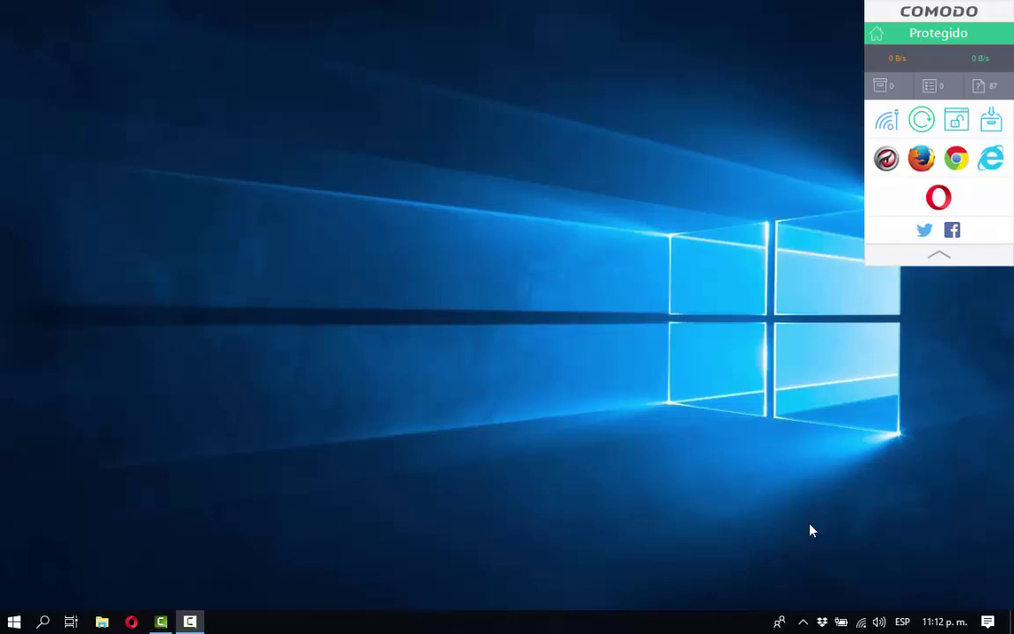
Step: Search Windows for "unity" and launch the Unity desktop application
click(46, 622)
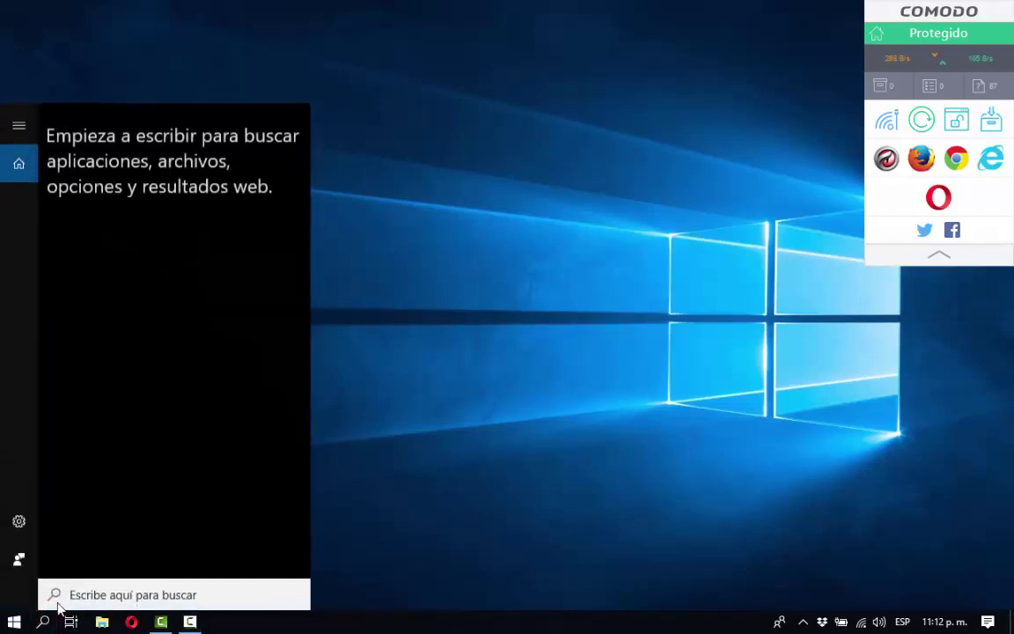
text(unity)
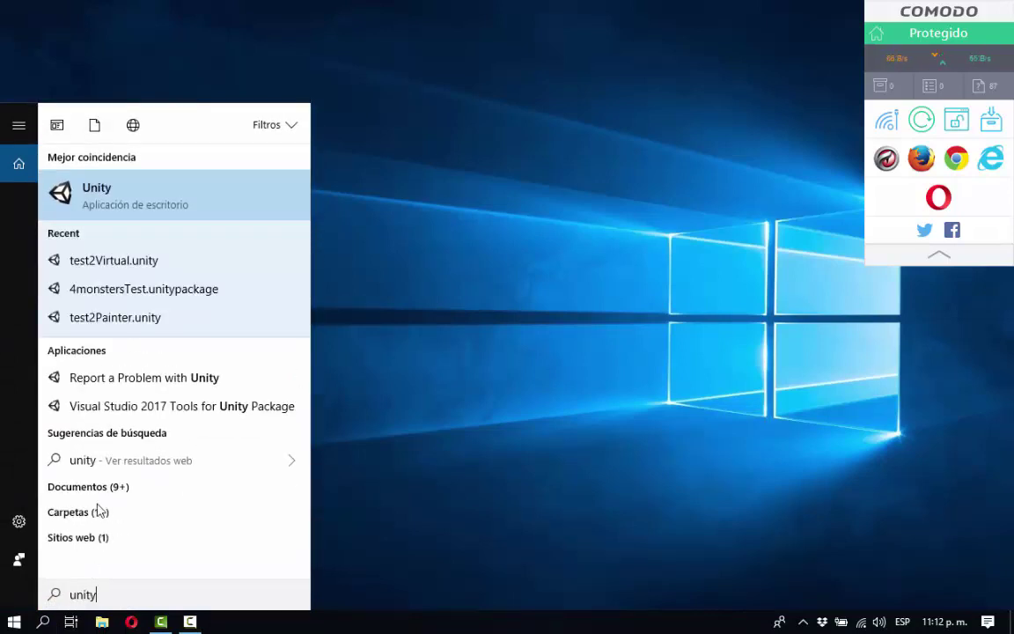
click(112, 194)
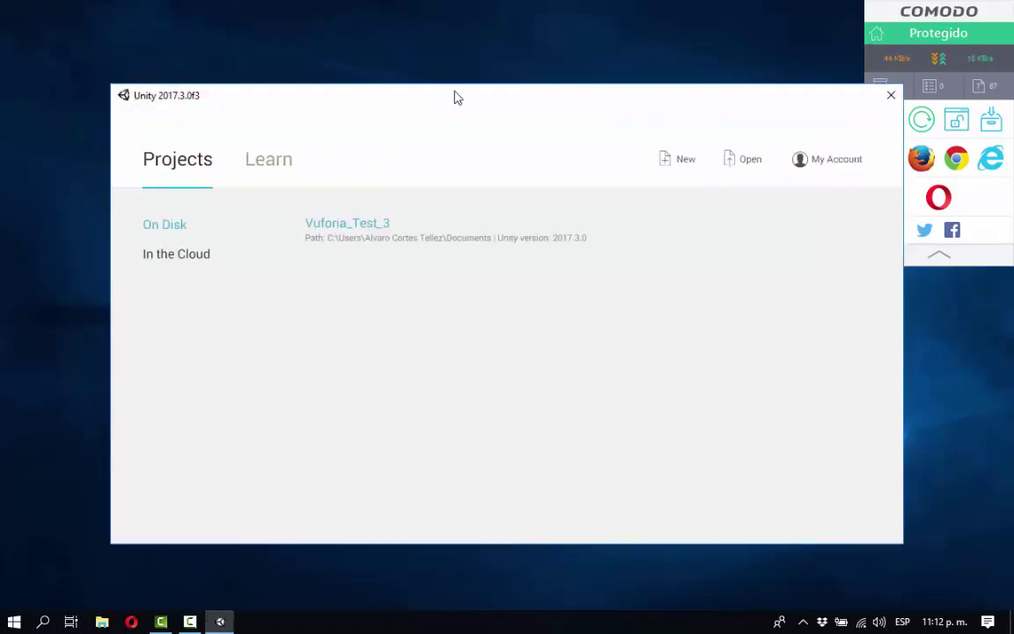
Step: Look over the basic tutorials in the Learn section and return to the list of projects
drag(456, 95, 376, 93)
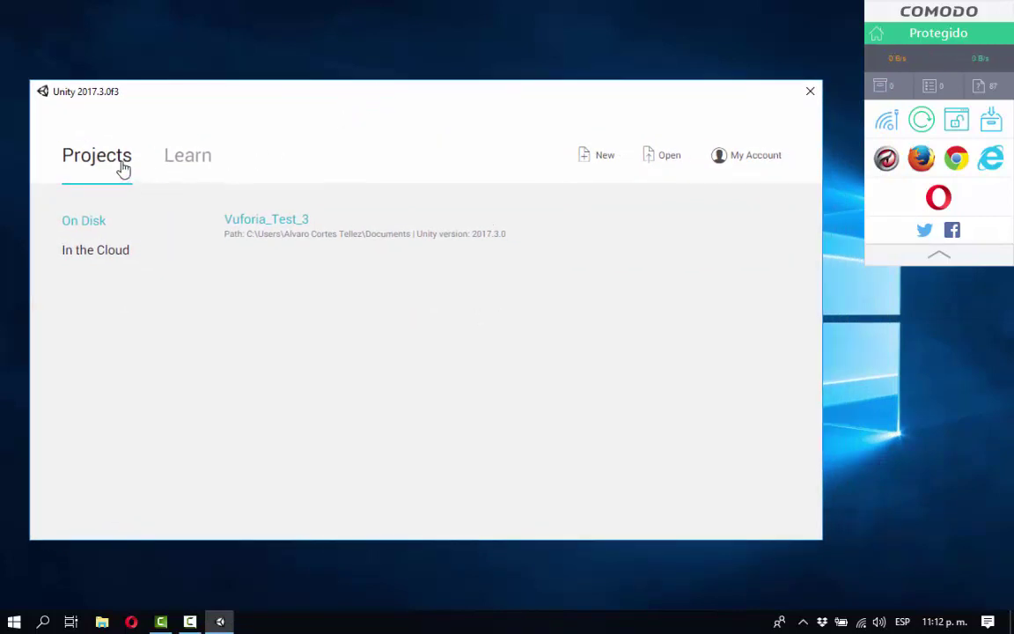
click(176, 158)
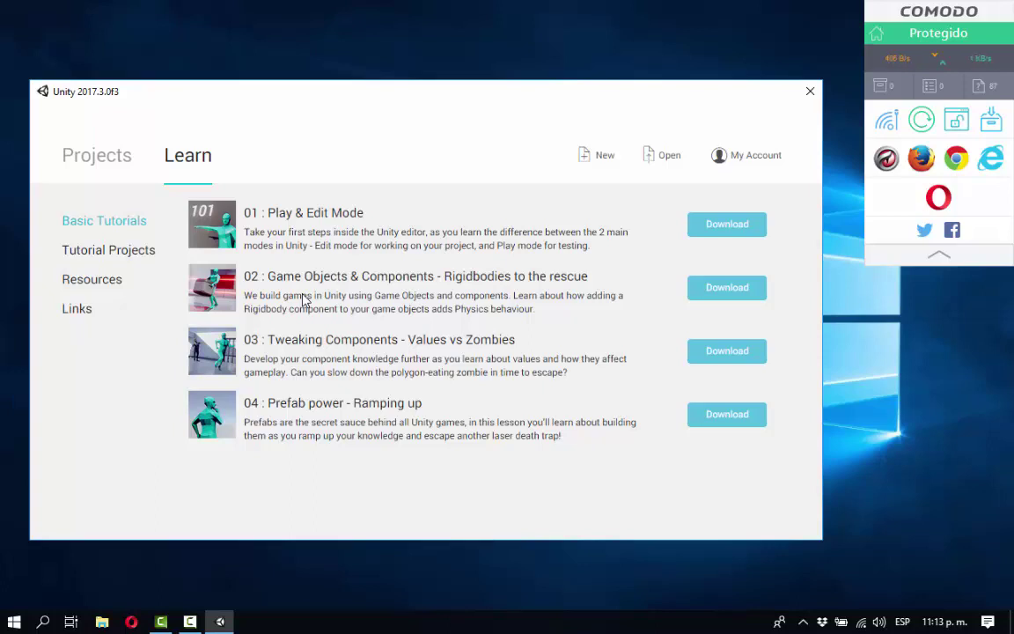
click(96, 167)
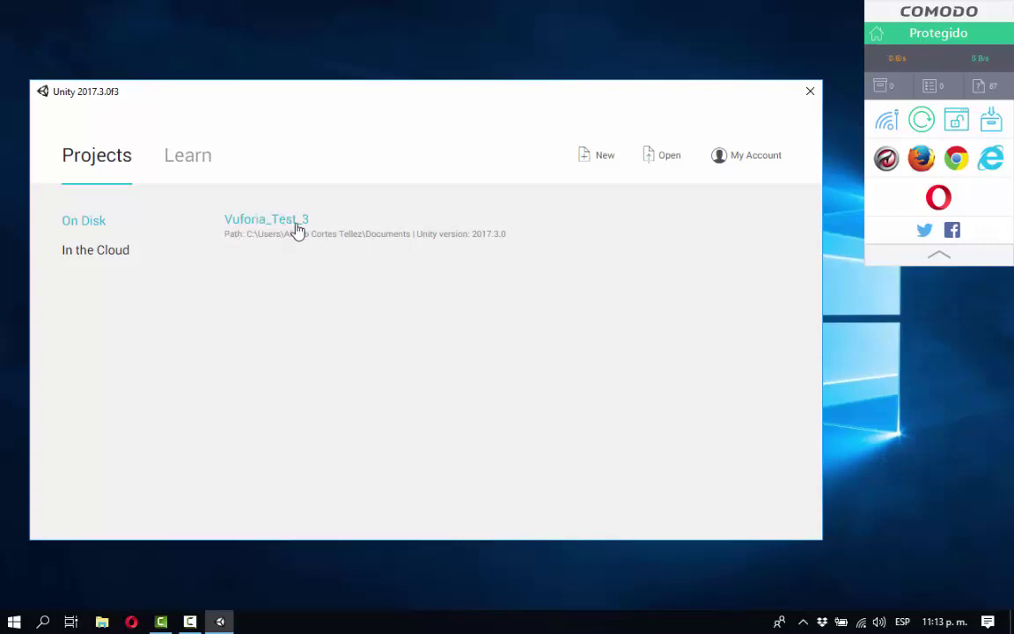
Step: Start a new project and set its location to a new folder named TransitoUnity inside Documentos
click(605, 156)
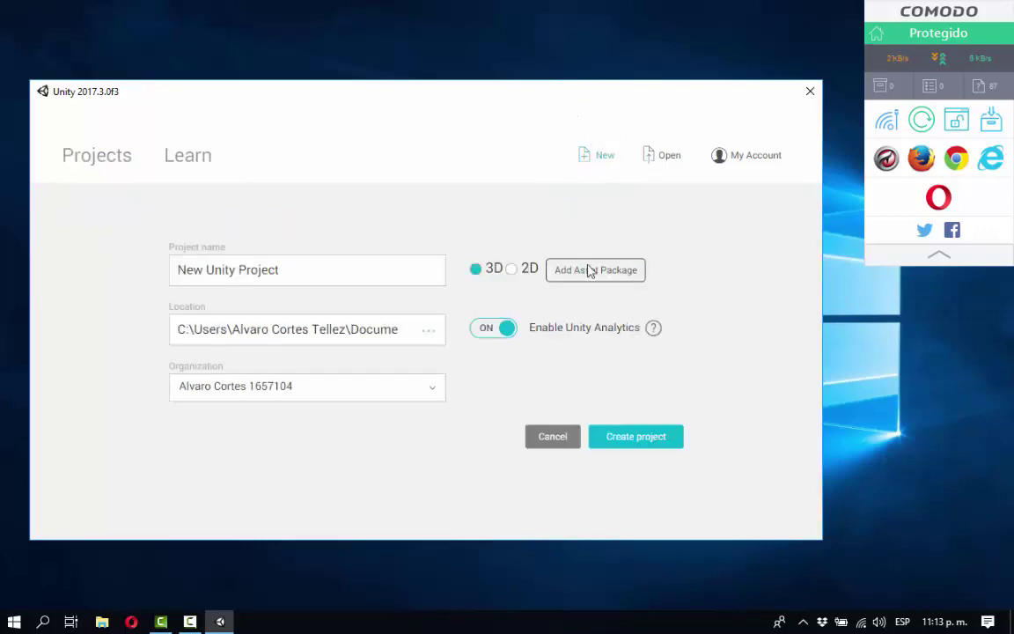
click(324, 329)
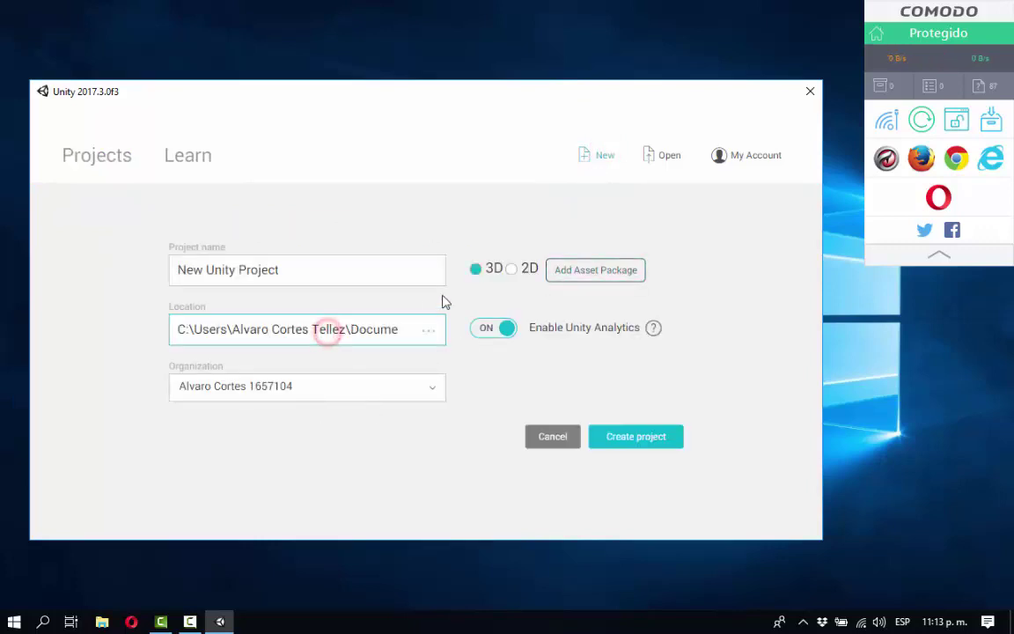
click(430, 332)
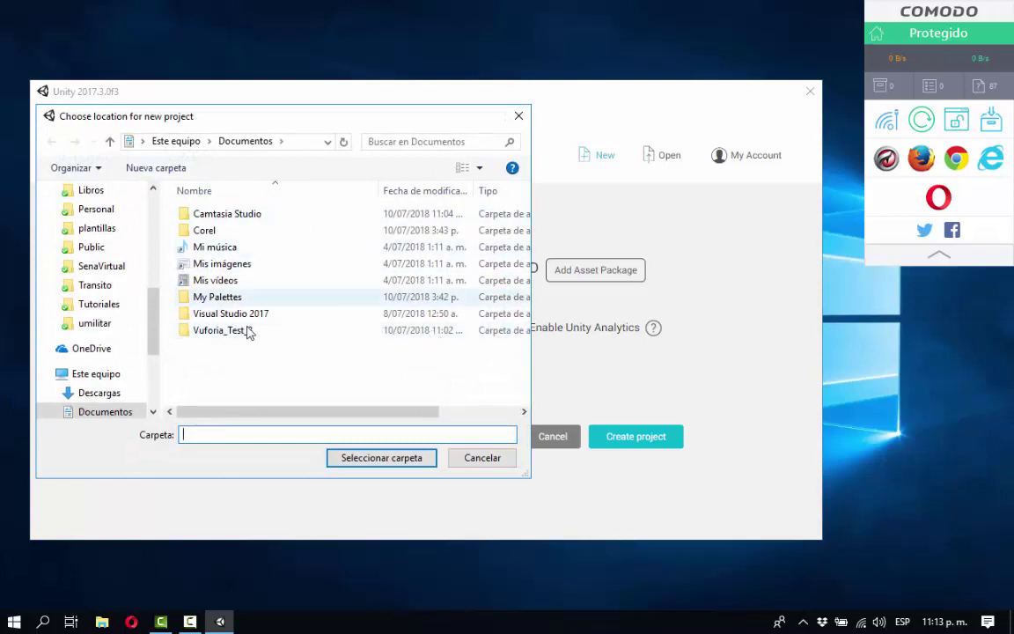
click(152, 171)
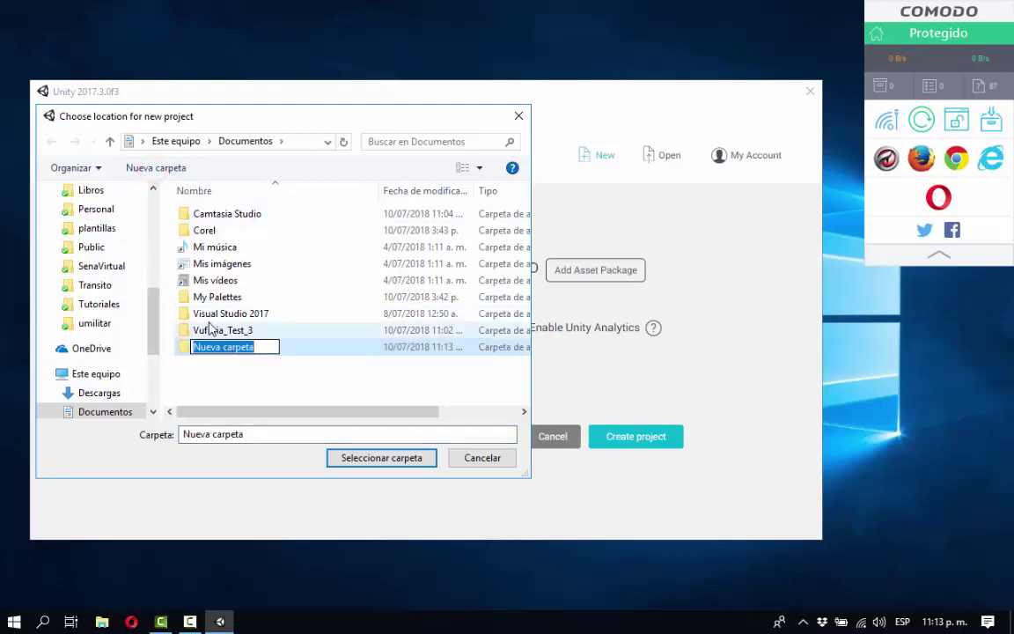
text(Transi)
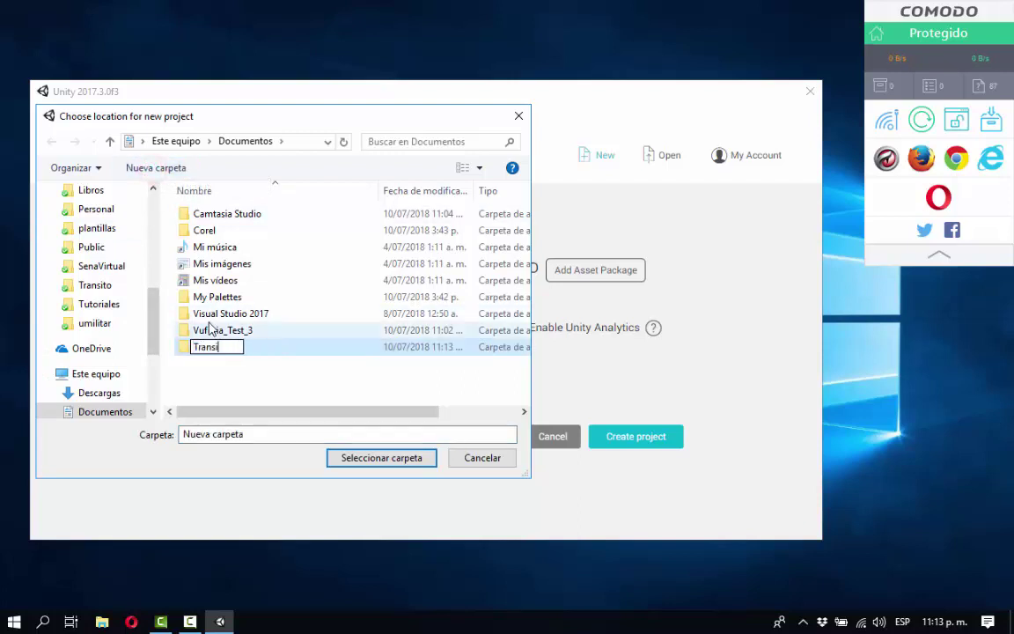
text(toUnity)
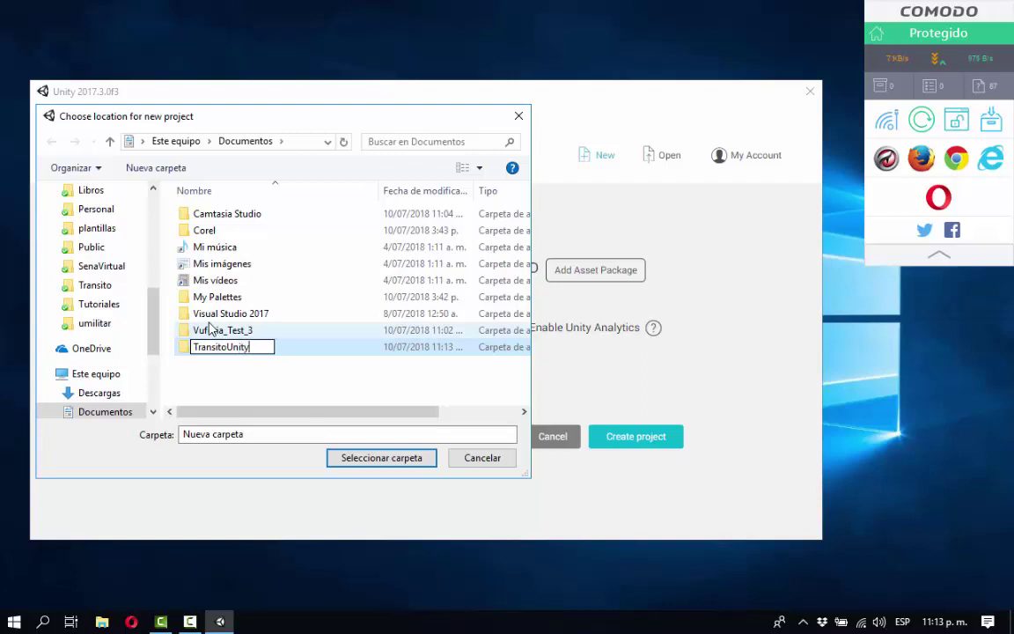
key(Return)
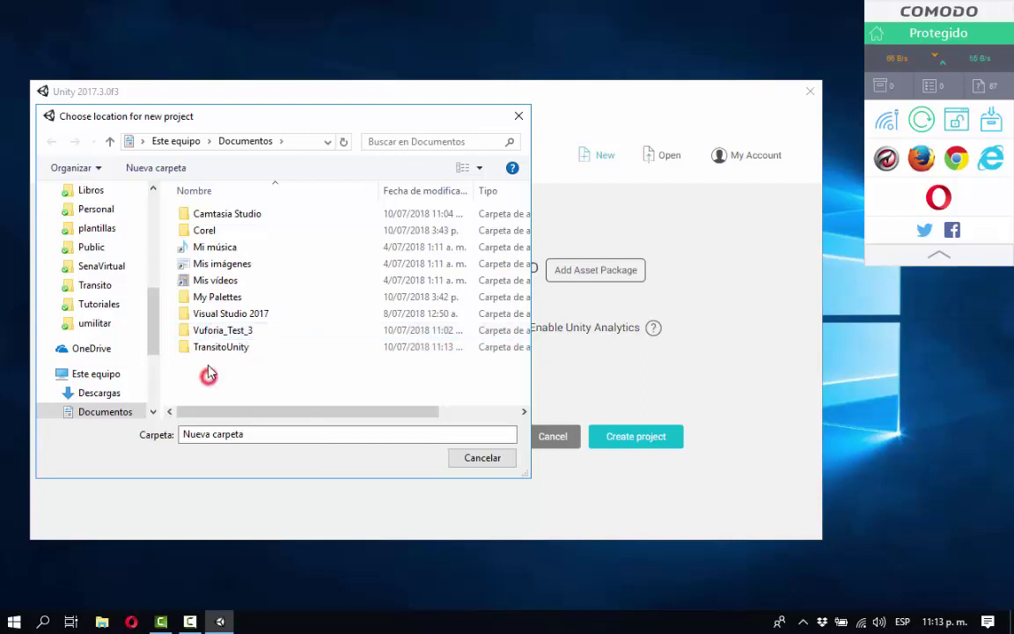
double_click(201, 349)
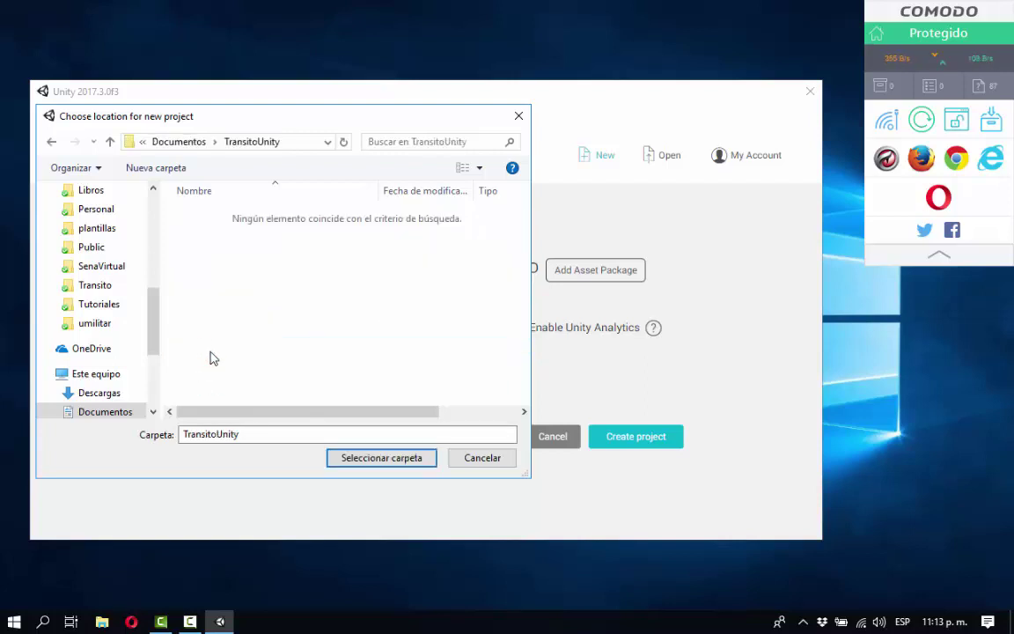
click(349, 458)
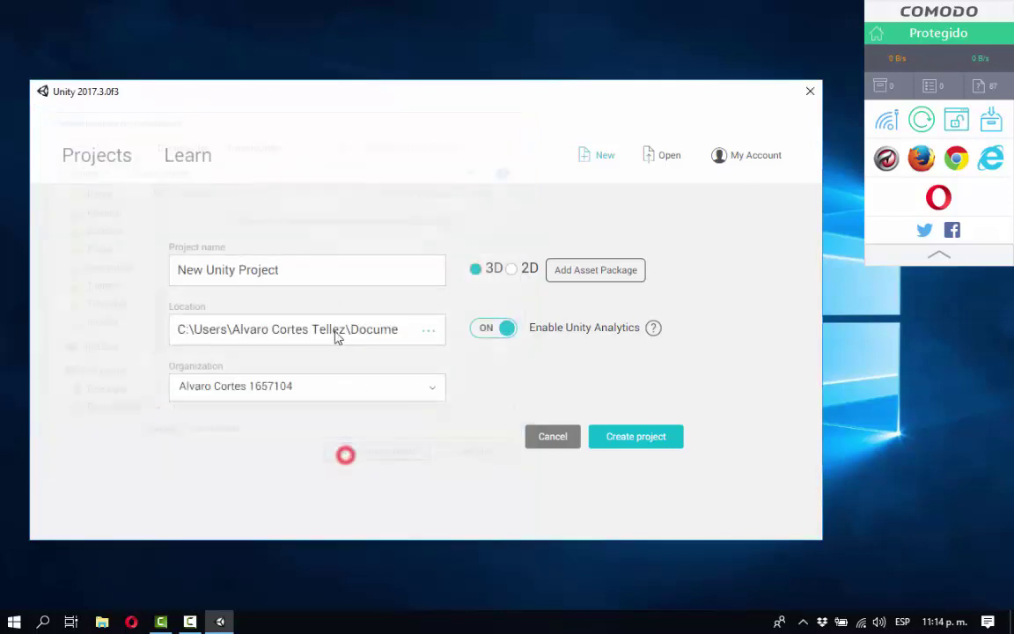
Step: Replace the default project name with 1.Vuforia
drag(299, 273, 179, 304)
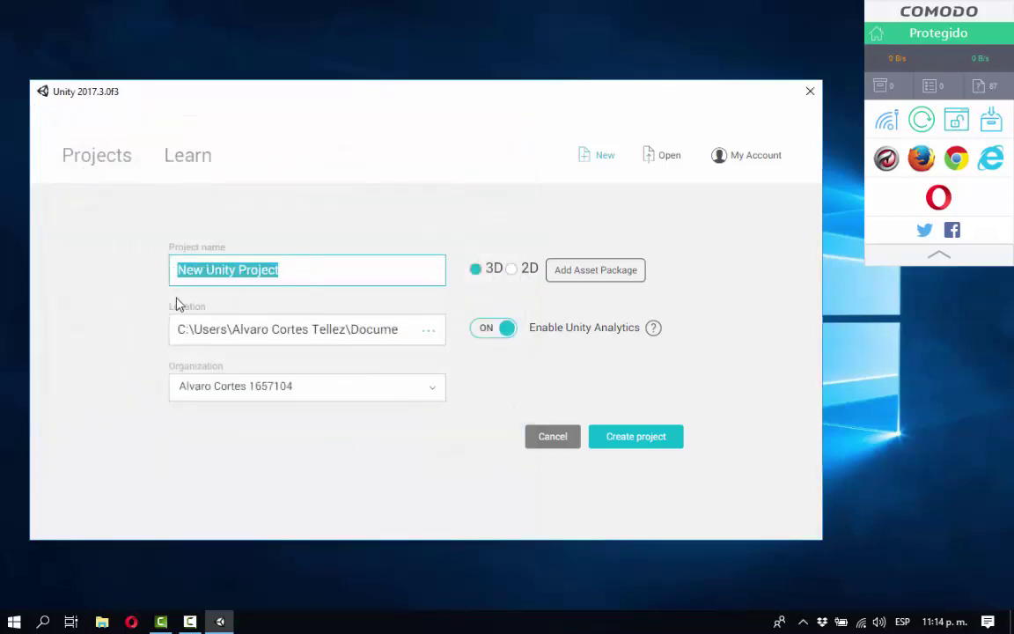
key(Left)
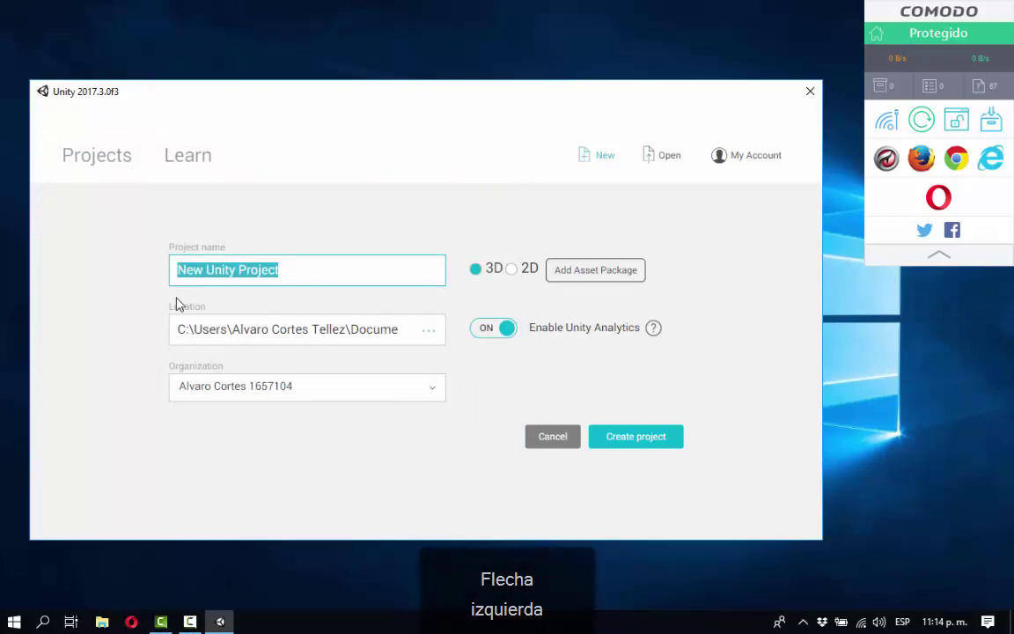
key(Right)
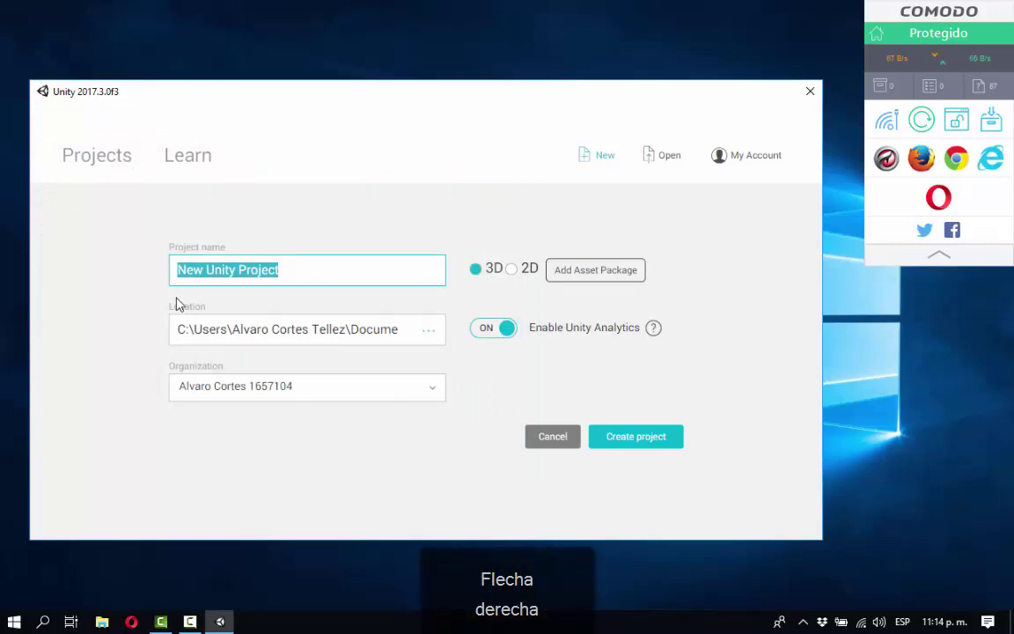
key(shift+Left)
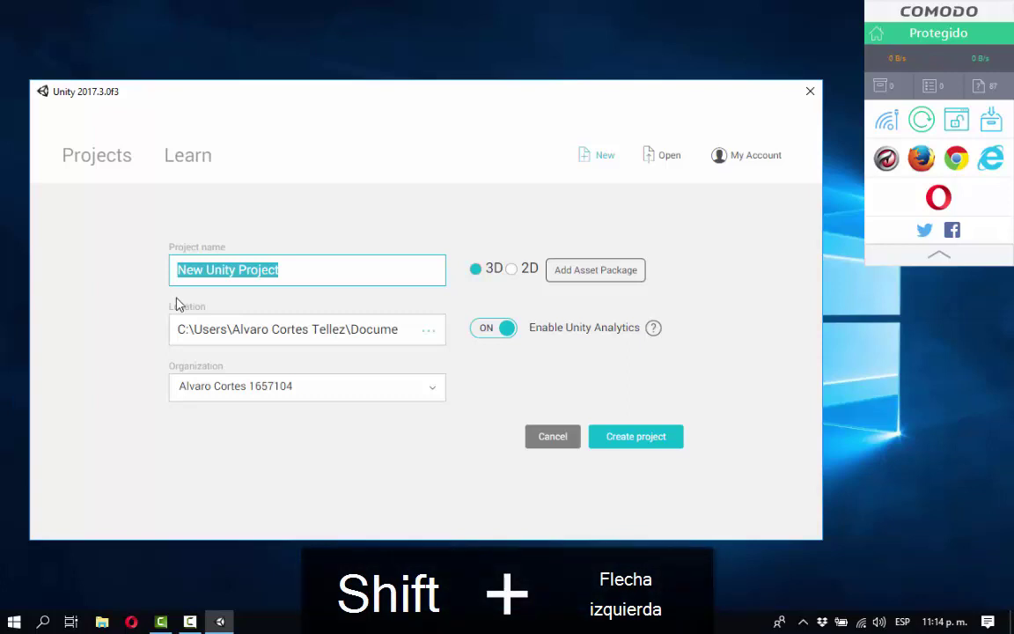
text(Vuf)
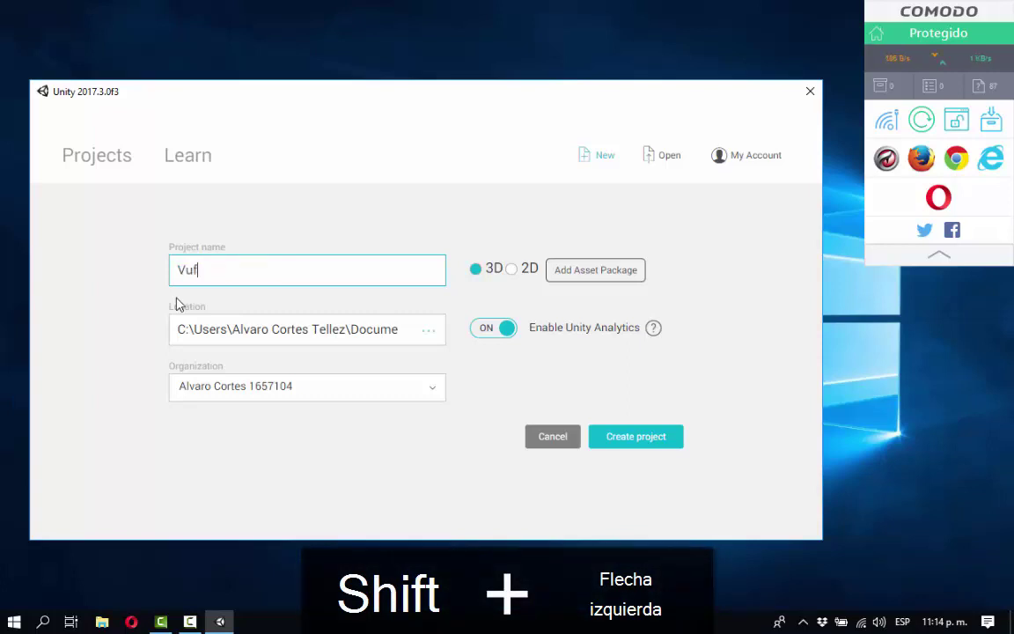
text(oria)
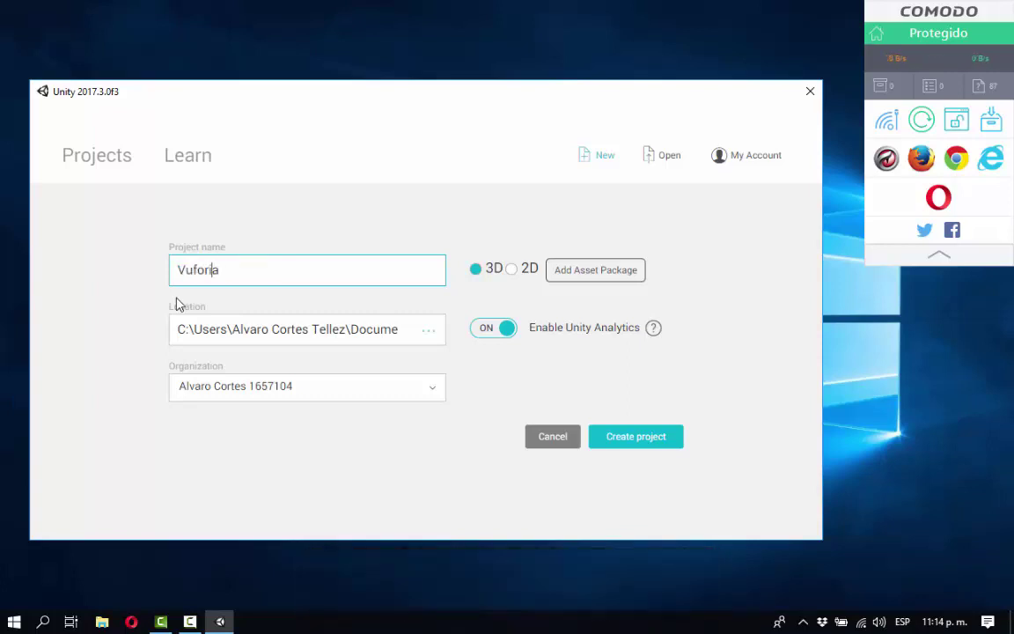
key(Home)
text(1.)
Step: Change the project name to 1.Unity_Interfaz and create the 3D project
key(Right)
key(Right)
key(Right)
key(Right)
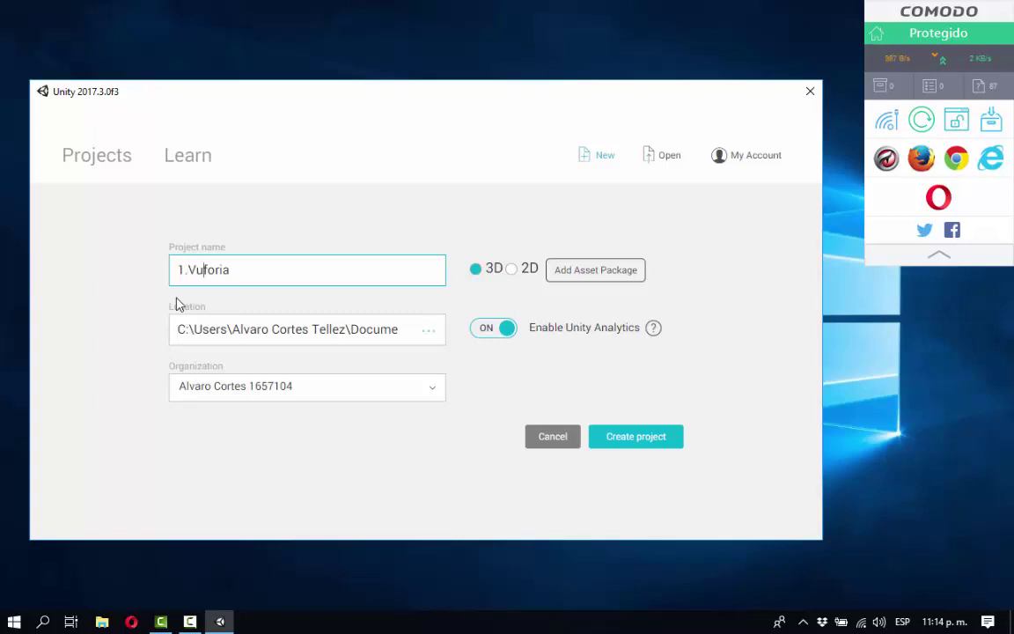
key(Right)
key(Right)
key(Right)
key(shift+Left)
key(shift+Left)
key(shift+Left)
key(shift+Left)
key(shift+Left)
key(shift+Left)
key(shift+Left)
text(Unity_Interfa)
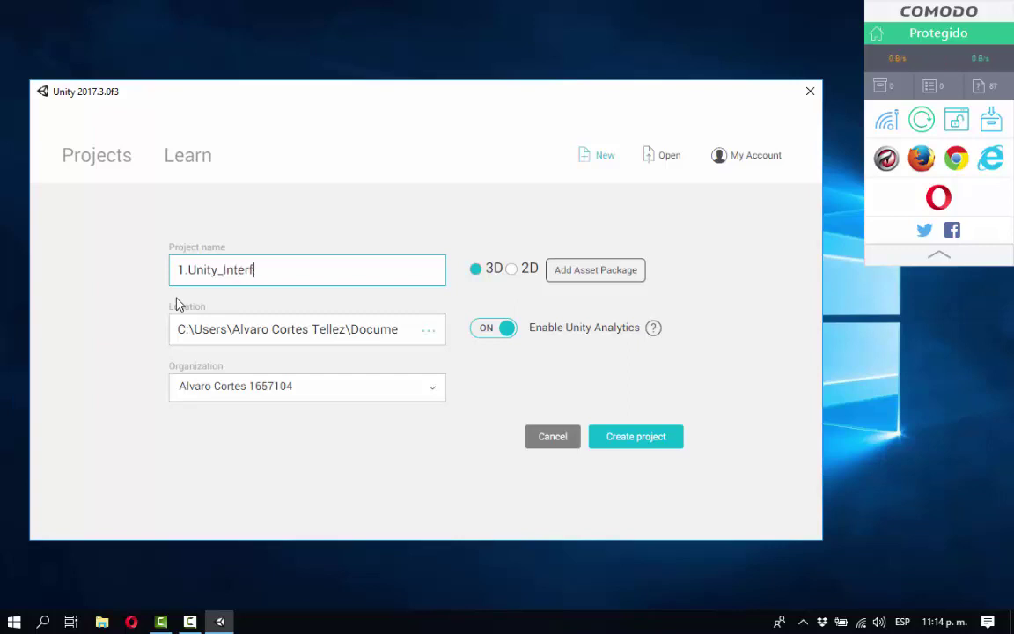
text(z)
click(624, 440)
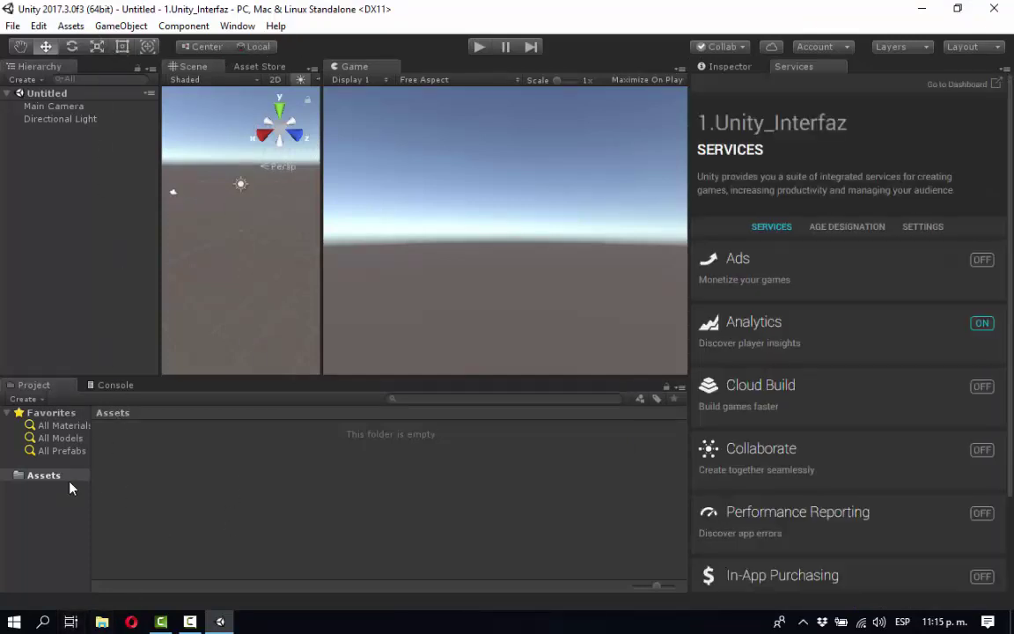
Step: Show the project's Assets folder in File Explorer, view its parent folder TransitoUnity, and reopen the 1.Unity_Interfaz folder
click(58, 476)
right_click(55, 478)
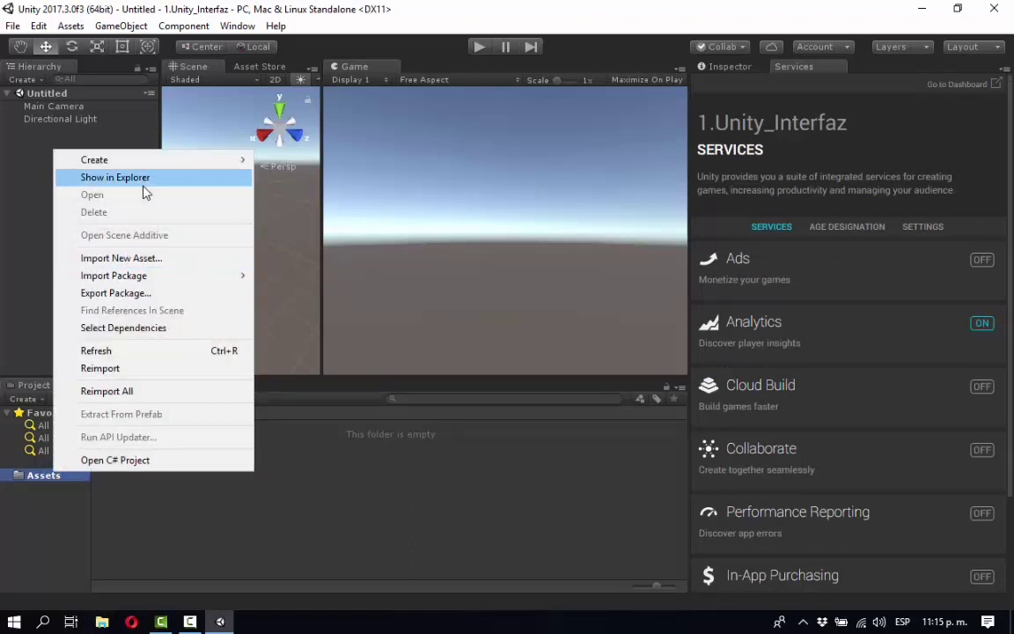
click(141, 179)
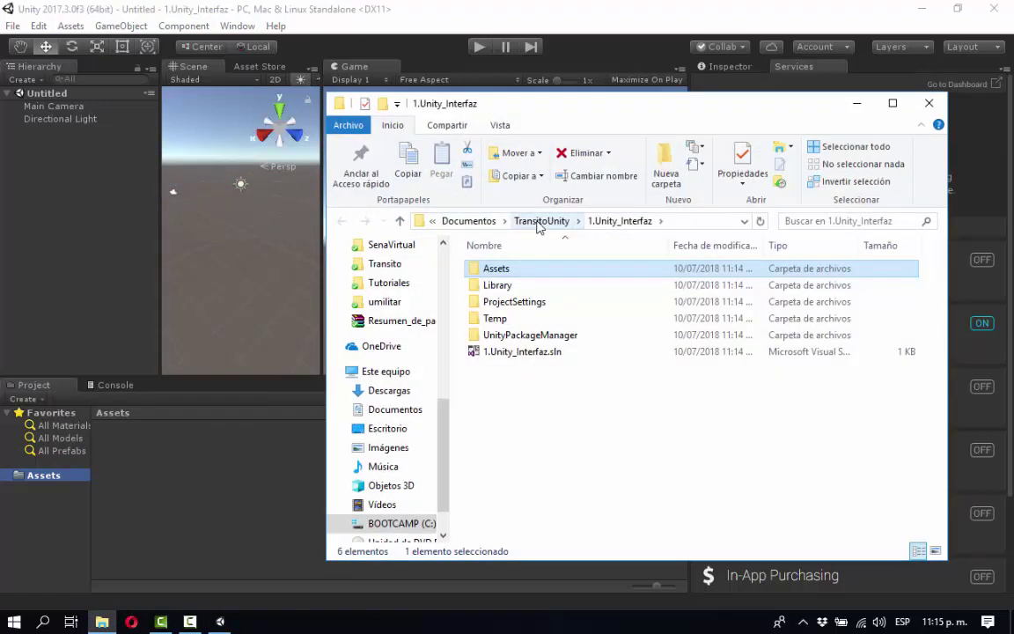
click(540, 221)
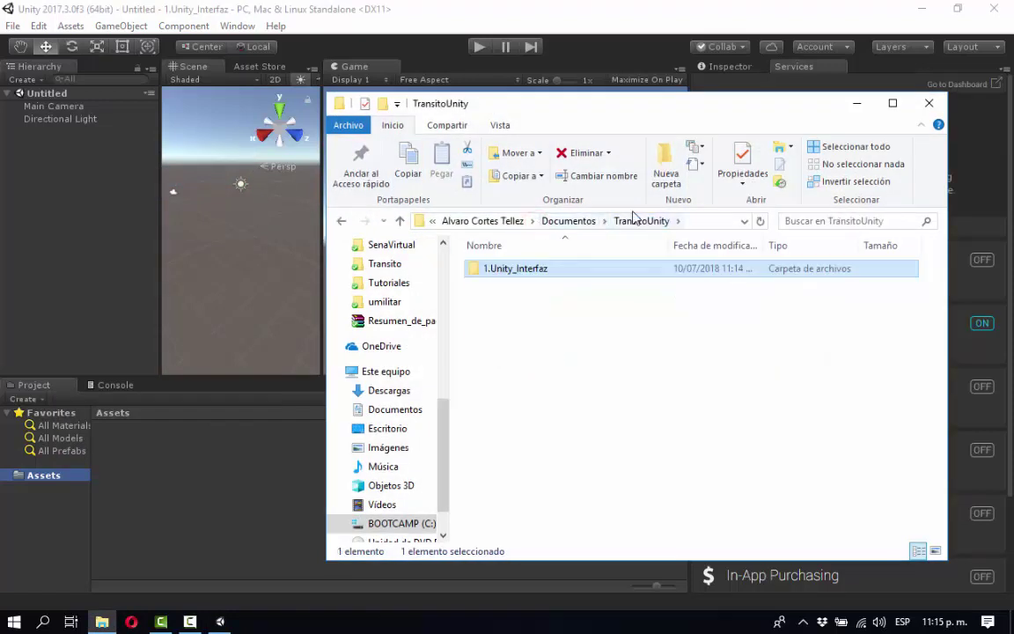
double_click(516, 268)
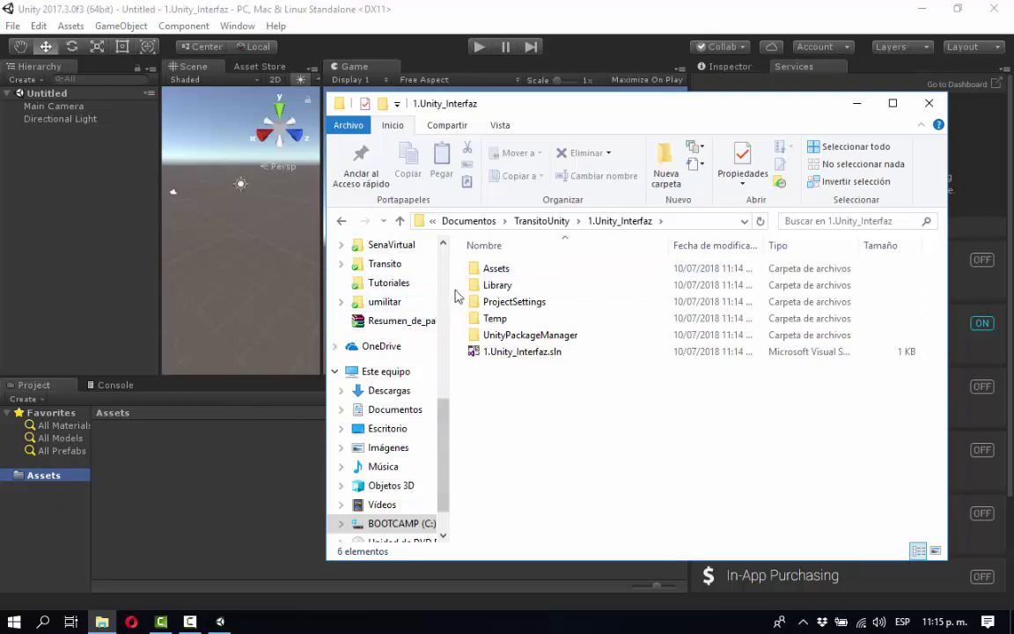
Step: Examine the project's folders on disk, viewing the contents of Assets and ProjectSettings and pointing out Library and Temp
click(491, 271)
double_click(490, 271)
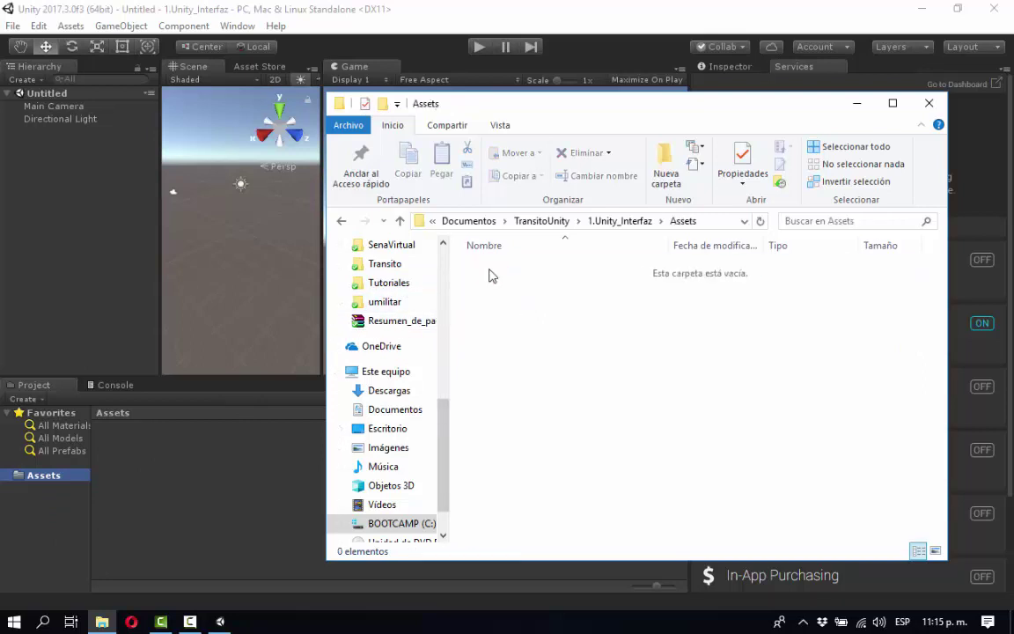
click(608, 225)
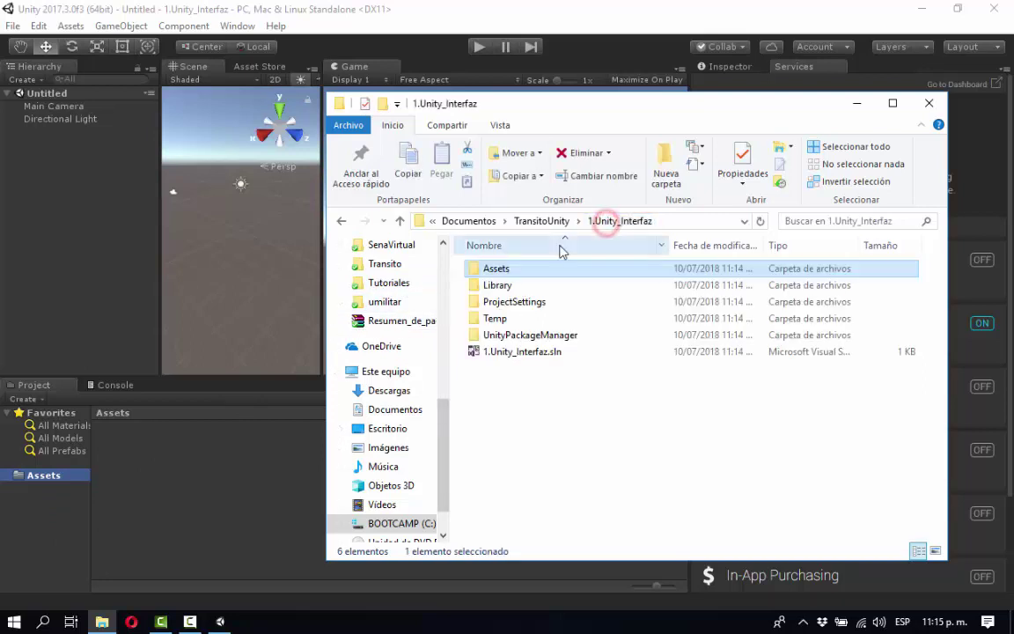
click(496, 287)
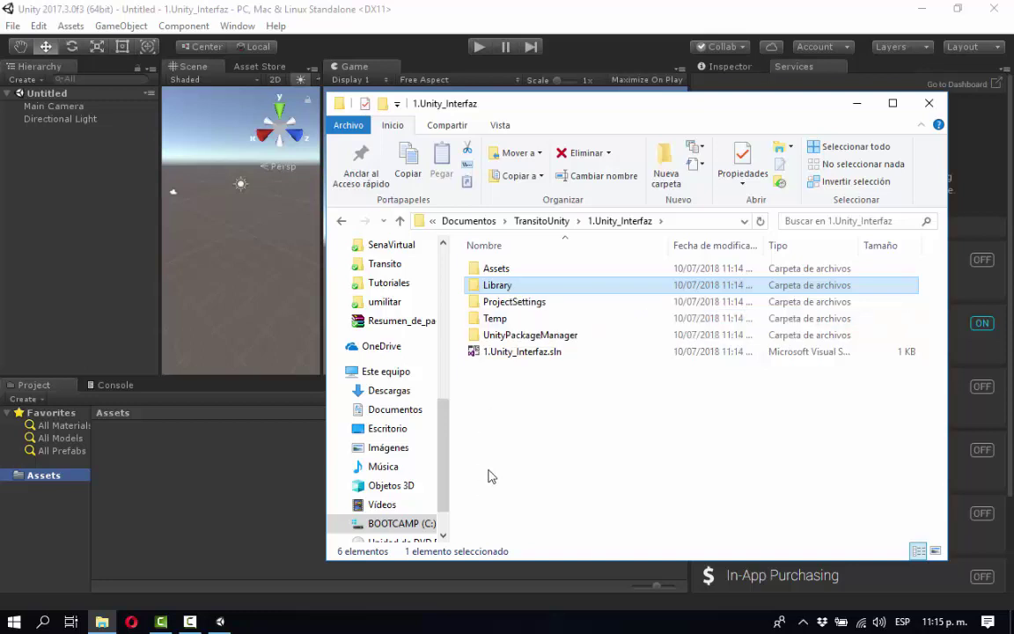
click(519, 300)
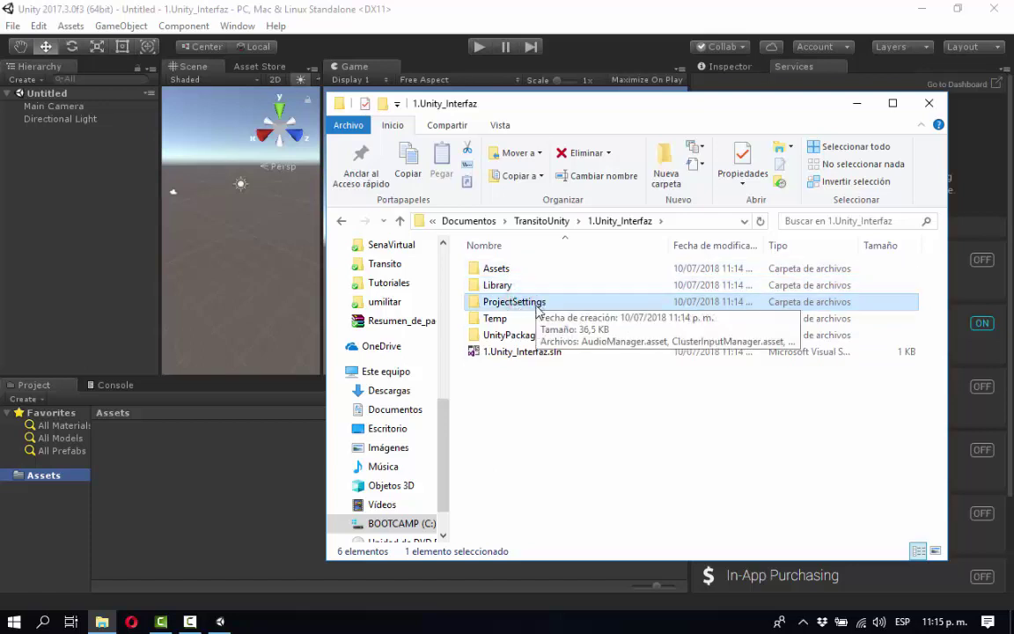
double_click(537, 304)
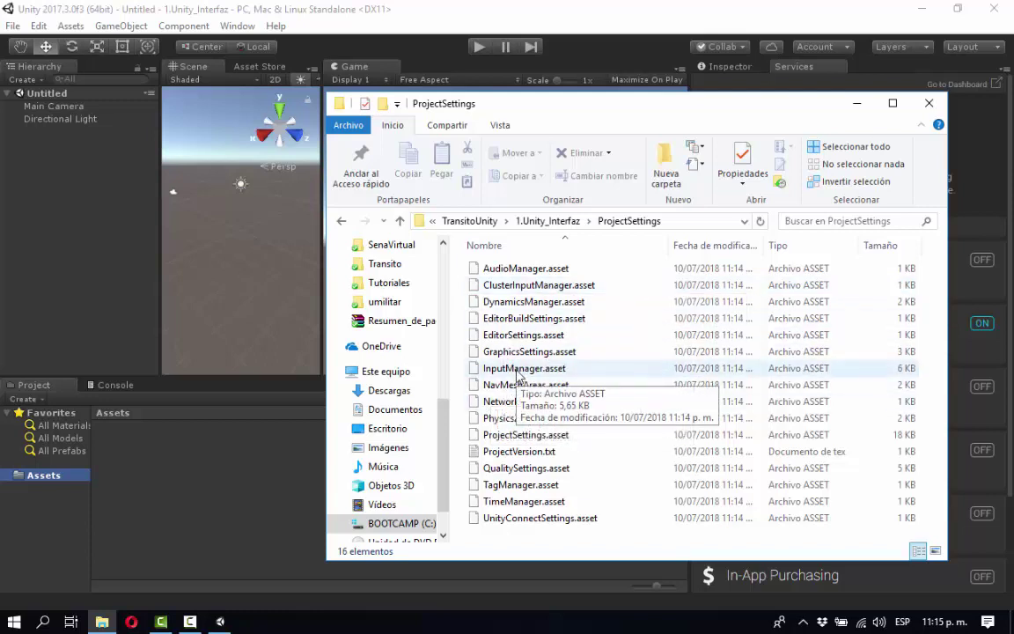
click(342, 222)
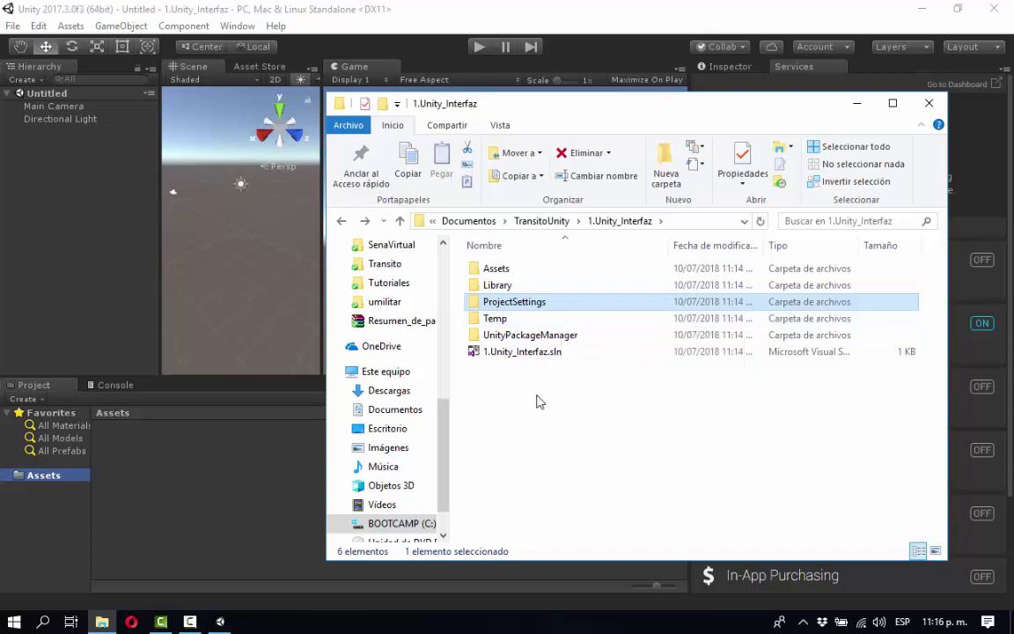
click(497, 319)
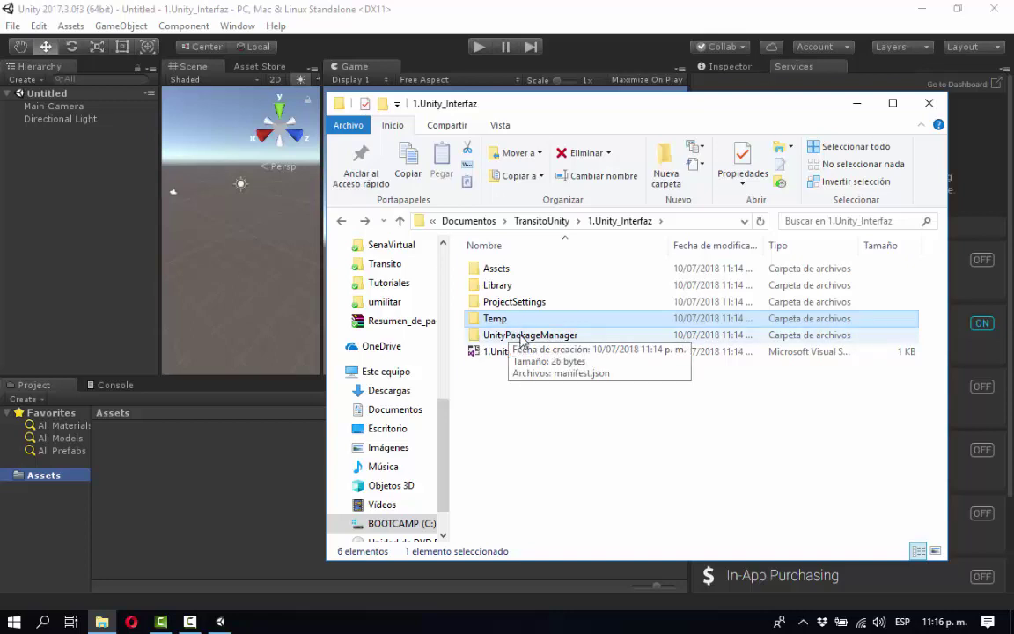
Step: View the contents of the UnityPackageManager folder, return to 1.Unity_Interfaz, and minimize File Explorer
double_click(521, 336)
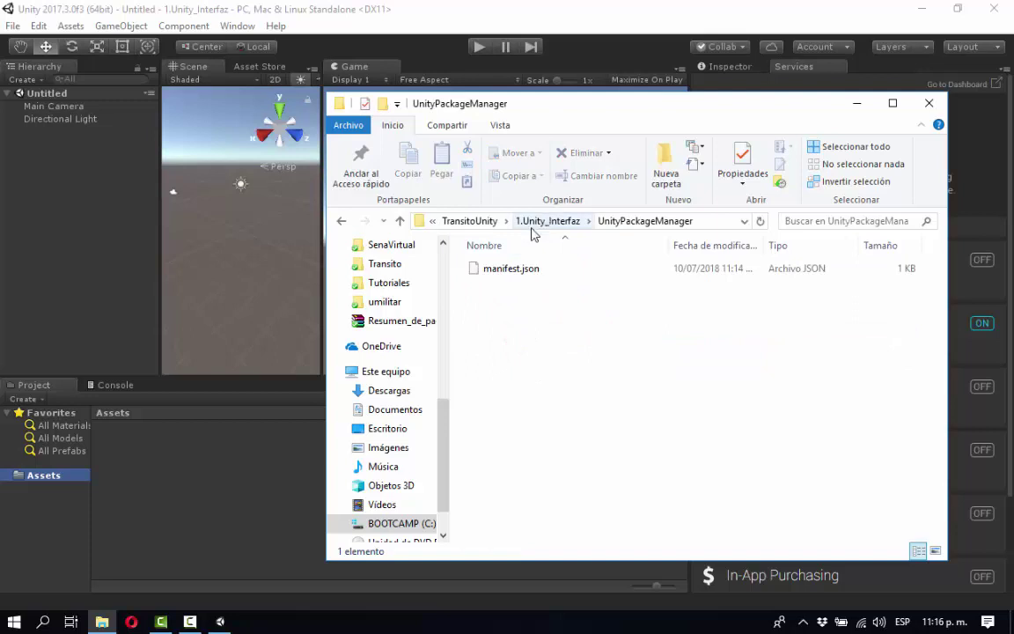
click(533, 222)
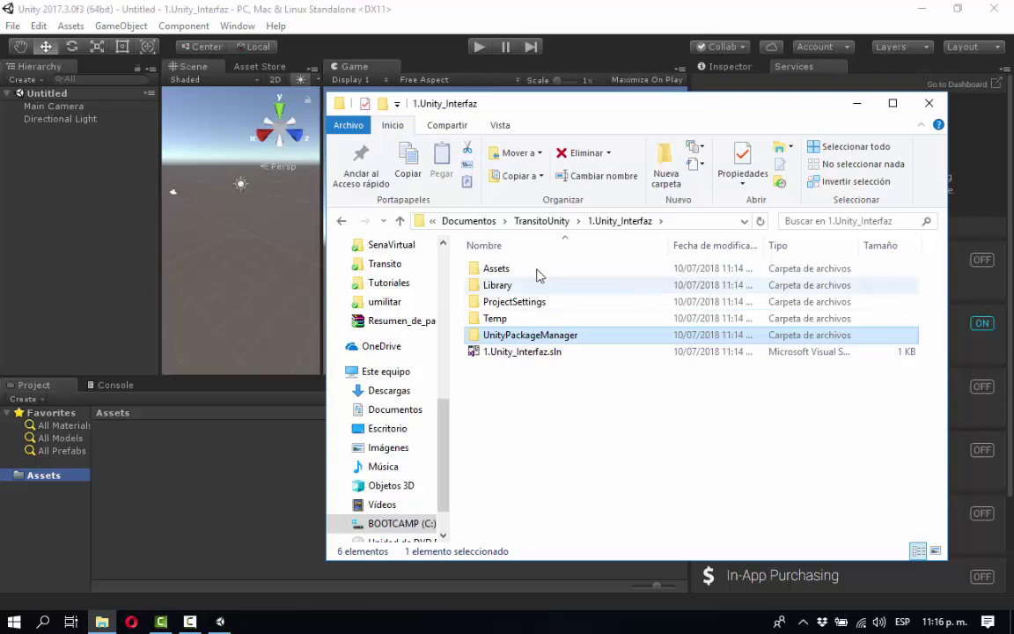
click(858, 105)
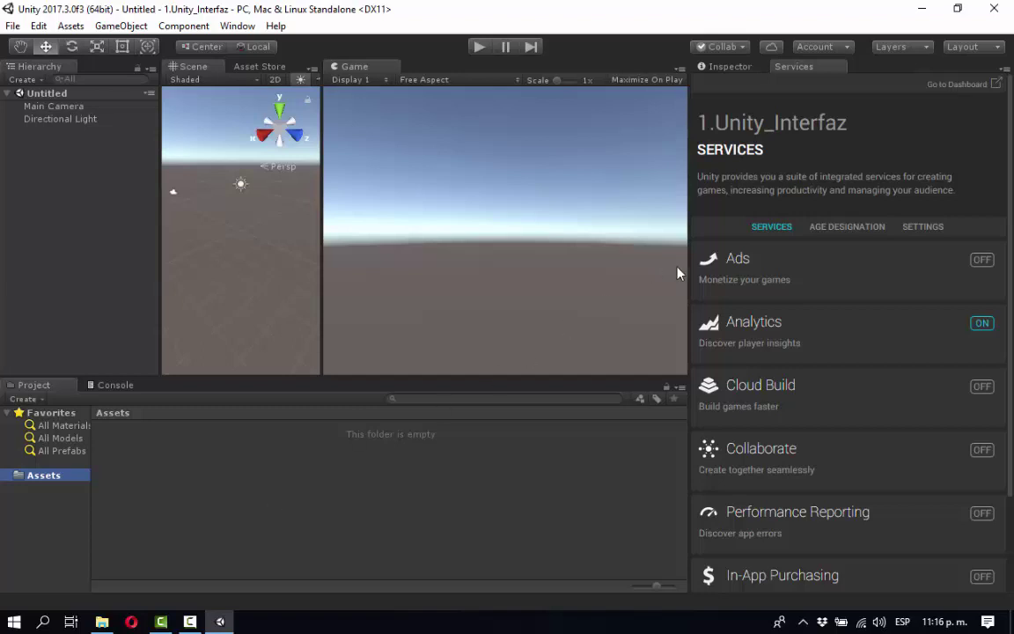
Step: Try the 4 Split and 2 by 3 window layouts, and settle on the Default layout
drag(685, 274, 717, 278)
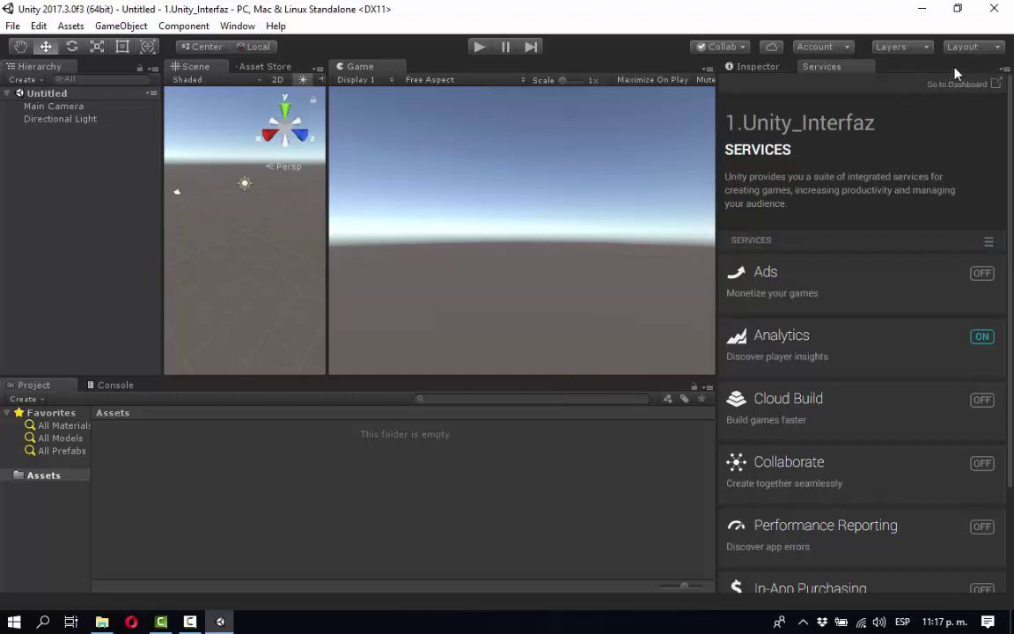
click(986, 51)
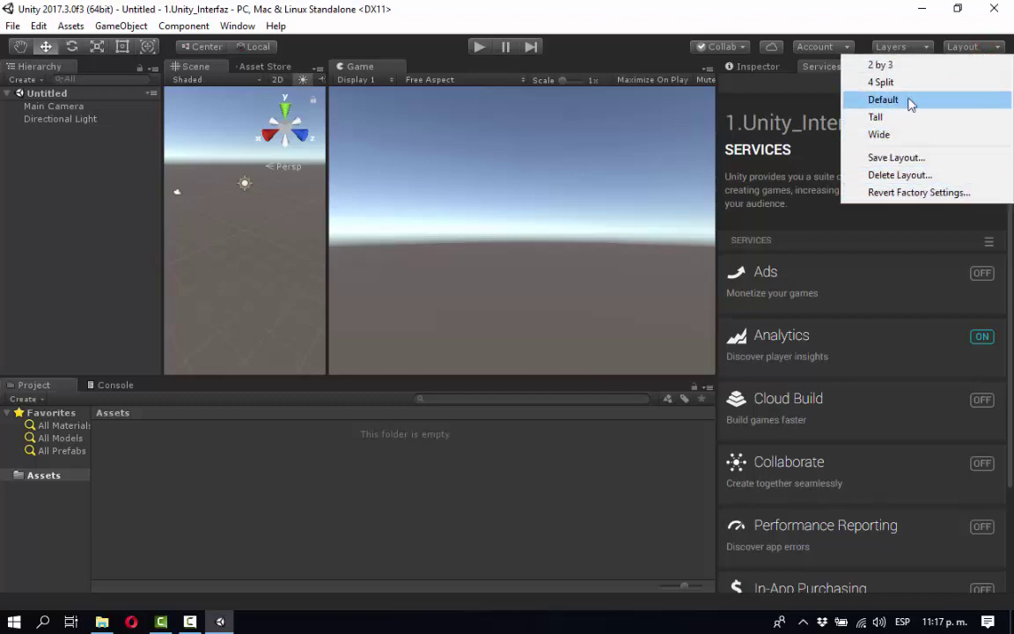
click(881, 82)
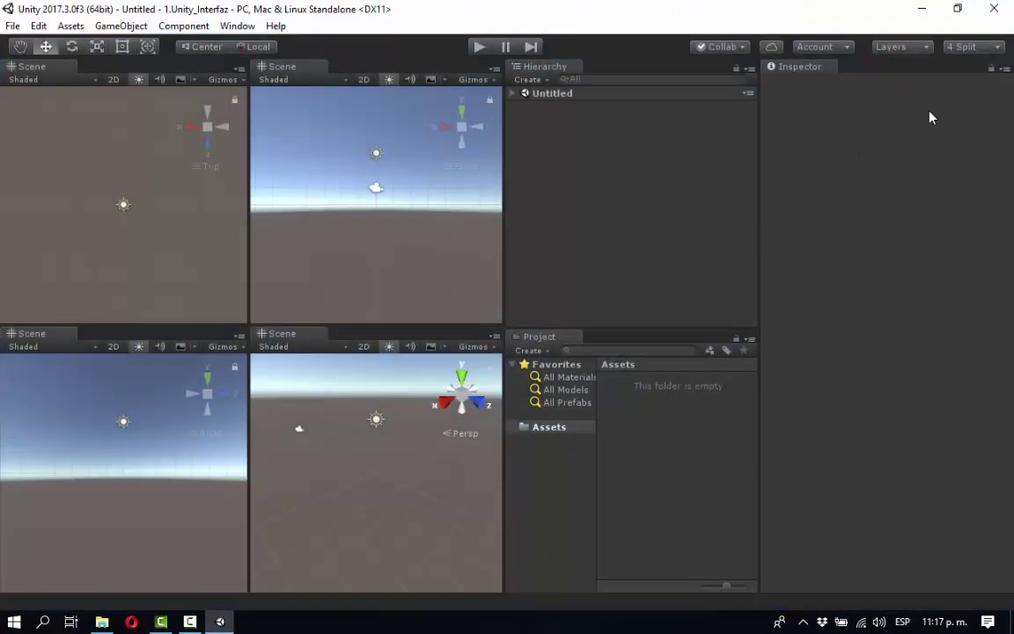
click(979, 49)
click(958, 69)
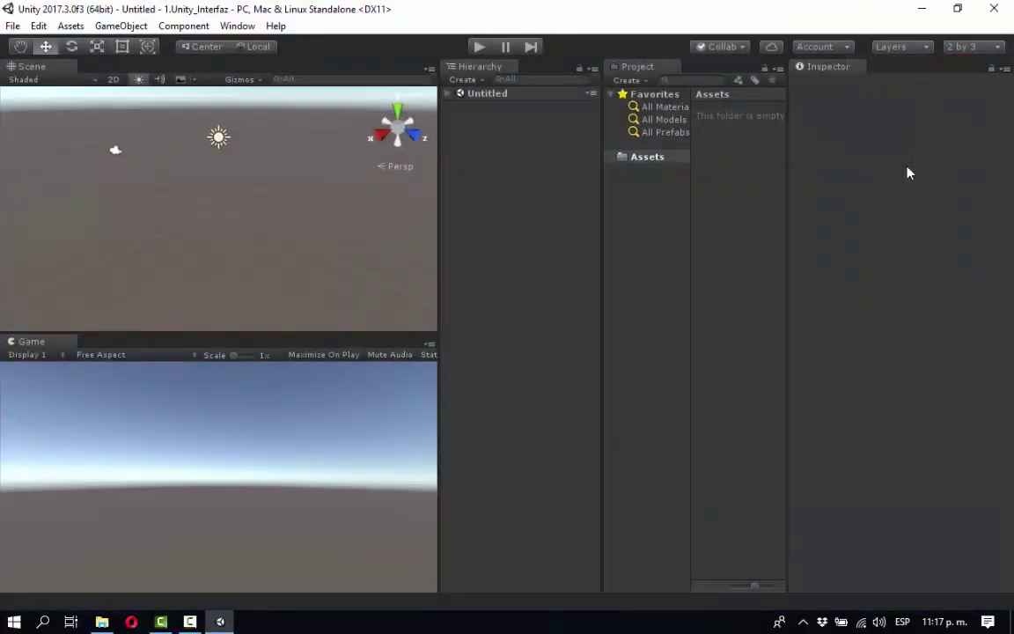
click(967, 48)
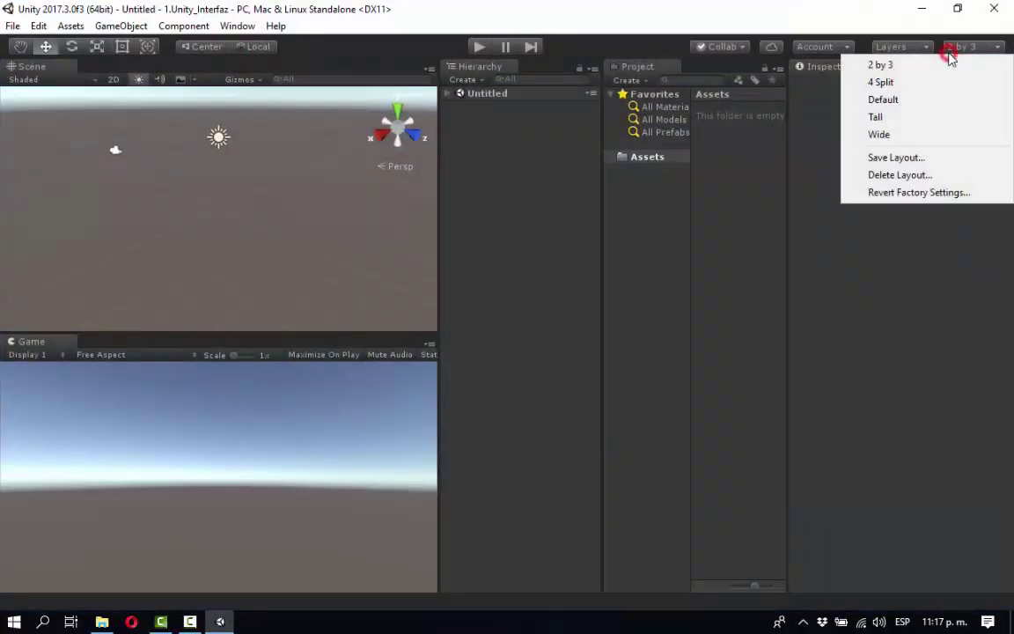
click(928, 97)
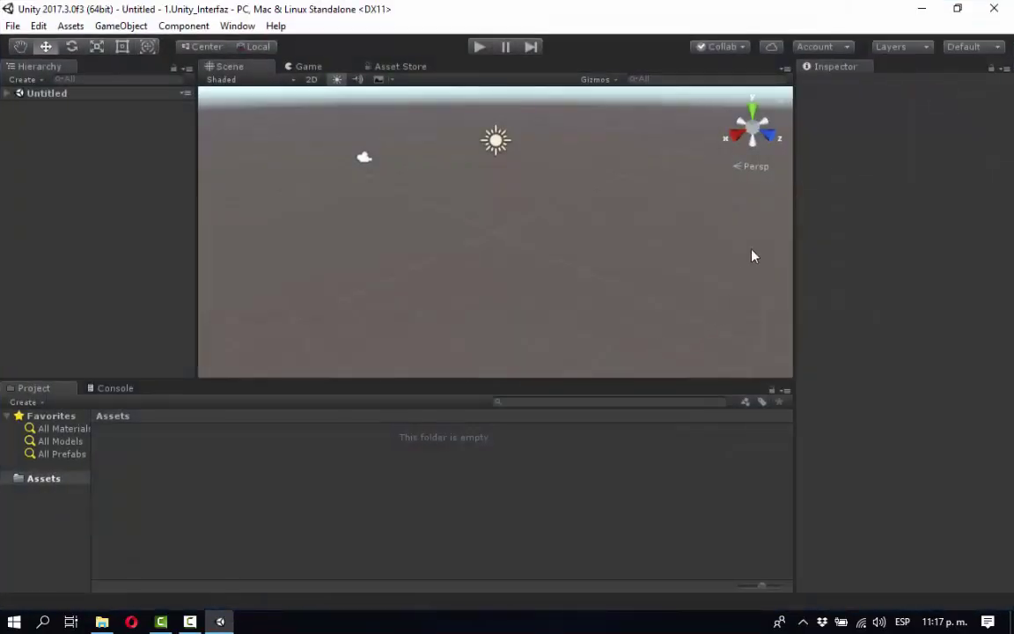
Step: Dock the Game view beside the Scene view and adjust the widths of the Inspector, Hierarchy and Scene areas
drag(794, 278, 775, 278)
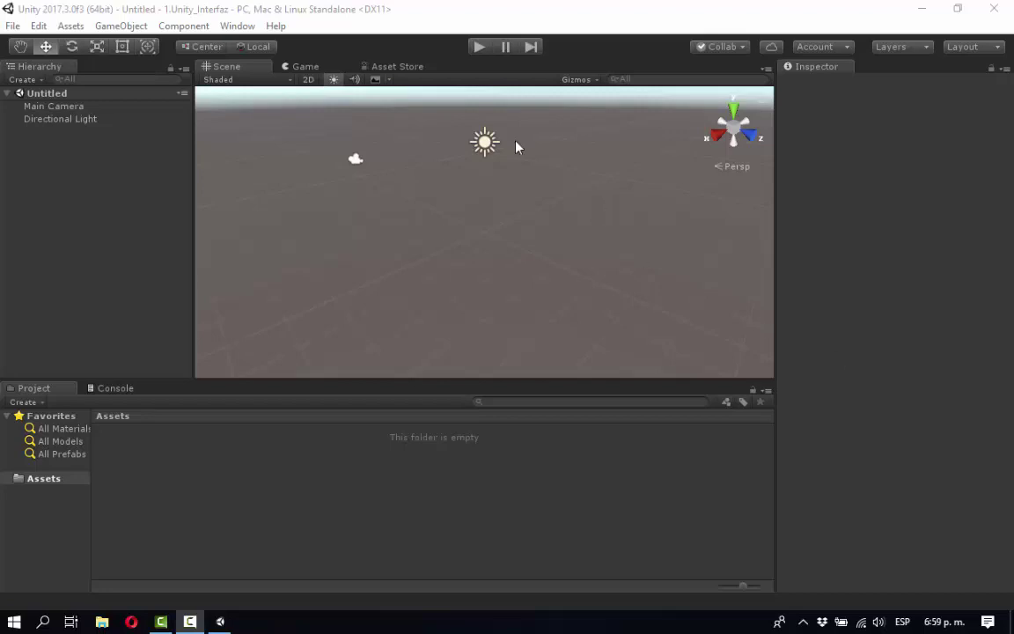
drag(310, 69, 473, 327)
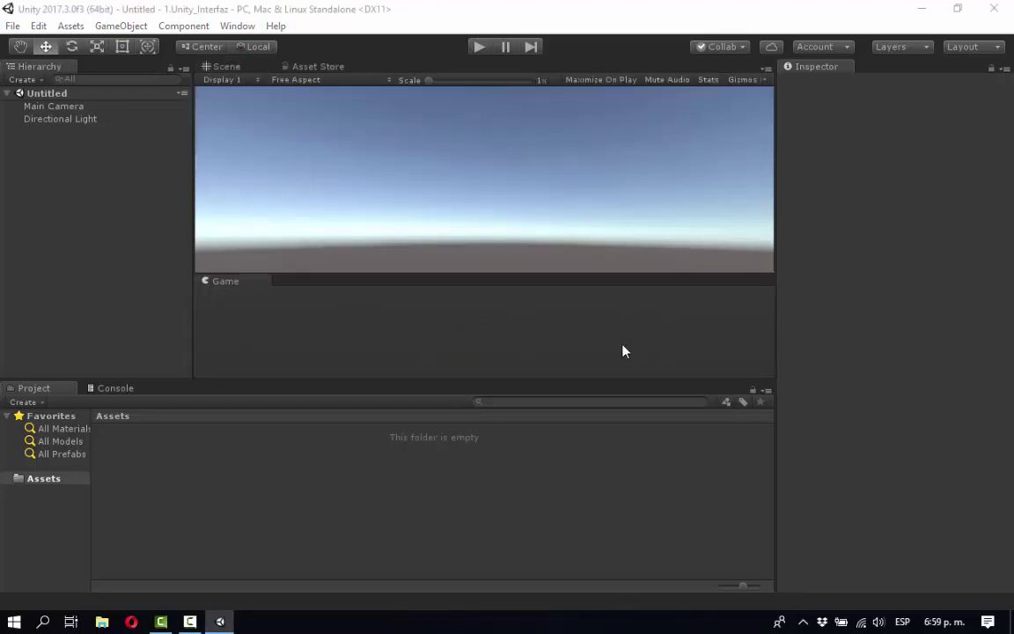
drag(623, 351, 484, 209)
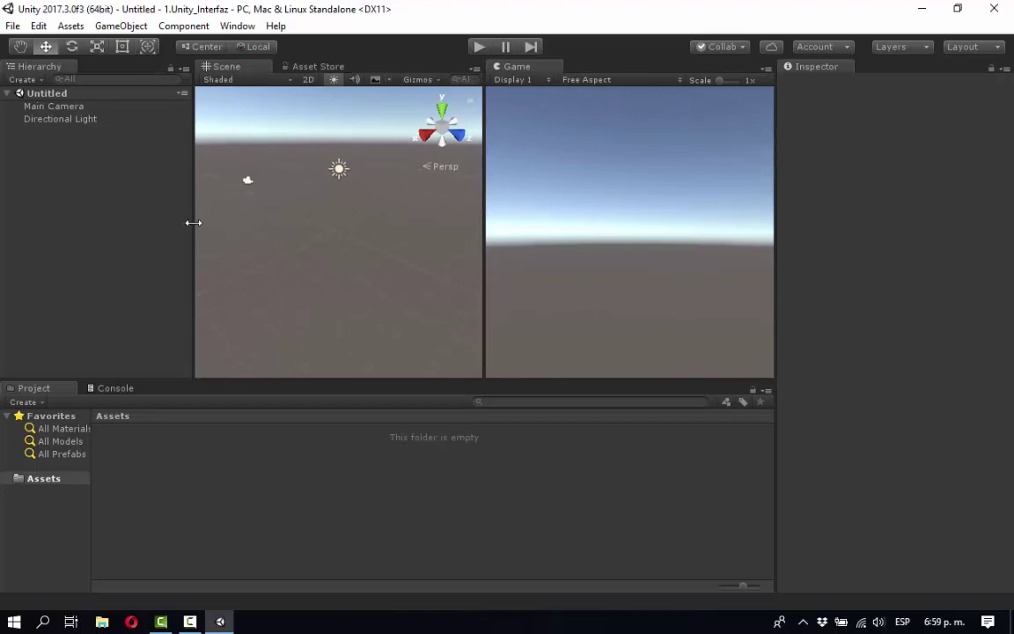
drag(193, 223, 141, 222)
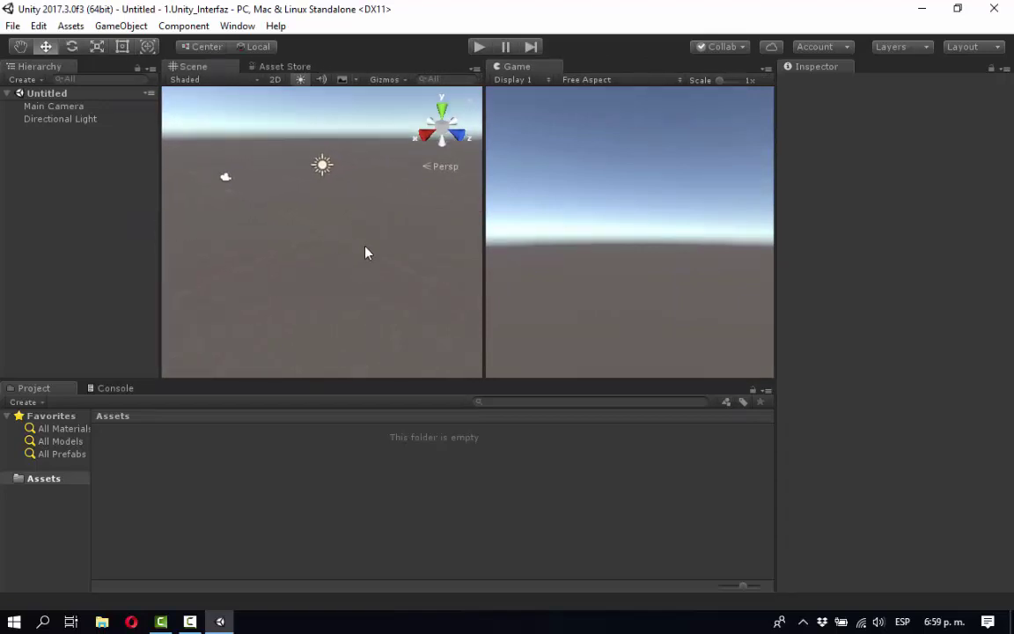
drag(484, 281, 454, 257)
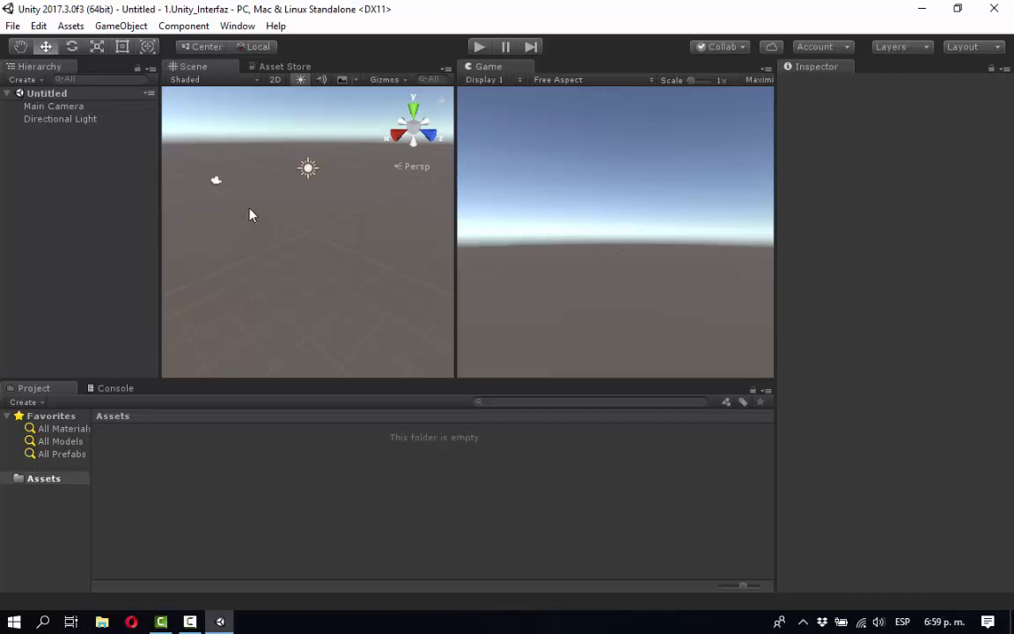
key(q)
mouse_move(286, 231)
mouse_down()
mouse_move(345, 240)
mouse_move(286, 226)
mouse_move(320, 197)
mouse_move(302, 219)
mouse_move(367, 229)
mouse_move(292, 210)
mouse_up()
key(w)
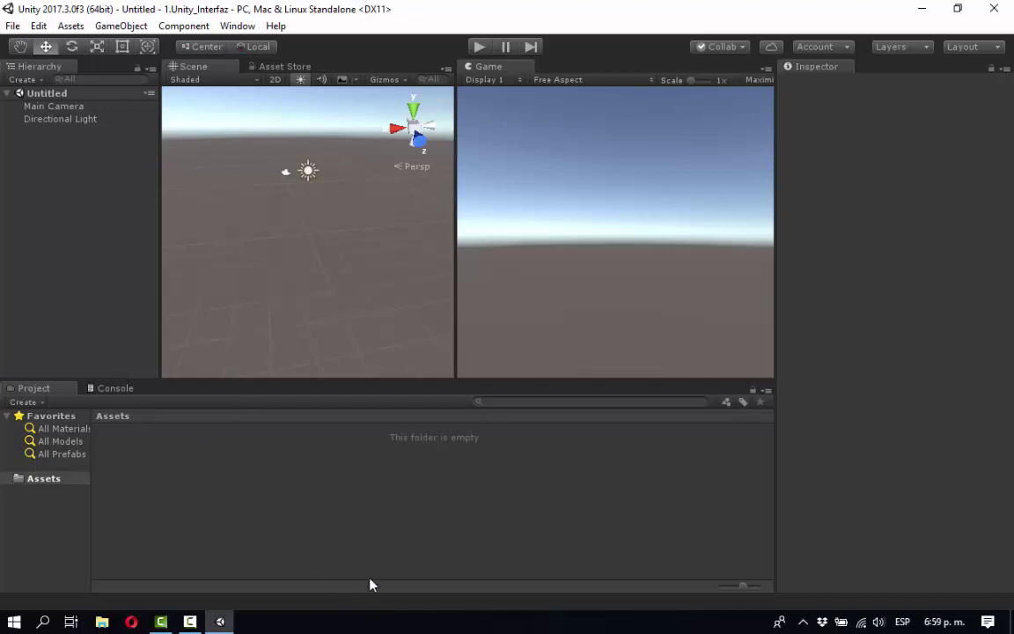
Step: Save the current window arrangement as a layout named Prueba1
click(968, 46)
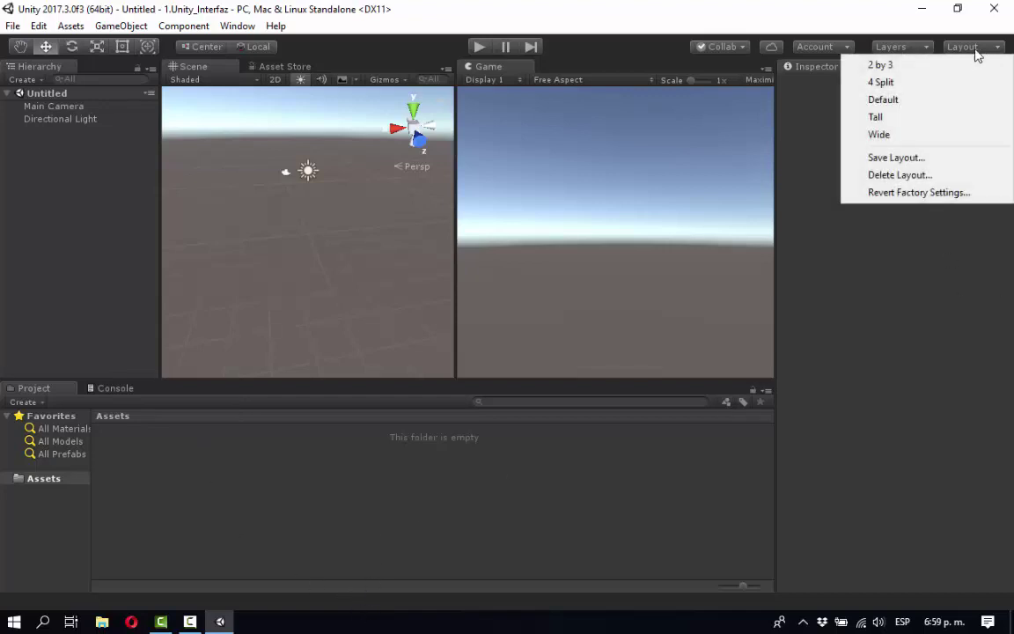
click(918, 158)
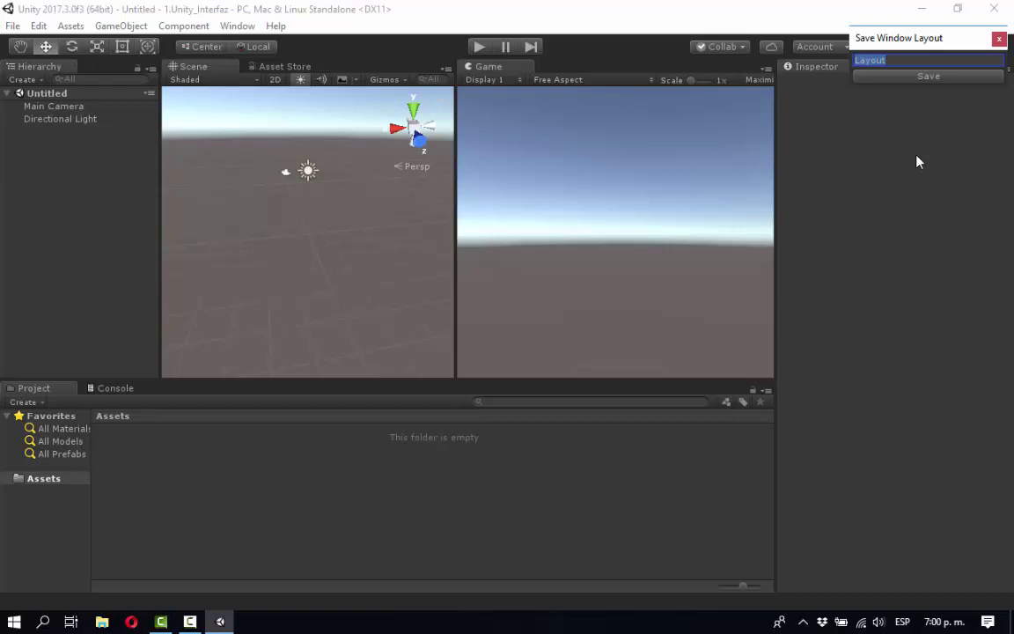
text(Prueba1)
key(Left)
key(Left)
key(Left)
key(Left)
key(Left)
key(Left)
key(Left)
key(Left)
click(924, 76)
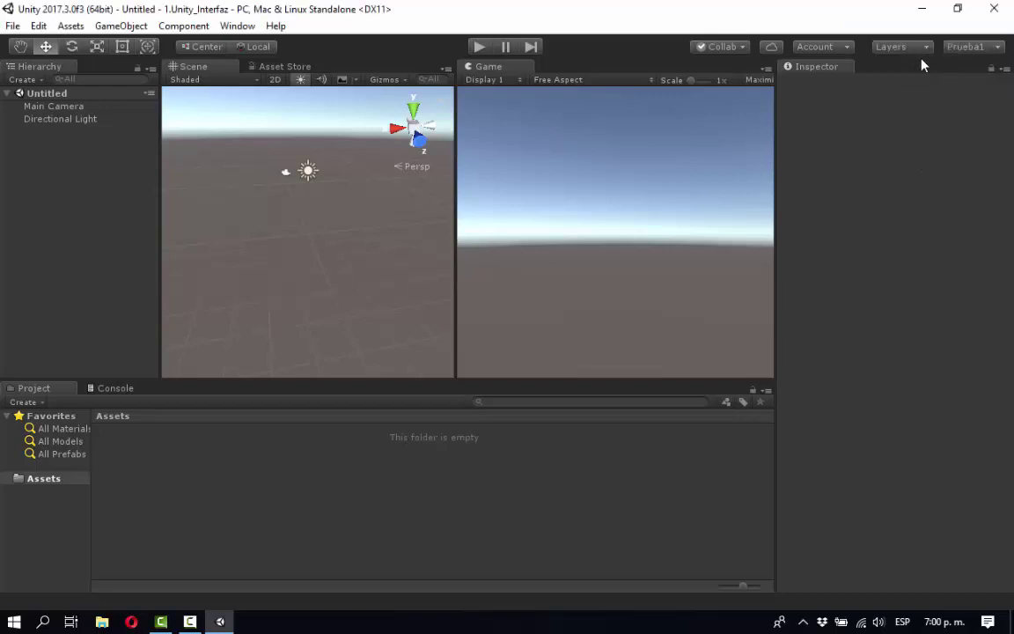
Step: Switch through the 4 Split, Default and 2 by 3 layouts and return to the saved Prueba1 layout
click(984, 48)
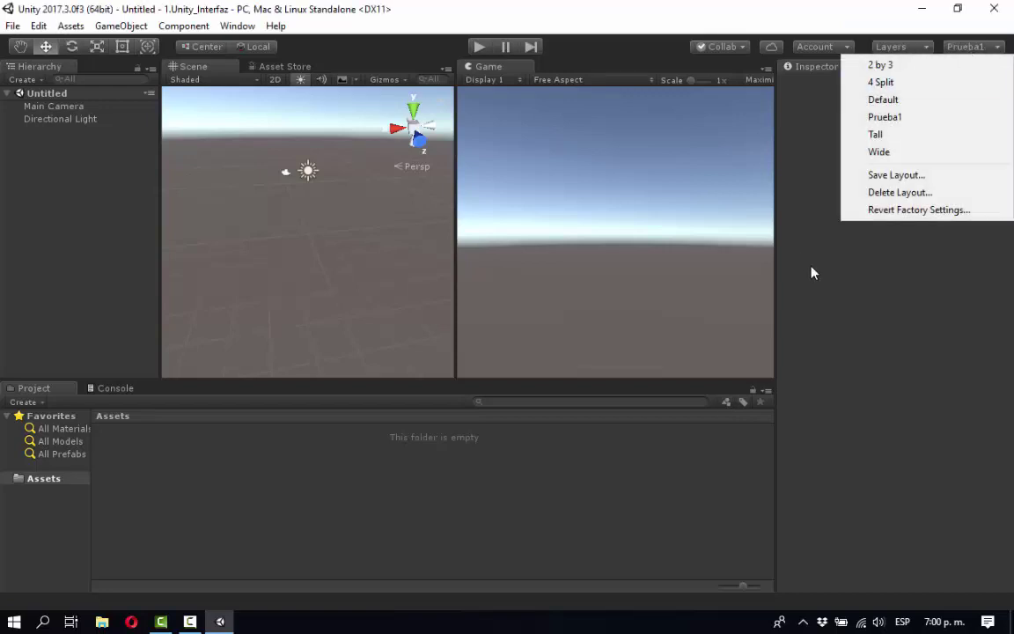
click(881, 84)
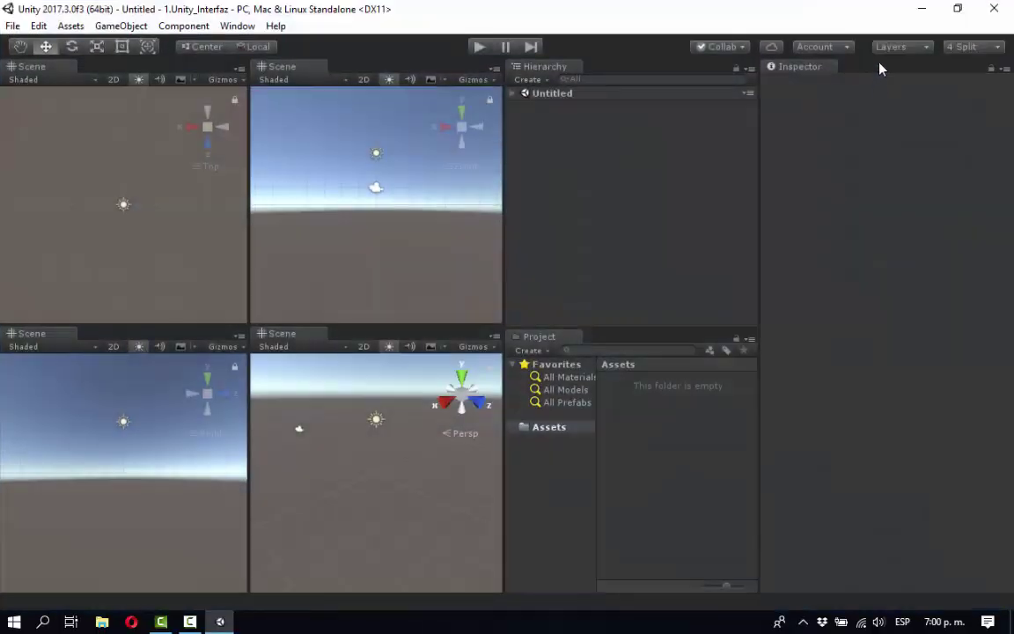
click(964, 50)
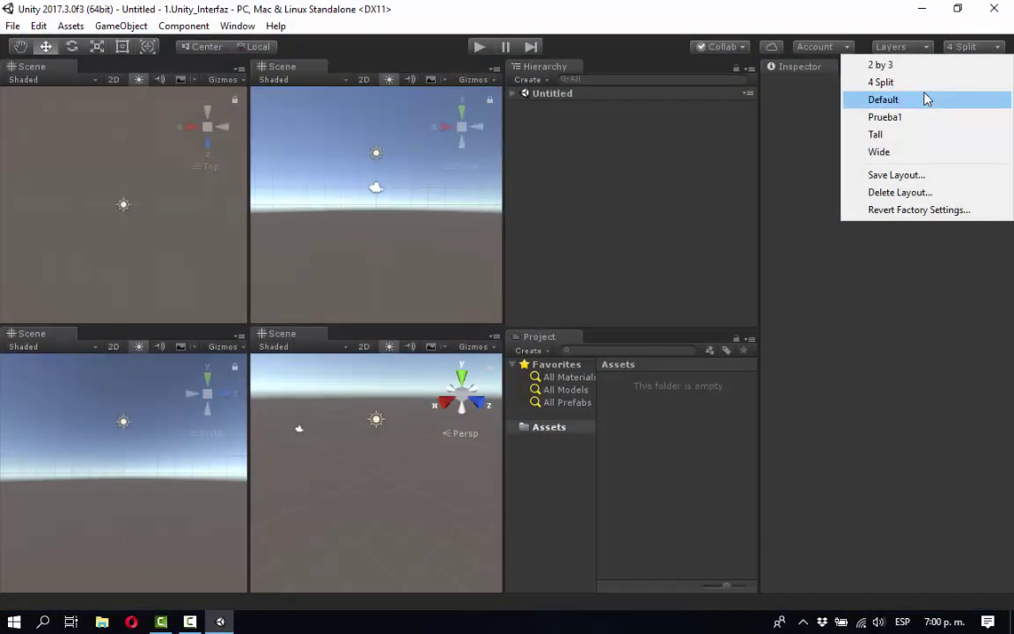
click(926, 100)
click(960, 50)
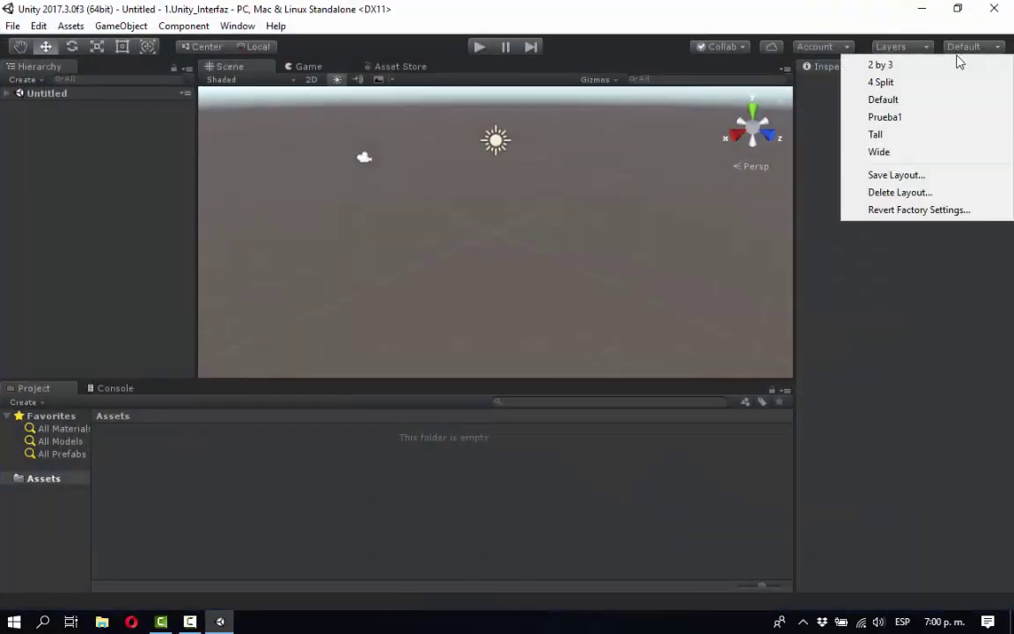
click(948, 66)
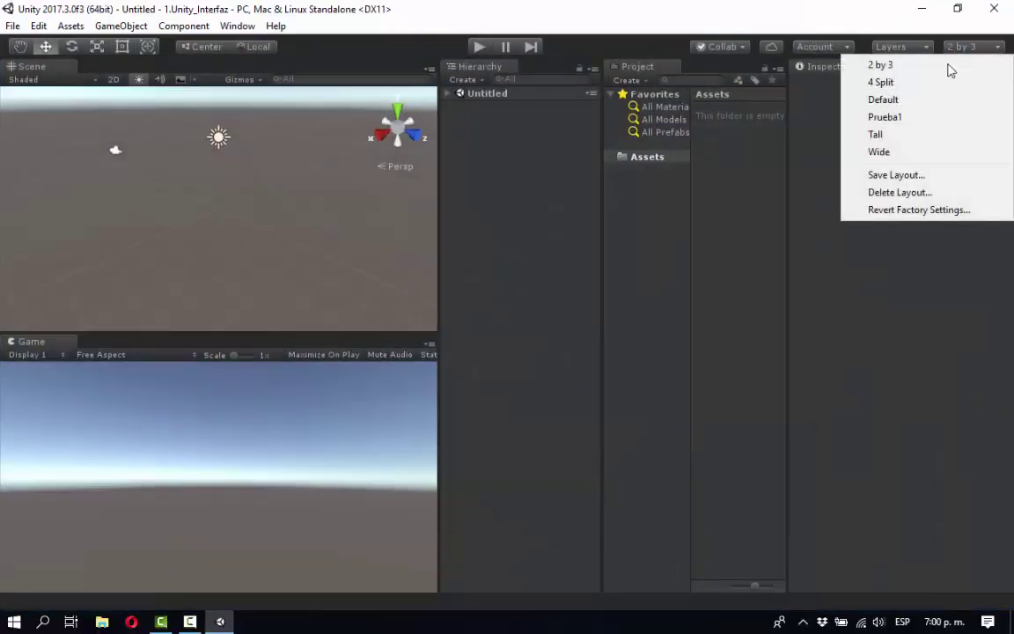
click(938, 83)
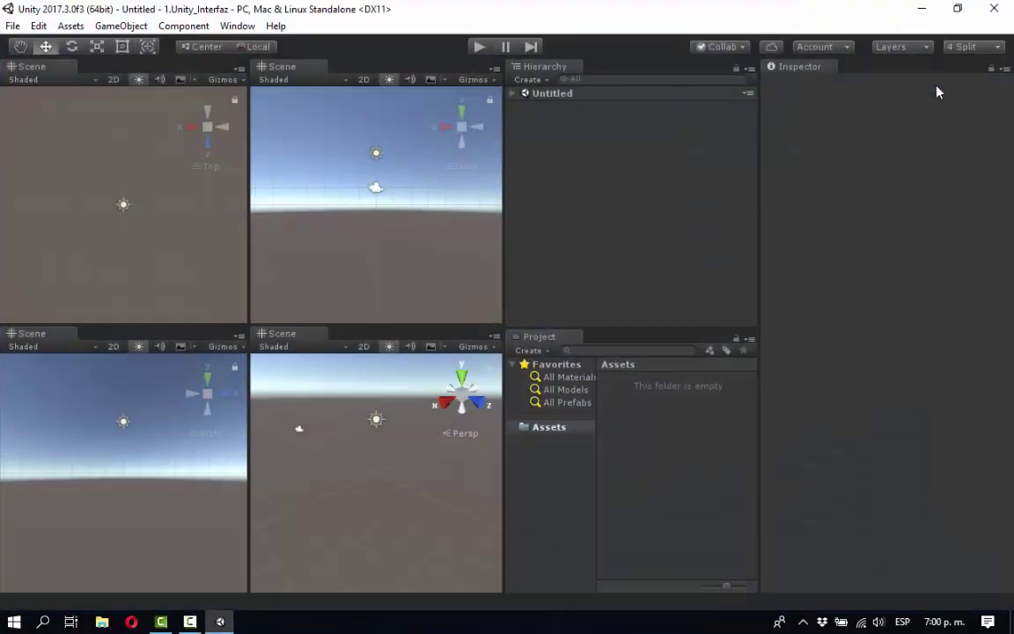
click(969, 48)
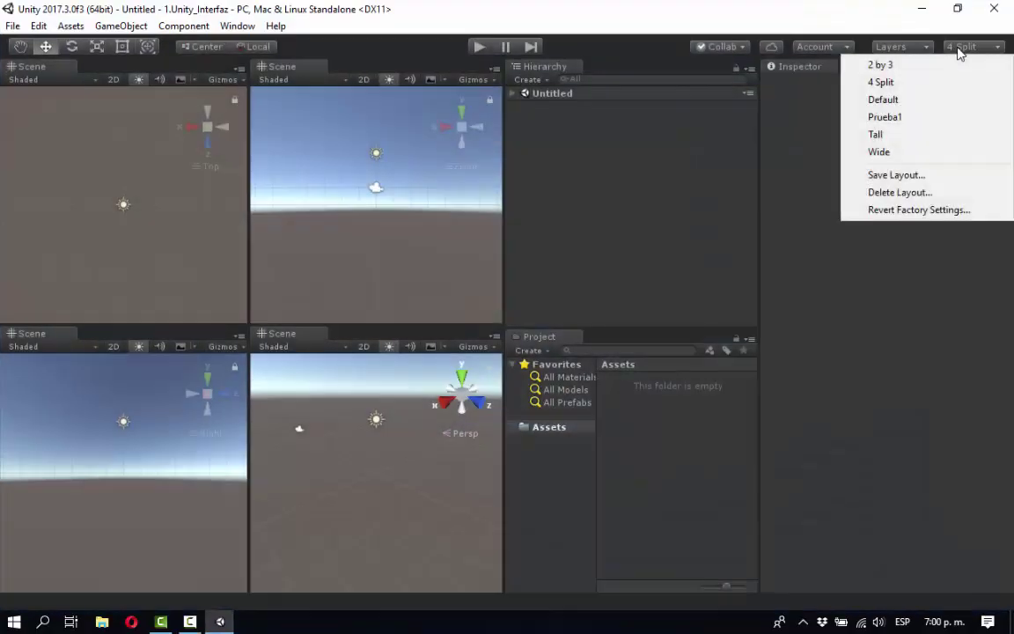
click(926, 117)
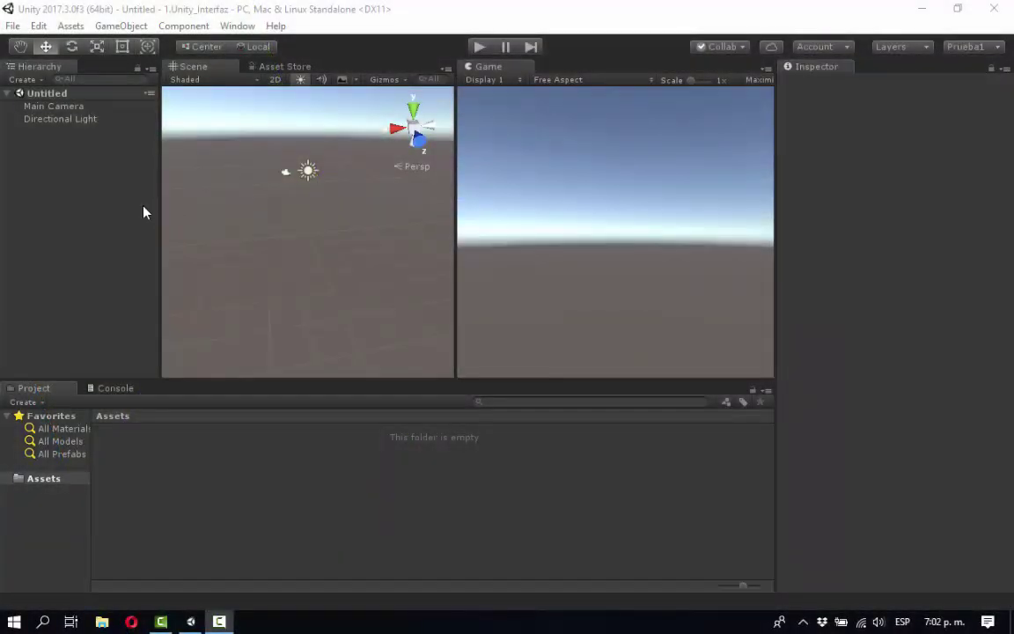
click(12, 27)
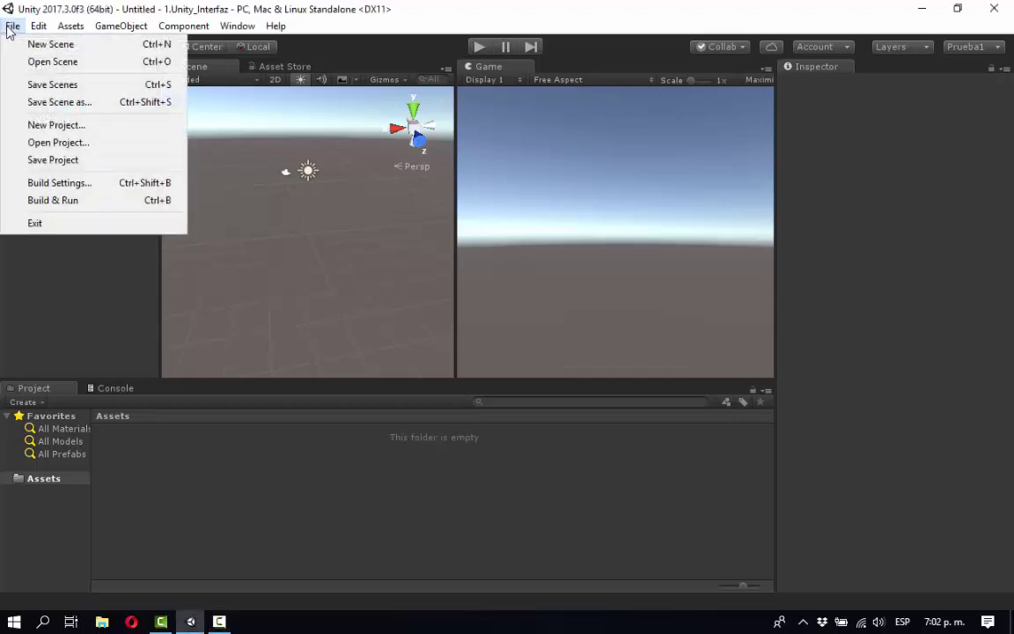
mouse_move(70, 27)
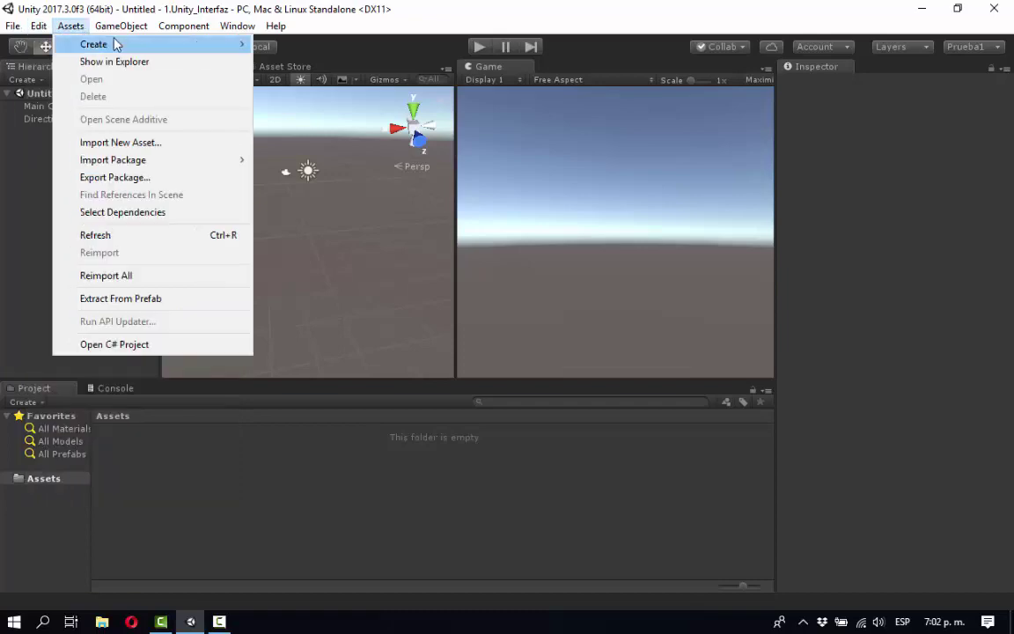
mouse_move(249, 32)
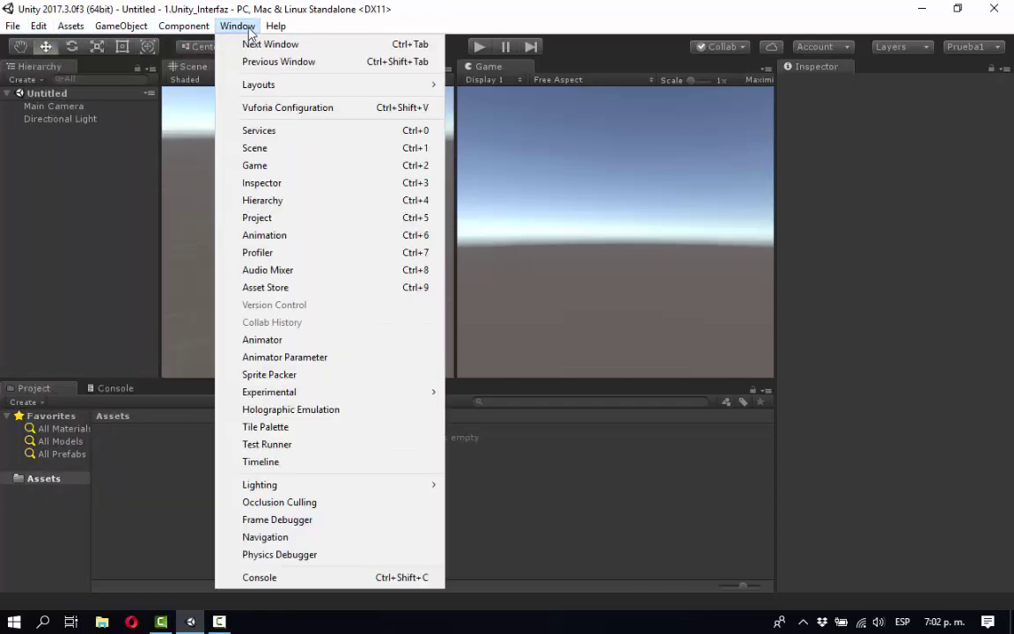
mouse_move(13, 34)
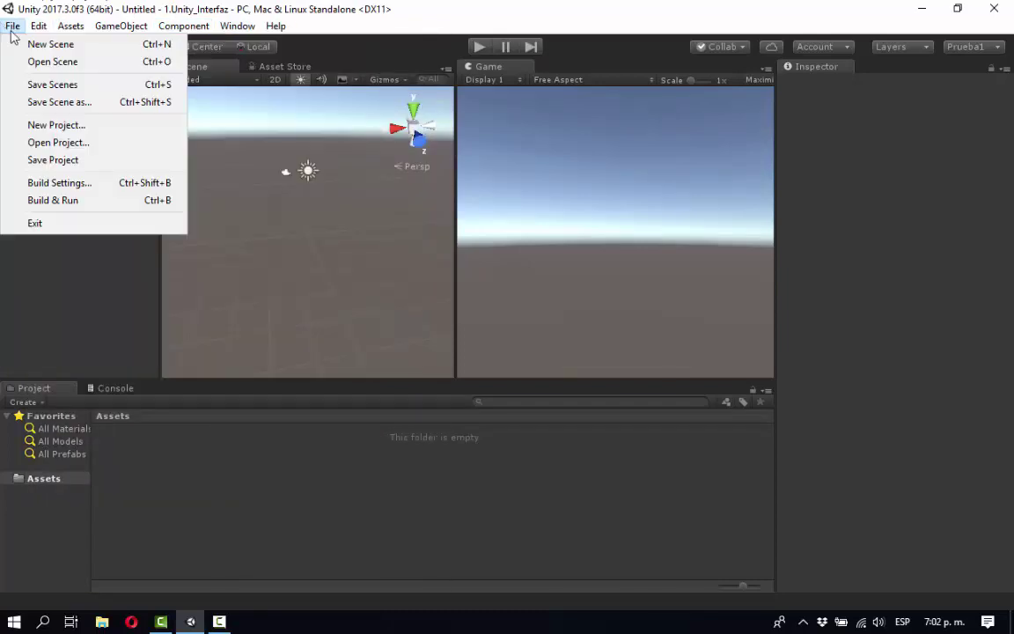
key(Escape)
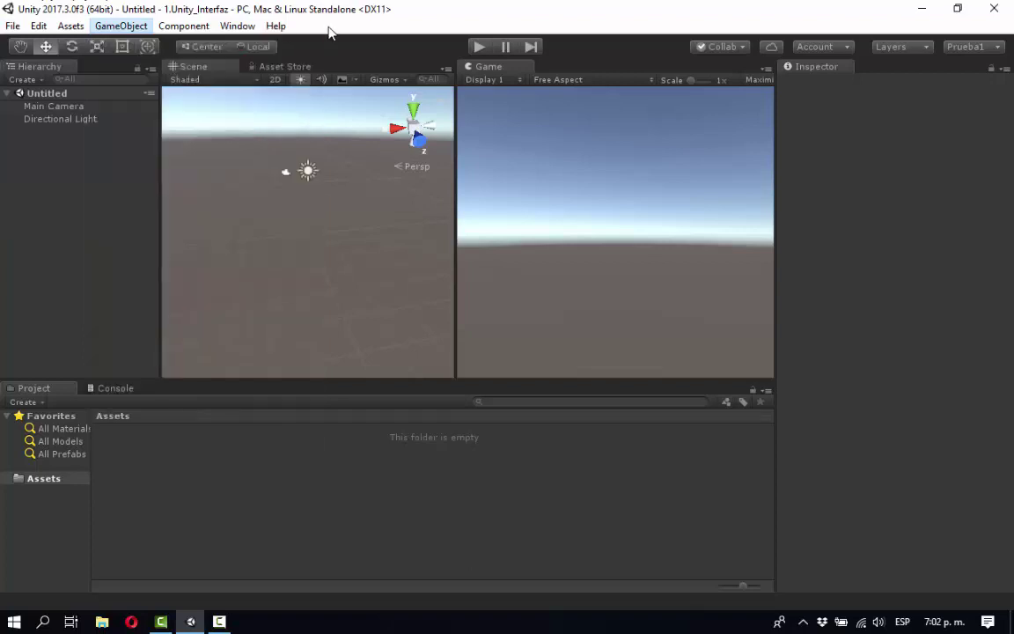
Step: Save the untitled scene as test1 in the project's Assets folder
click(13, 26)
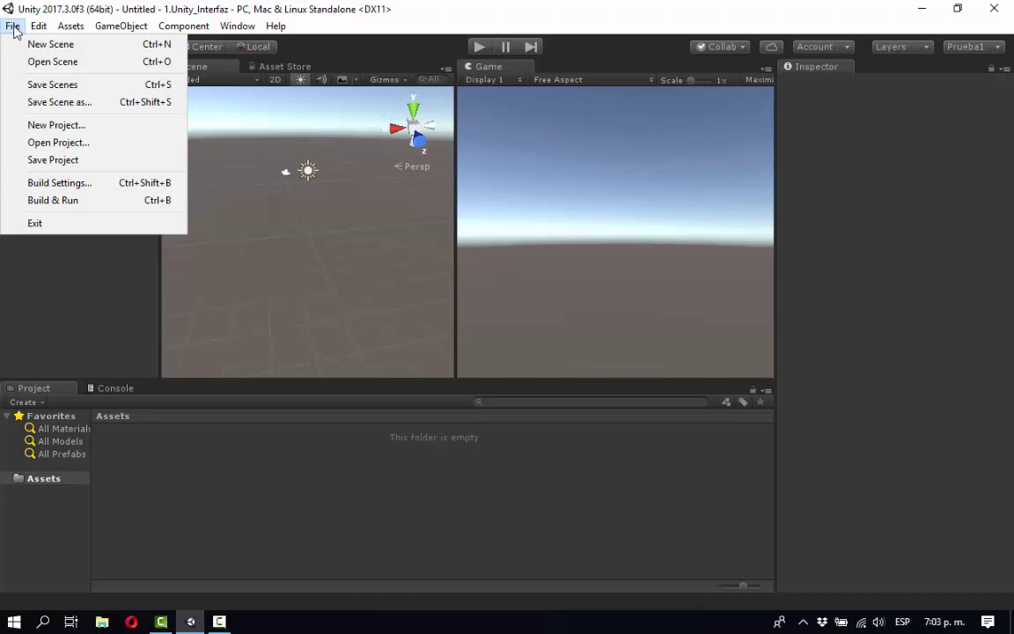
click(19, 86)
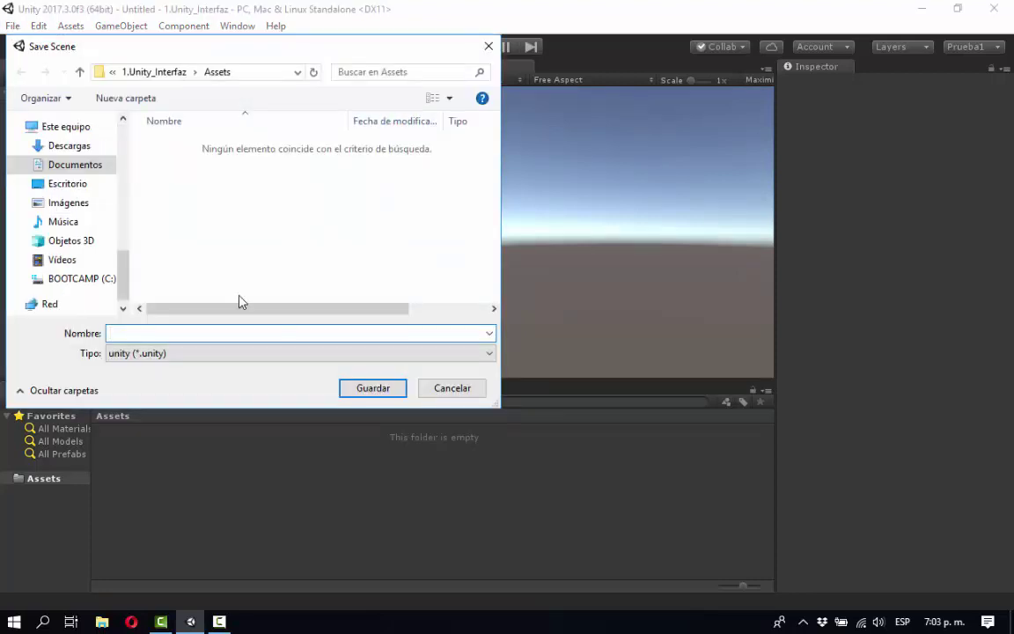
text(test1)
key(Return)
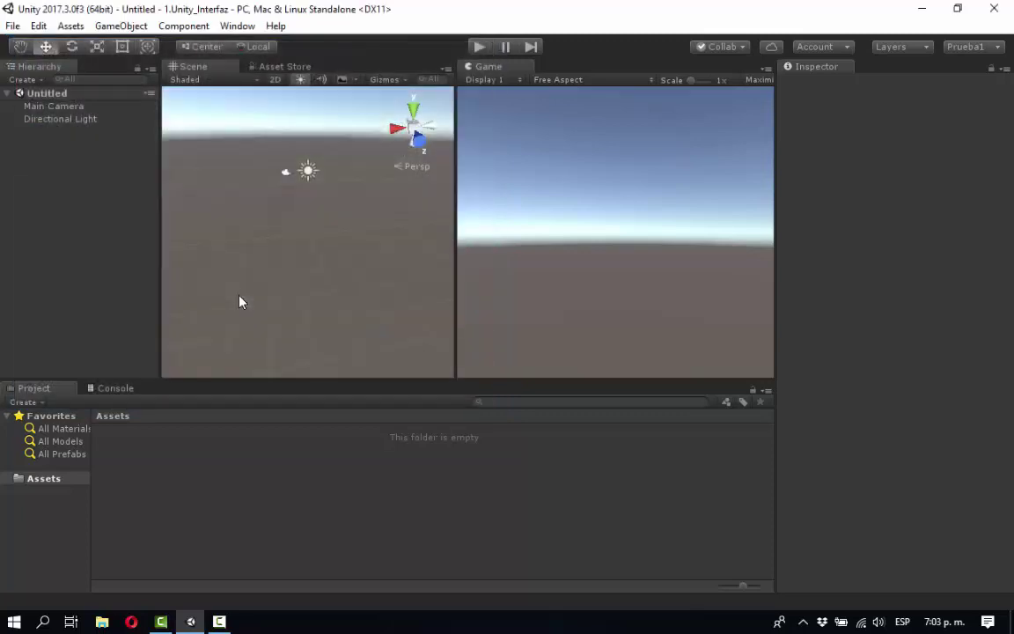
click(13, 26)
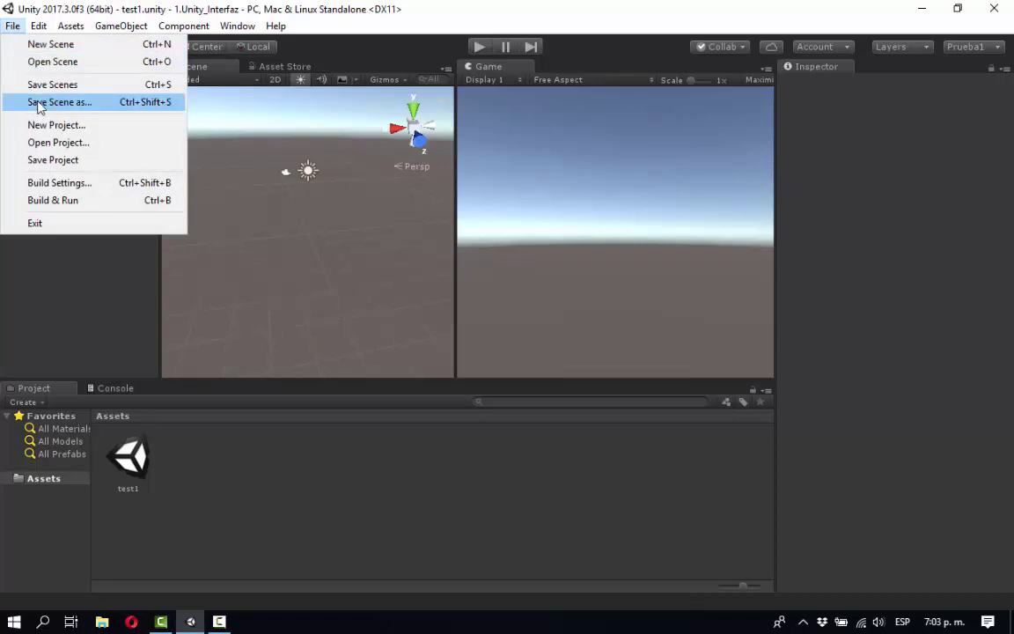
click(38, 107)
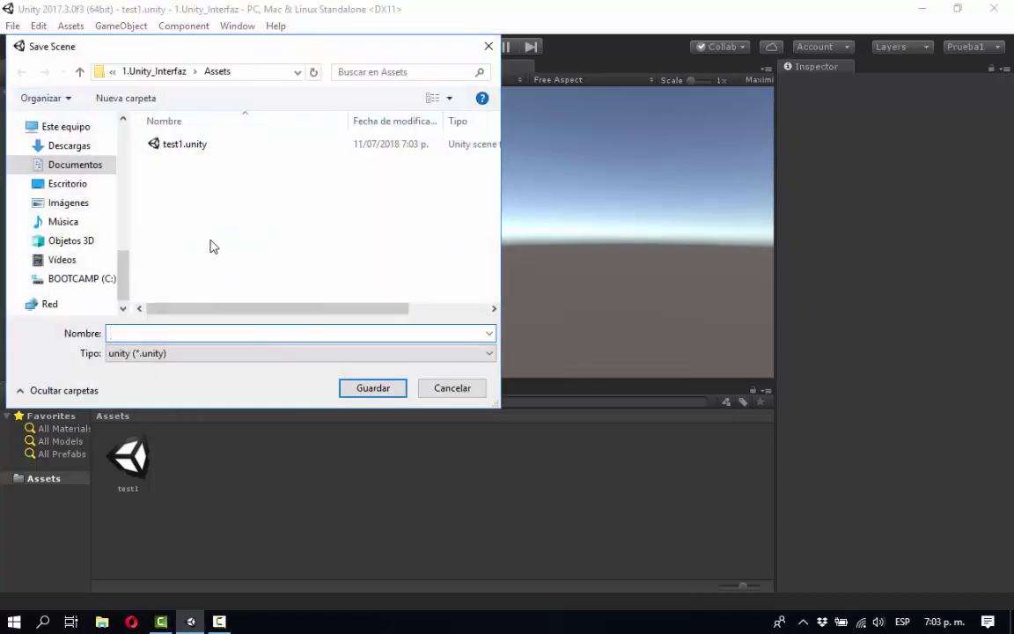
click(451, 389)
Step: Open the Build Settings, look through the platform list and bring up the Player Settings for PC, Mac & Linux Standalone
click(14, 26)
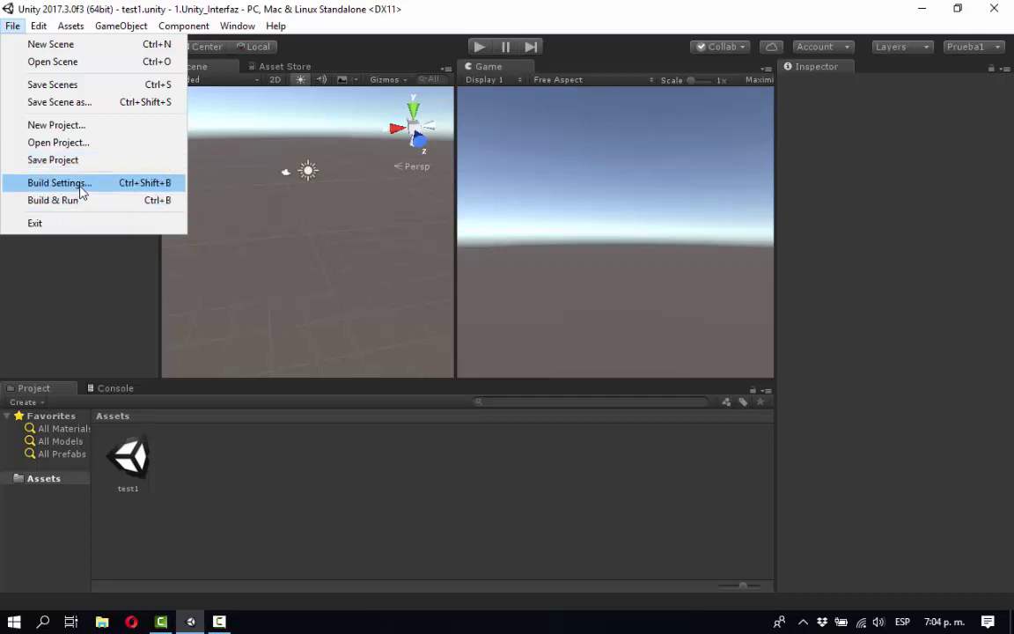
click(79, 184)
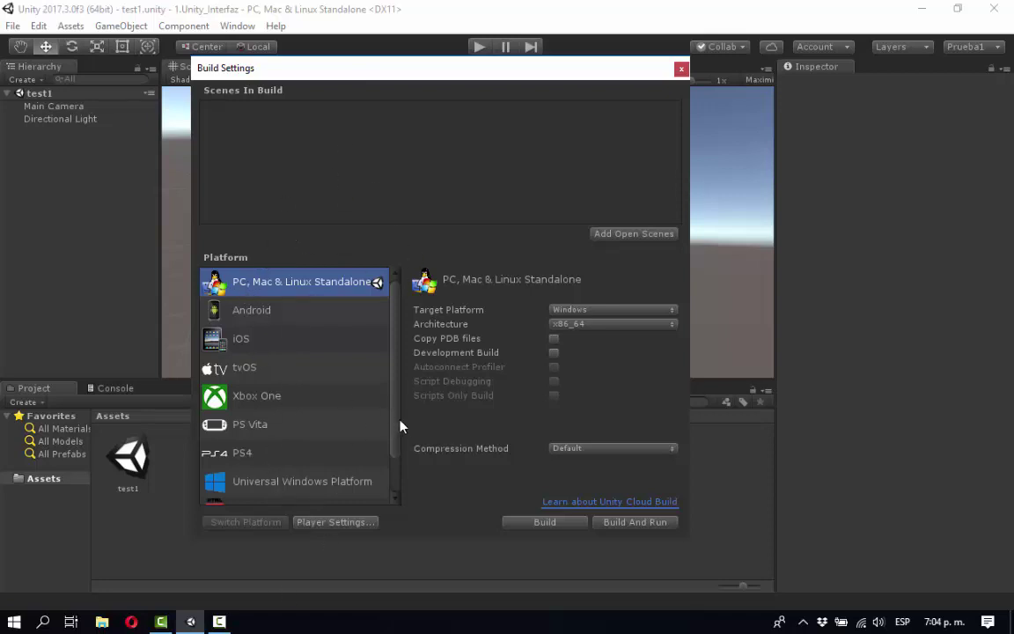
scroll(400, 427, down, 2)
scroll(409, 405, up, 2)
click(335, 522)
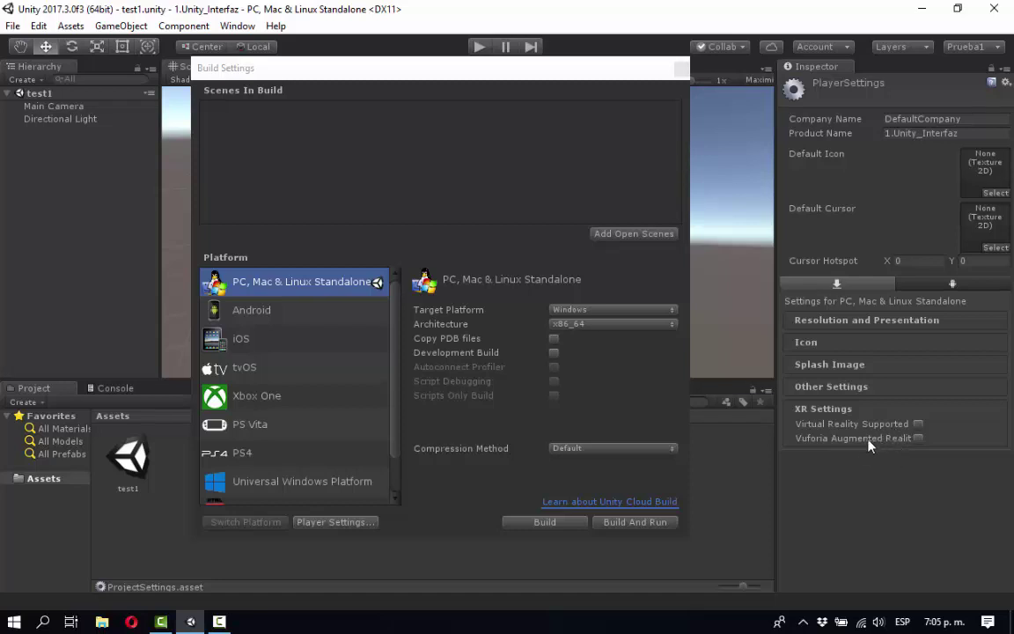
Step: Examine the Other Settings, Splash Image, Icon and Resolution and Presentation sections of the standalone Player Settings
click(842, 391)
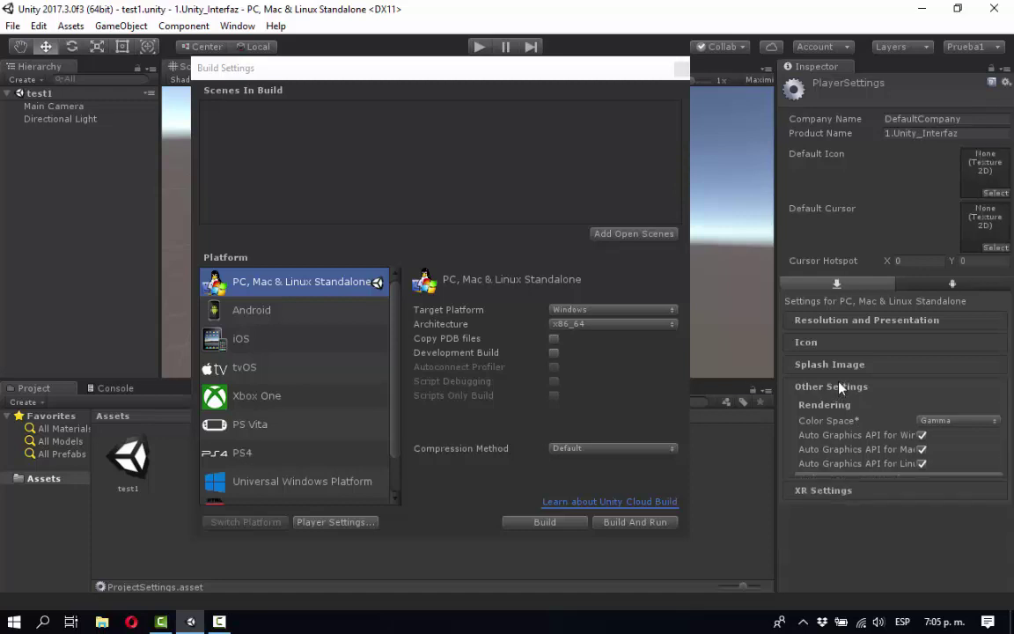
click(841, 388)
click(838, 368)
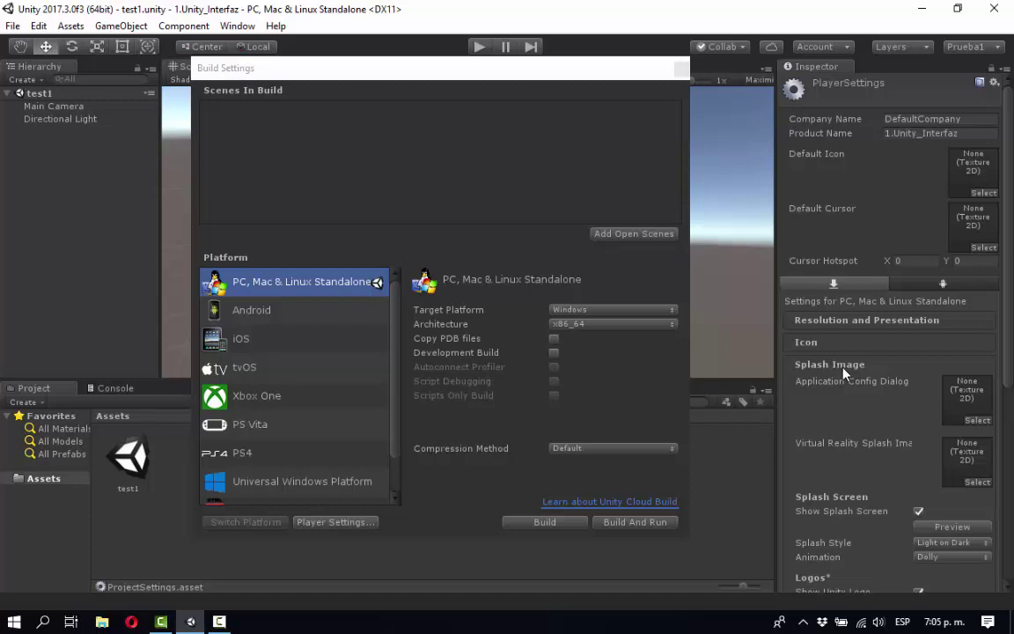
click(843, 374)
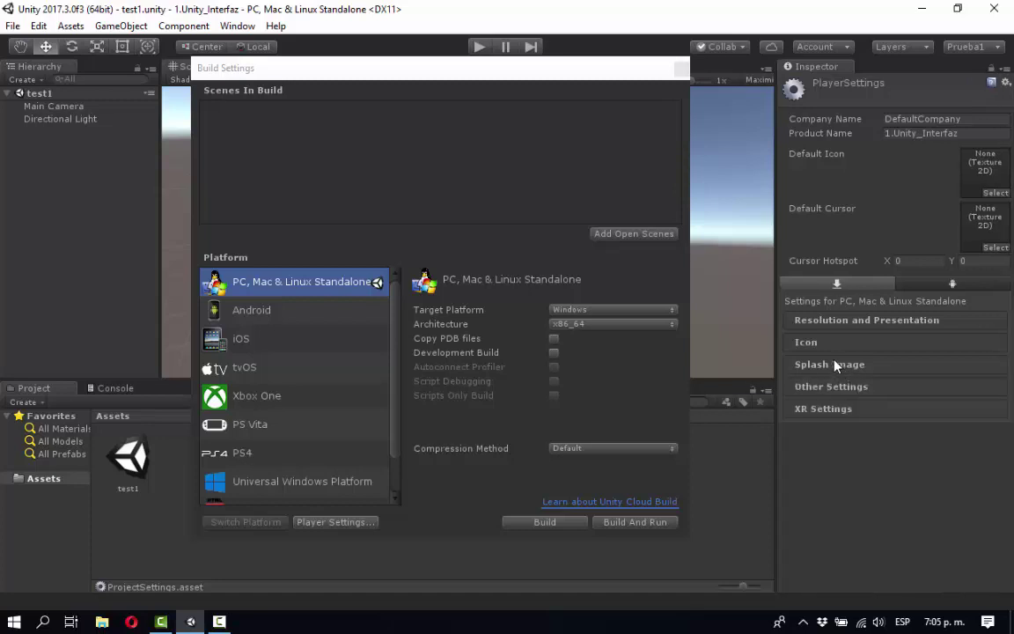
click(815, 322)
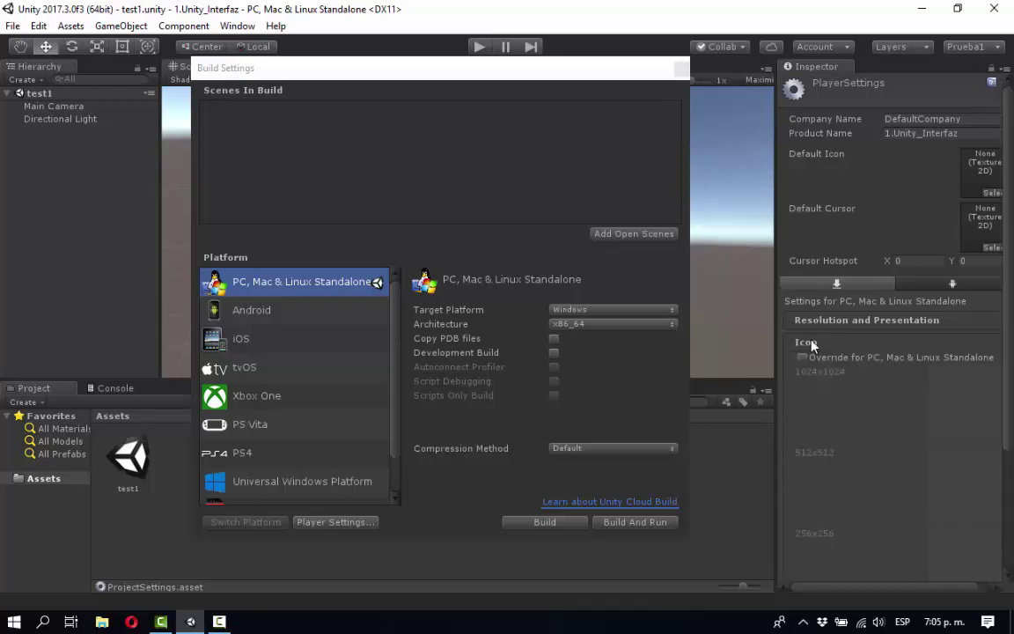
click(814, 322)
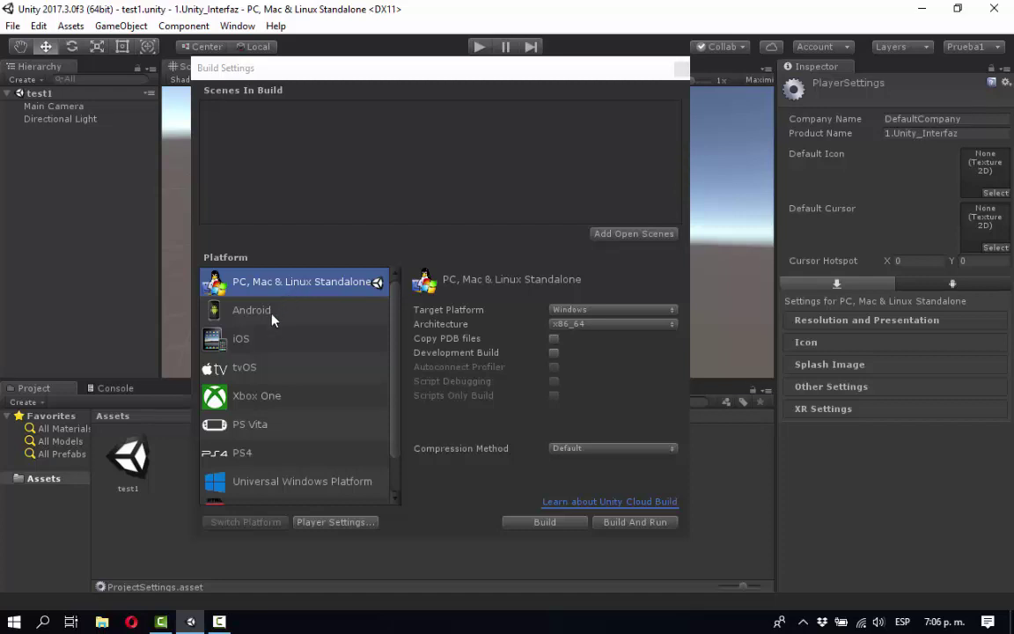
Step: Switch the project's build platform to Android
click(272, 317)
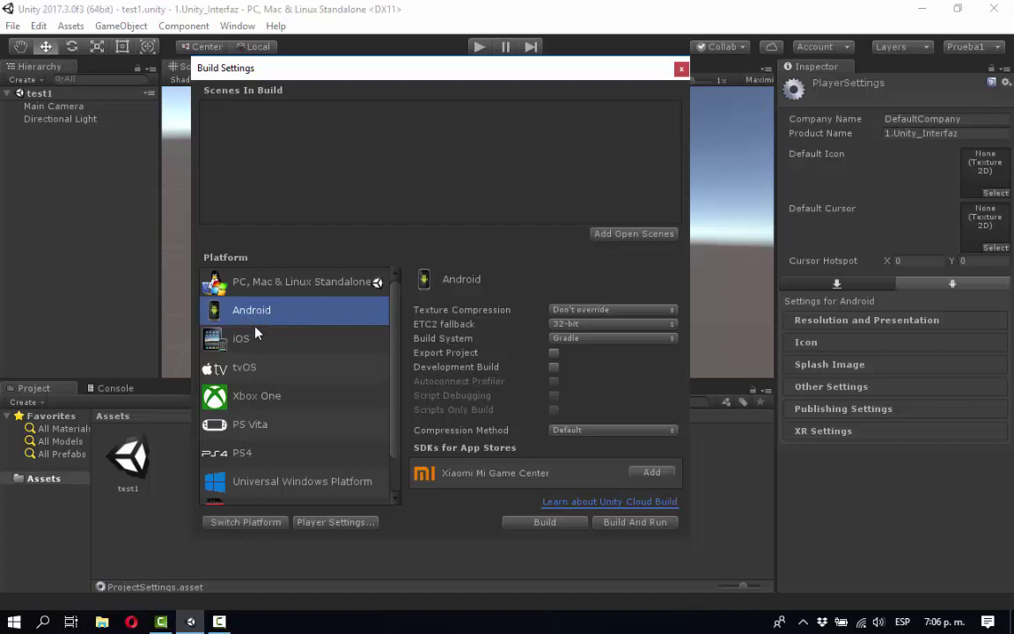
click(239, 523)
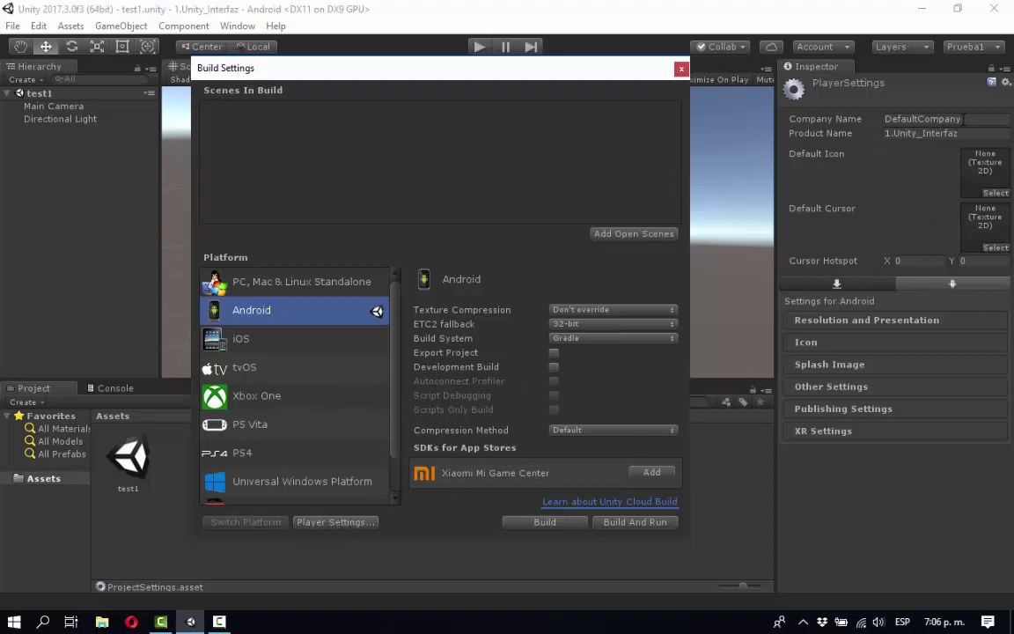
Step: Set the Company Name to m4gs and the Product Name to test1 in the Player Settings
drag(962, 119, 948, 125)
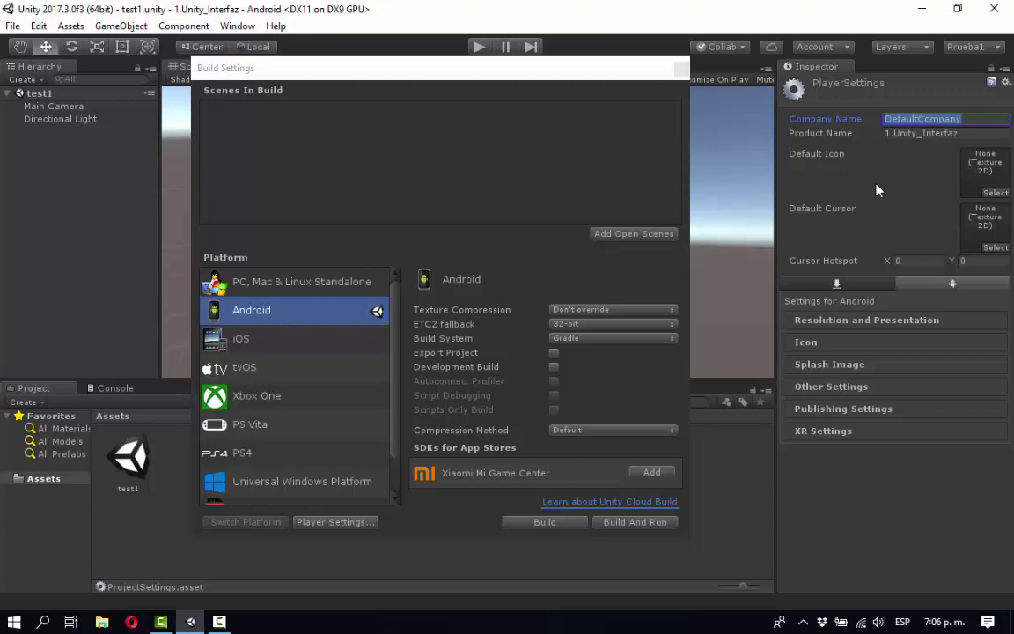
text(m4gs)
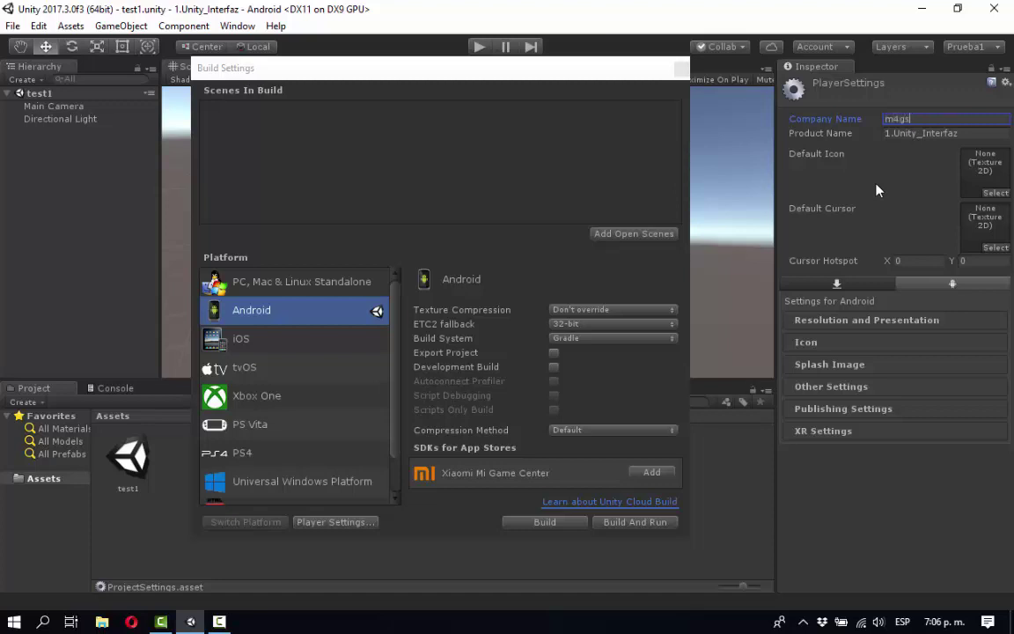
click(897, 135)
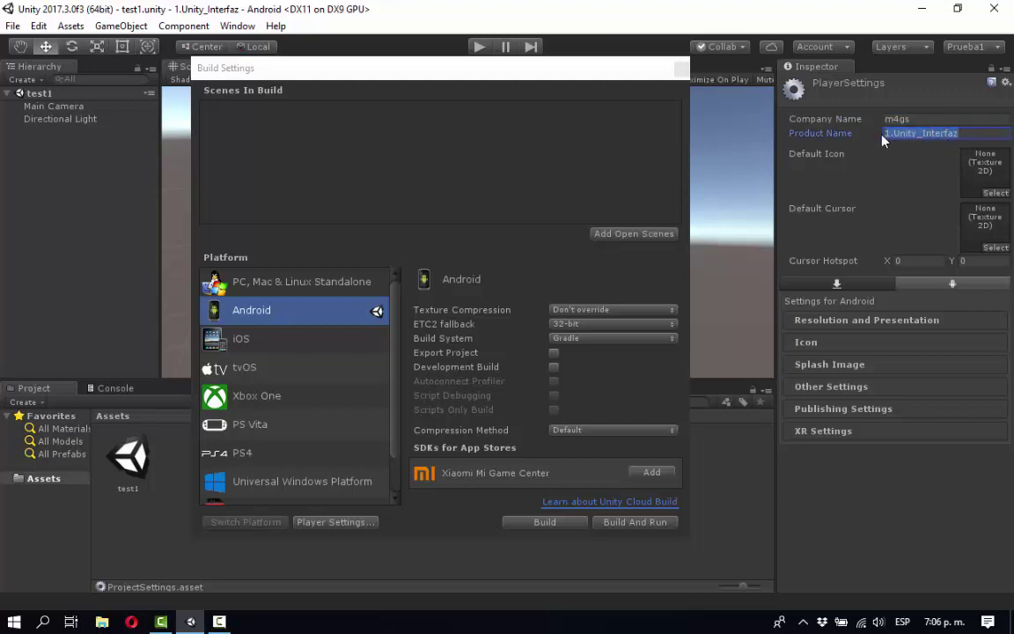
text(test1)
Step: Set the Android Default Orientation to Landscape Left under Resolution and Presentation
click(843, 321)
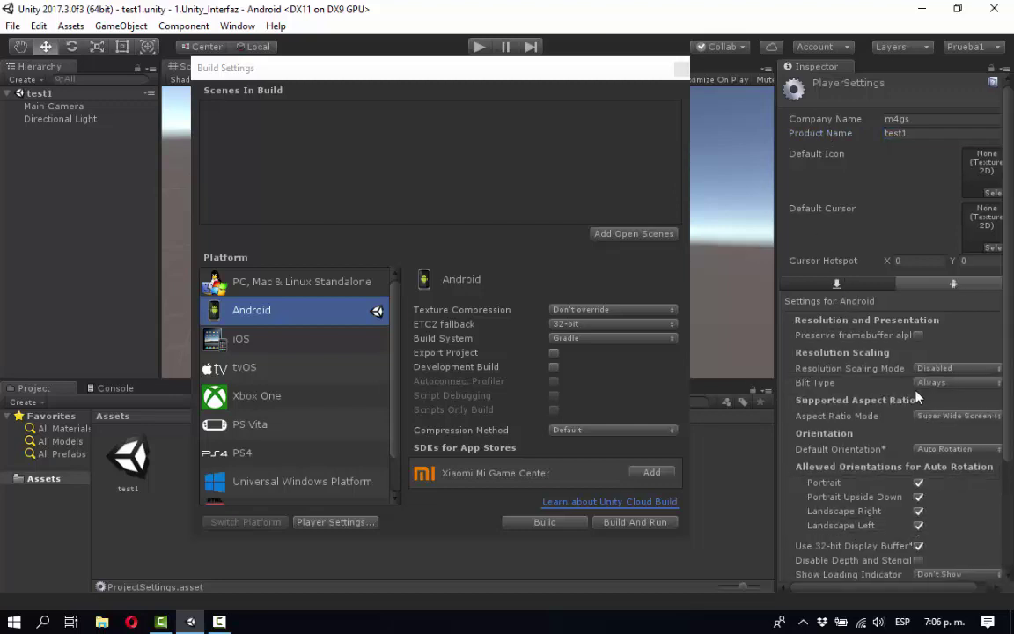
scroll(904, 483, down, 2)
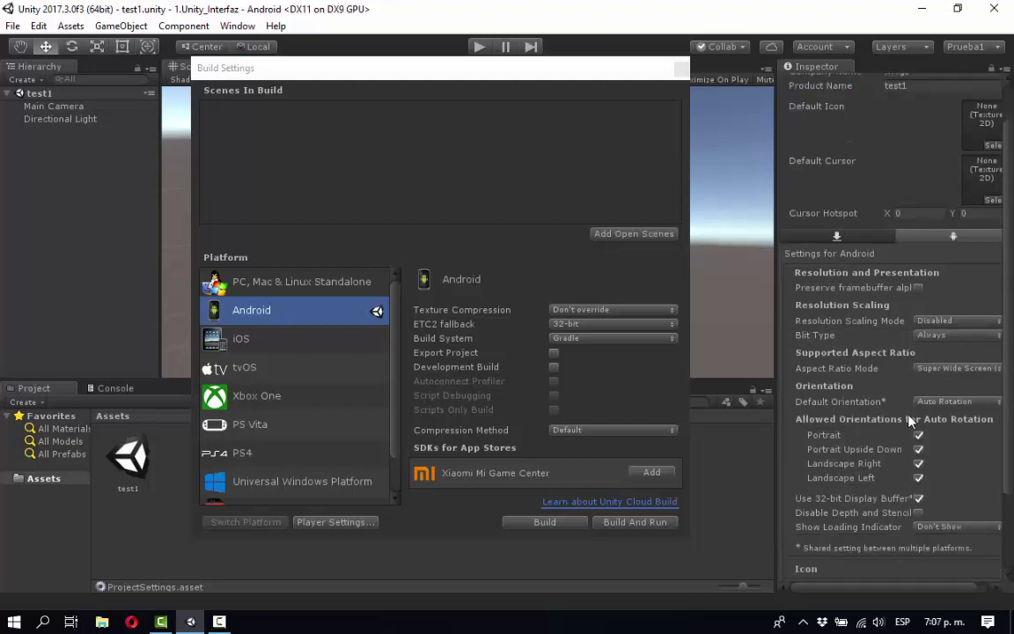
click(951, 322)
click(947, 335)
scroll(949, 367, down, 2)
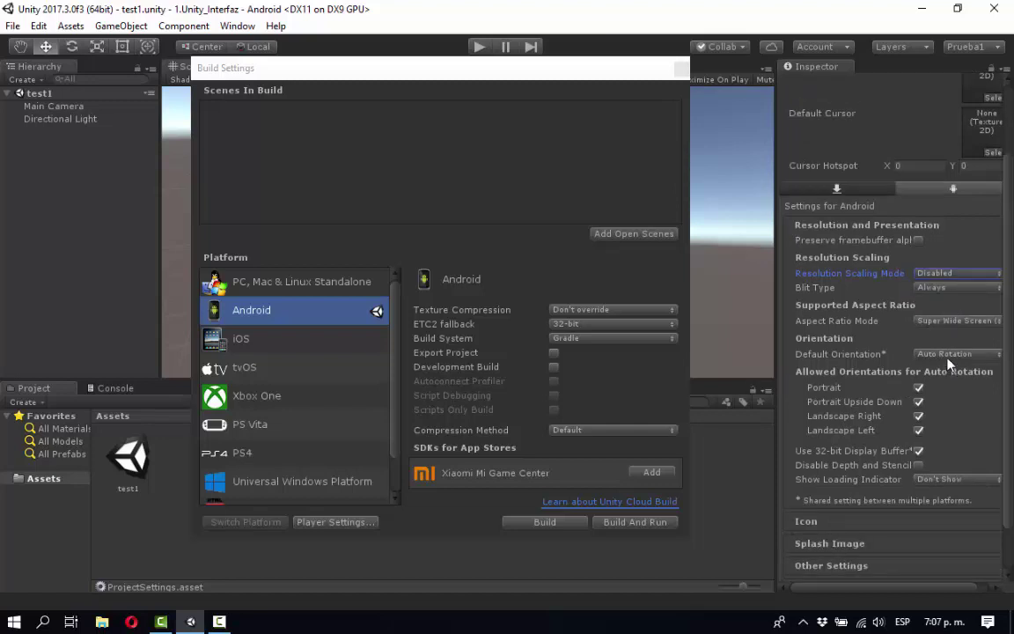
click(949, 356)
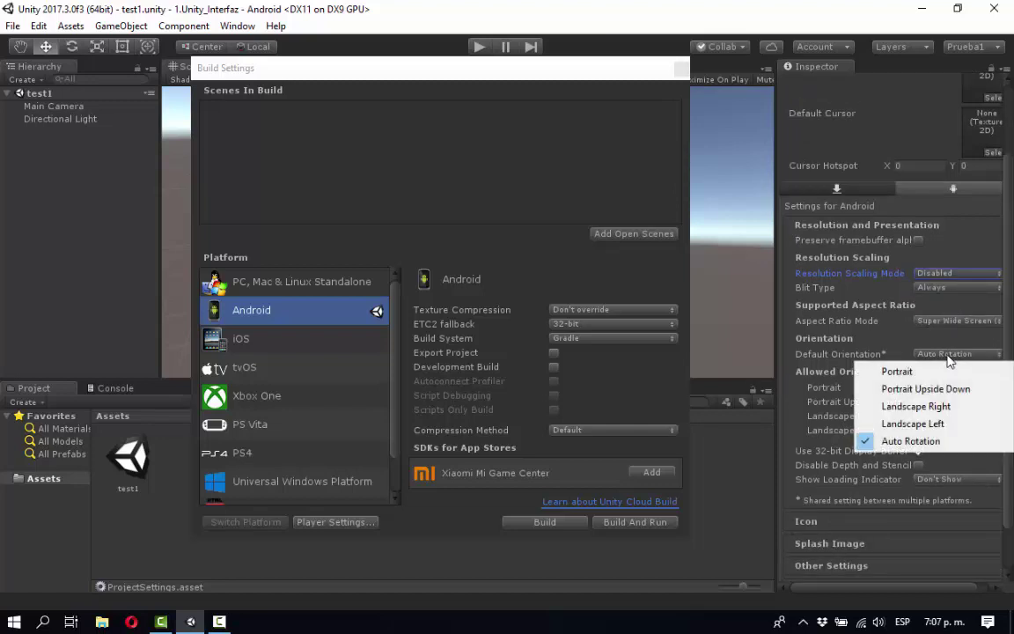
click(941, 425)
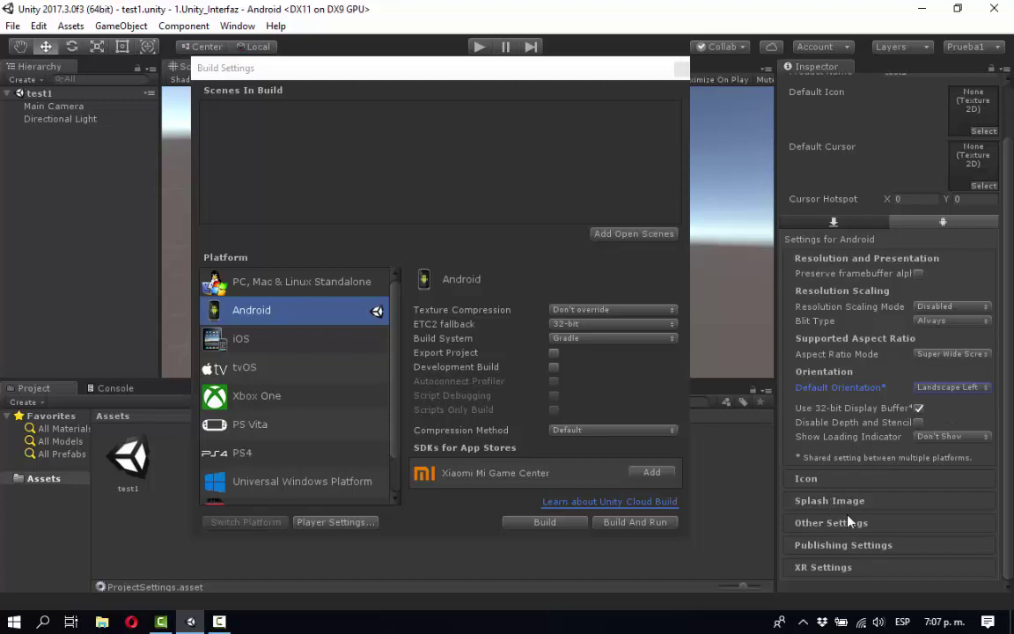
Step: Enable Vuforia Augmented Reality in the Android XR Settings
click(828, 567)
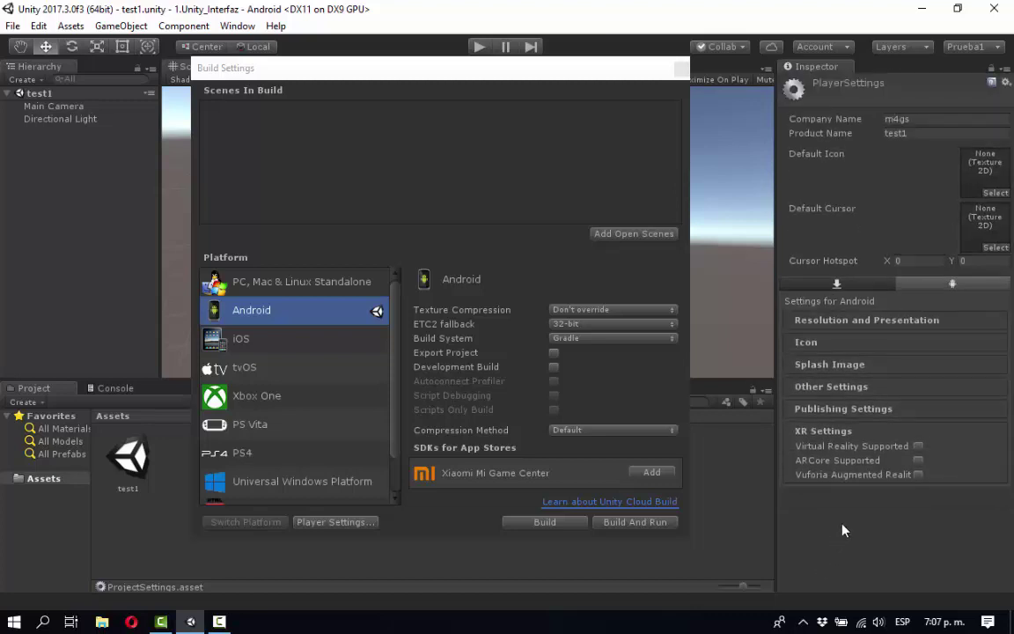
click(917, 476)
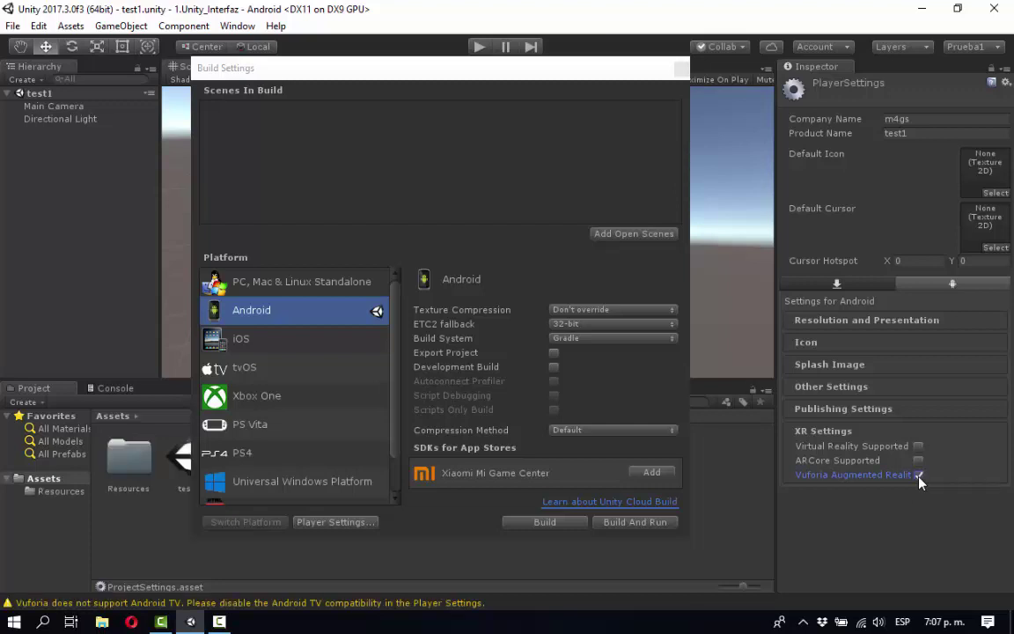
Step: Change the Android Package Name under Other Settings to com.m4gs.test1
click(832, 388)
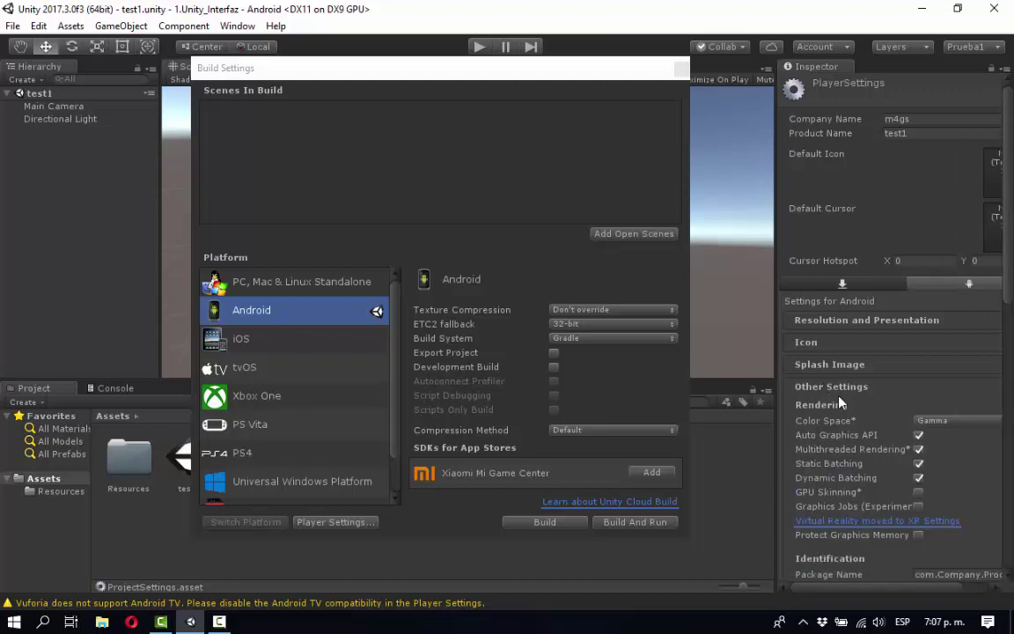
scroll(861, 460, down, 5)
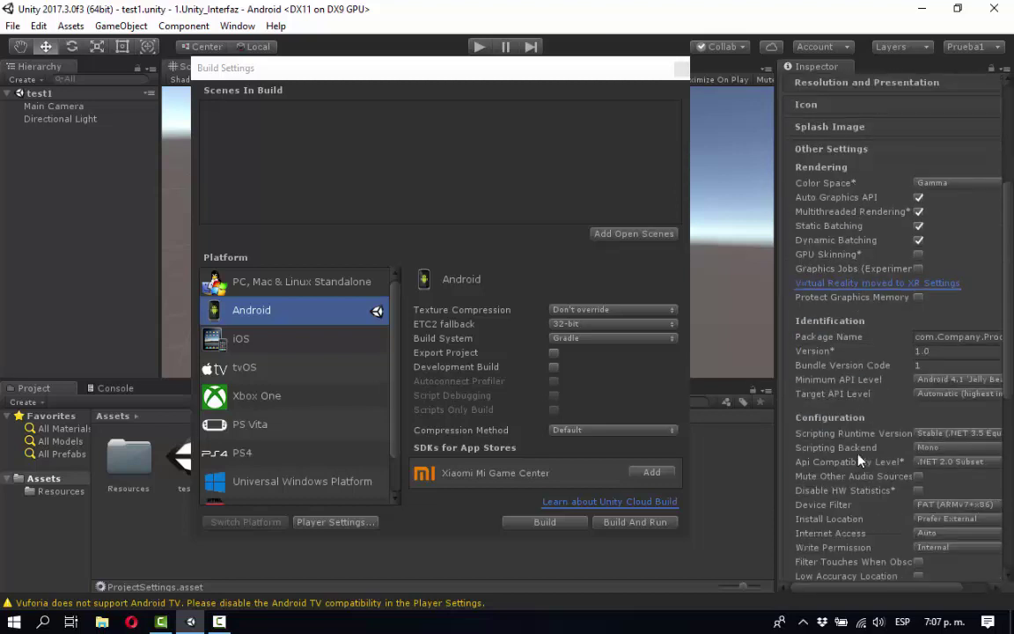
click(938, 337)
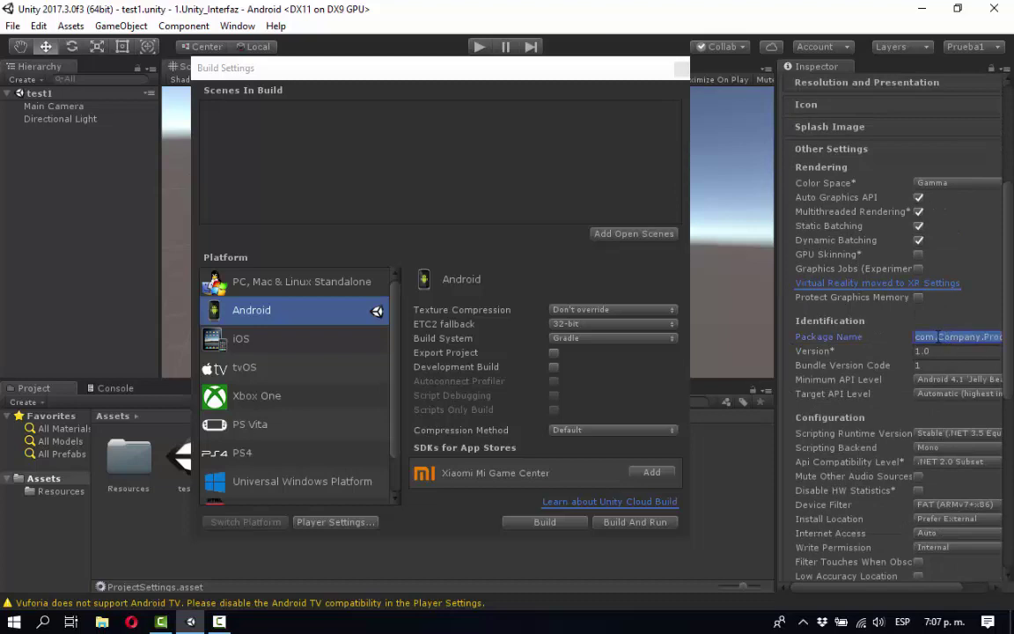
drag(938, 337, 978, 342)
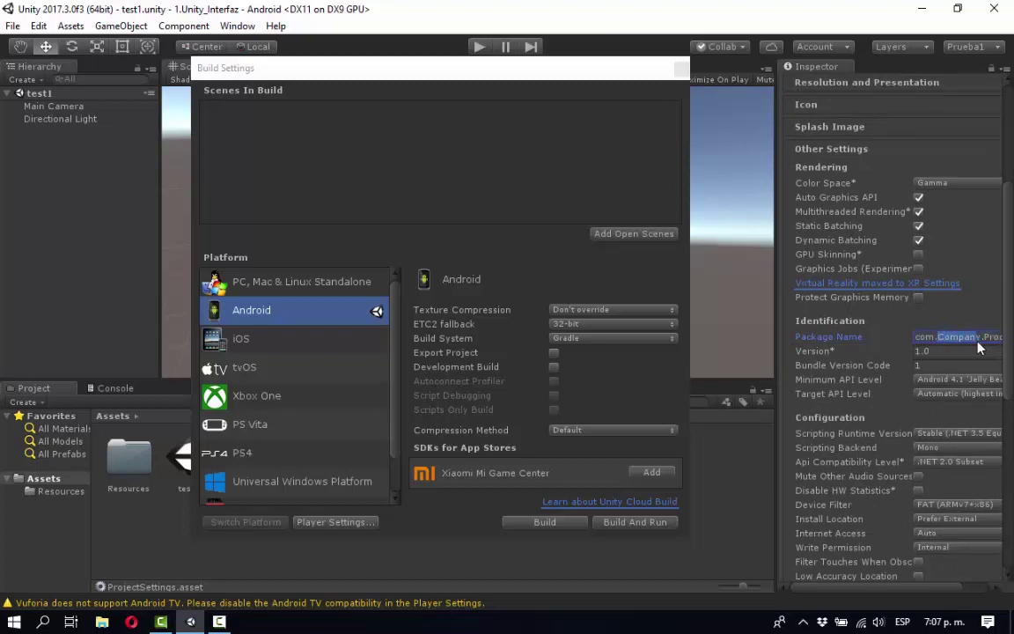
scroll(968, 349, up, 5)
scroll(963, 350, down, 2)
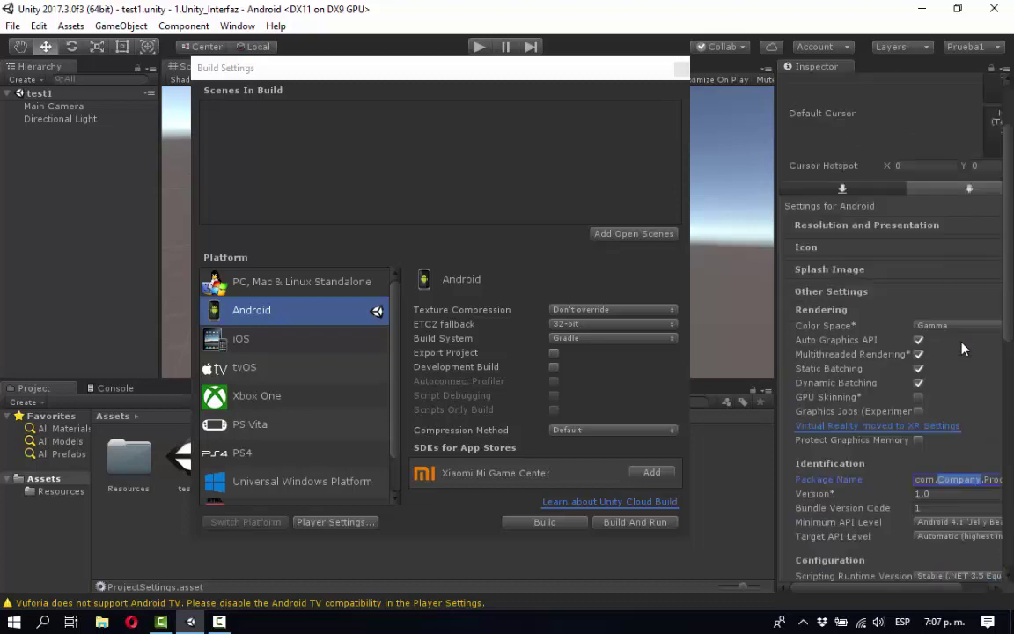
scroll(963, 349, down, 2)
text(m4g)
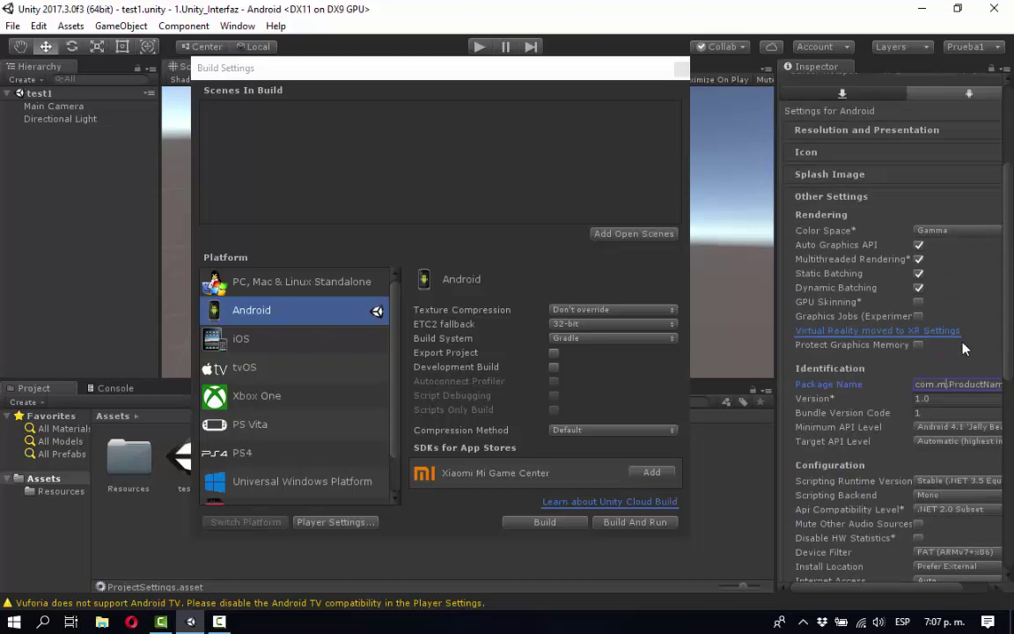
text(s)
drag(916, 588, 934, 512)
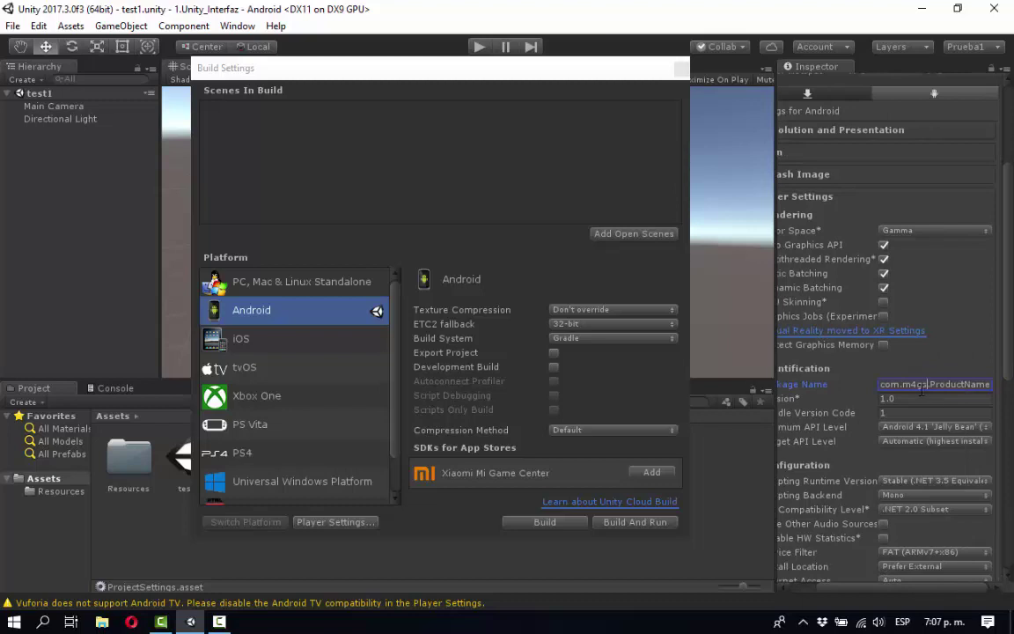
click(960, 387)
drag(957, 385, 991, 400)
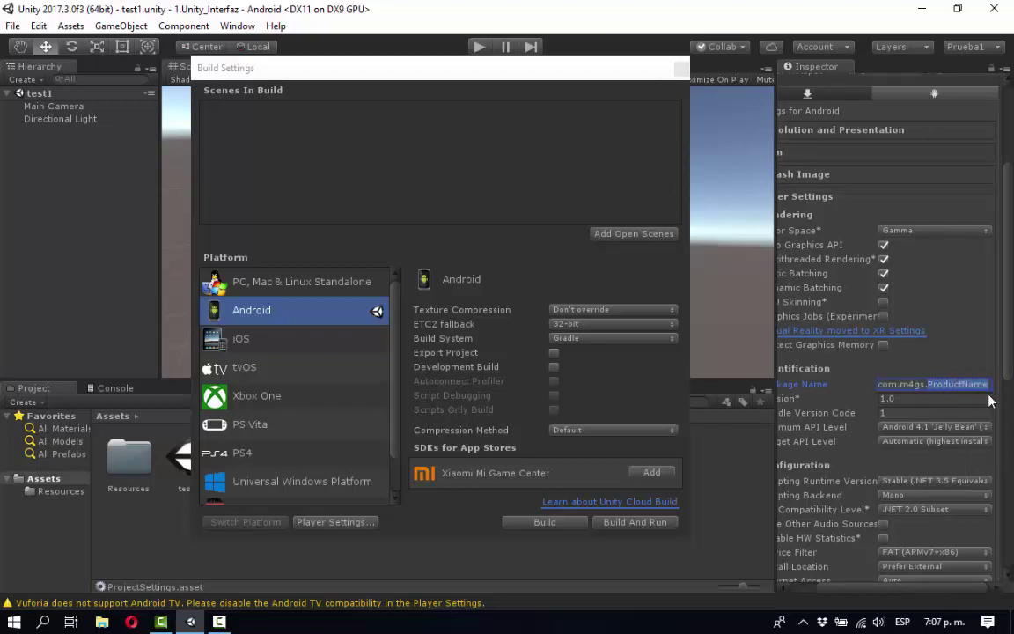
text(test1)
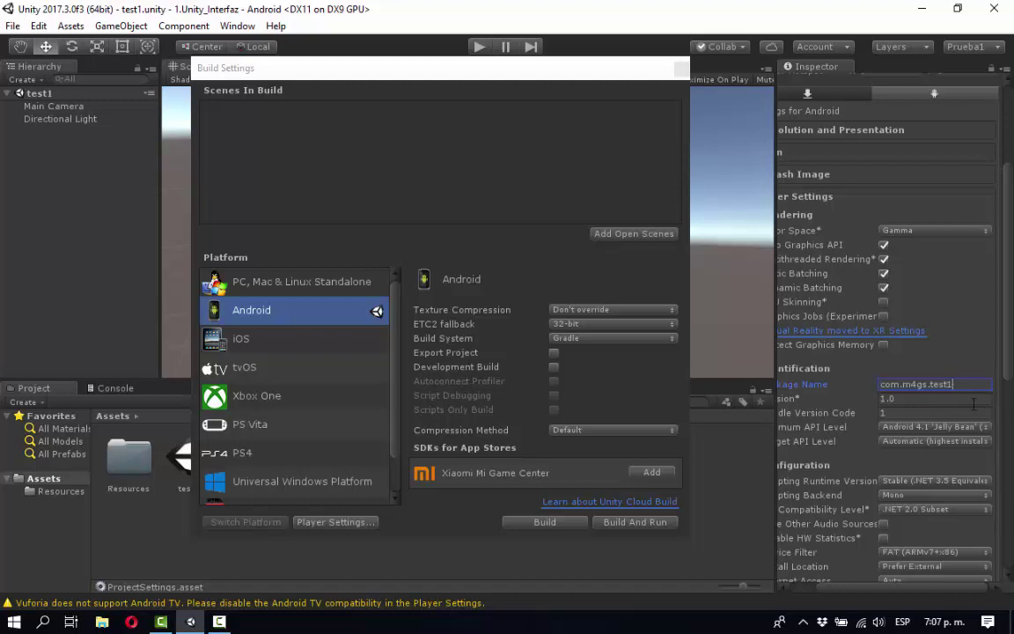
Step: Set the Minimum API Level to Android 4.4 'Kit Kat' (API level 19) and turn off Android TV Compatibility
scroll(951, 414, down, 2)
click(958, 380)
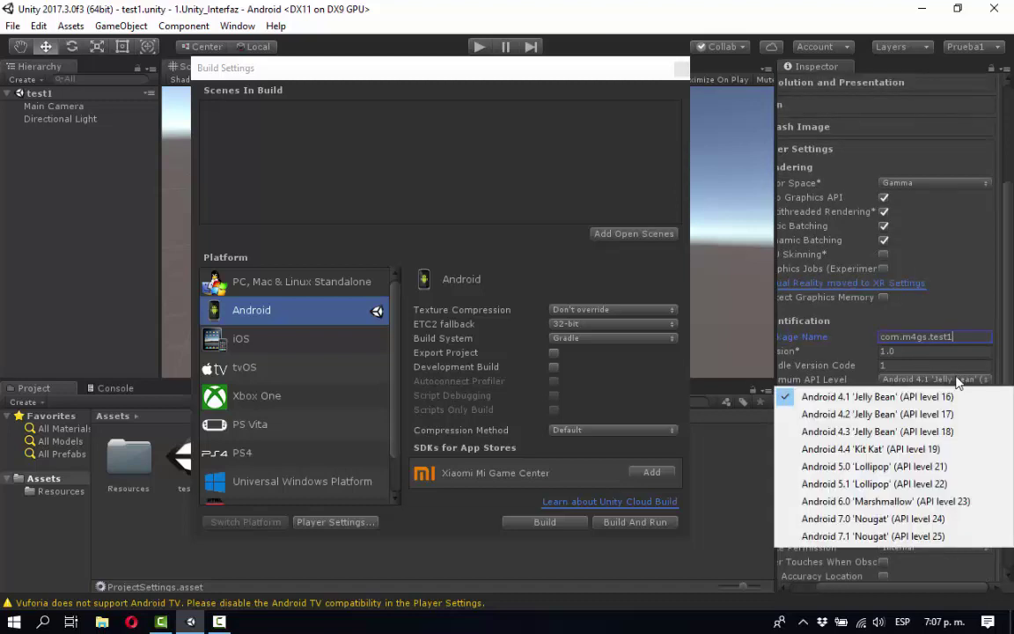
click(867, 450)
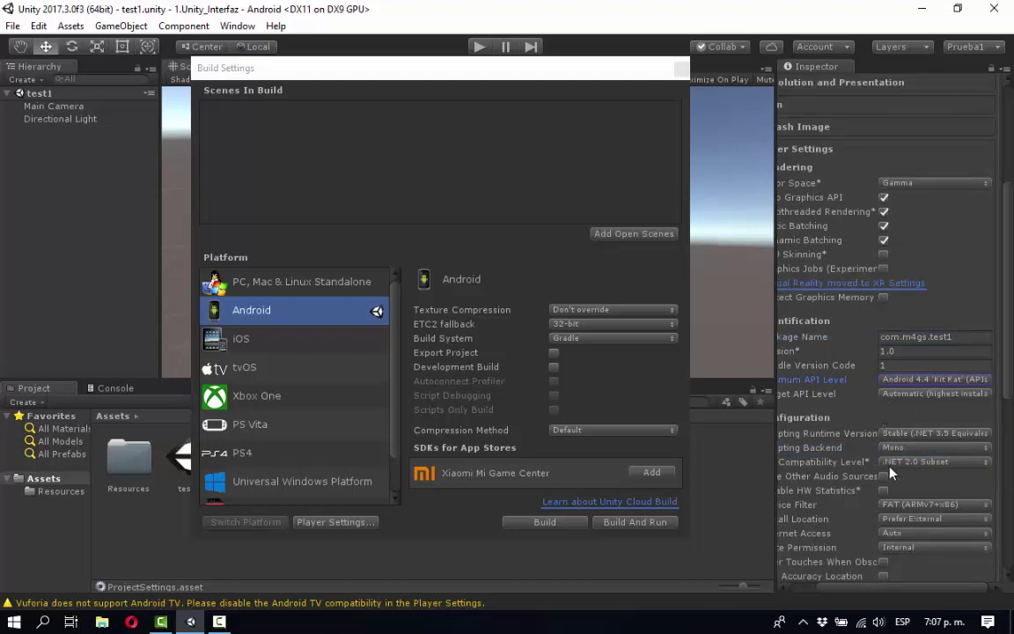
scroll(880, 502, down, 6)
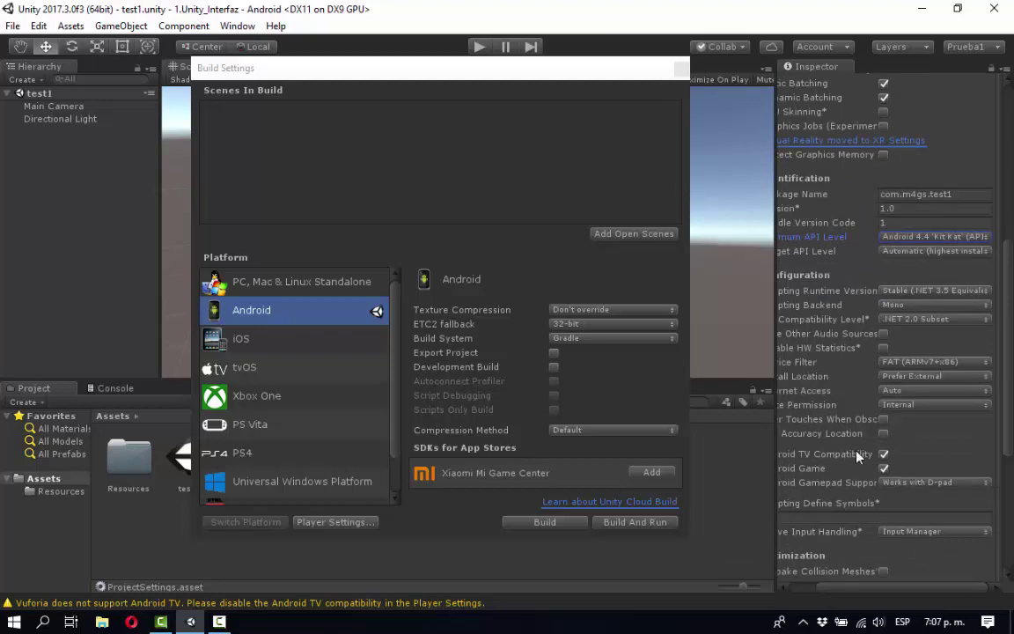
click(884, 454)
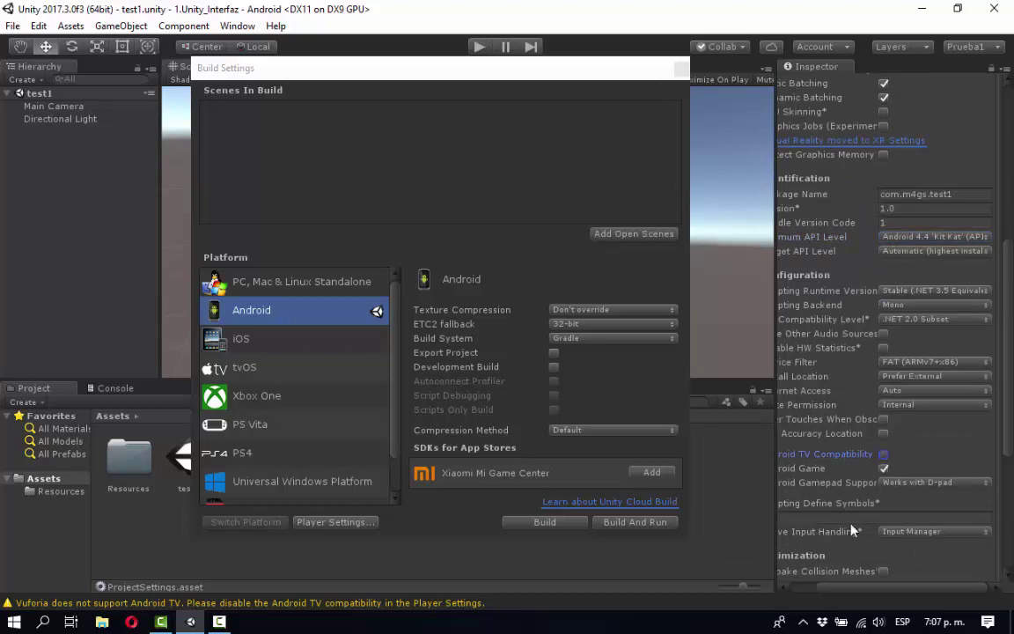
Step: Add the open test1 scene to the Android build's scene list and save the project
drag(836, 588, 805, 572)
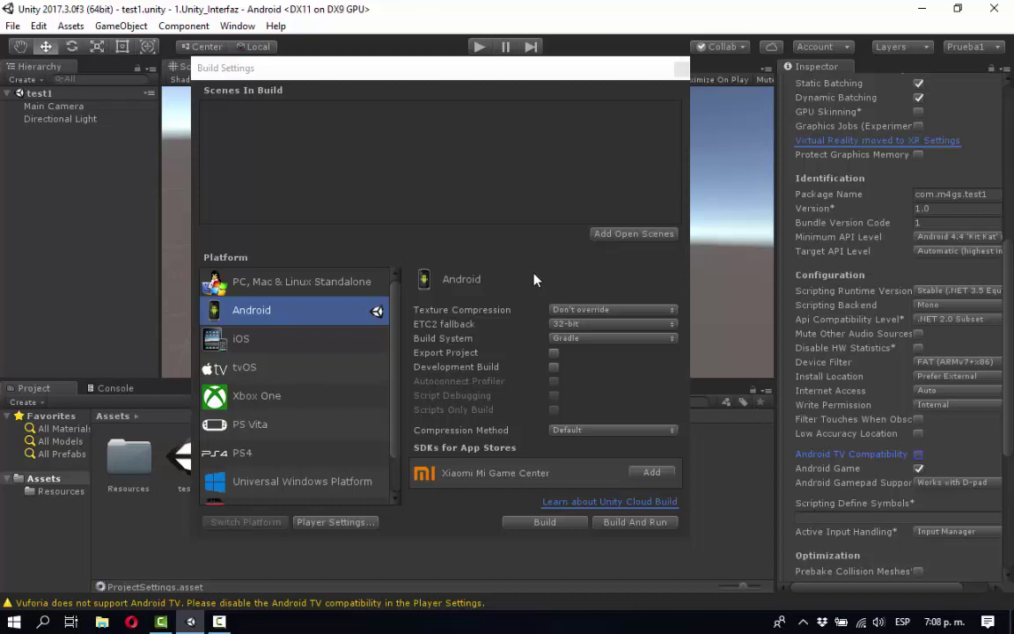
click(616, 236)
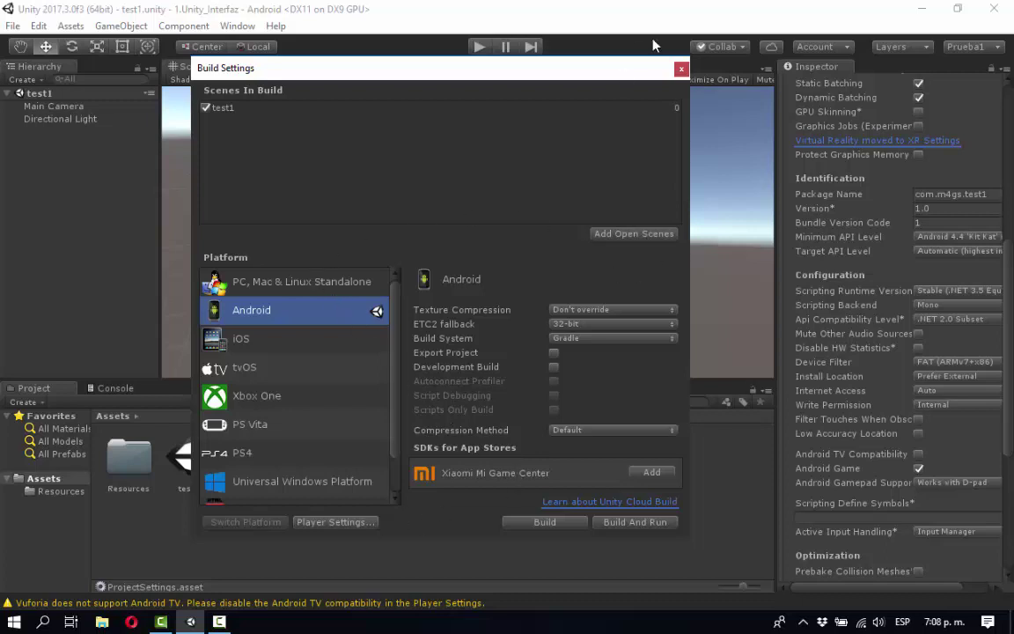
click(682, 69)
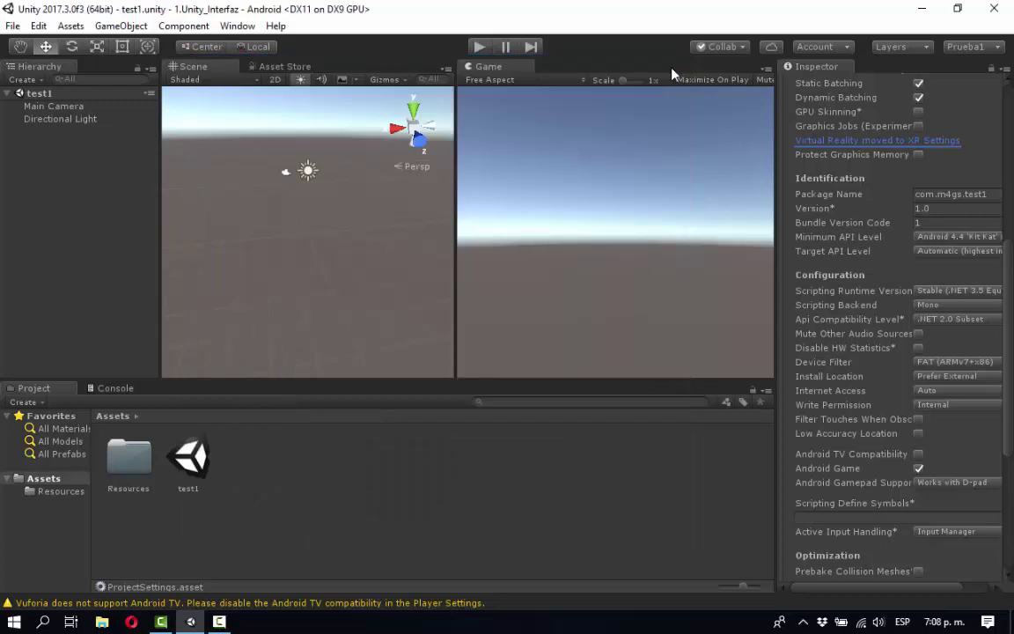
click(13, 25)
click(49, 159)
Step: Try the Personal editor skin in the General preferences, and switch it back to Professional
click(39, 26)
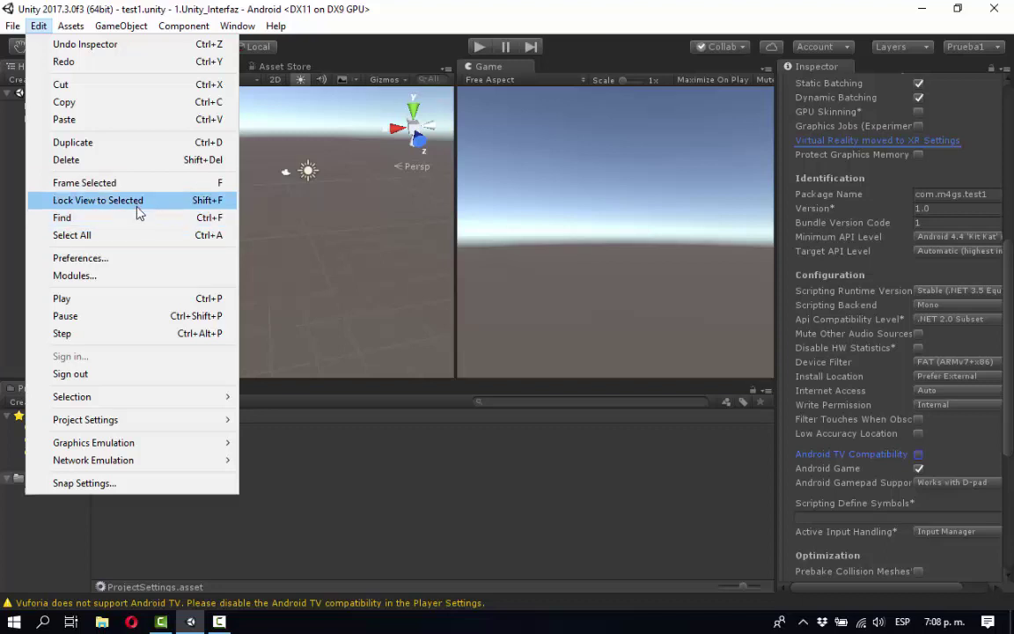
click(93, 259)
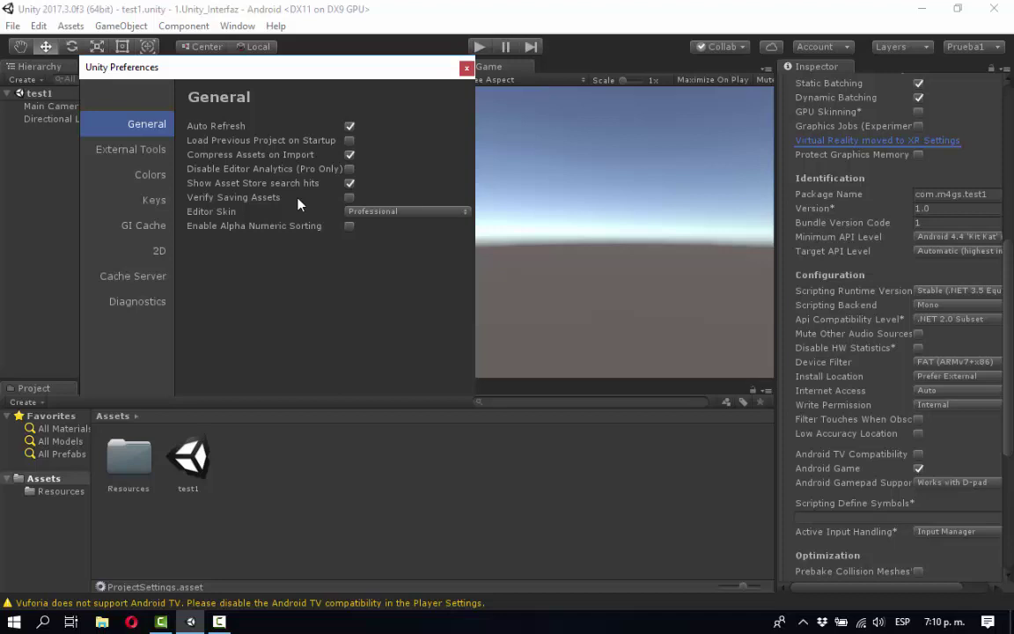
click(400, 211)
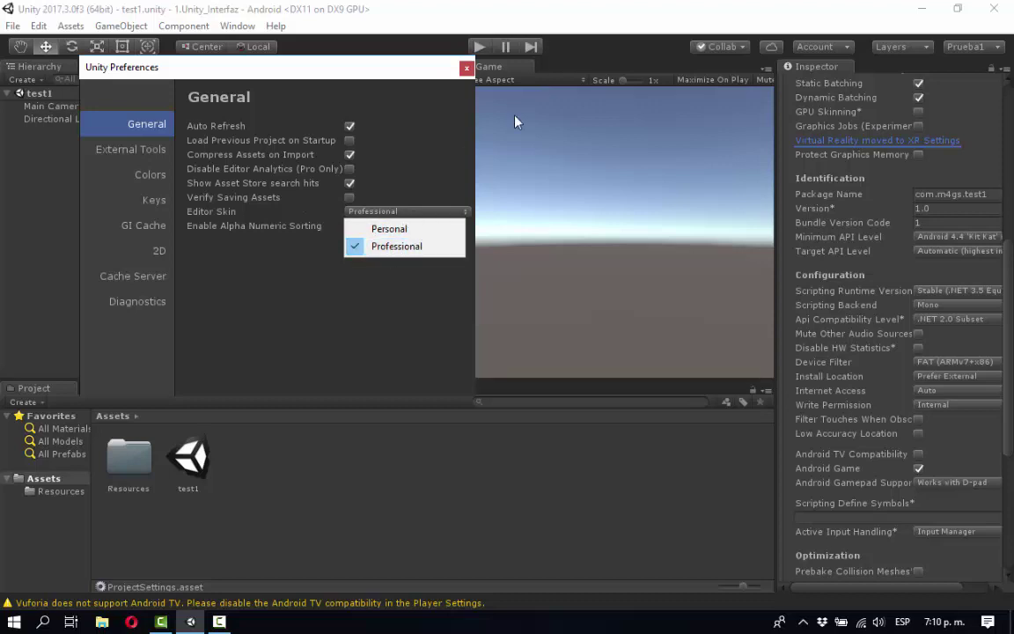
click(397, 231)
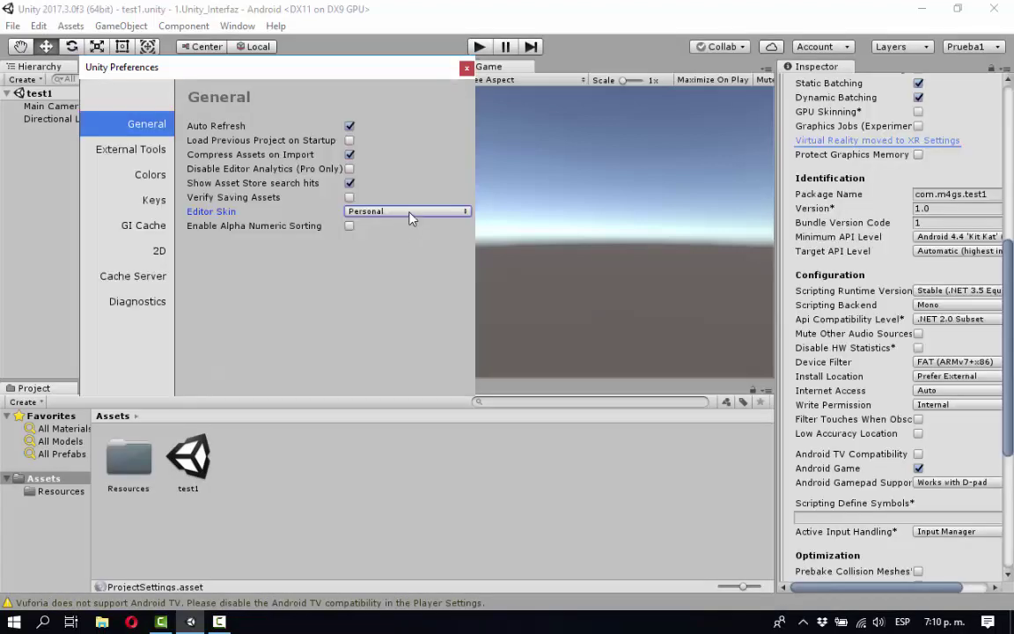
click(410, 213)
click(410, 247)
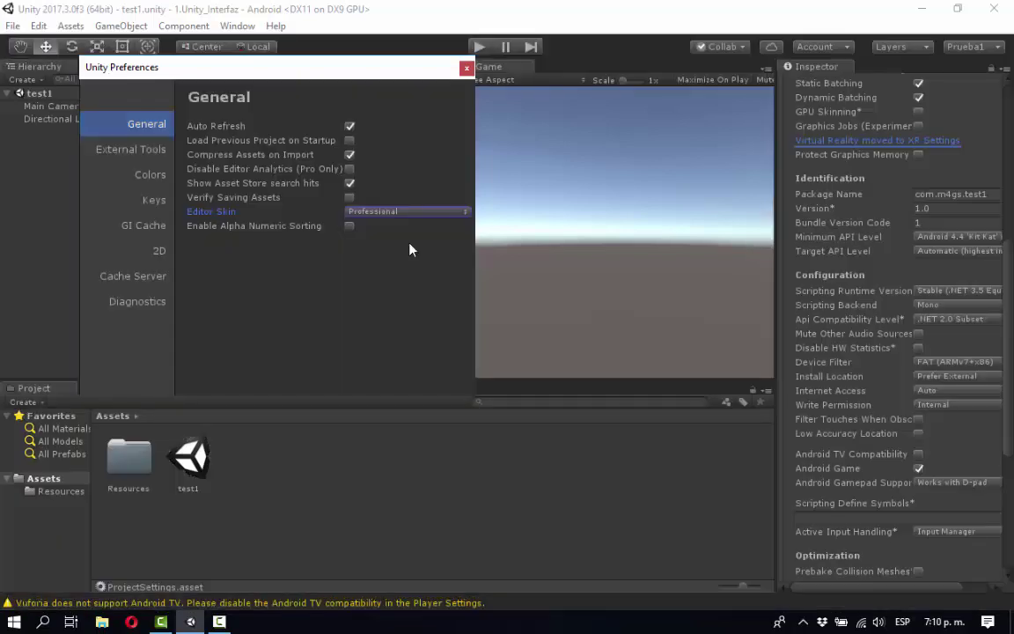
Step: Review the script editor, revision control and image application options in the External Tools preferences
click(124, 152)
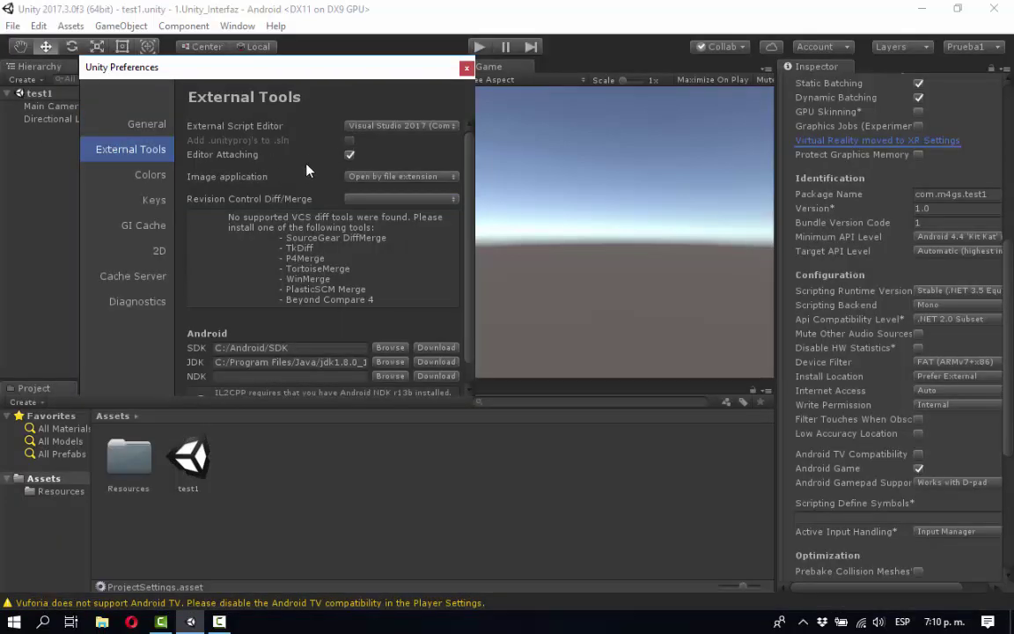
click(455, 130)
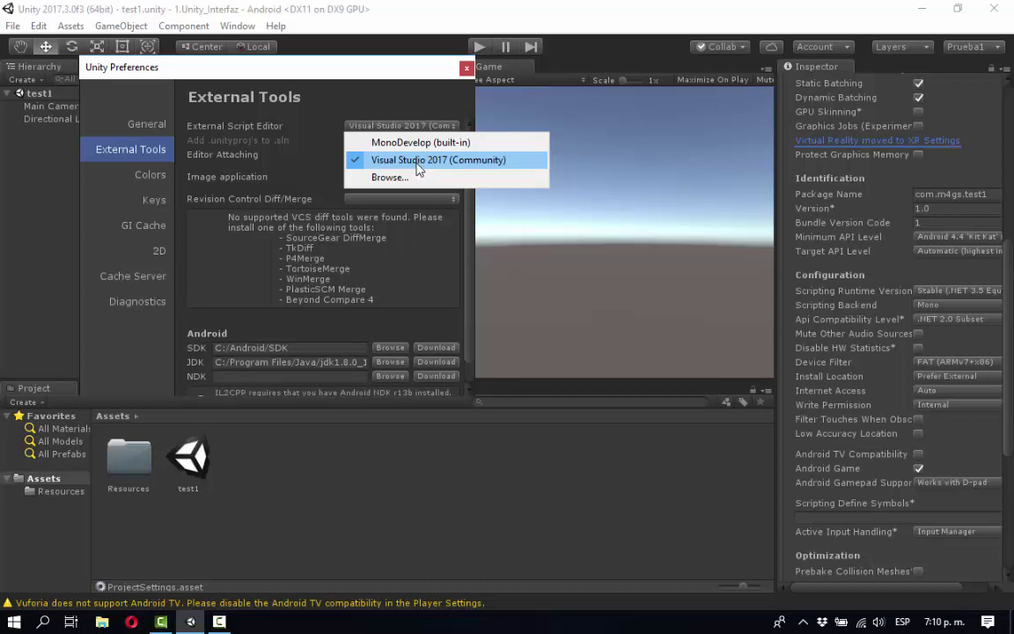
click(469, 213)
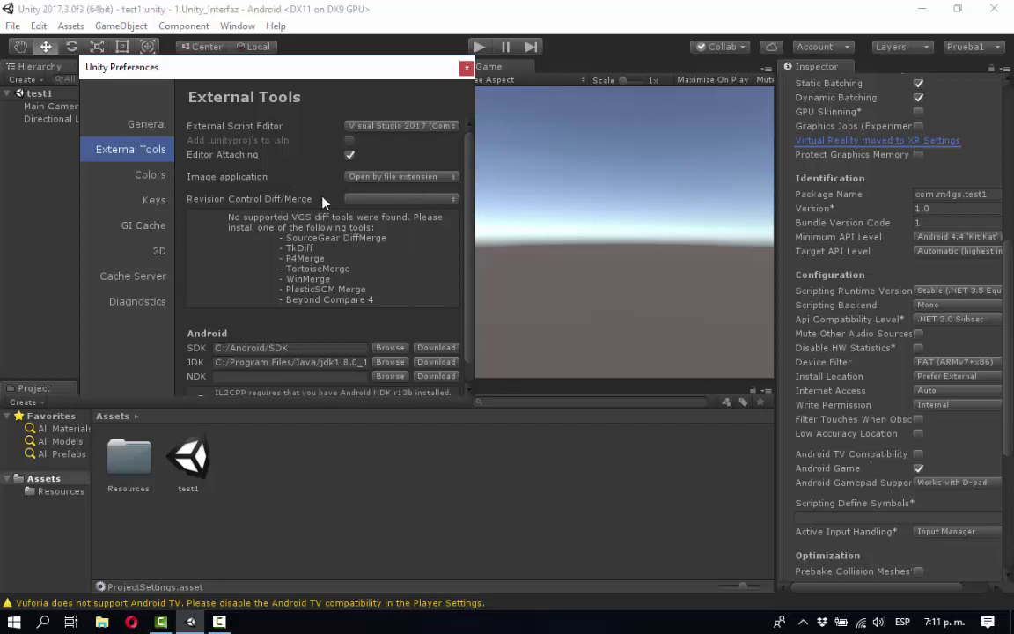
click(360, 202)
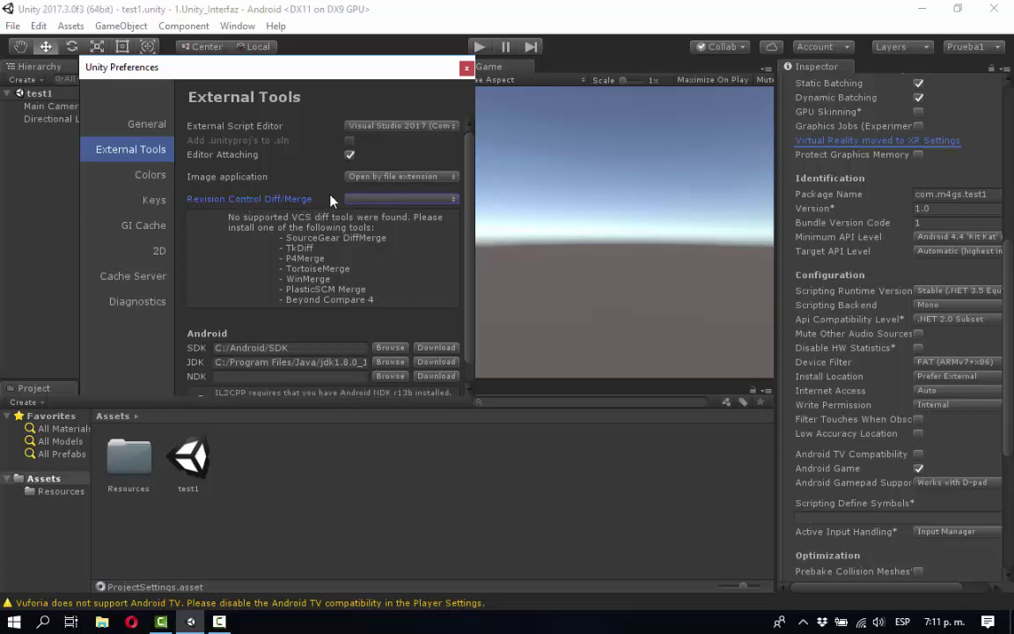
click(403, 177)
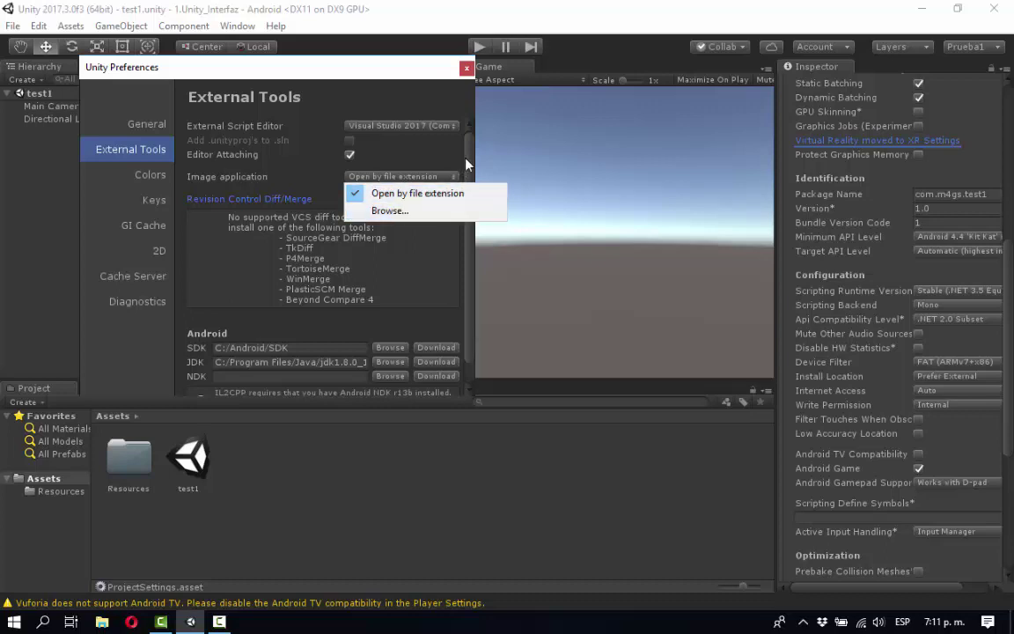
click(429, 194)
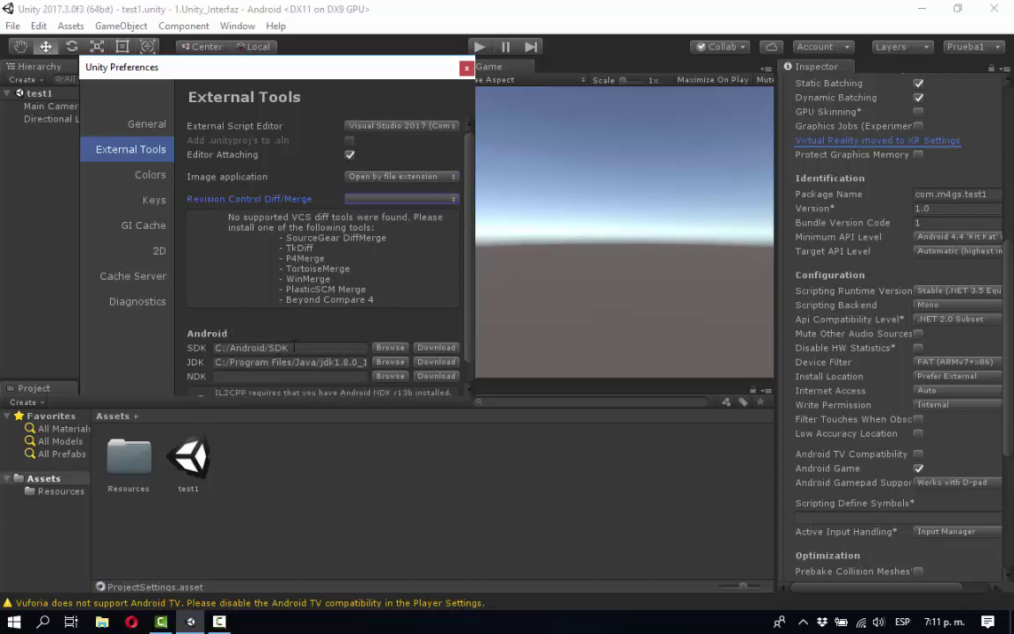
Step: Check the Android SDK and JDK paths in the External Tools preferences
click(267, 347)
scroll(297, 350, down, 1)
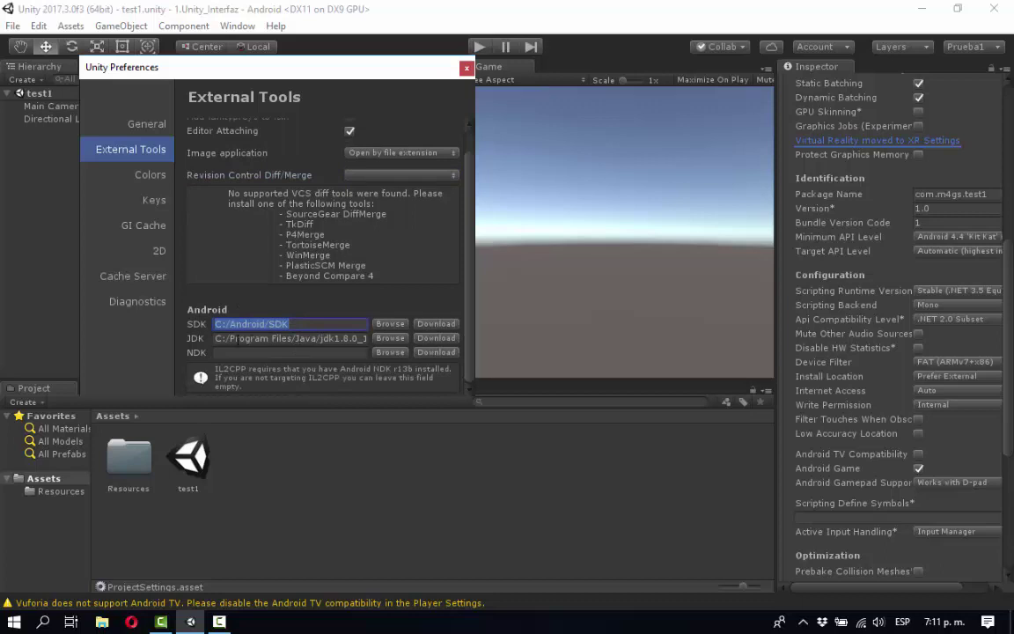
click(253, 338)
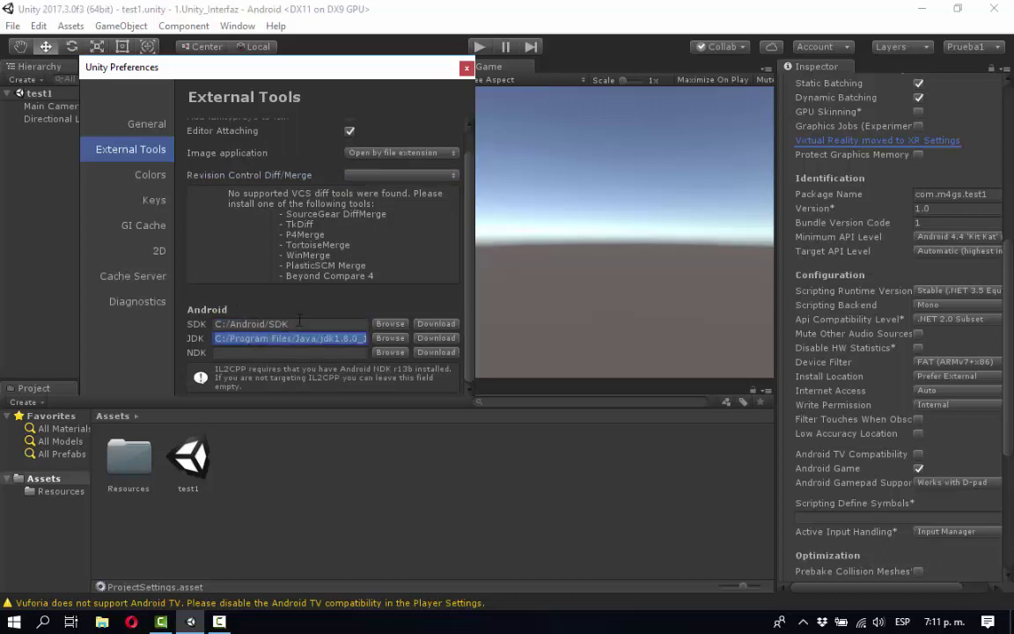
click(298, 323)
click(282, 339)
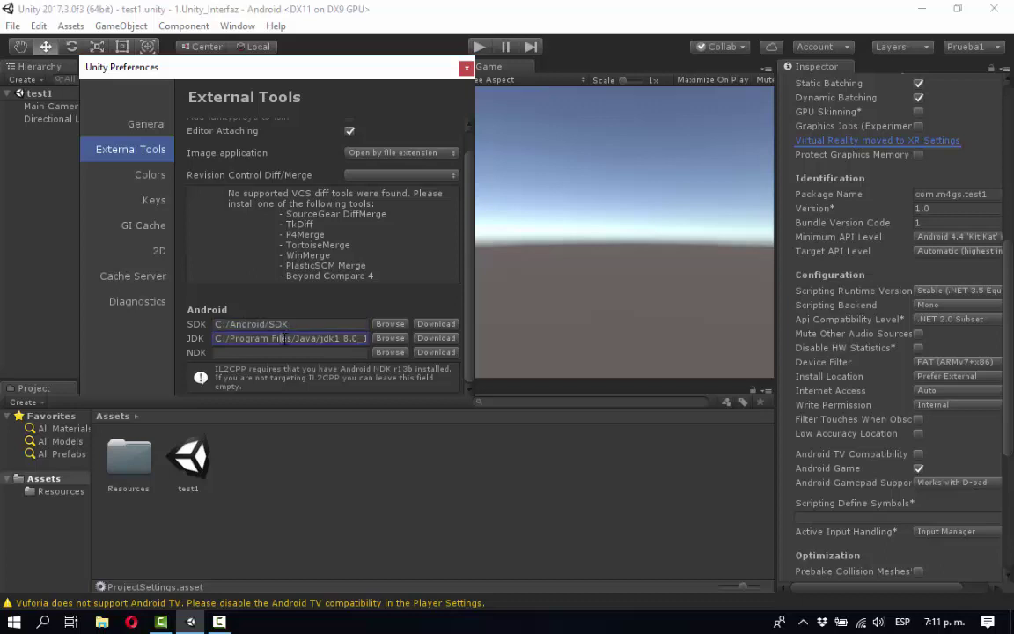
key(ctrl+a)
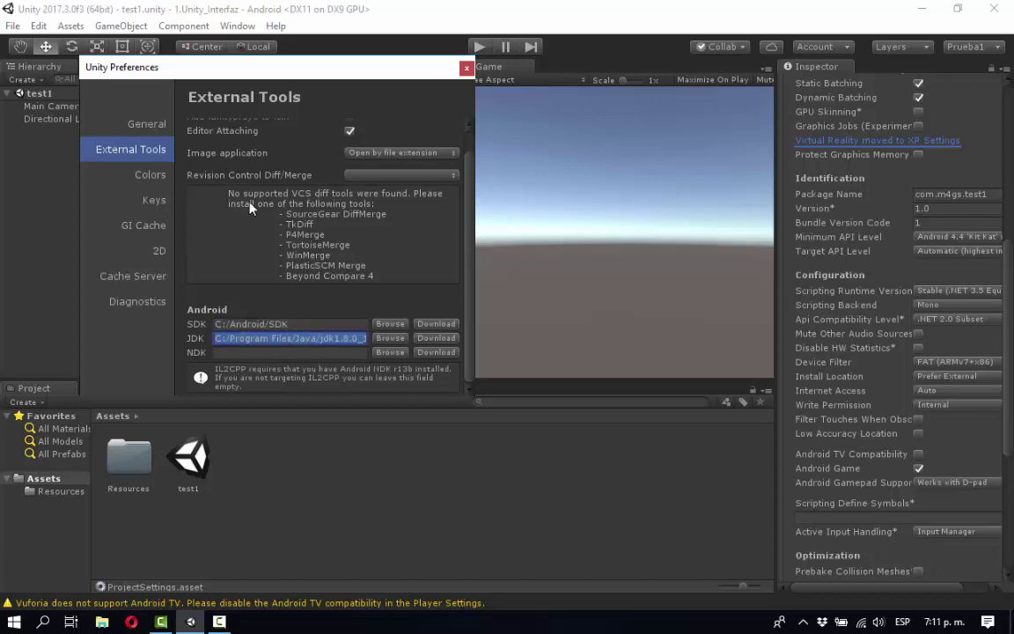
Step: Examine the Colors preferences and the key bindings for the 2D Mode and Pivot Mode tools
click(146, 175)
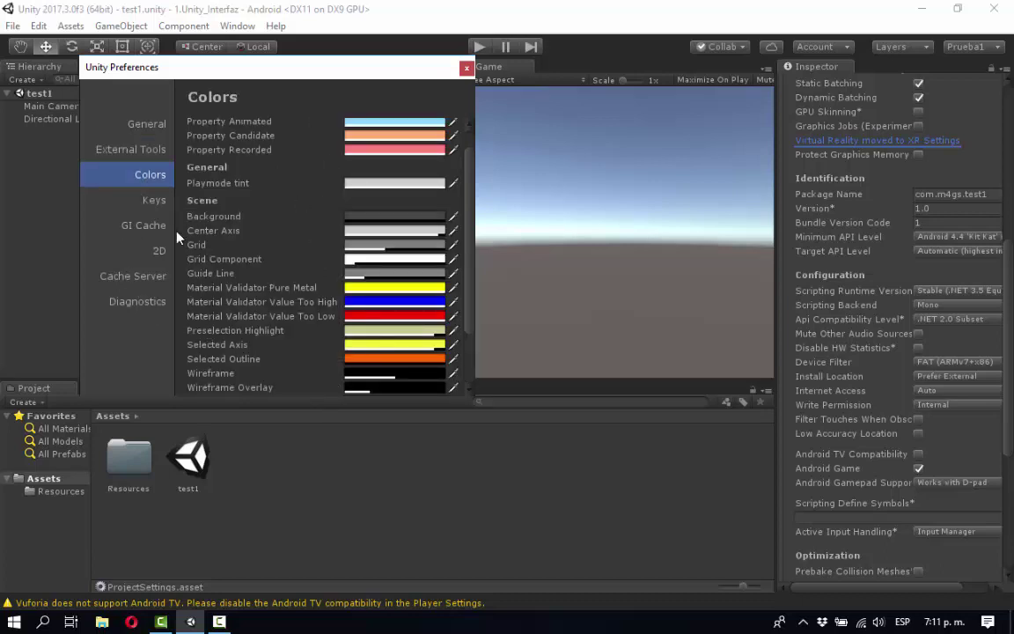
scroll(302, 317, down, 3)
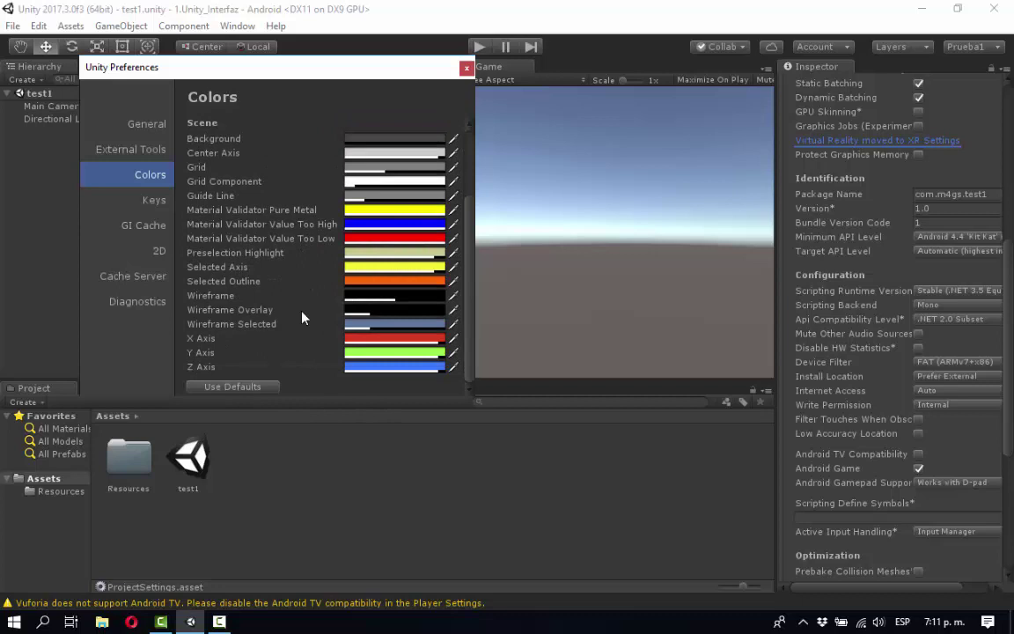
click(152, 201)
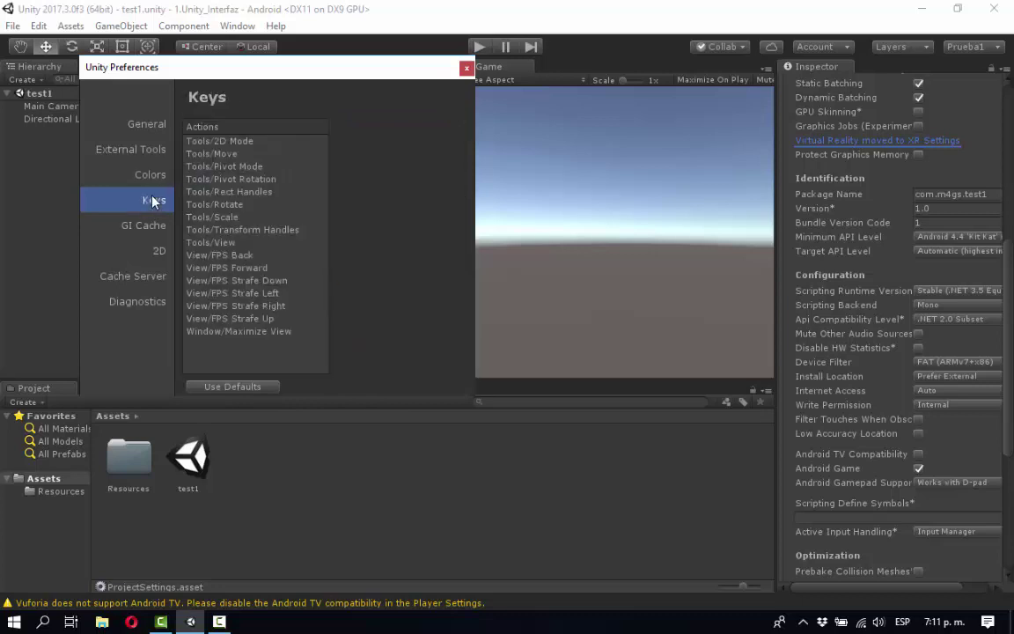
click(216, 142)
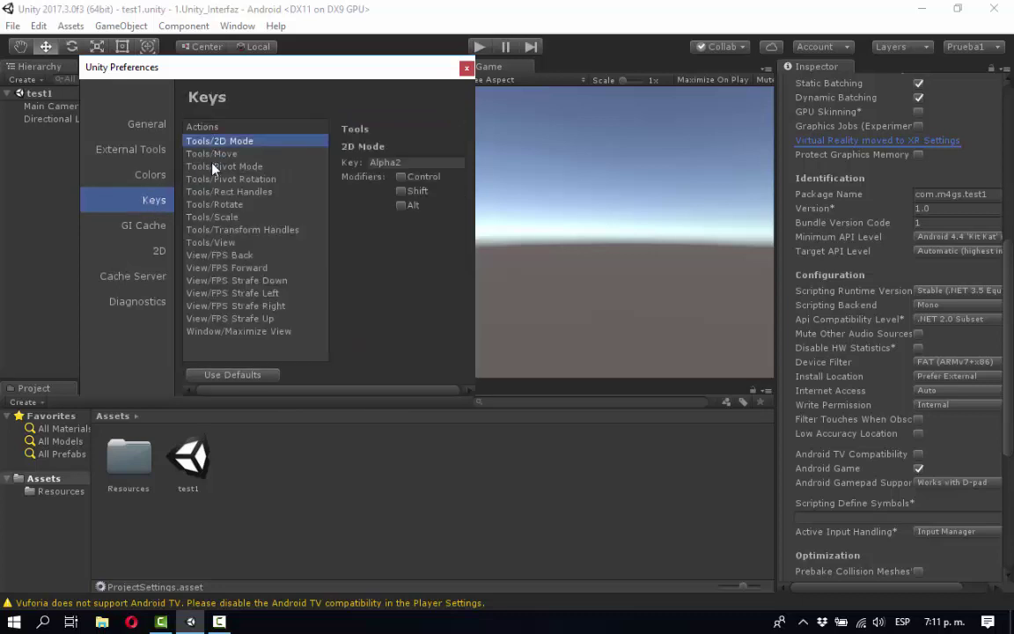
click(212, 167)
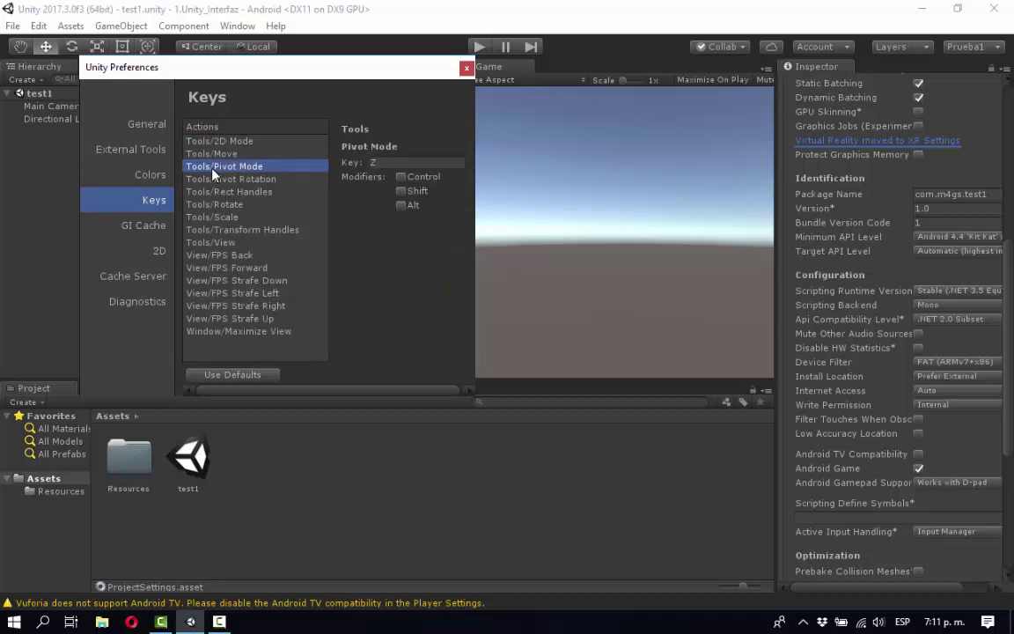
Step: Look through the GI Cache, 2D, Cache Server and Diagnostics preferences, and close Preferences
click(150, 229)
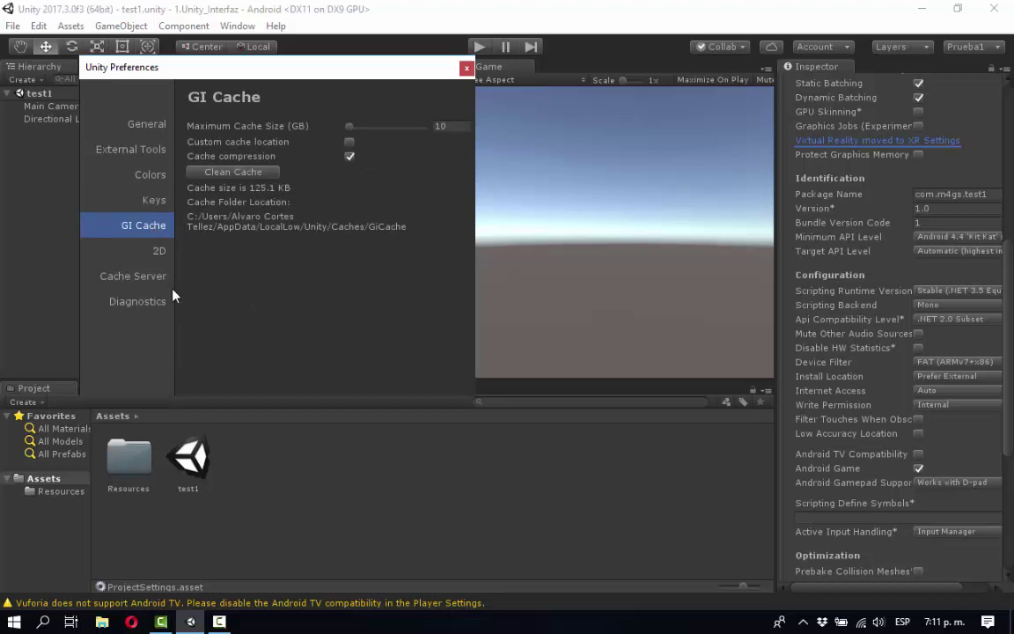
click(155, 253)
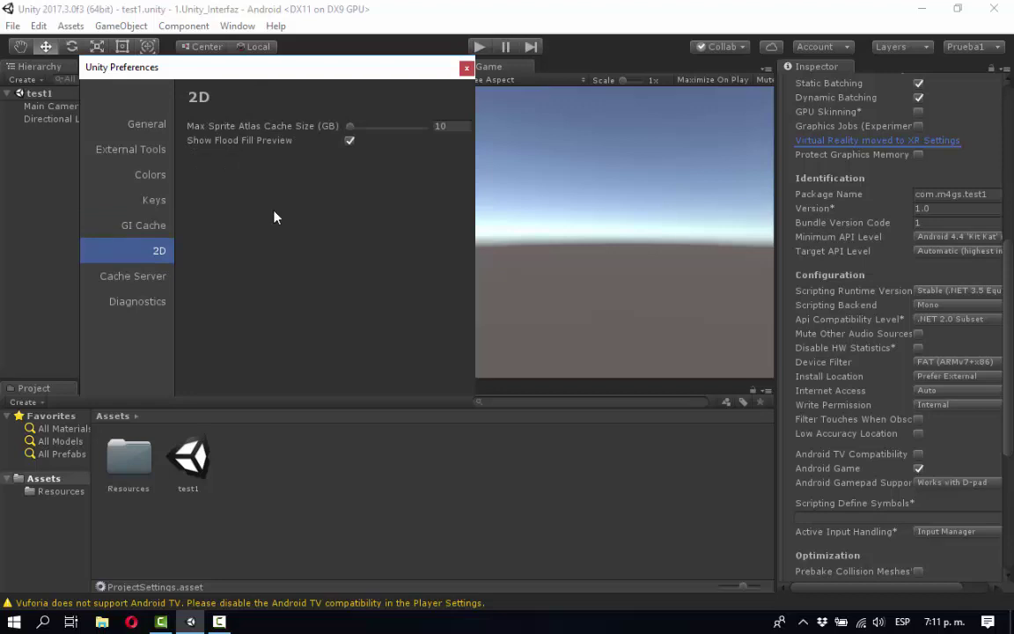
click(137, 278)
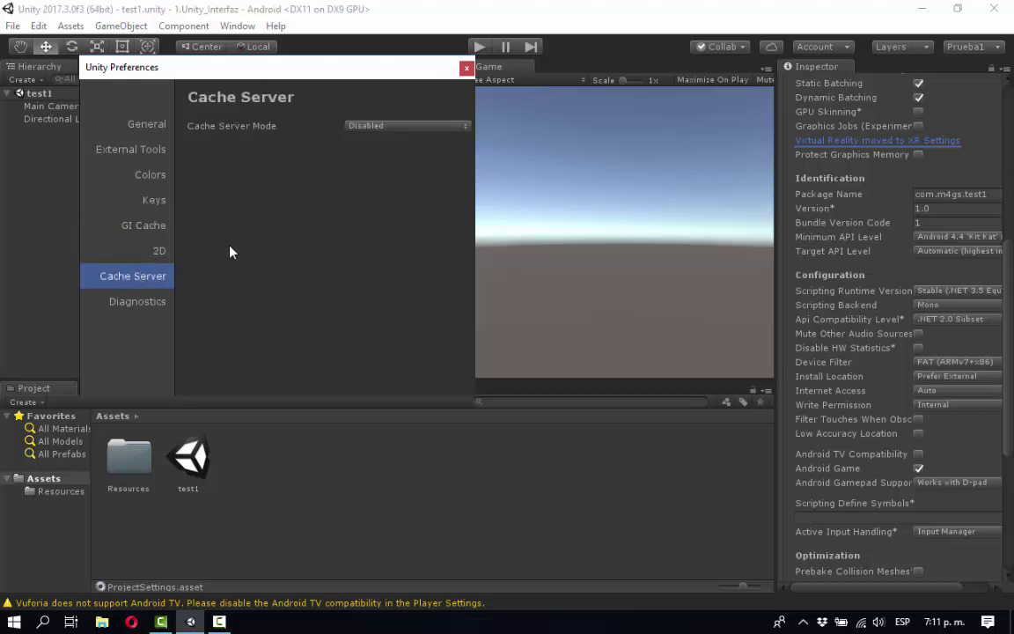
click(134, 304)
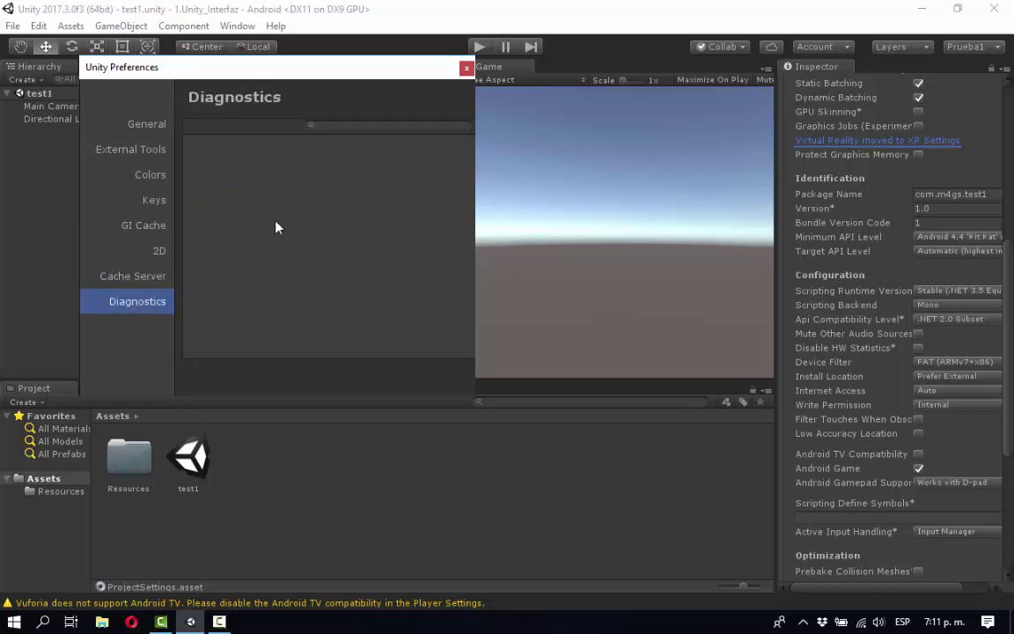
click(466, 68)
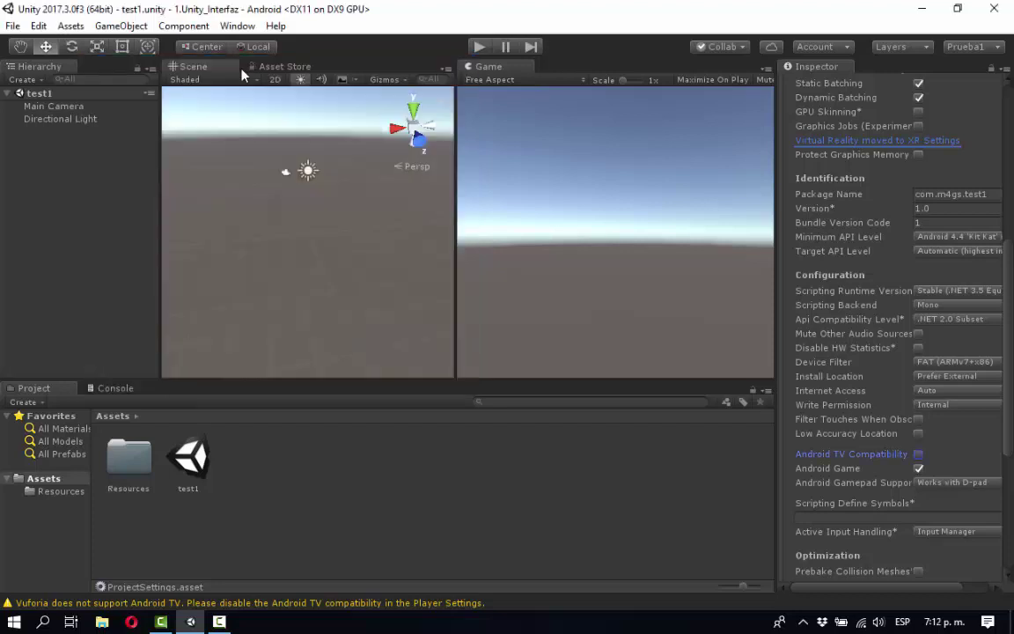
Step: Set the Unity Remote Device to Any Android Device in the project's Editor Settings
click(40, 26)
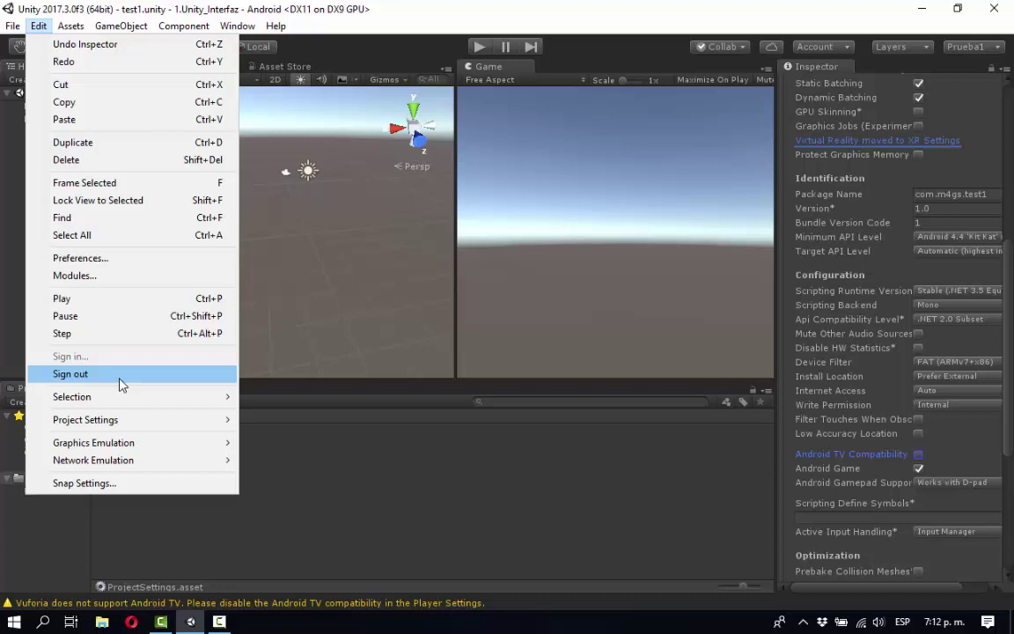
mouse_move(130, 400)
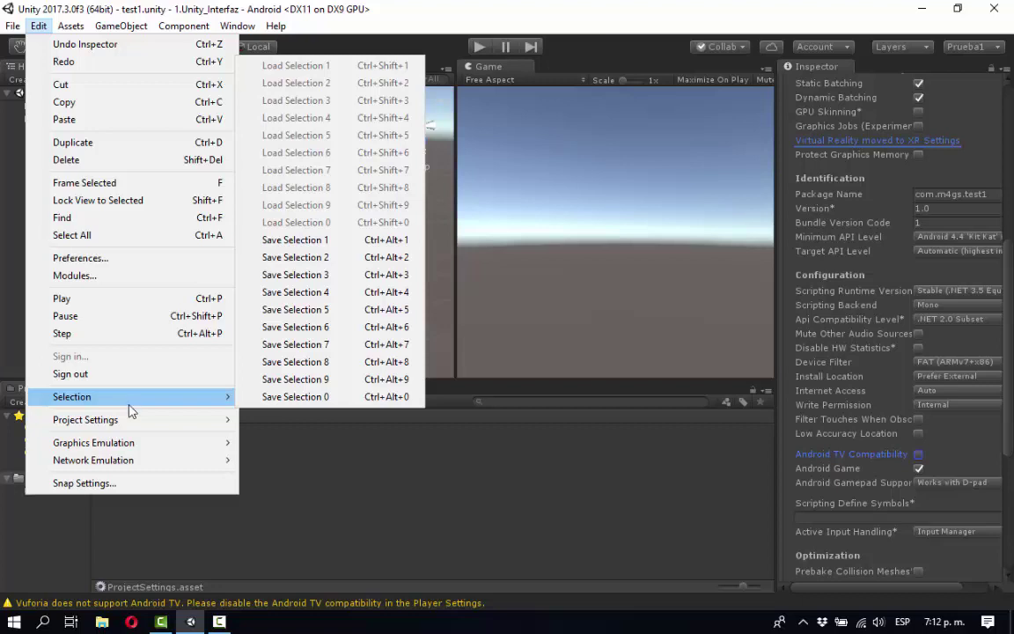
mouse_move(130, 425)
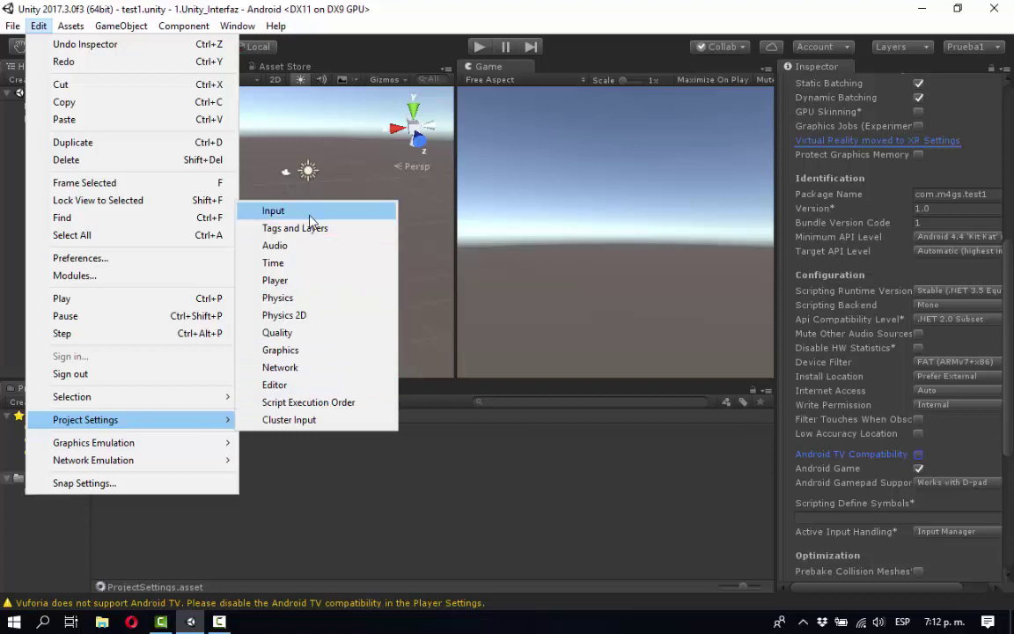
click(275, 386)
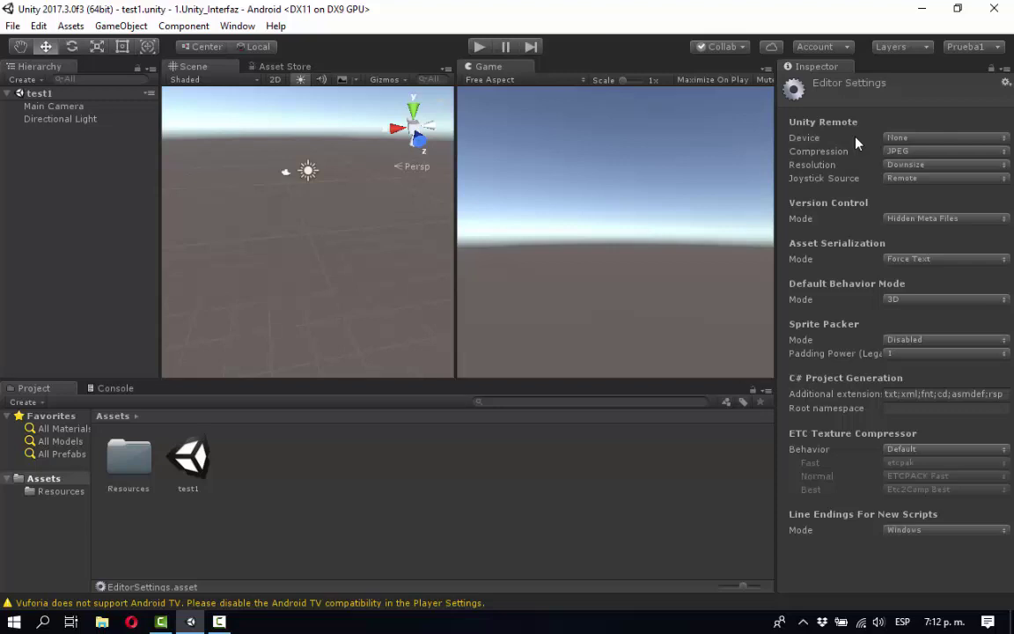
click(896, 138)
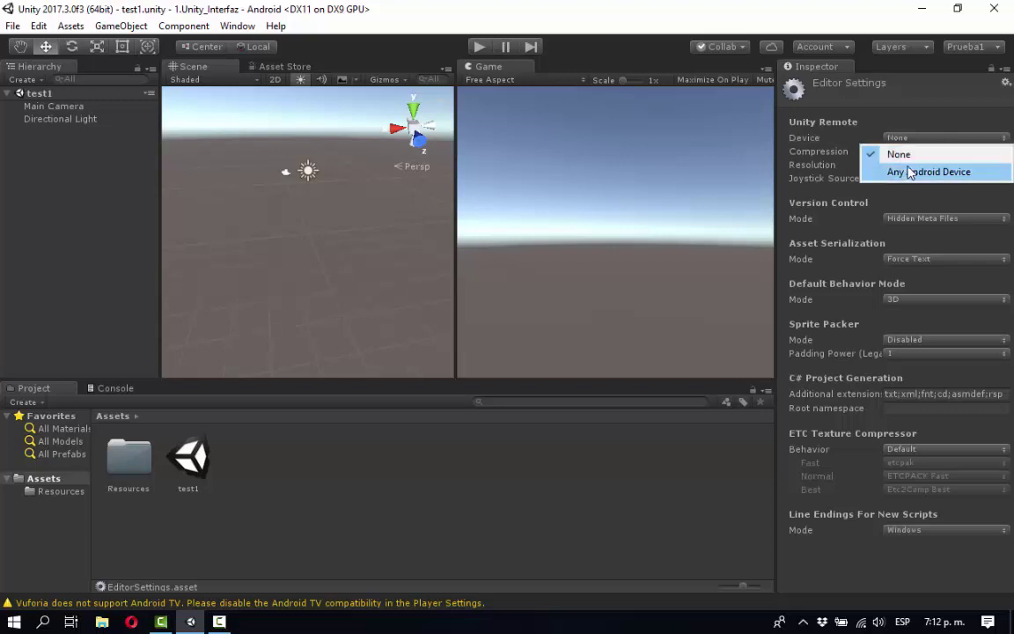
click(911, 173)
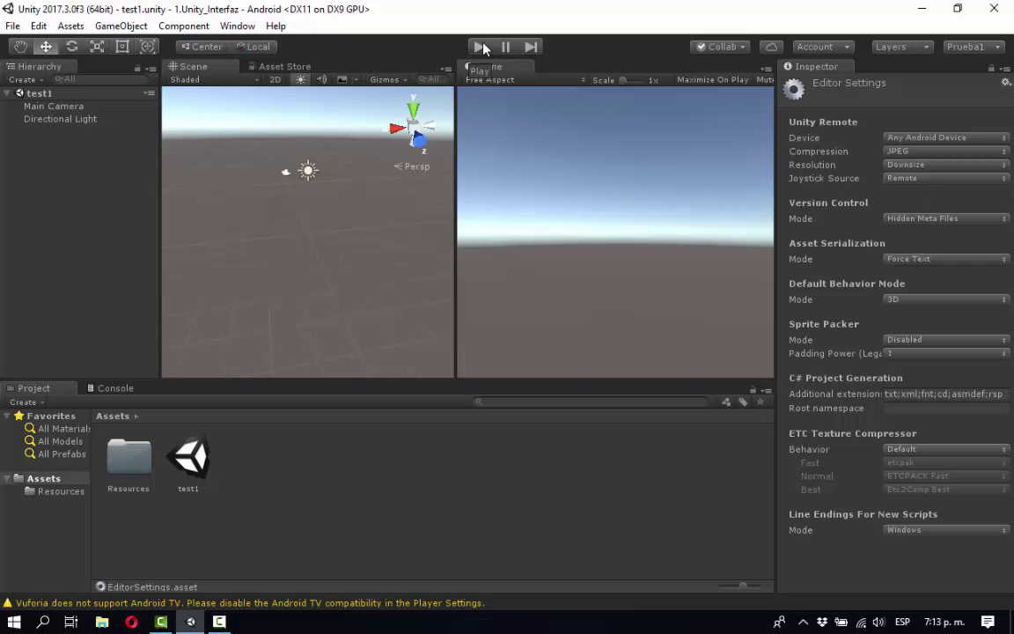
Step: Examine the project's Input settings, expanding the Axes list and the Fire1 axis properties
click(39, 27)
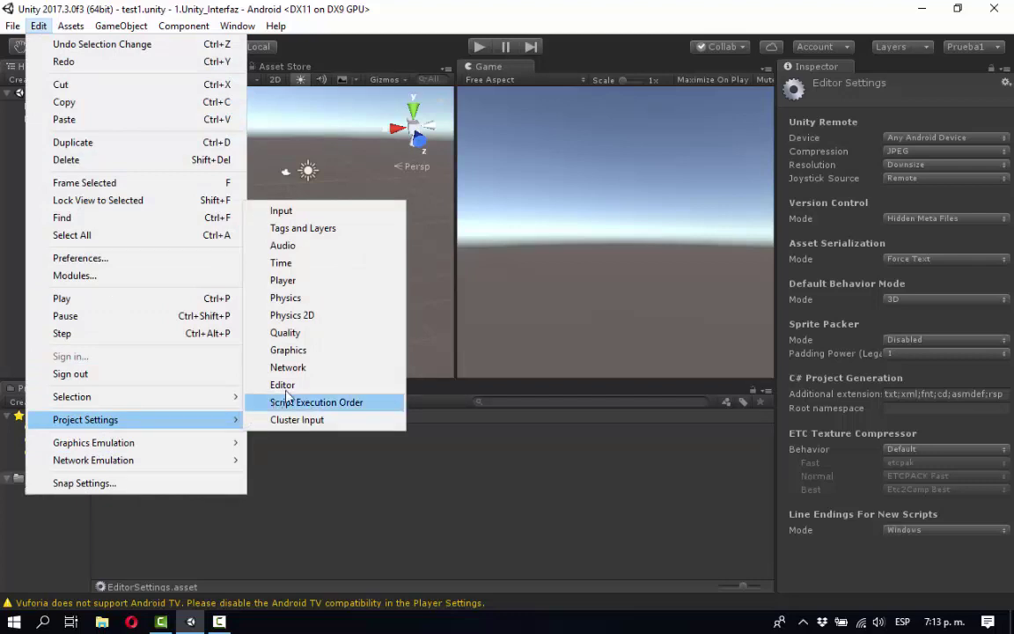
click(300, 212)
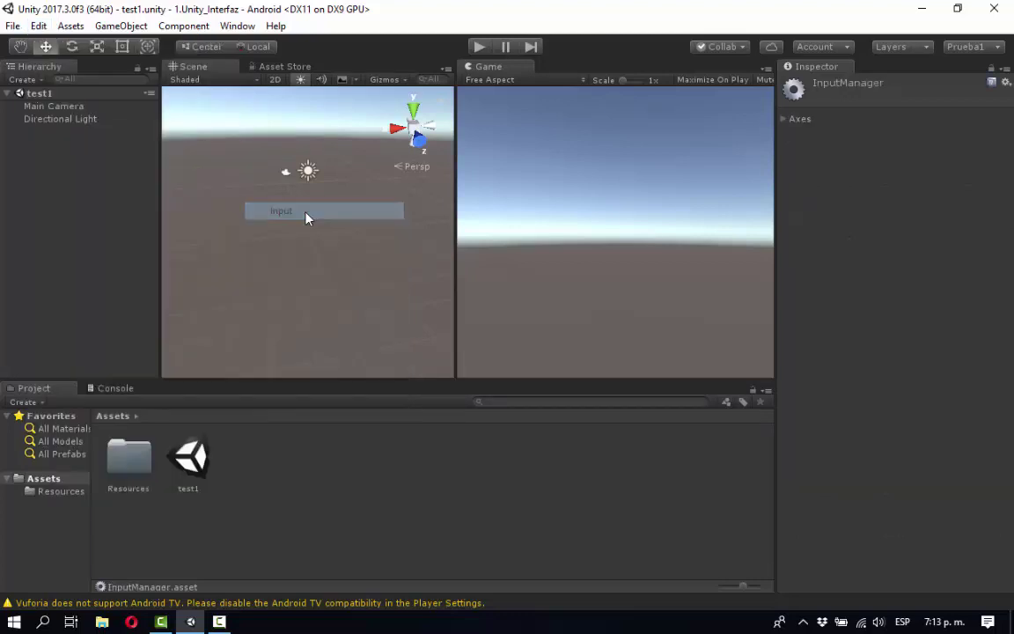
click(783, 119)
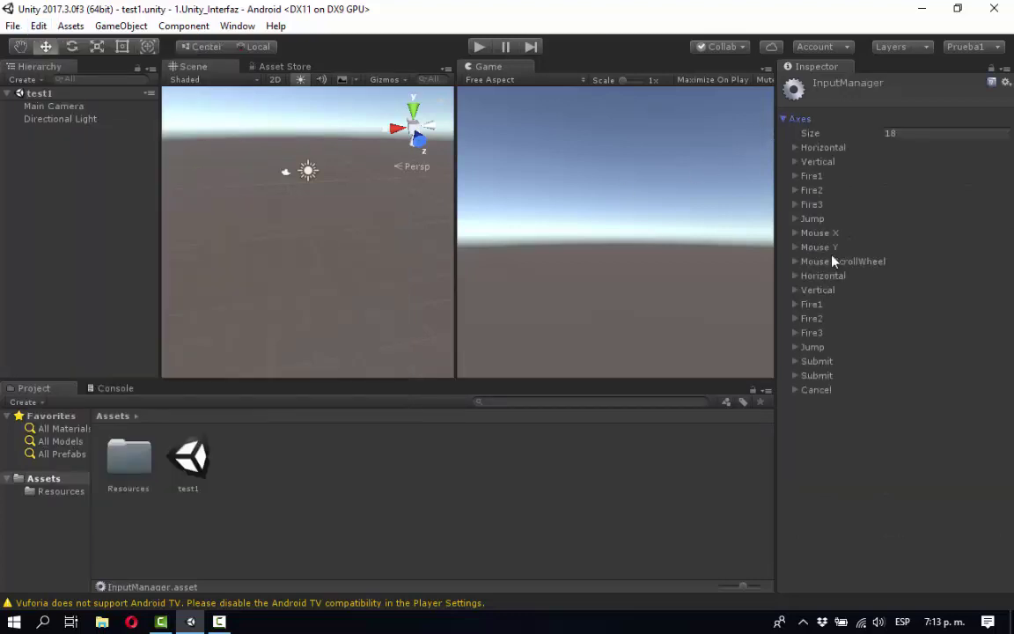
click(796, 177)
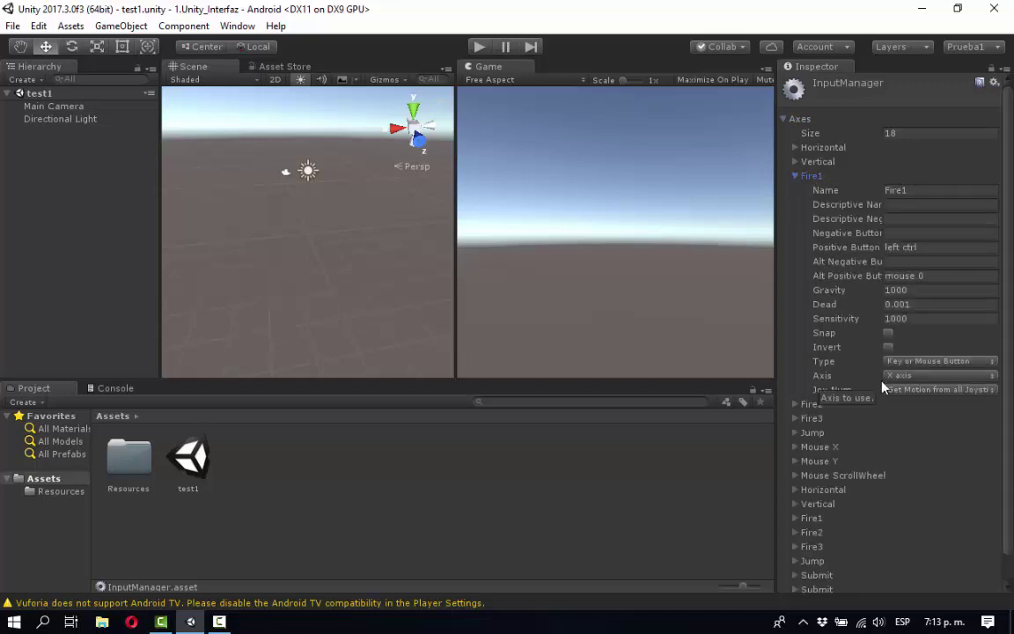
click(783, 118)
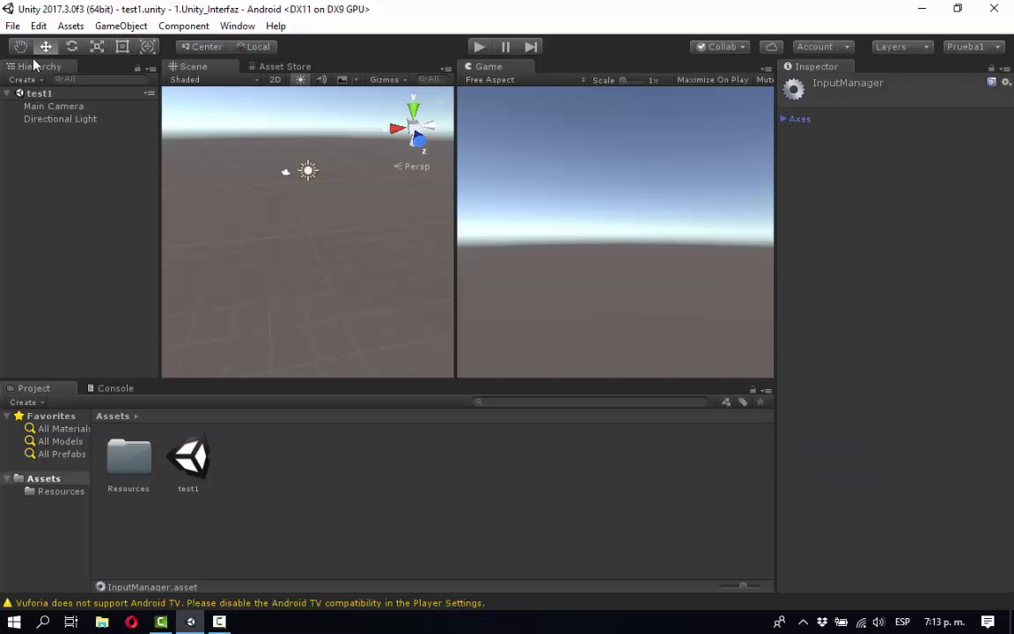
Step: Examine the Graphics Emulation and Network Emulation options
click(38, 26)
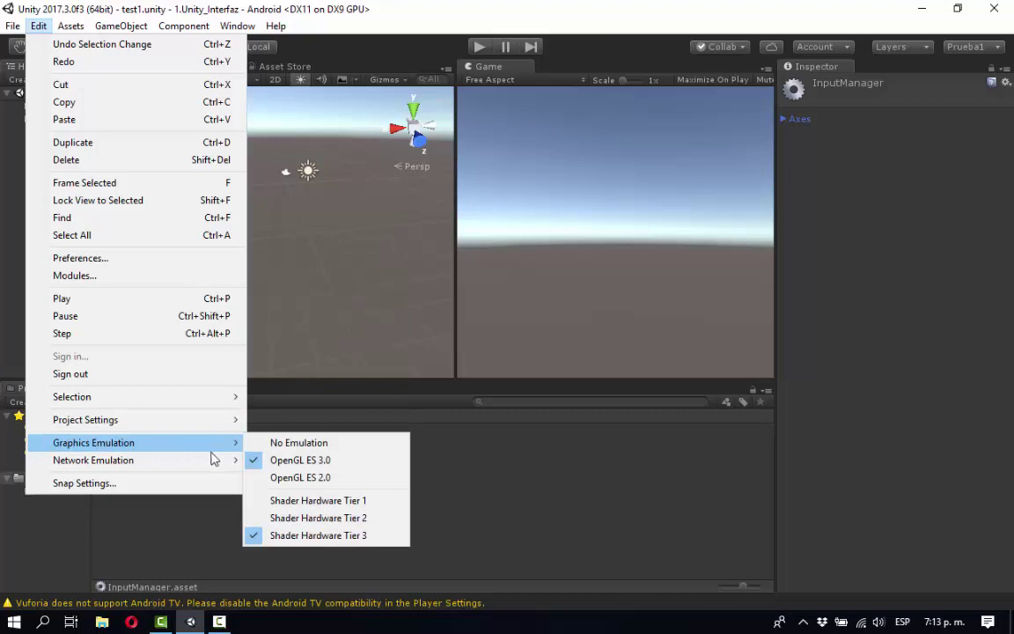
mouse_move(212, 443)
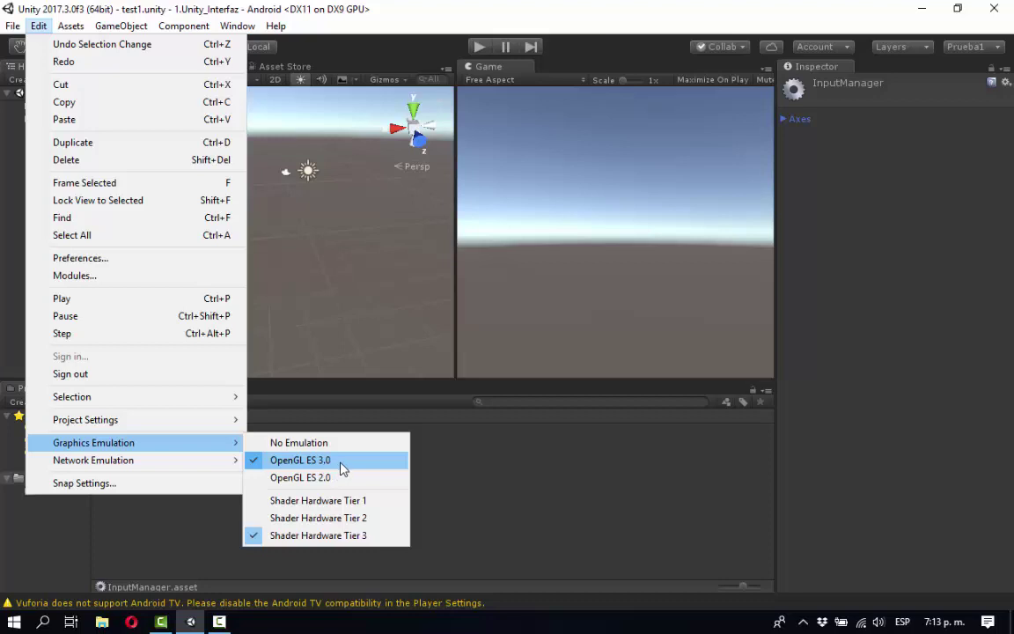
mouse_move(180, 463)
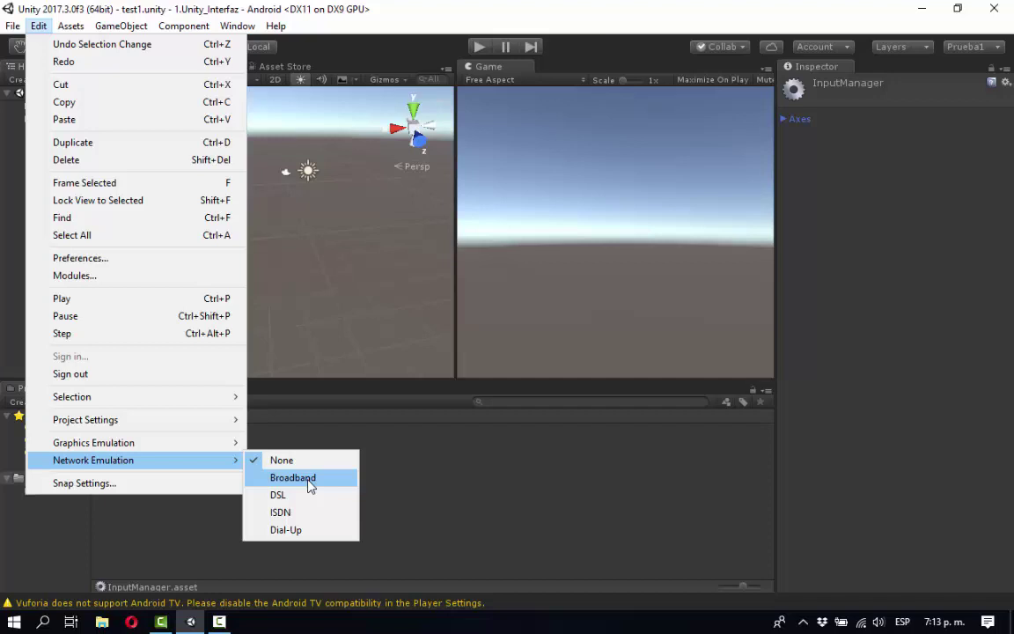
Step: Try to create a new folder with InputManager selected, and check the Console for messages
mouse_move(67, 32)
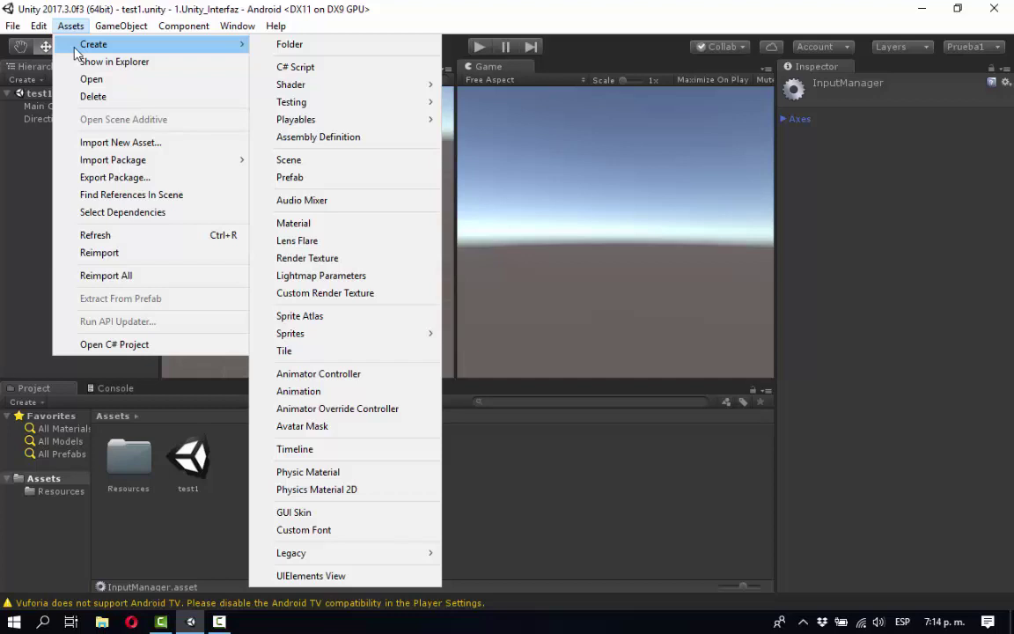
click(280, 46)
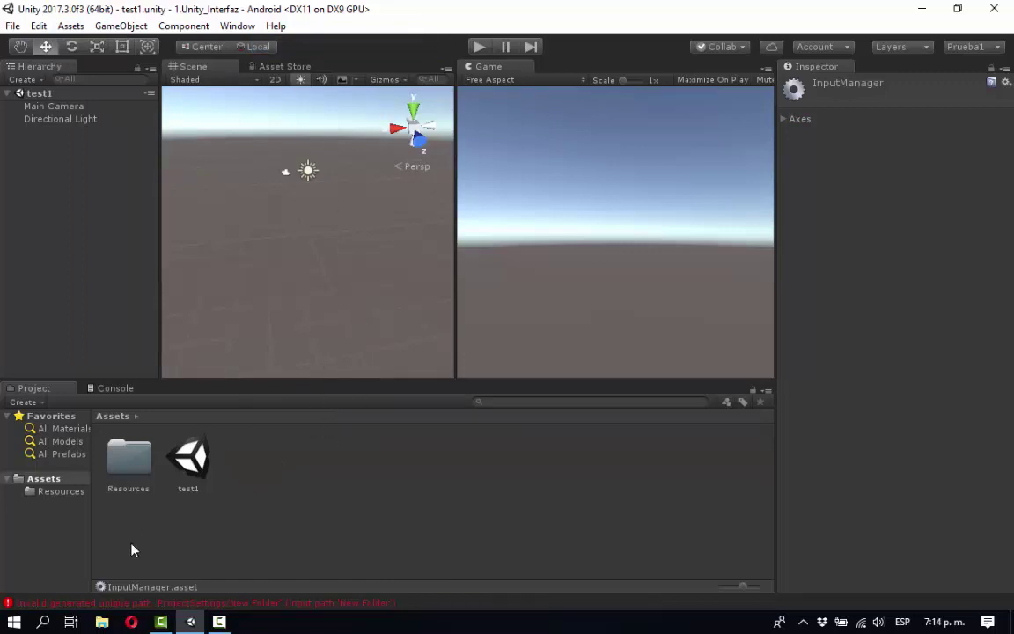
click(98, 604)
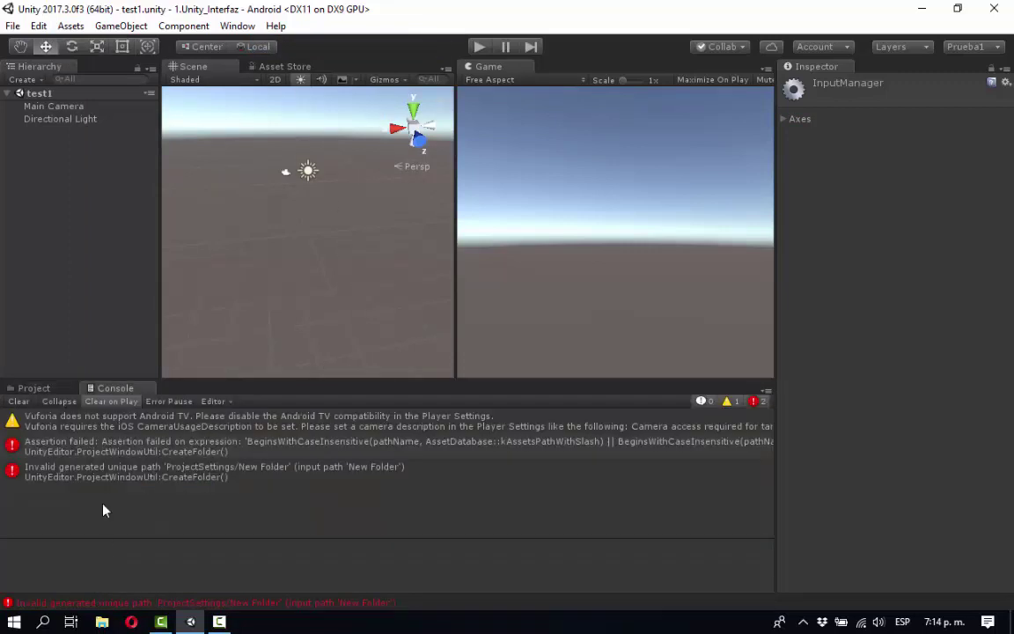
click(12, 389)
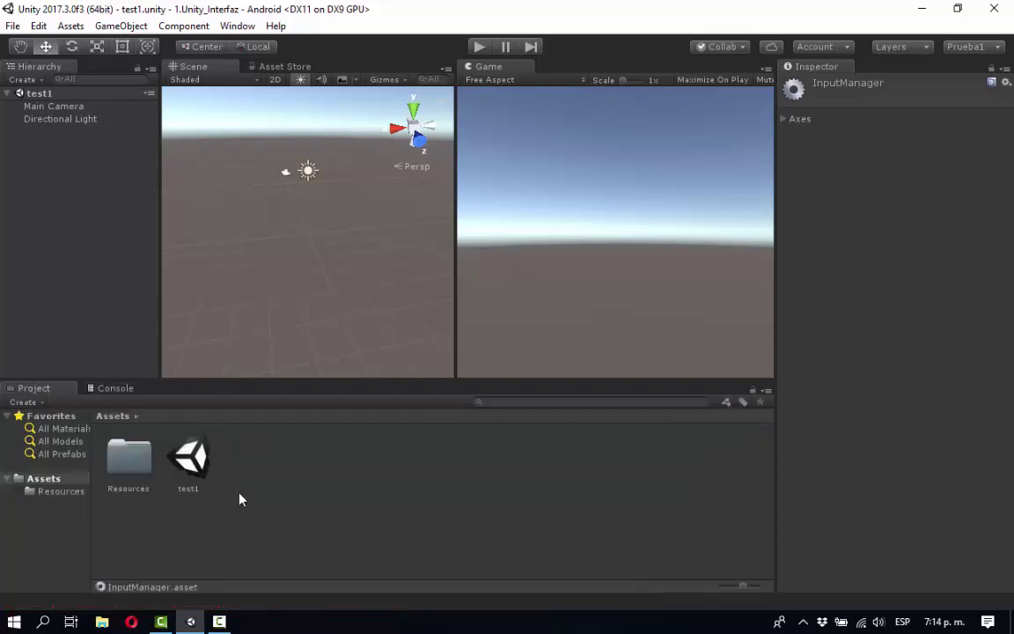
Step: Clear the asset selection and create a folder in Assets, keeping the default name New Folder
click(120, 26)
mouse_move(194, 46)
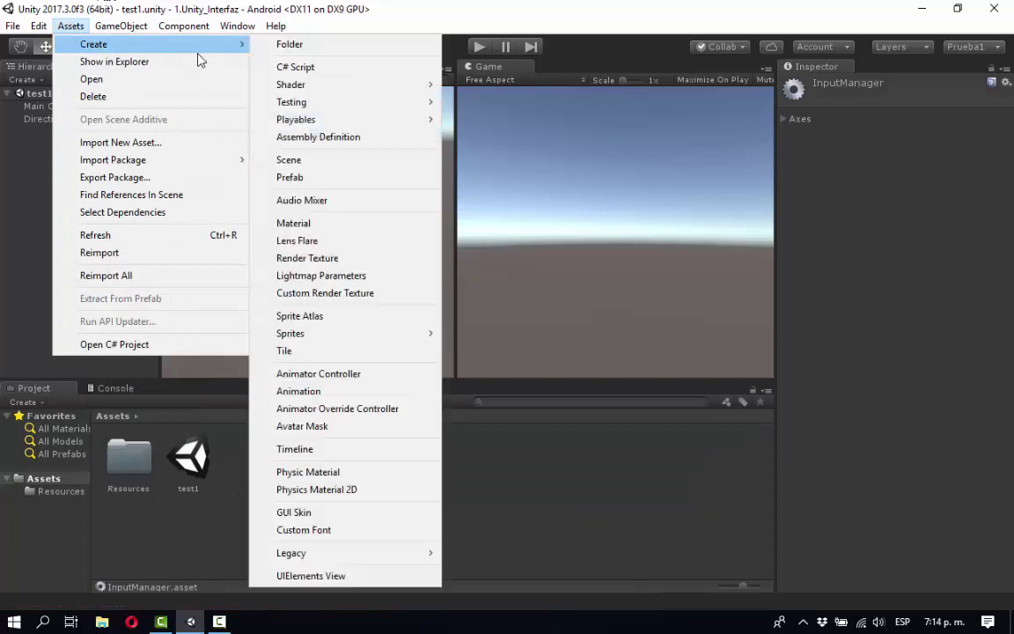
click(196, 535)
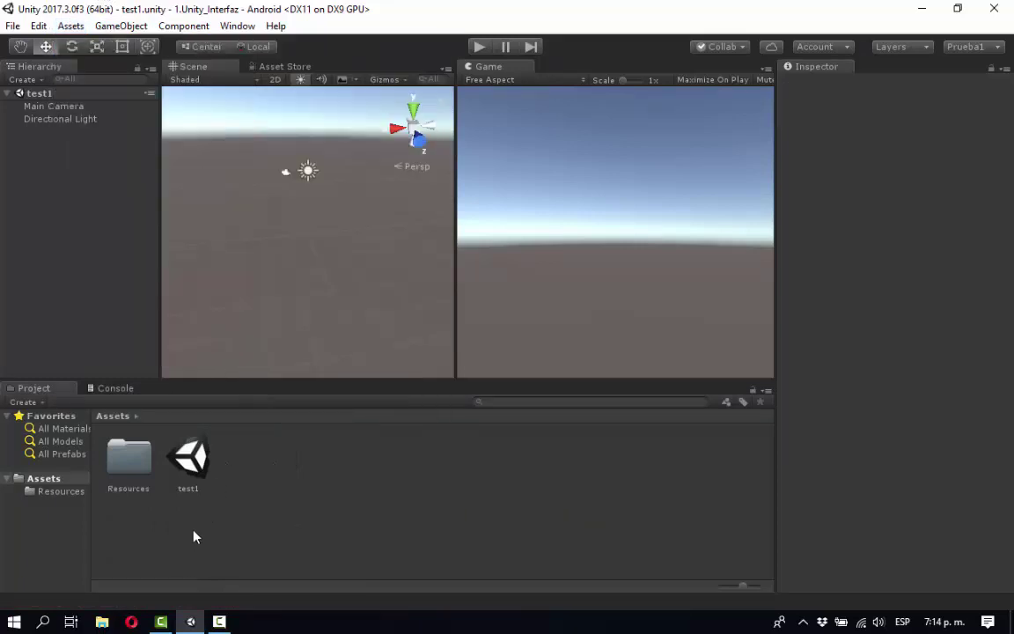
click(71, 26)
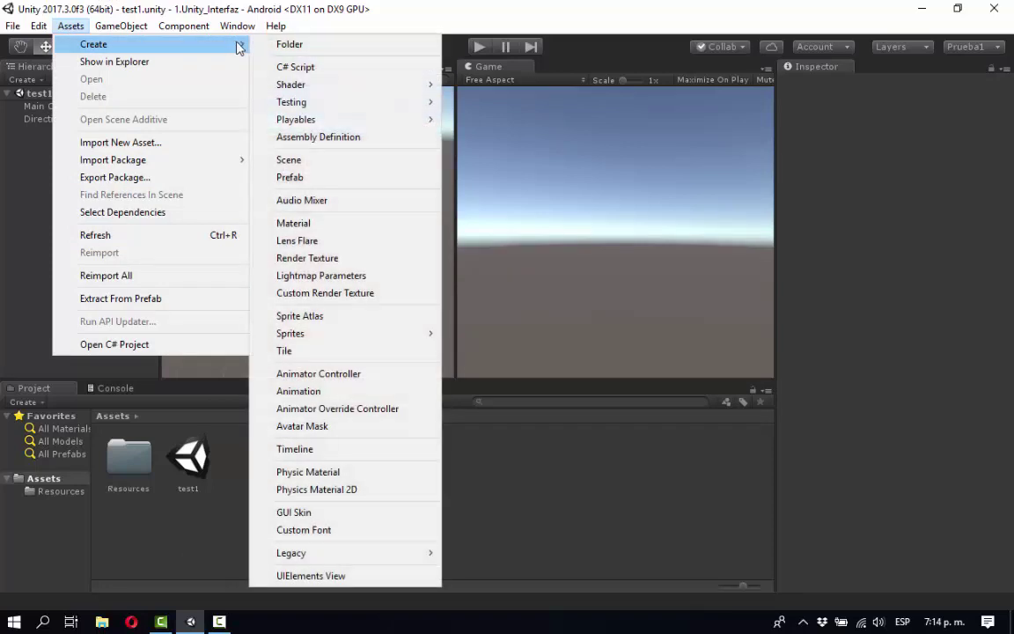
click(289, 44)
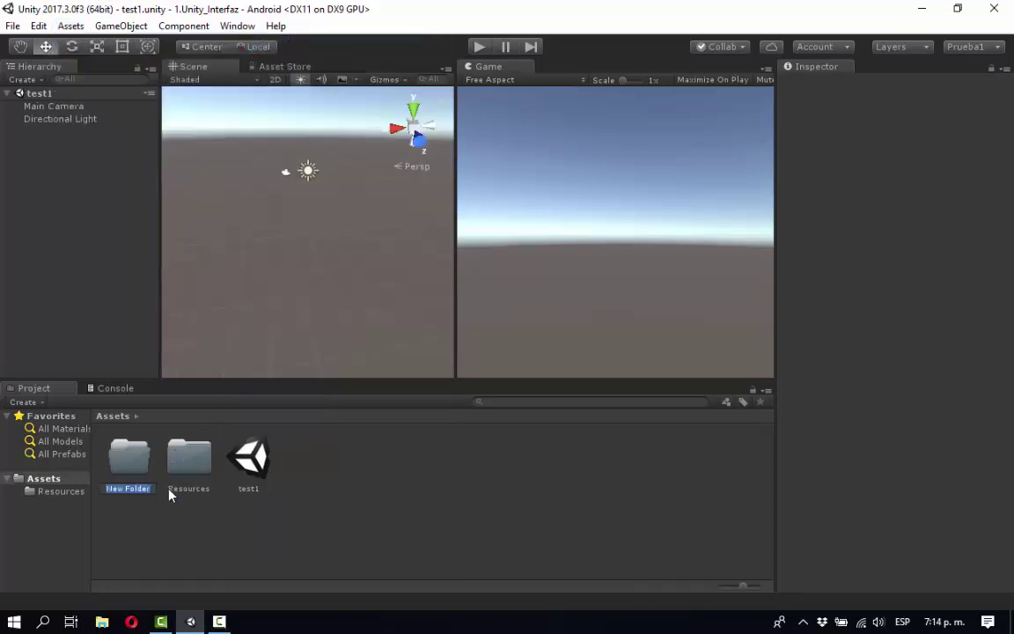
key(Return)
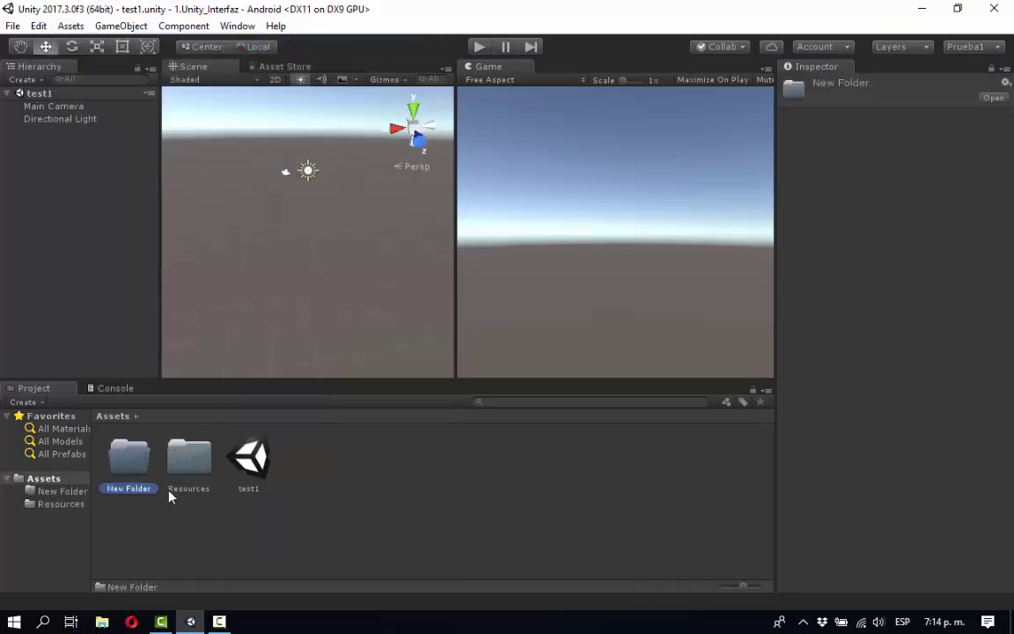
Step: Delete New Folder from the project's Assets
right_click(135, 473)
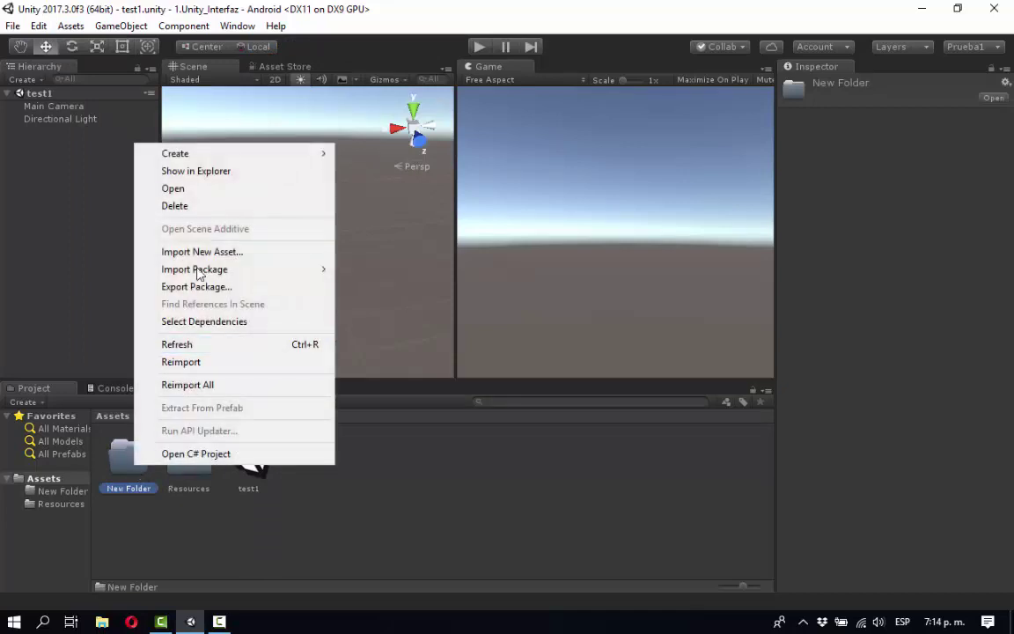
click(194, 212)
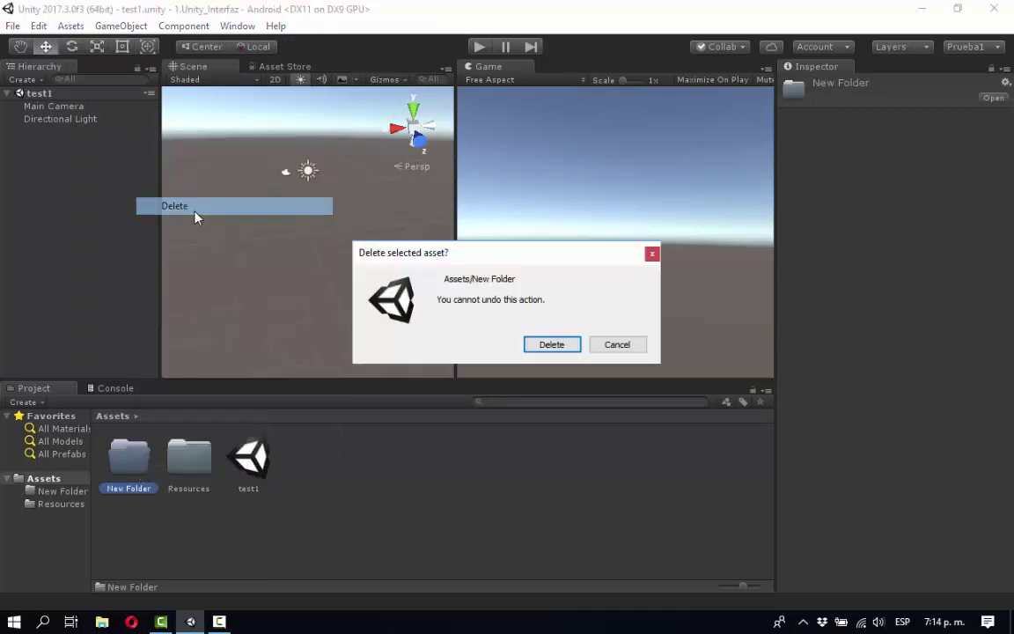
click(545, 346)
Step: Look through the asset commands for importing, package export, dependencies and the C# project, and the GameObject creation commands
click(106, 25)
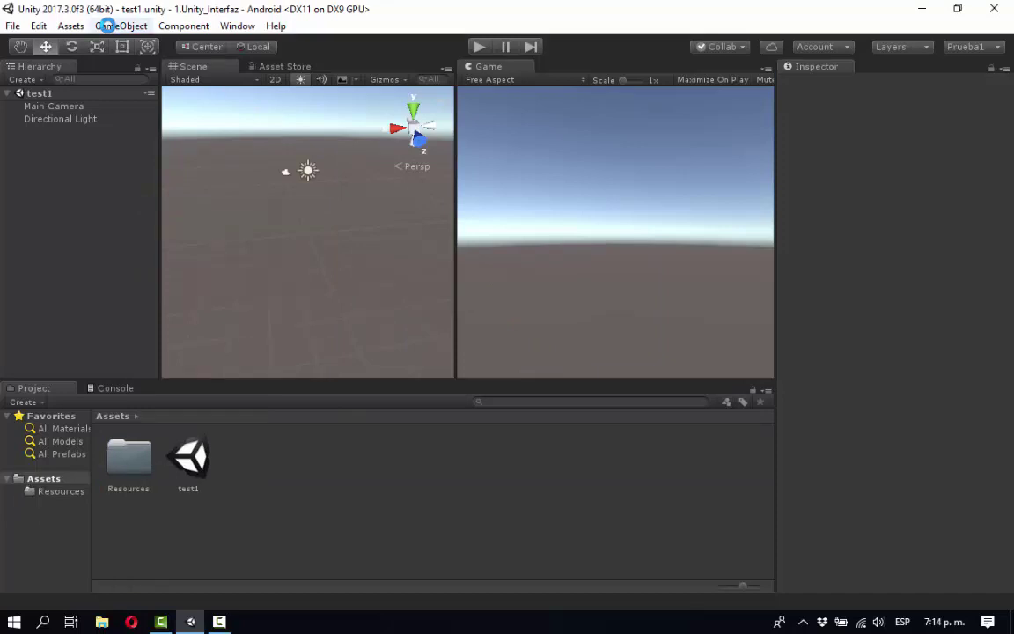
mouse_move(74, 25)
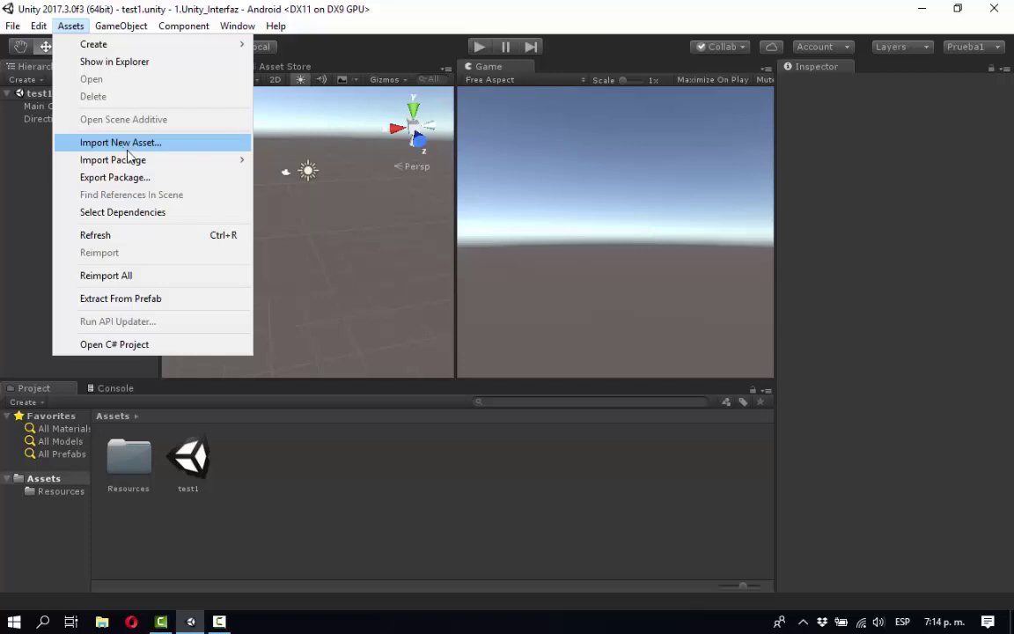
mouse_move(141, 164)
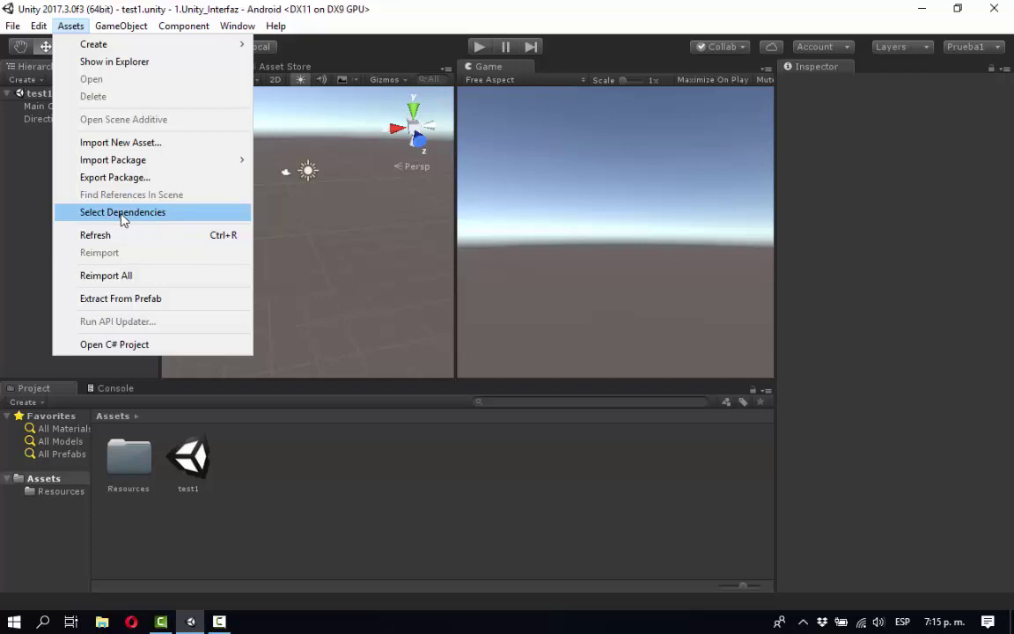
click(233, 522)
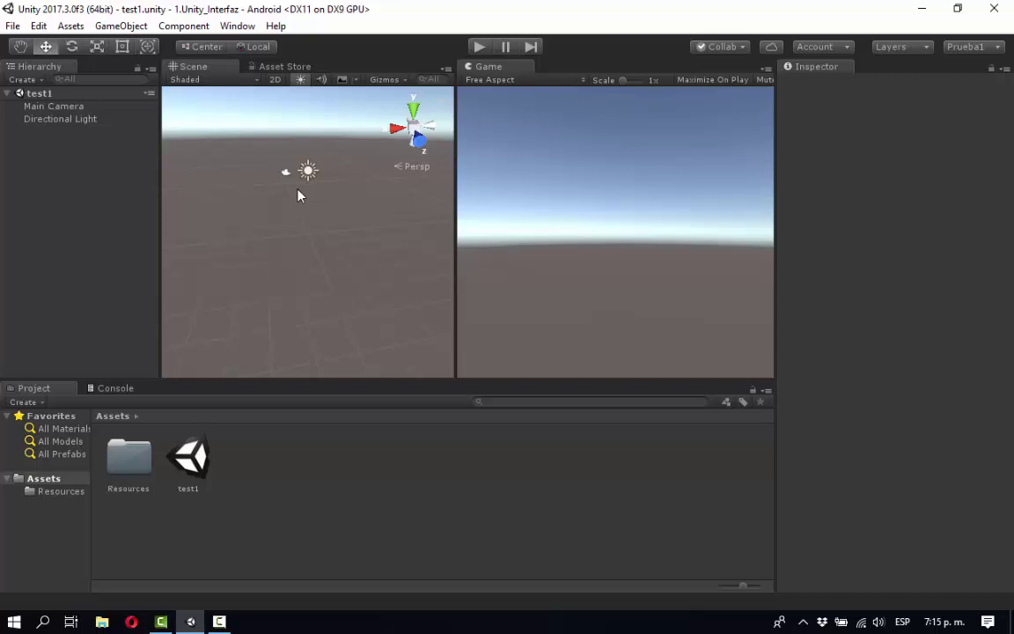
click(123, 25)
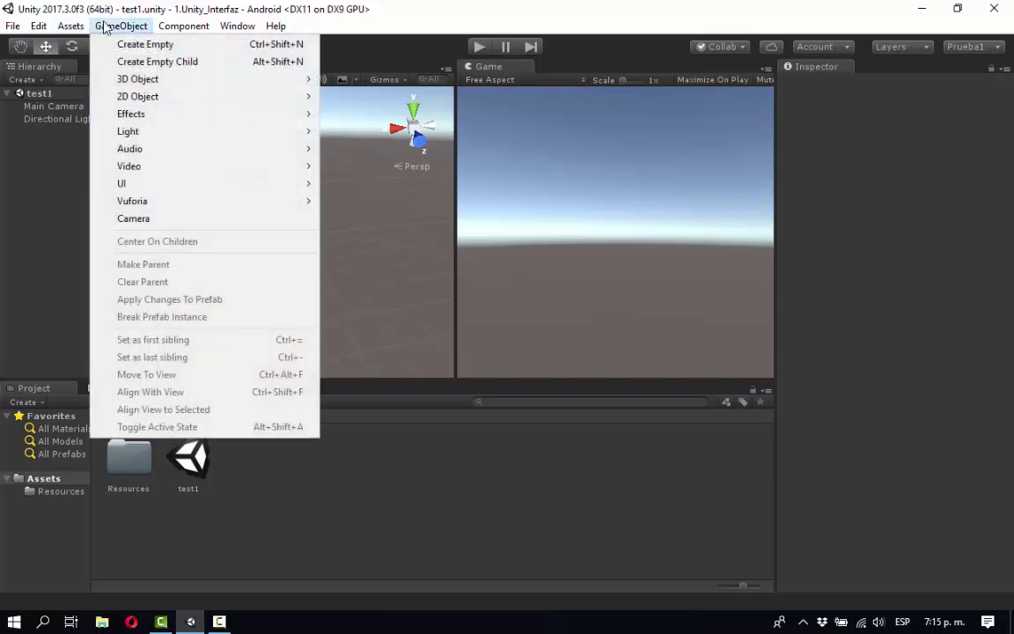
mouse_move(71, 26)
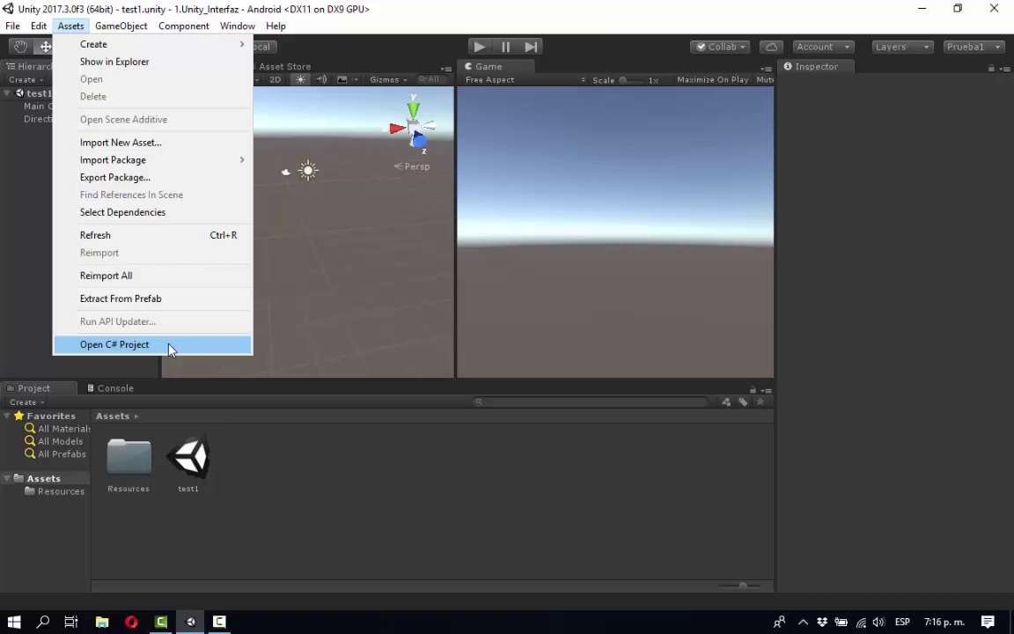
mouse_move(123, 28)
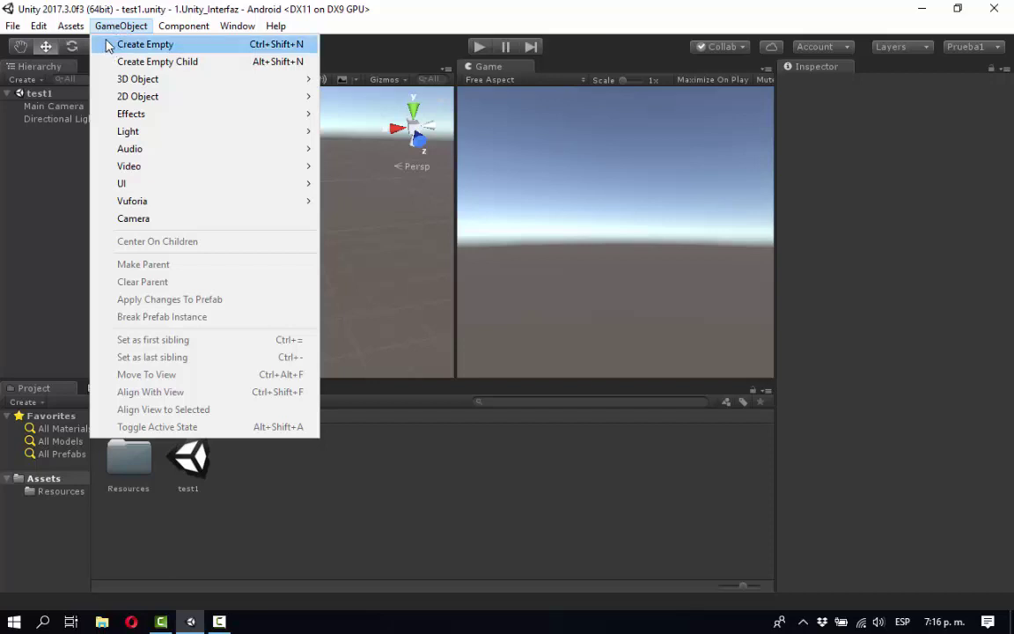
mouse_move(69, 27)
mouse_move(90, 51)
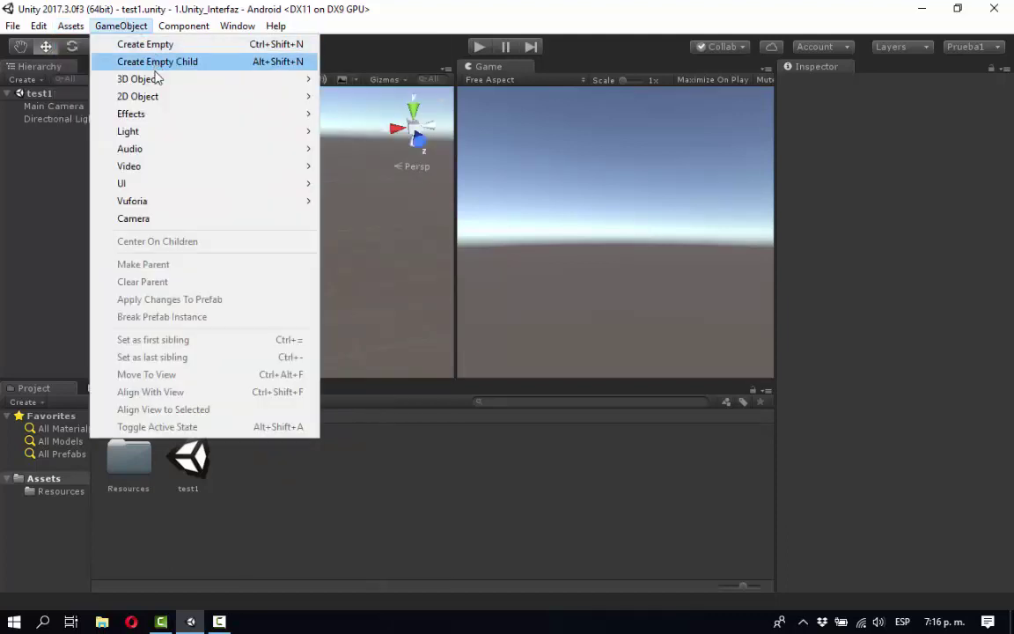
Step: Add a 3D cube to the test1 scene
mouse_move(157, 79)
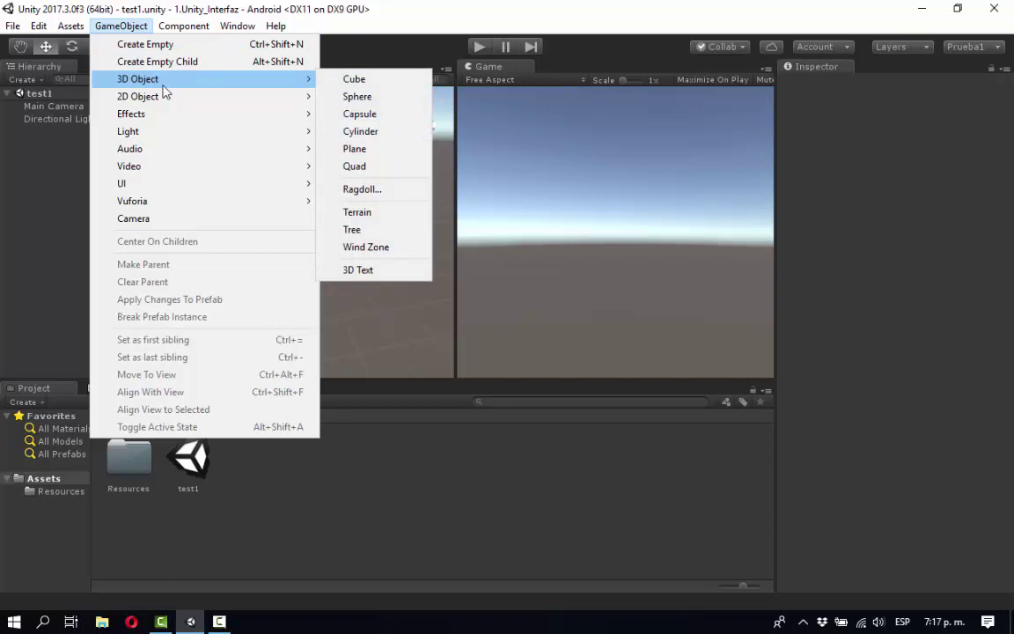
mouse_move(182, 122)
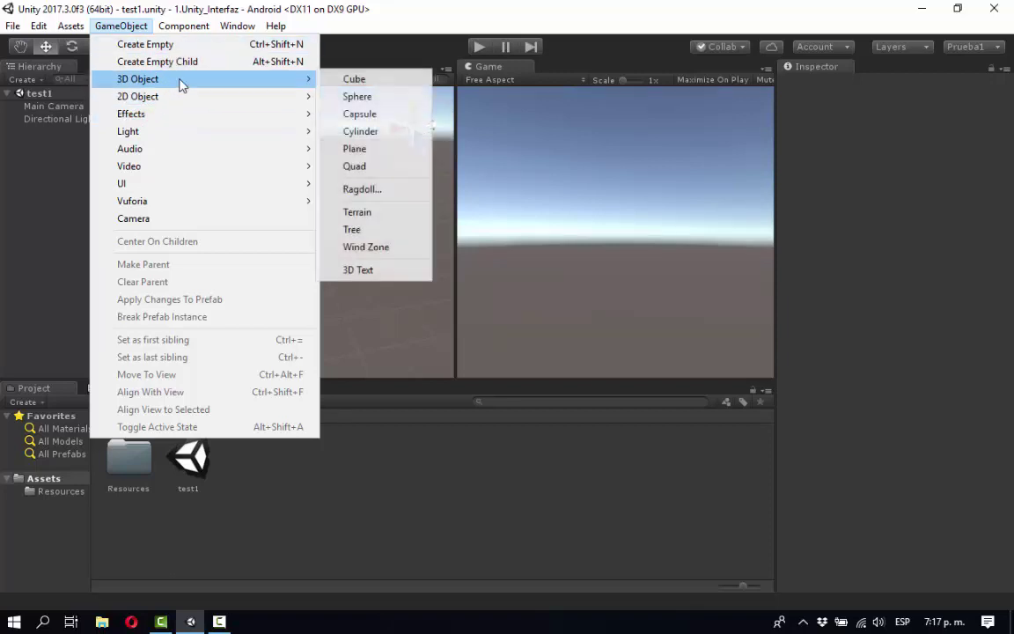
click(355, 79)
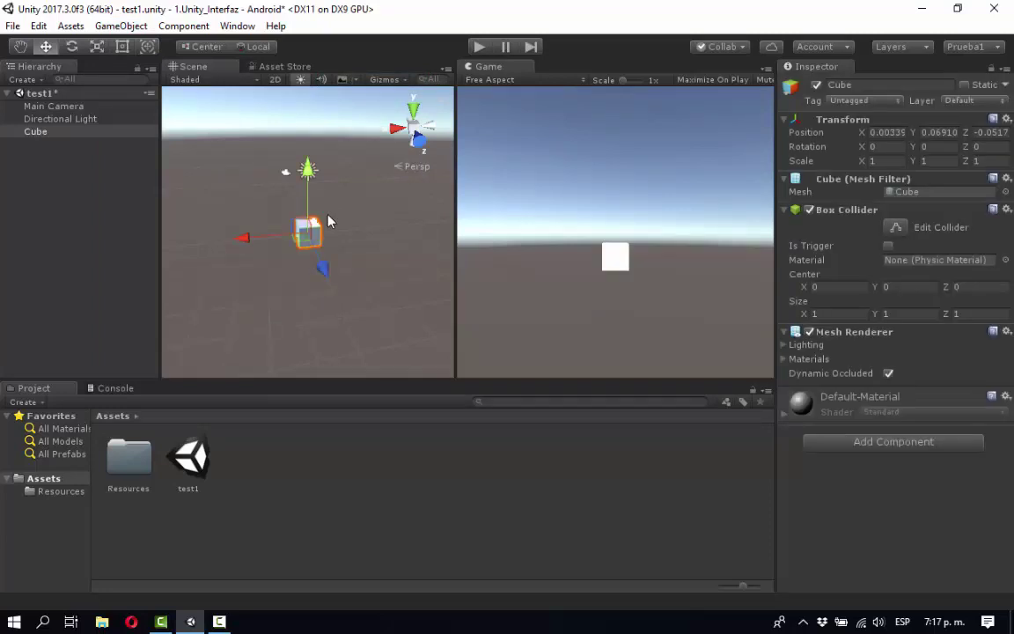
scroll(328, 221, up, 3)
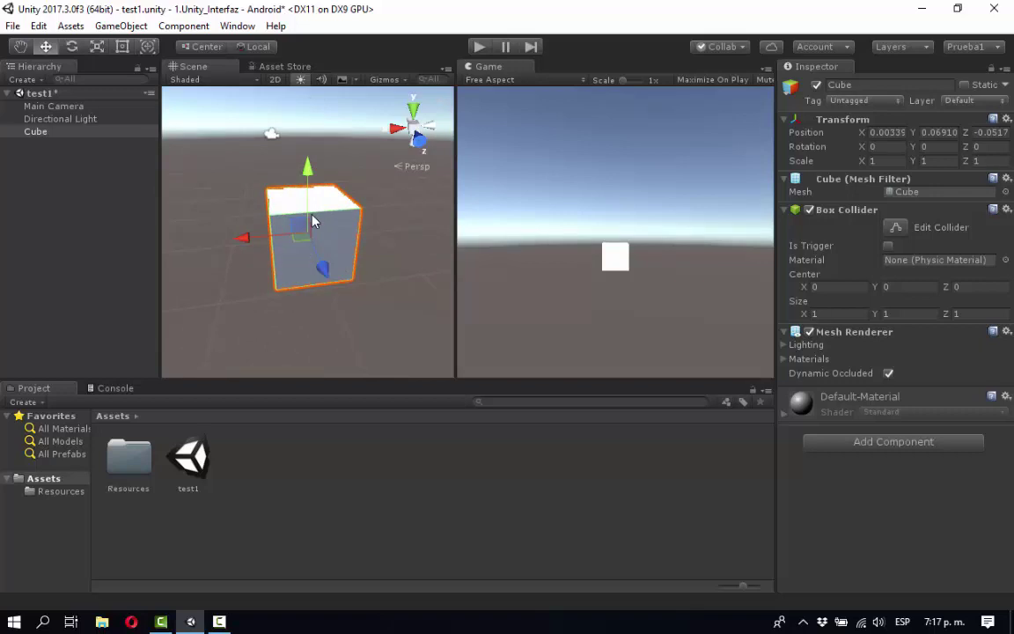
Step: Switch the transform handles to Global orientation and delete the cube from the scene
key(x)
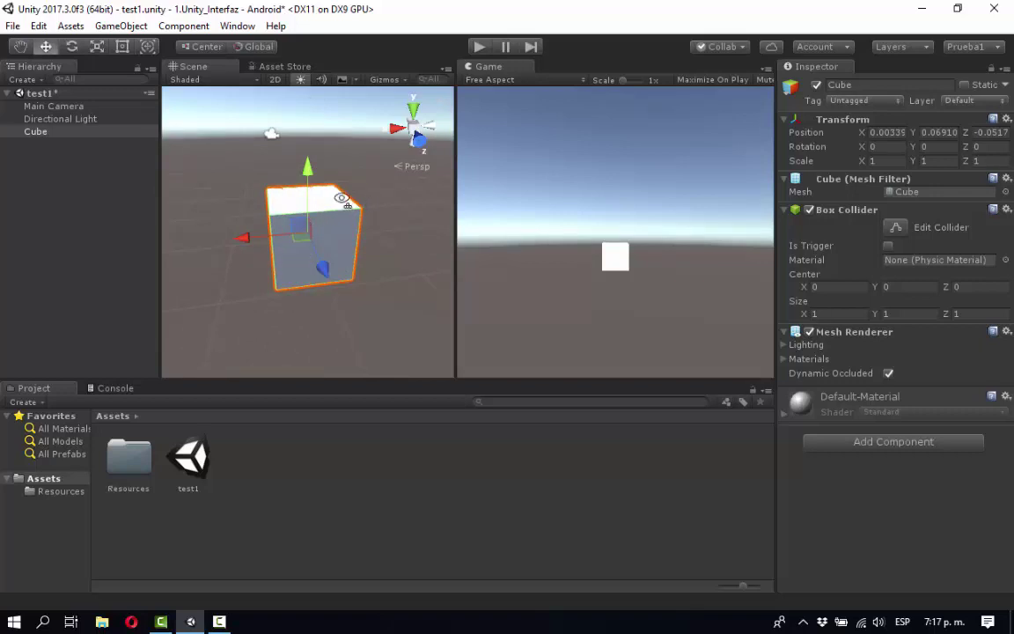
click(40, 27)
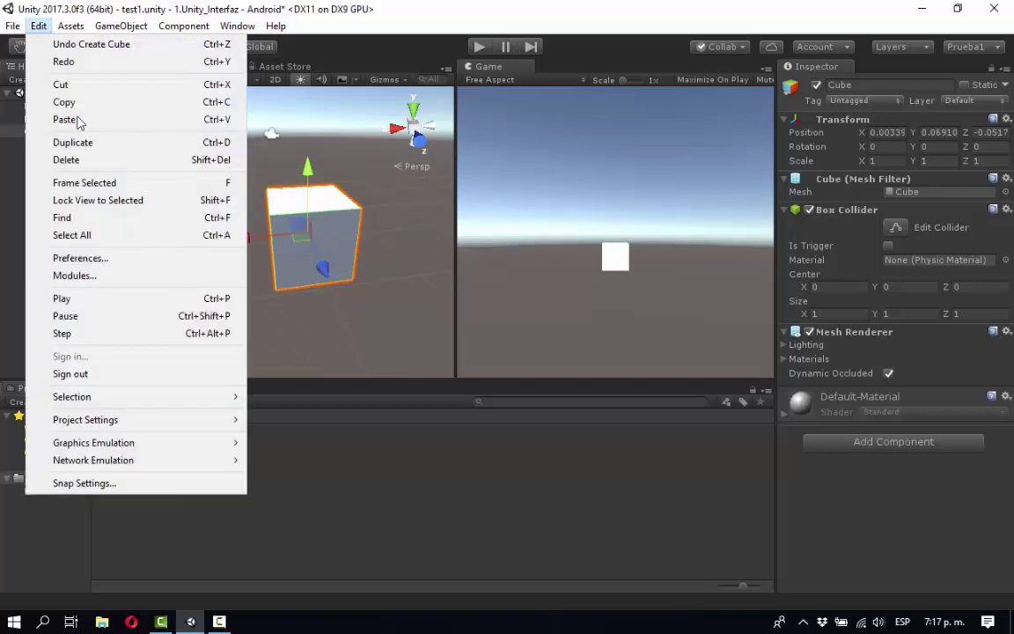
click(86, 168)
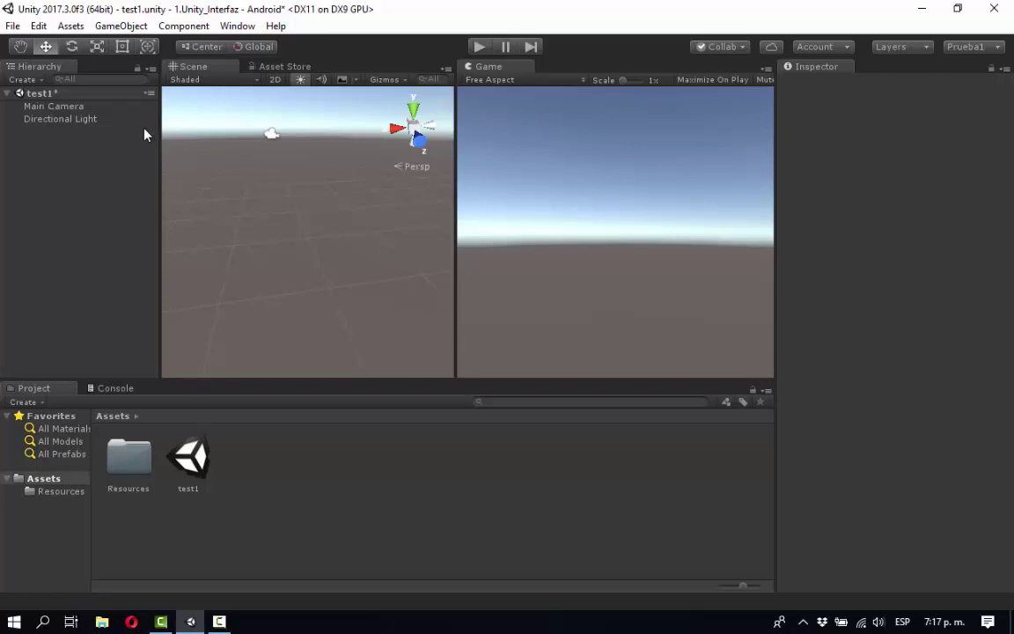
Step: Look through the Vuforia GameObject types and the component categories, including Rendering and Mesh
click(115, 26)
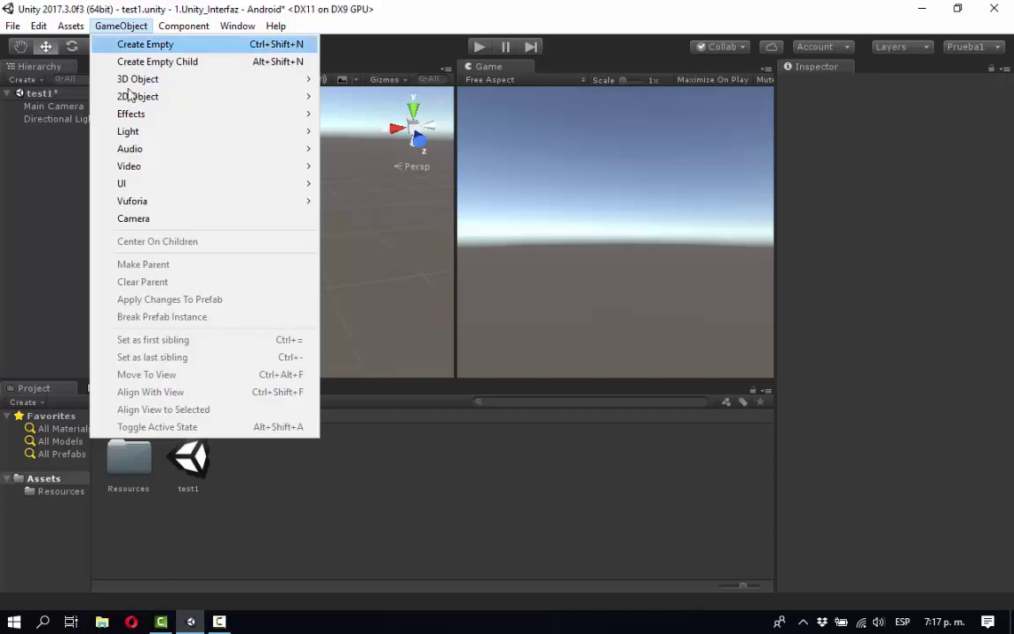
mouse_move(176, 204)
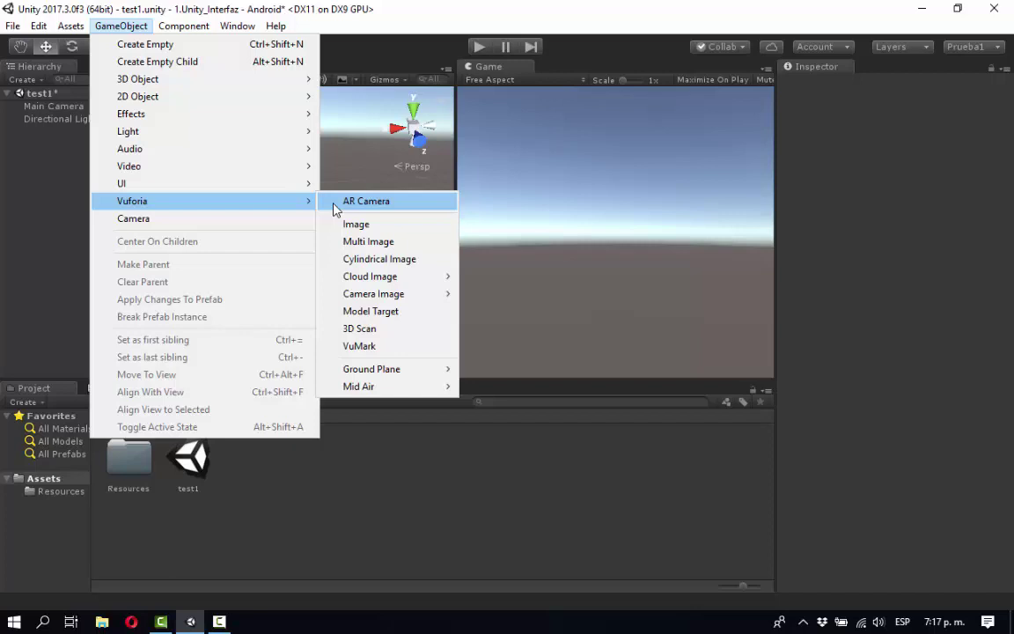
click(399, 31)
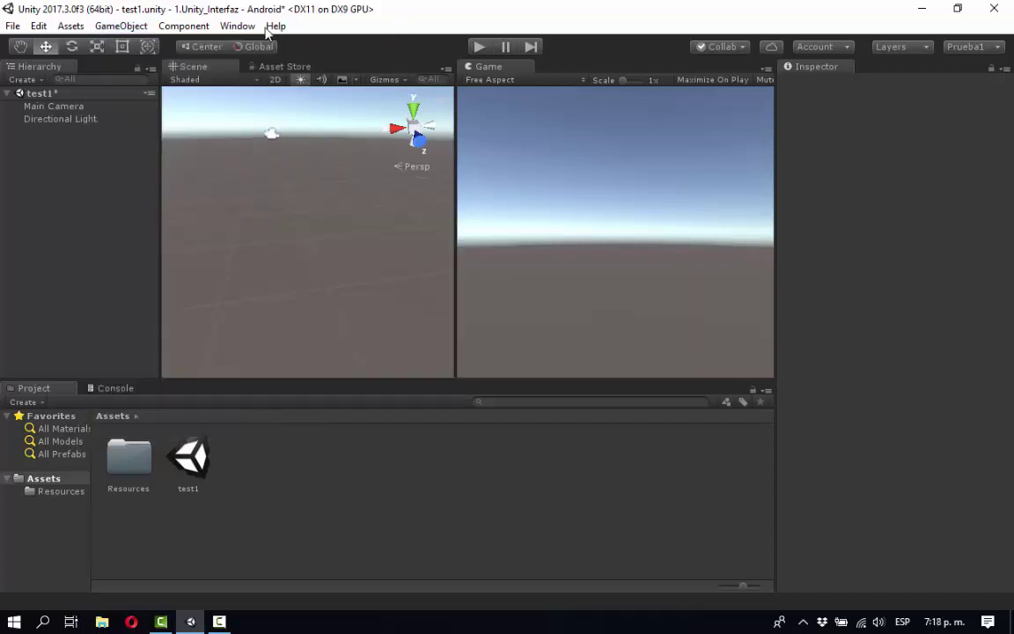
click(183, 25)
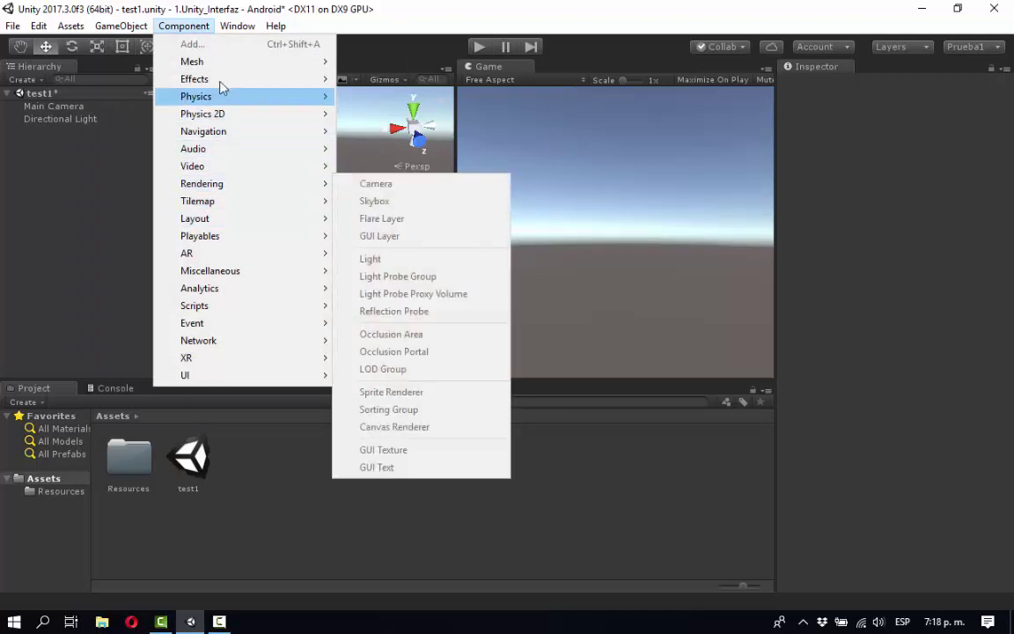
mouse_move(225, 70)
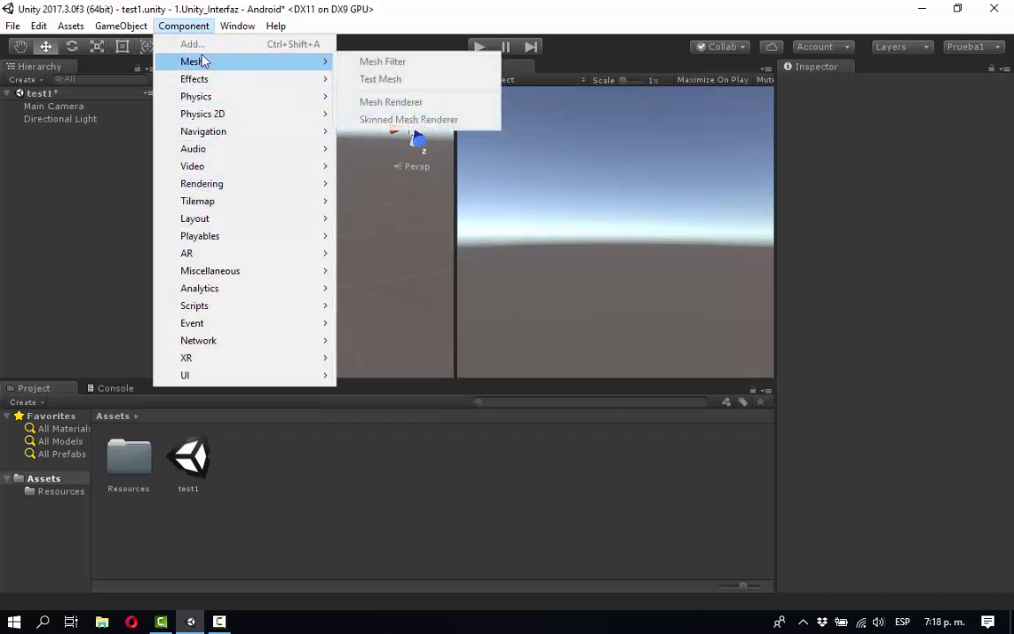
Step: Add a 3D cube to the test1 scene and raise it along the Y axis to about 2.98
mouse_move(148, 26)
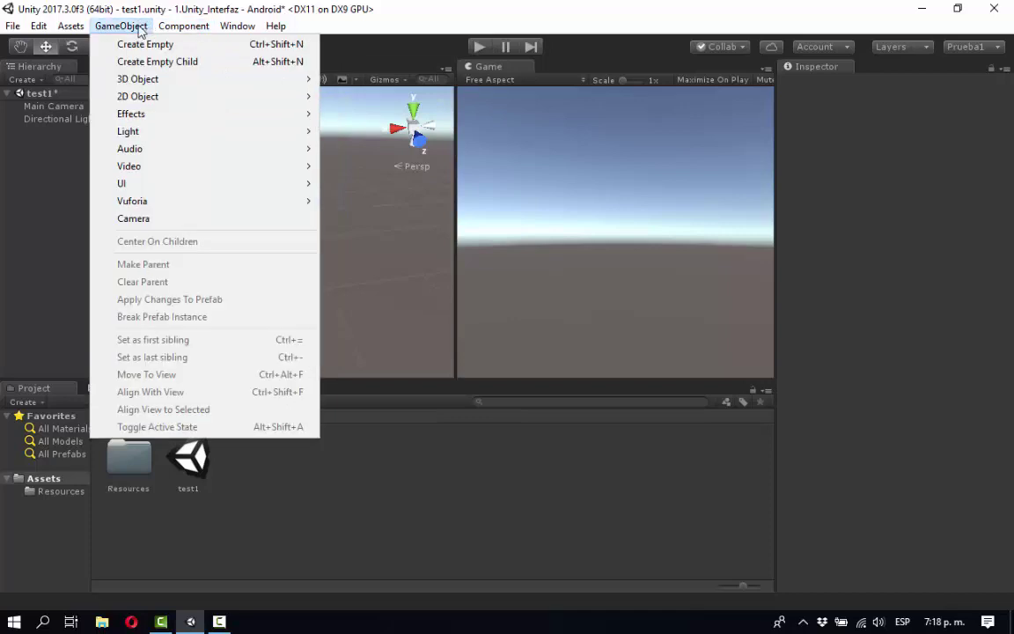
mouse_move(147, 83)
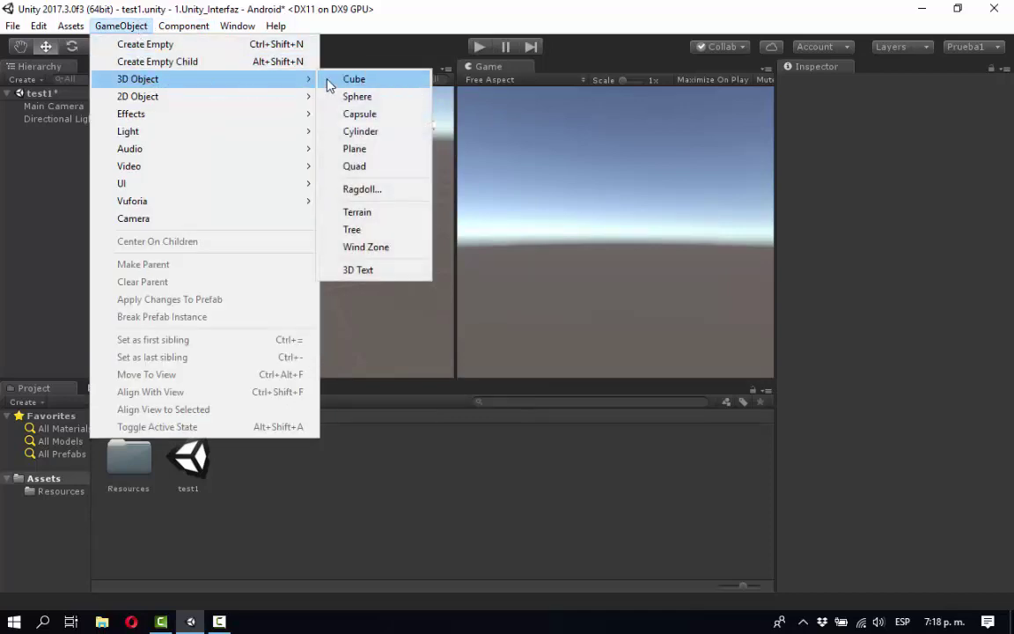
click(353, 79)
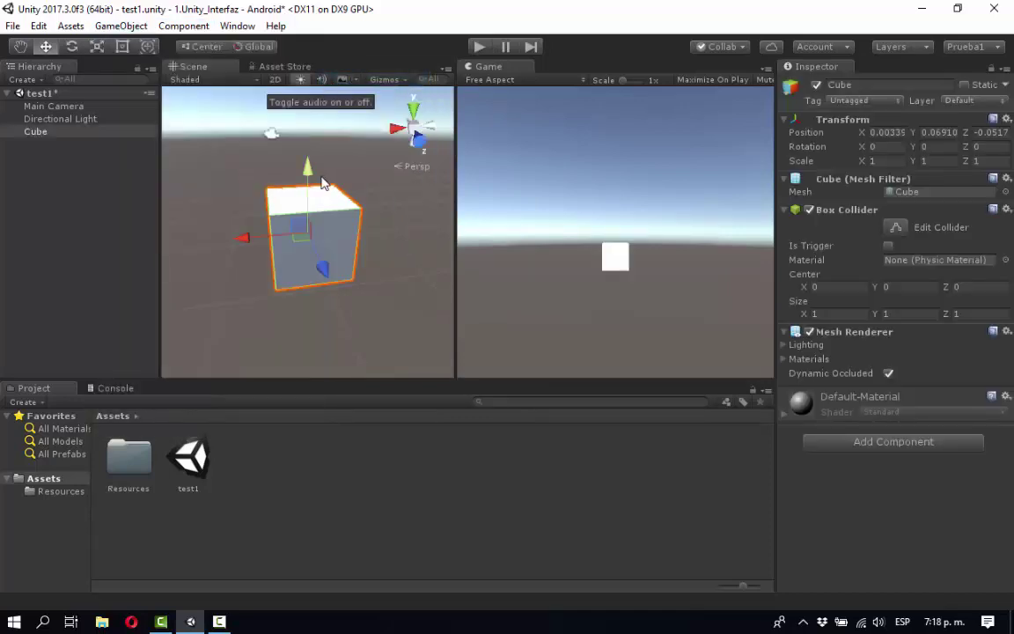
drag(320, 180, 332, 131)
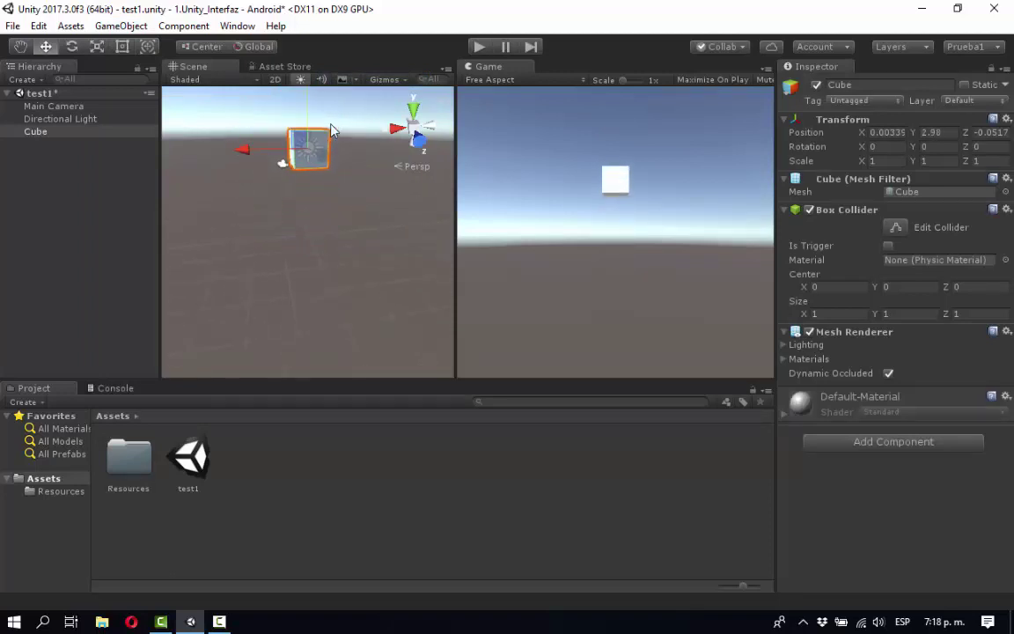
Step: Run the test1 scene in Play mode to preview it in the Game view and stop it
click(478, 47)
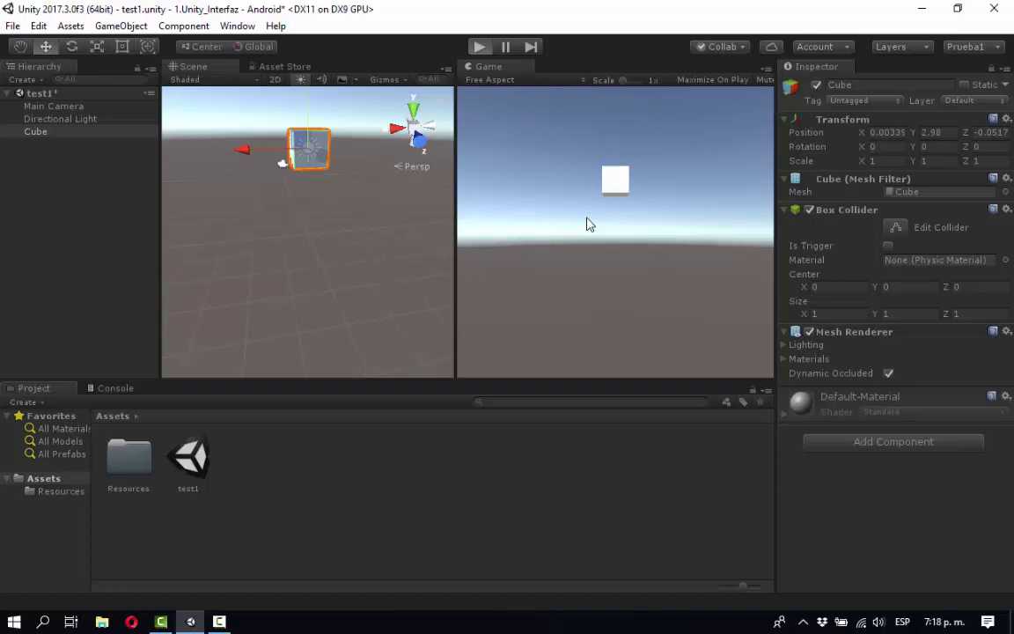
key(ctrl+p)
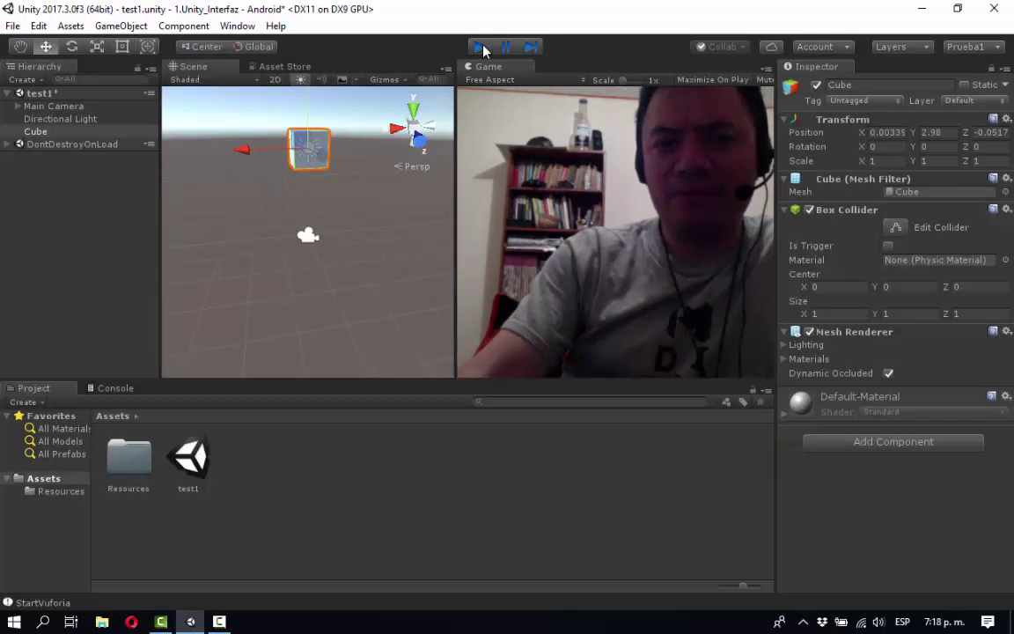
click(476, 49)
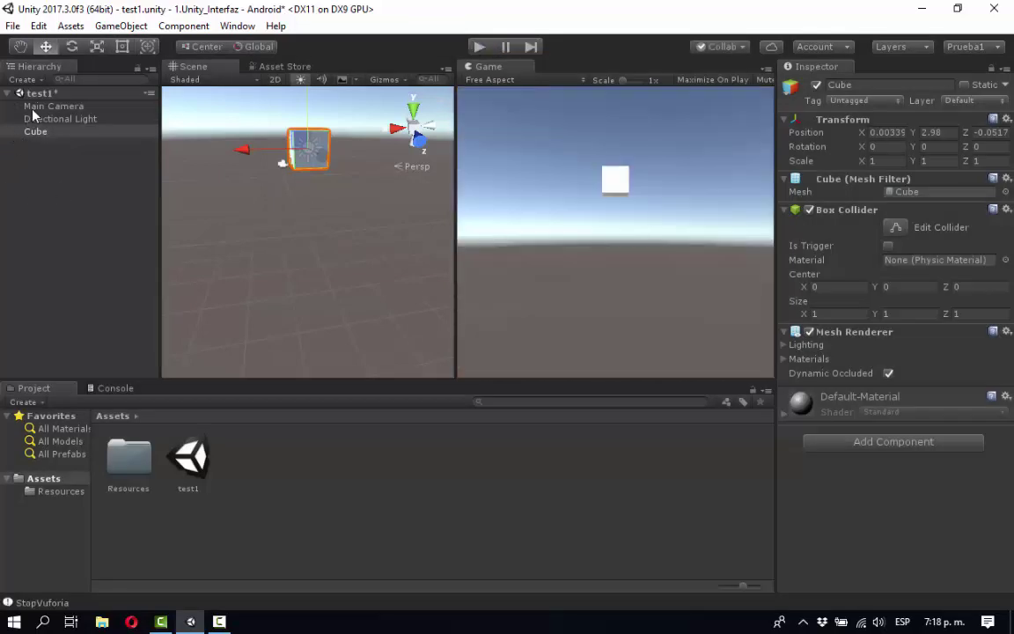
Step: Inspect the Main Camera's properties, the project's Editor settings and the list of project settings categories
click(35, 106)
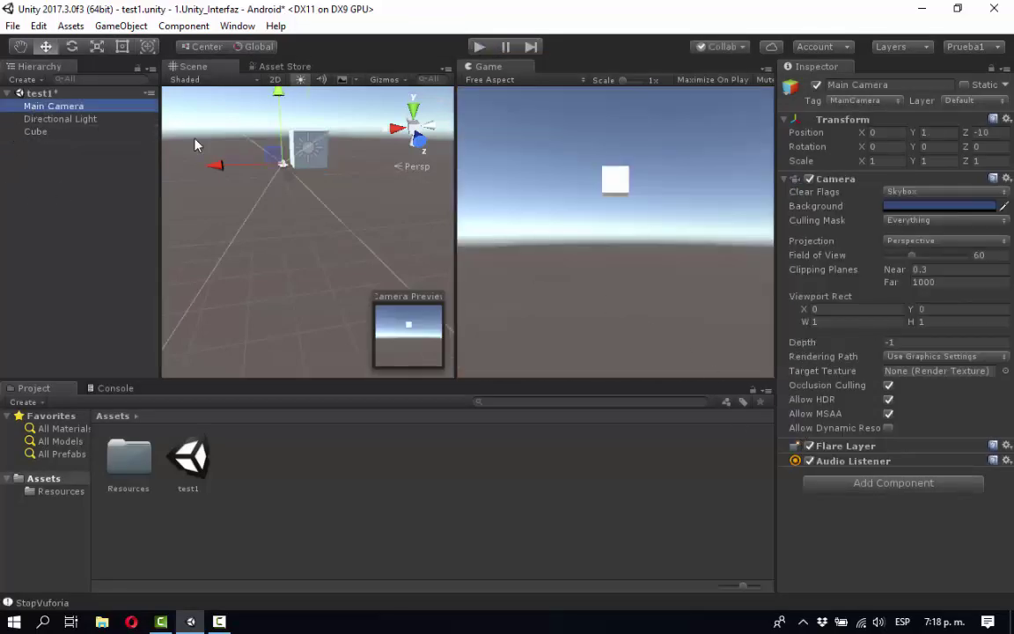
click(38, 25)
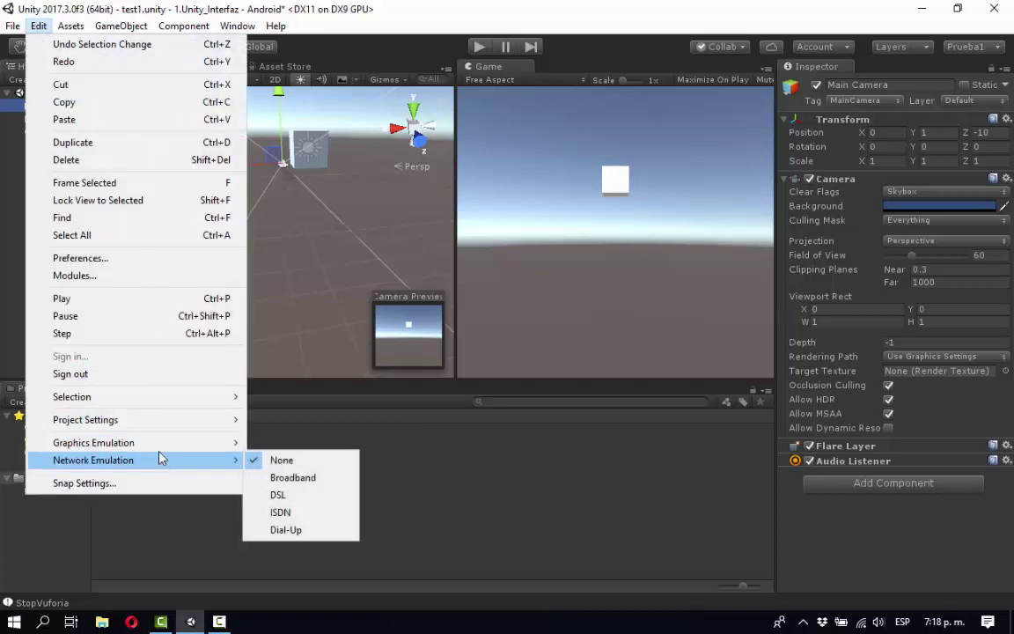
mouse_move(157, 421)
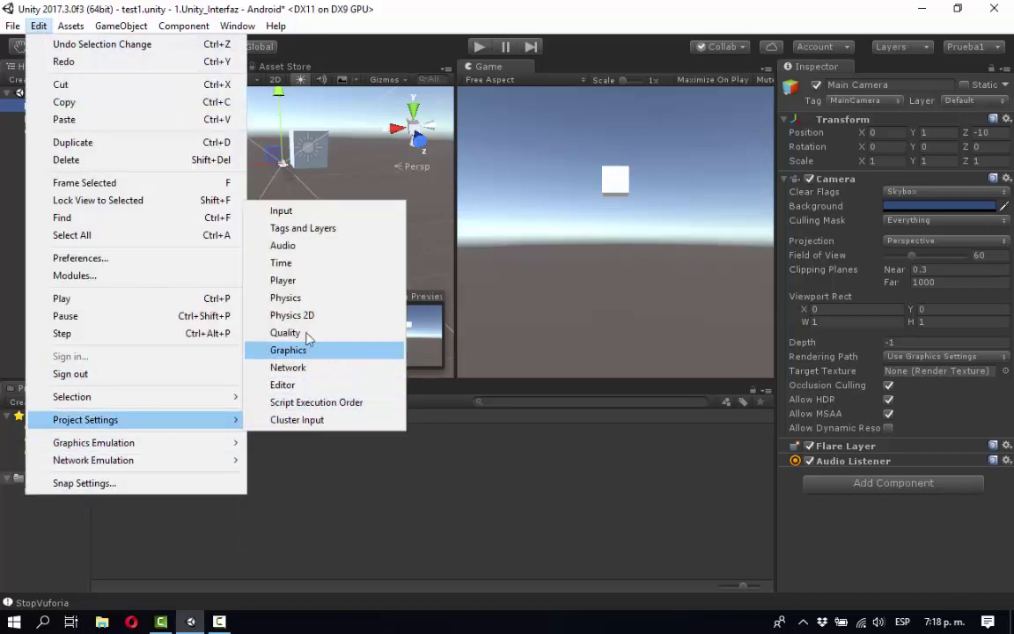
click(339, 386)
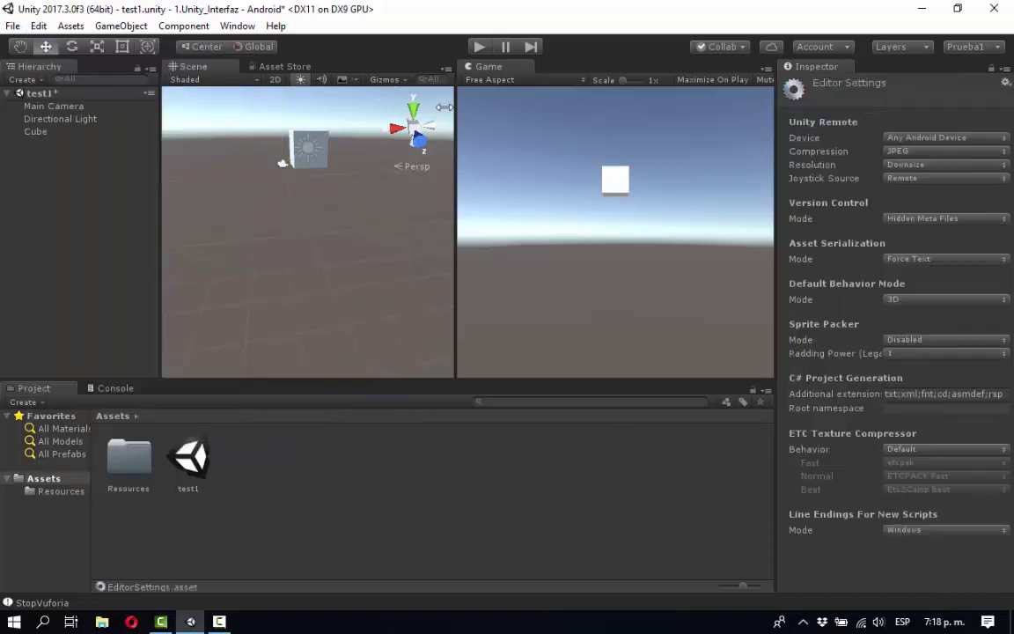
click(38, 26)
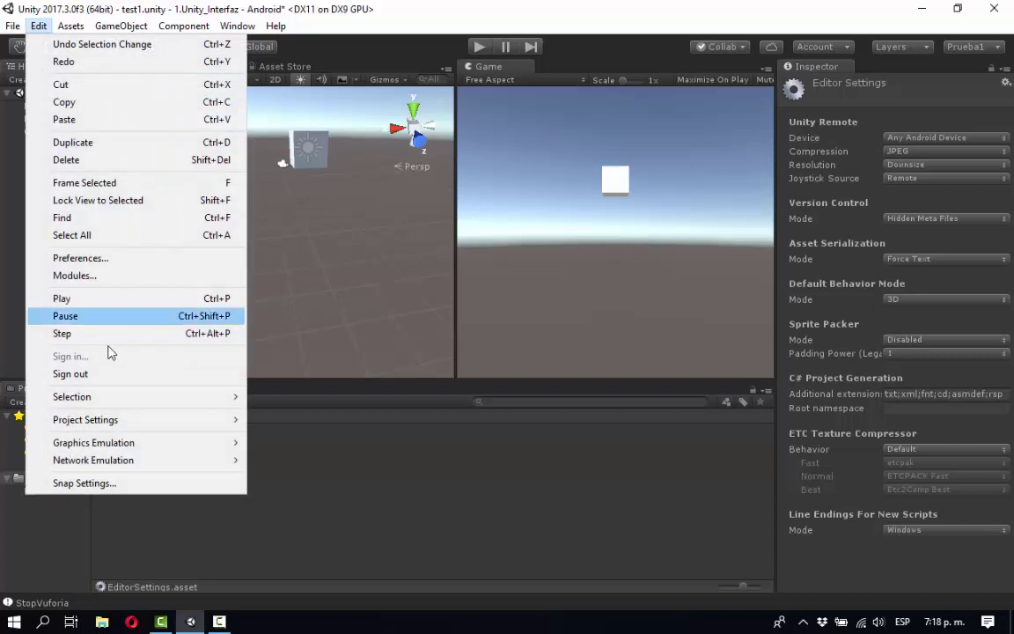
mouse_move(107, 419)
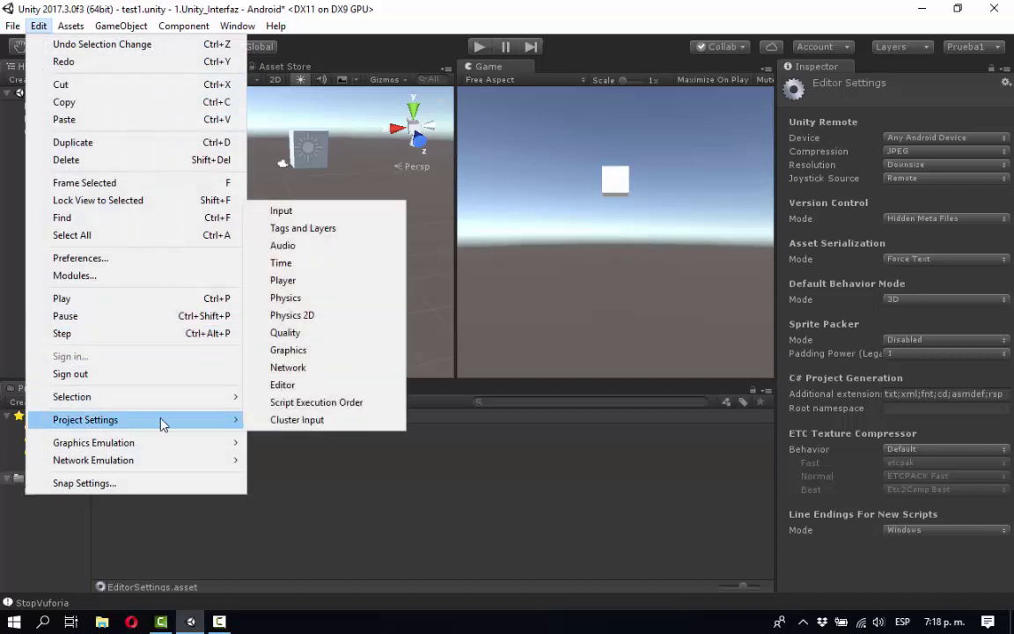
Step: Disable Vuforia Augmented Reality in the Android player's XR settings and remove the Vuforia files from the project
mouse_move(21, 29)
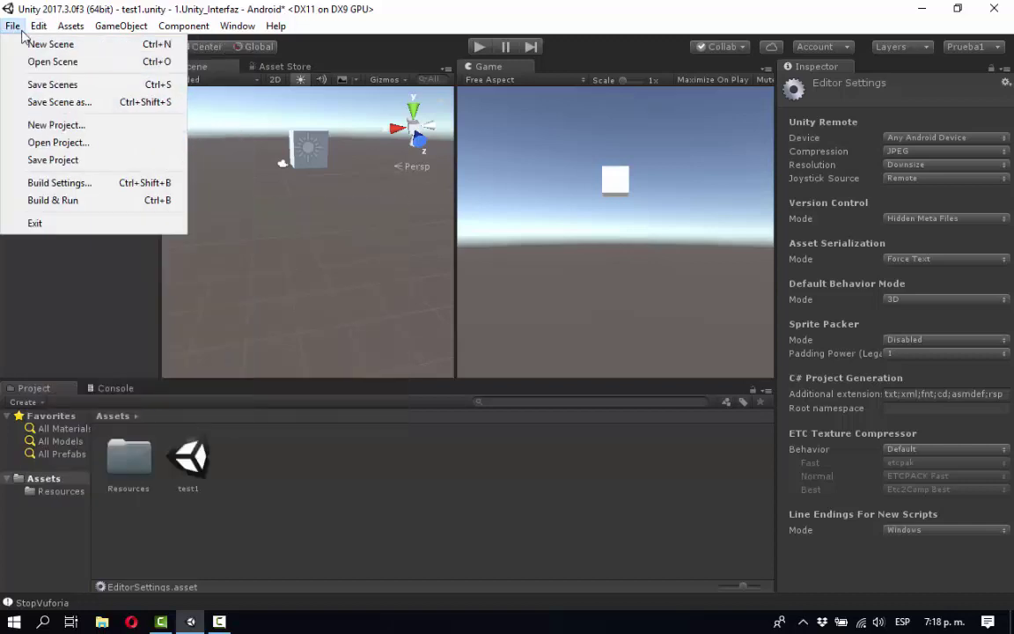
click(53, 183)
click(339, 522)
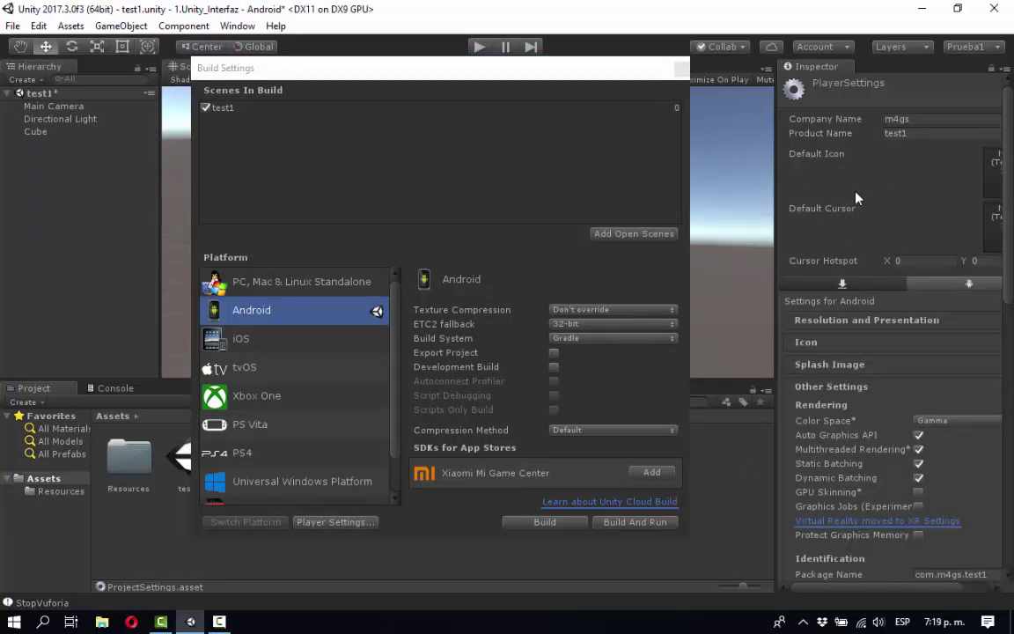
scroll(919, 382, down, 10)
scroll(918, 382, down, 3)
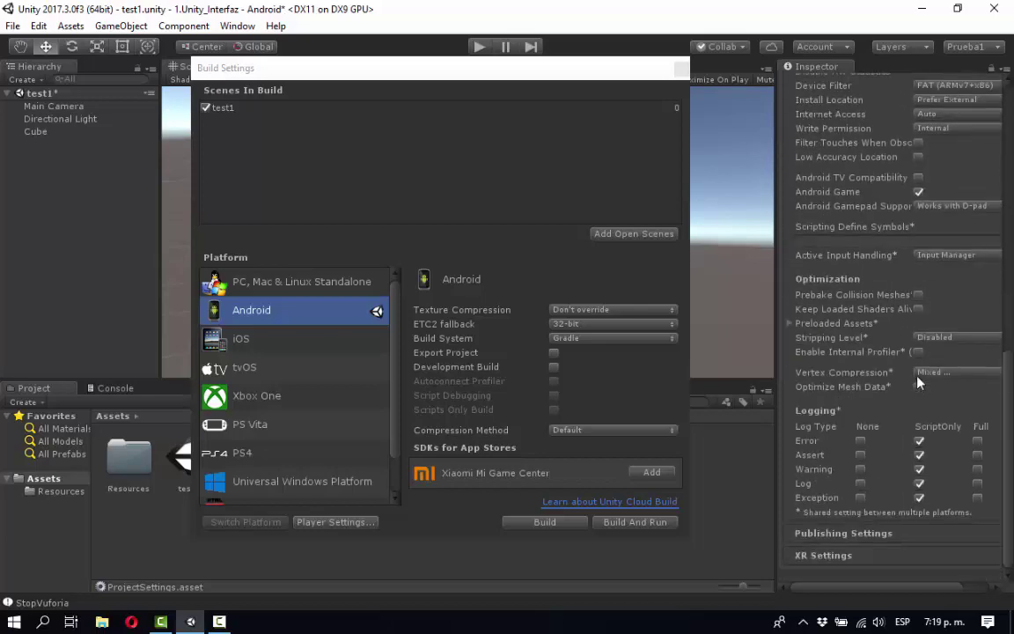
click(851, 566)
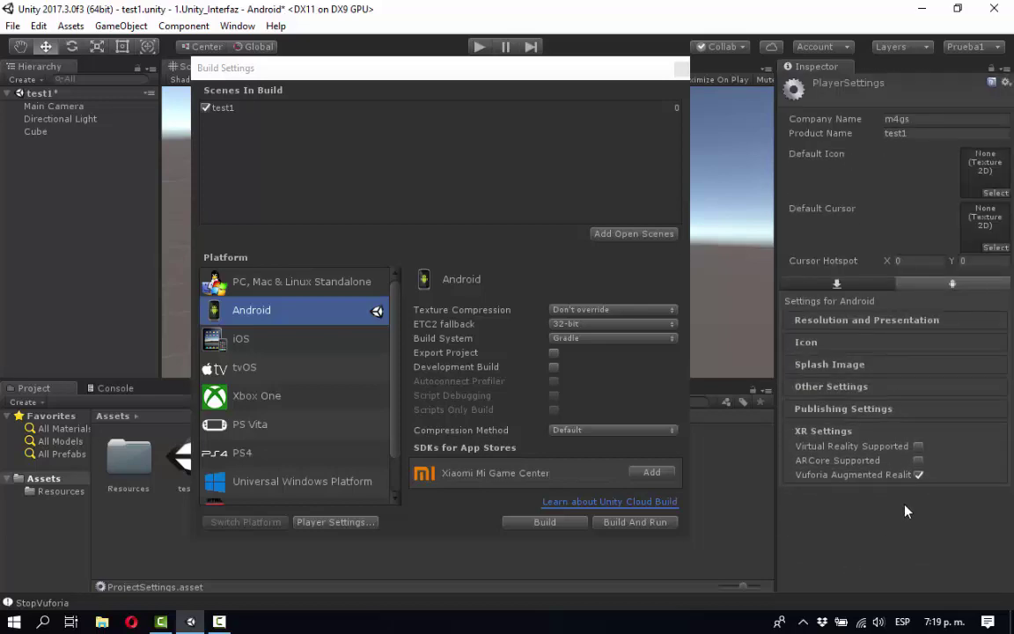
click(918, 475)
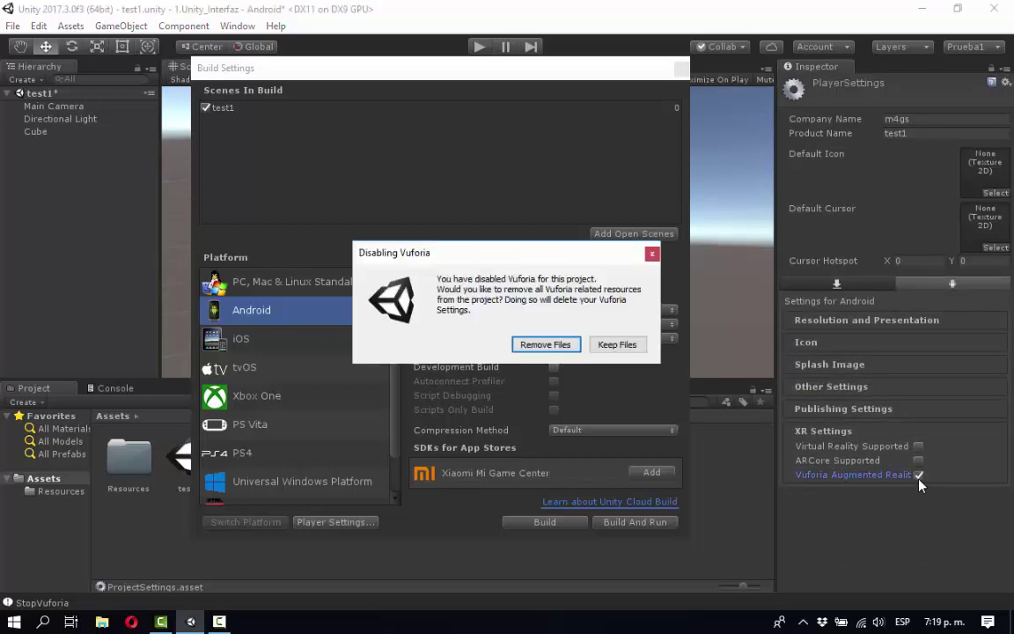
click(546, 344)
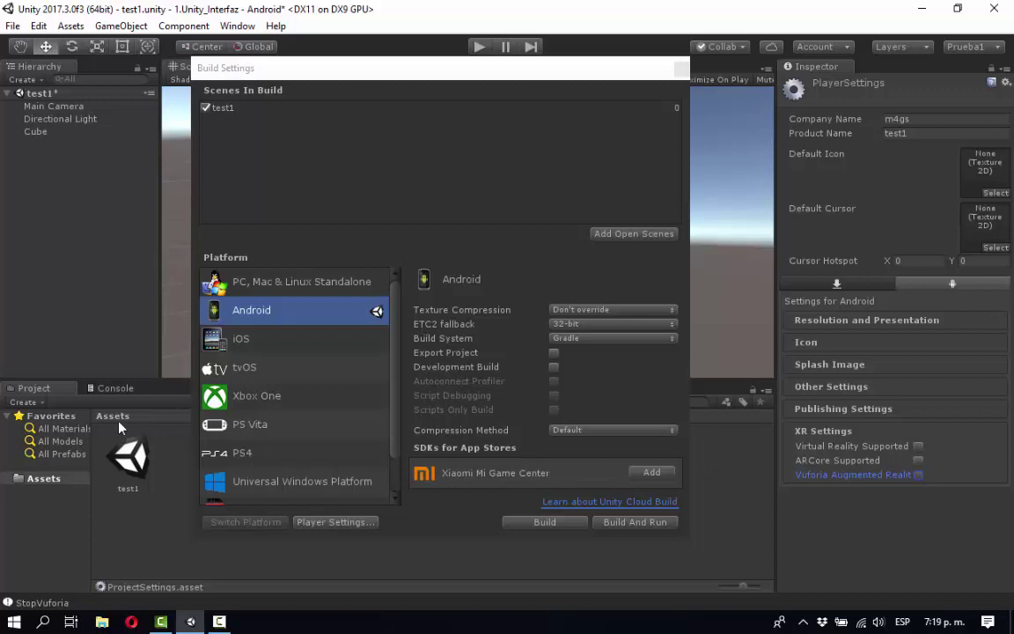
click(681, 68)
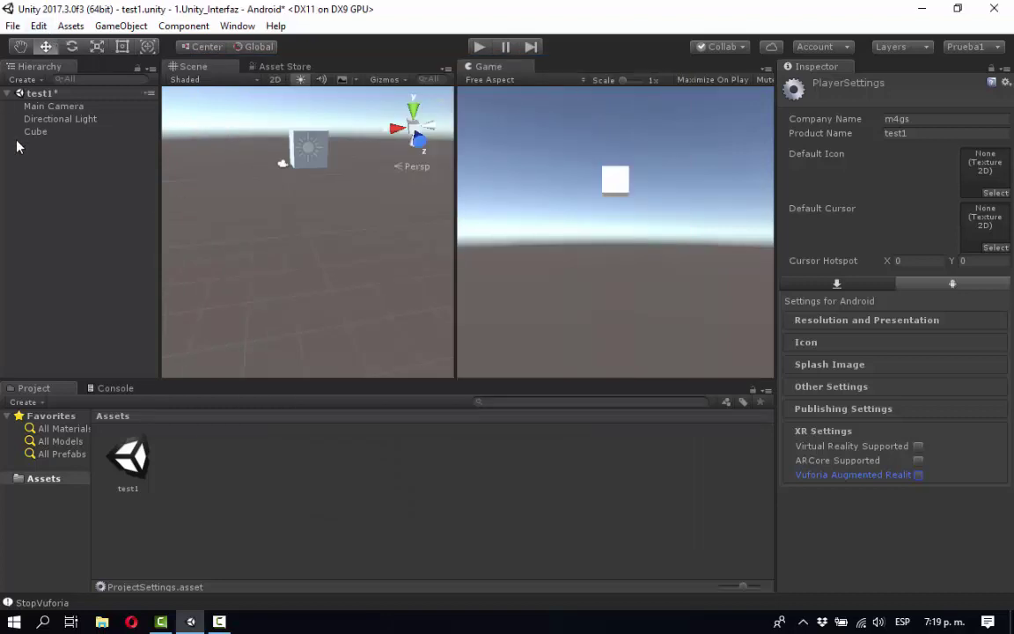
Step: Select the cube in the scene, preview test1 in Play mode without Vuforia, and stop the preview
click(113, 26)
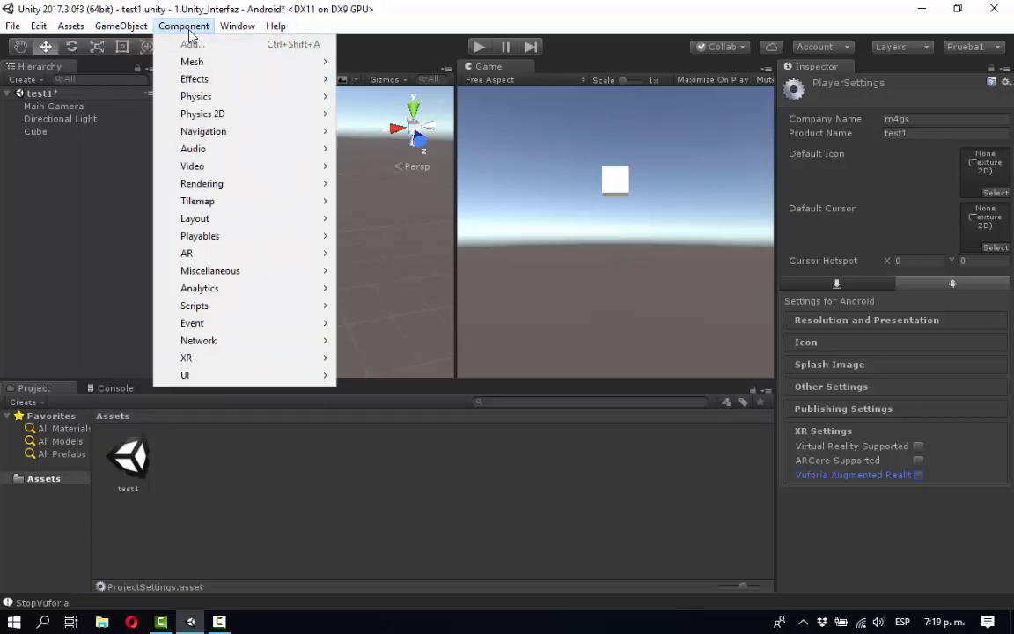
click(333, 154)
click(323, 151)
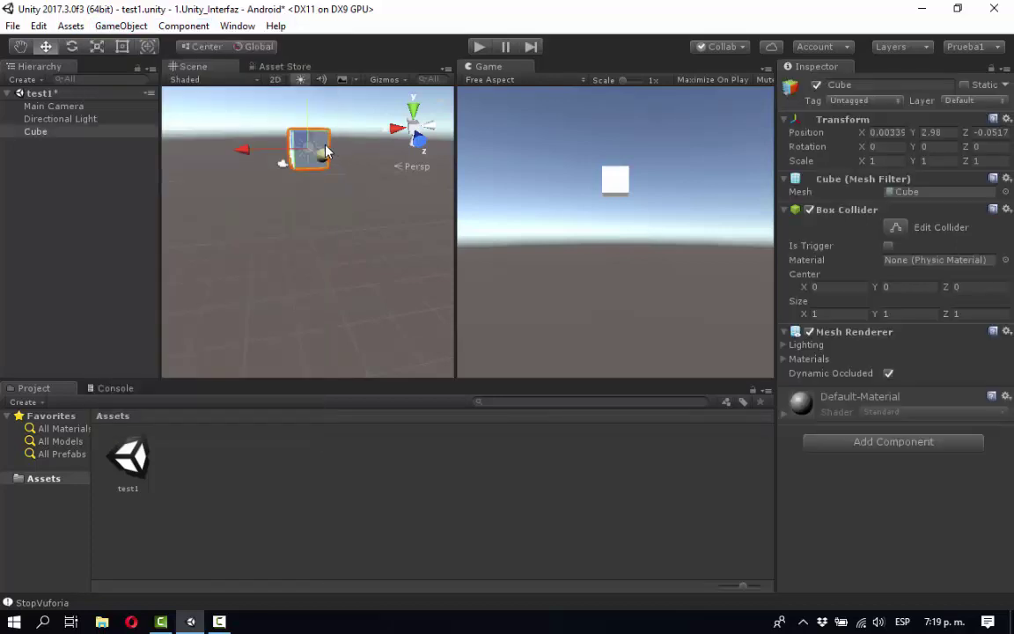
click(479, 46)
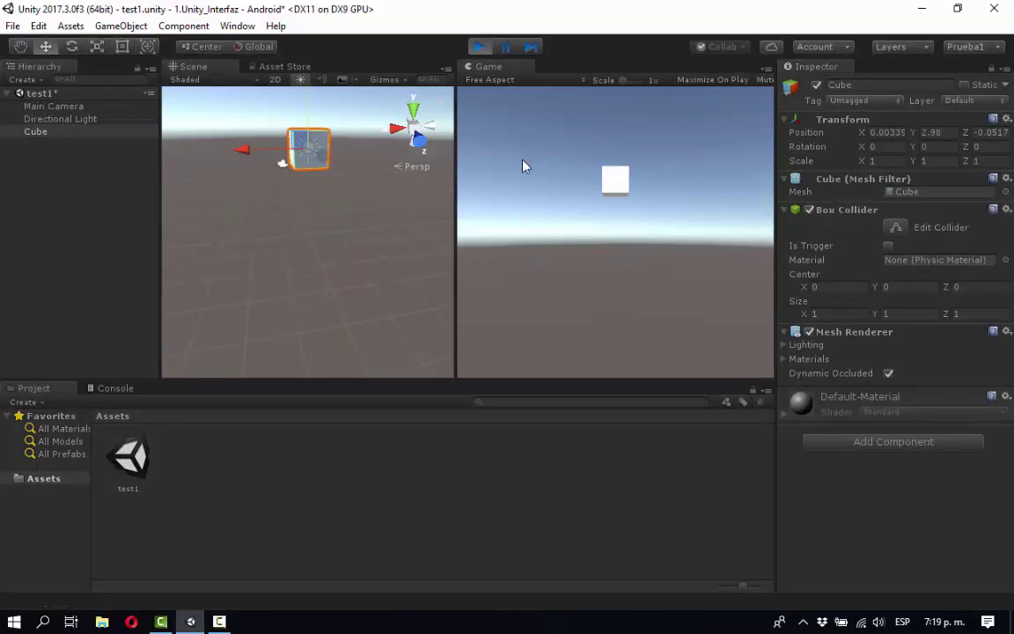
click(479, 47)
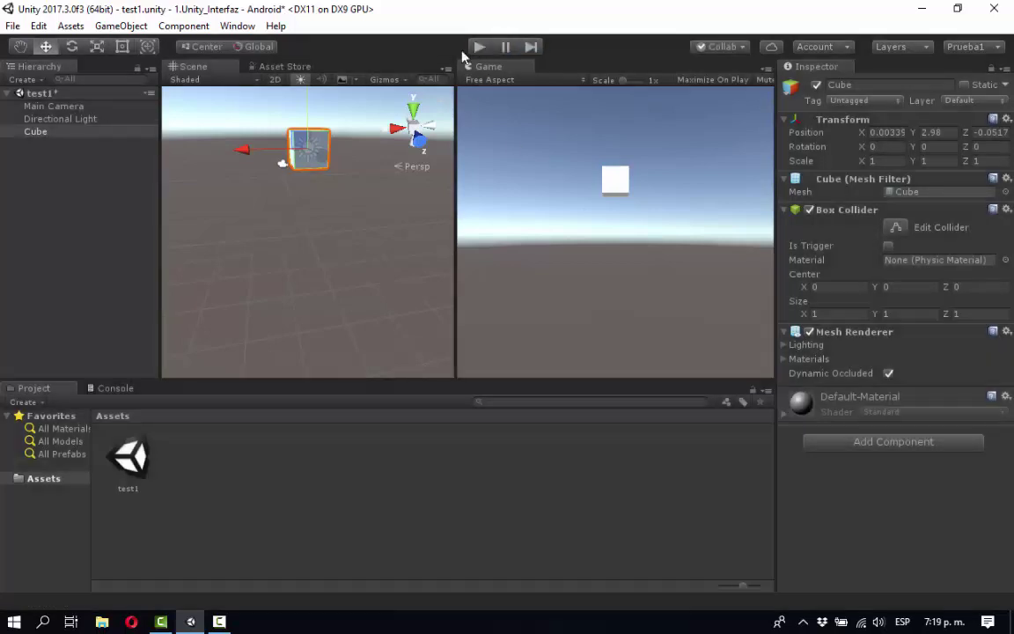
Step: Add a Rigidbody physics component to the cube and test its gravity with a short Play mode run
click(121, 25)
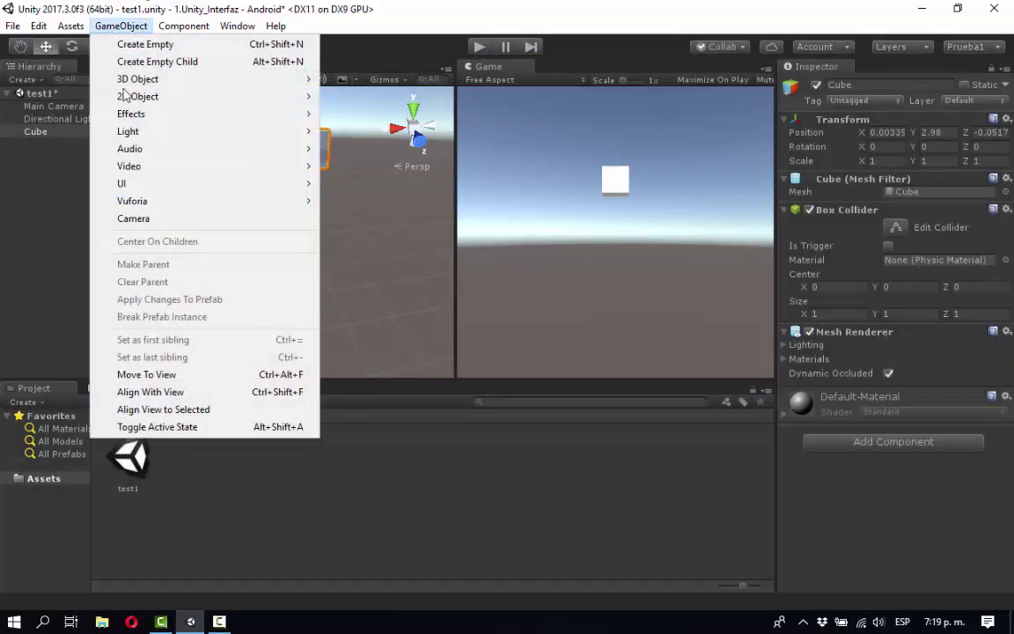
mouse_move(173, 32)
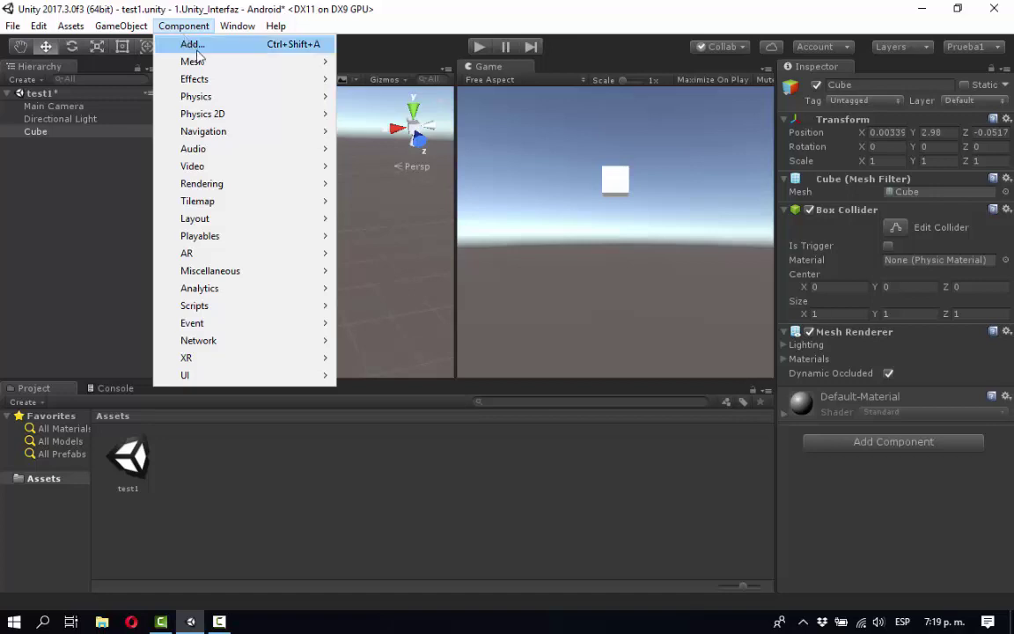
mouse_move(256, 105)
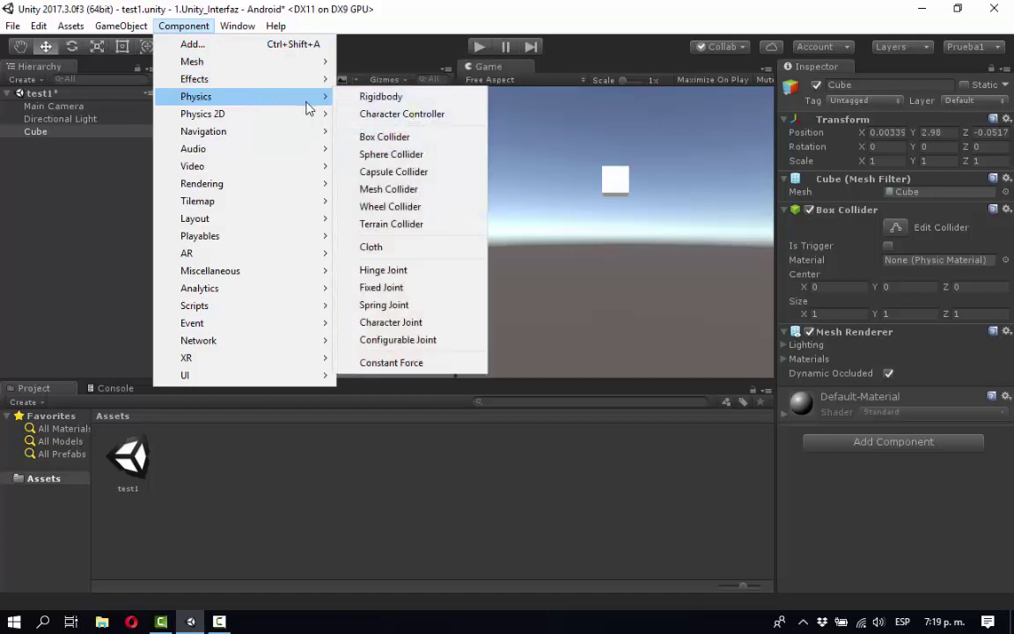
click(352, 103)
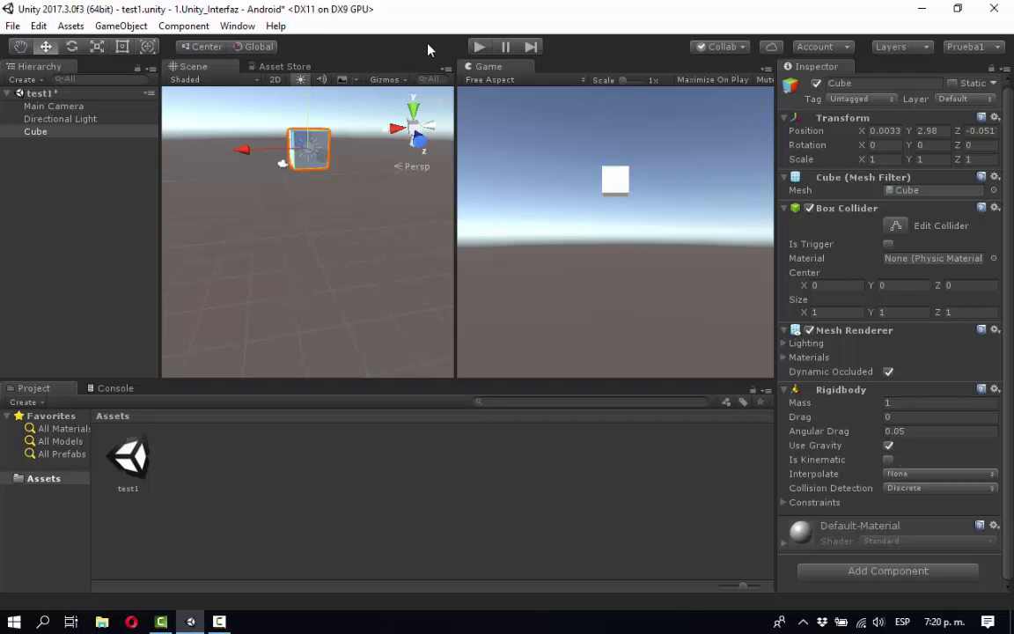
click(478, 47)
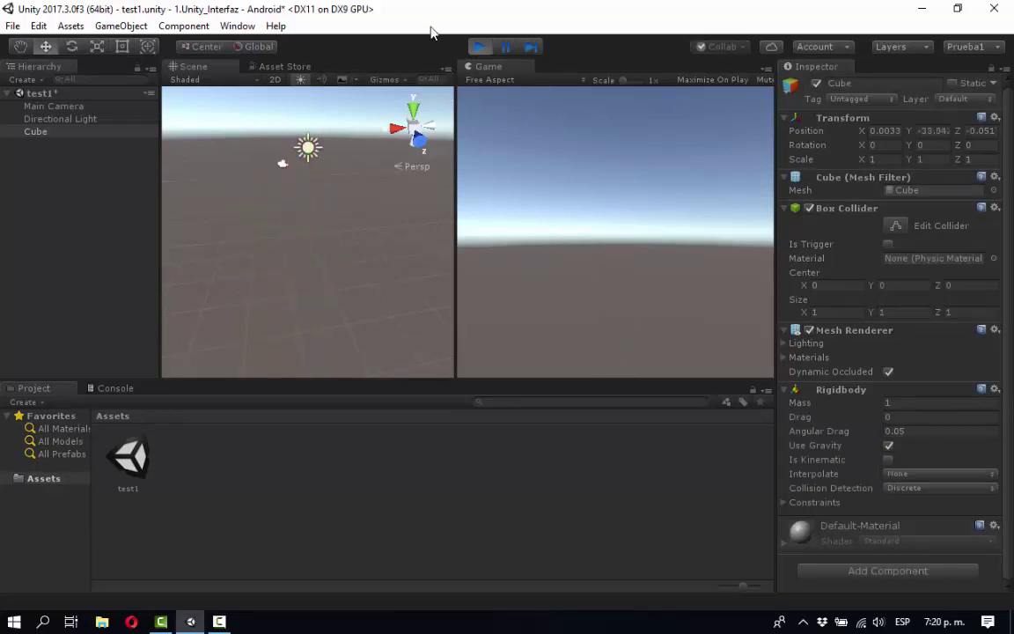
click(479, 48)
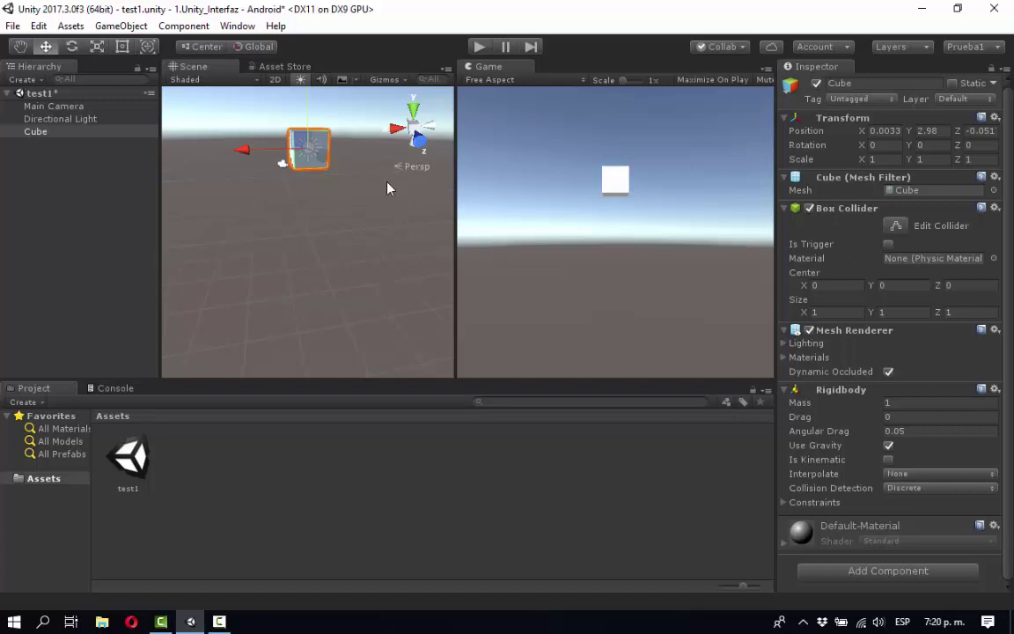
Step: Save the test1 scene, remove the Rigidbody component from the cube, and save the scene again
click(13, 26)
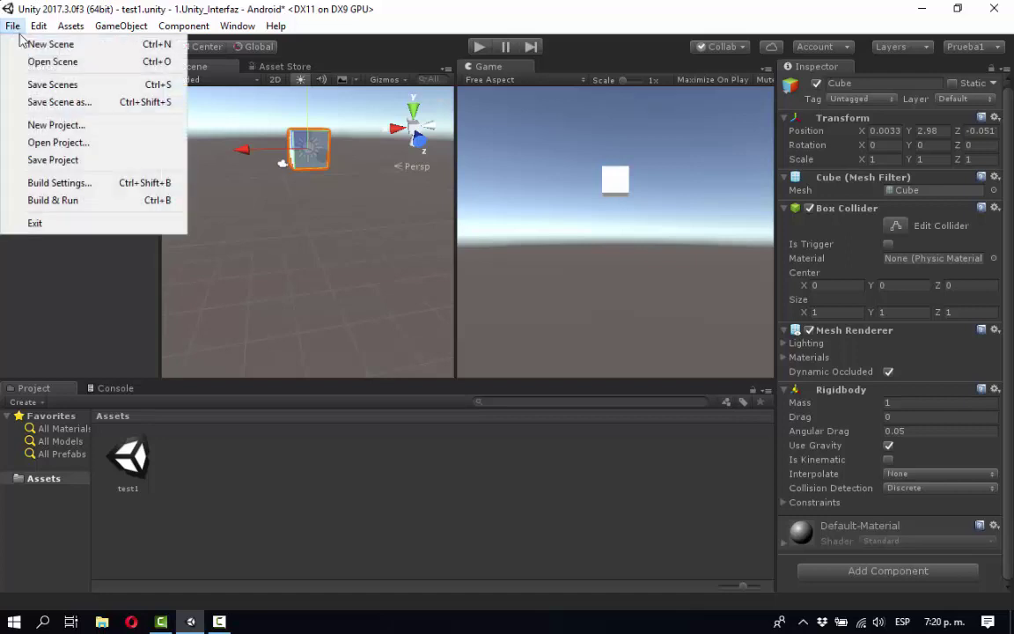
click(50, 85)
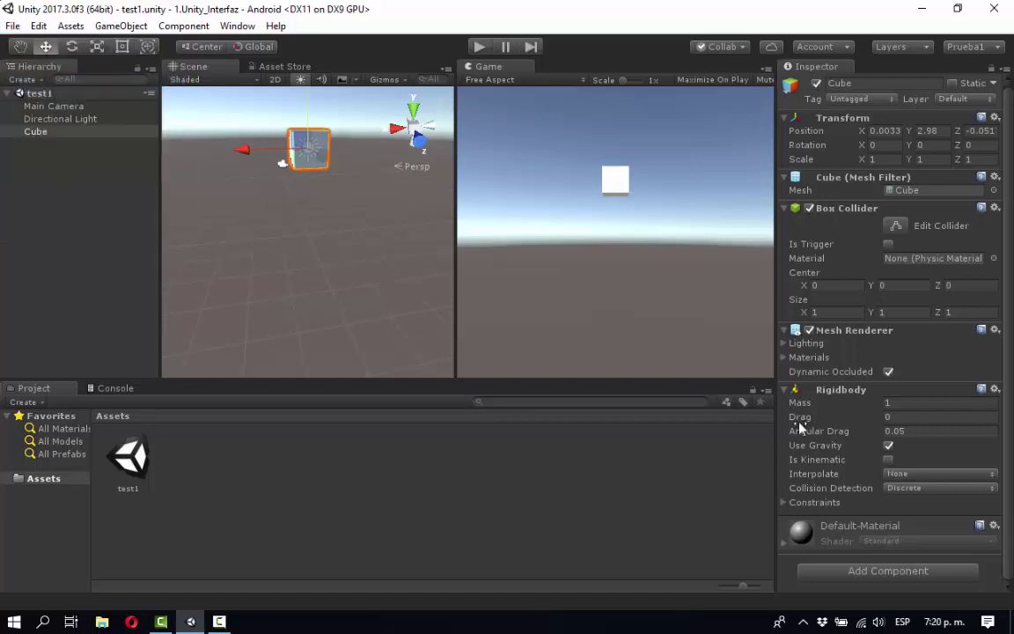
right_click(834, 390)
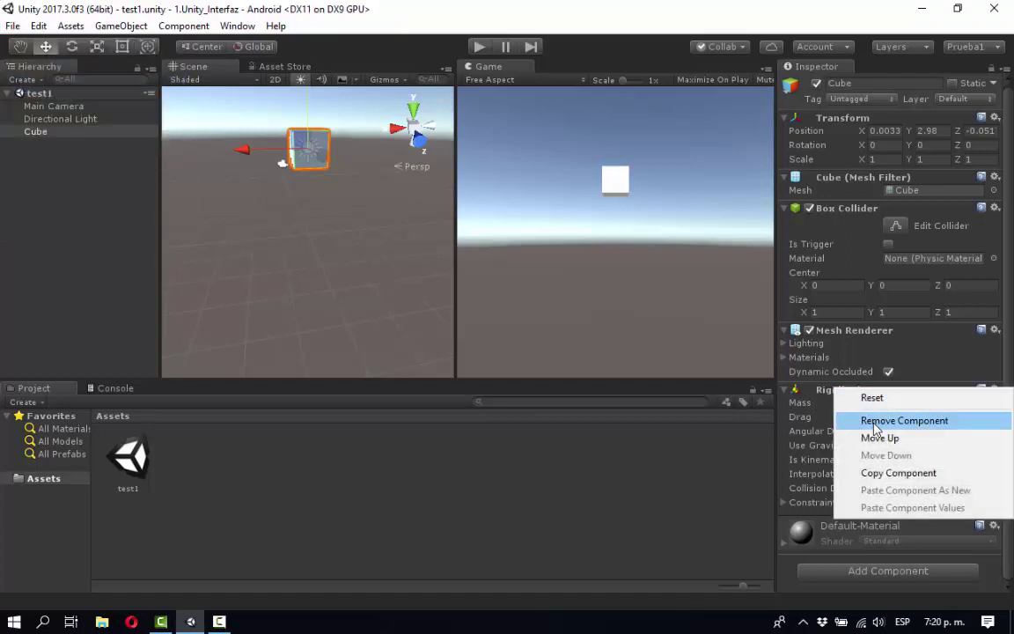
click(877, 422)
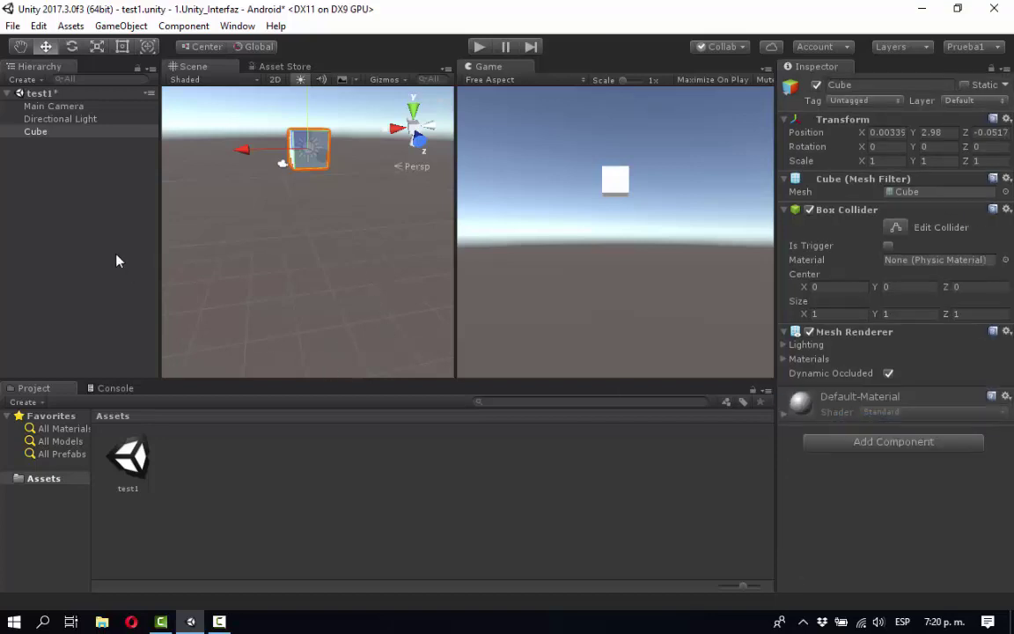
key(ctrl+s)
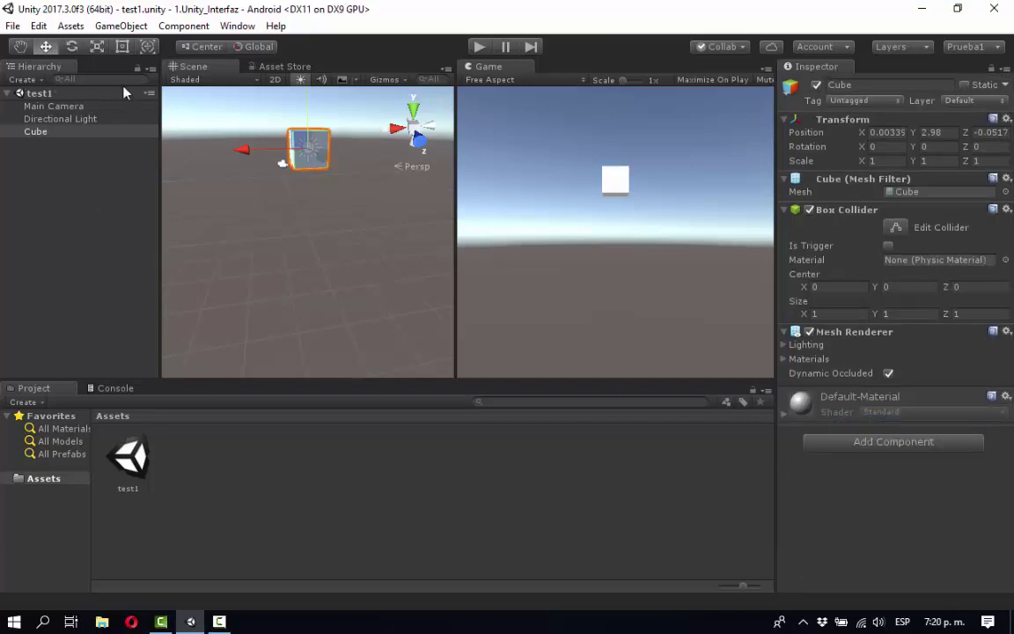
Step: Open the Animator window, detach it from the docked layout as a floating window, and close it
click(236, 26)
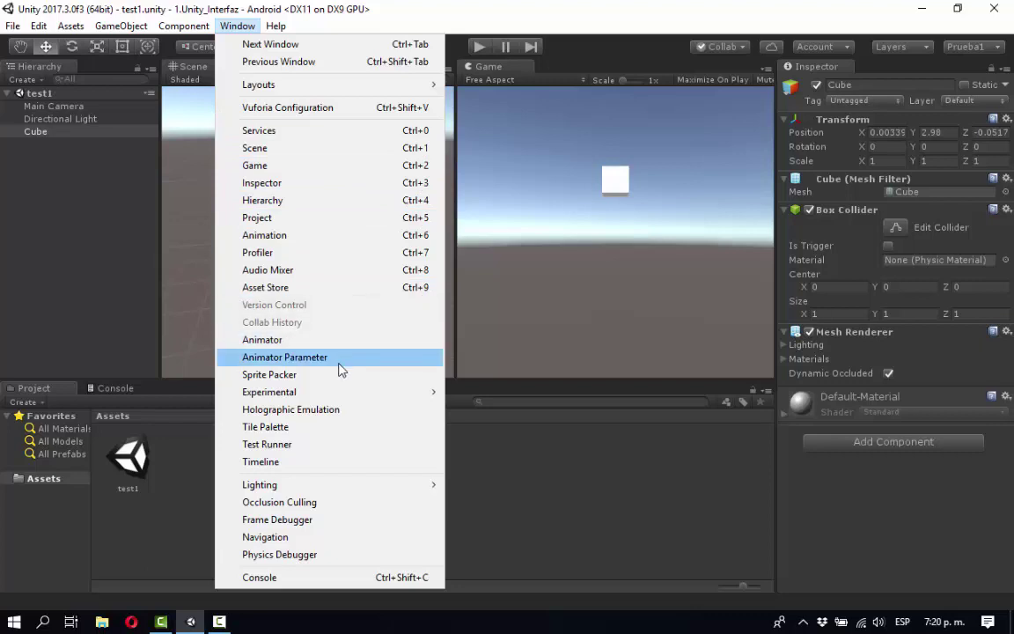
mouse_move(334, 396)
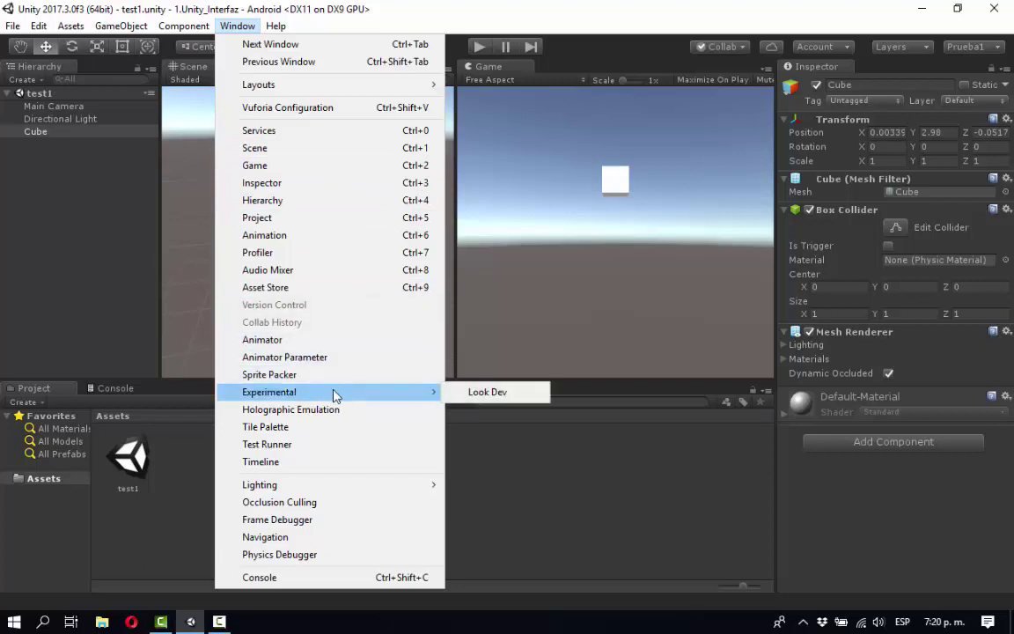
click(310, 341)
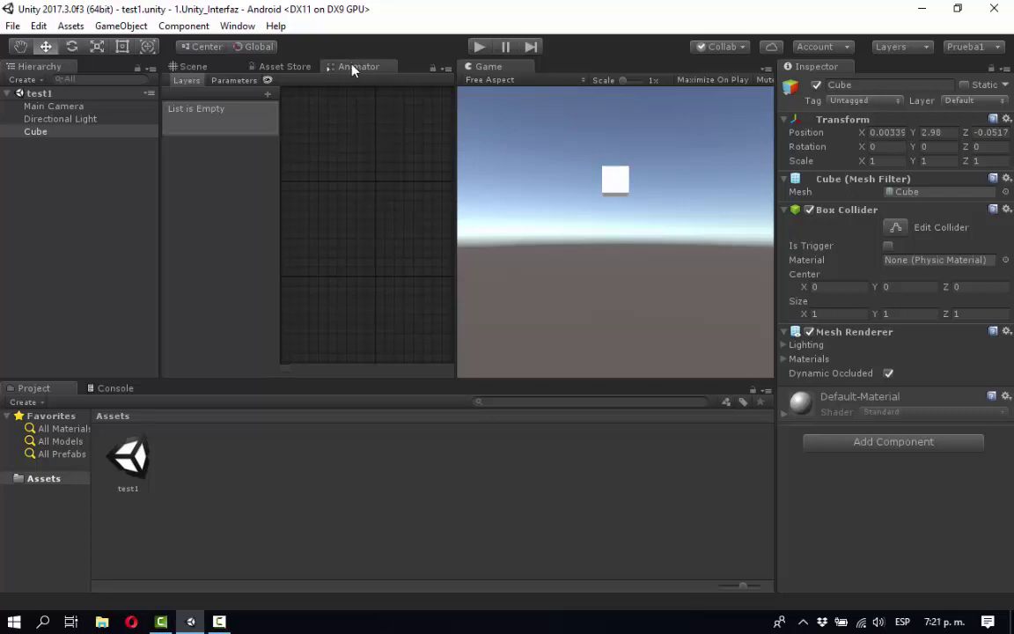
drag(355, 71, 348, 137)
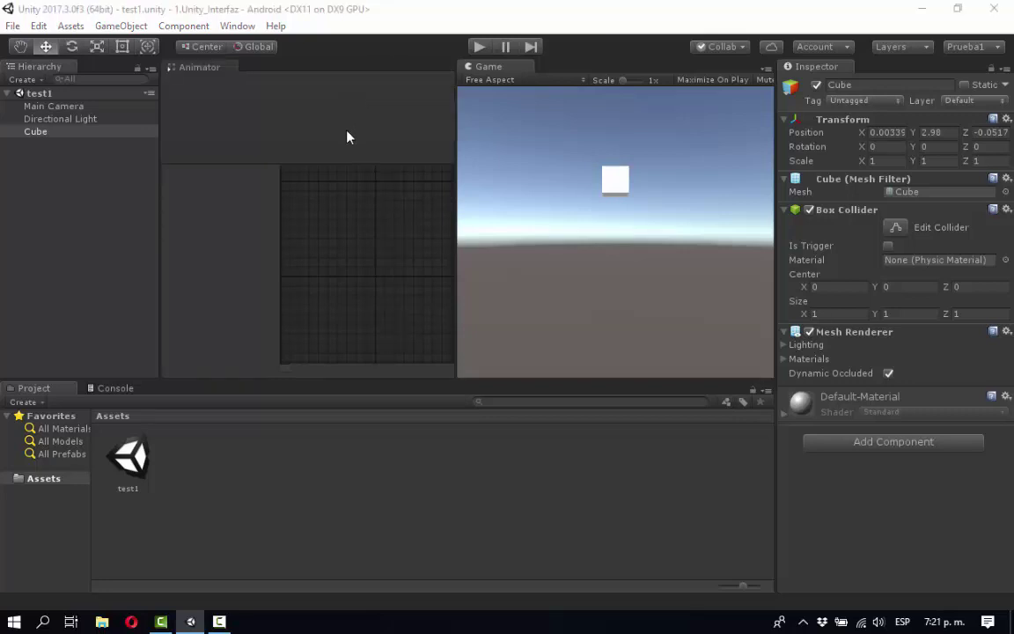
drag(359, 186, 321, 273)
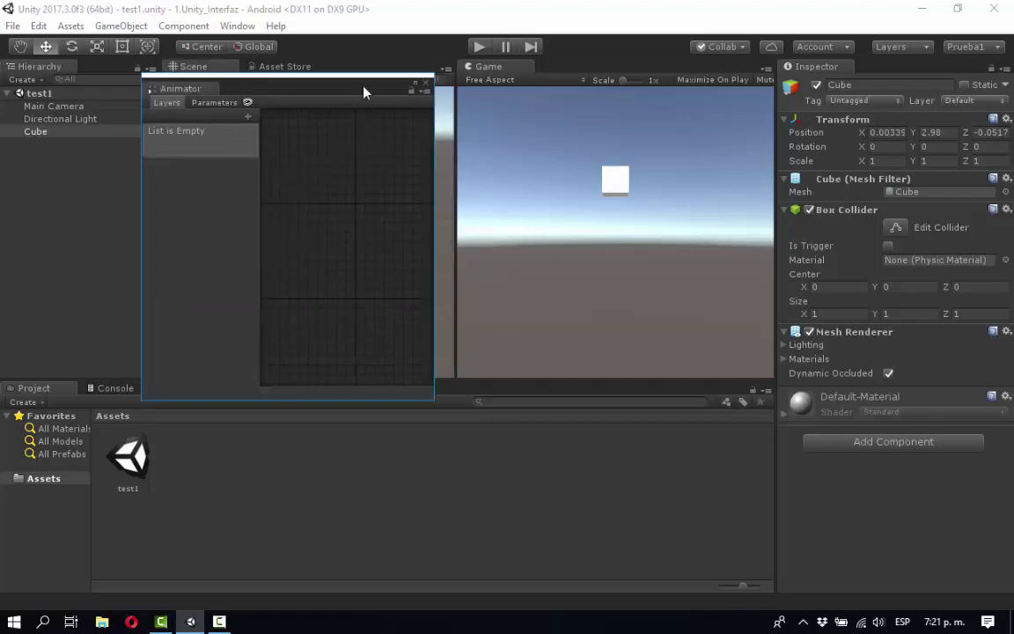
drag(377, 101, 438, 201)
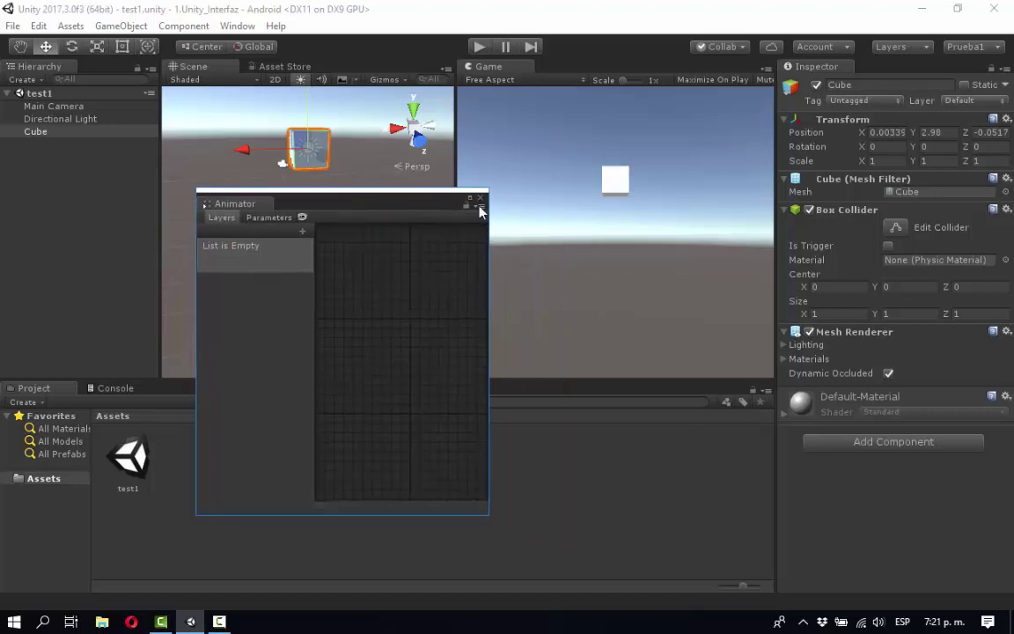
click(479, 200)
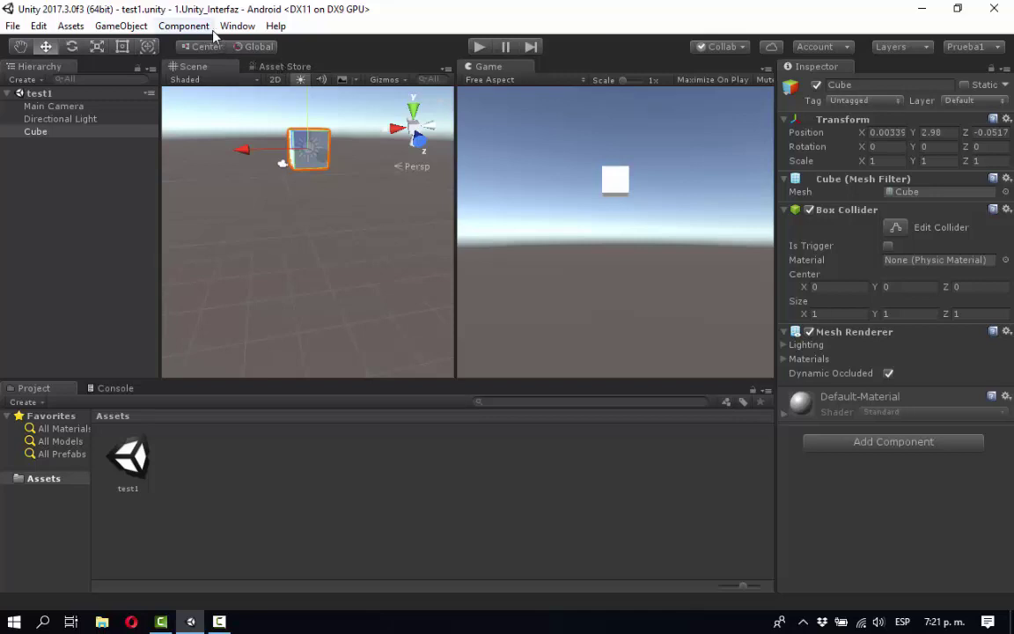
Step: Open Unity's Scripting Reference in Opera Internet Browser, making it the default application for .html files
click(245, 29)
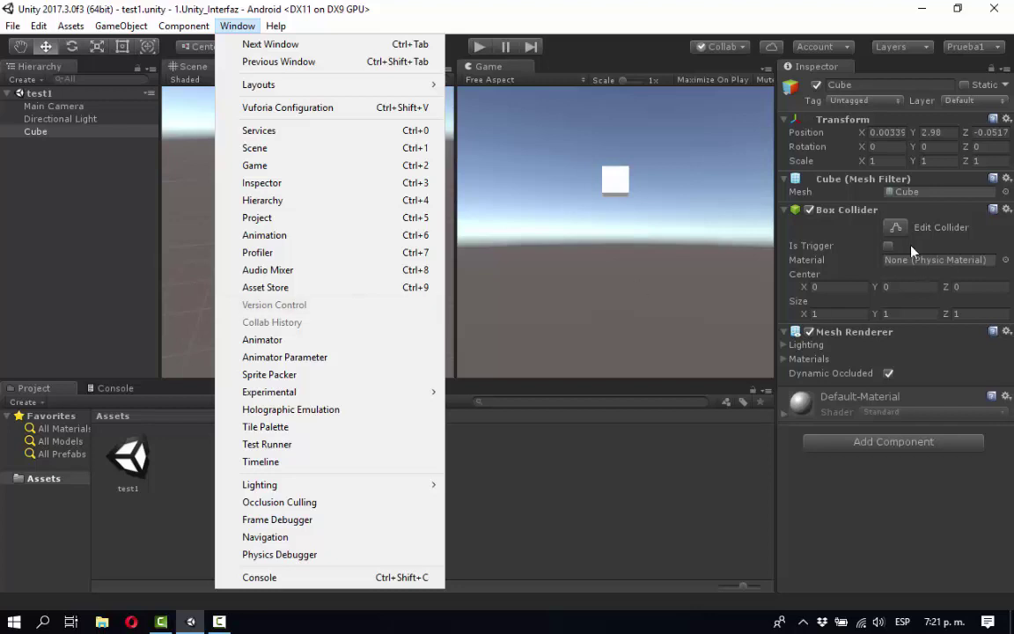
mouse_move(275, 29)
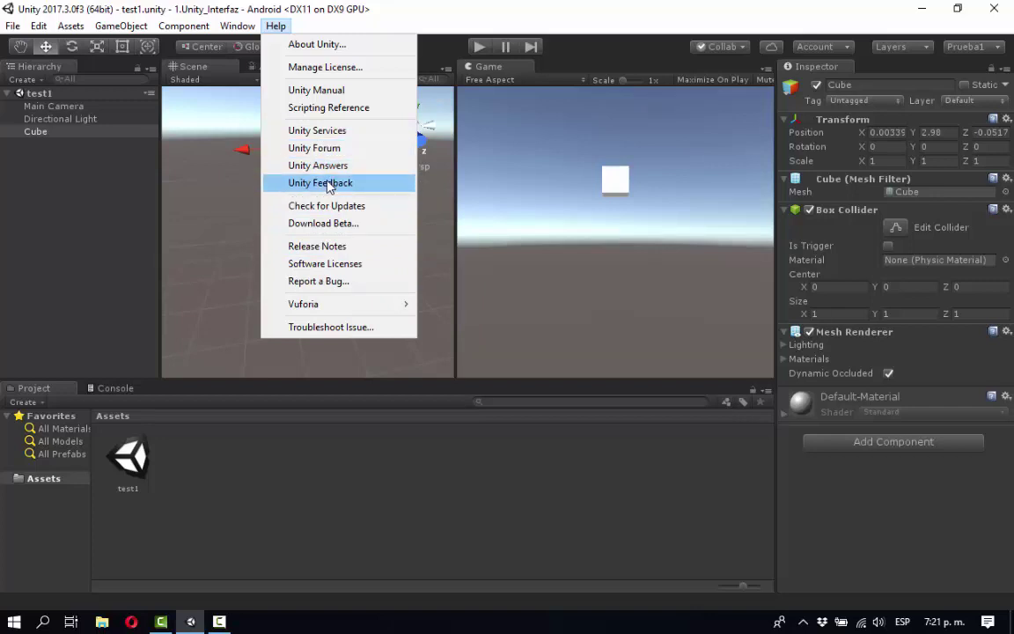
click(308, 110)
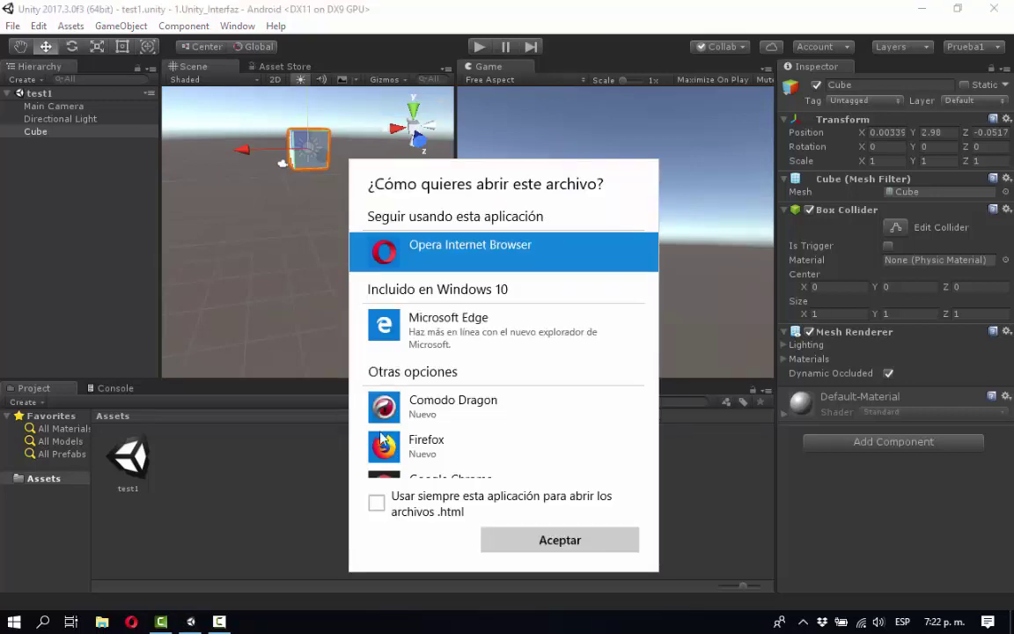
click(377, 507)
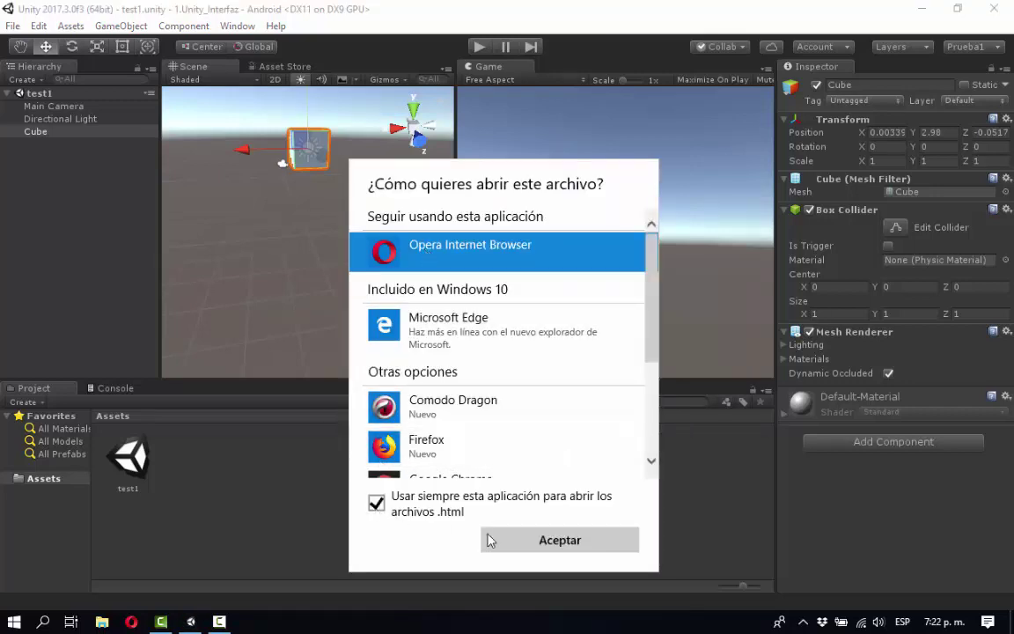
click(550, 542)
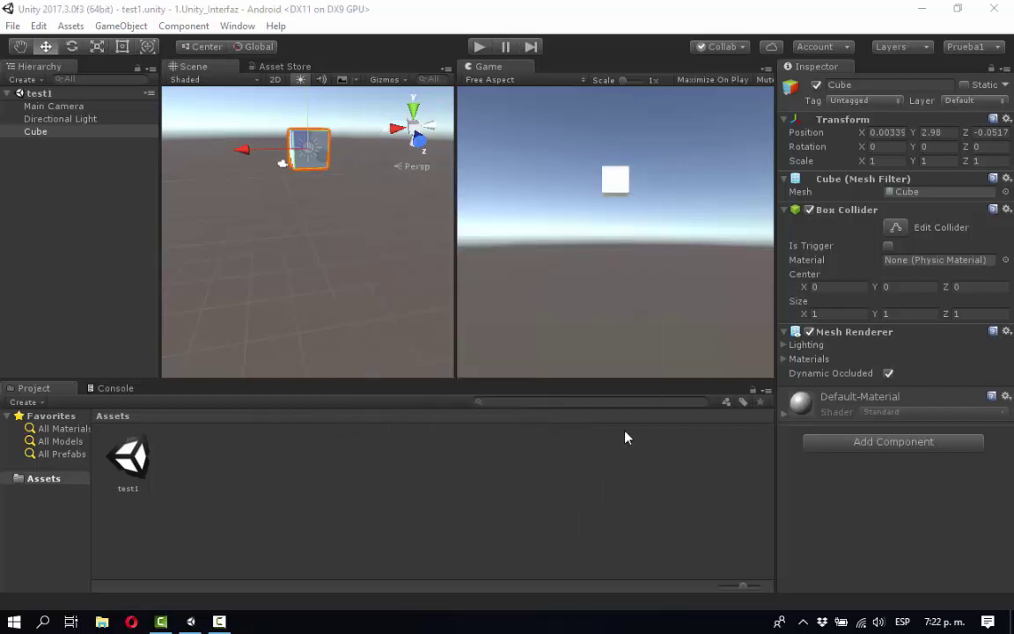
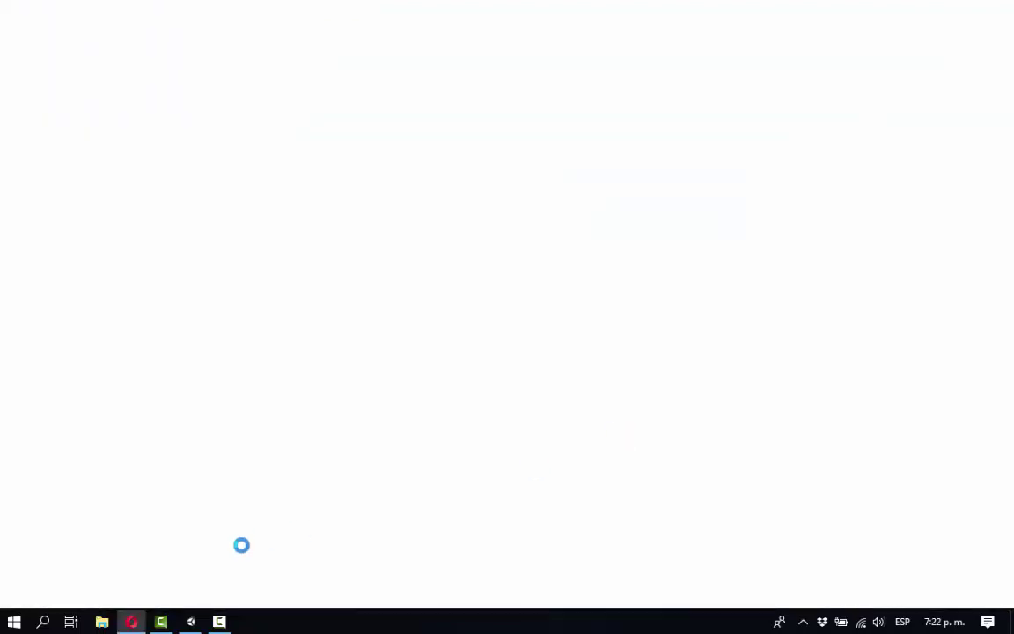
Step: Check the Scripting Reference page in the Opera browser and return to Unity
mouse_move(200, 625)
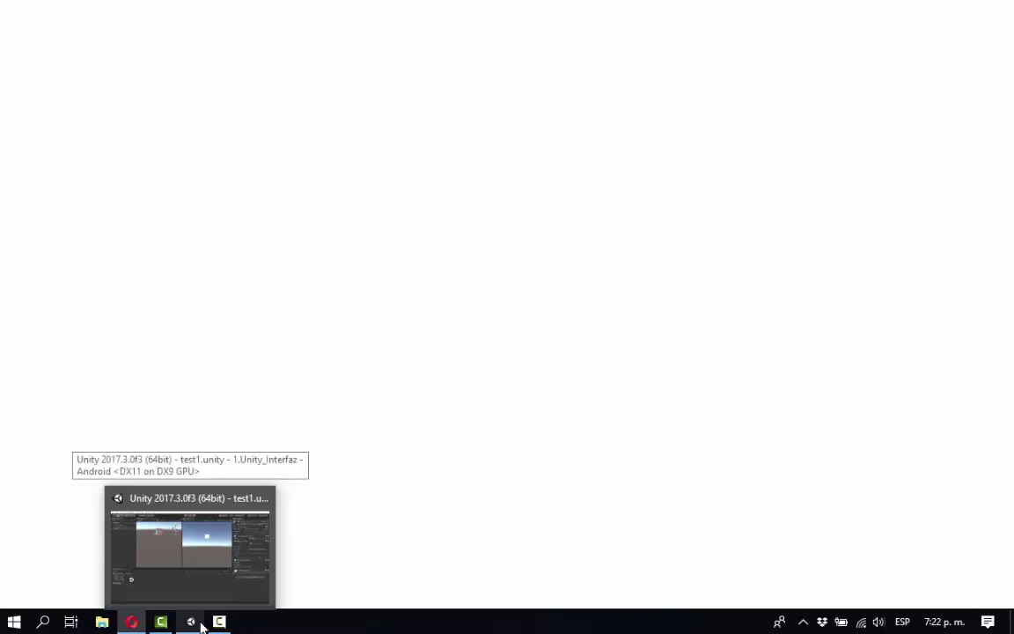
click(201, 625)
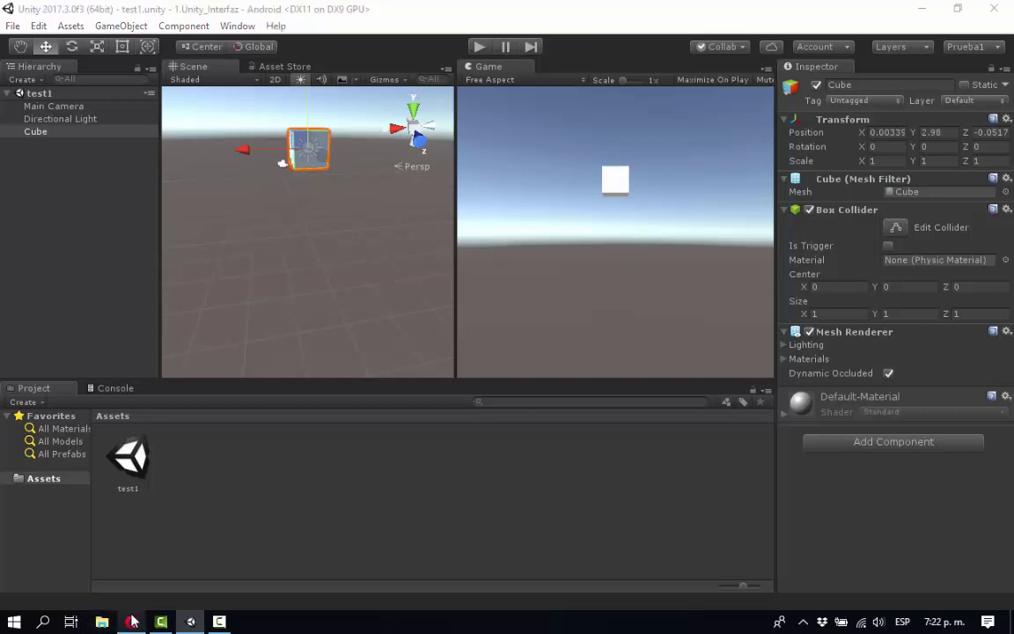
click(922, 9)
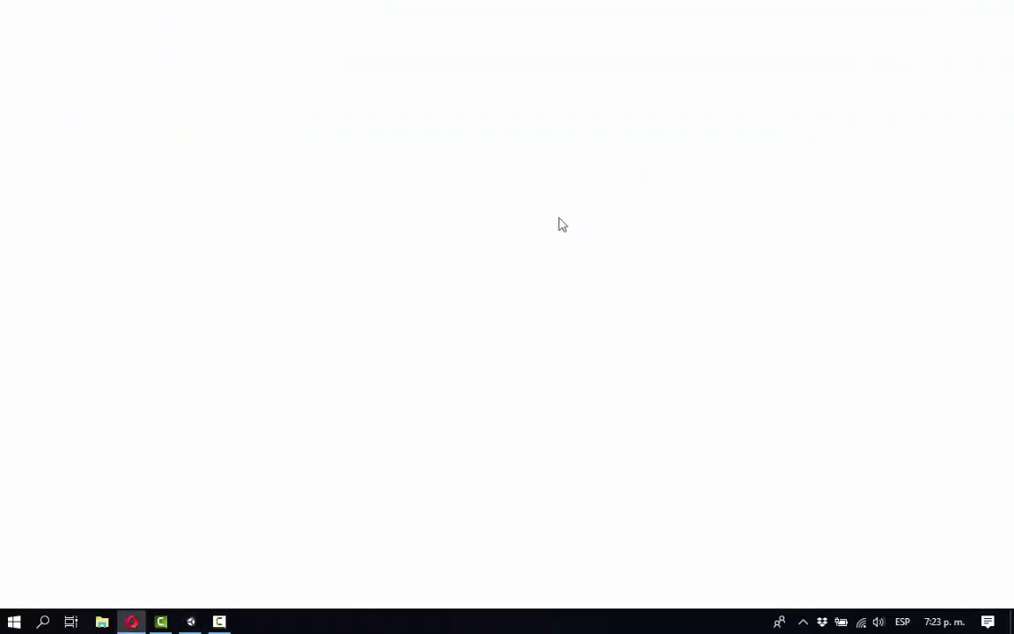
click(191, 622)
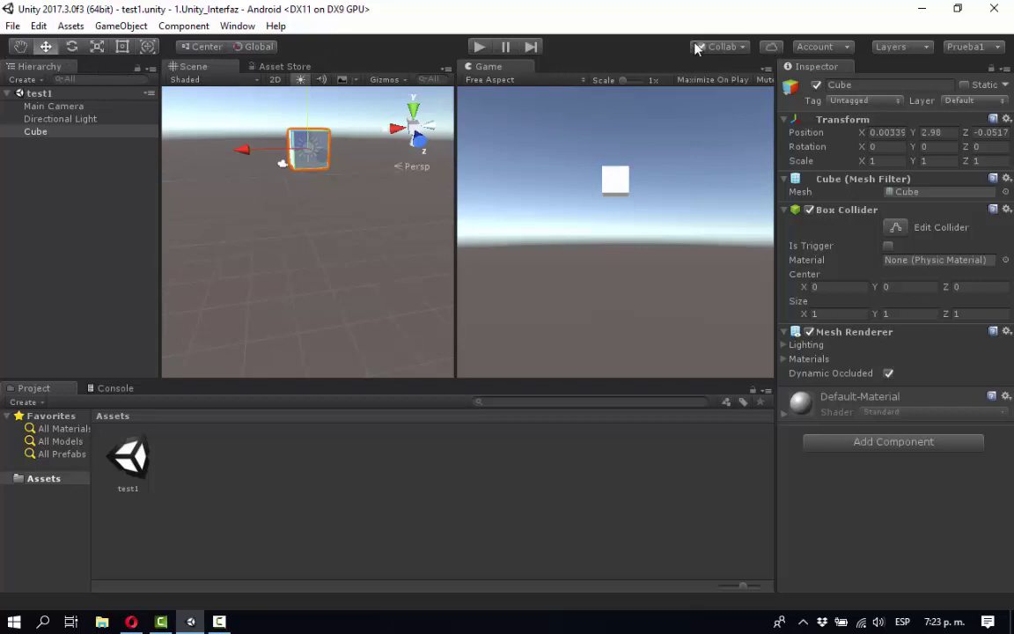
Step: Shift the cube slightly along the X axis to a position of about -0.04 with the Move tool
click(21, 47)
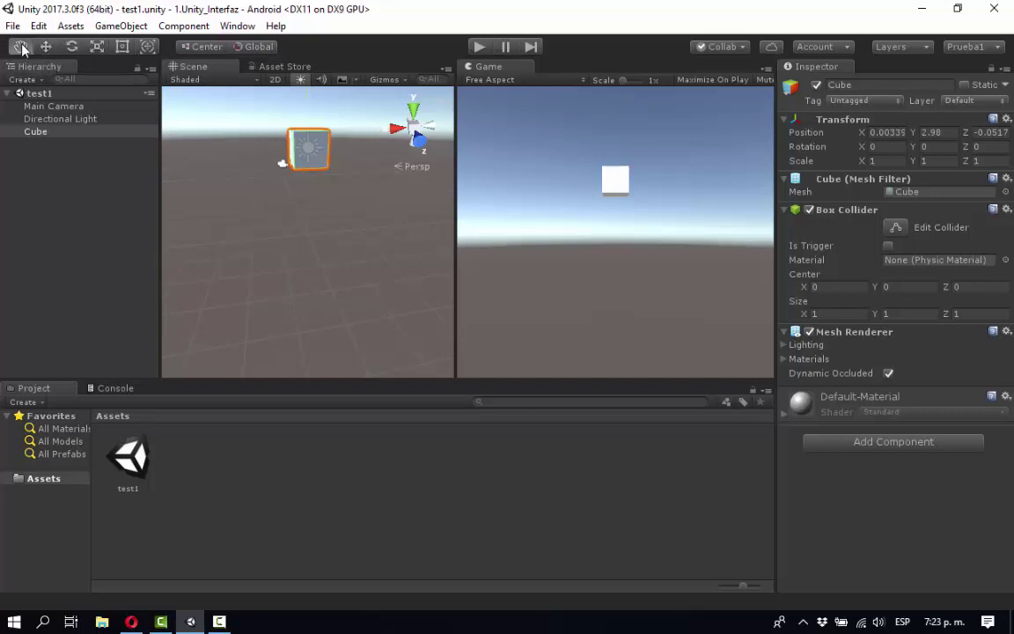
drag(288, 163, 273, 203)
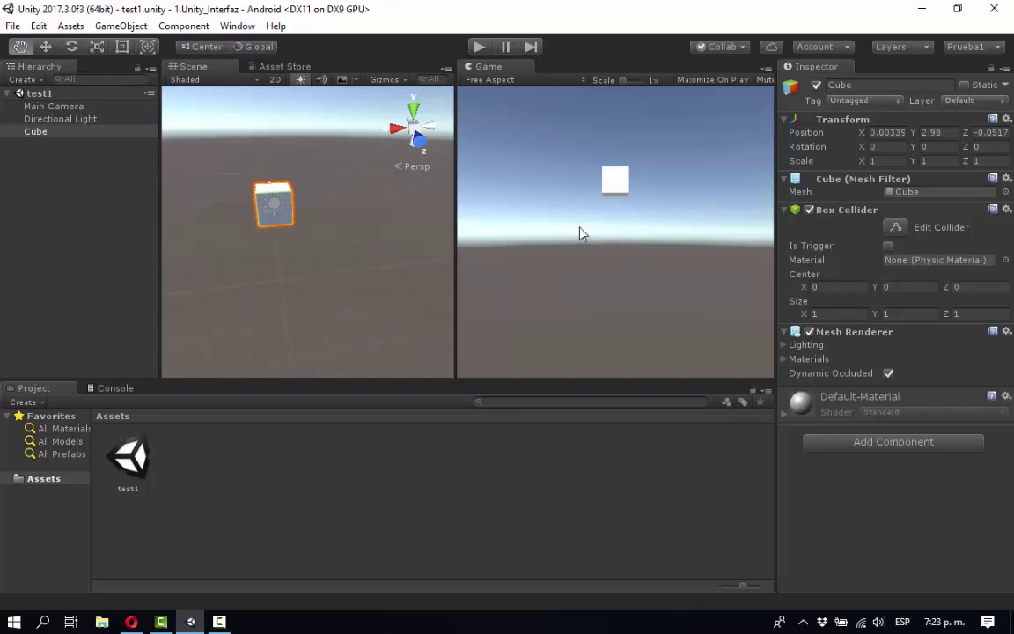
drag(281, 197, 279, 195)
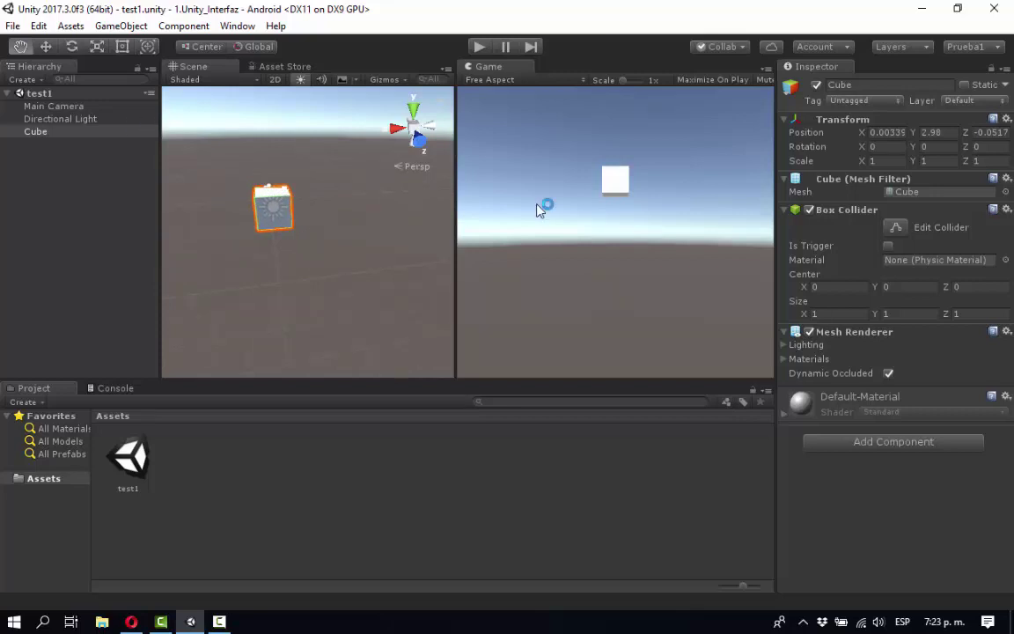
click(46, 46)
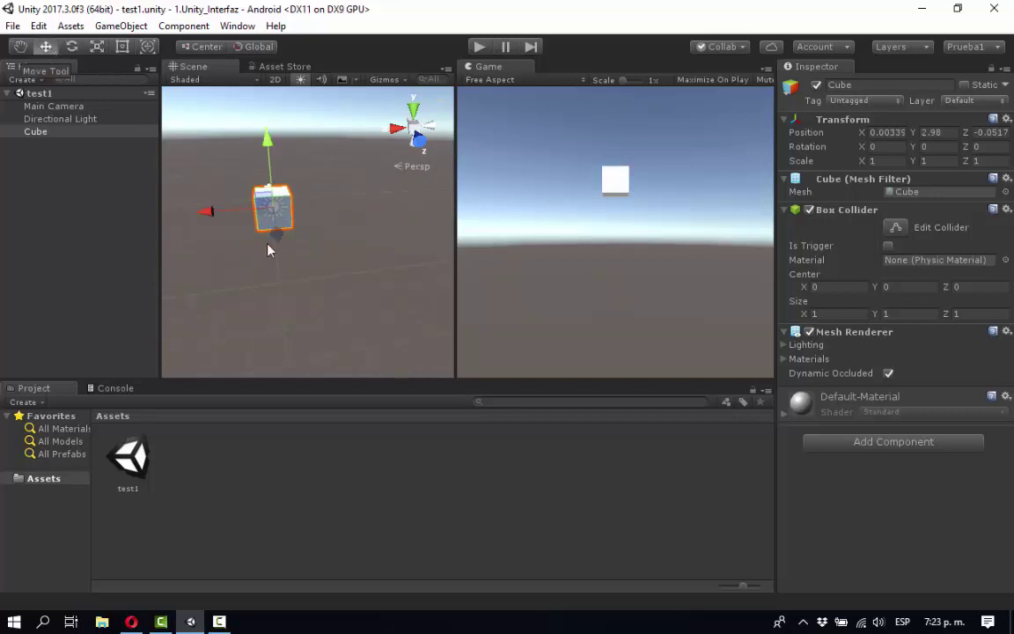
mouse_move(204, 213)
mouse_down()
mouse_move(269, 210)
mouse_move(202, 215)
mouse_up()
Step: Rotate the cube to about -20° around the Y axis and scale it uniformly to about 1.78
click(73, 46)
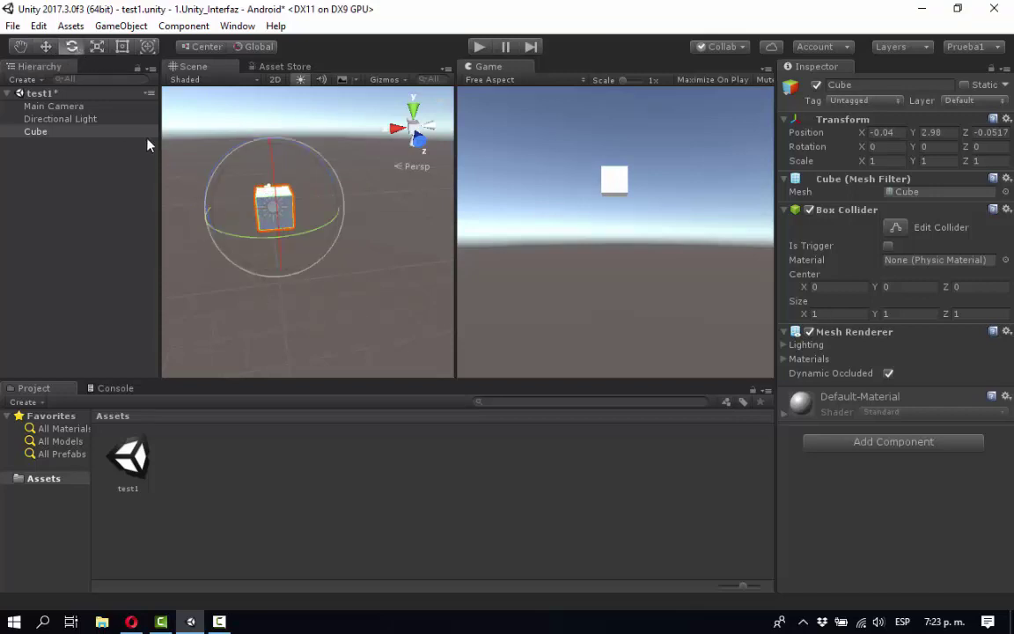
drag(261, 236, 315, 256)
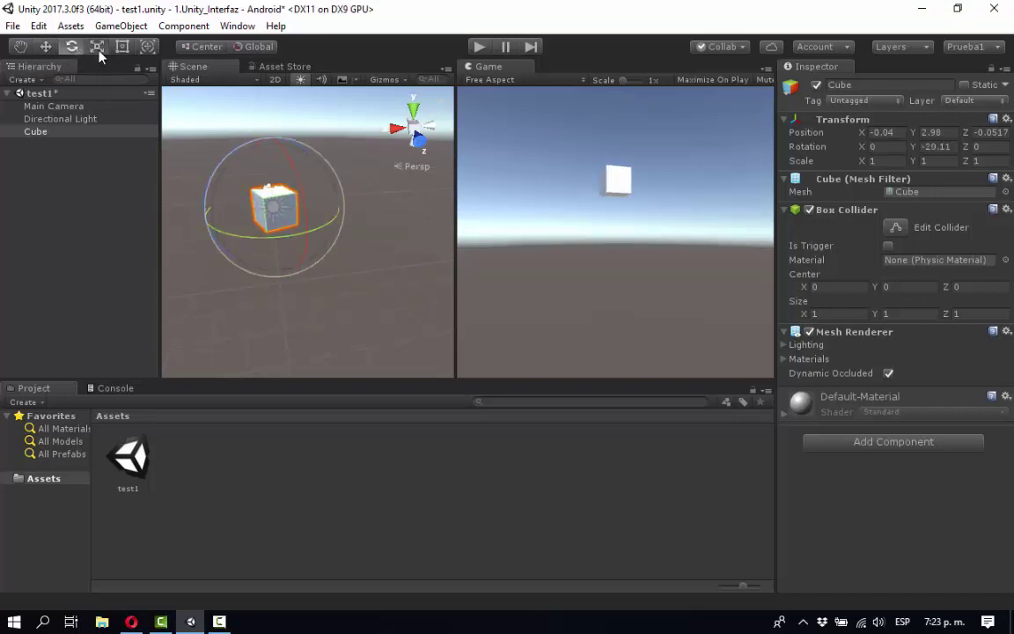
click(97, 46)
drag(282, 212, 319, 204)
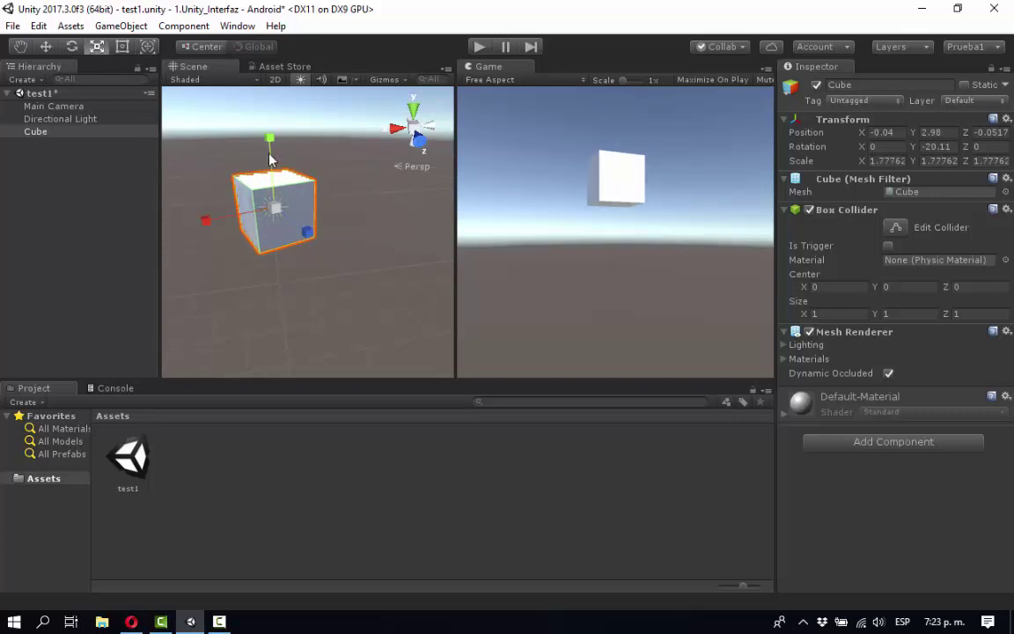
Step: Stretch the cube's X and Y scale to about 2.12 with Rect, and use Transform for Y rotation about -57° and X scale about 1.52
click(122, 46)
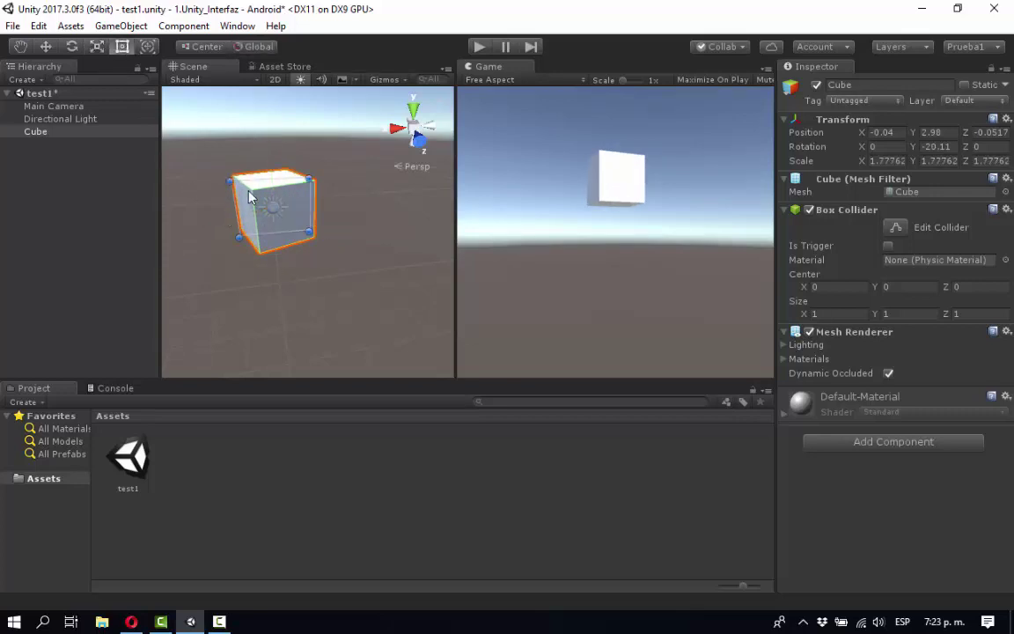
drag(233, 183, 212, 168)
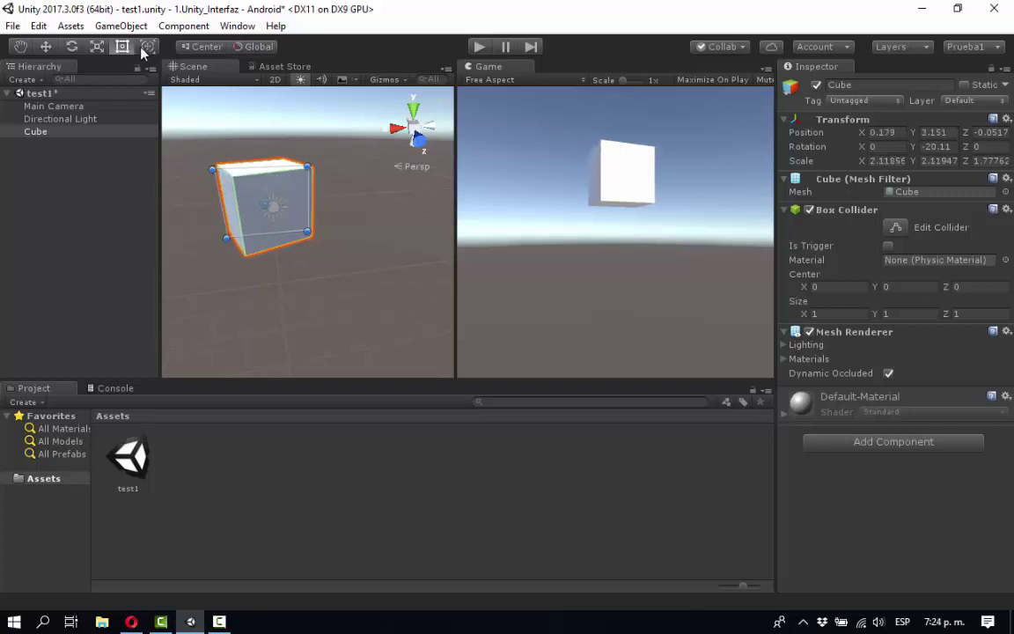
click(148, 46)
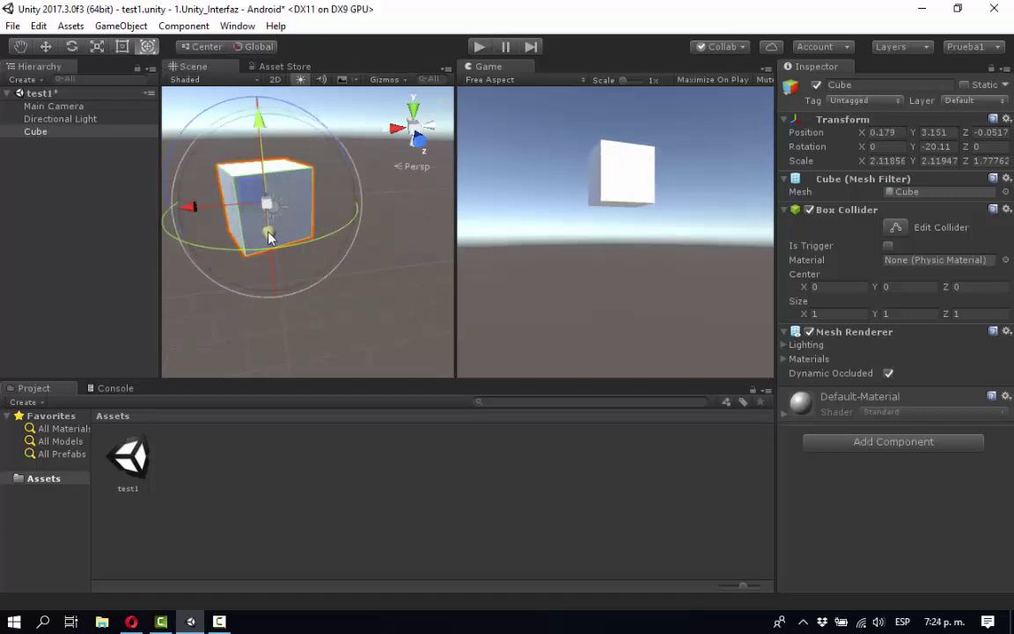
drag(269, 236, 444, 209)
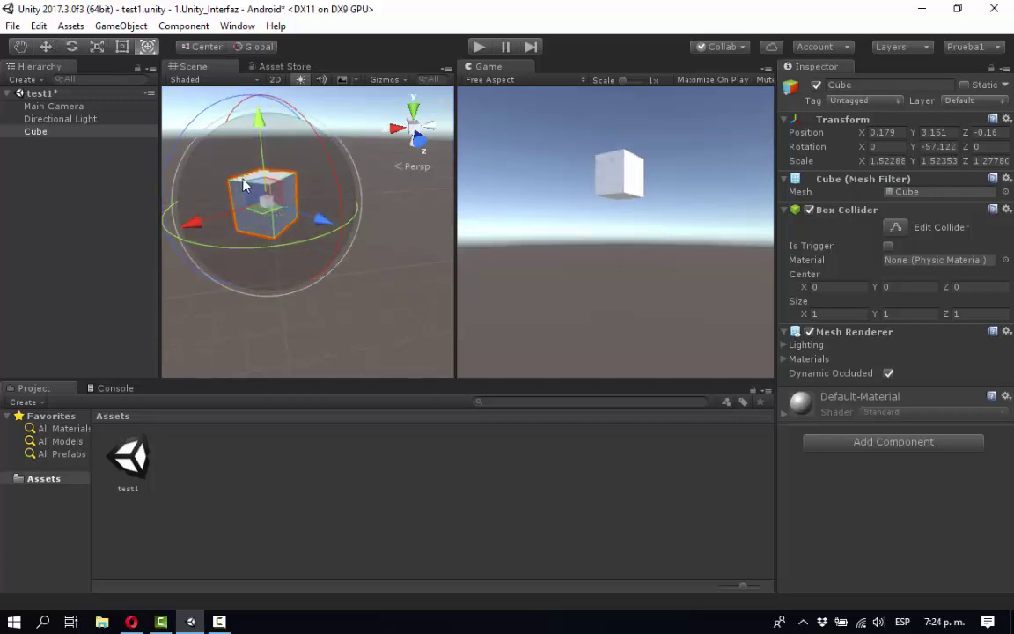
Step: Switch in turn through the Move, Rotate and Scale tools on the selected cube
key(w)
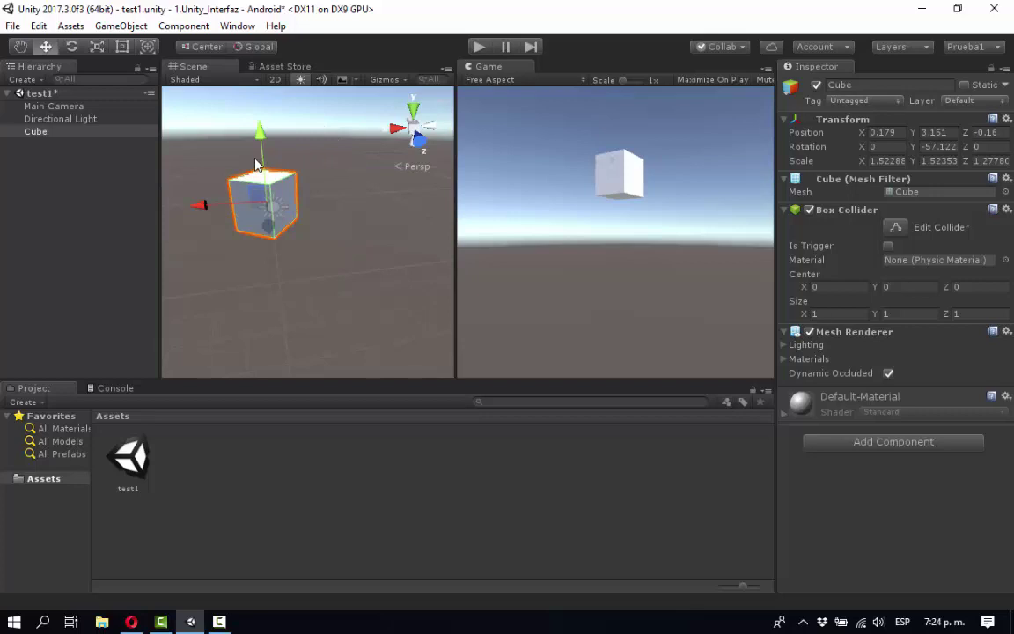
key(e)
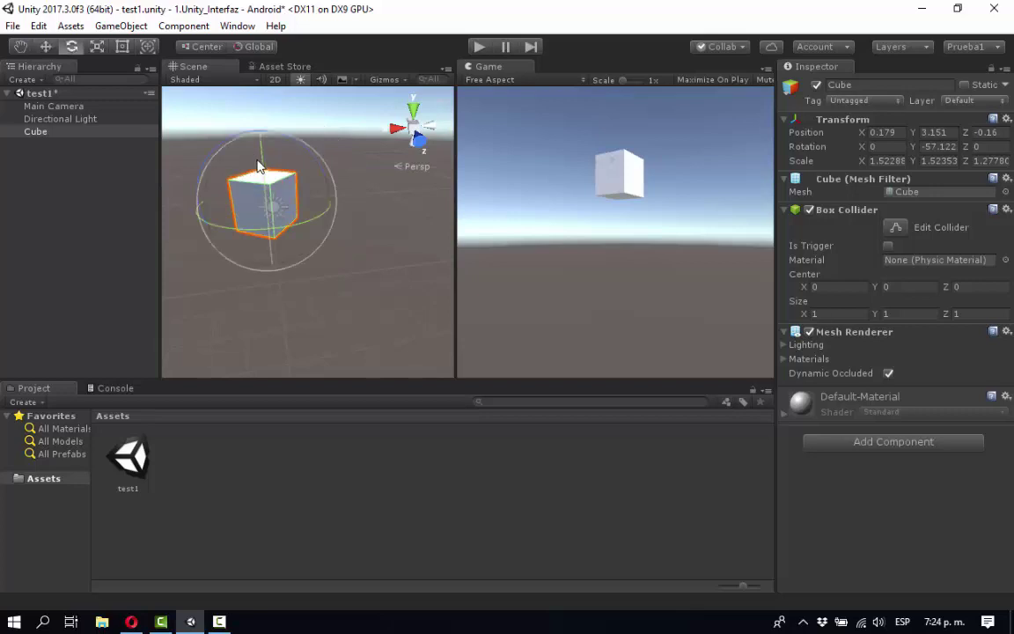
key(r)
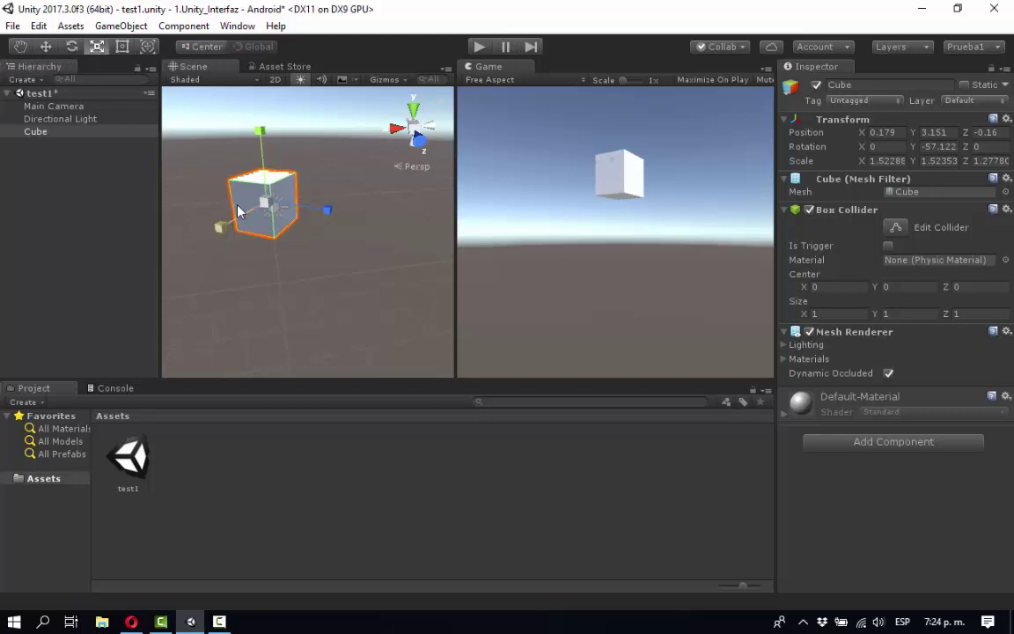
Step: Pan the Scene view with the Hand tool, activate the Move tool and orbit around the cube
click(19, 46)
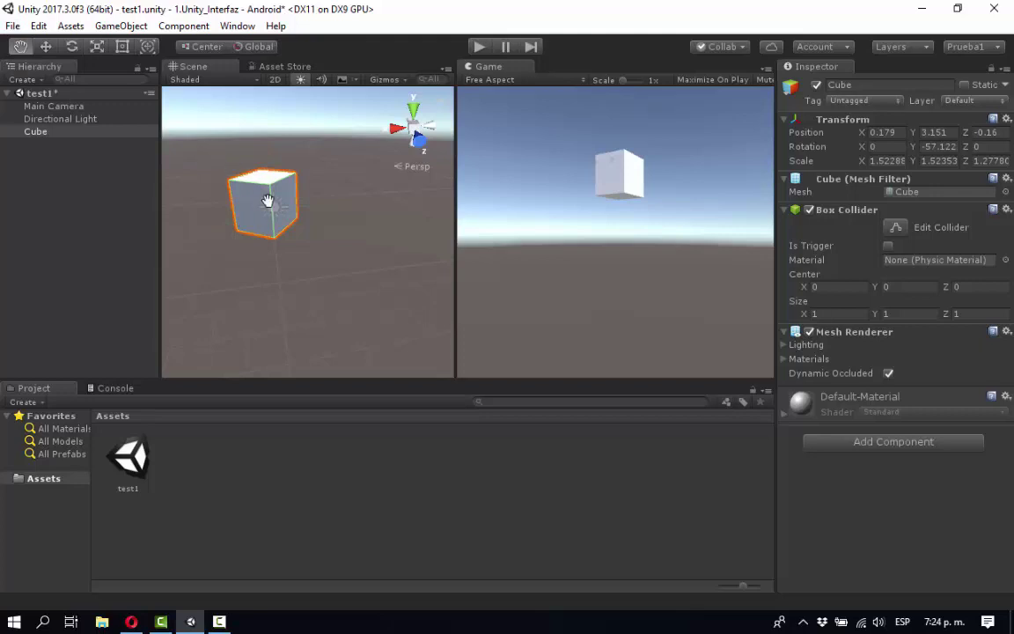
drag(268, 200, 297, 225)
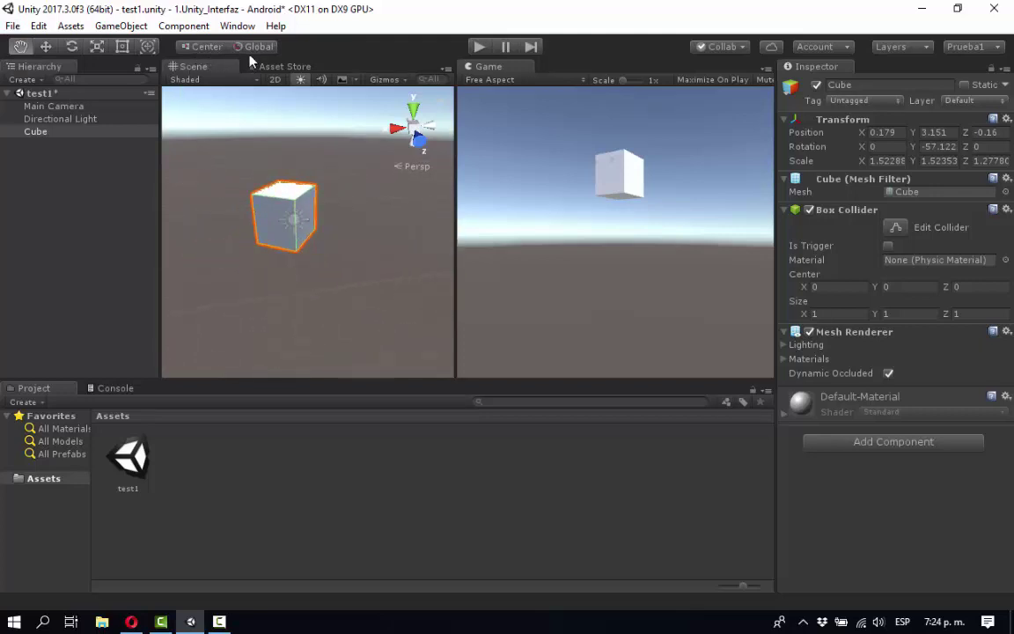
click(46, 46)
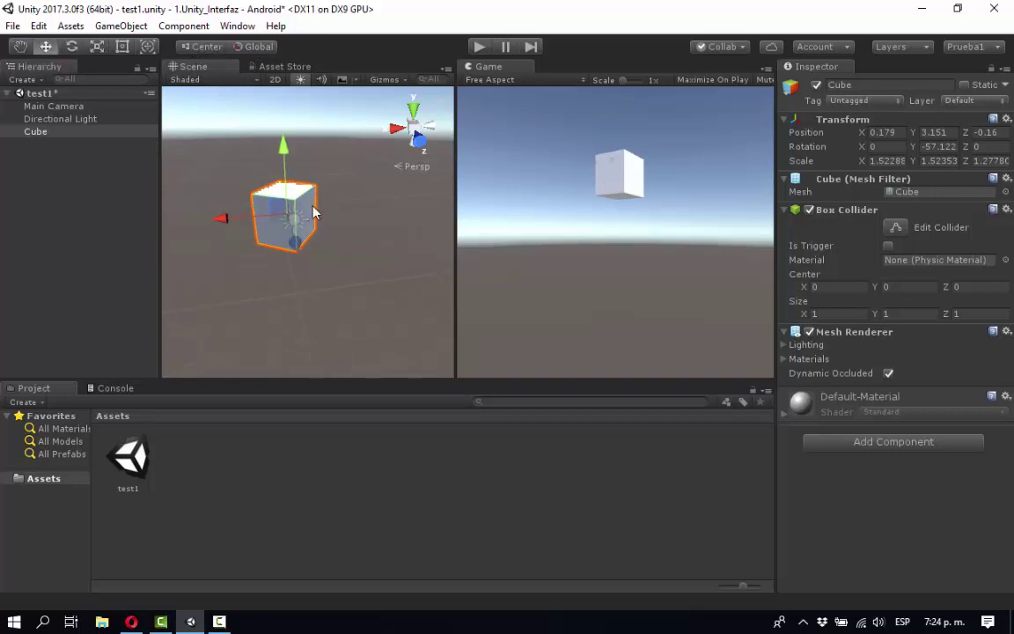
key(alt)
alt+drag(319, 188, 283, 229)
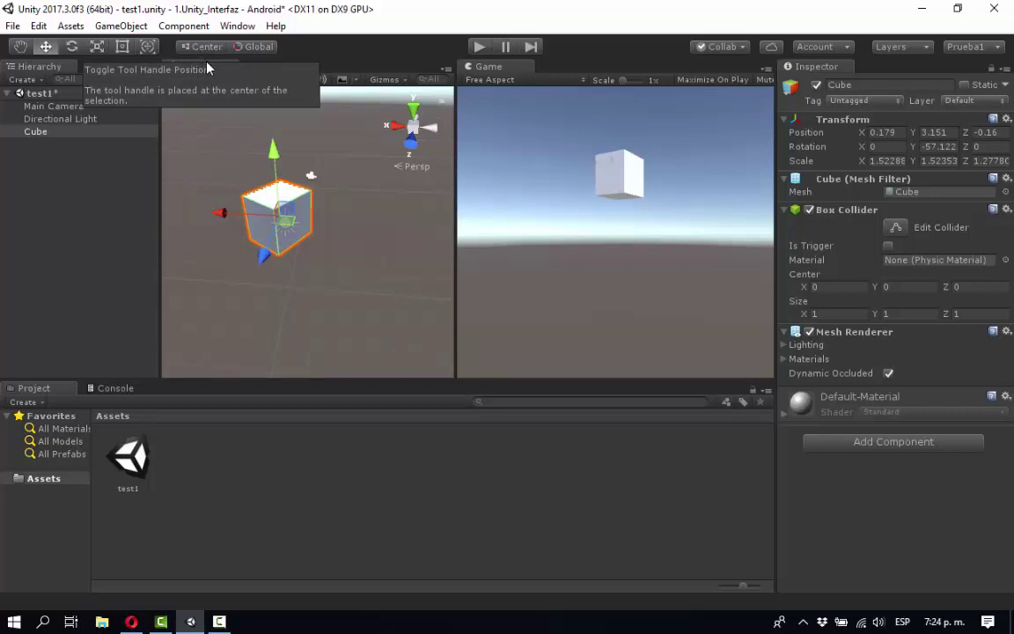
Step: Duplicate the cube, place the two cubes along X at about -0.18 and -3.77, and select both
click(183, 46)
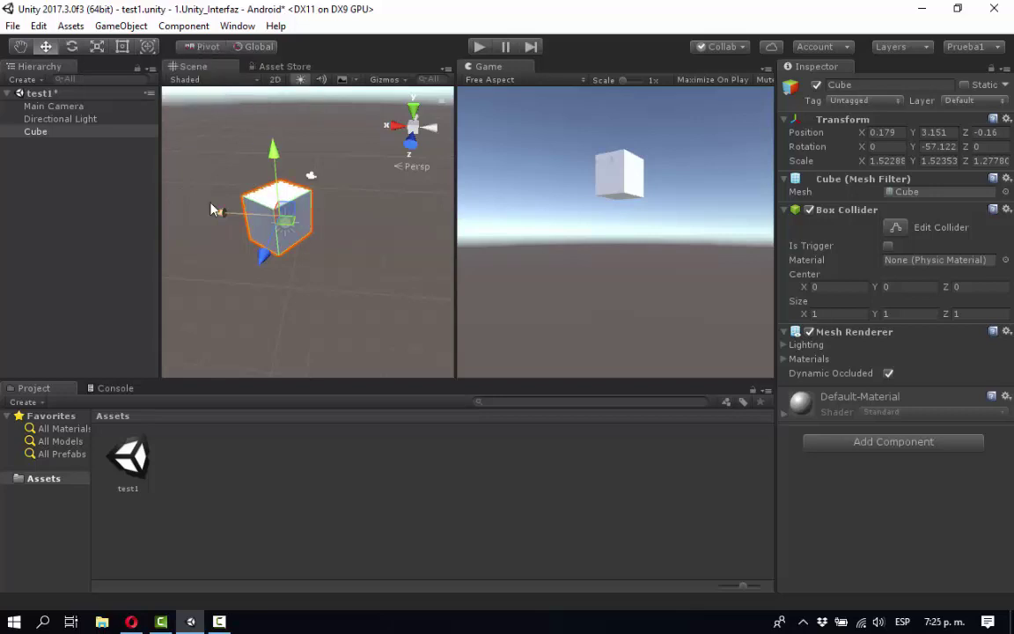
click(208, 49)
drag(221, 212, 343, 236)
key(ctrl+d)
shift+click(289, 216)
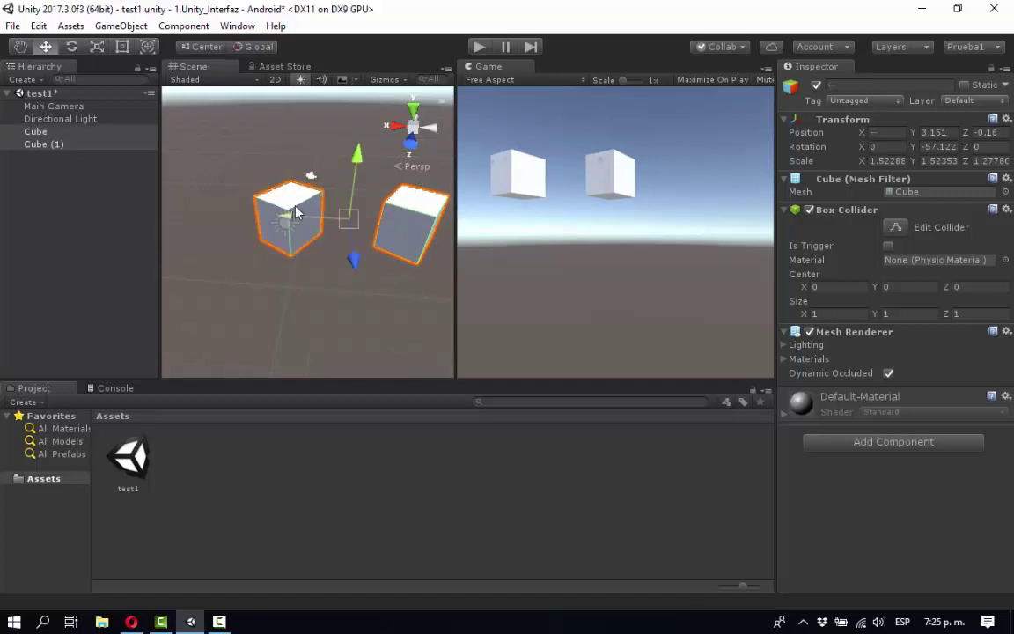
Step: Compare the Pivot and Center handle positions with both cubes selected, starting the selection from either cube
click(199, 47)
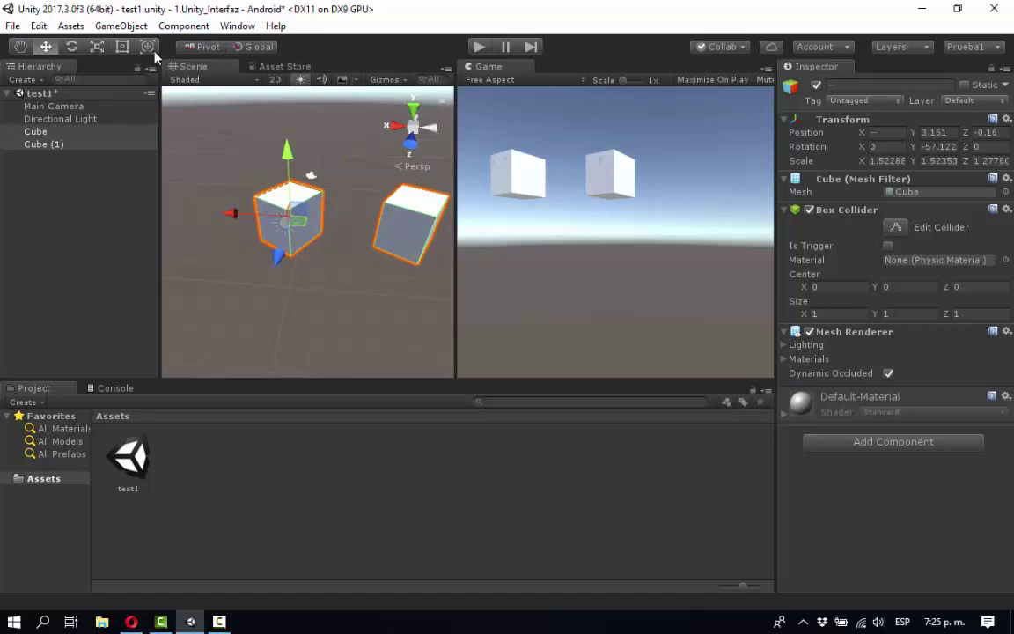
click(237, 189)
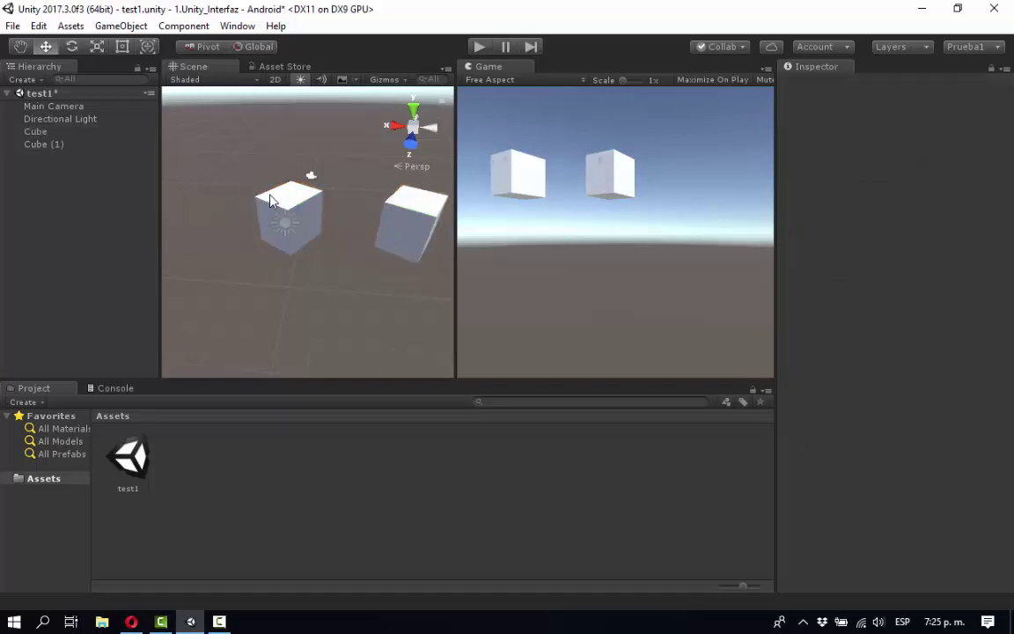
click(296, 202)
shift+click(361, 197)
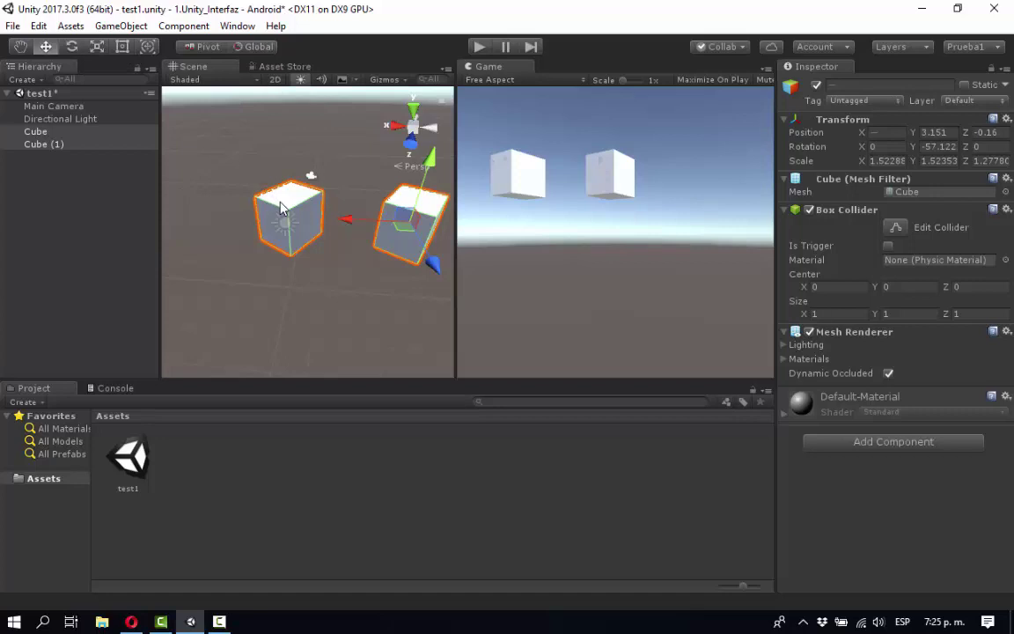
click(202, 47)
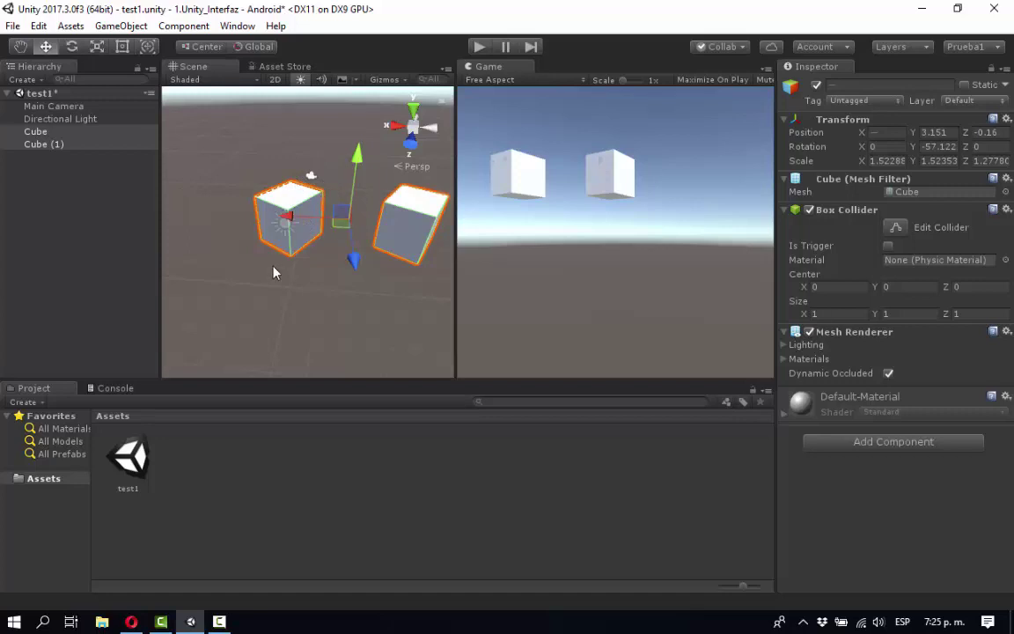
Step: Delete the duplicate Cube (1) from the scene
click(103, 260)
click(37, 144)
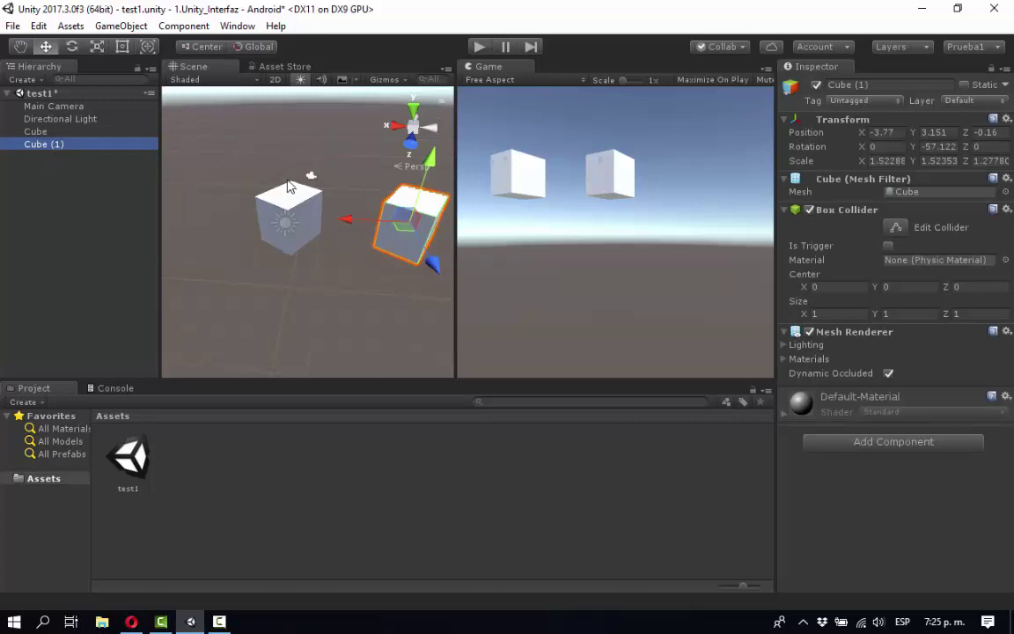
right_click(47, 148)
click(99, 206)
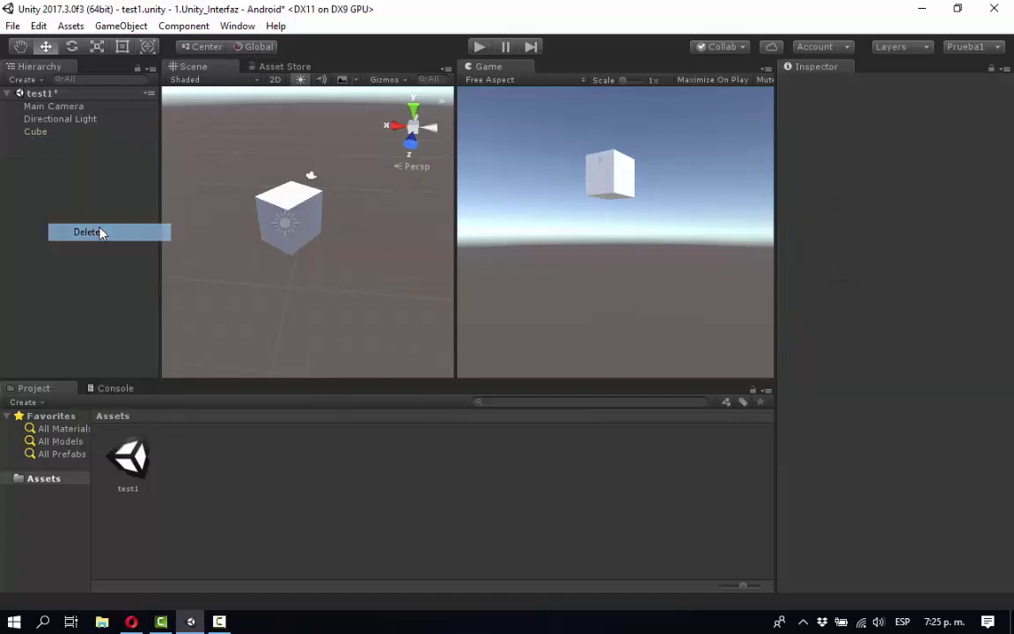
Step: Select the remaining cube, compare its Global and Local handle orientations from several angles, and set the handles to Local
click(269, 201)
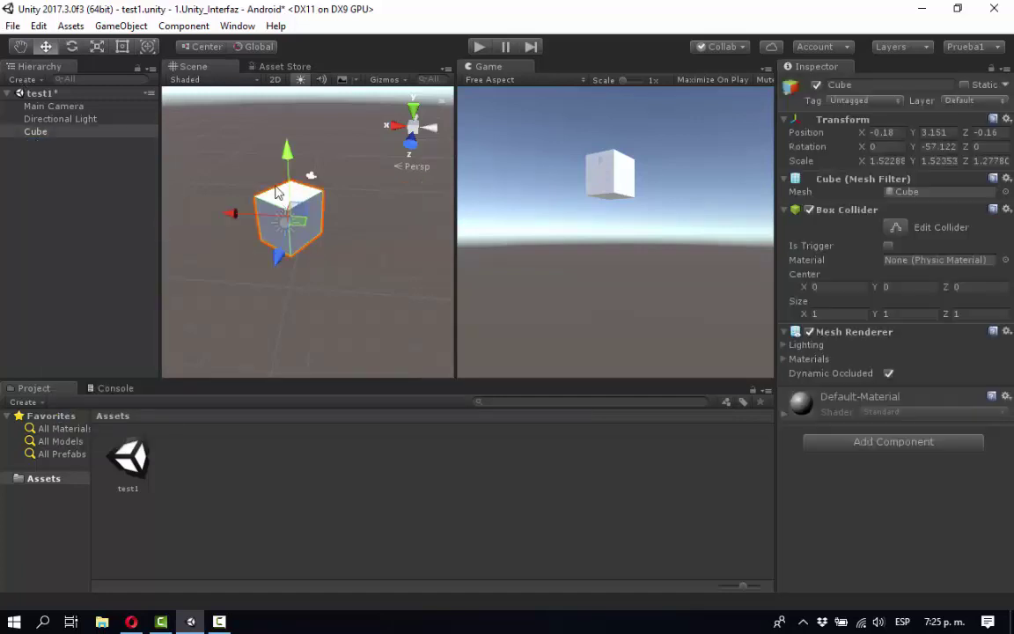
click(246, 49)
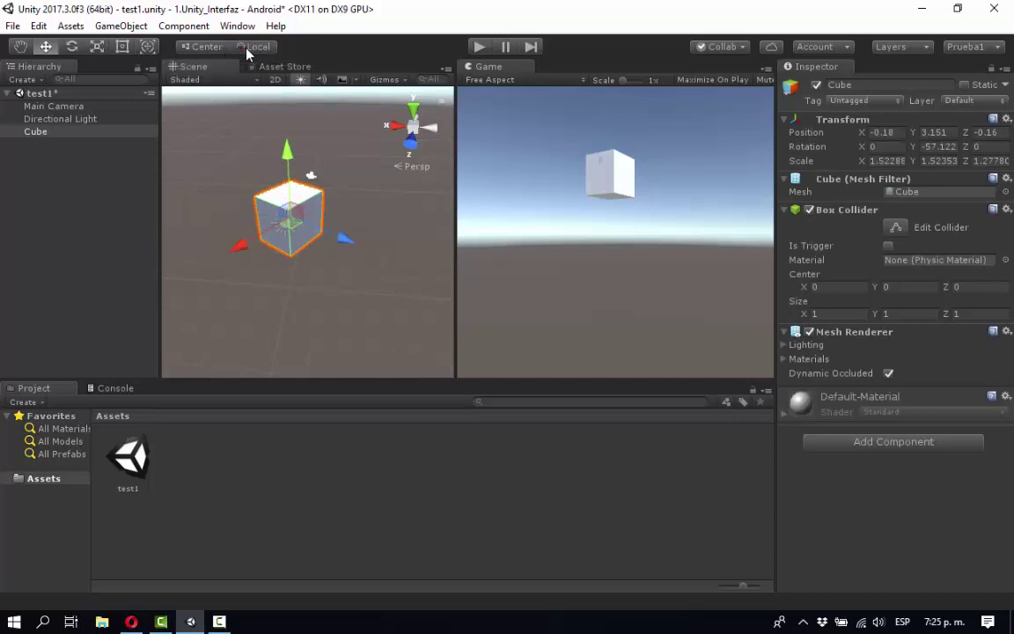
click(251, 47)
alt+drag(345, 235, 222, 237)
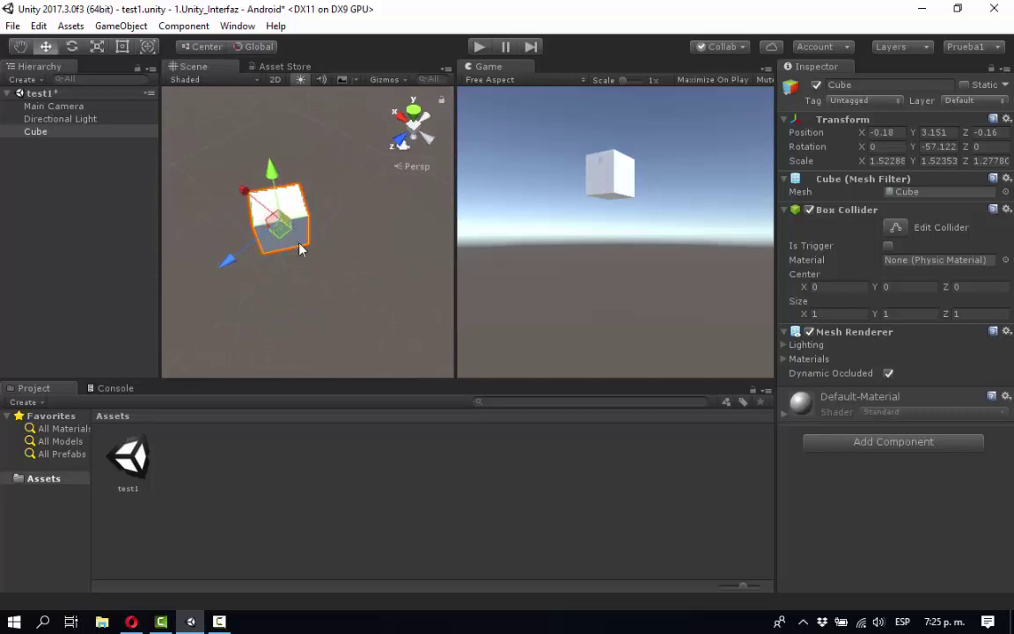
alt+drag(305, 295, 283, 251)
scroll(283, 251, down, 5)
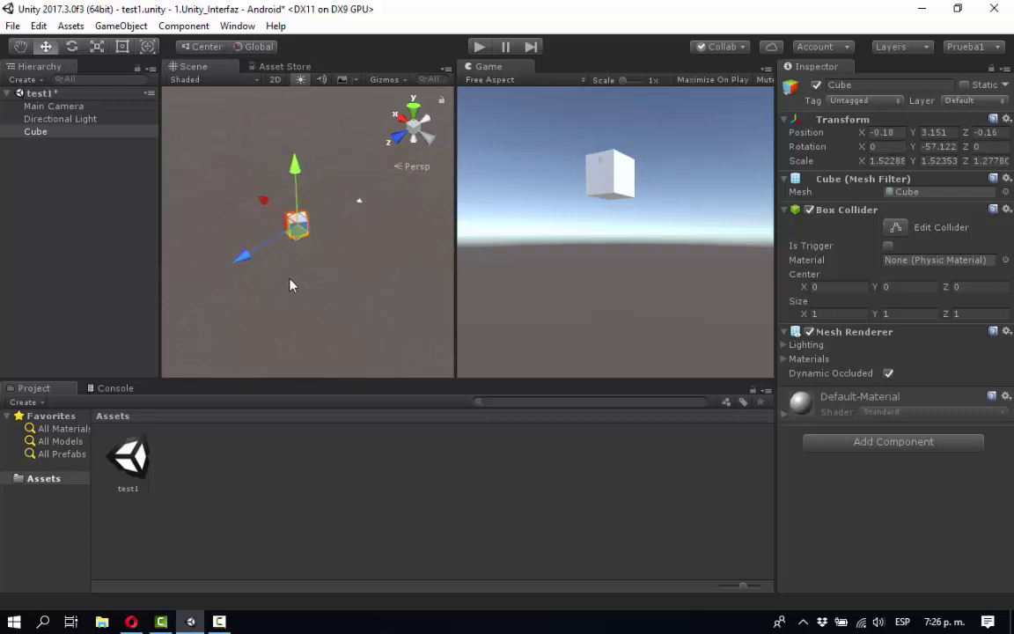
scroll(288, 272, up, 3)
scroll(288, 273, up, 2)
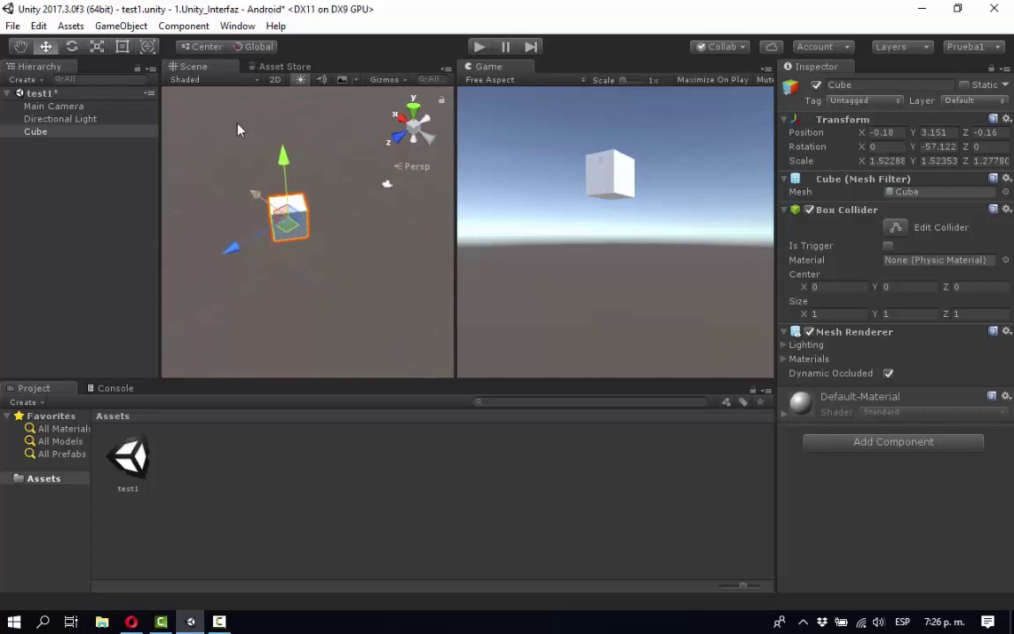
click(249, 49)
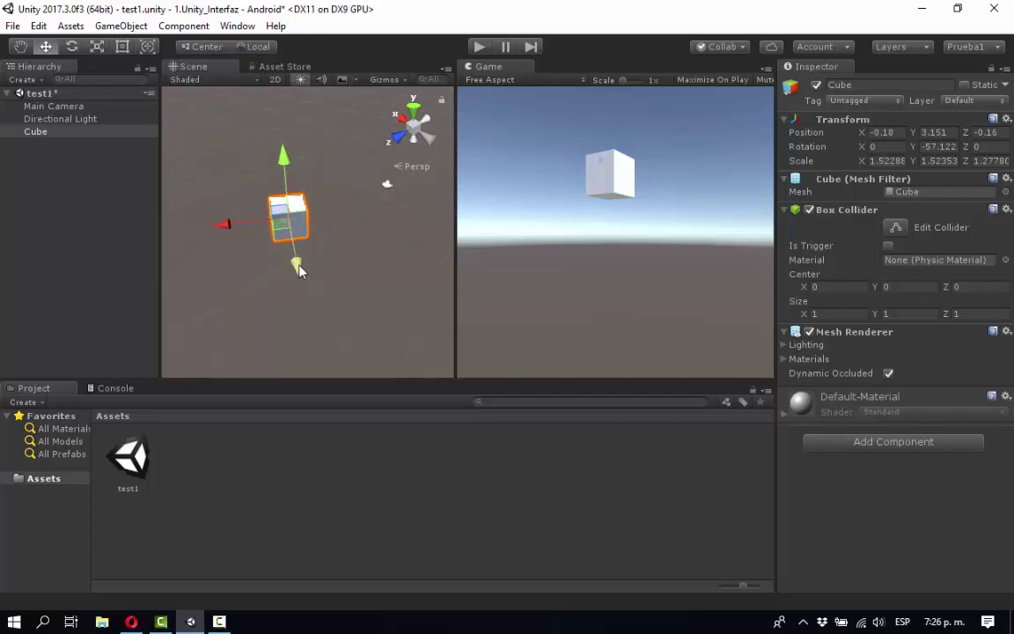
Step: Rotate the cube to about -29° around the Y axis and return to the Move tool
click(72, 46)
drag(306, 272, 224, 258)
click(44, 47)
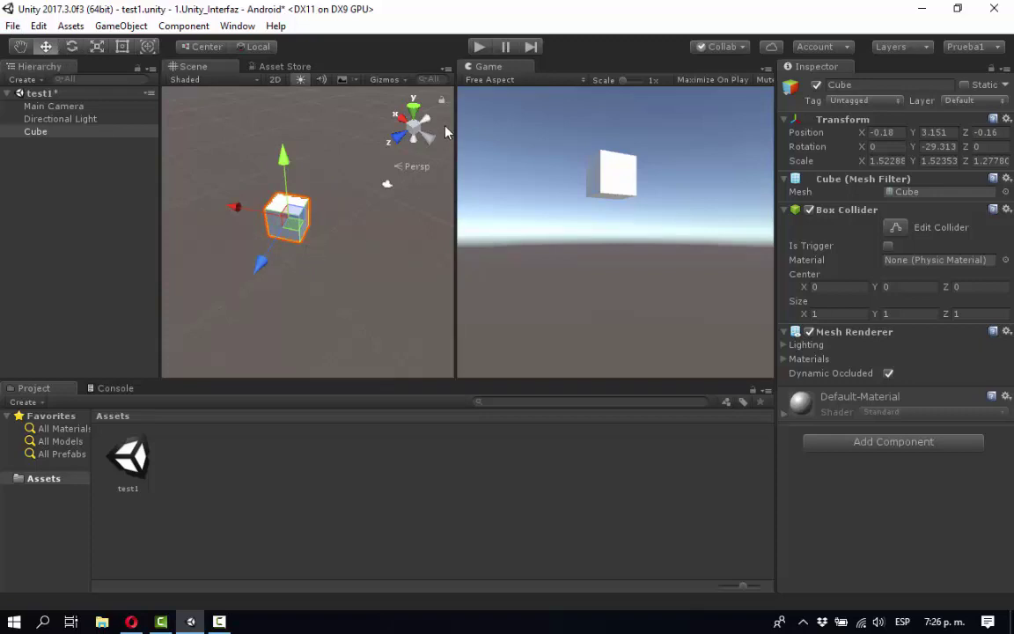
Step: Run the scene in Play mode and stop it again
click(479, 47)
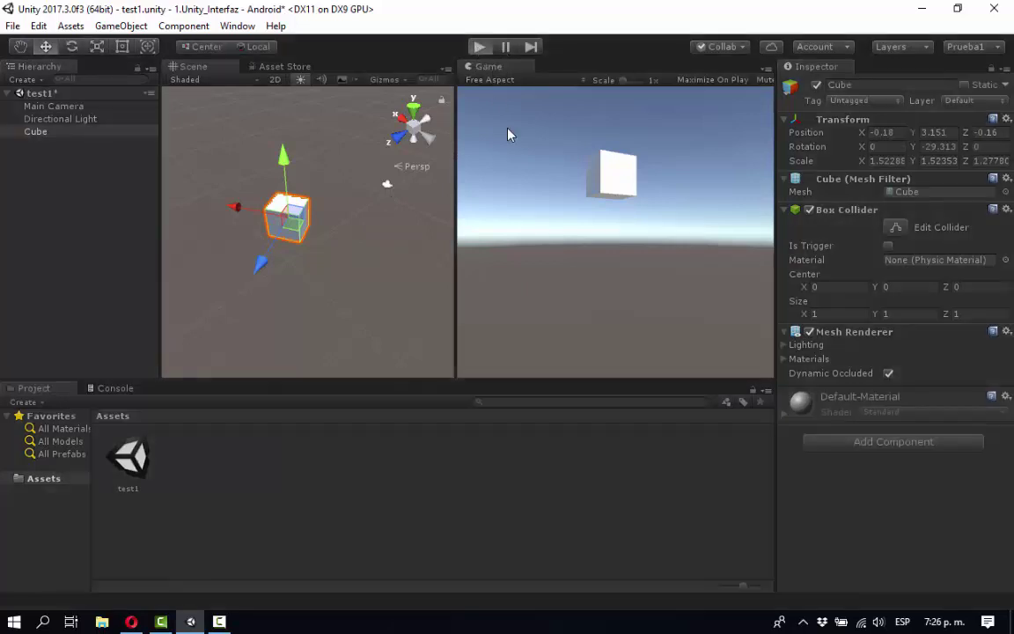
click(479, 47)
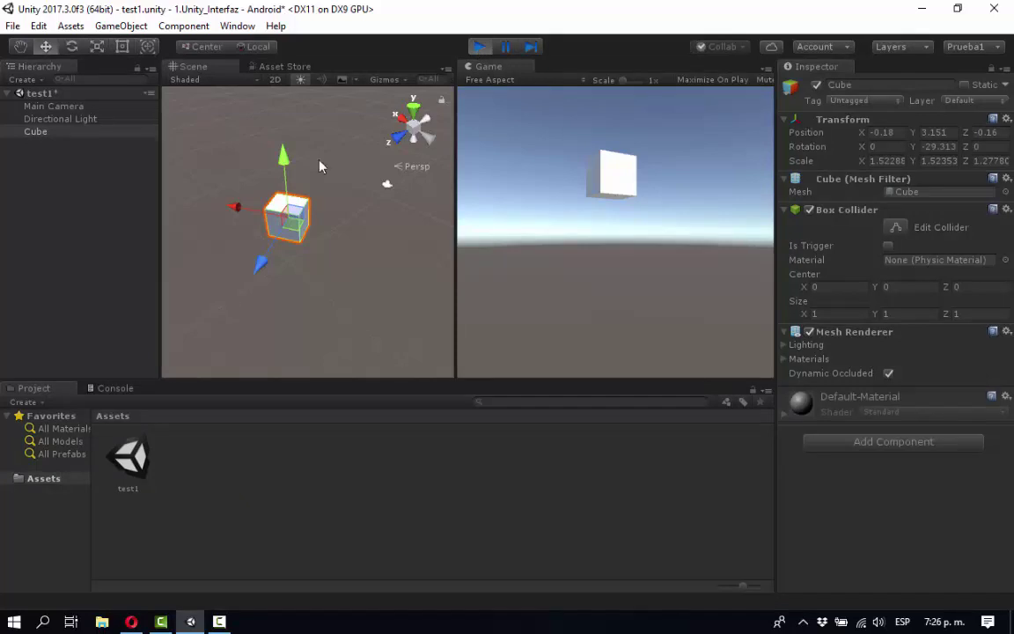
click(477, 47)
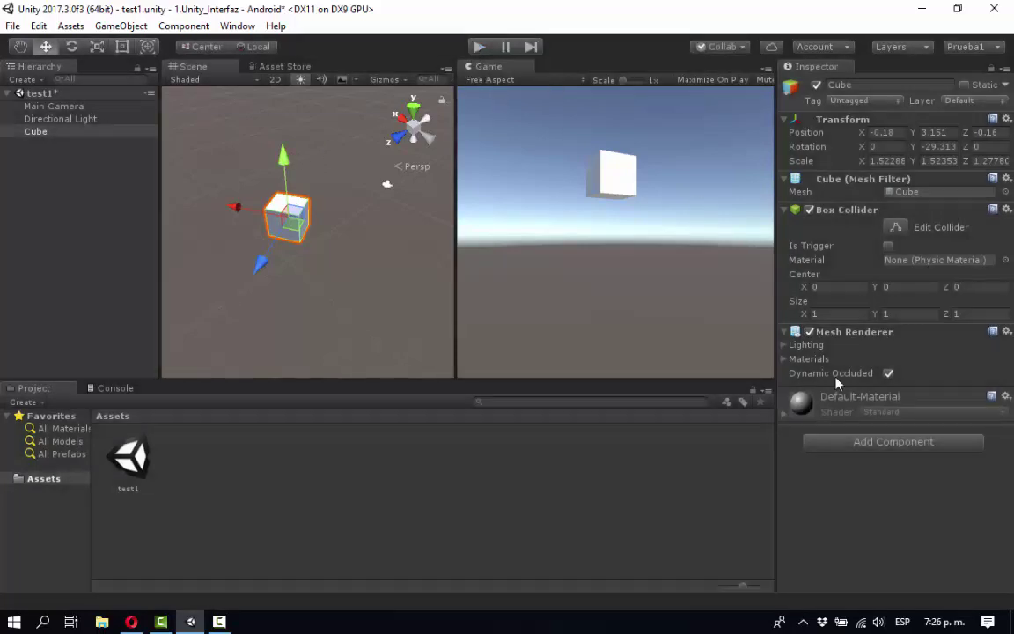
Step: Add a Physics Rigidbody component to the cube
click(897, 449)
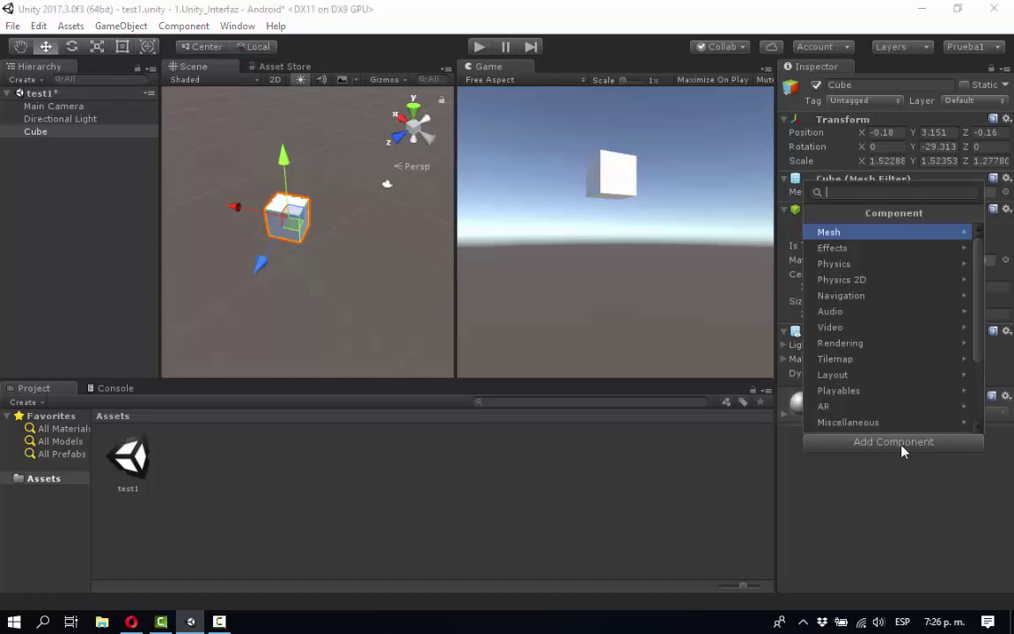
click(842, 266)
click(832, 230)
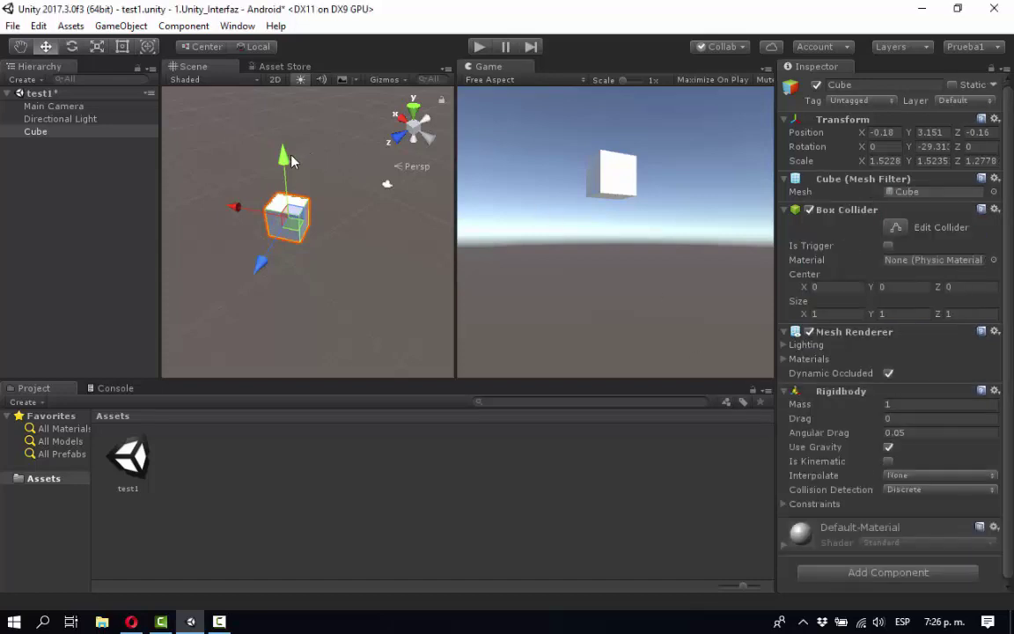
Step: Raise the cube to a Y position of about 9.29 and start Play mode to test its fall
drag(283, 154, 323, 71)
scroll(216, 141, down, 3)
click(478, 45)
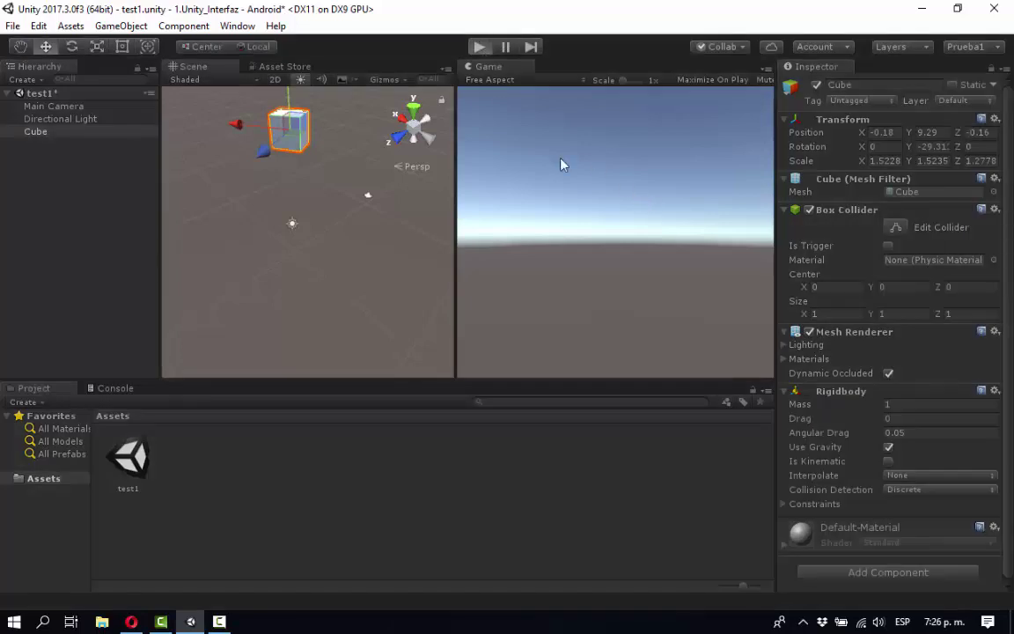
click(478, 46)
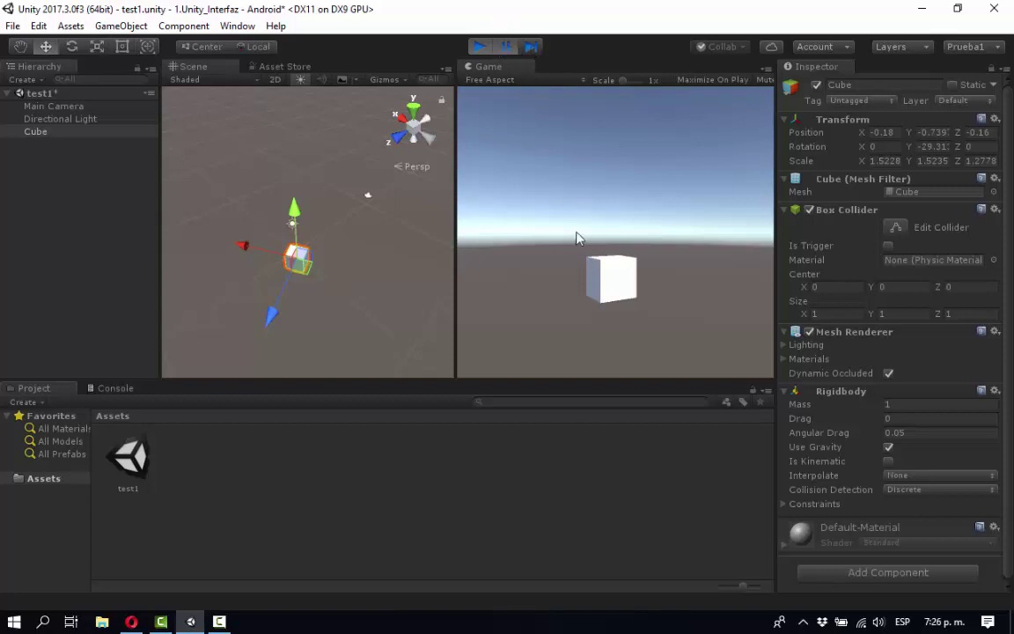
Step: Advance the paused simulation frame by frame to watch the cube fall, and exit play mode
click(531, 47)
click(531, 48)
click(531, 48)
click(531, 48)
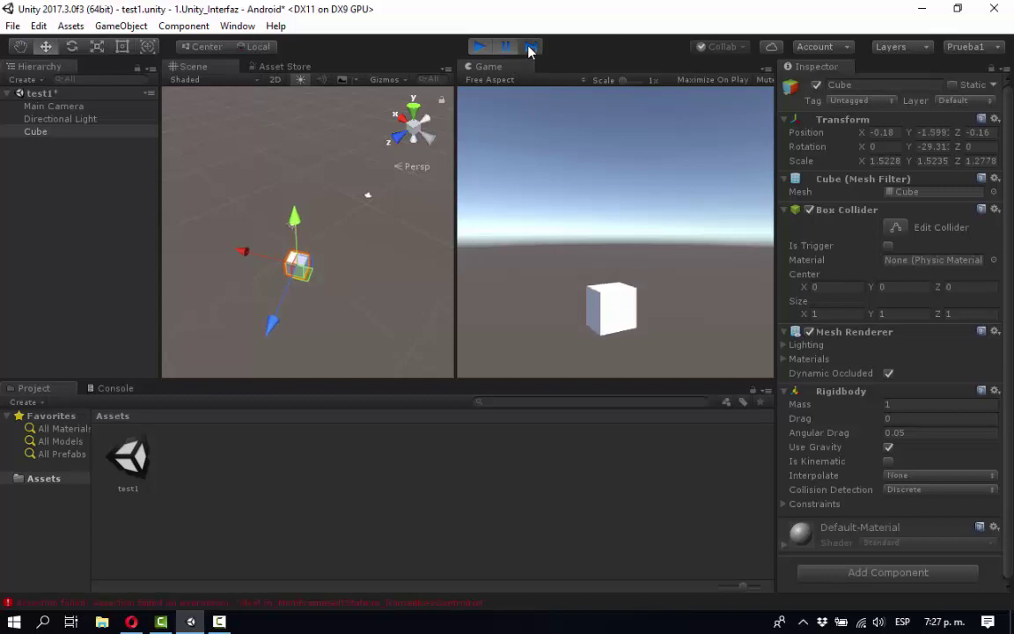
click(531, 48)
click(531, 48)
click(531, 47)
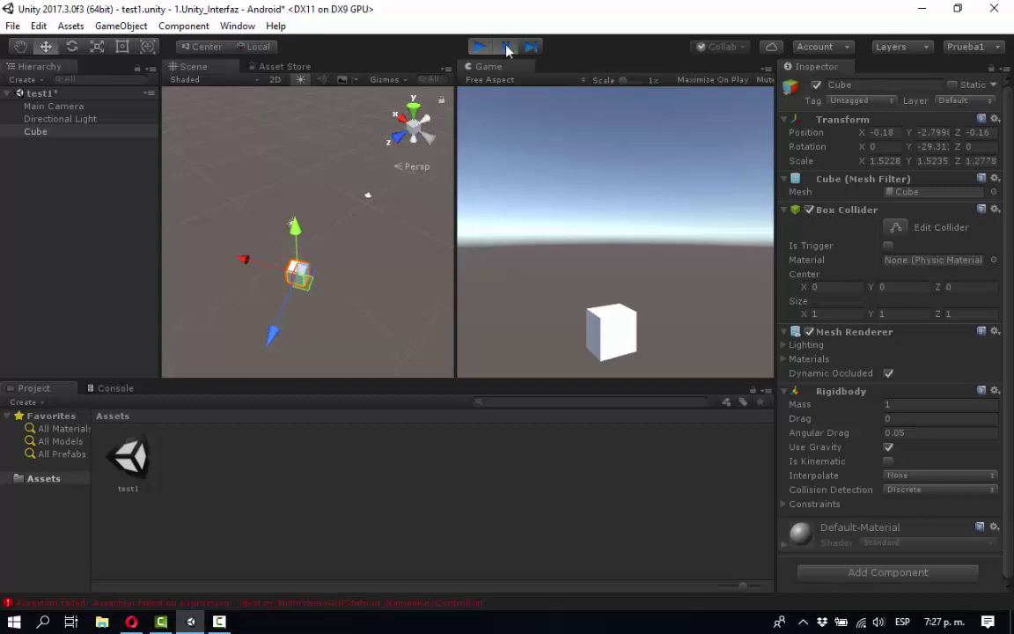
click(478, 46)
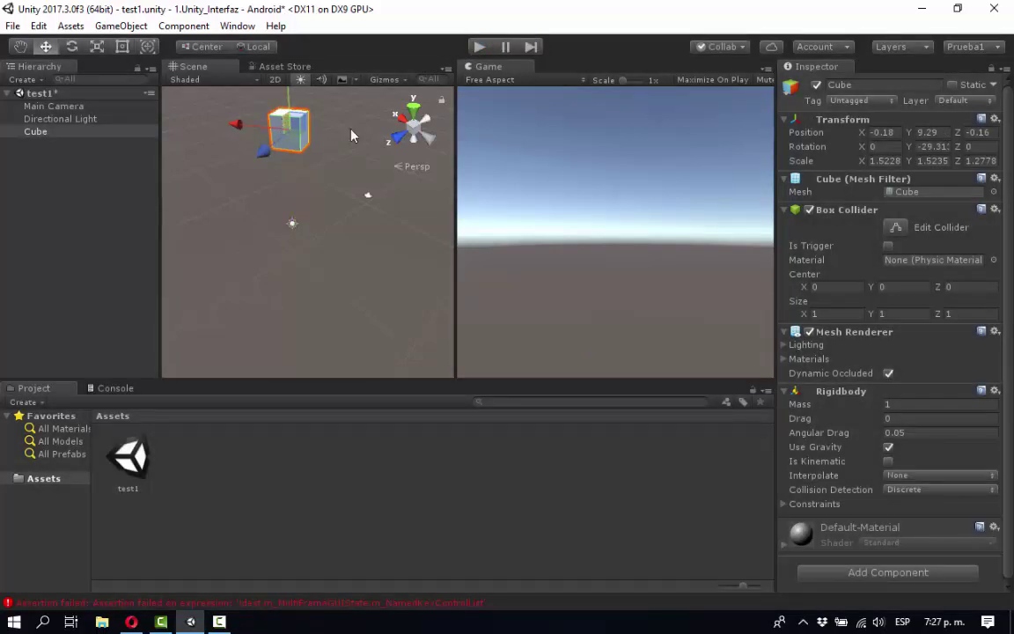
click(742, 51)
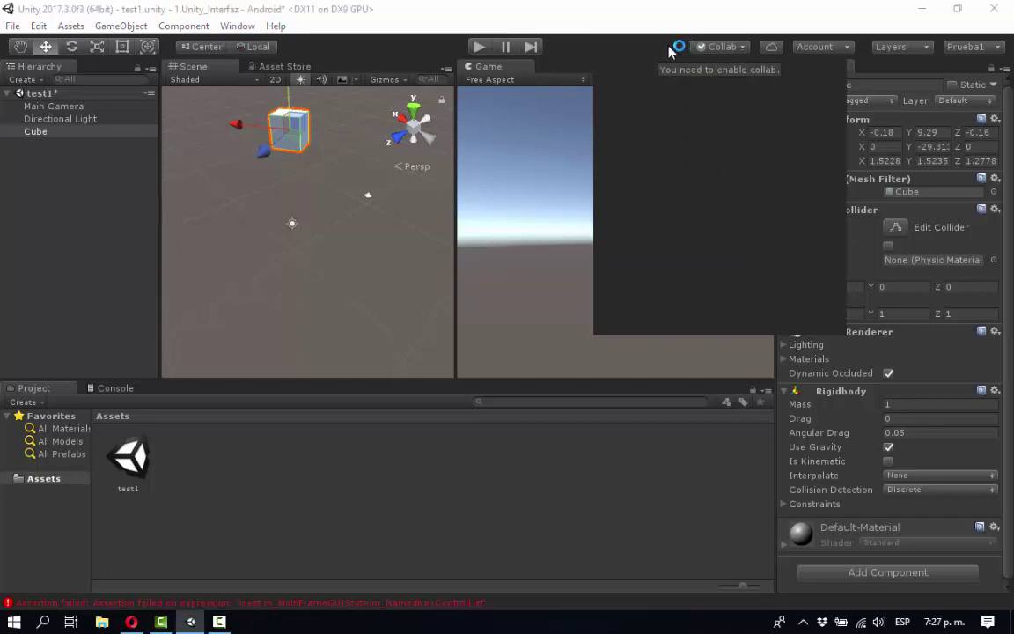
click(669, 51)
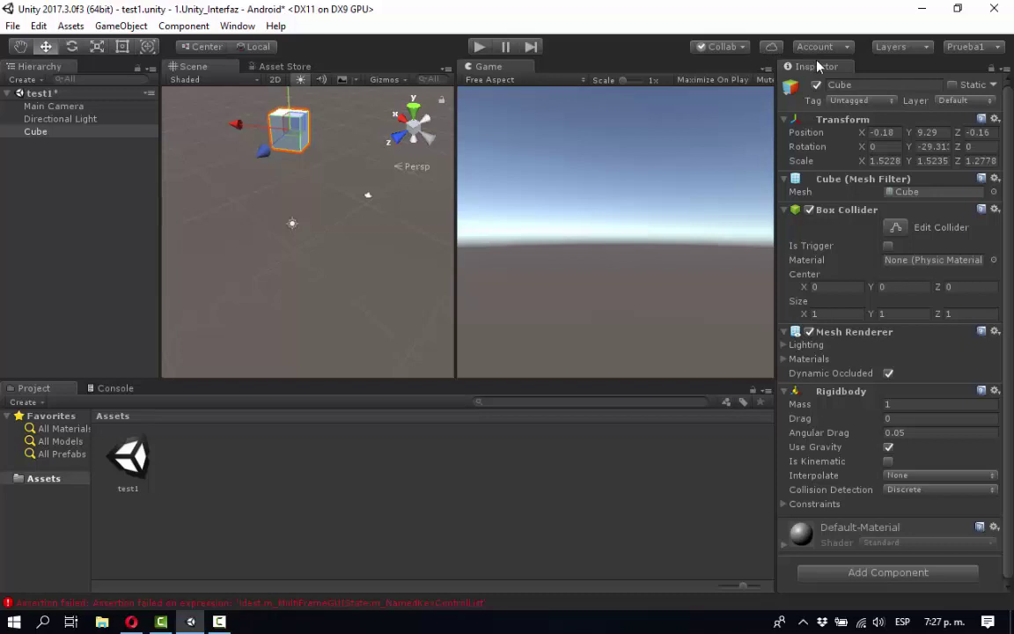
click(845, 48)
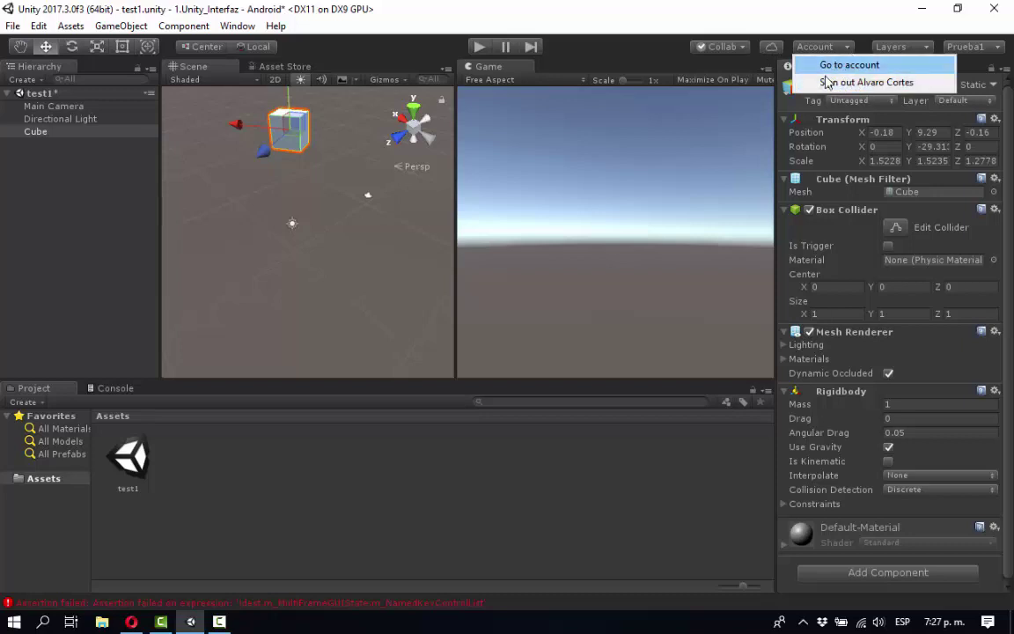
click(924, 47)
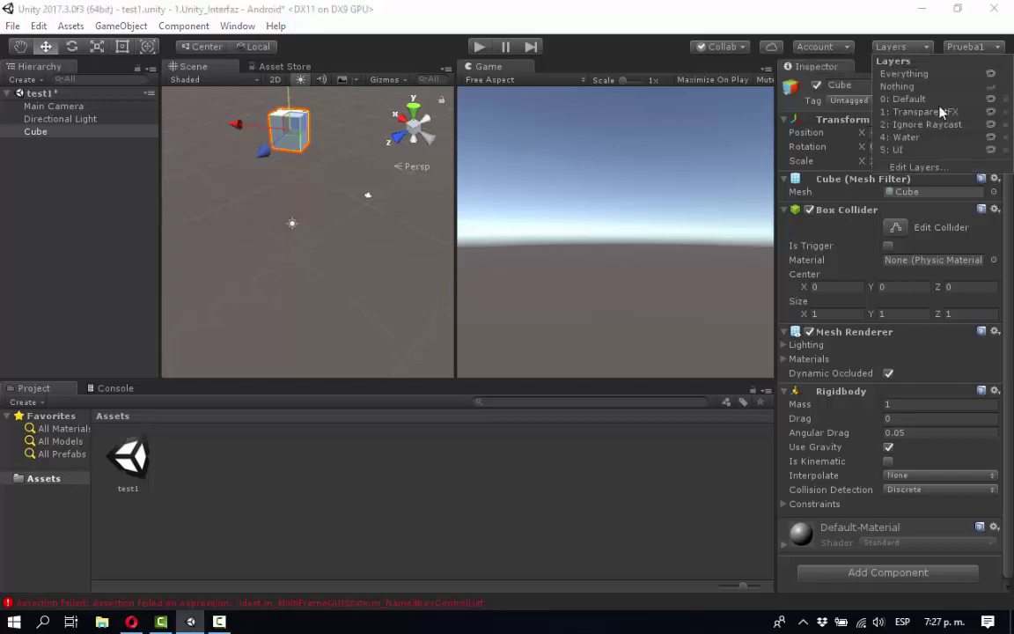
click(889, 39)
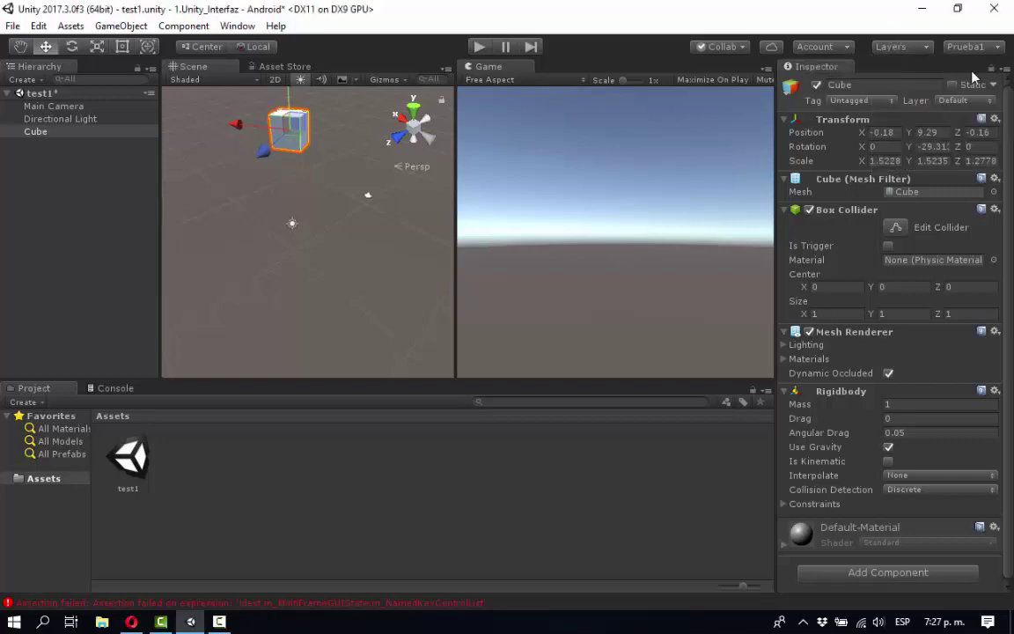
click(983, 49)
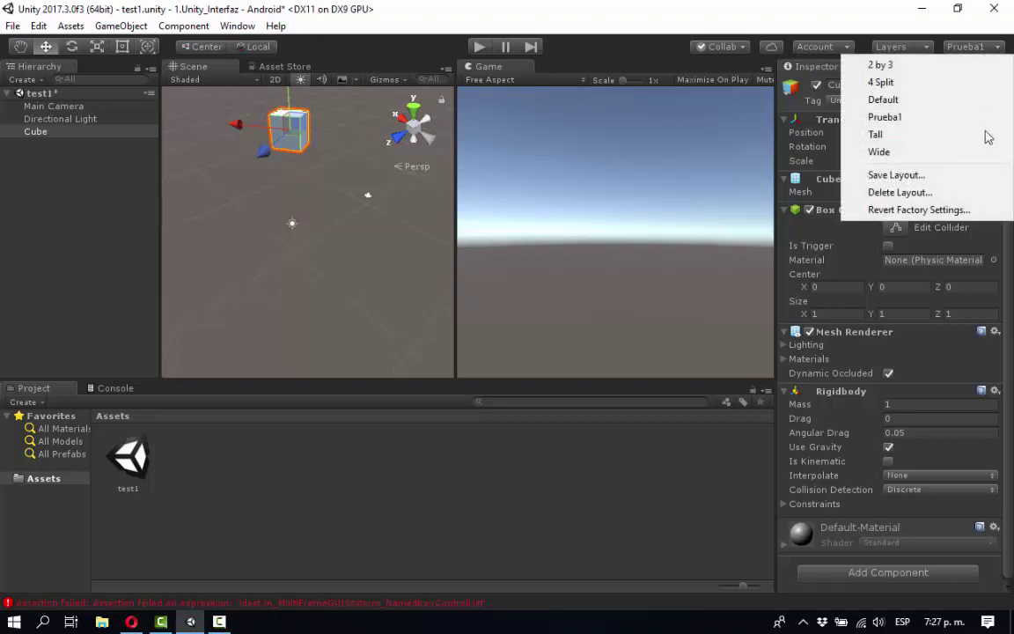
click(894, 37)
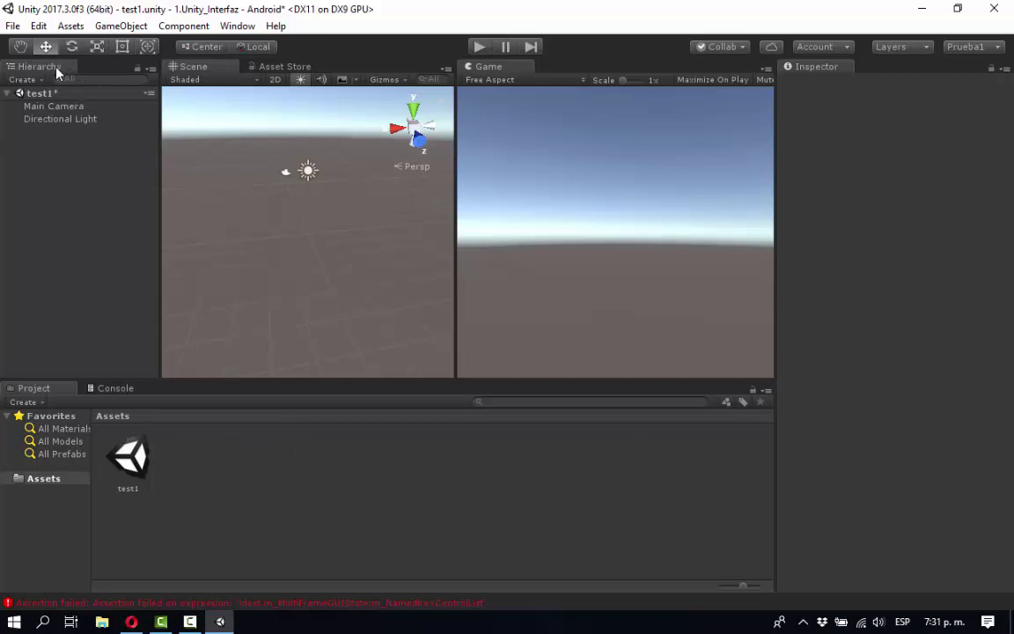
Step: Widen the Hierarchy panel and switch between the Asset Store and Scene views
drag(155, 148, 188, 148)
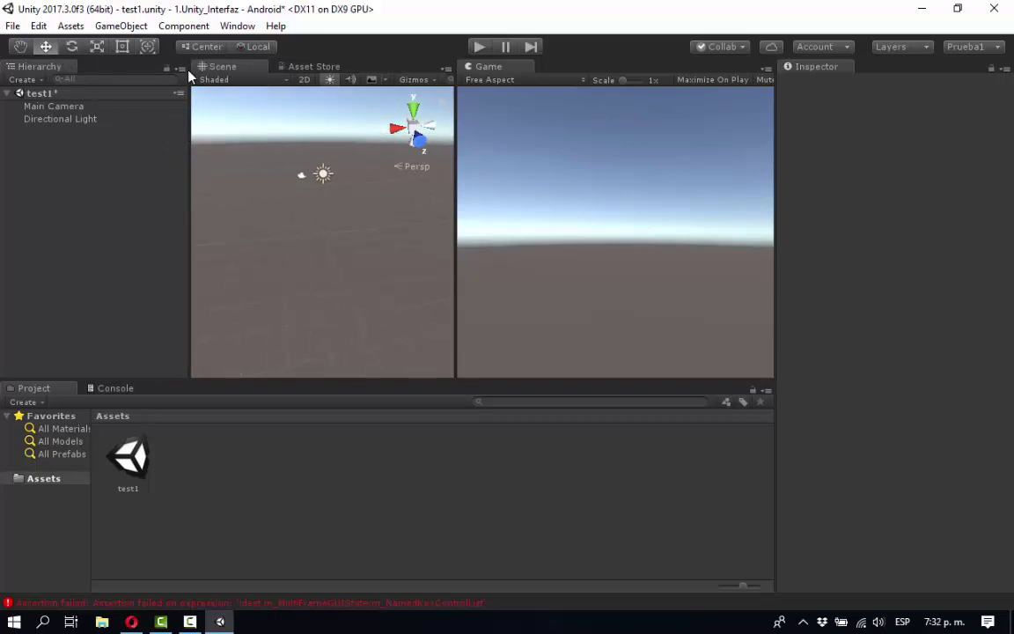
click(316, 68)
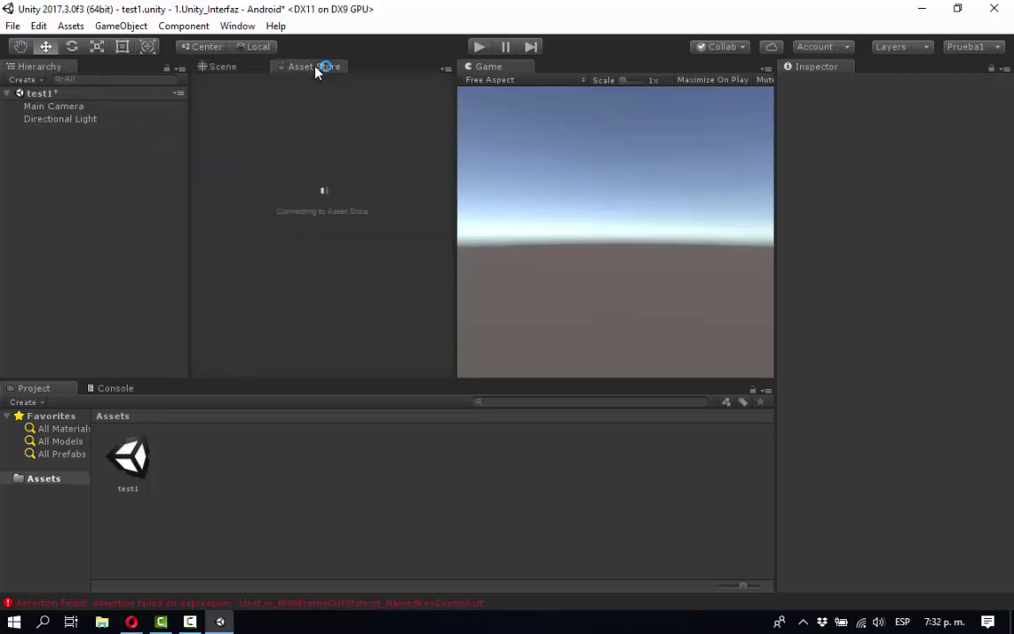
click(220, 66)
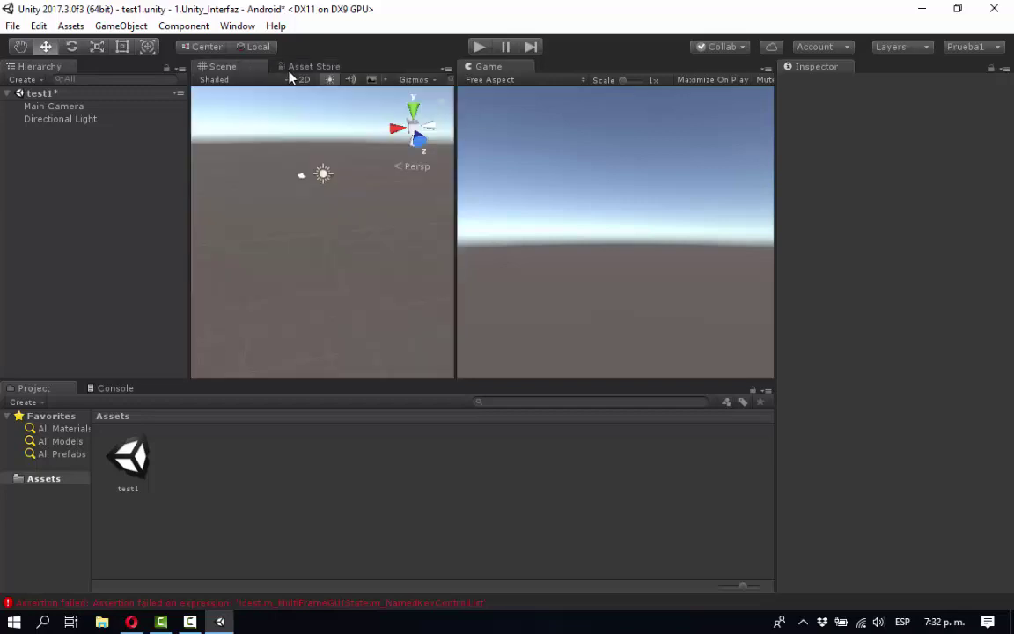
click(314, 68)
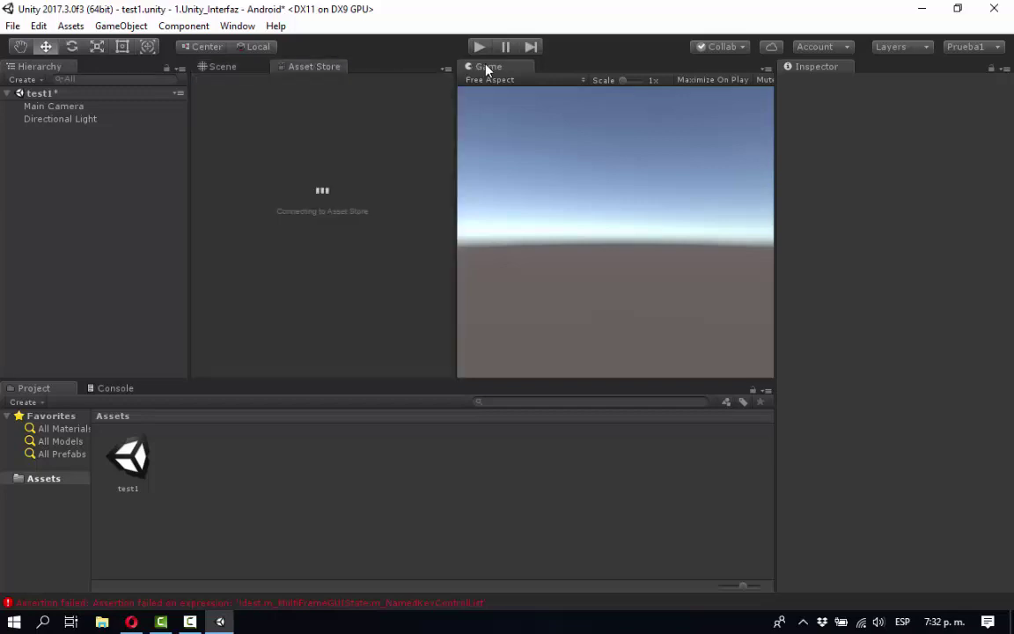
Step: Try docking the Game view among the Scene tabs, and restore the side-by-side arrangement with a narrower Hierarchy panel
drag(485, 69, 300, 79)
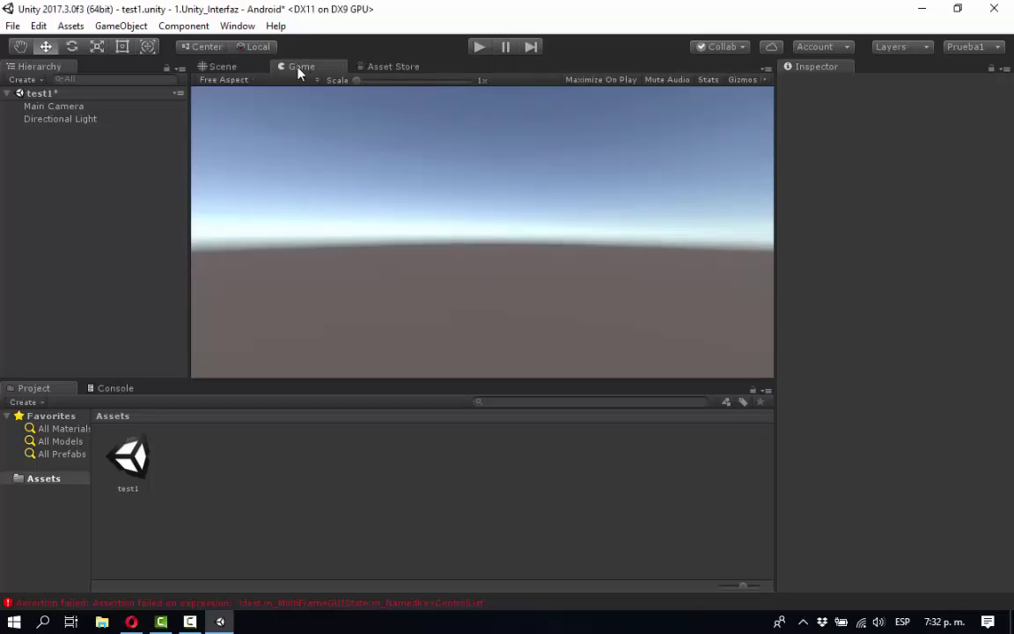
drag(291, 65, 637, 294)
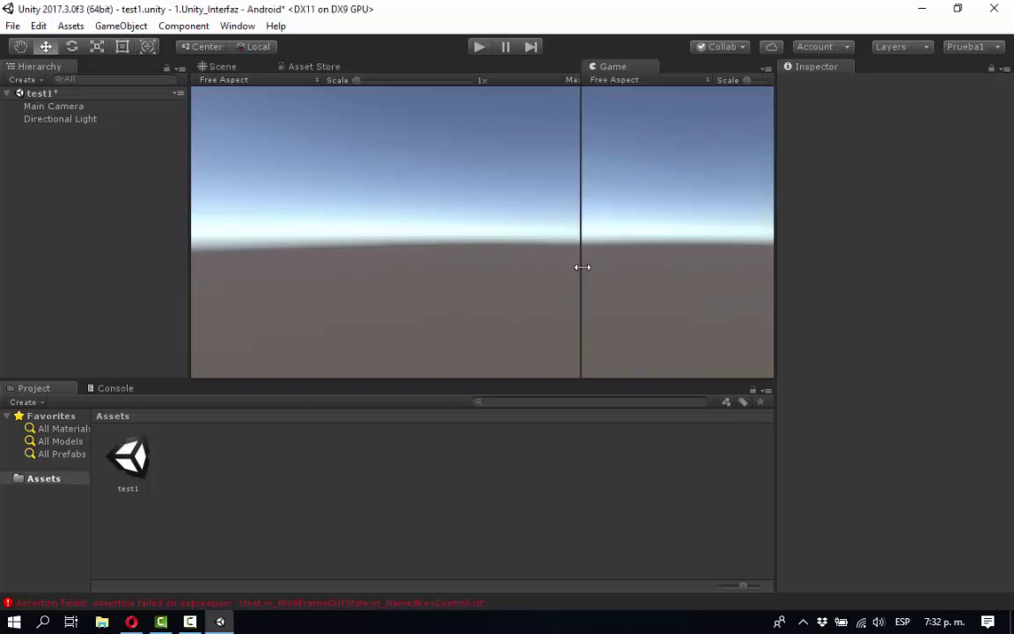
drag(582, 266, 463, 250)
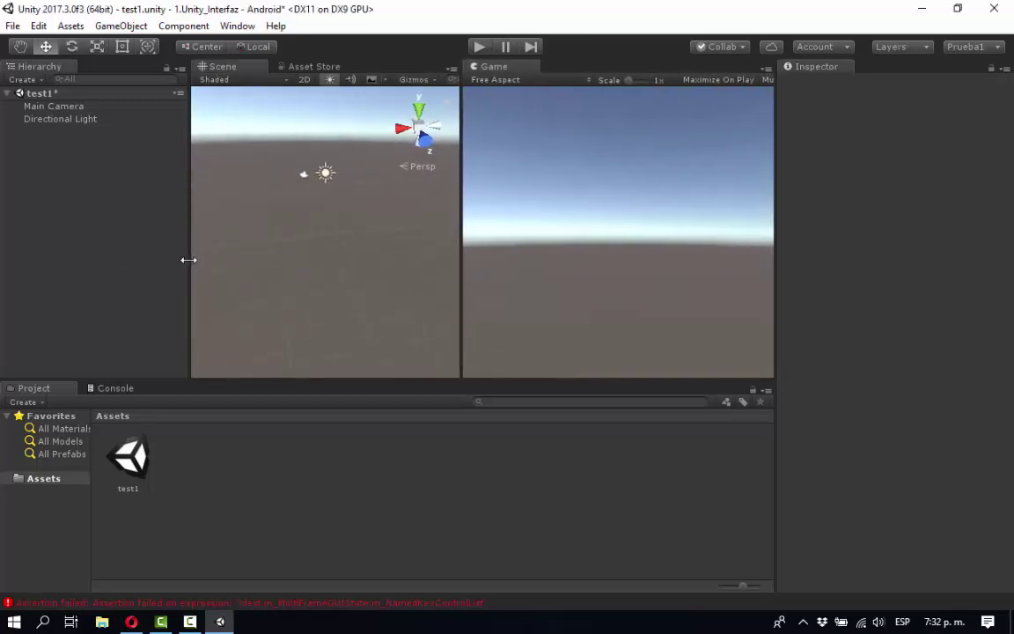
drag(189, 259, 143, 261)
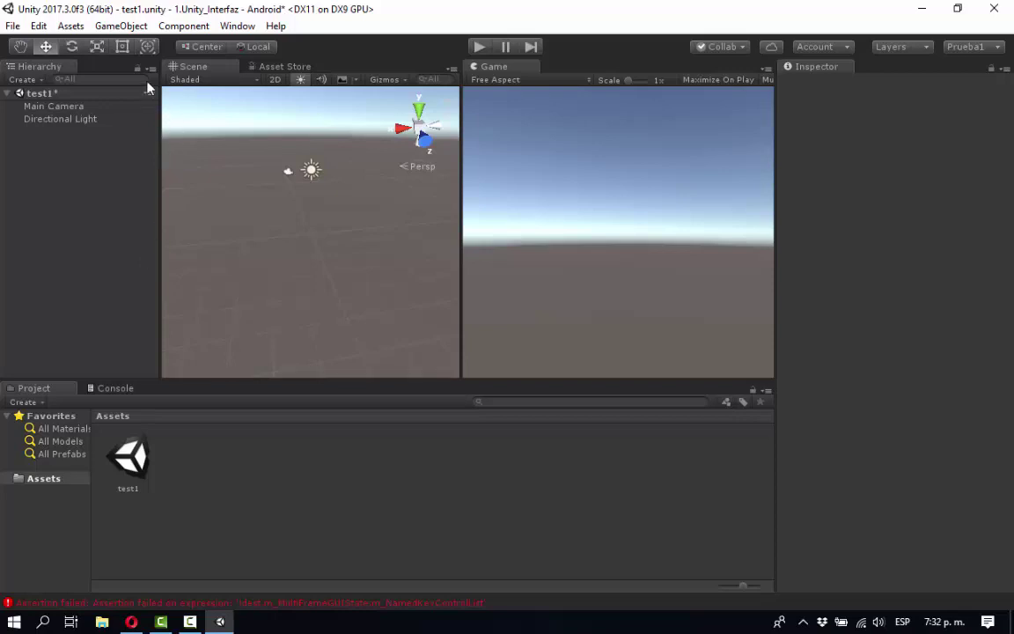
Step: Maximize the Hierarchy panel and restore it, and toggle panel maximization repeatedly back to the normal layout
click(150, 70)
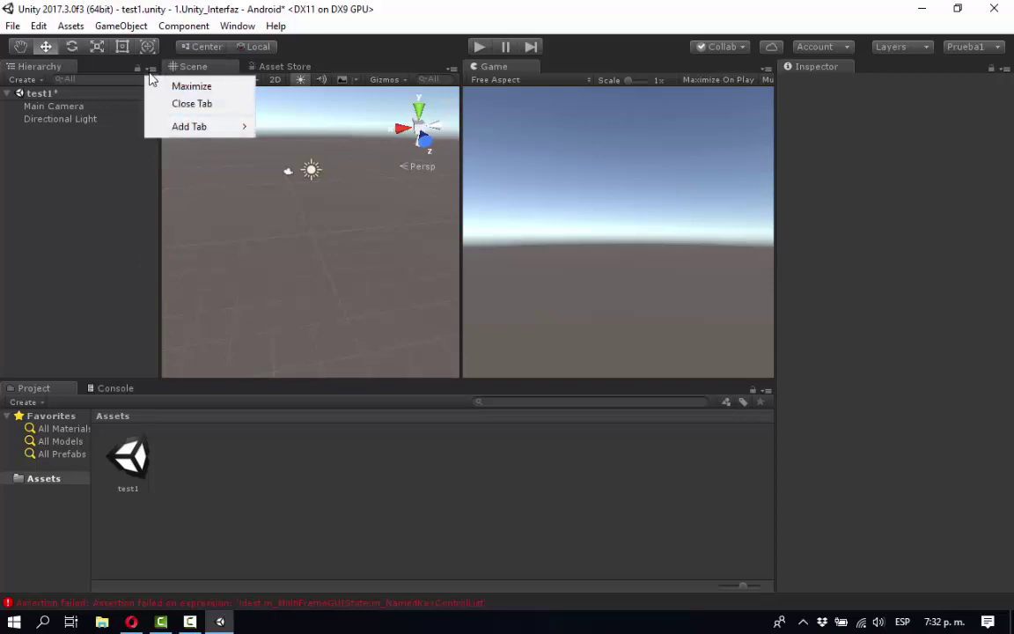
click(155, 90)
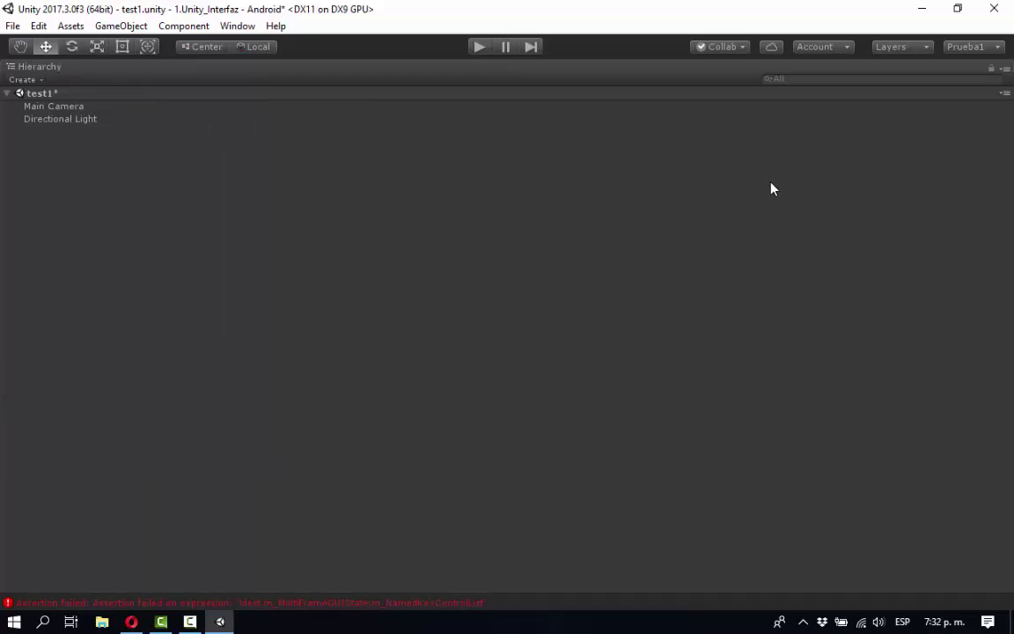
key(shift+space)
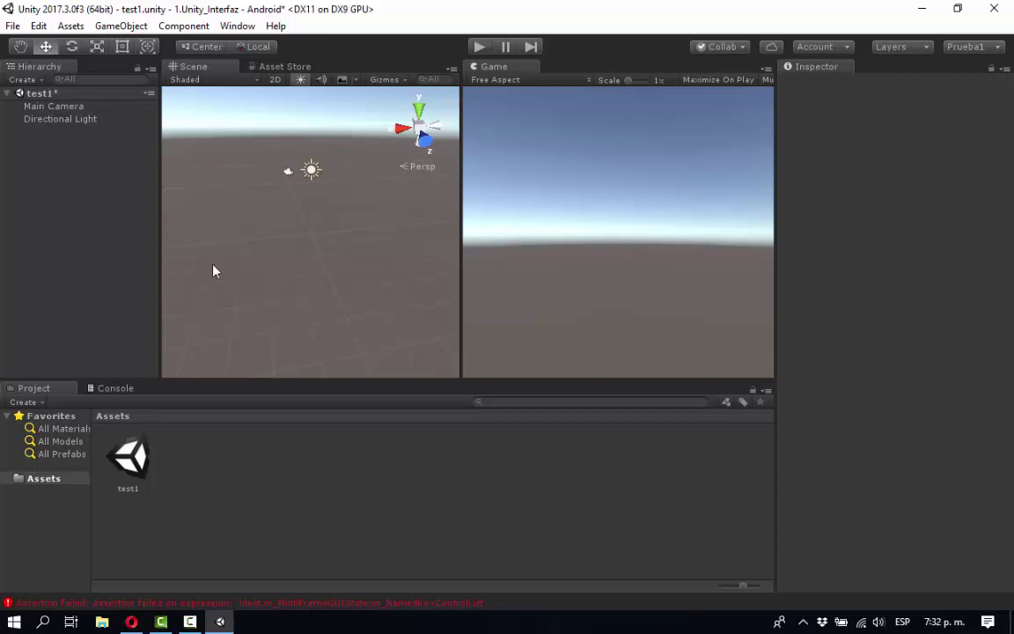
click(150, 69)
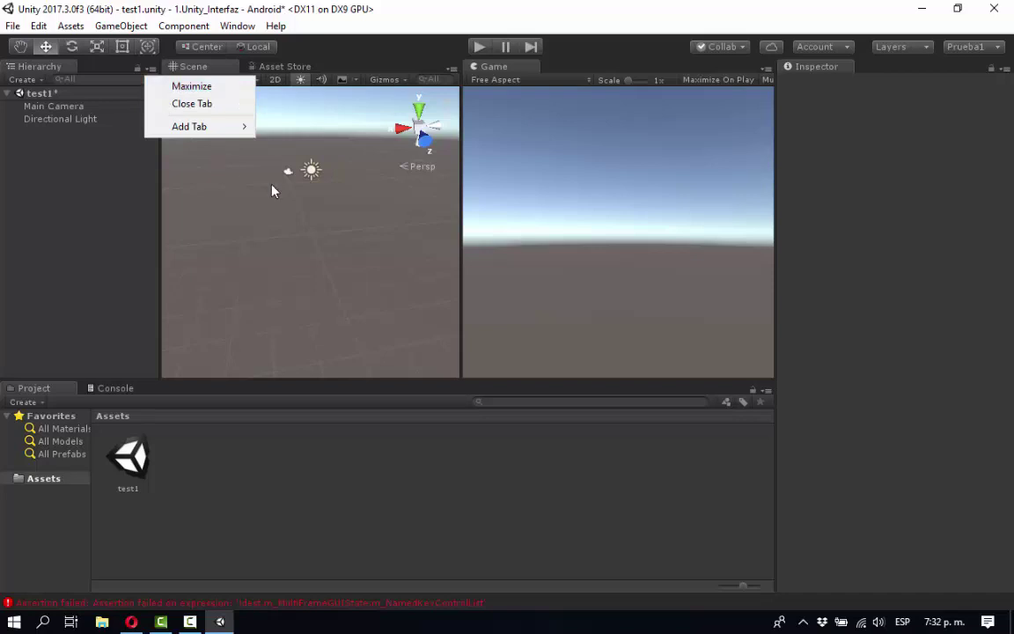
click(629, 130)
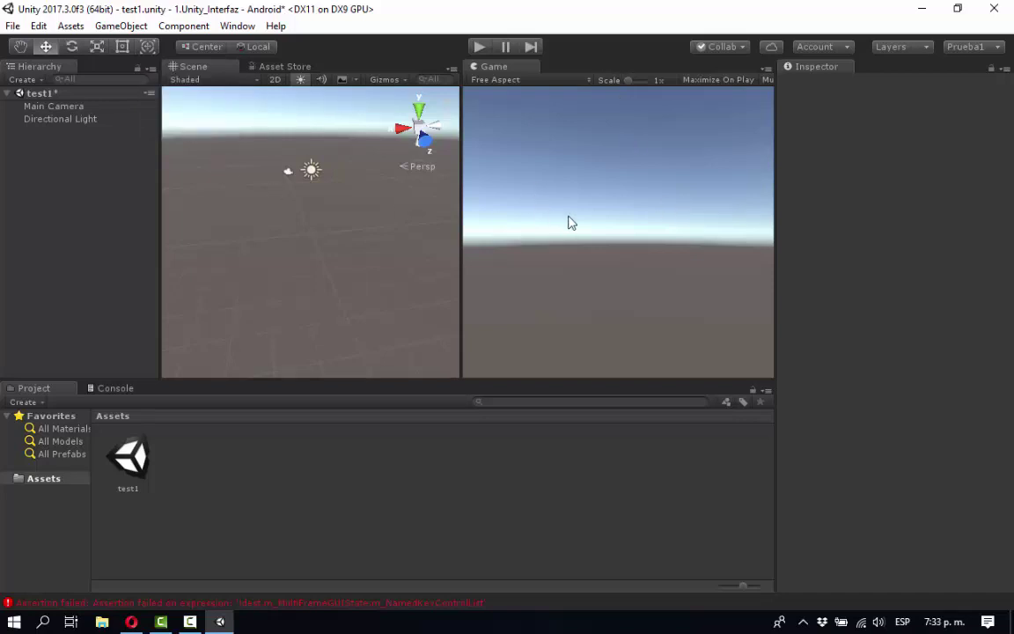
key(shift+space)
key(shift+space)
key(shift+space)
key(shift+space)
Step: Close the Hierarchy panel and bring it back docked beside the Scene view
click(149, 68)
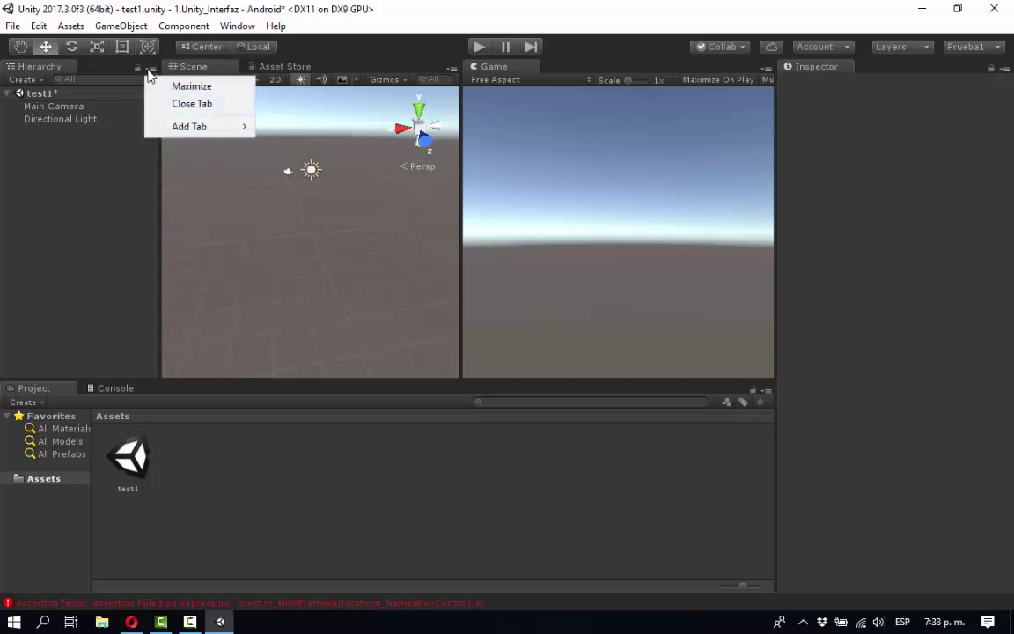
click(164, 112)
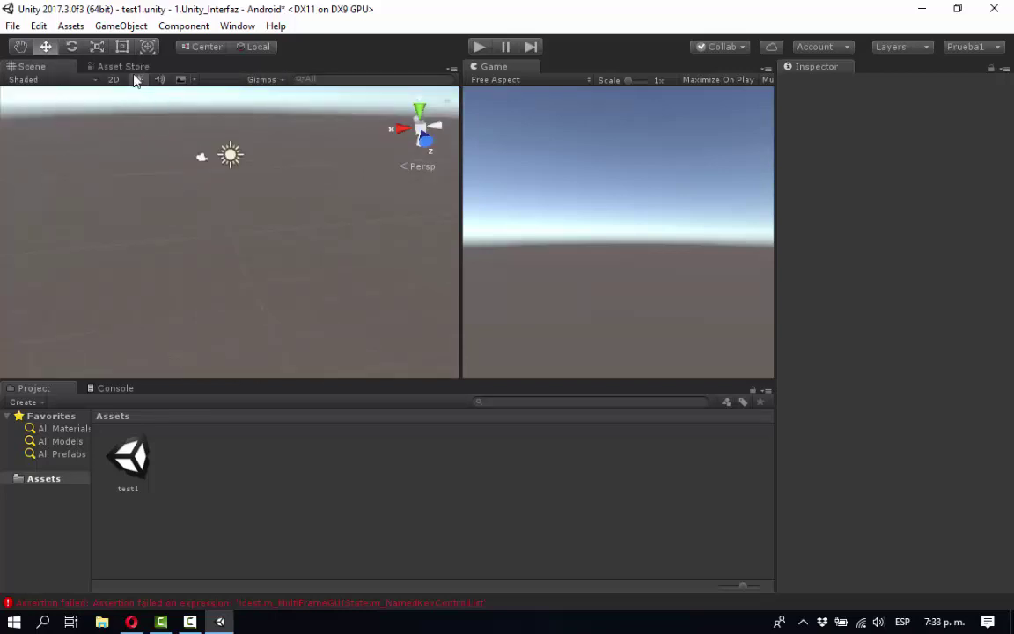
click(230, 31)
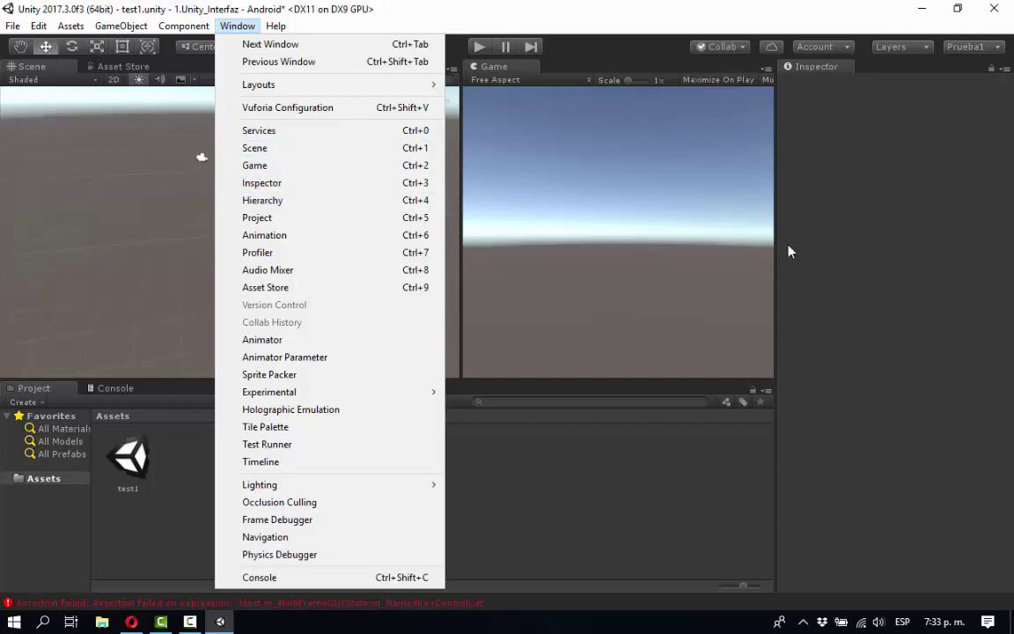
click(826, 249)
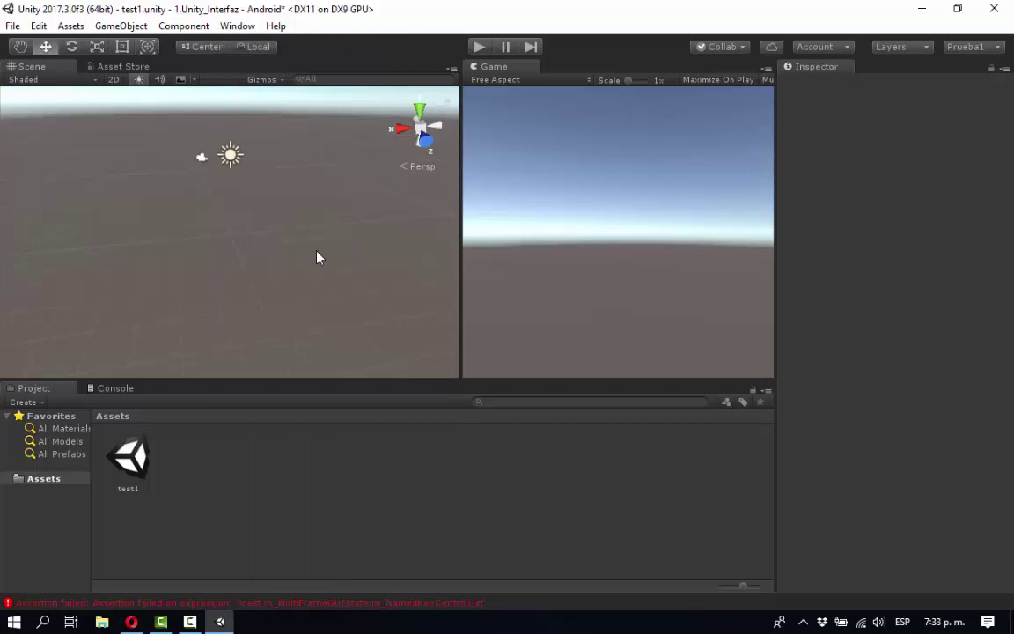
key(ctrl+4)
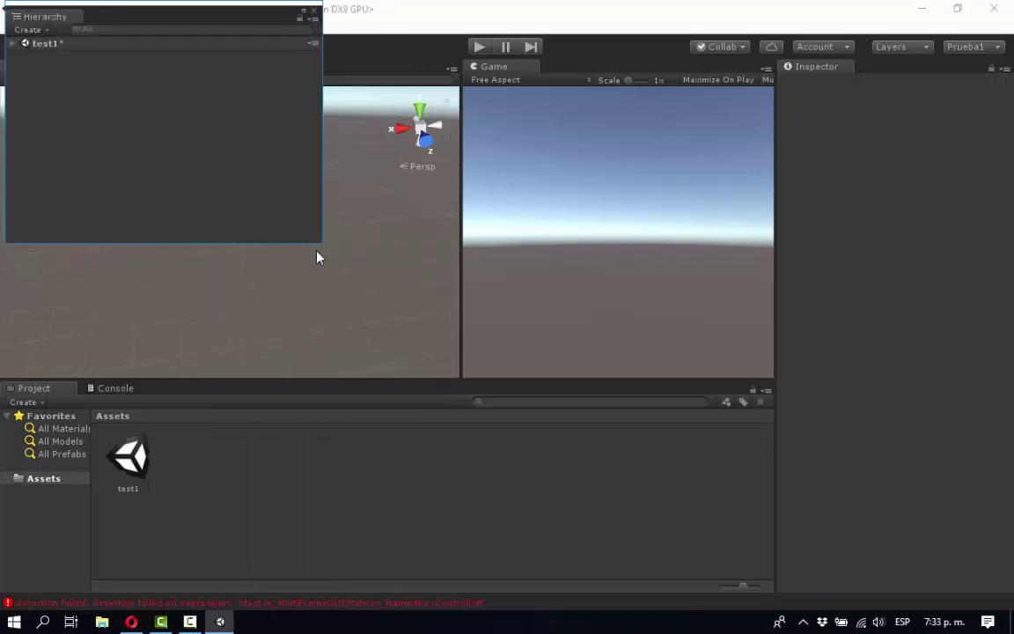
drag(167, 8, 324, 131)
drag(177, 148, 56, 163)
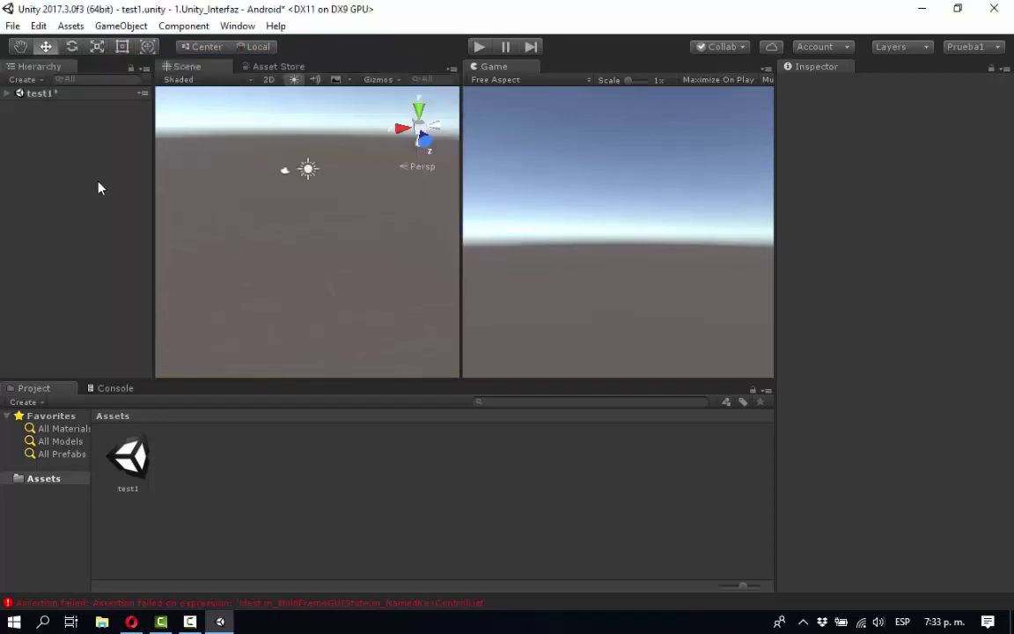
Step: Add a Profiler tab to the Hierarchy pane and close it again
click(144, 69)
mouse_move(163, 130)
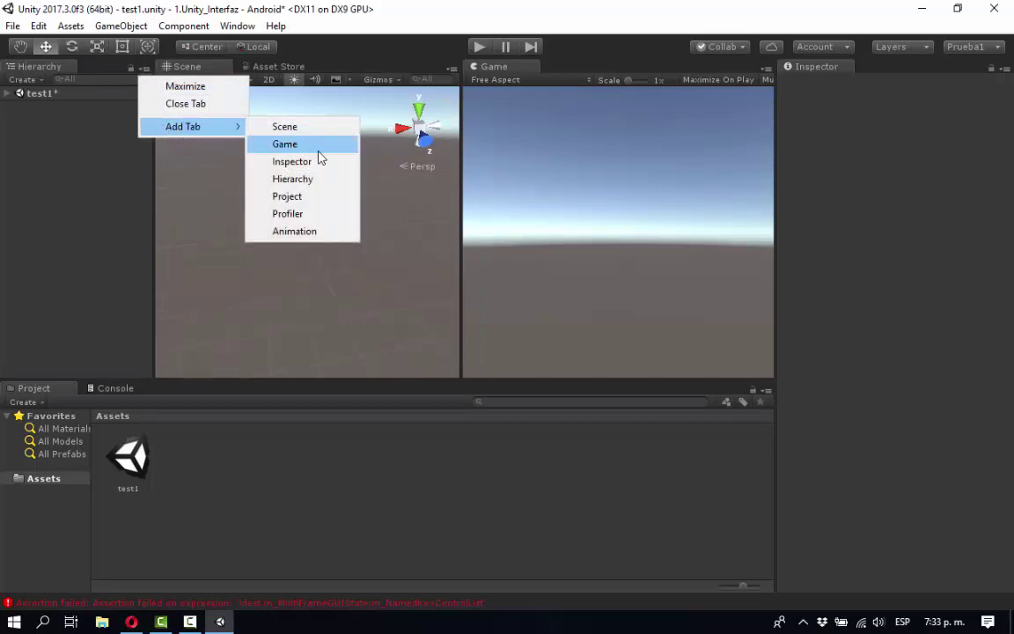
click(301, 216)
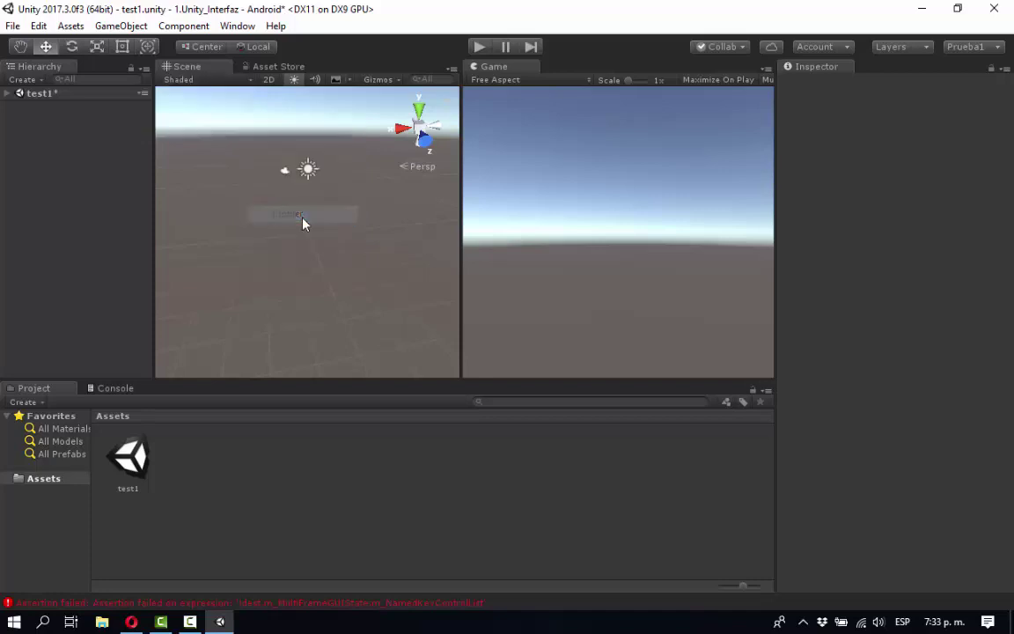
click(32, 67)
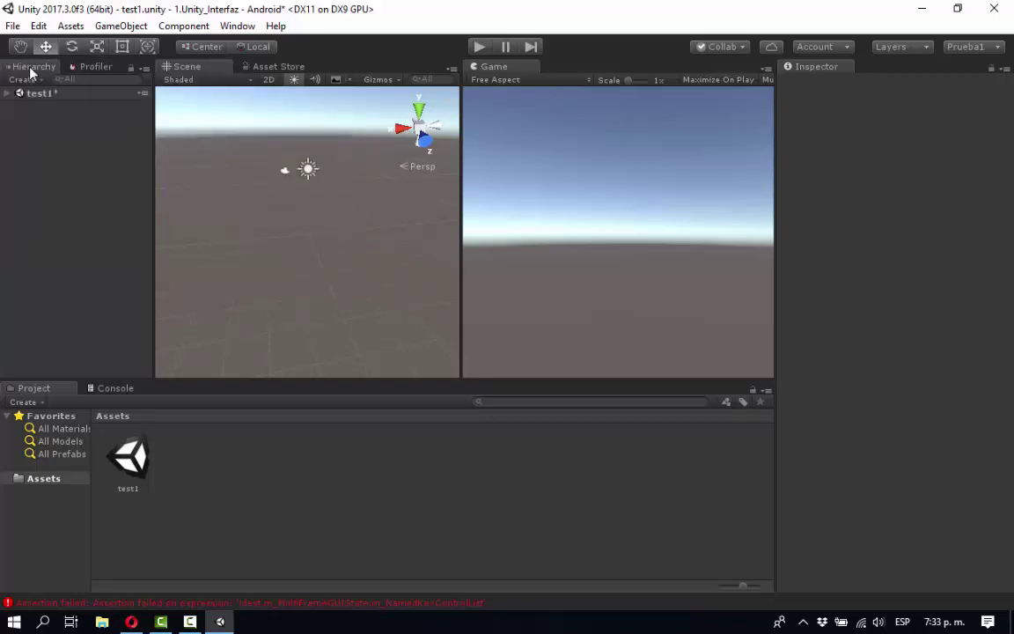
click(97, 68)
right_click(97, 68)
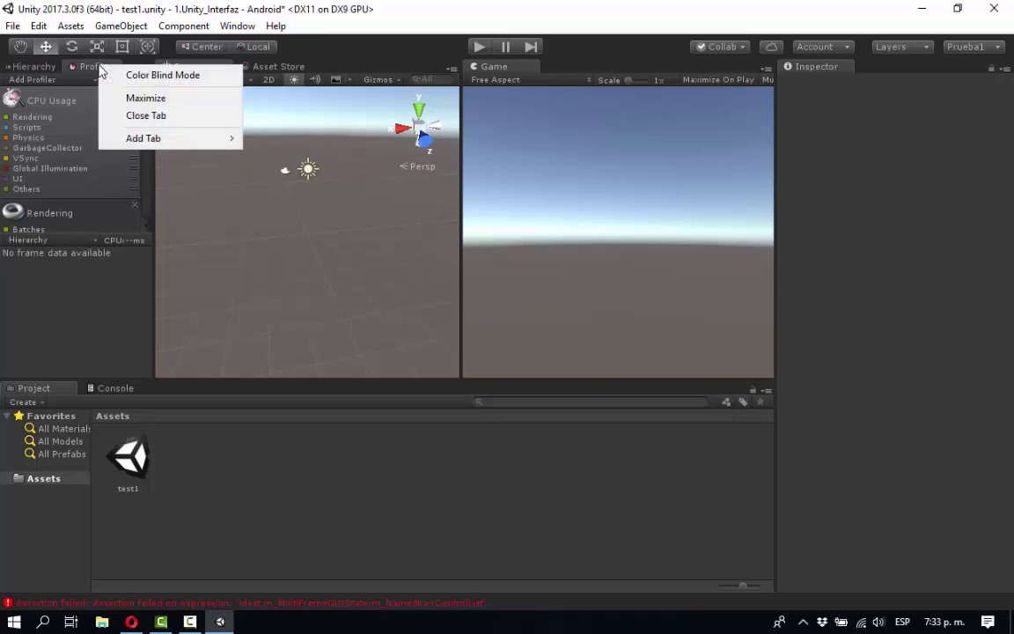
click(150, 116)
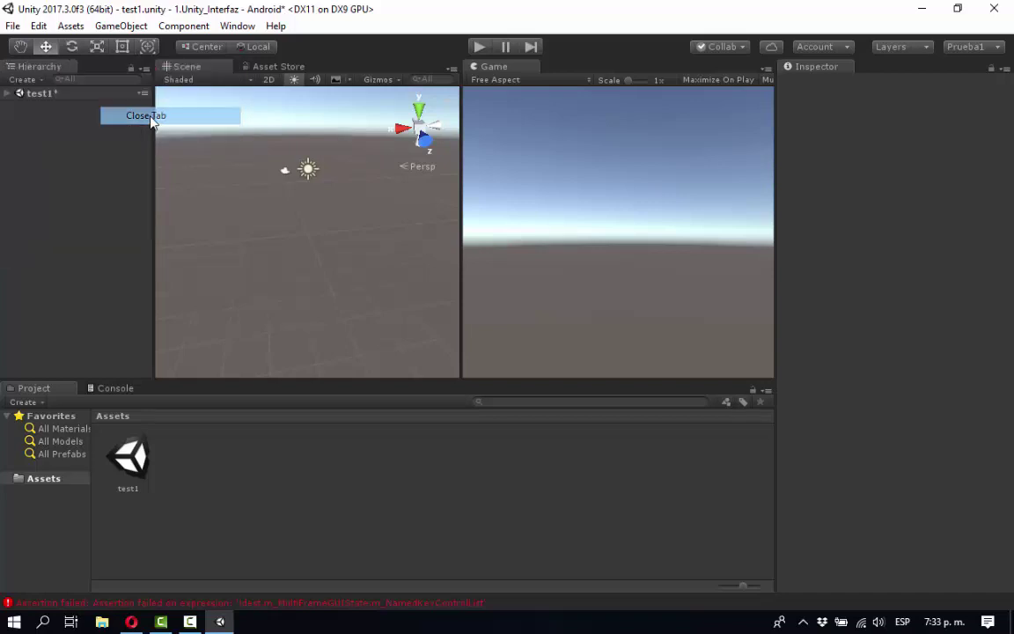
Step: Expand and collapse the object list of the test1 scene in the Hierarchy
click(7, 93)
click(7, 94)
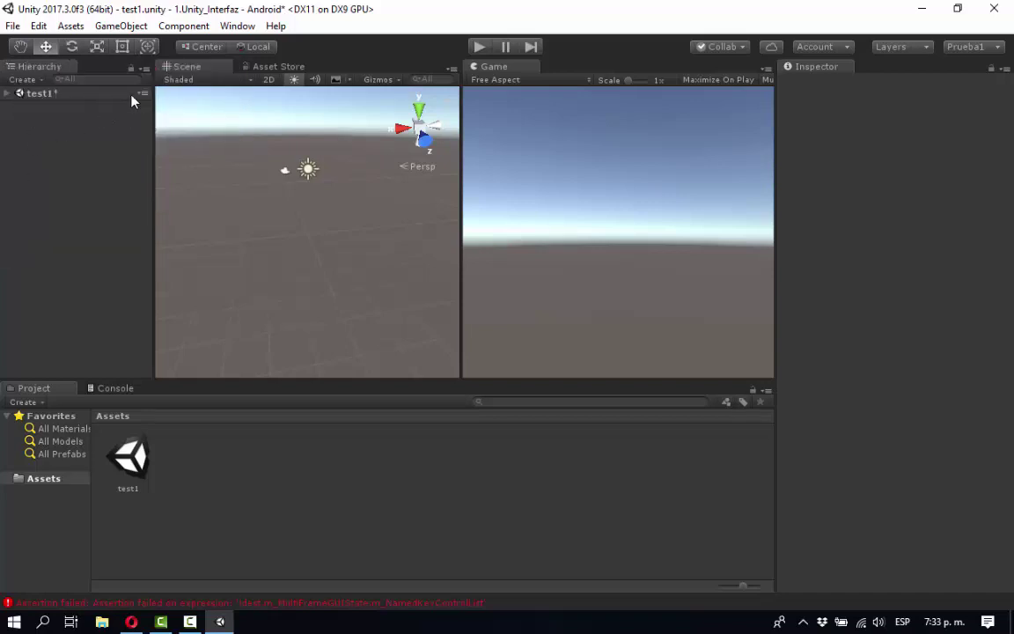
Step: Expand the test1 scene's object list in the Hierarchy and select Main Camera
click(7, 93)
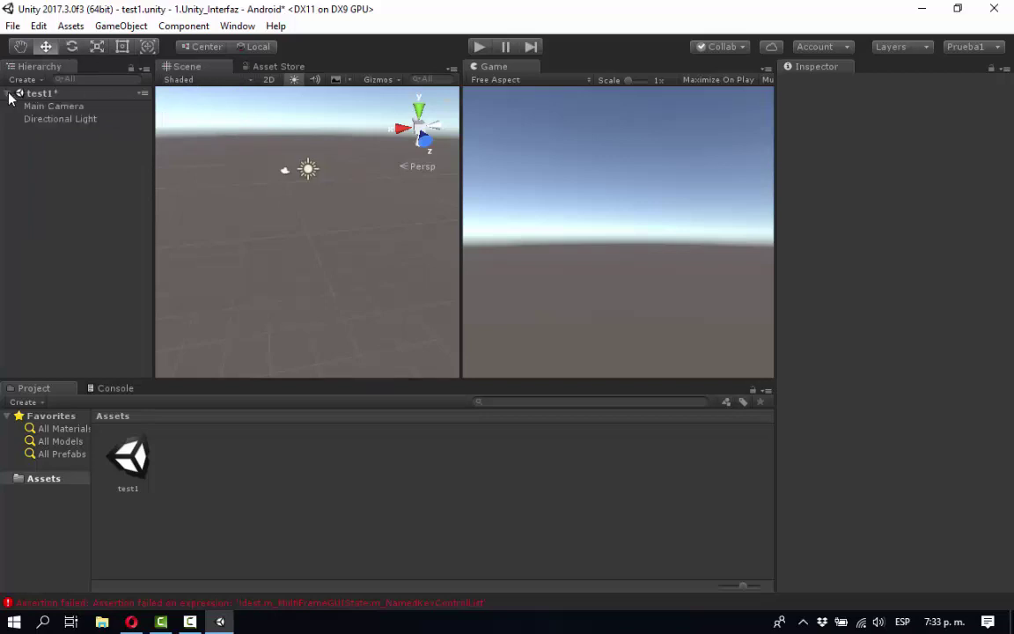
click(7, 93)
click(7, 93)
click(62, 105)
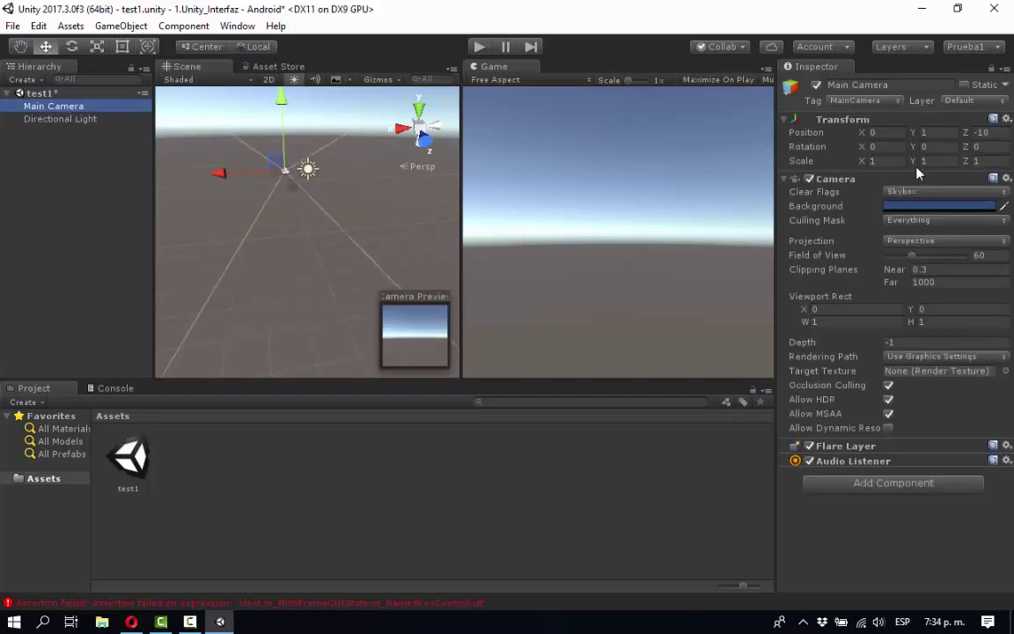
Step: Collapse and re-expand Main Camera's Transform and Camera components in the Inspector
click(787, 124)
click(786, 122)
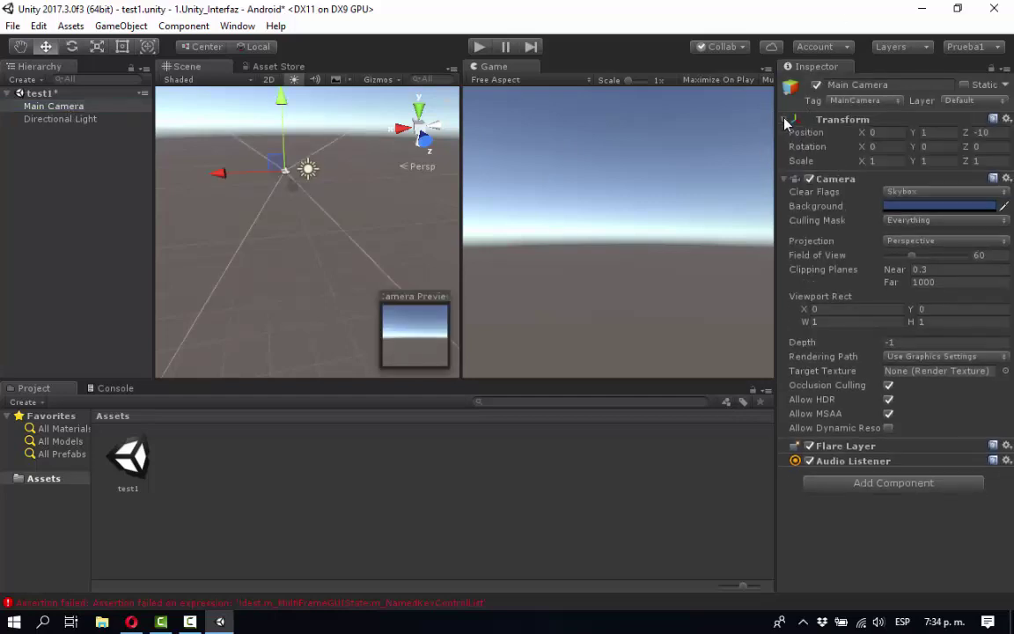
click(785, 181)
click(786, 180)
click(785, 181)
click(786, 181)
Step: Collapse and re-expand the Favorites list in the Project panel
click(5, 417)
click(6, 417)
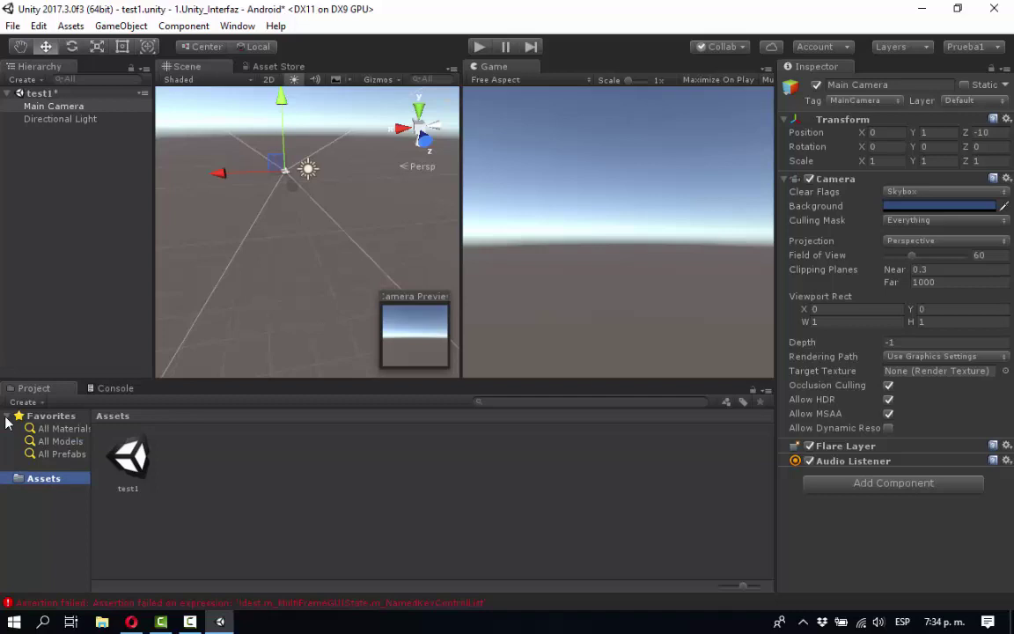
click(6, 417)
click(6, 417)
Step: Clear the object selection and save the test1 scene
click(74, 252)
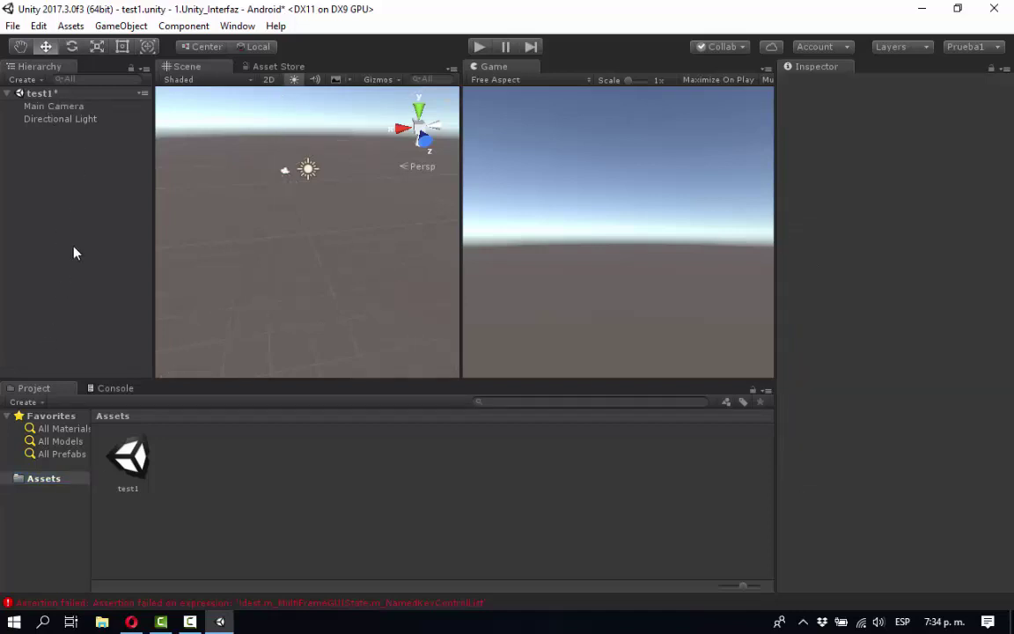
key(ctrl+s)
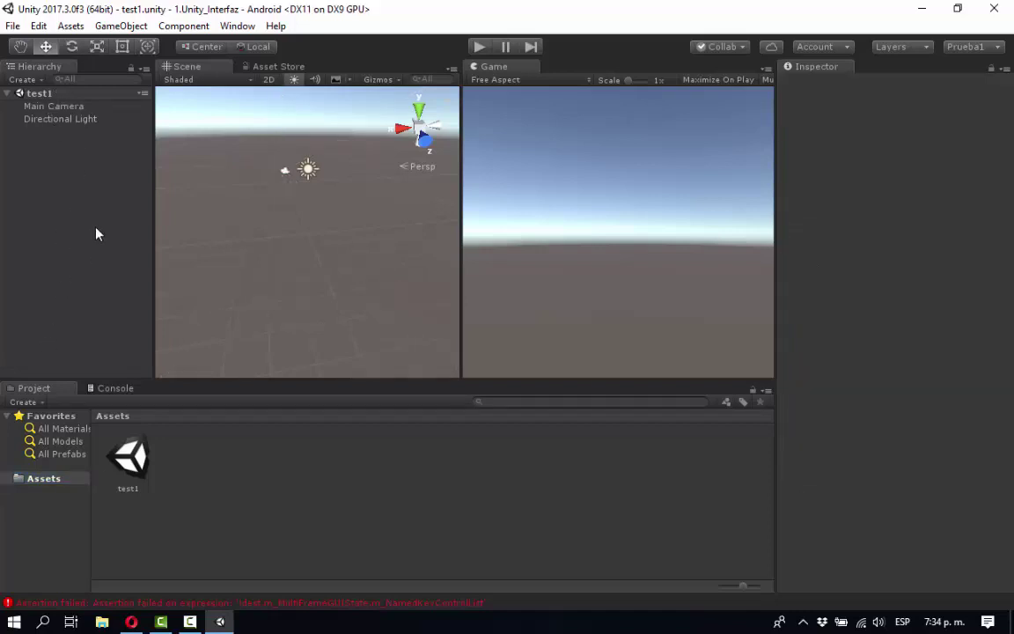
Step: View the Inspector properties of Main Camera and Directional Light, and clear the selection
click(55, 105)
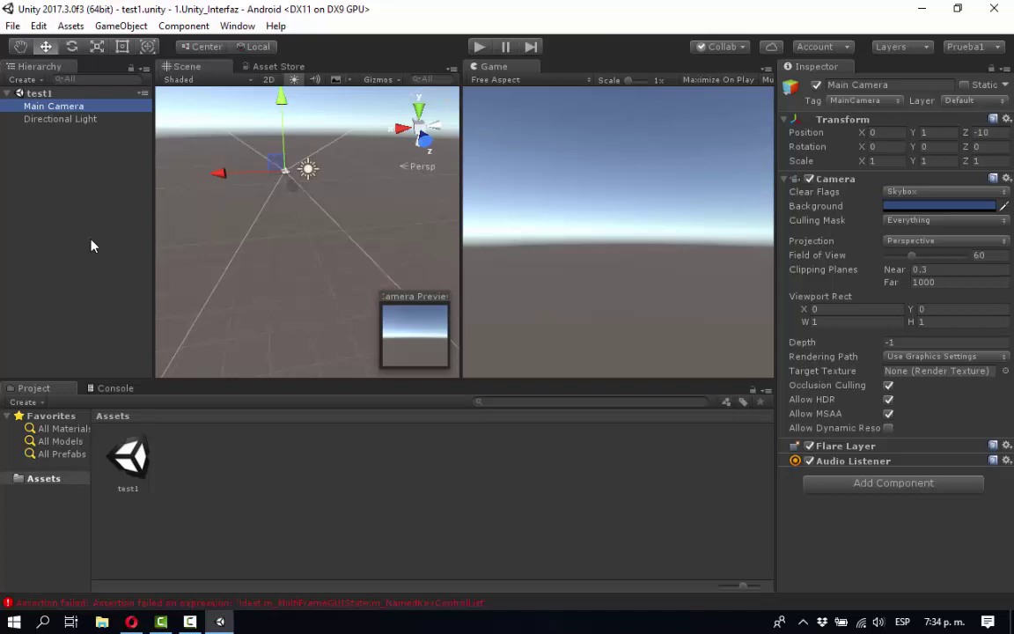
click(51, 122)
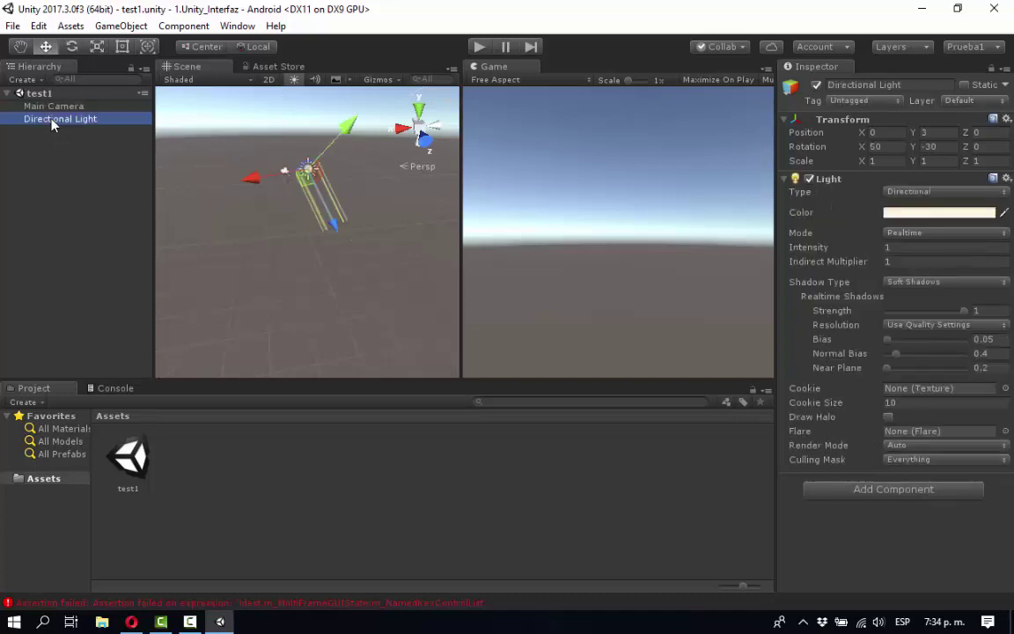
click(69, 231)
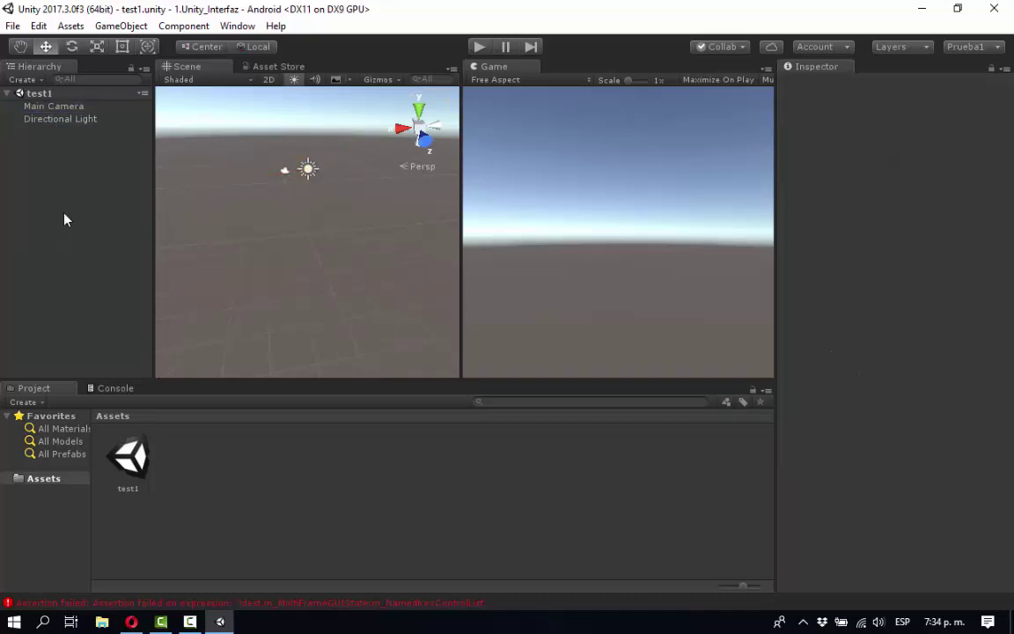
Step: Add a 3D Cube object to the test1 scene and deselect it
click(60, 107)
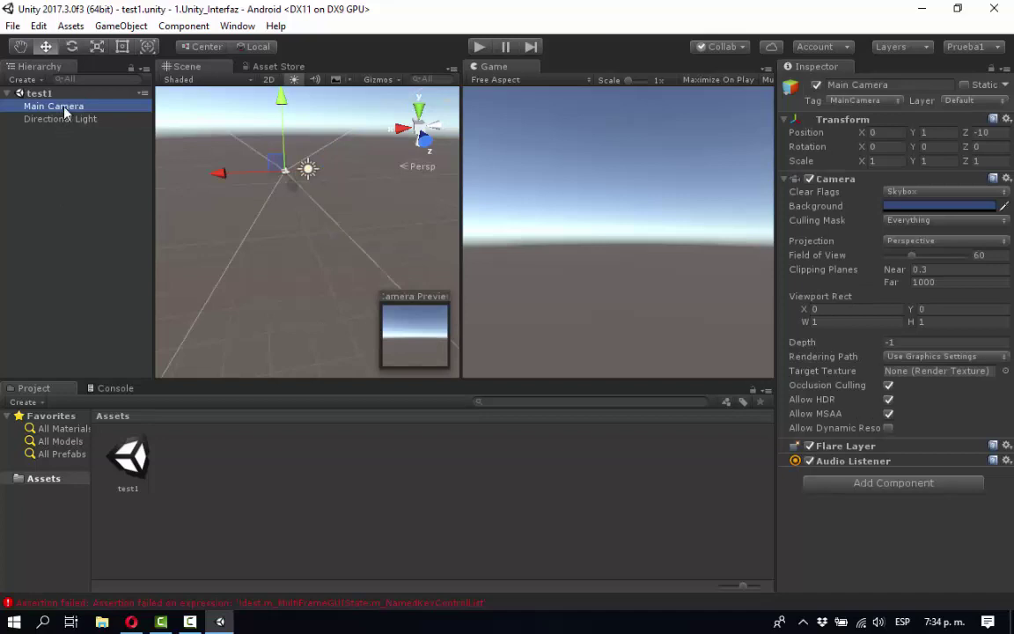
click(121, 26)
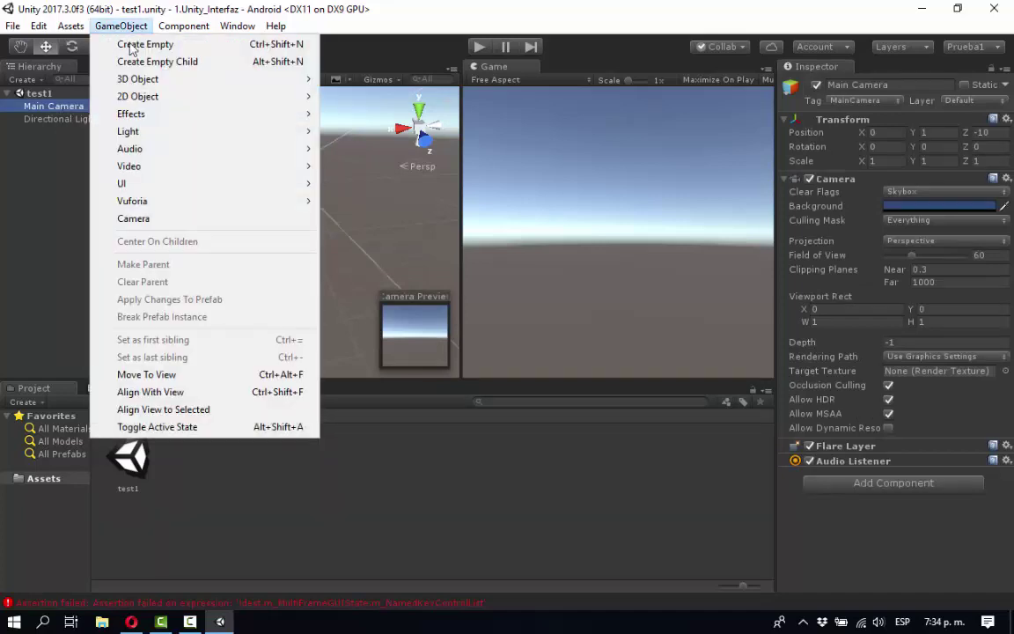
mouse_move(238, 79)
click(336, 81)
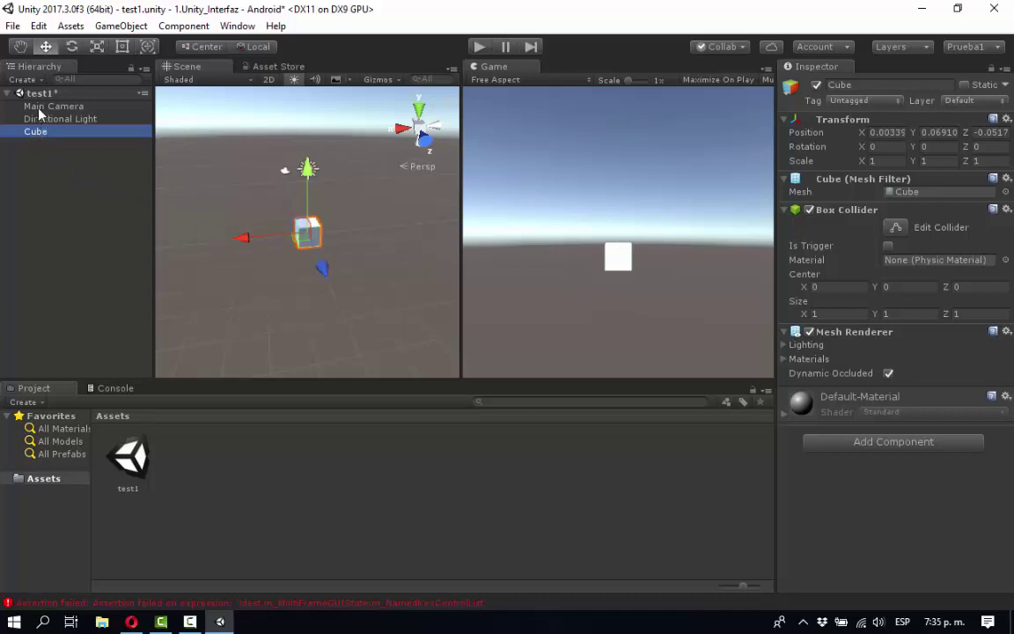
click(38, 154)
Step: Compare the Inspector properties of Cube and Directional Light, and clear the selection
click(34, 133)
click(35, 120)
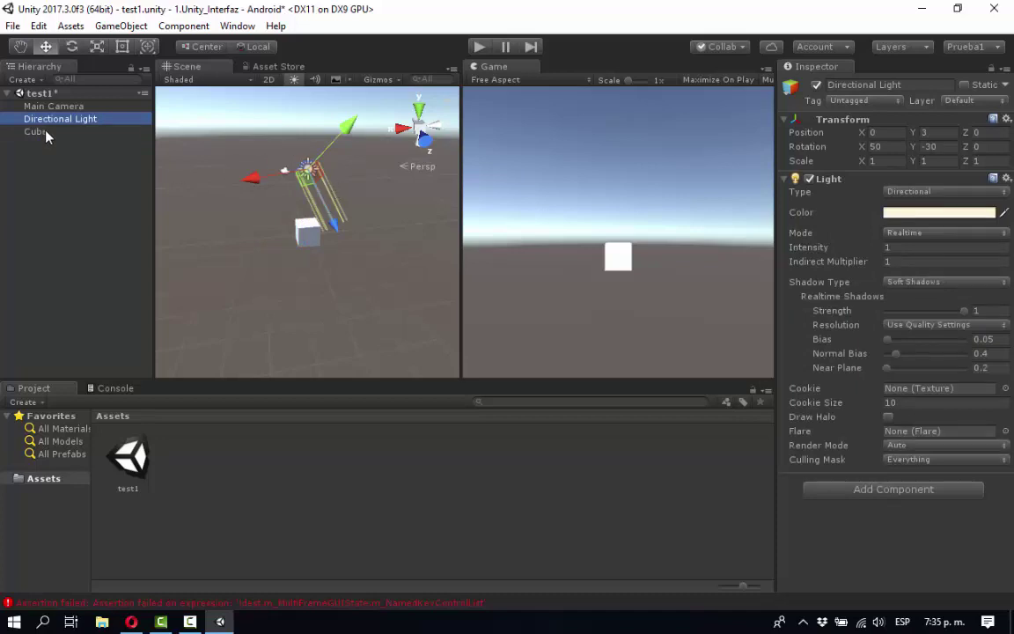
click(46, 133)
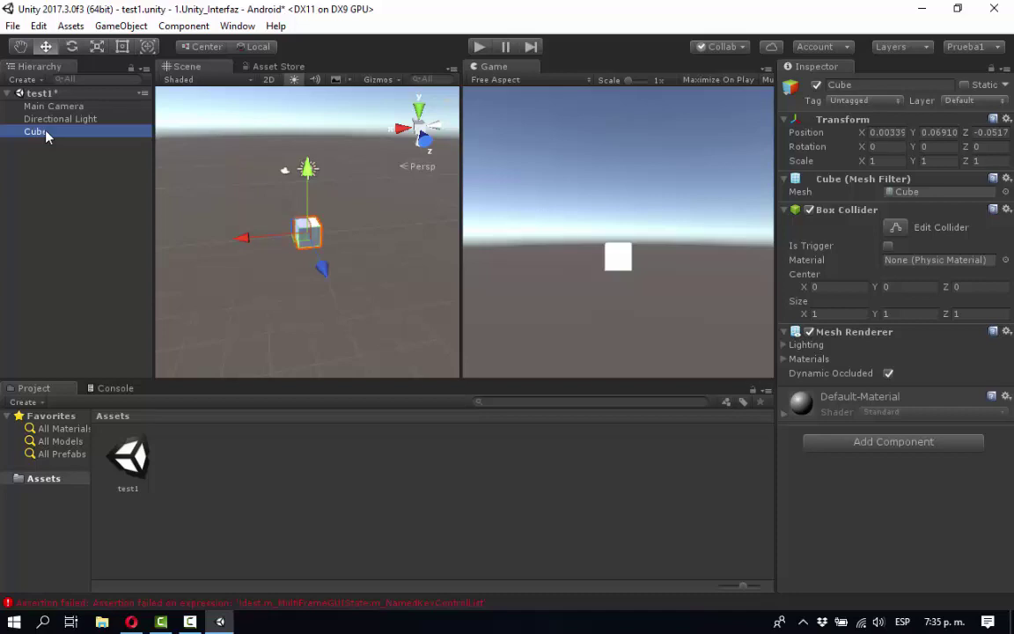
click(49, 157)
Step: Duplicate Cube and move the copy away from the original along the X axis to about X -4.04
click(44, 139)
key(ctrl+d)
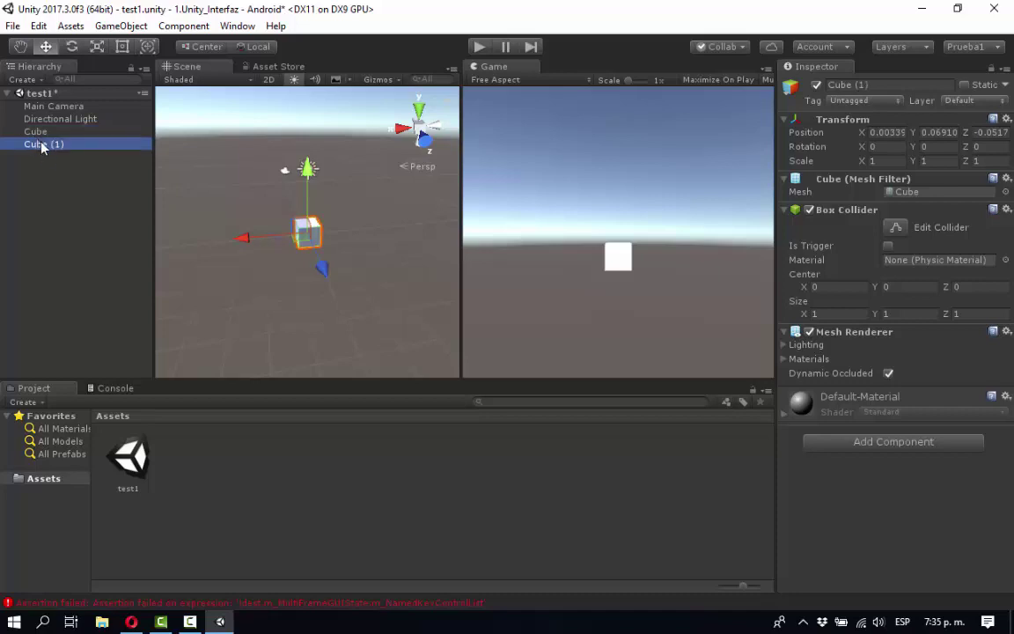
click(51, 165)
click(37, 132)
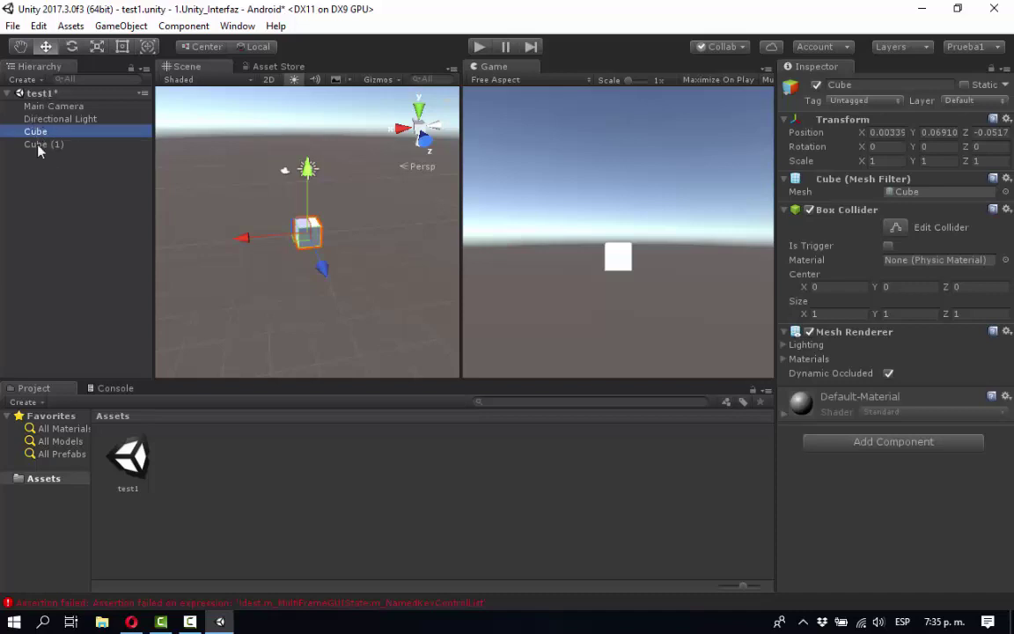
click(33, 146)
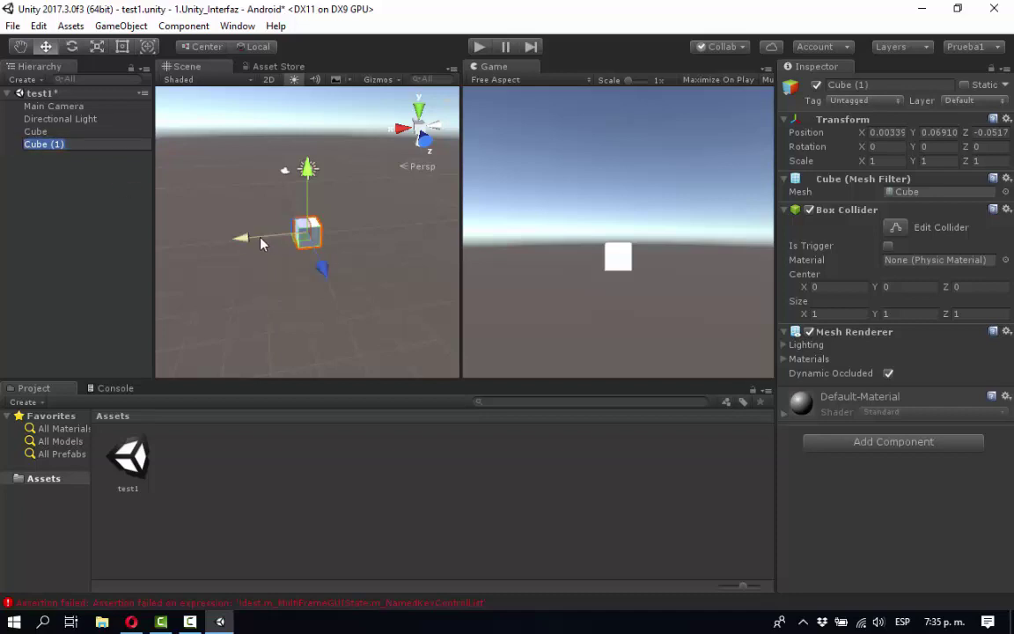
drag(243, 240, 318, 245)
Step: Make Cube (1) a child of Cube in the Hierarchy
click(42, 141)
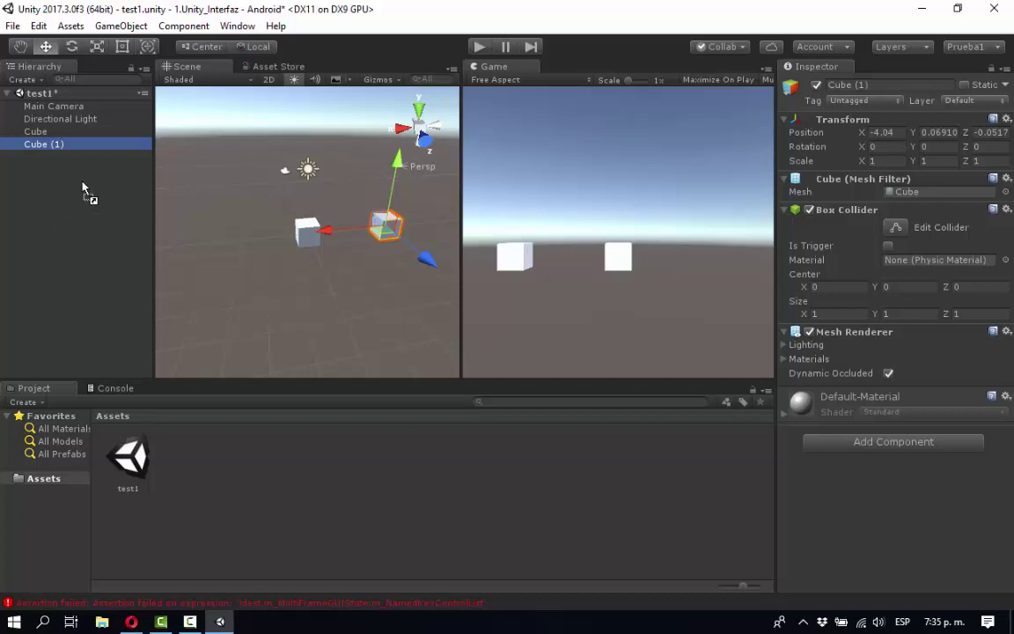
drag(70, 166, 48, 133)
drag(50, 134, 50, 134)
click(50, 133)
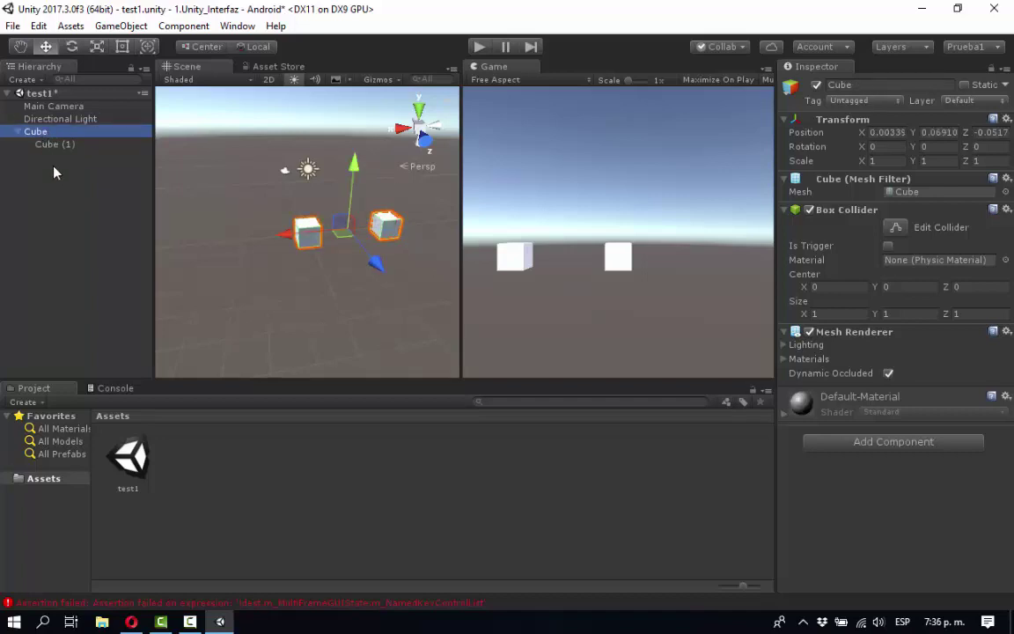
click(52, 163)
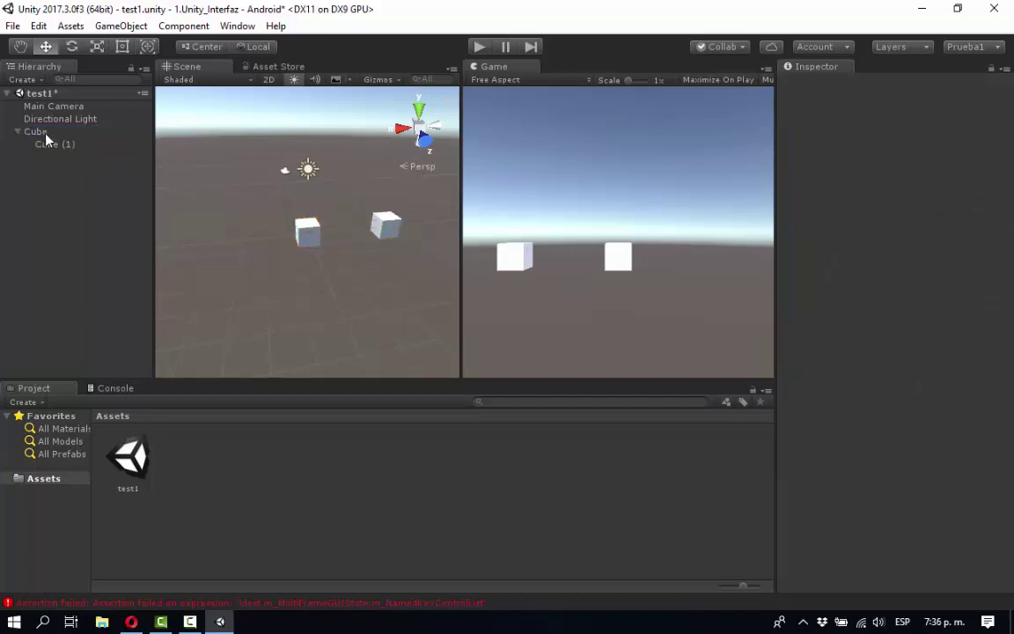
Step: Move the parent Cube together with its child along the X axis in the Scene view
click(44, 133)
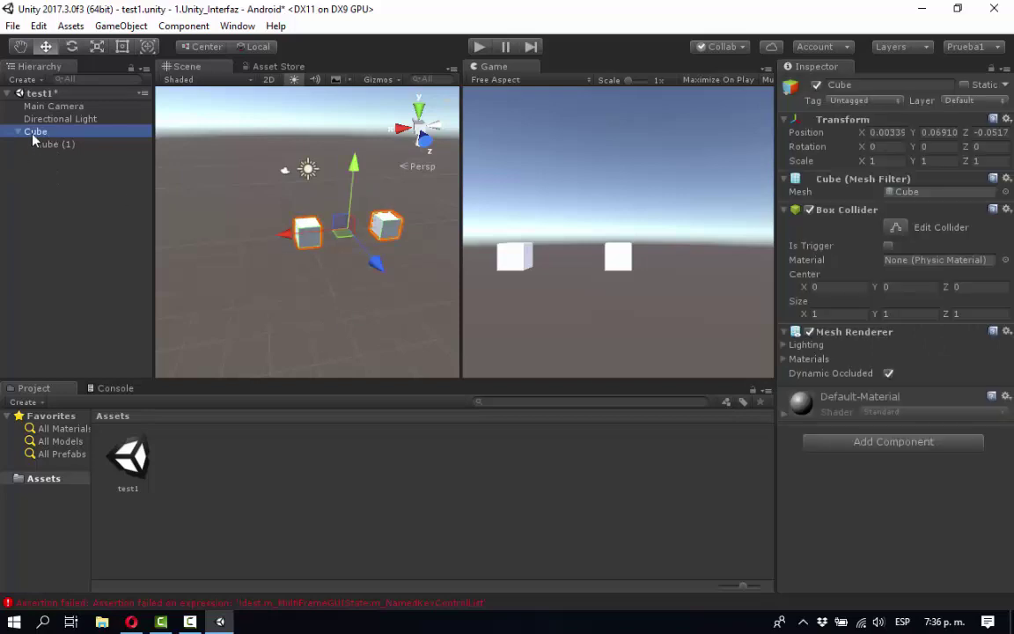
drag(269, 243, 227, 237)
click(55, 156)
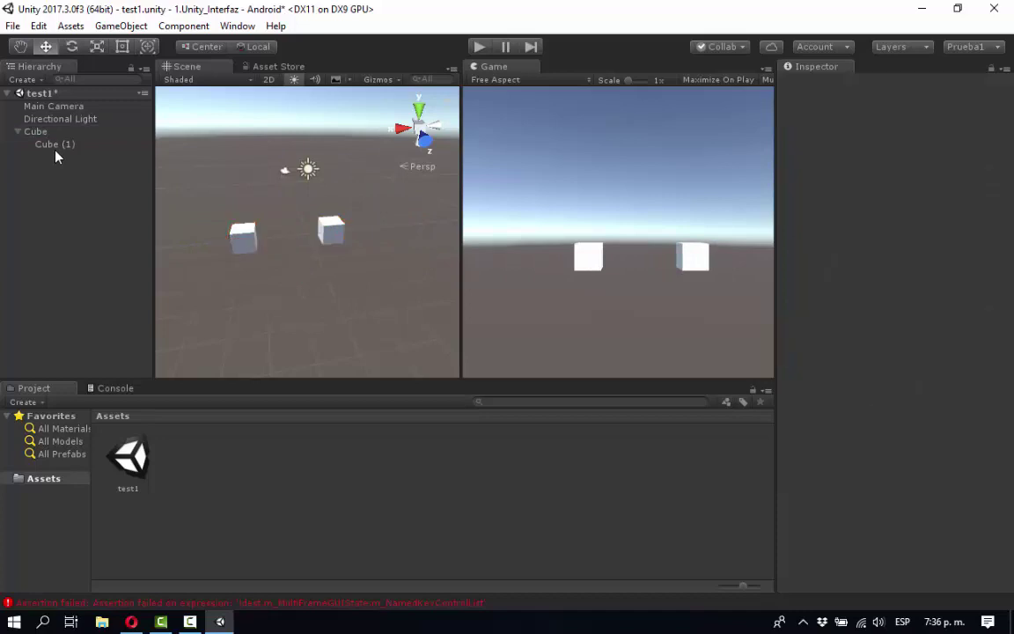
Step: Move only the child Cube (1) along the X axis to a local X position of about -5.76
click(55, 147)
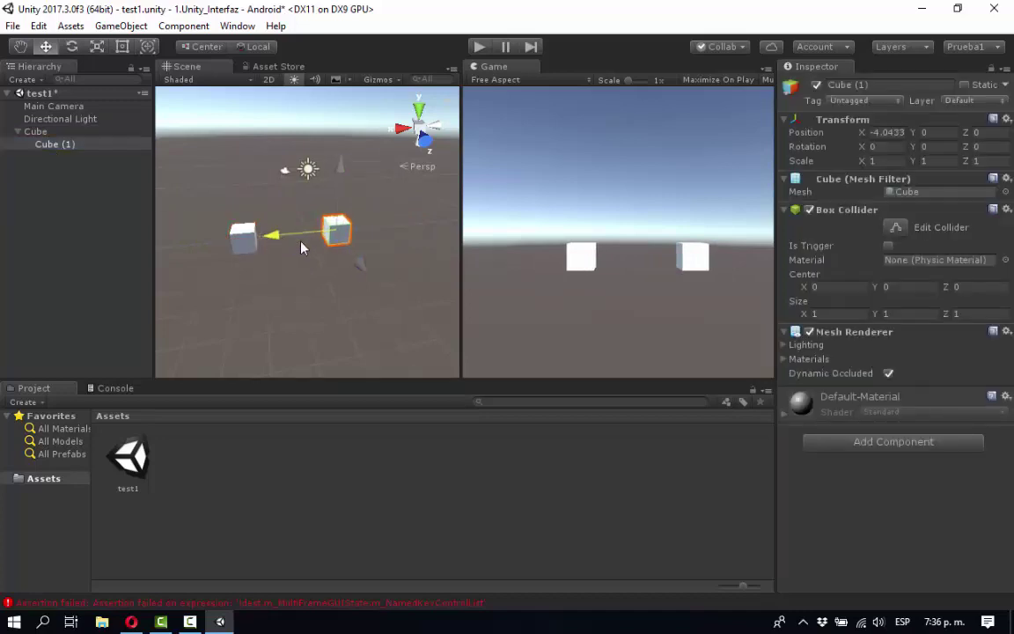
drag(291, 236, 301, 214)
click(86, 231)
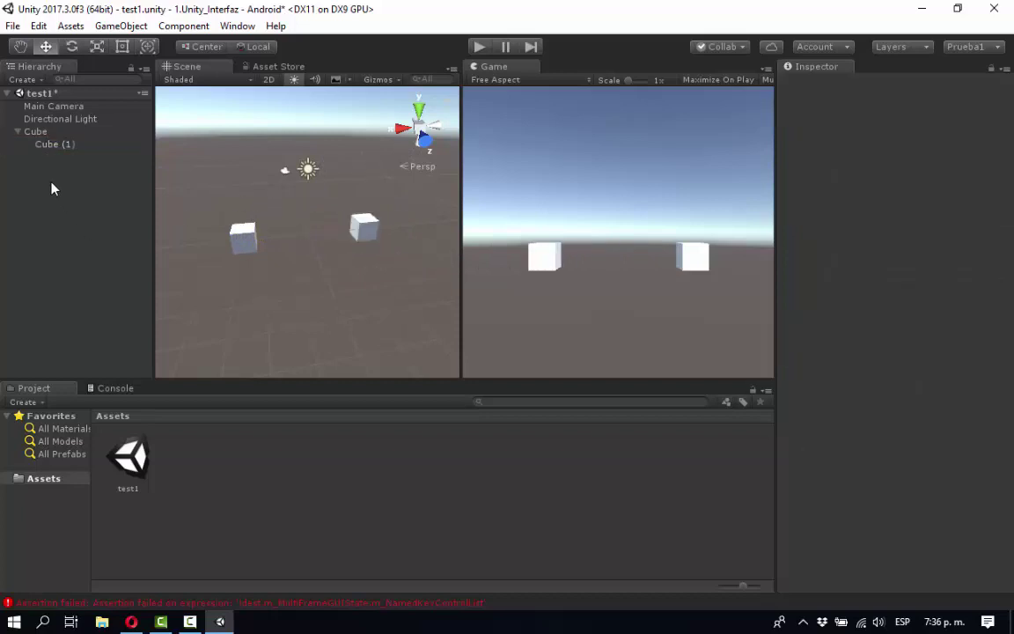
Step: Unparent Cube (1) from Cube in the Hierarchy and delete it from the scene
click(53, 145)
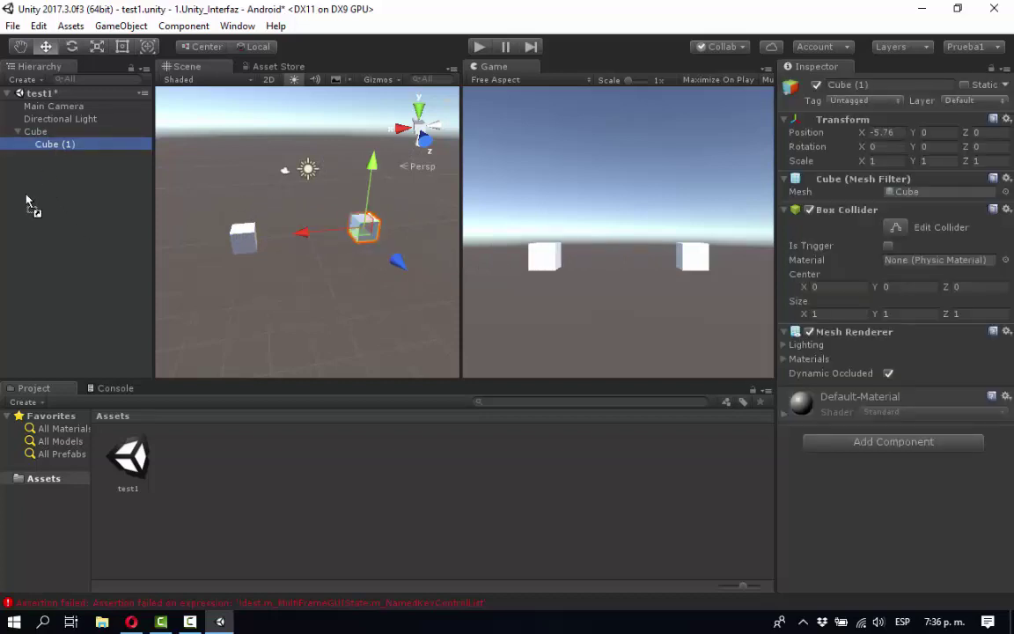
drag(26, 203, 26, 203)
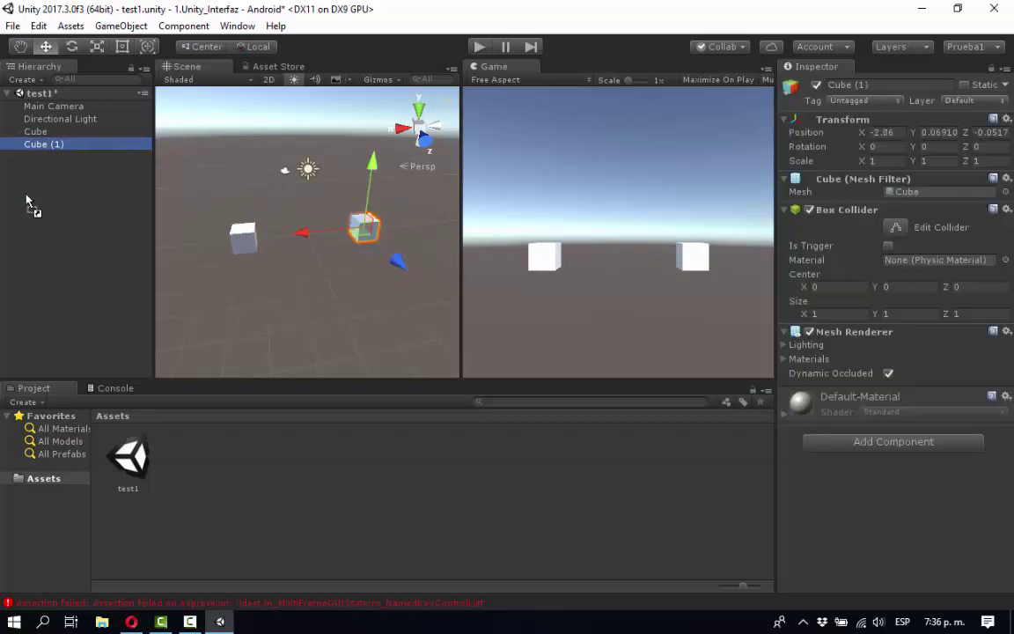
right_click(47, 148)
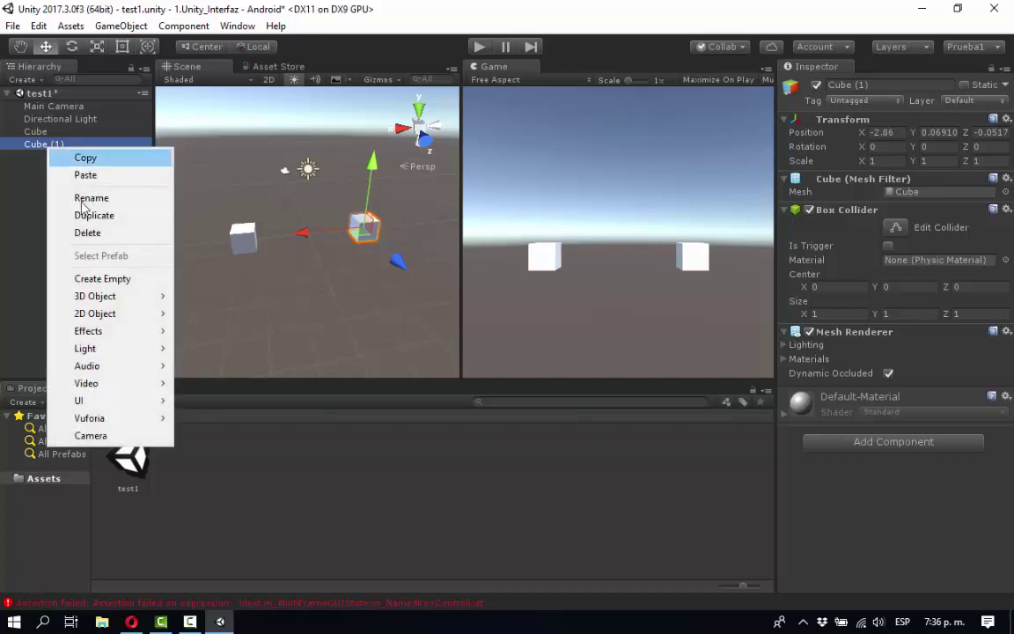
click(75, 230)
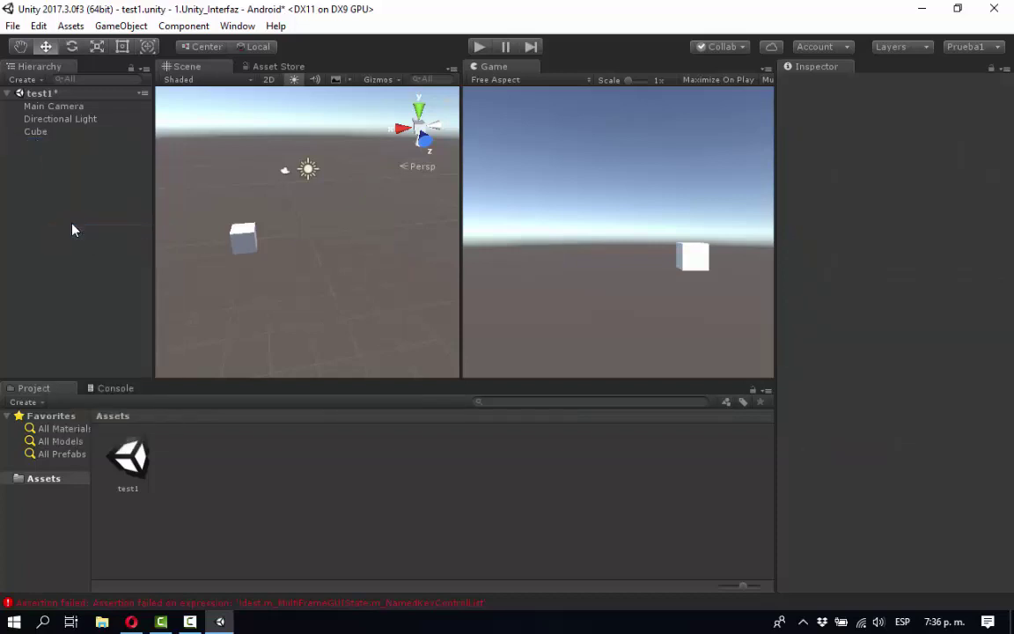
Step: Save the test1 scene with the single moved Cube in it
click(9, 25)
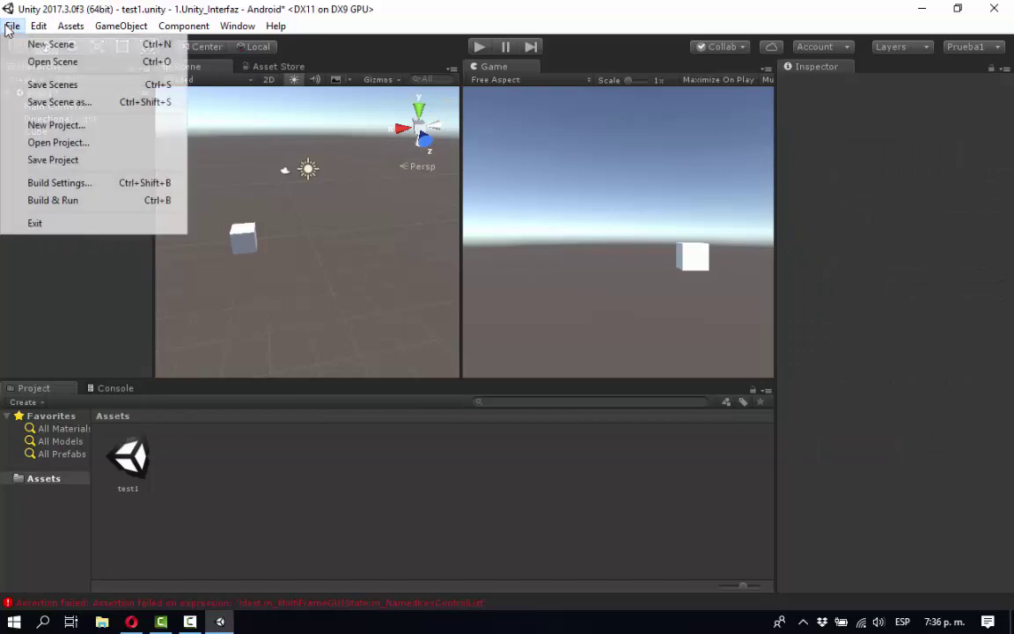
click(48, 86)
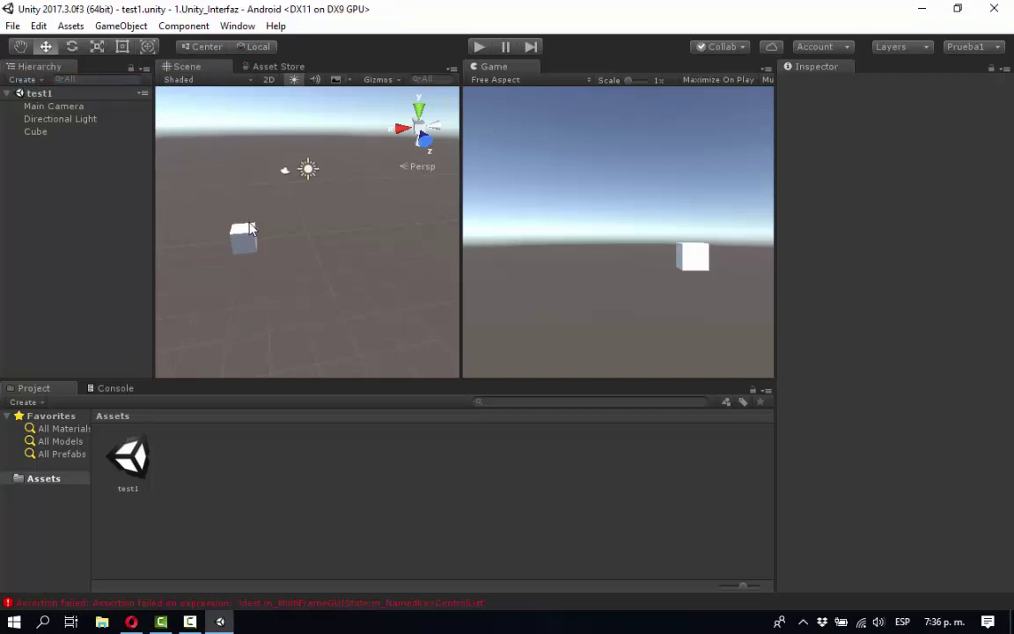
Step: Pan, zoom and orbit the Scene view around the cube to examine the scene from different viewpoints
key(q)
middle_drag(244, 250, 290, 223)
scroll(291, 223, down, 4)
scroll(290, 222, down, 2)
scroll(291, 222, up, 5)
alt+drag(324, 272, 344, 276)
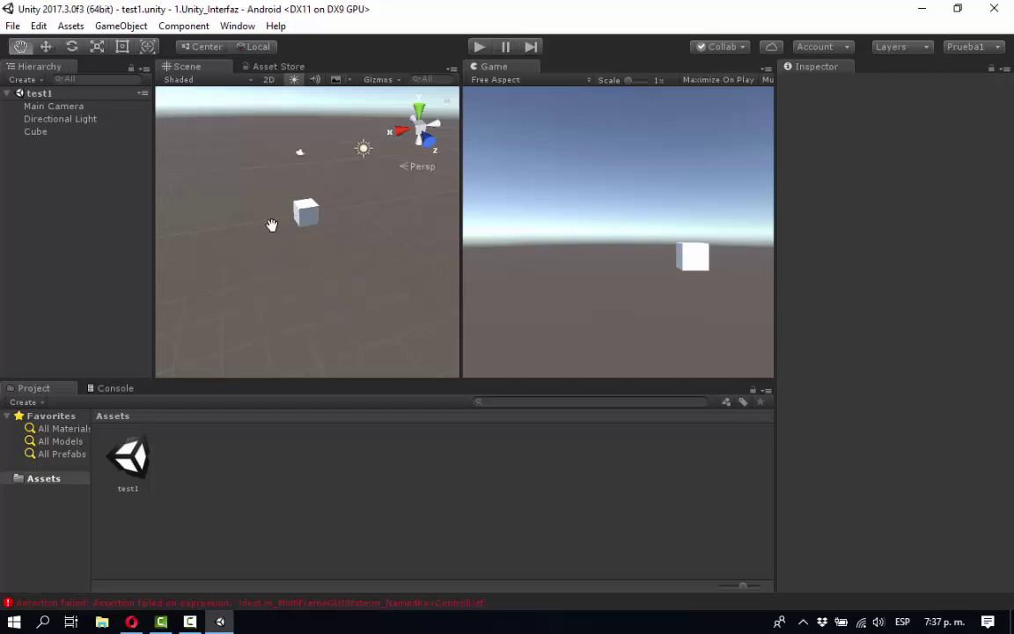
middle_drag(271, 231, 291, 207)
scroll(251, 267, up, 1)
scroll(251, 266, up, 2)
scroll(291, 207, down, 2)
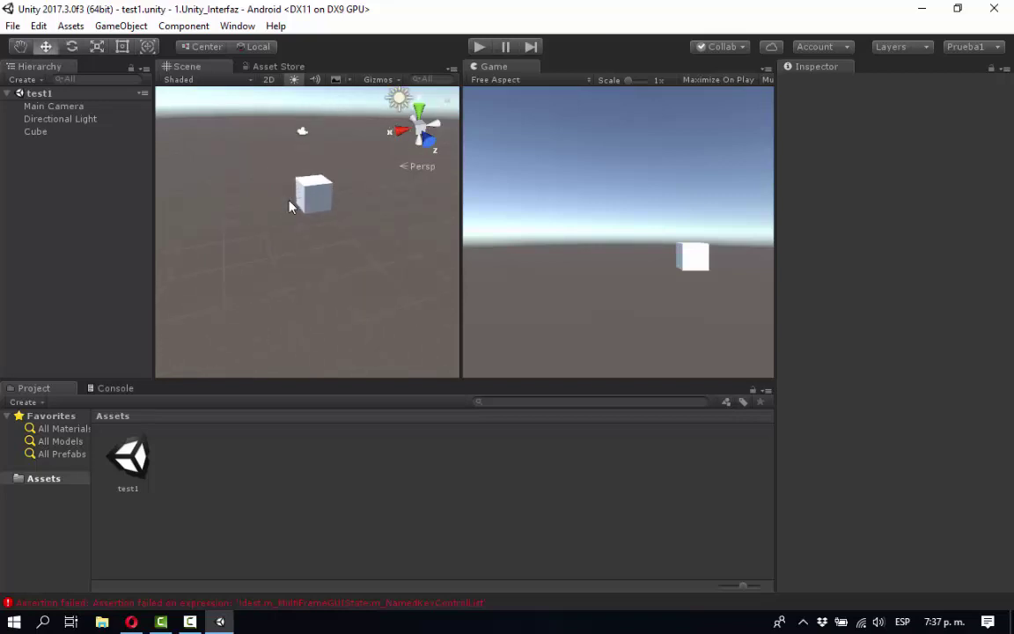
scroll(290, 207, up, 1)
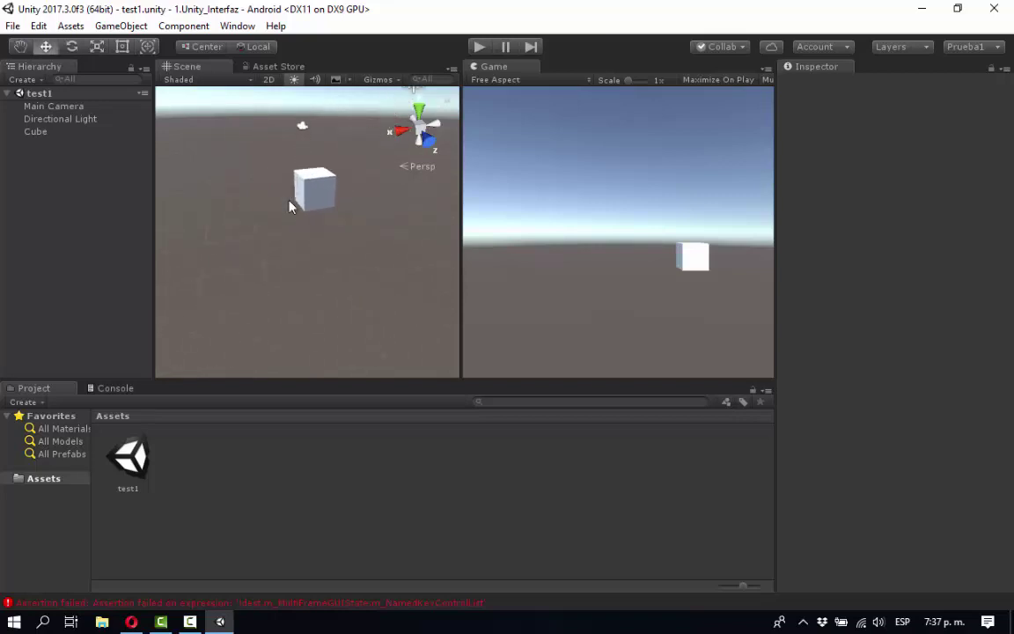
Step: Maximize the Scene panel, and pan and zoom out to bring the camera, light and cube into view
key(shift+space)
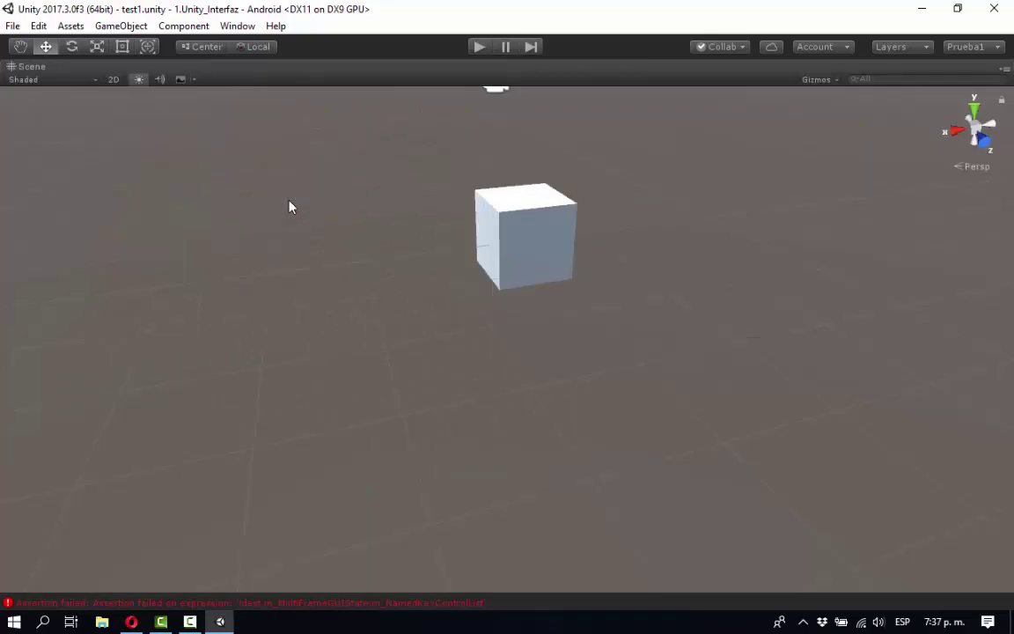
middle_drag(349, 210, 287, 305)
scroll(287, 305, down, 6)
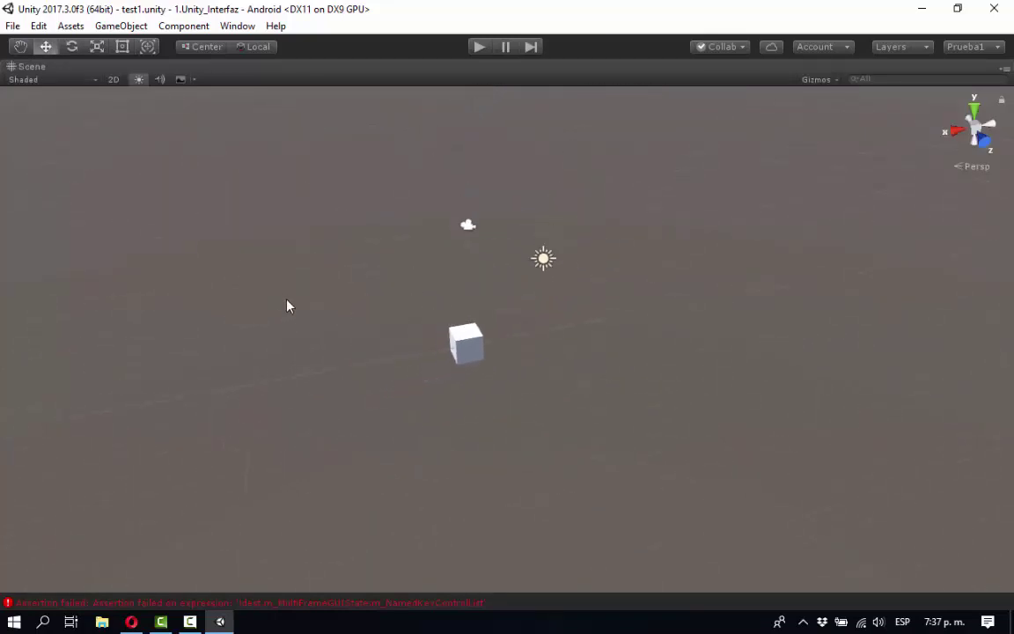
Step: Select the directional light, the main camera and the cube in turn in the maximized Scene view
scroll(282, 301, up, 4)
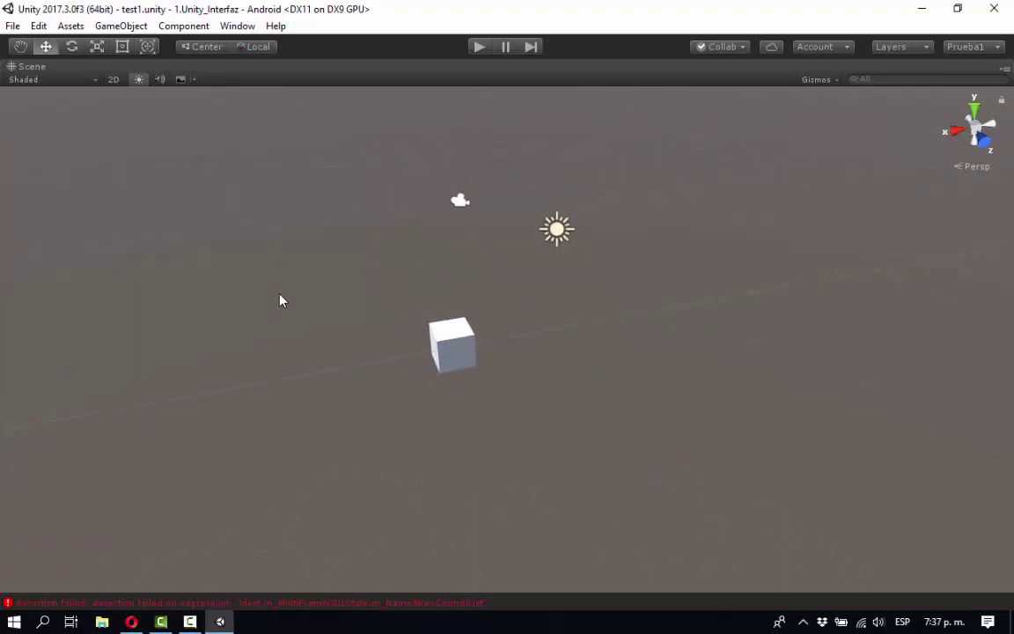
click(556, 232)
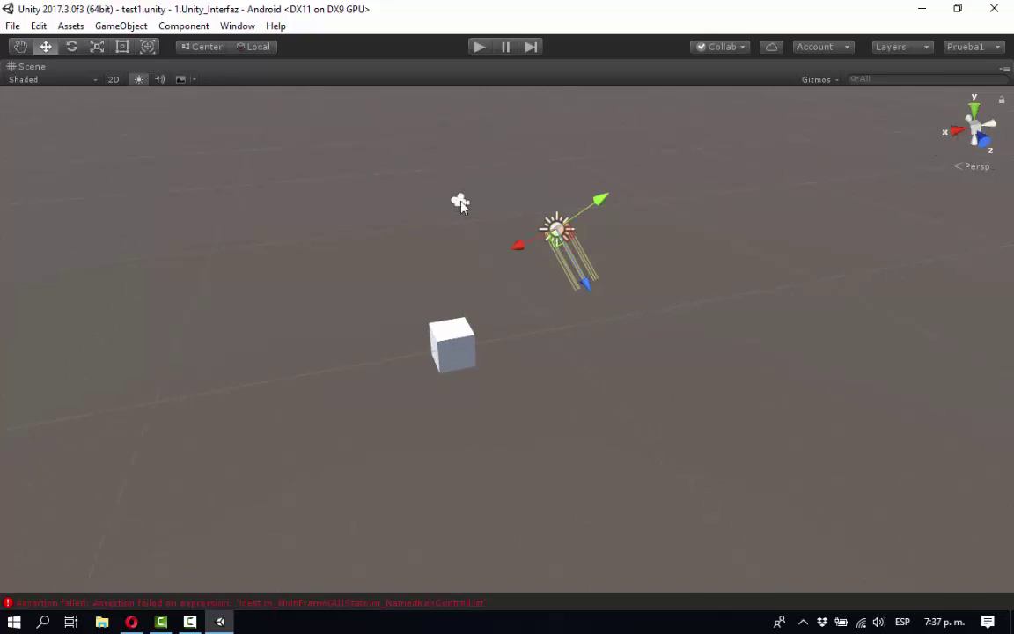
click(460, 203)
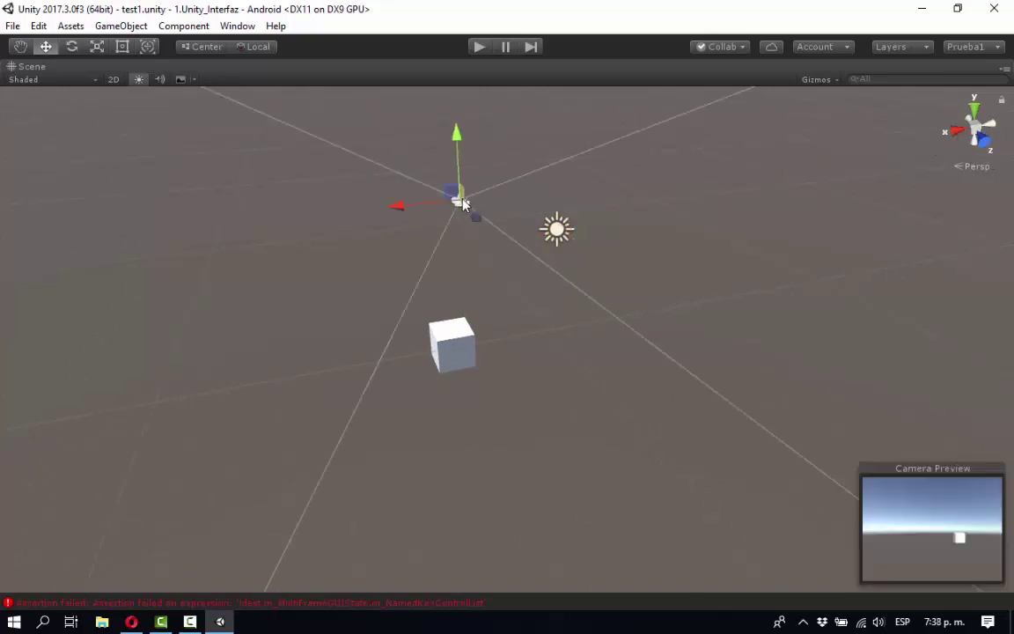
click(457, 349)
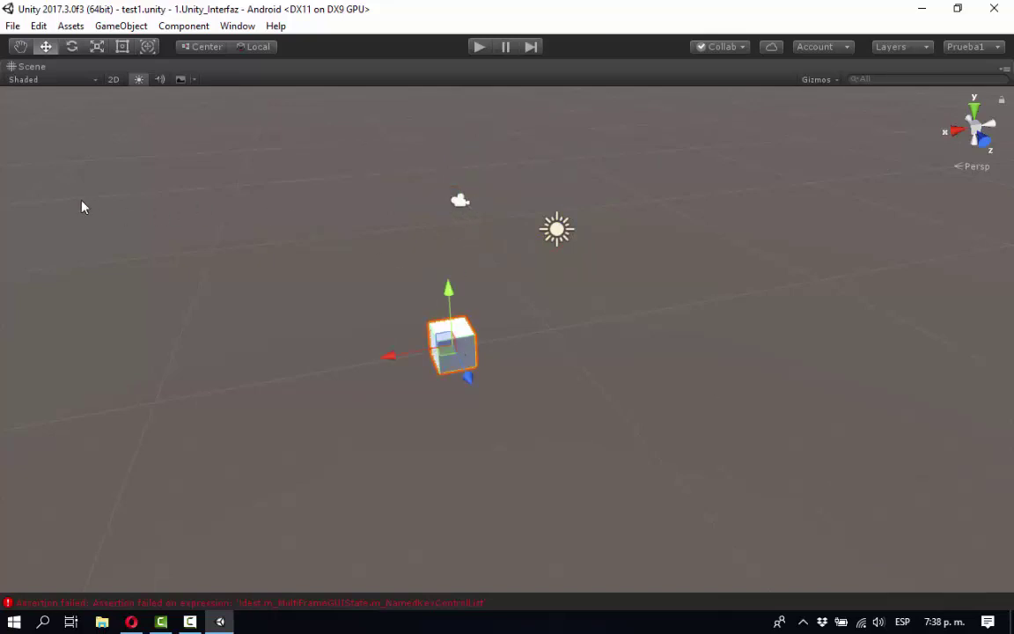
Step: Orbit and pan around the selected cube to view the scene from its other sides and near ground level
alt+drag(652, 247, 376, 304)
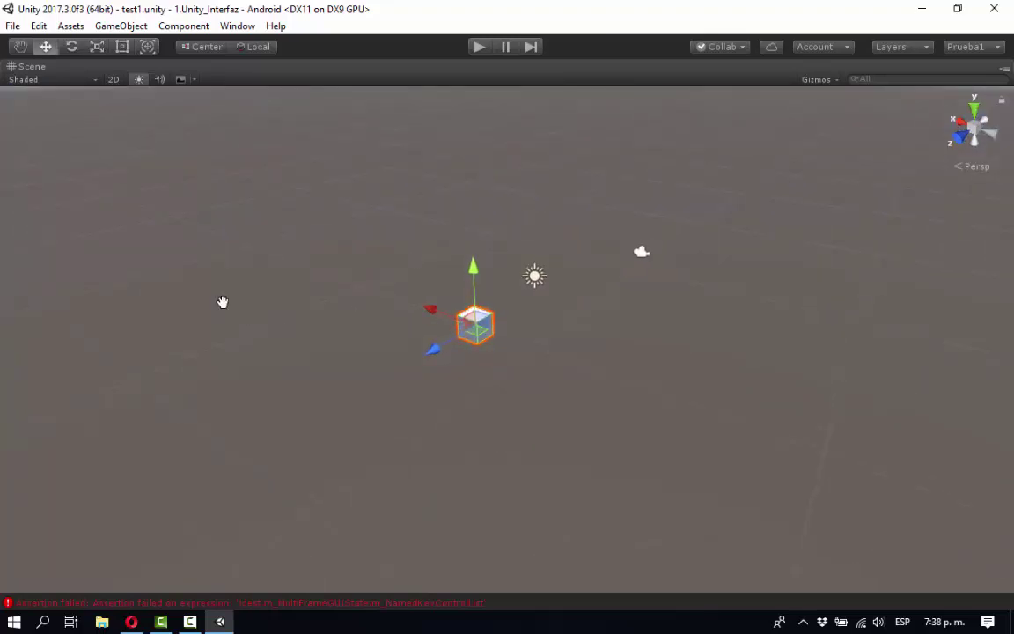
middle_drag(223, 302, 238, 265)
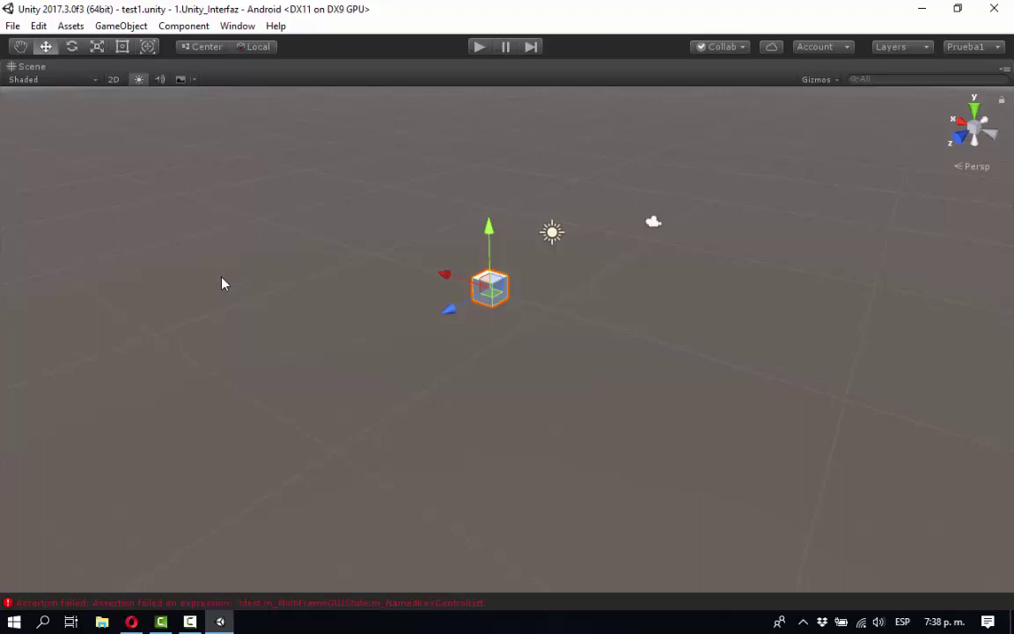
alt+drag(213, 274, 600, 194)
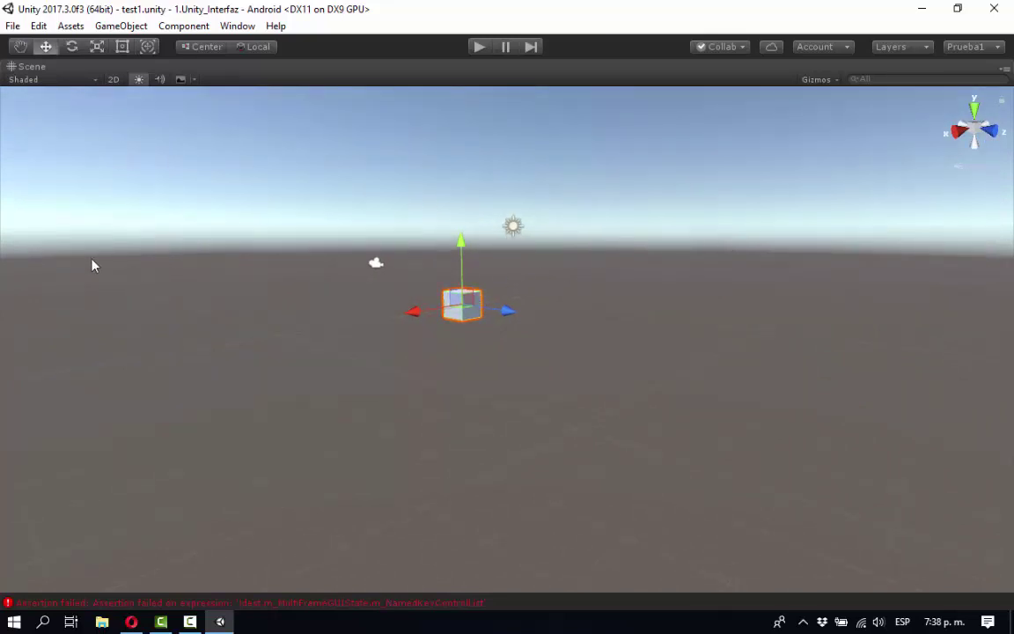
alt+drag(598, 320, 621, 338)
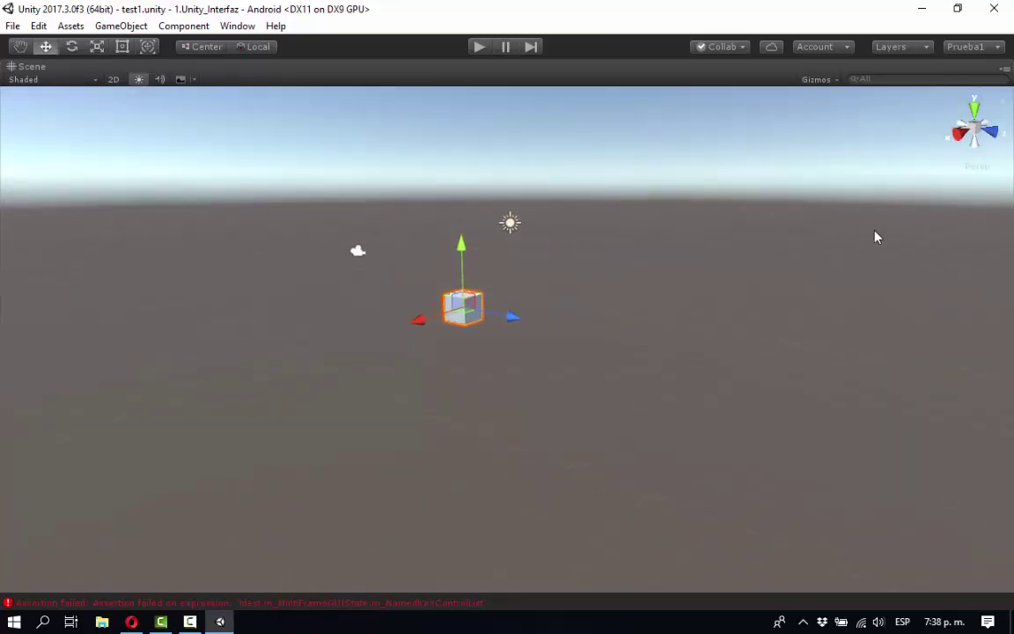
Step: Switch the Scene view to an orthographic top view and cycle through the right, top, front, bottom and back views
click(976, 113)
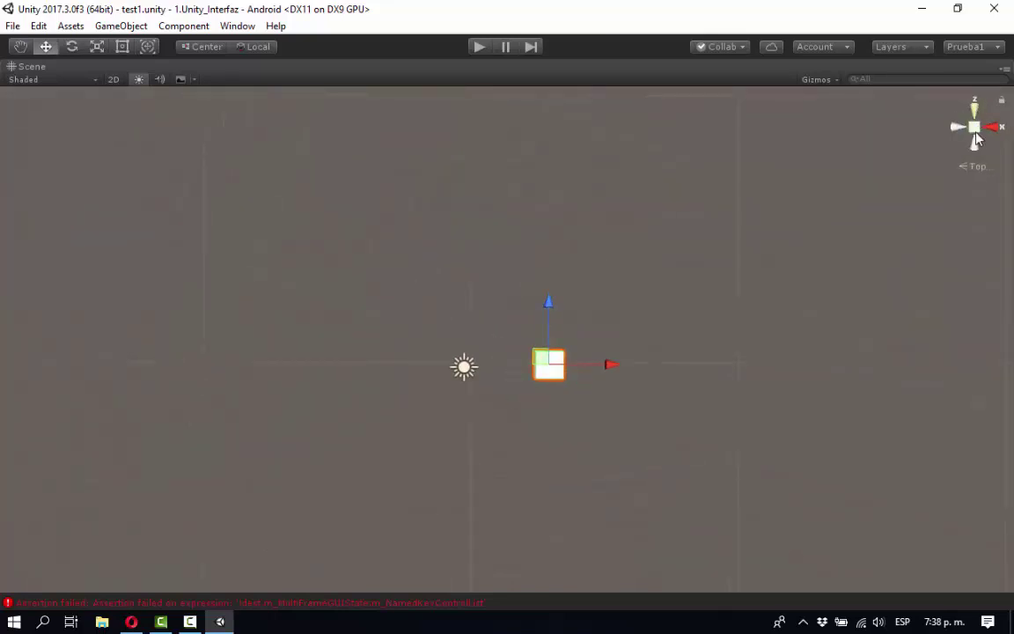
click(974, 128)
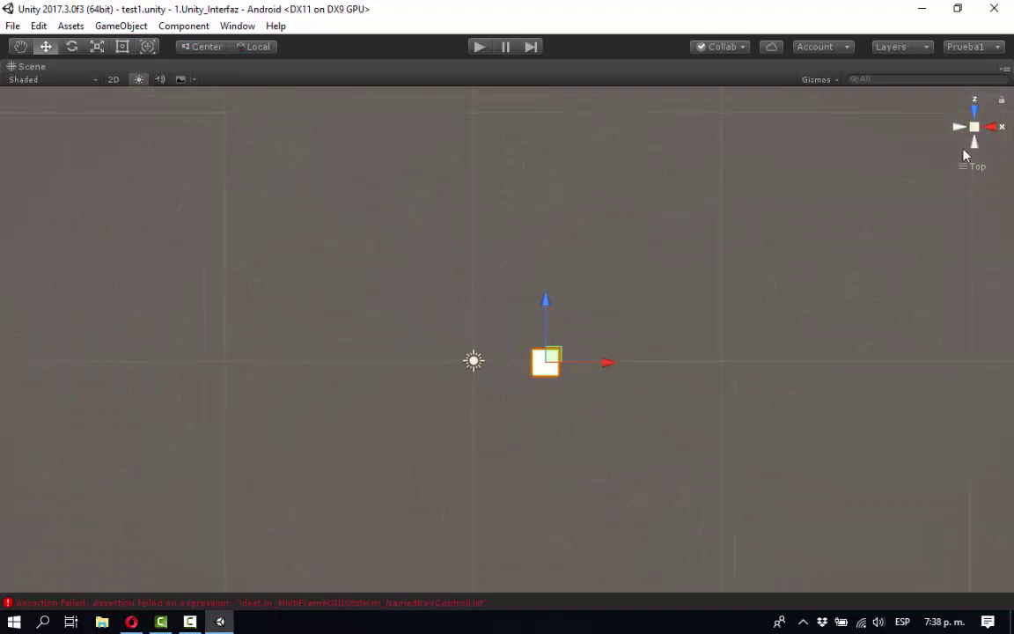
click(992, 127)
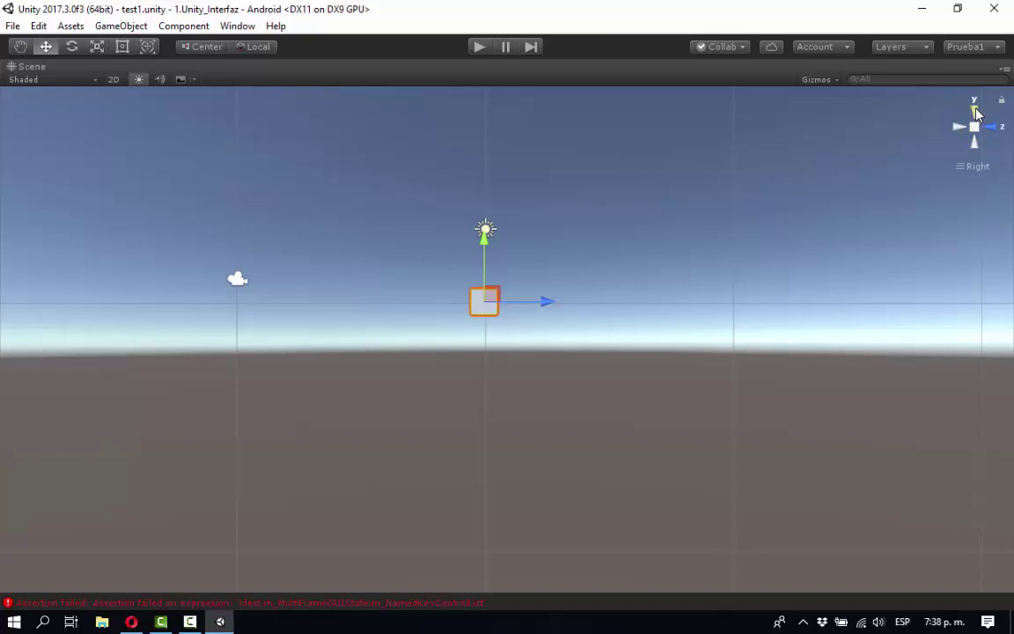
click(975, 110)
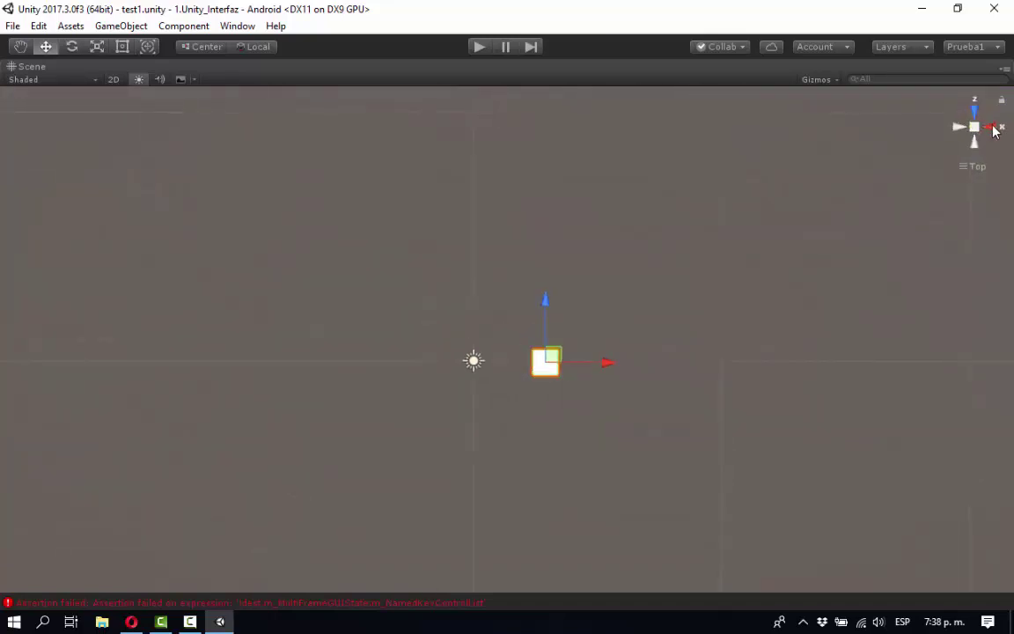
click(994, 128)
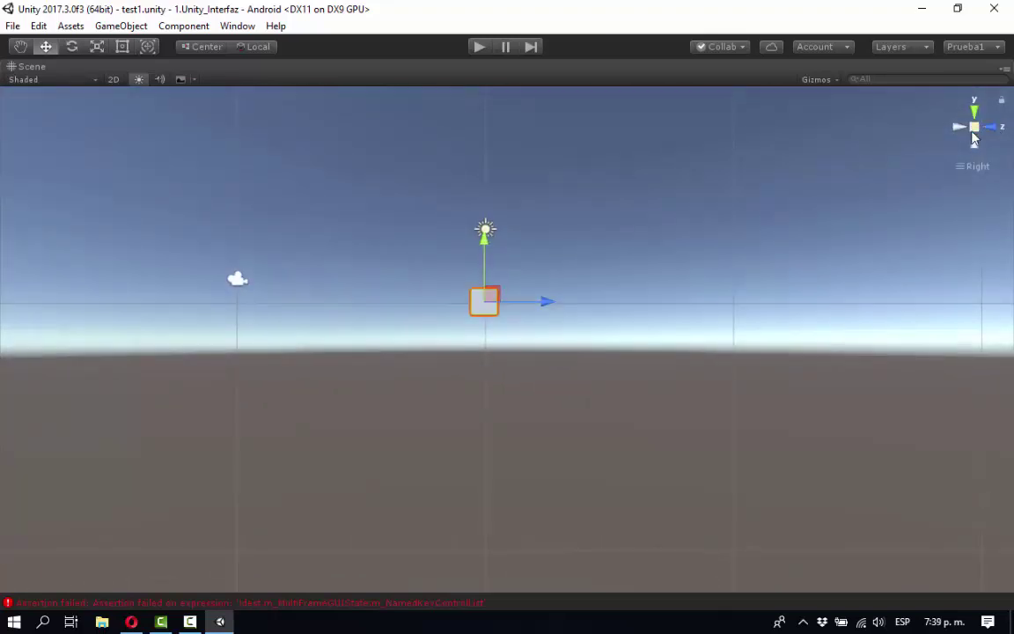
click(992, 130)
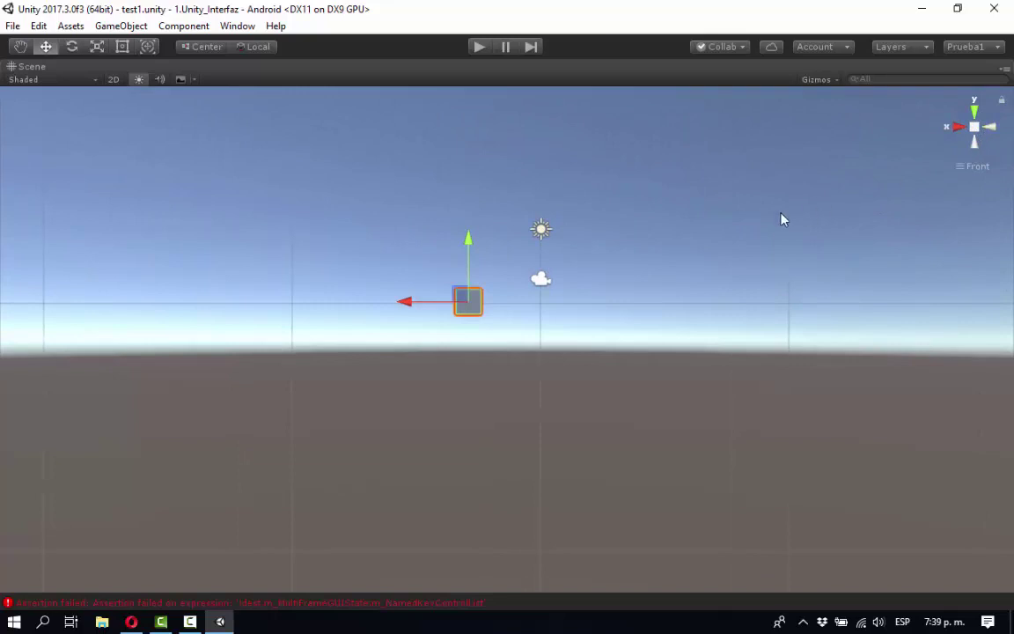
click(975, 141)
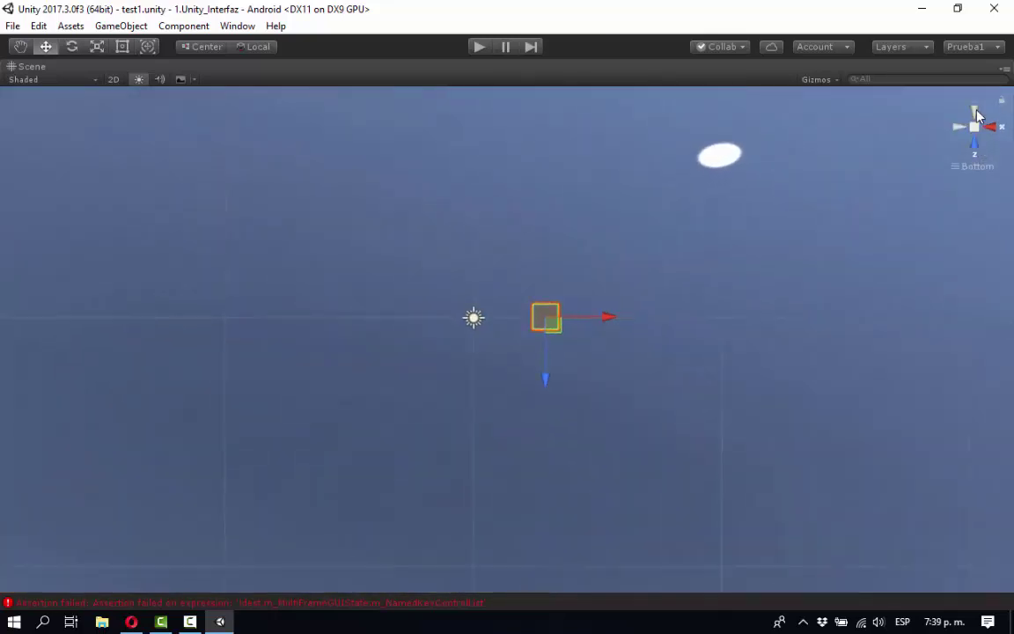
click(977, 112)
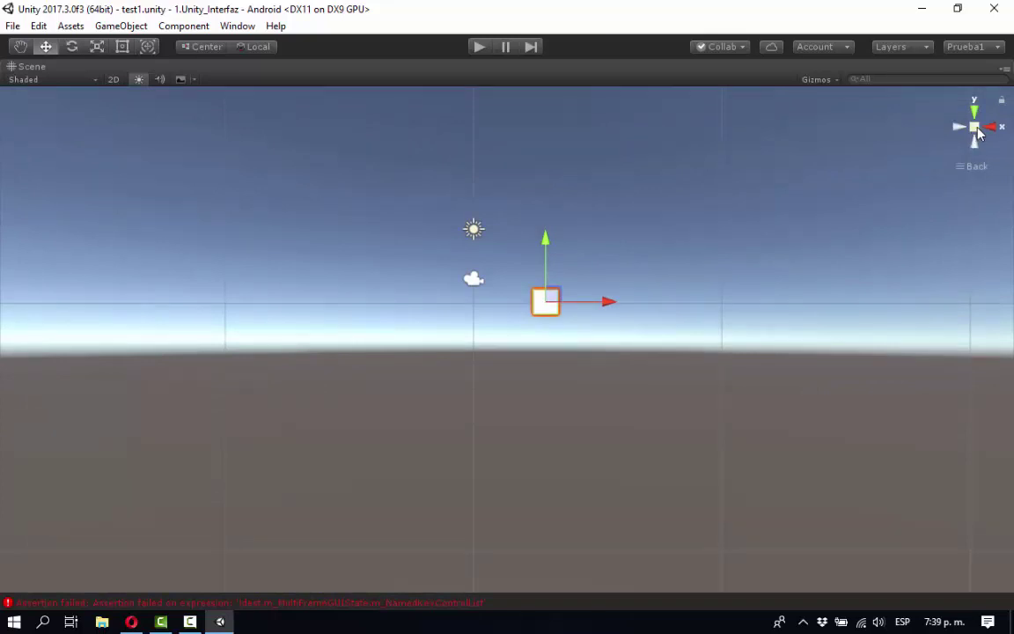
Step: Return the Scene view to perspective, frame the selected cube and orbit to see two of its faces
click(975, 129)
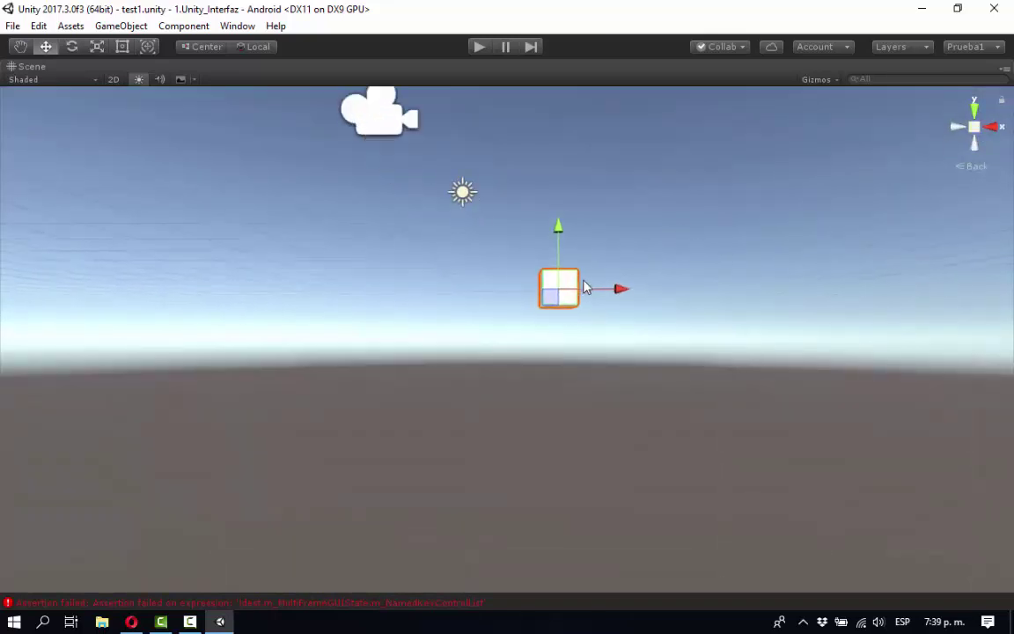
key(f)
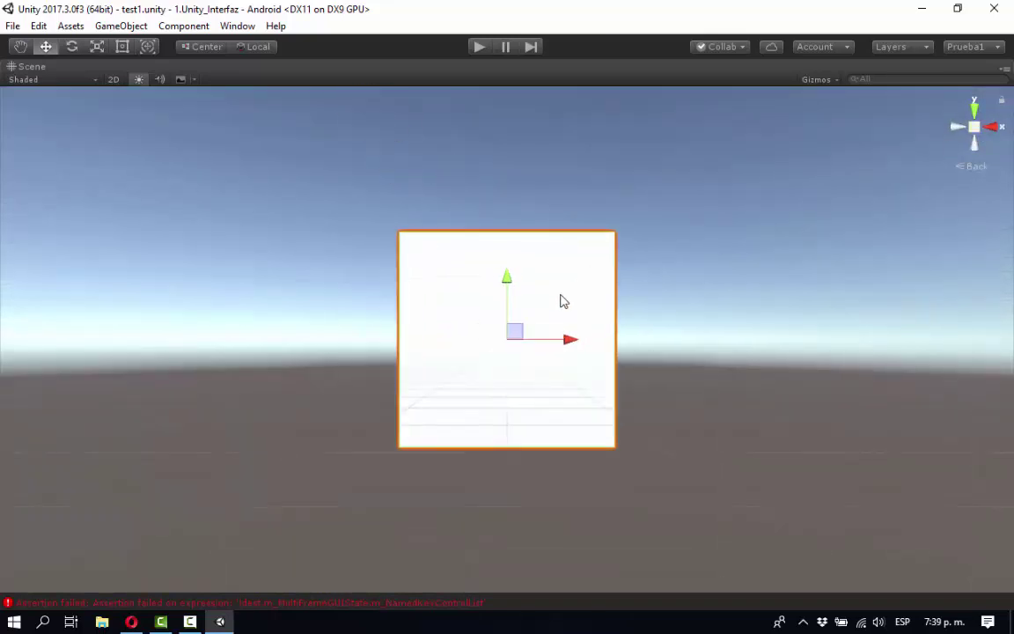
alt+drag(523, 310, 672, 329)
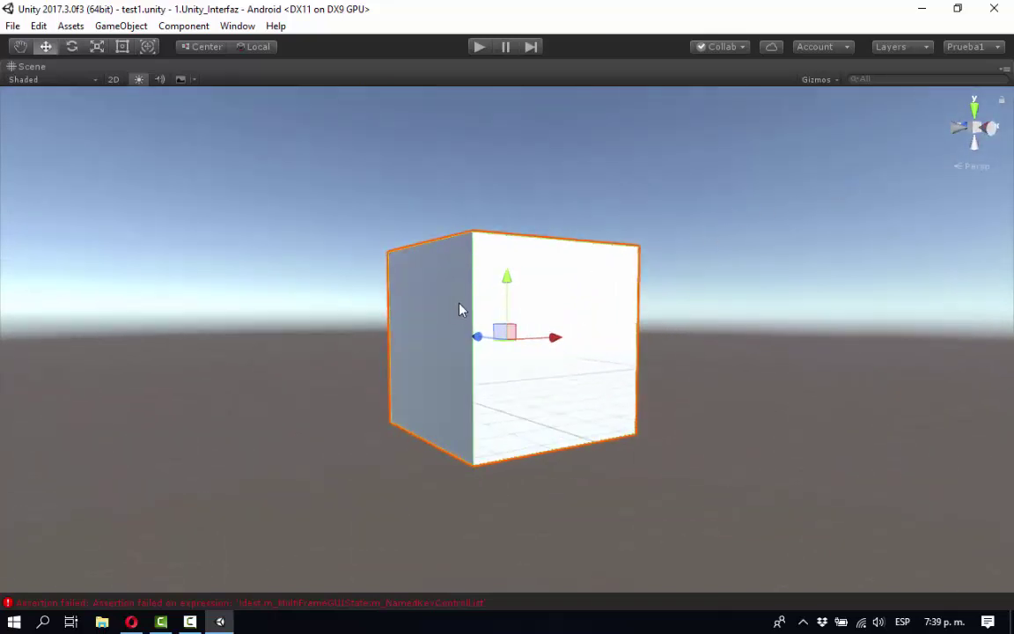
Step: Compare the cube in isometric projection from a higher corner angle, and switch the view back to perspective
click(976, 131)
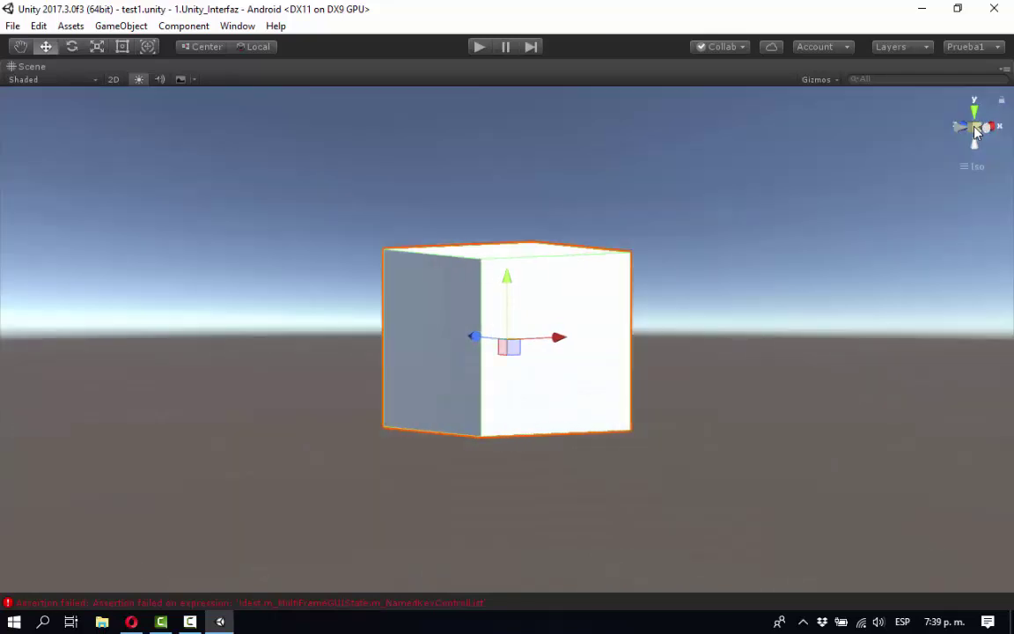
alt+drag(729, 240, 409, 314)
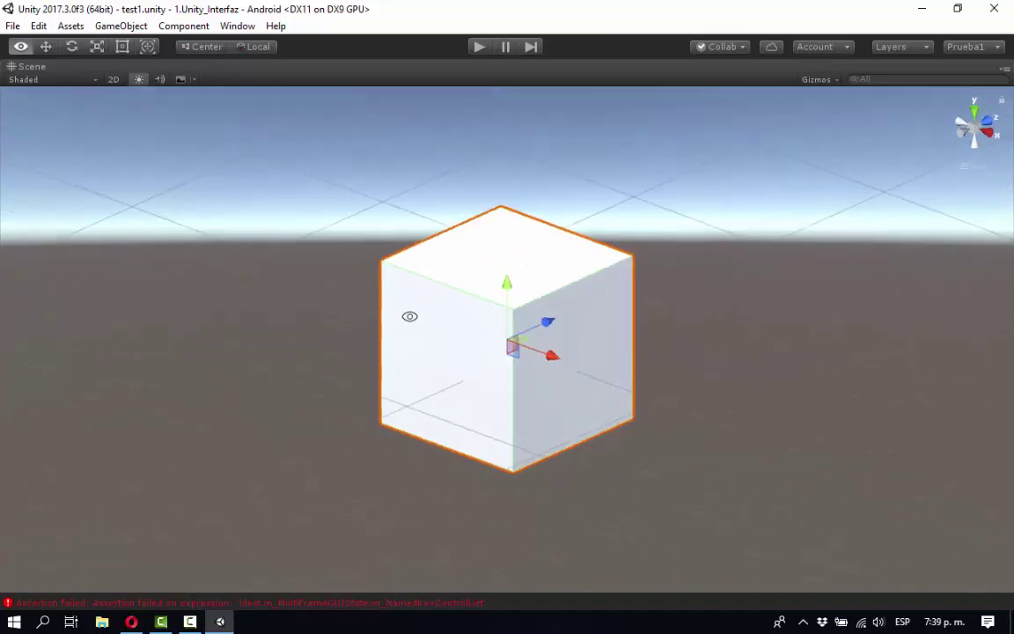
click(975, 129)
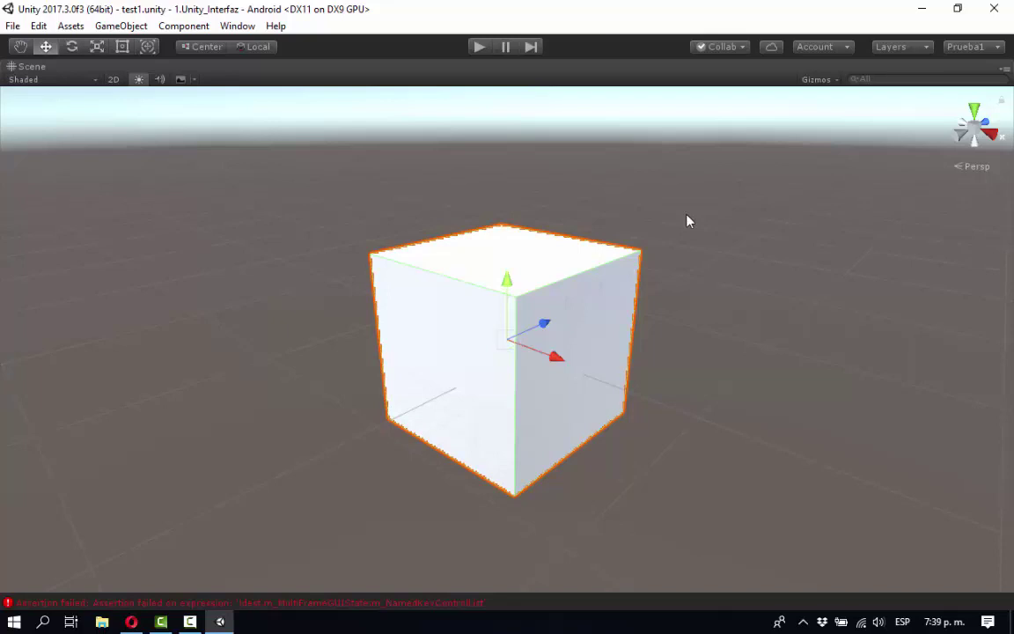
Step: Restore the full panel layout and rotate the Cube to about -26.31° around its Y axis with the Rotate tool
key(shift+space)
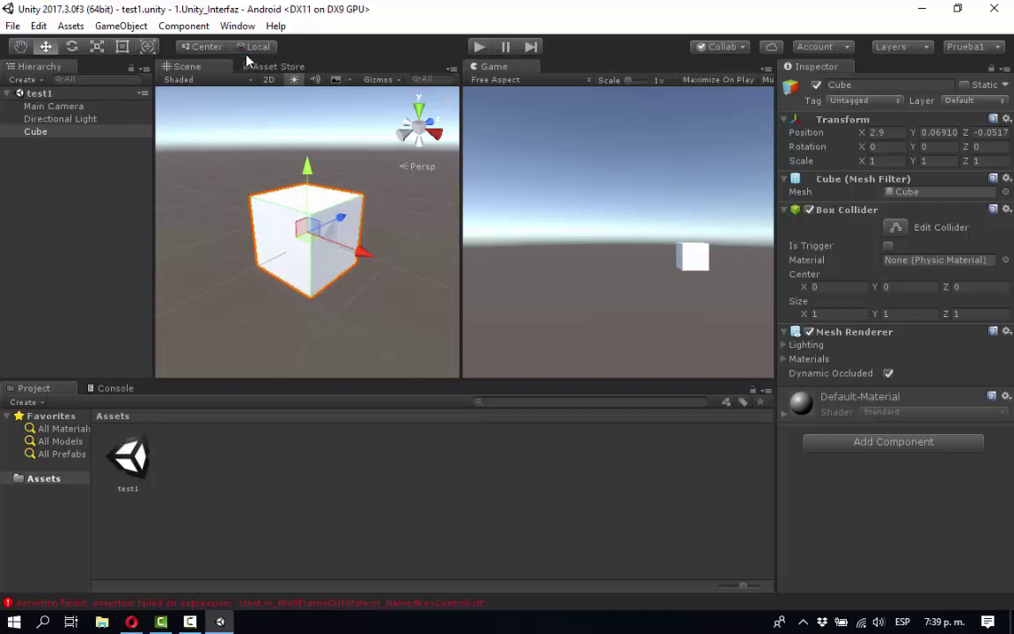
click(72, 47)
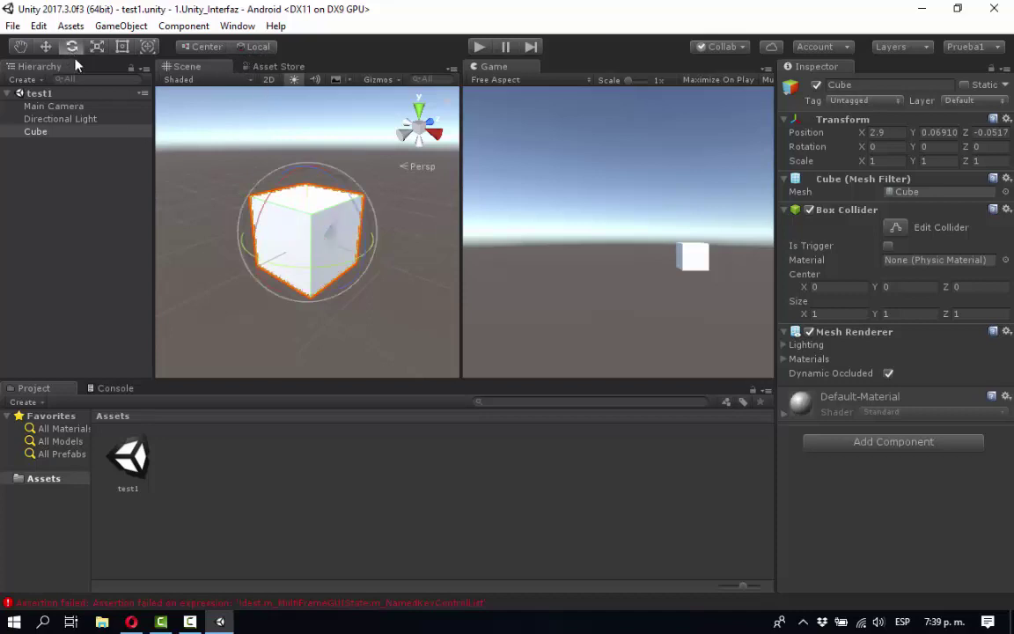
drag(249, 256, 254, 204)
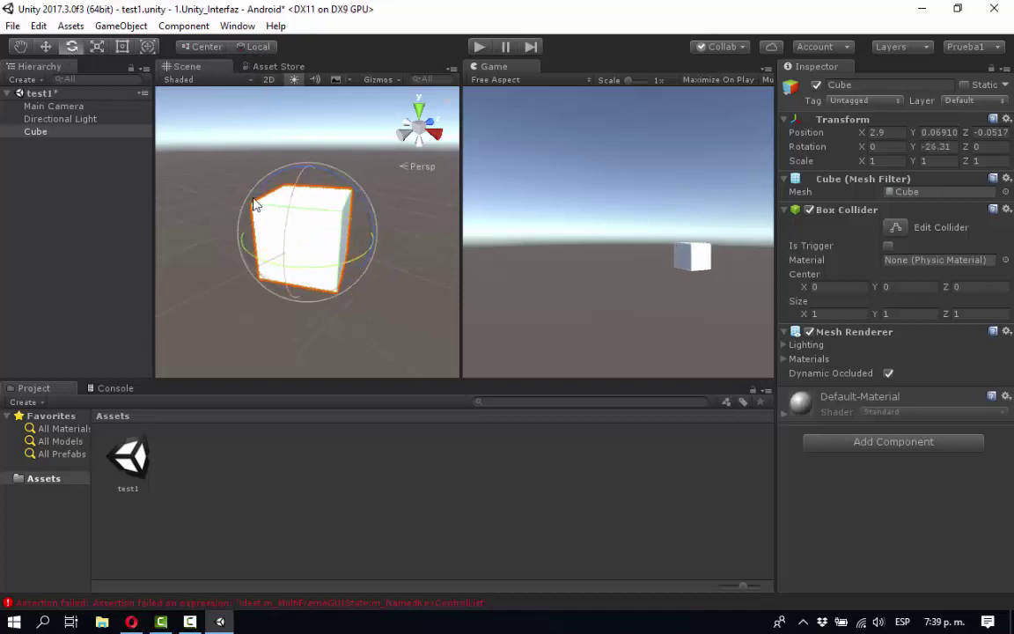
Step: Rotate the Cube around Y to about -7.516°, and start and stop Play mode to test the scene
click(46, 46)
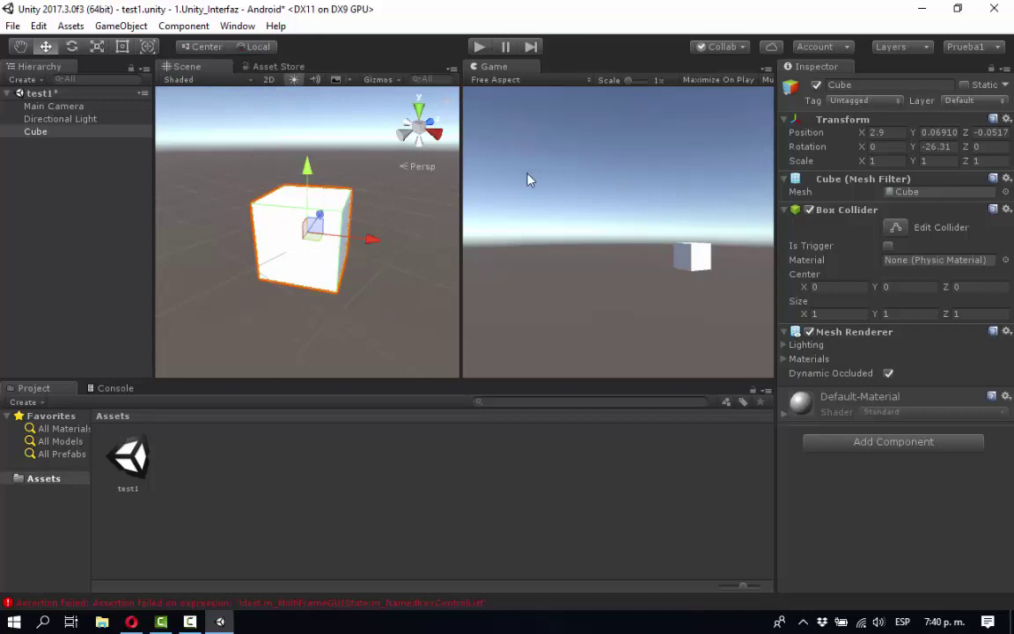
click(71, 47)
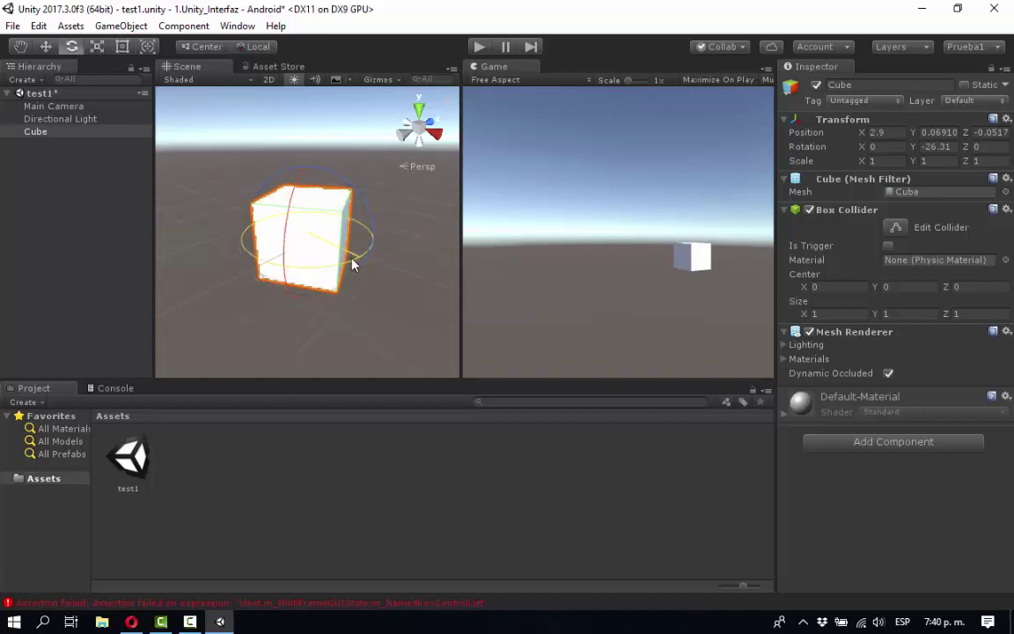
mouse_move(352, 265)
mouse_down()
mouse_move(310, 264)
mouse_move(334, 264)
mouse_up()
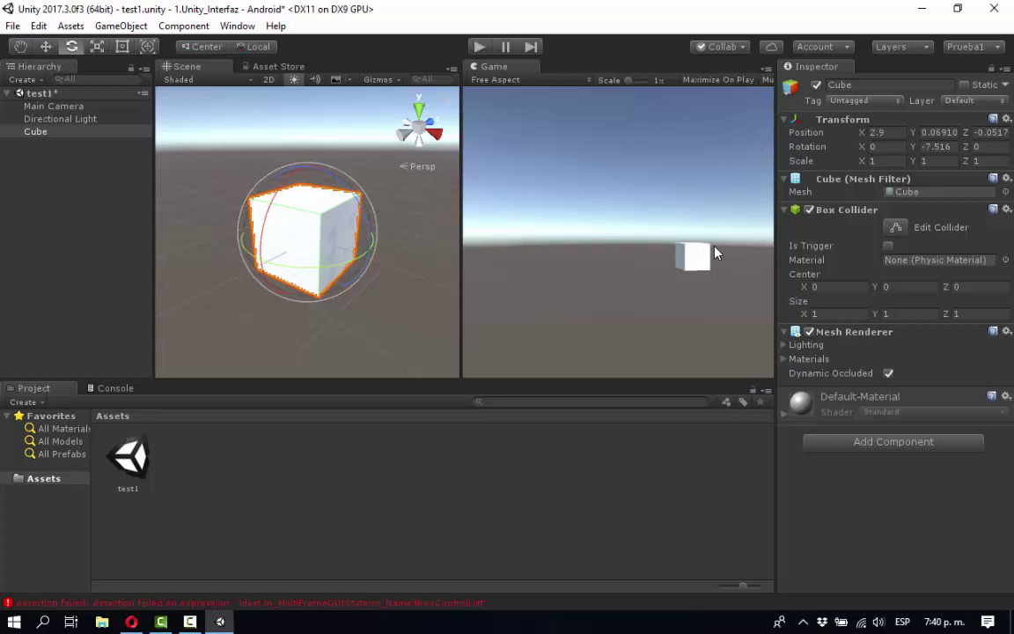
click(479, 45)
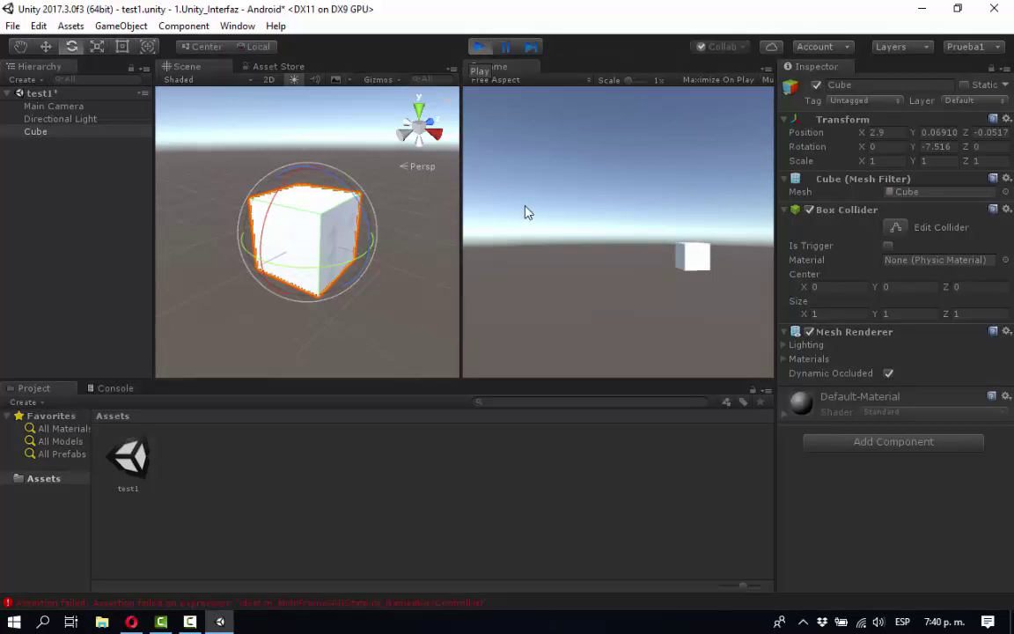
click(479, 46)
Step: Open the project's Graphics settings in the Inspector and examine the camera and tier settings
click(13, 27)
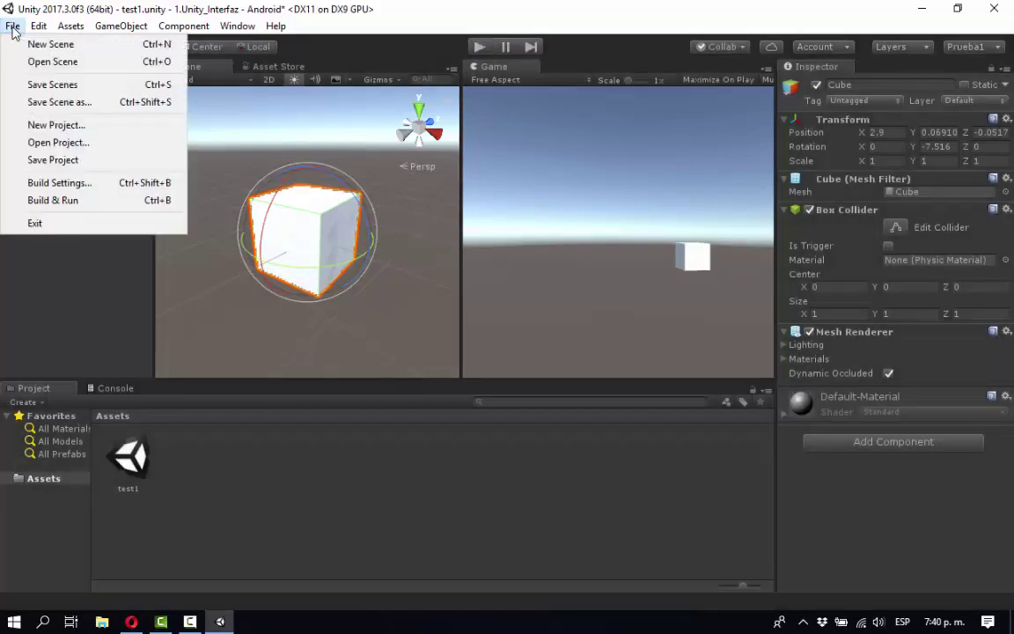
mouse_move(40, 29)
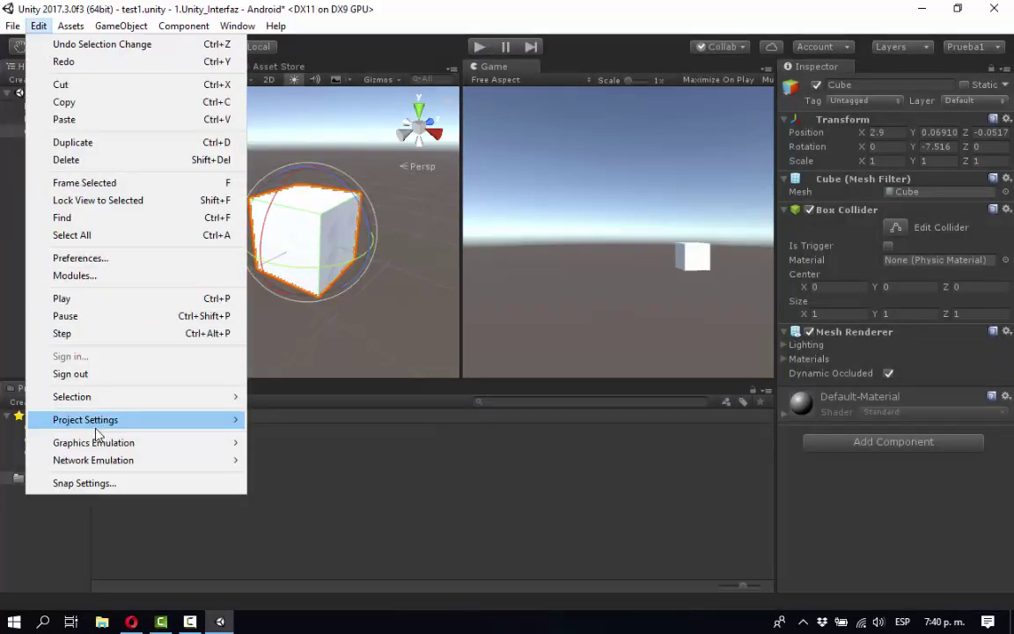
mouse_move(208, 423)
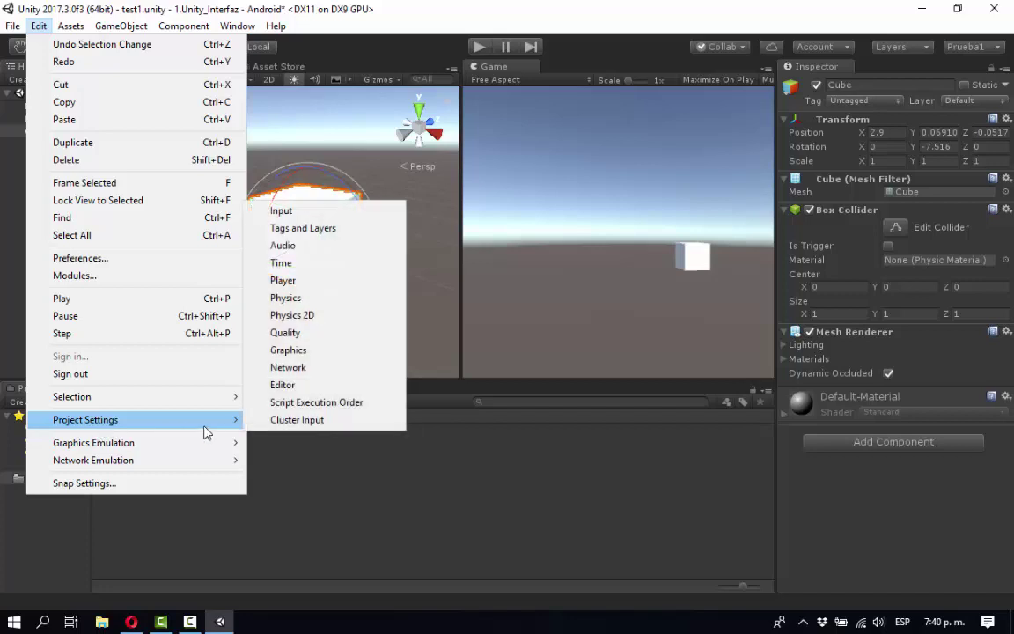
click(289, 350)
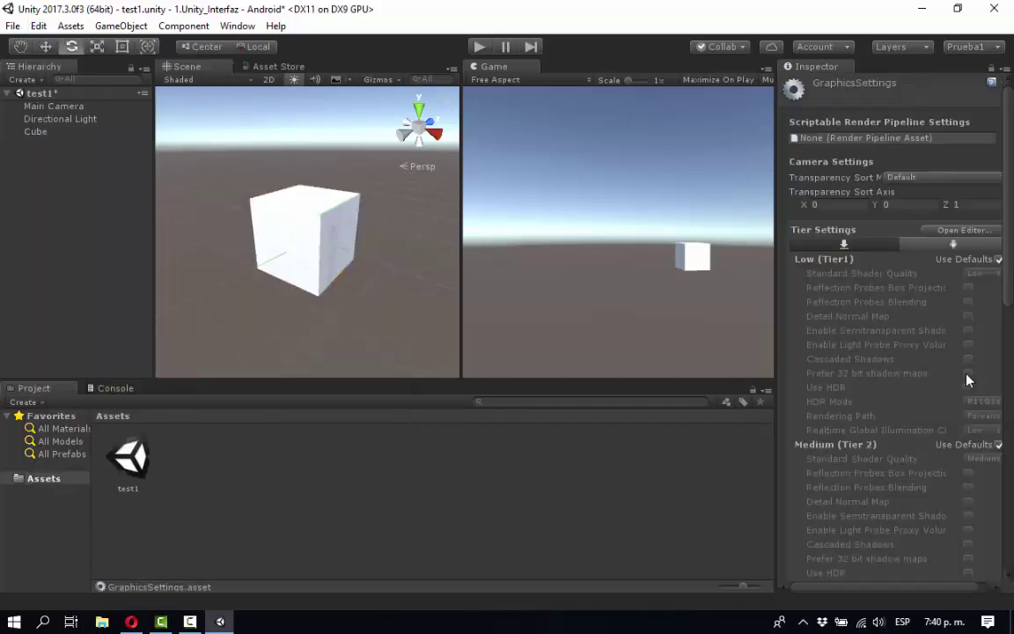
scroll(969, 380, down, 1)
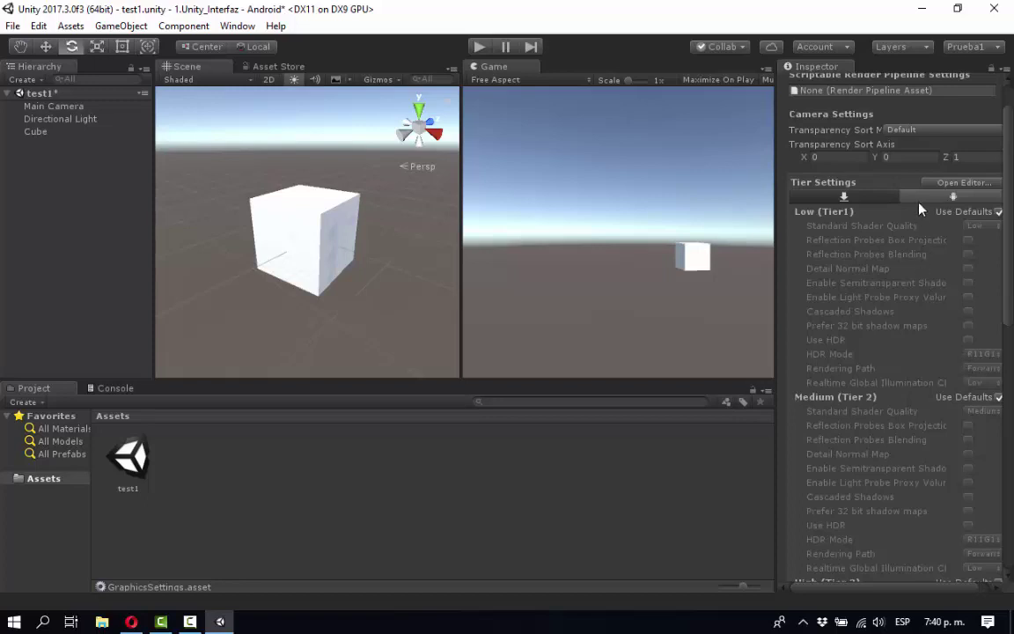
scroll(914, 206, up, 1)
scroll(901, 381, down, 8)
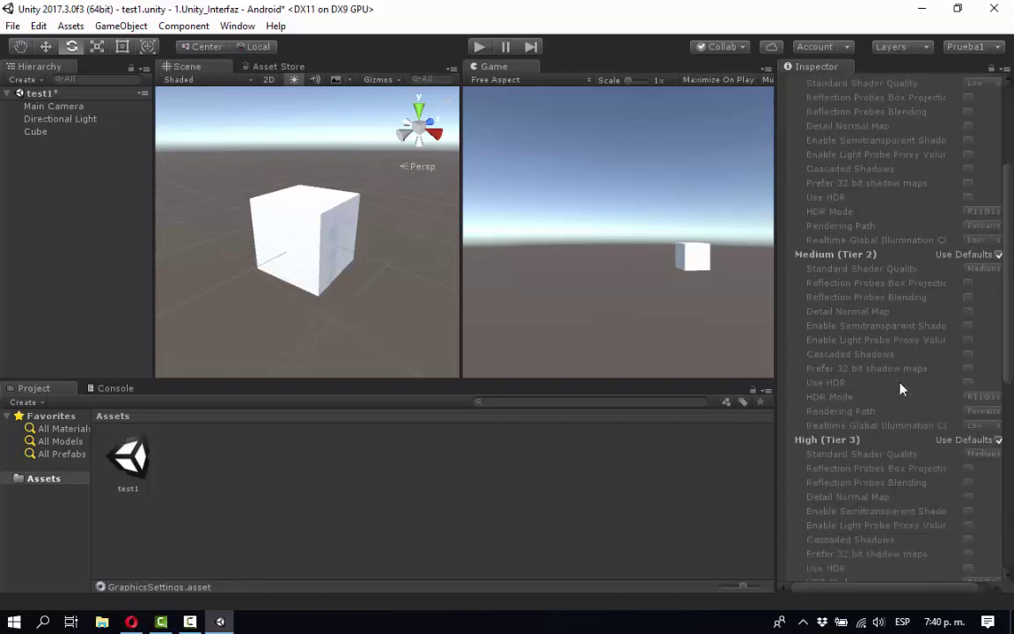
Step: Examine the Graphics settings' three quality tiers, built-in shaders and shader stripping options, temporarily widening the Inspector to read them in full
scroll(902, 388, down, 1)
scroll(901, 388, down, 4)
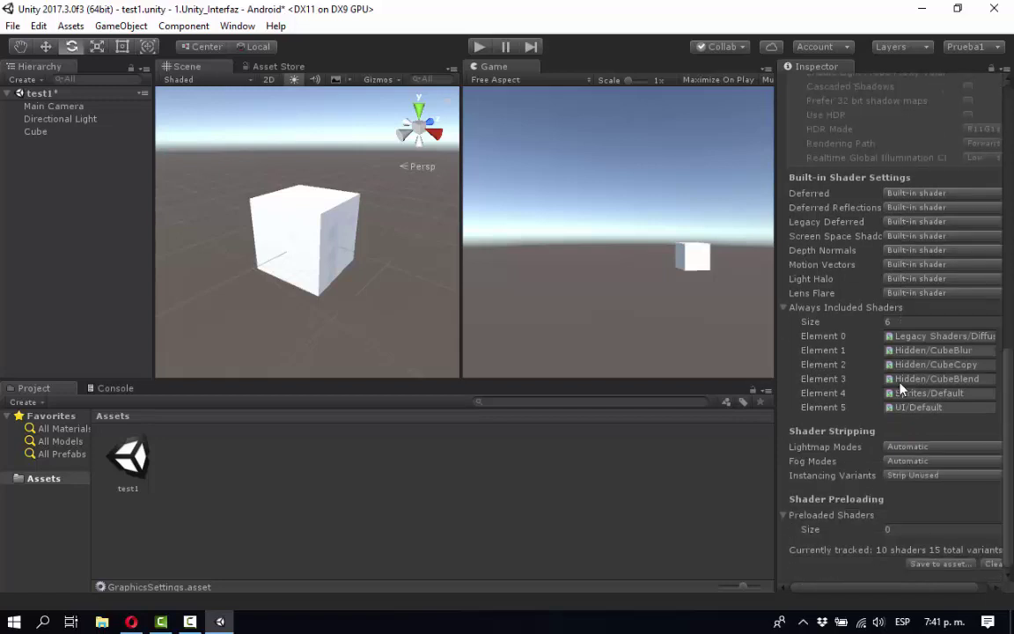
scroll(900, 389, up, 8)
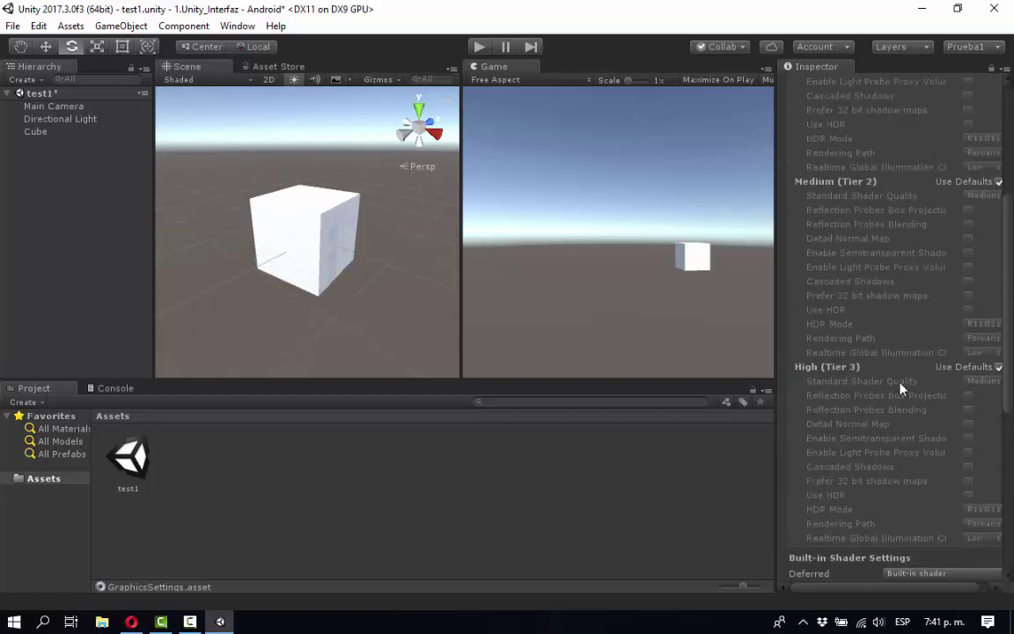
drag(774, 336, 591, 297)
scroll(910, 315, up, 5)
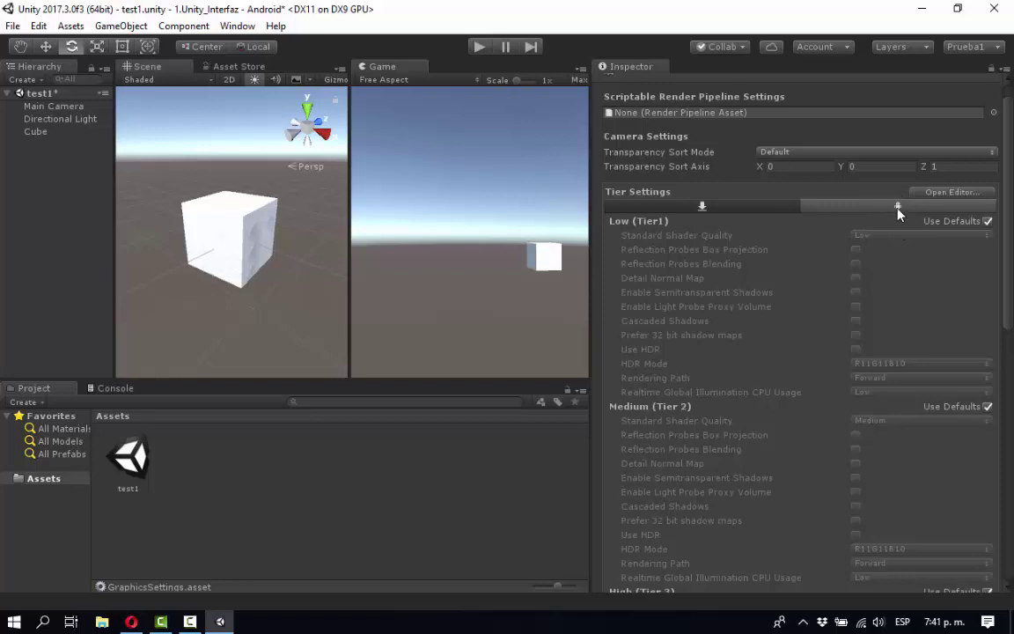
scroll(924, 349, down, 3)
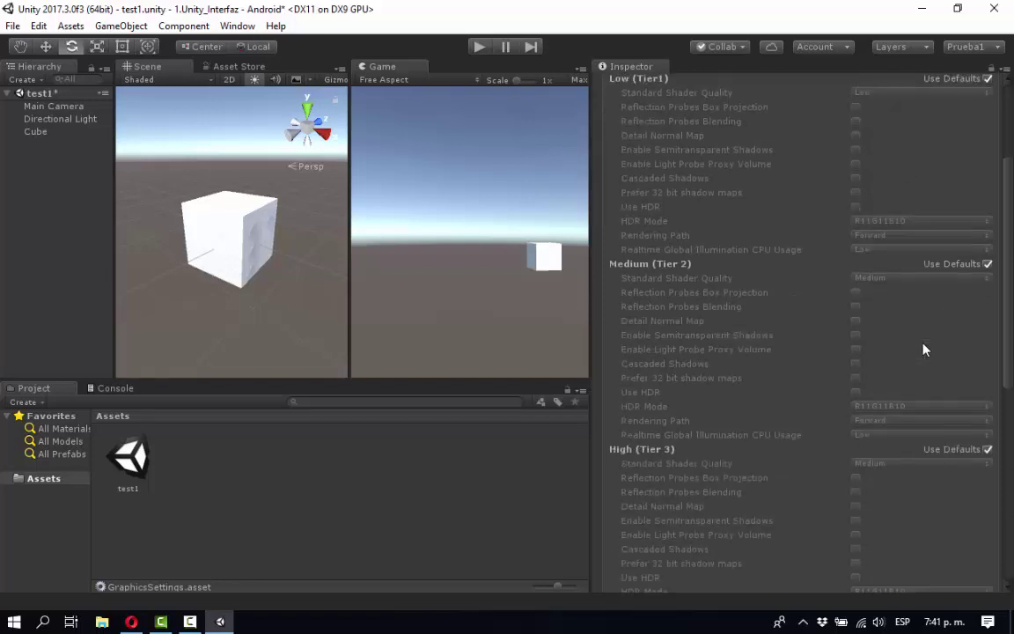
scroll(923, 349, down, 6)
scroll(630, 331, up, 3)
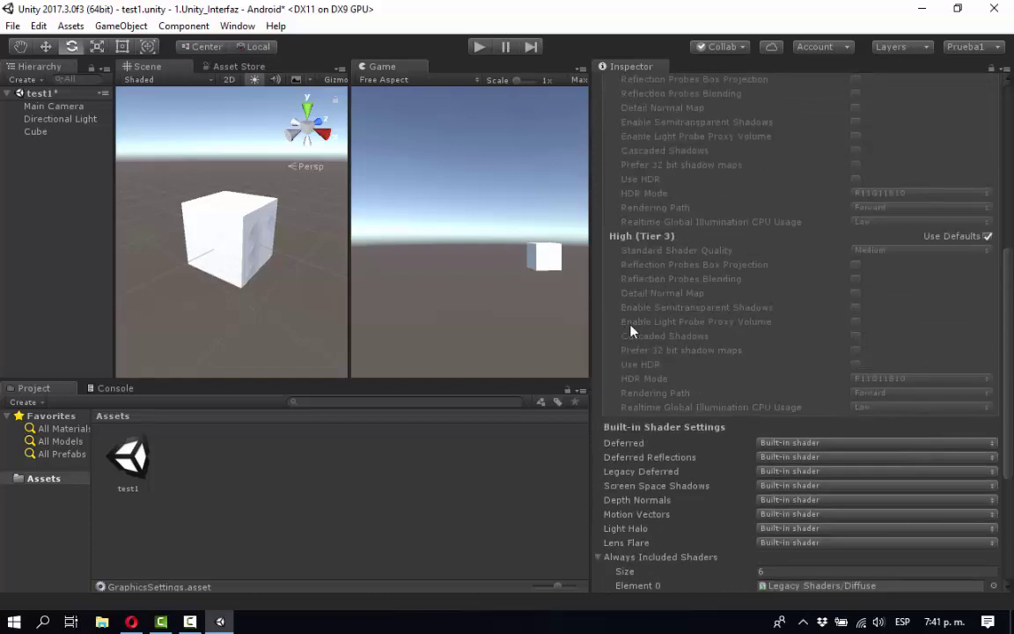
drag(594, 317, 753, 329)
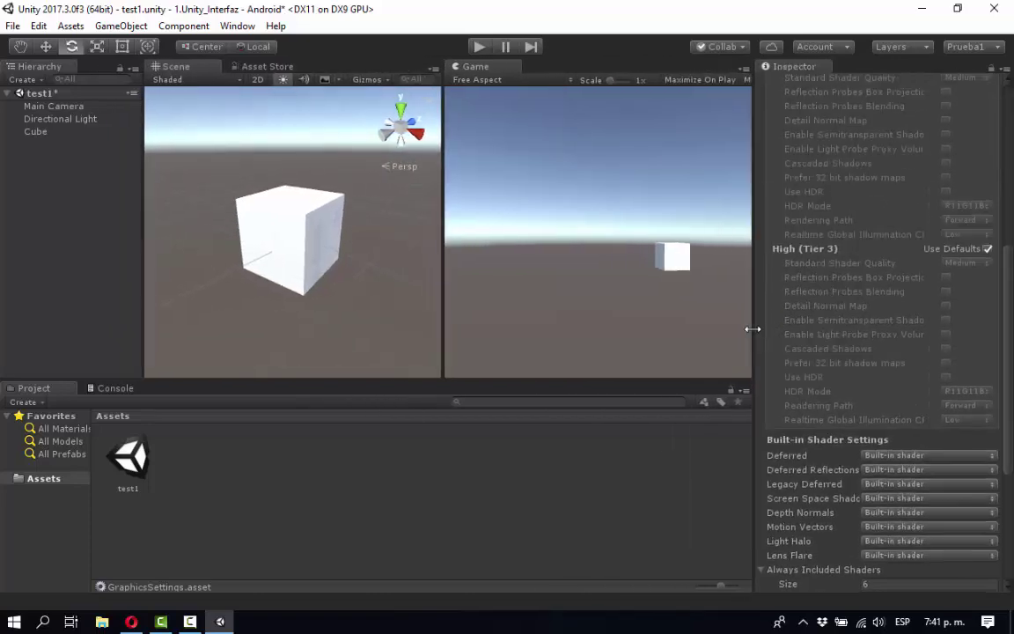
scroll(829, 296, up, 5)
scroll(828, 296, up, 8)
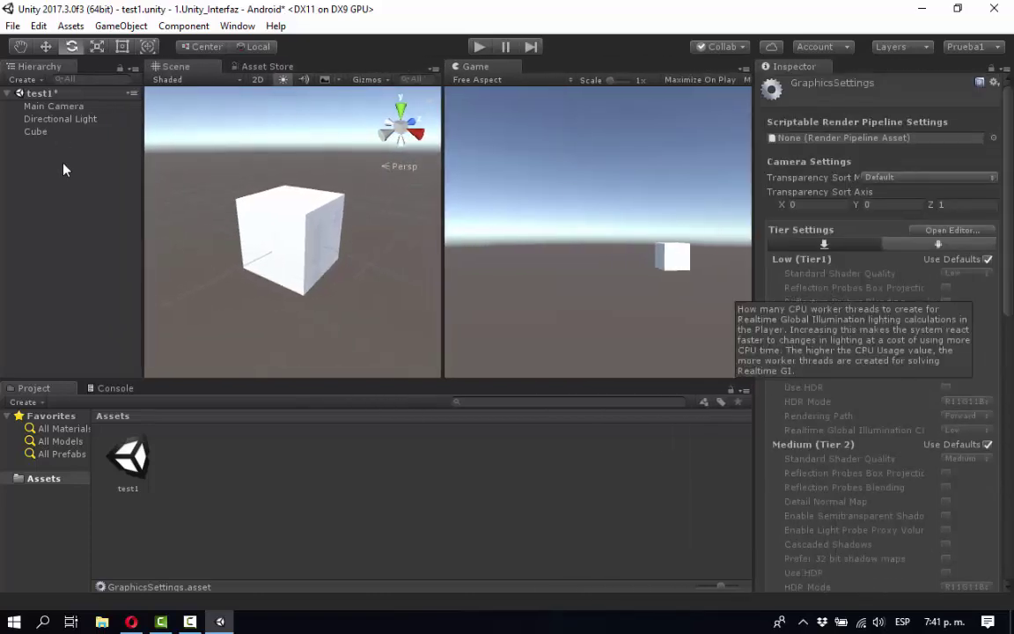
Step: Open the project's Quality settings and examine the rendering, shadow and other options of the Ultra level
click(39, 25)
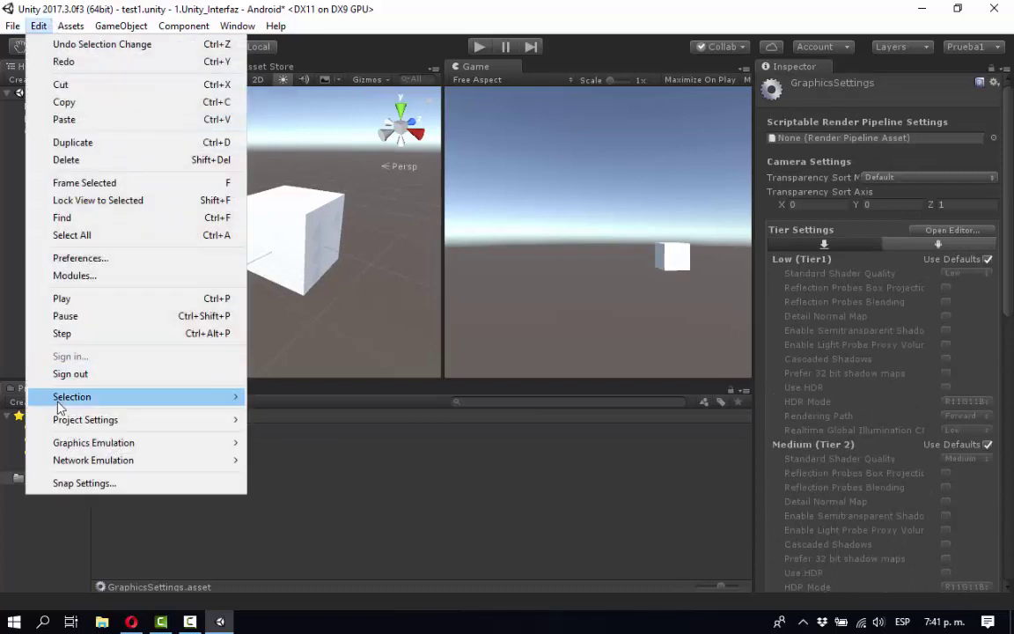
mouse_move(66, 421)
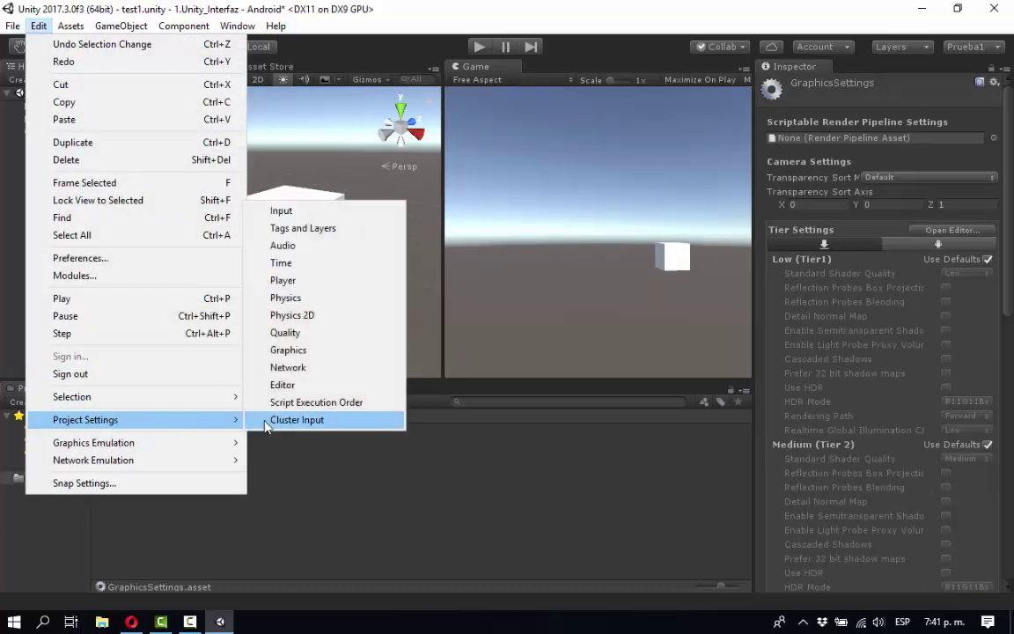
click(338, 333)
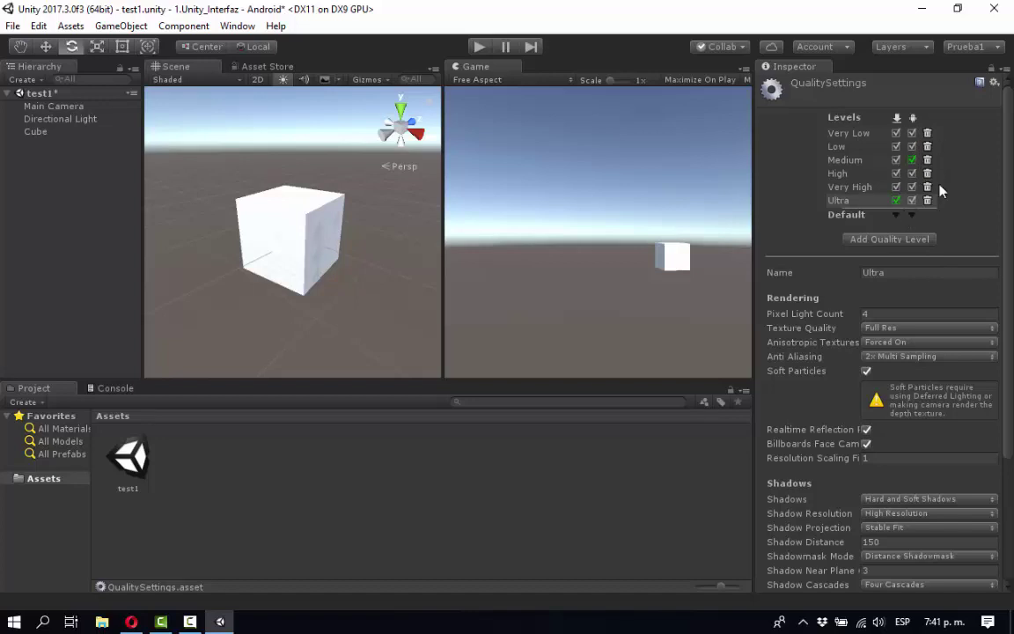
scroll(949, 291, down, 2)
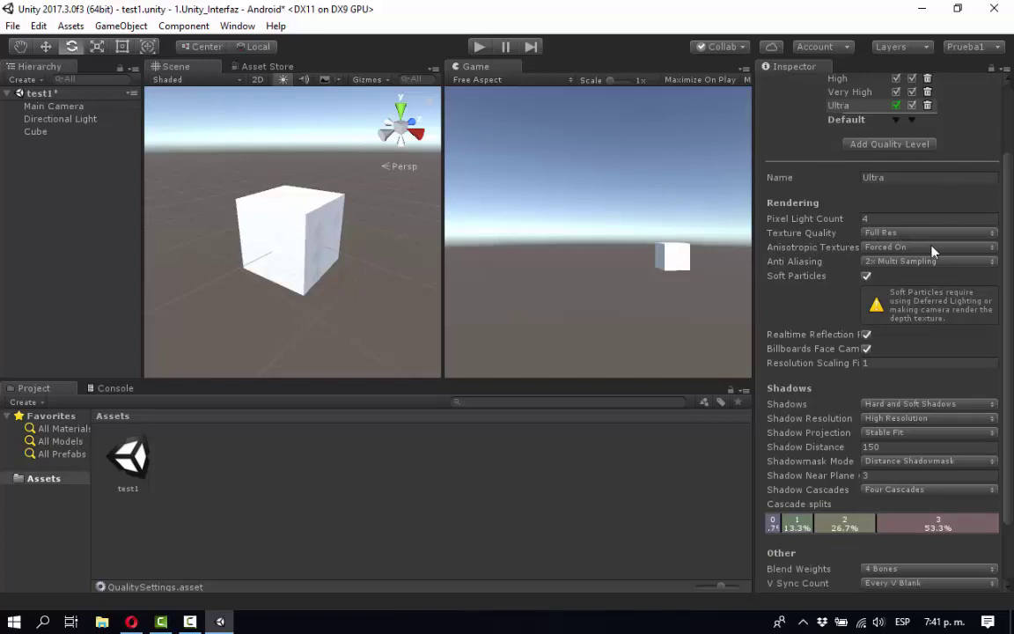
scroll(933, 251, up, 2)
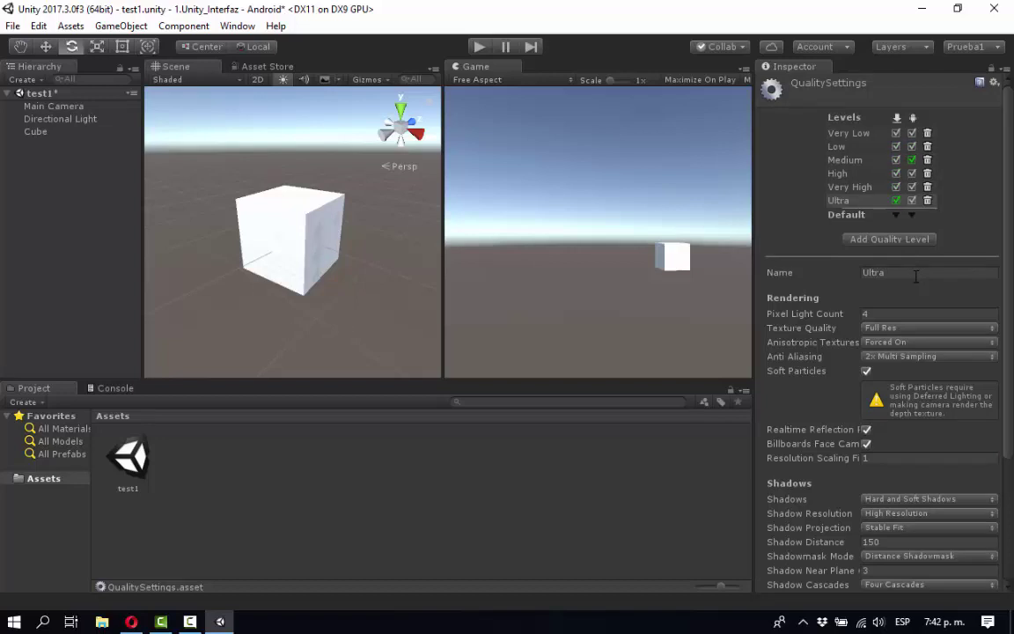
scroll(916, 276, down, 2)
scroll(916, 282, down, 2)
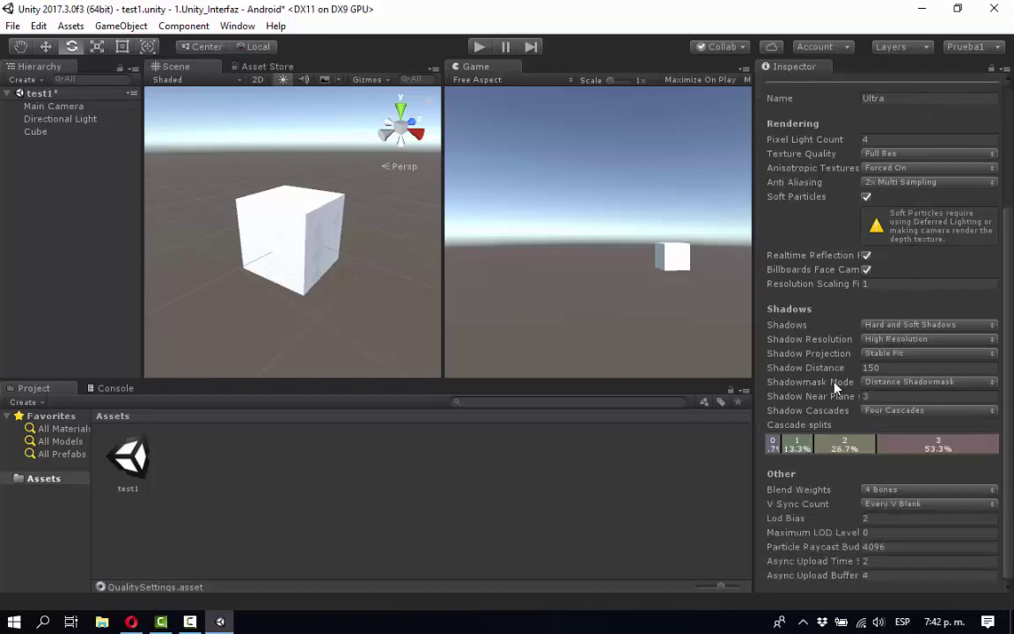
mouse_move(836, 387)
scroll(897, 424, up, 5)
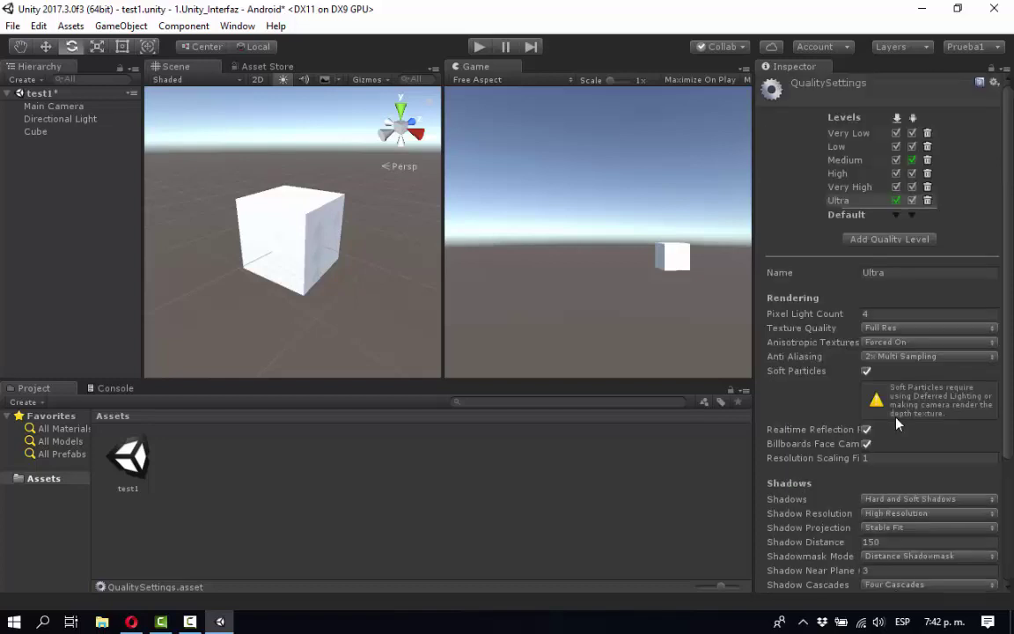
Step: Compare the Very Low, Low, Medium, High and Very High quality levels, and review the Very High level's rendering and shadow options
click(844, 137)
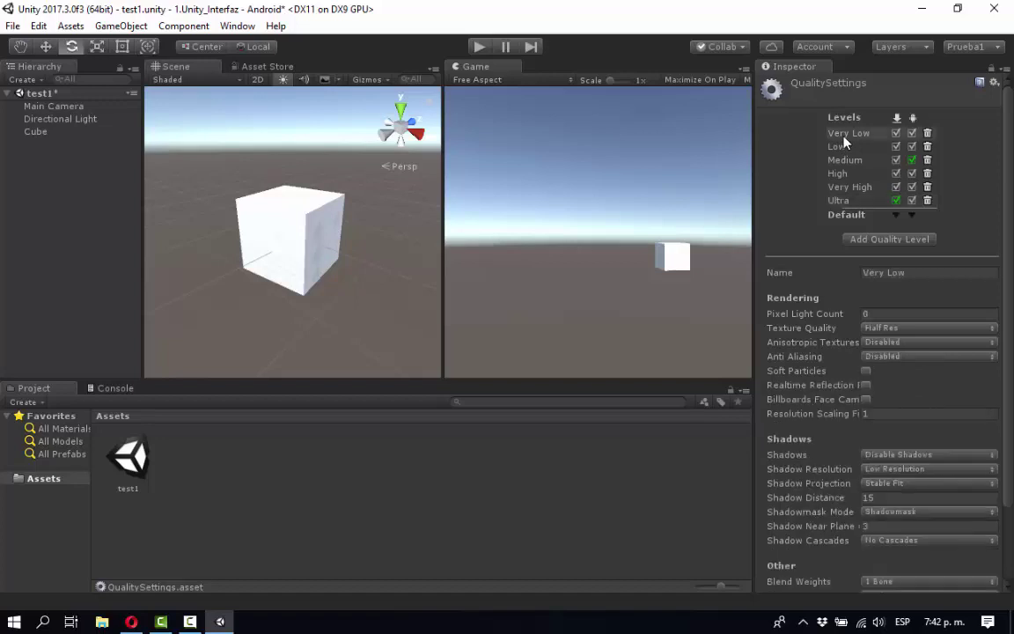
click(844, 147)
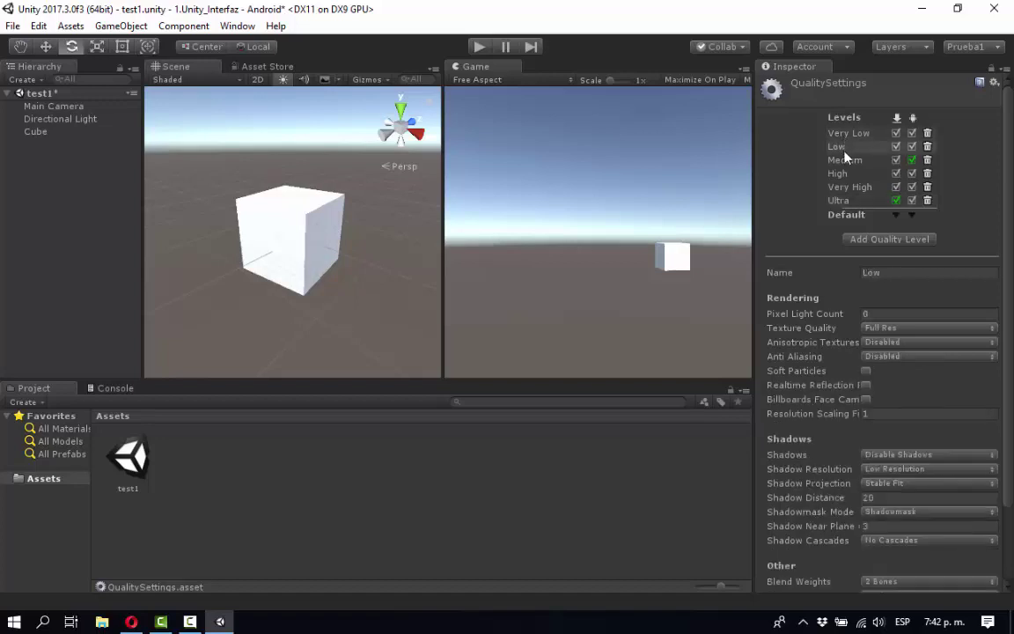
click(843, 160)
click(841, 174)
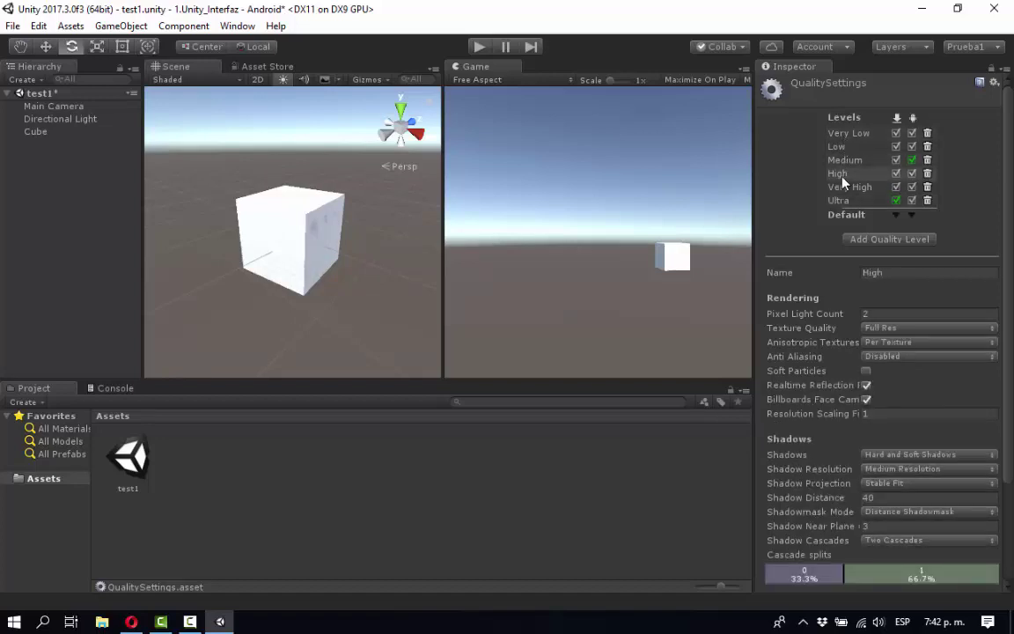
click(845, 186)
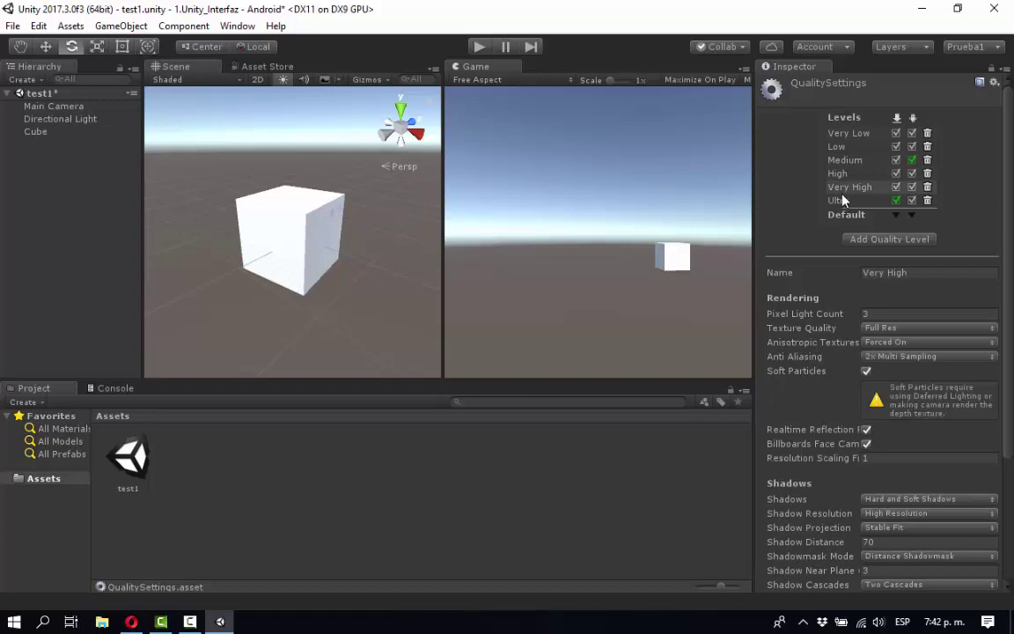
scroll(846, 317, down, 2)
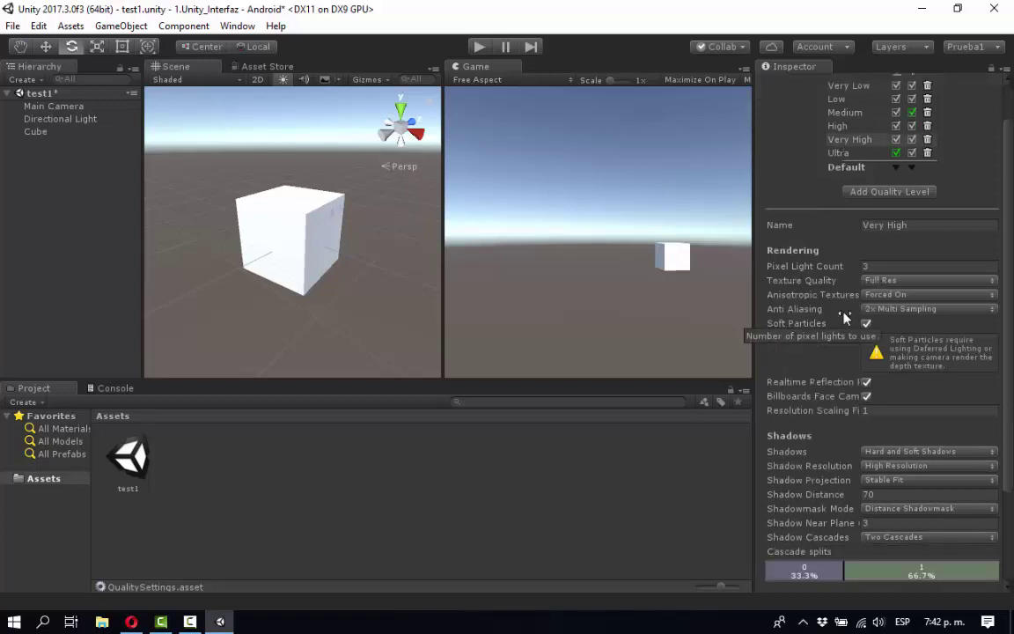
scroll(845, 317, down, 5)
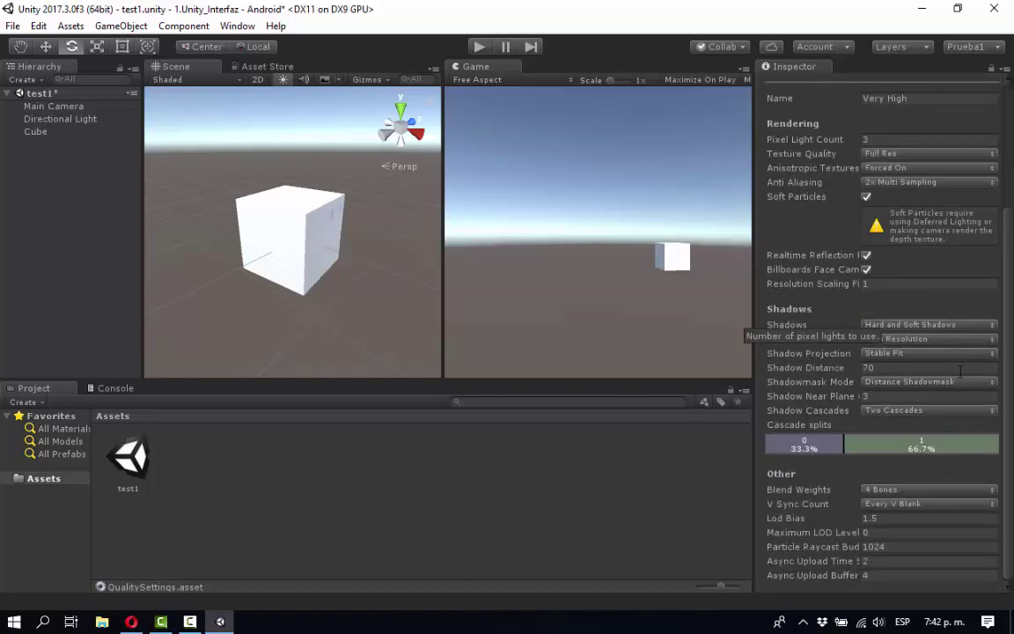
scroll(944, 385, up, 7)
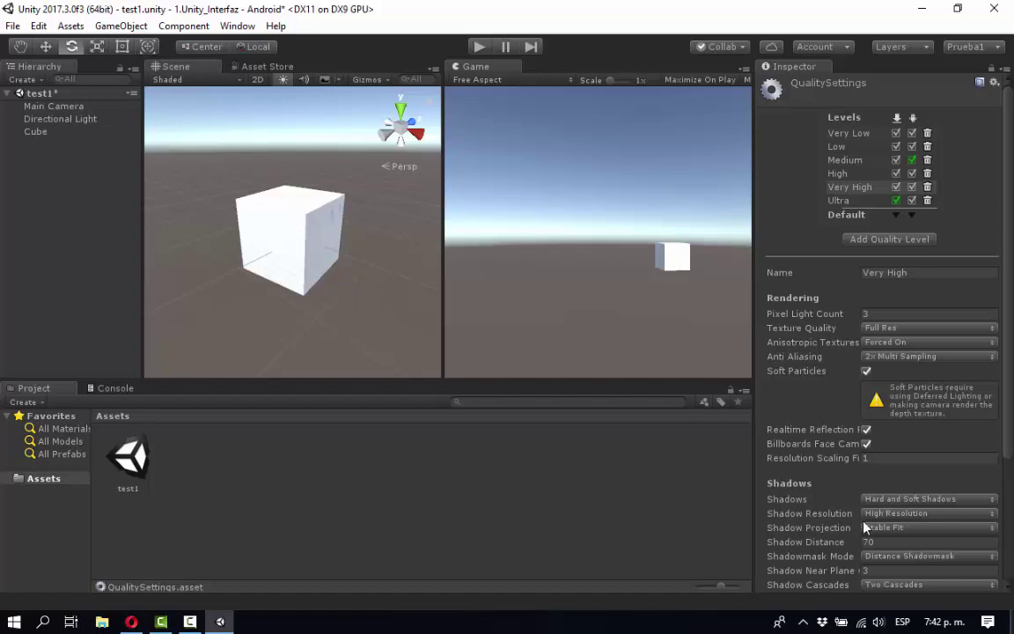
scroll(819, 551, down, 1)
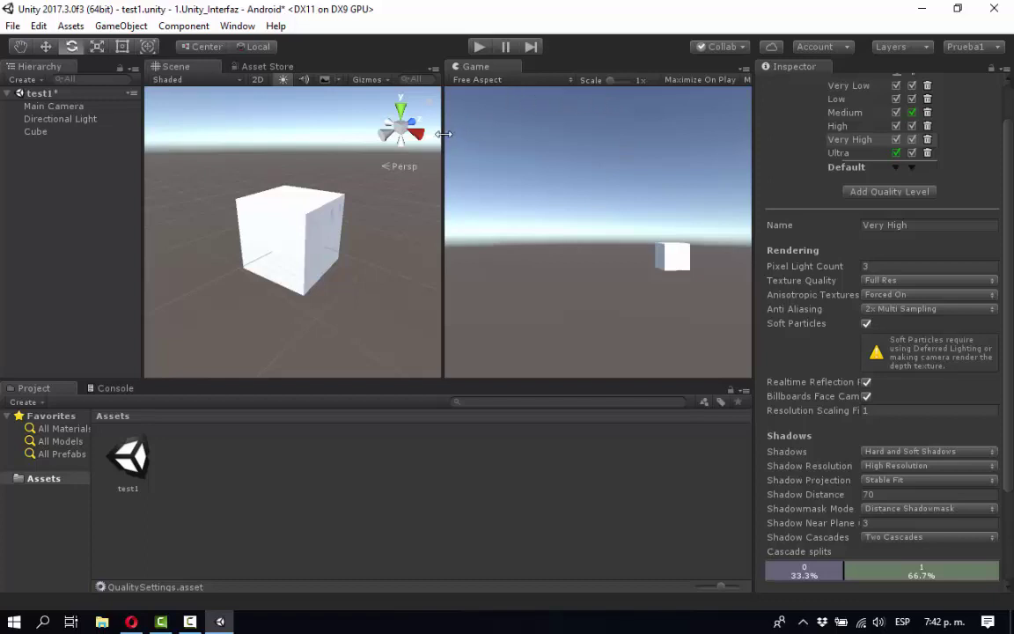
Step: Set the Game view's resolution to HVGA Landscape (480x320) and widen the Game view by narrowing the Scene view
drag(443, 134, 398, 131)
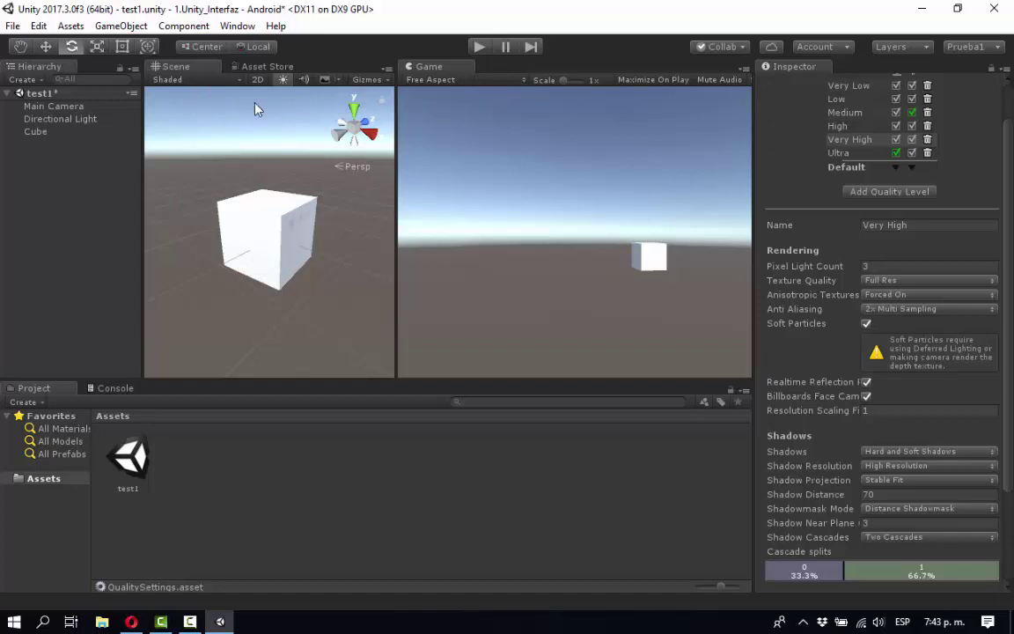
click(521, 81)
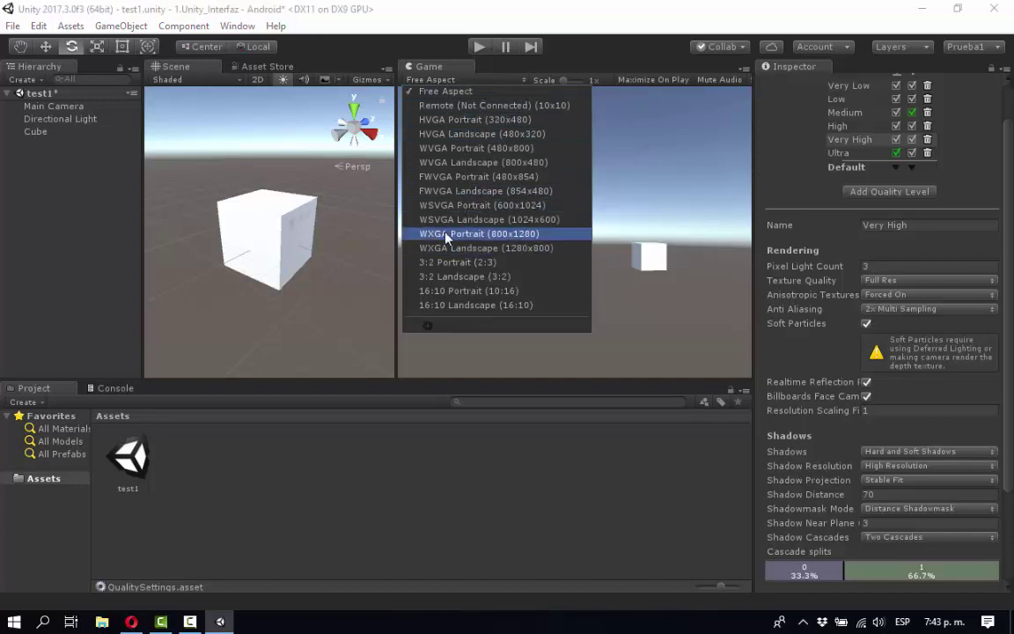
click(467, 135)
drag(397, 209, 317, 197)
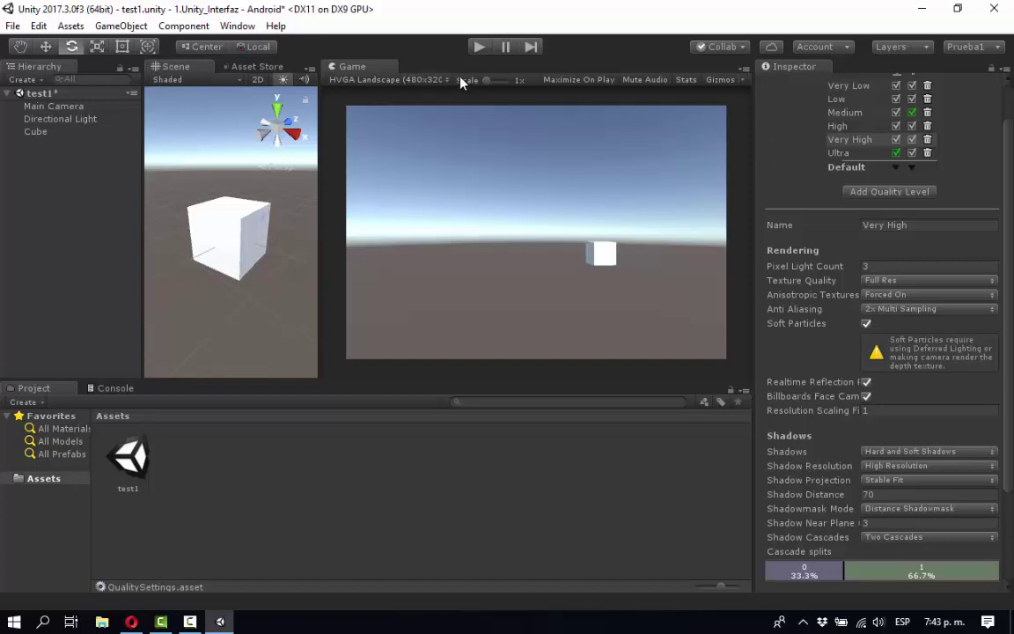
Step: Enable Maximize On Play for the Game view, and start and stop Play mode to test it
click(567, 80)
click(480, 48)
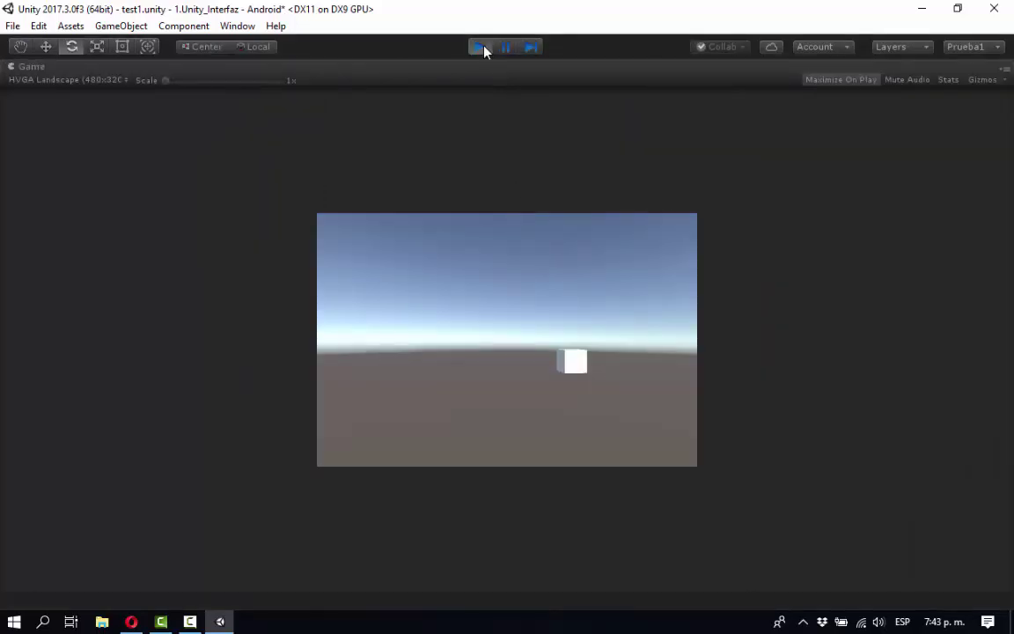
click(480, 48)
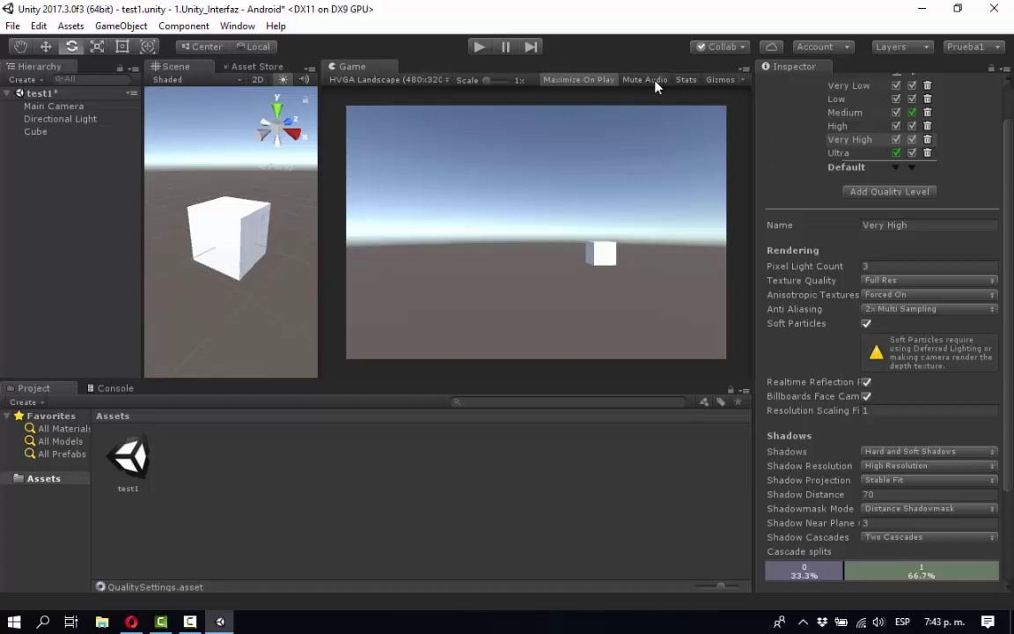
Step: Show the Game view's rendering statistics, check them before and during Play mode, and hide them again
click(687, 81)
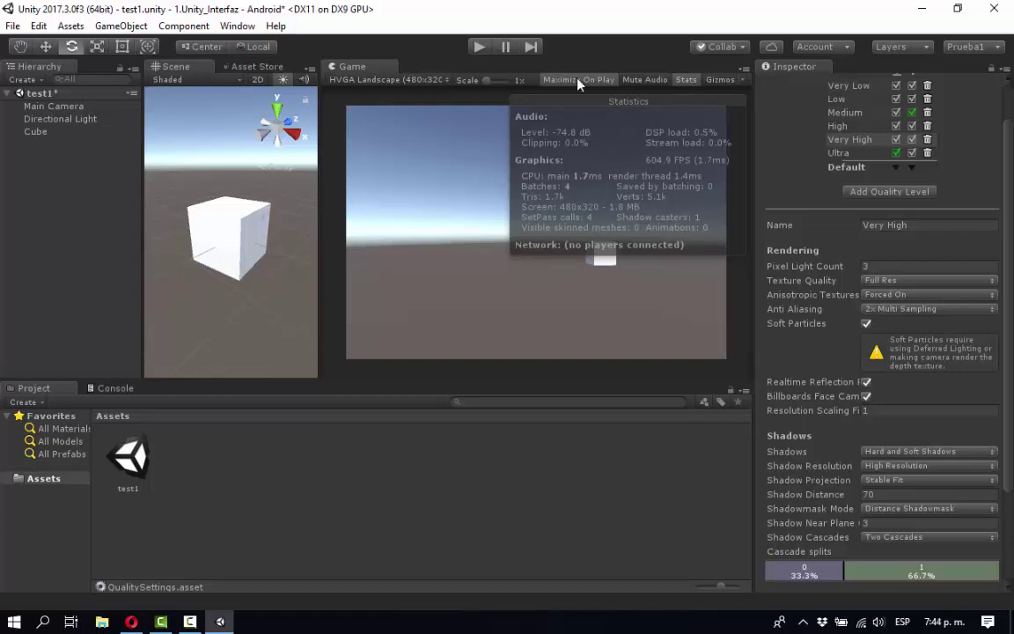
click(478, 47)
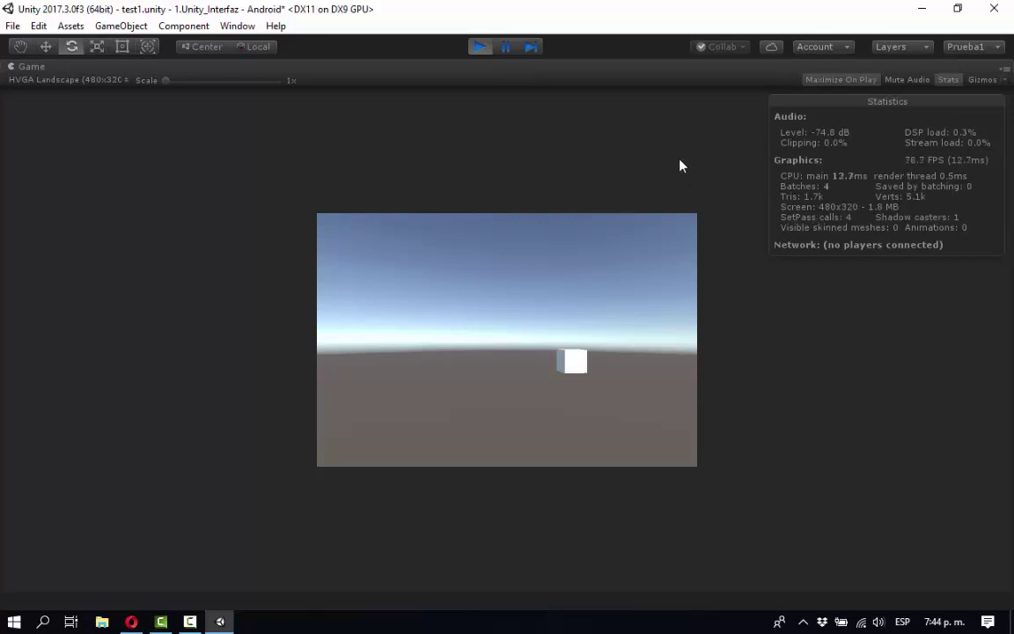
click(479, 49)
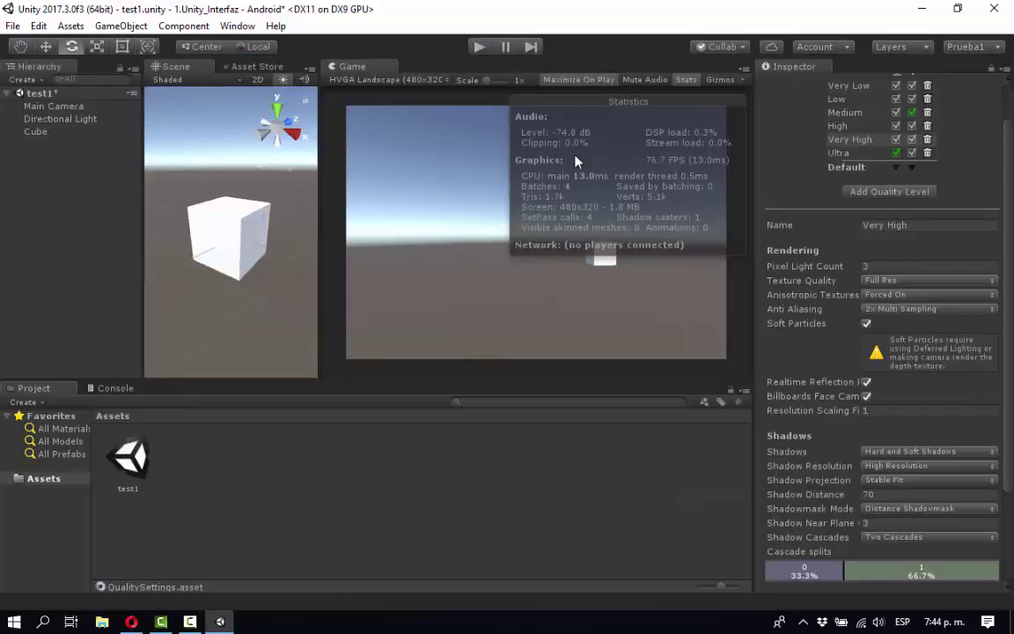
click(686, 79)
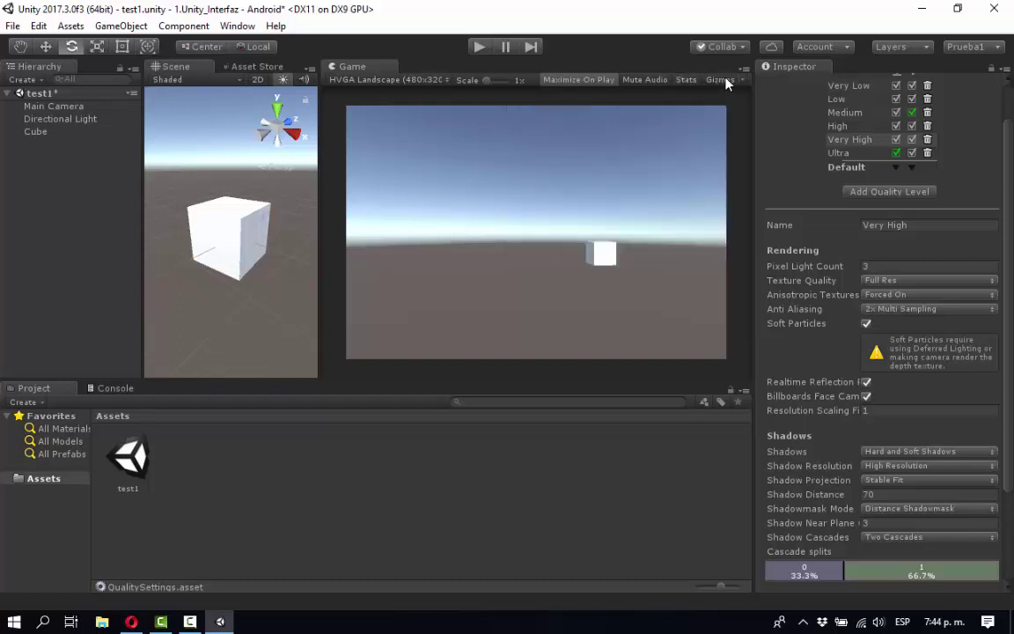
Step: Turn on Gizmos in the Game view, select the Cube, and check the gizmos during a short Play mode run and in the Scene view
click(726, 81)
click(726, 81)
click(726, 81)
click(200, 252)
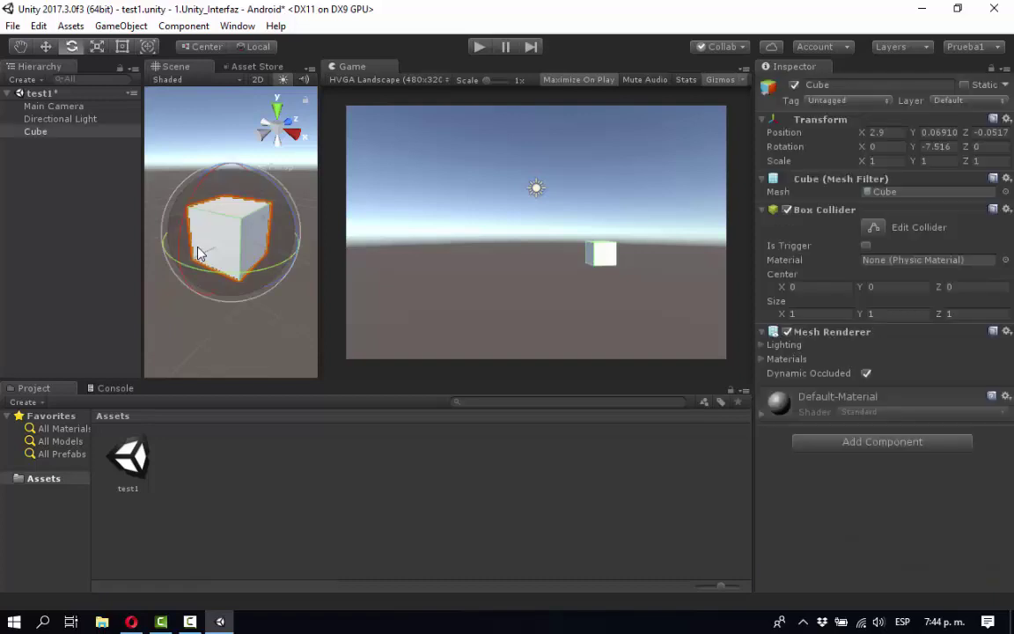
click(480, 49)
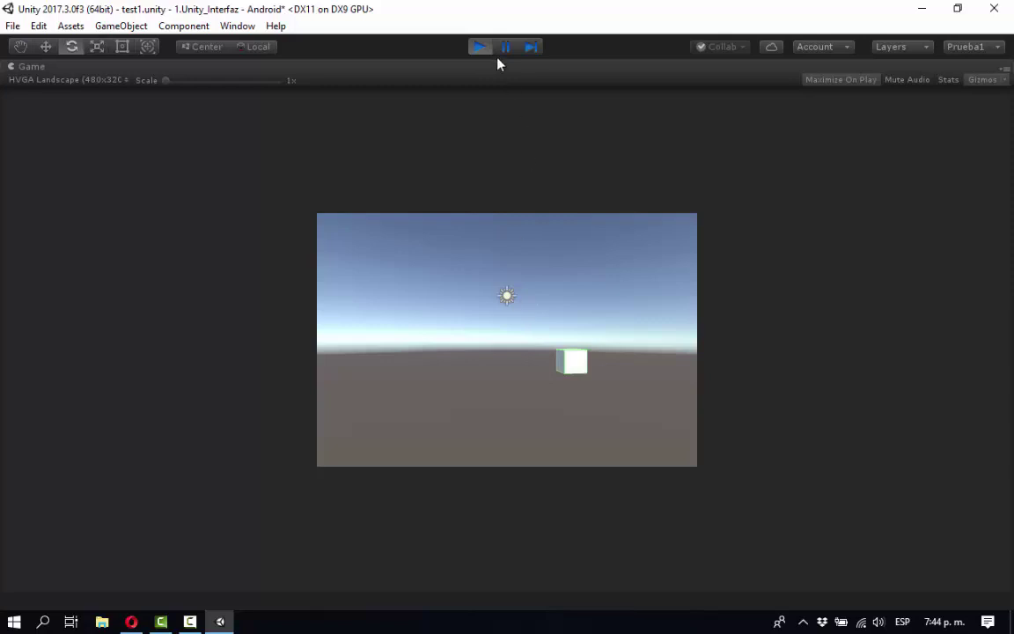
click(480, 47)
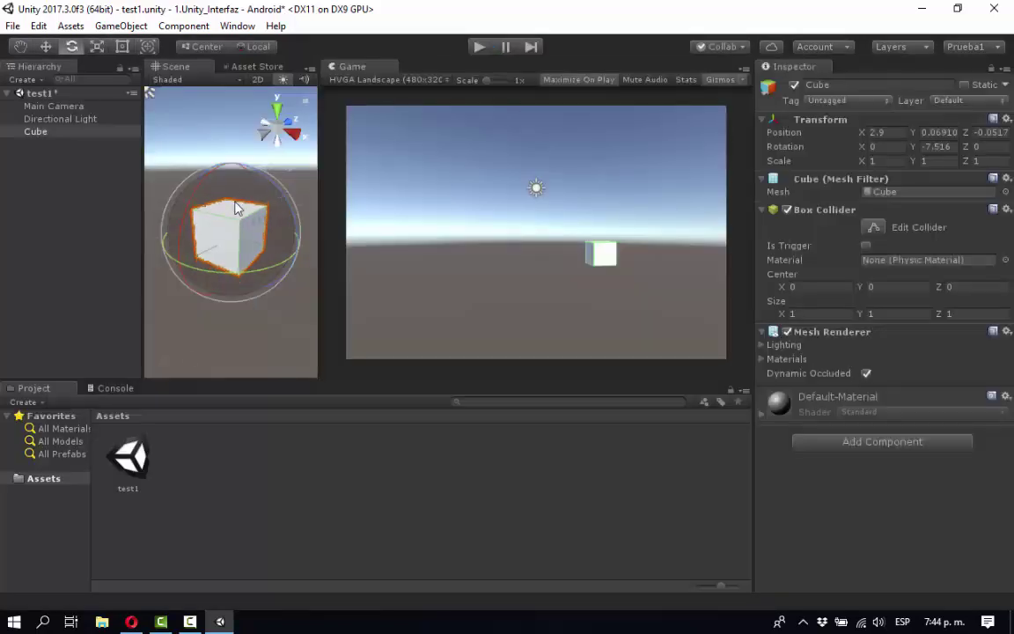
scroll(236, 208, down, 3)
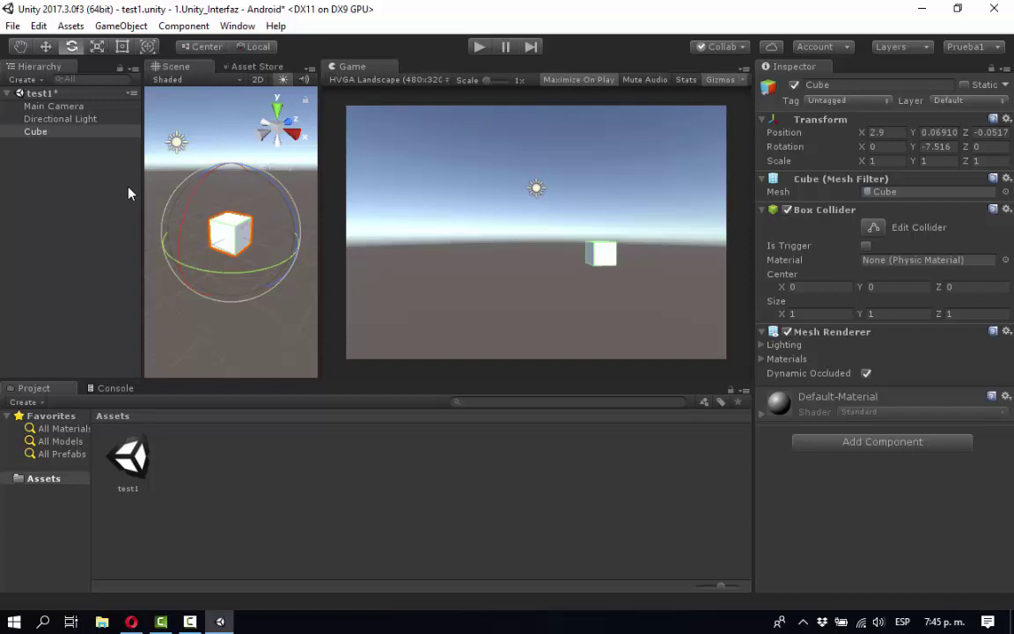
Step: Widen the Scene view and set its draw mode to Wireframe
drag(318, 103, 455, 130)
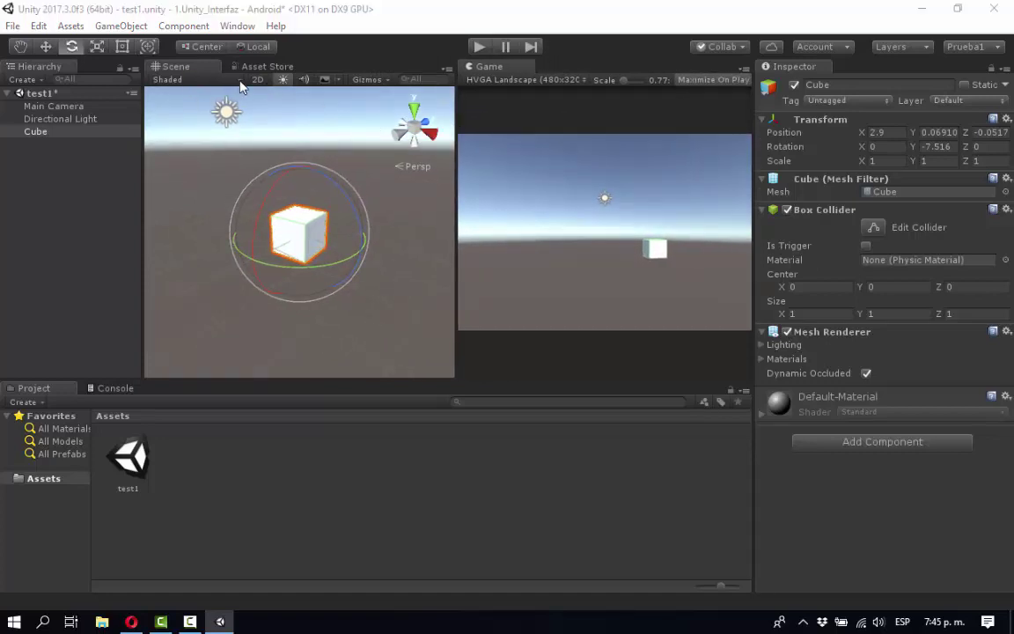
click(239, 80)
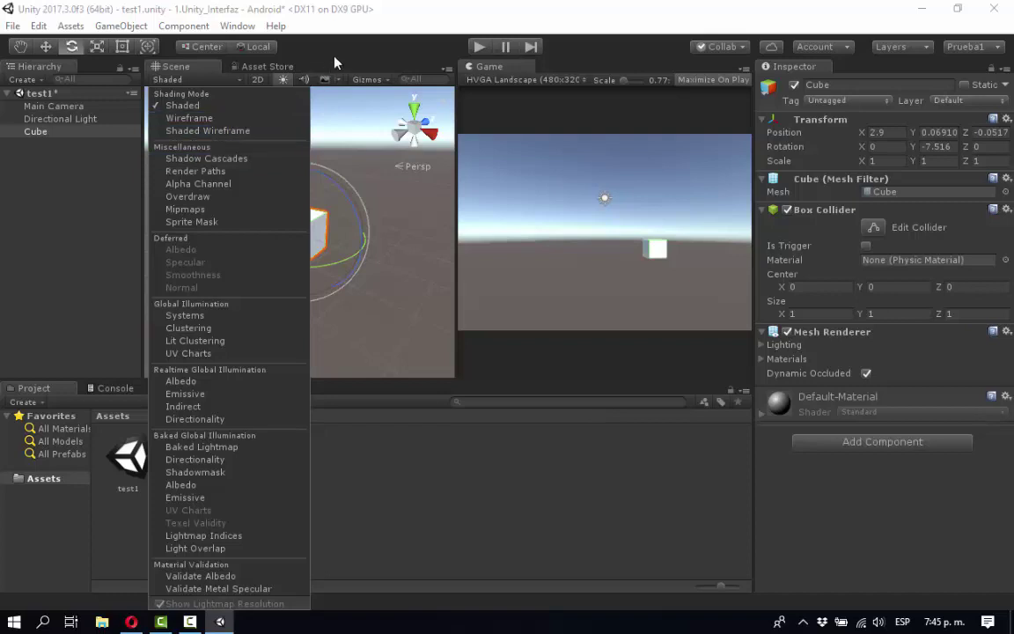
click(197, 119)
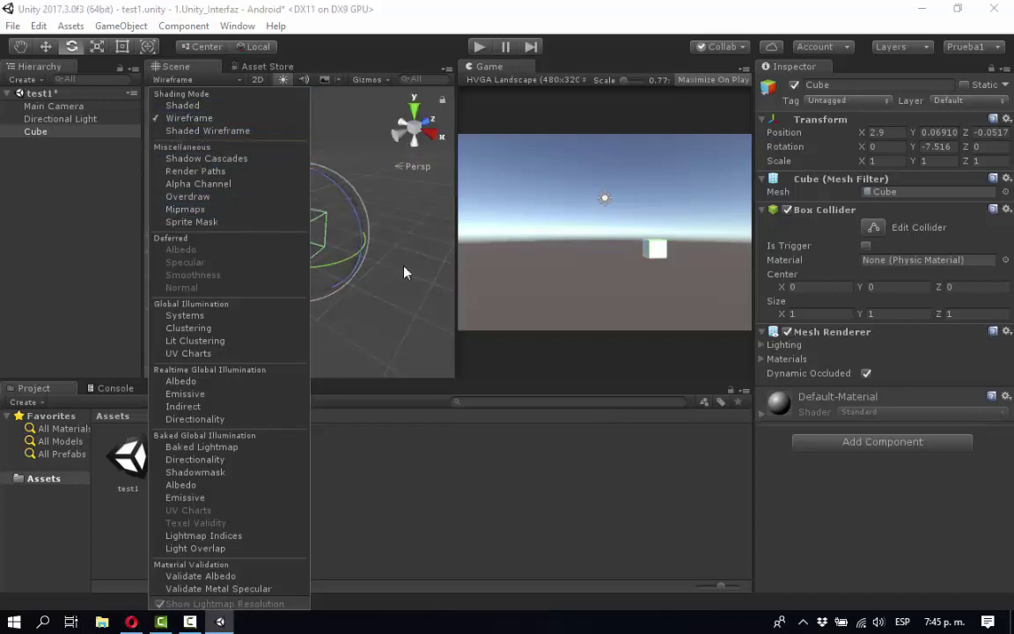
click(351, 263)
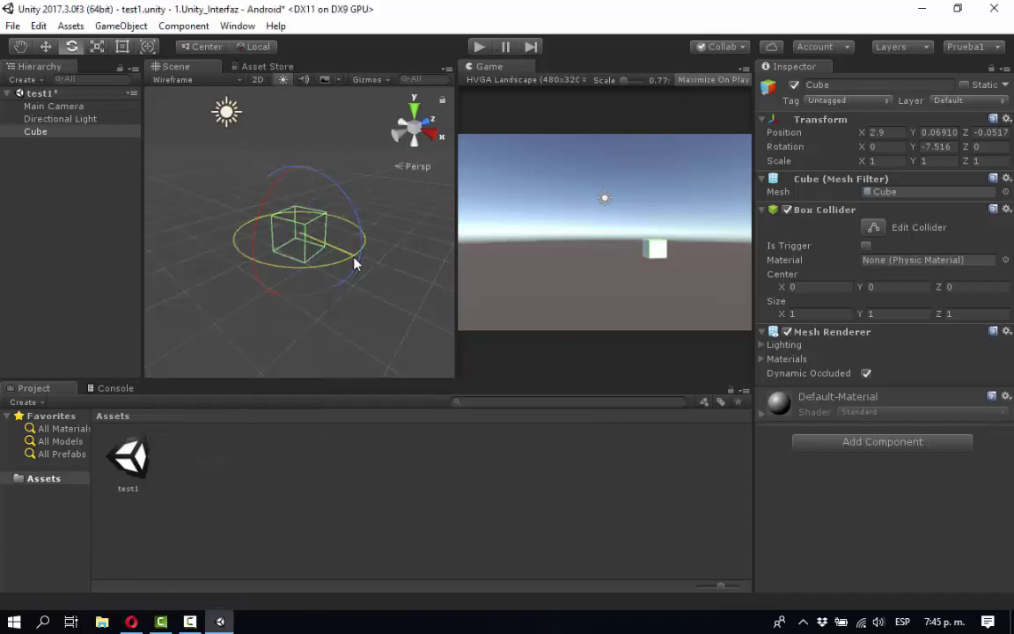
Step: Set the Scene view's draw mode to Shaded Wireframe, clear the selection, and inspect the Cube's edges up close
click(191, 78)
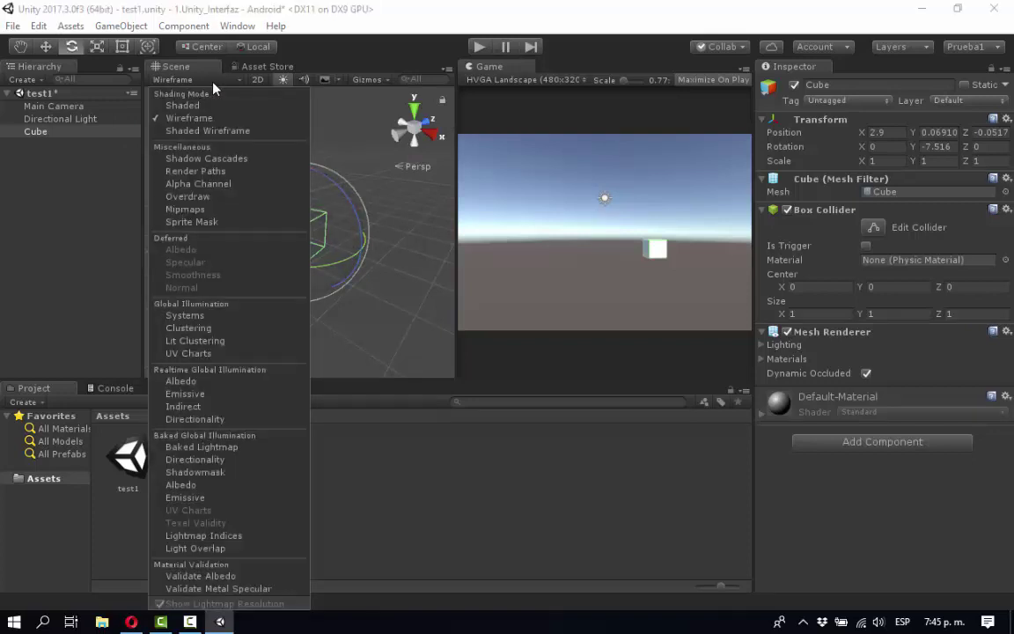
click(205, 131)
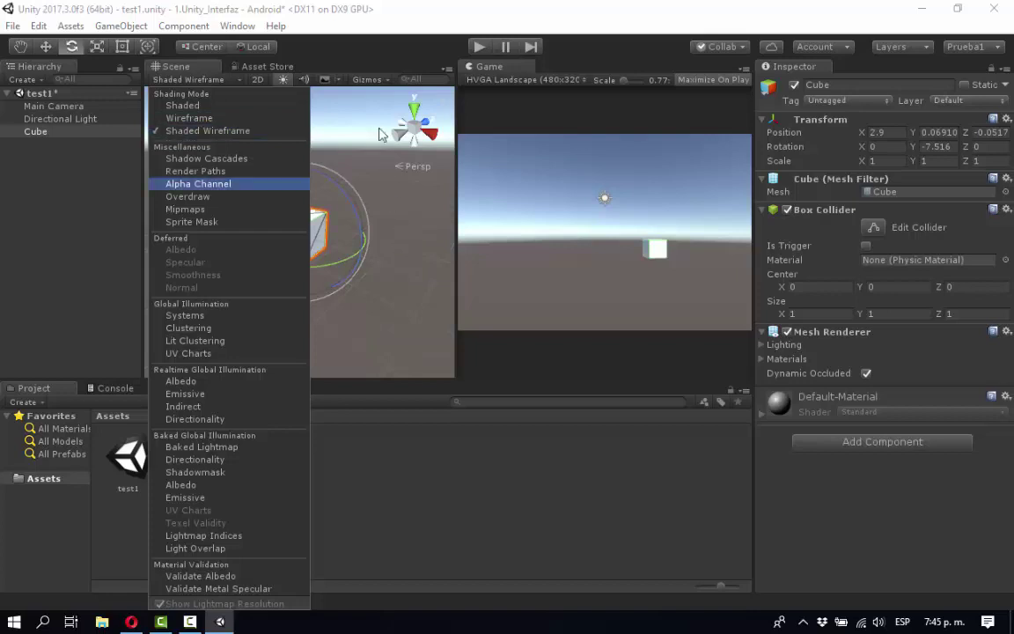
click(377, 71)
click(377, 357)
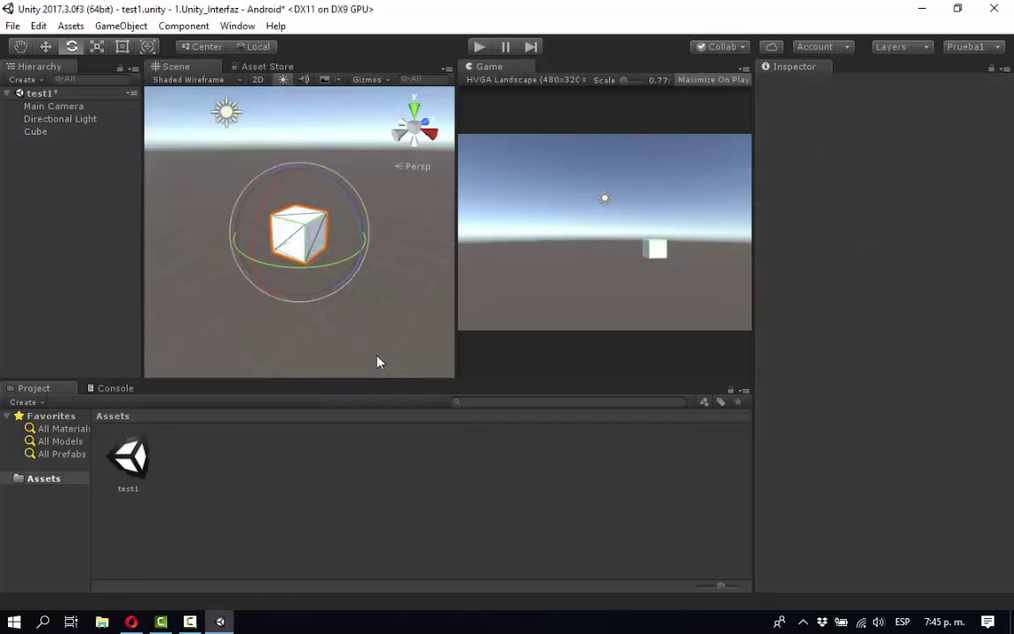
scroll(313, 251, up, 6)
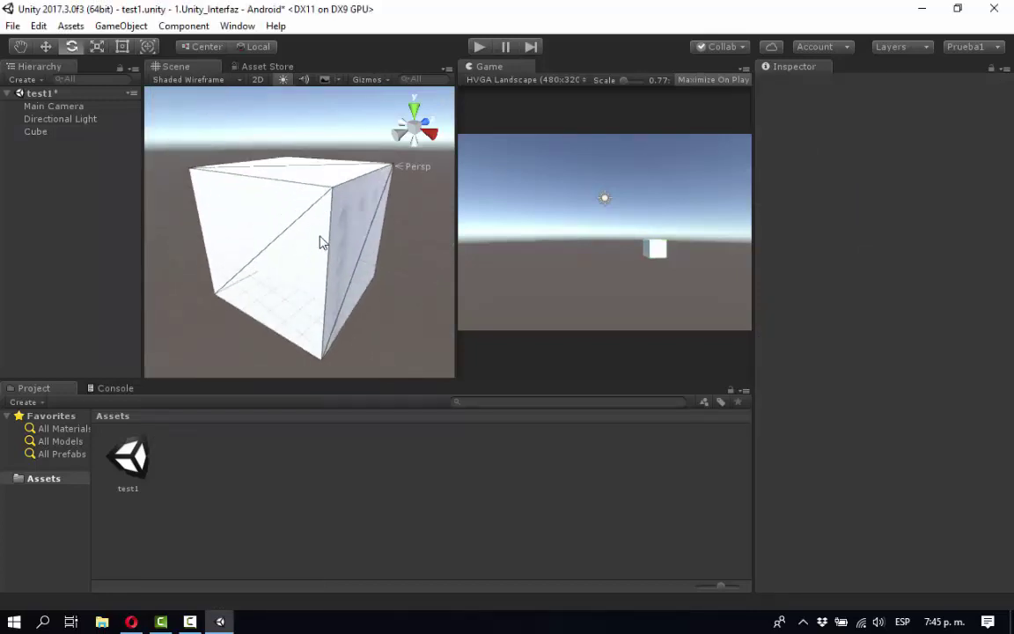
scroll(307, 244, down, 6)
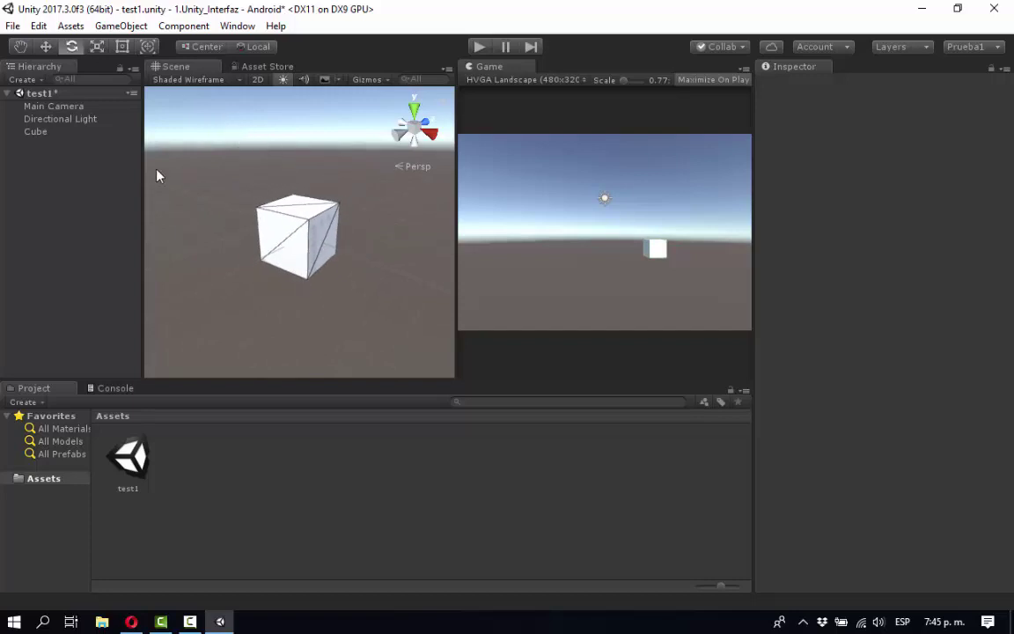
Step: Try the UV Charts and Systems draw modes in the Scene view, and return to Shaded Wireframe
click(228, 80)
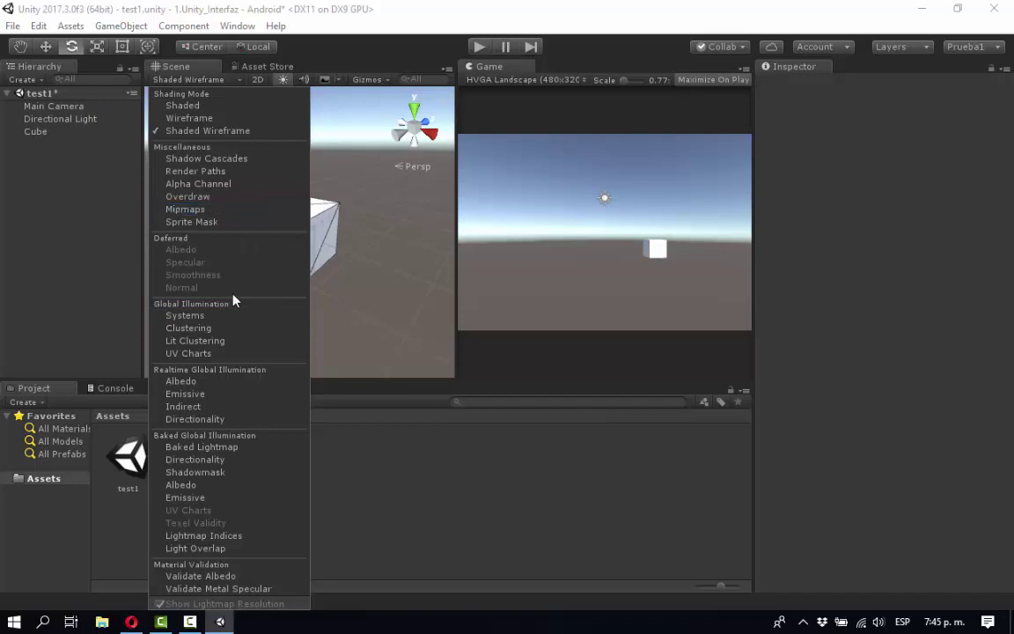
click(217, 355)
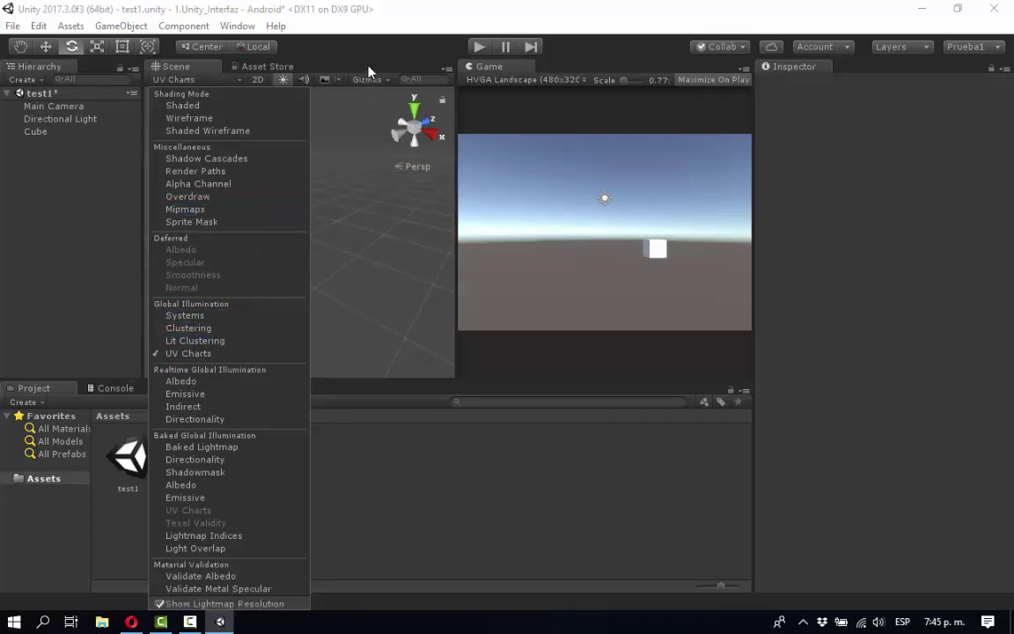
click(357, 102)
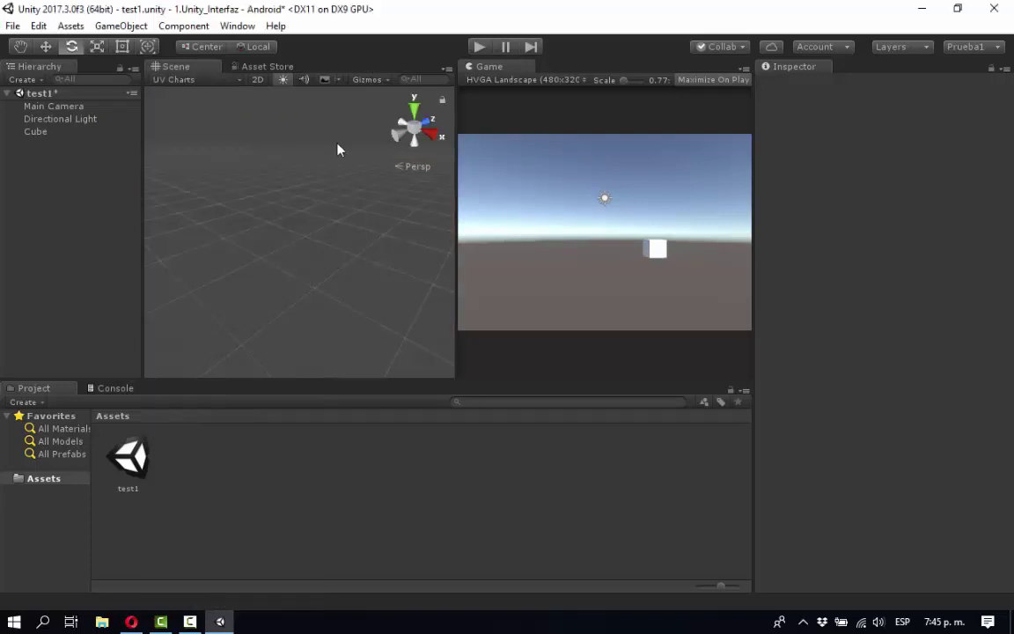
click(224, 83)
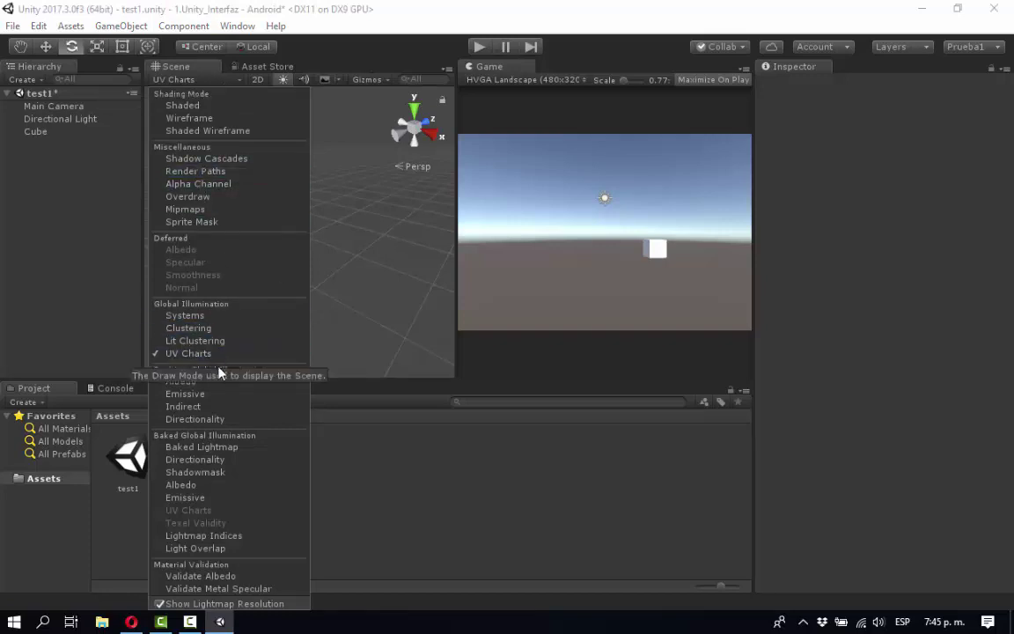
click(218, 316)
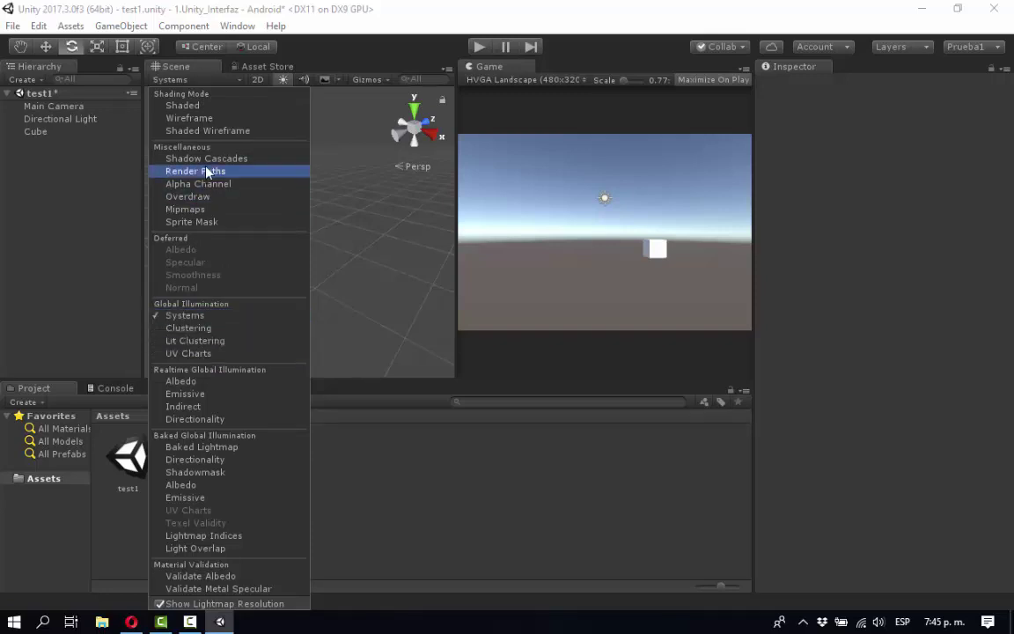
click(222, 132)
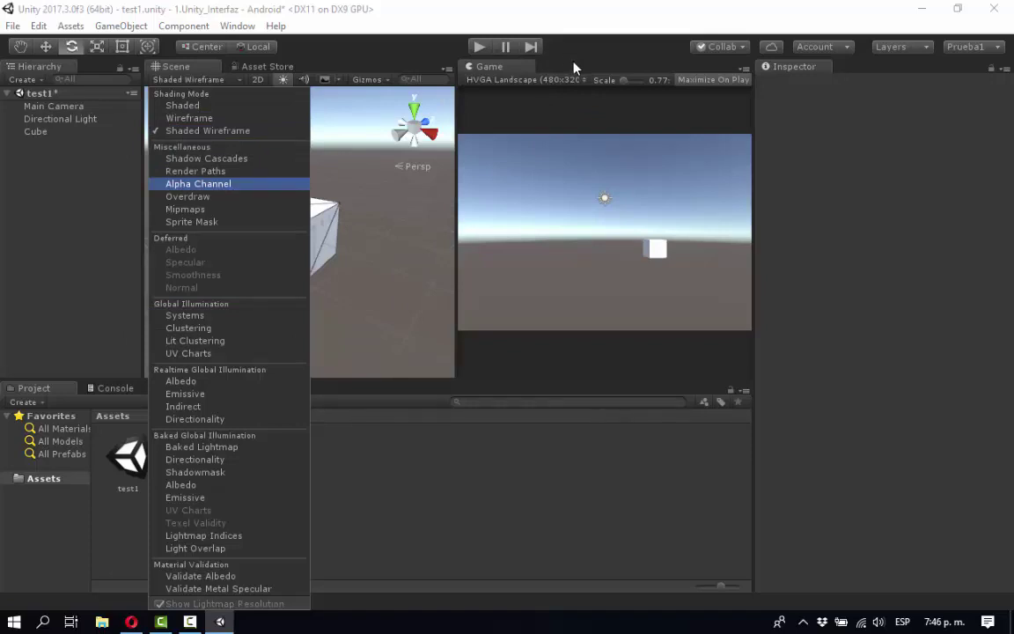
Step: Toggle the Scene view's lighting and 2D mode and switch them back, and try its audio toggle
click(284, 84)
click(283, 83)
click(283, 84)
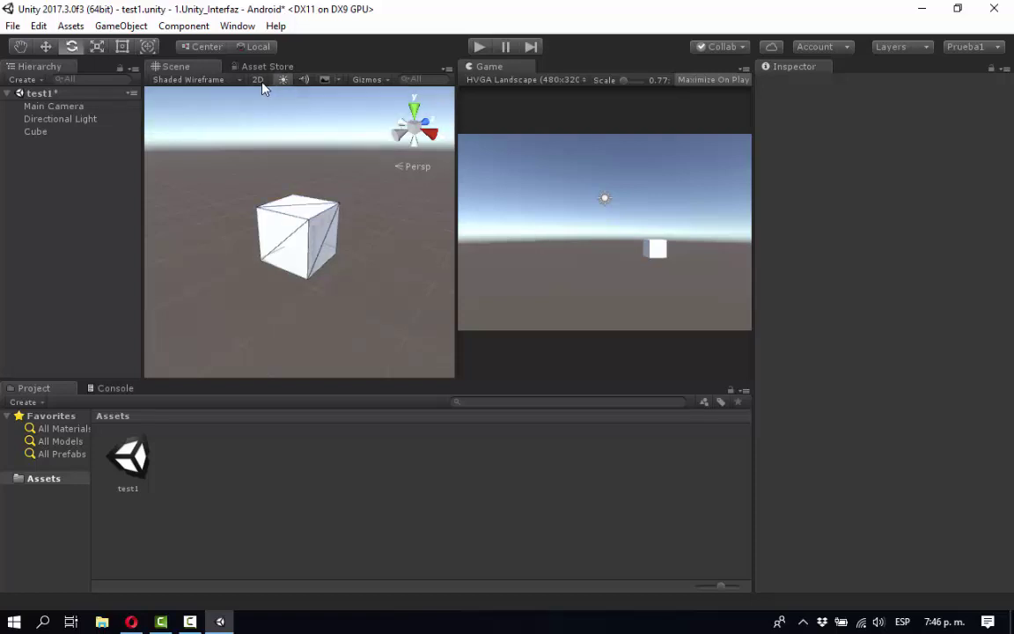
click(261, 82)
click(259, 83)
click(305, 80)
Step: Hide and show the Skybox in the Scene view's effects, and turn off Flares
click(339, 81)
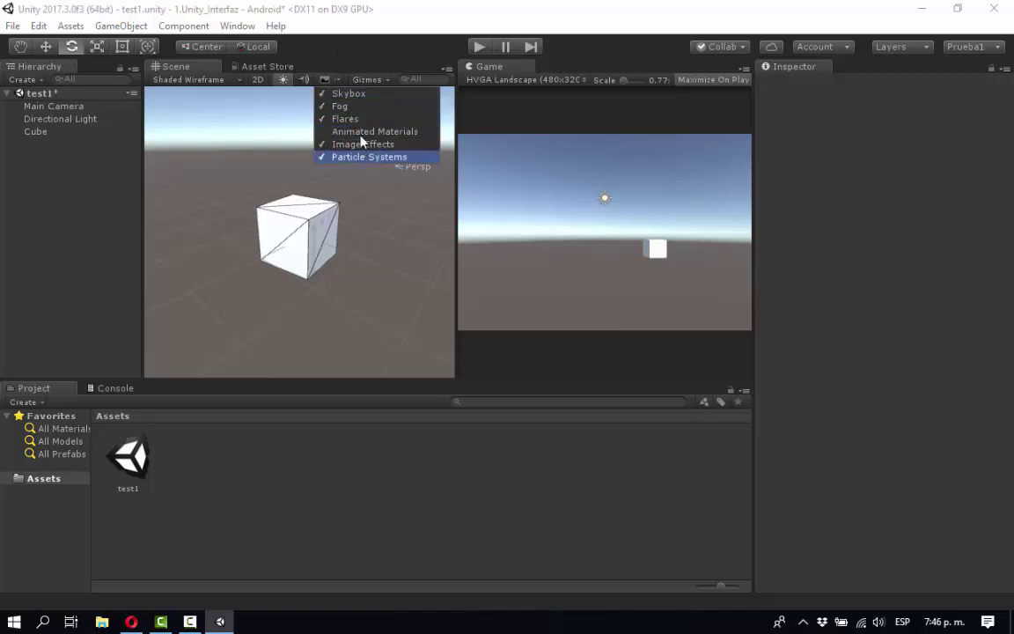
click(359, 94)
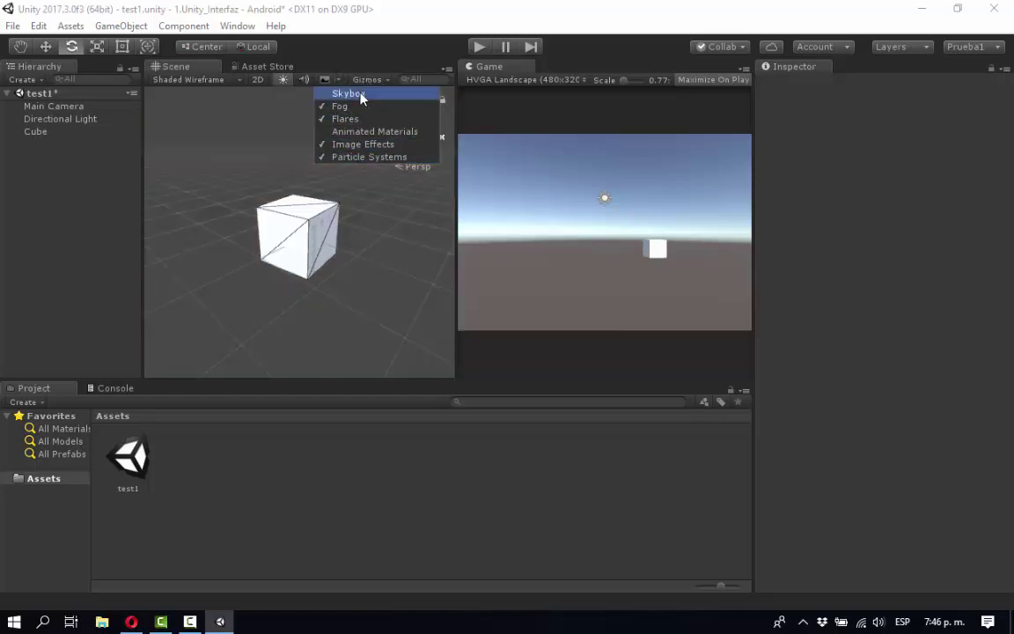
click(360, 95)
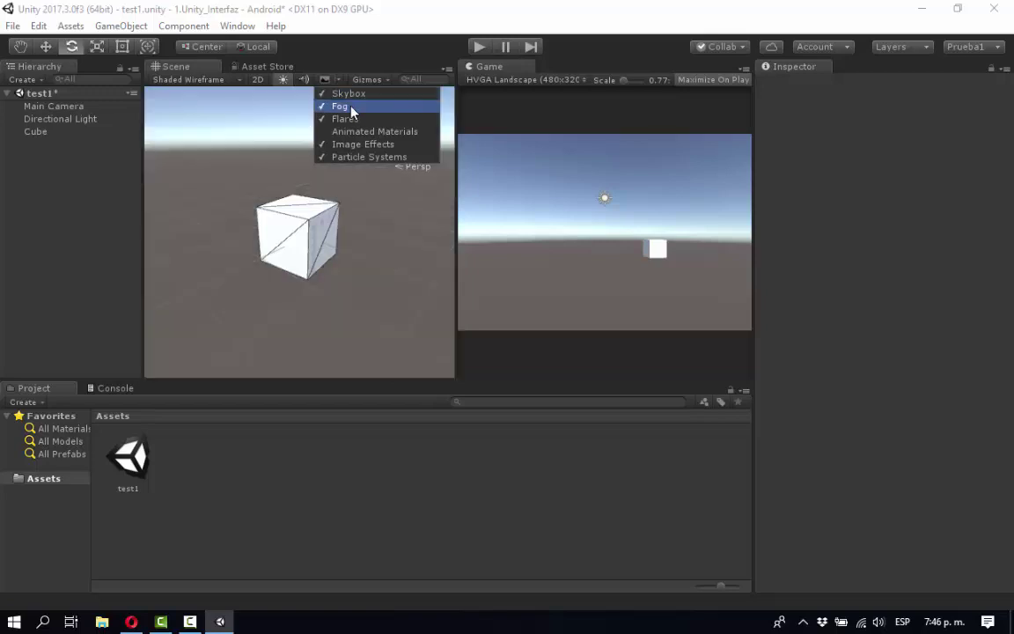
click(352, 119)
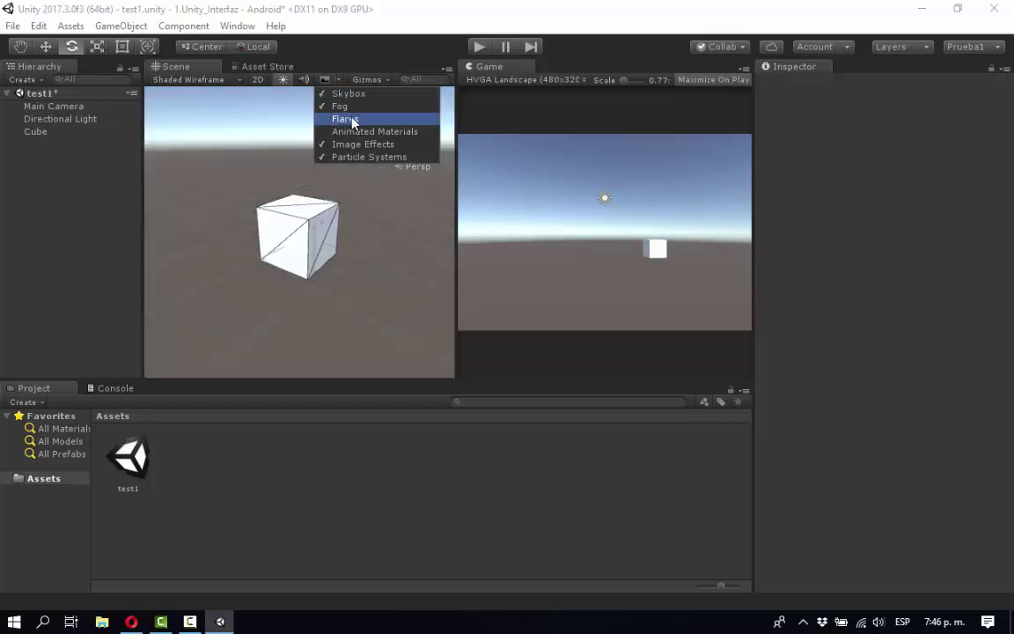
Step: Turn off the Camera component's gizmo for the Scene view, and frame the Main Camera to check the effect
click(367, 79)
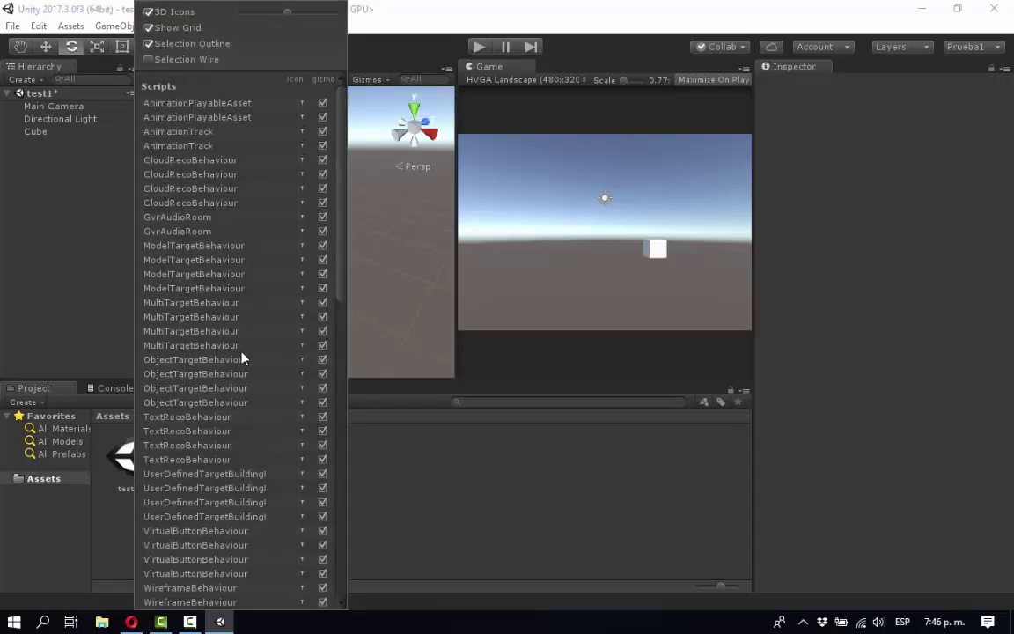
scroll(229, 420, down, 10)
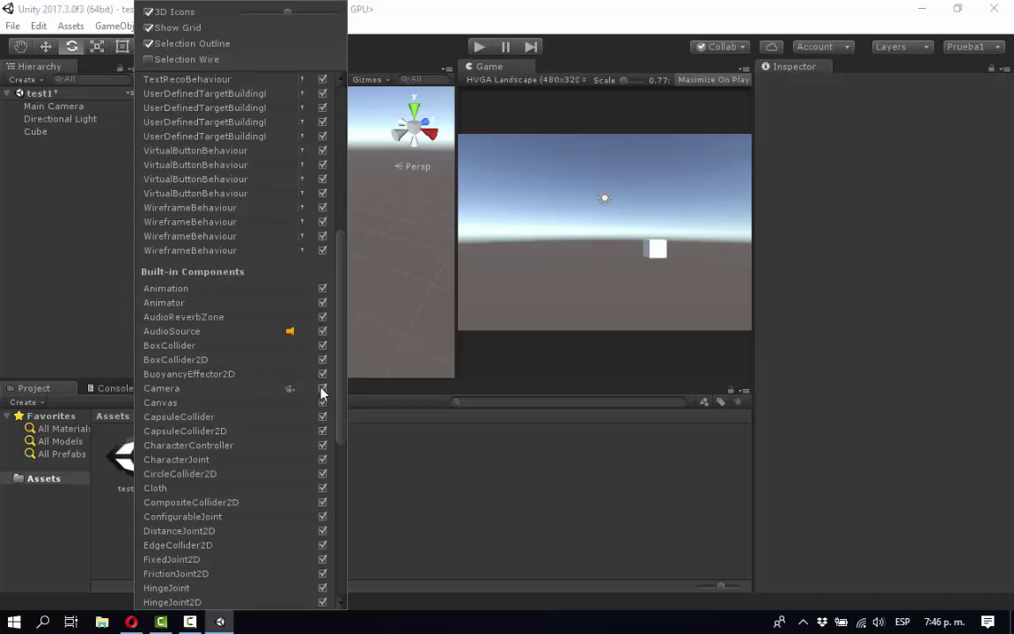
click(418, 51)
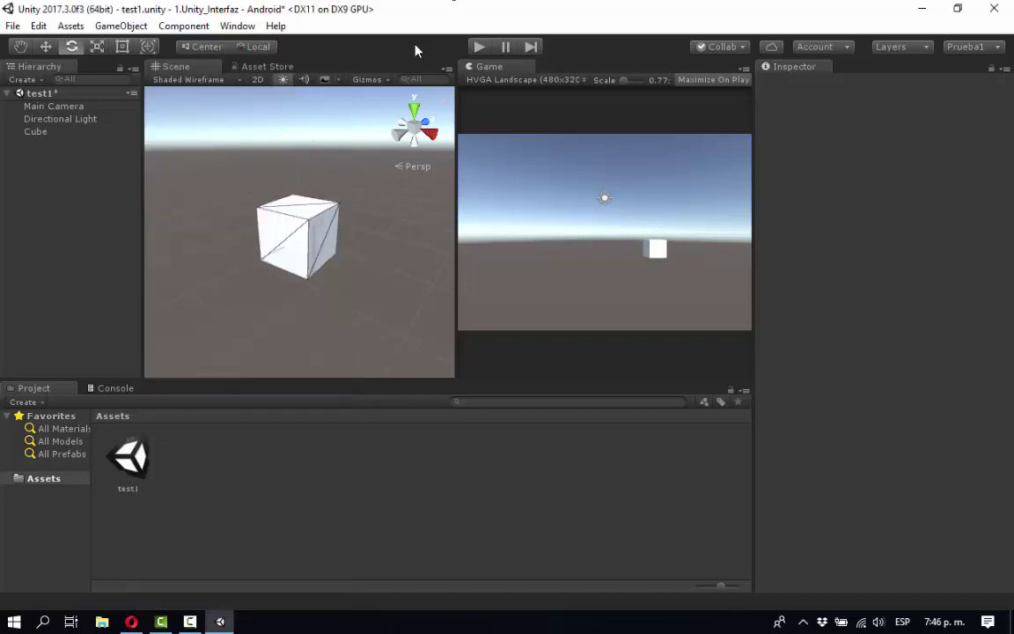
click(36, 106)
key(f)
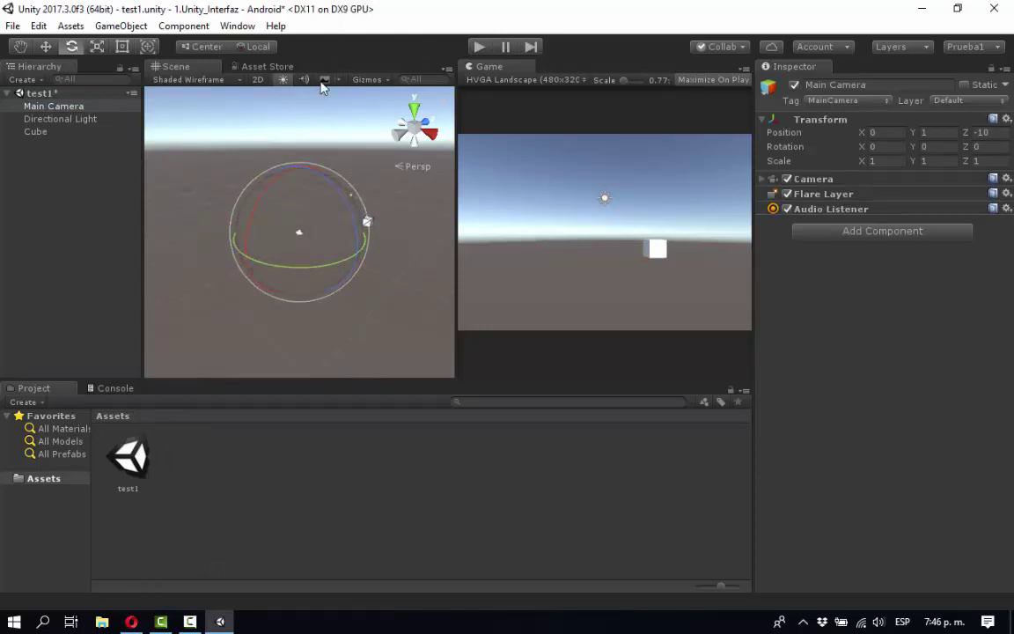
Step: Turn the Camera component's gizmo back on, and deselect and reselect the Main Camera to check its view outline
click(368, 79)
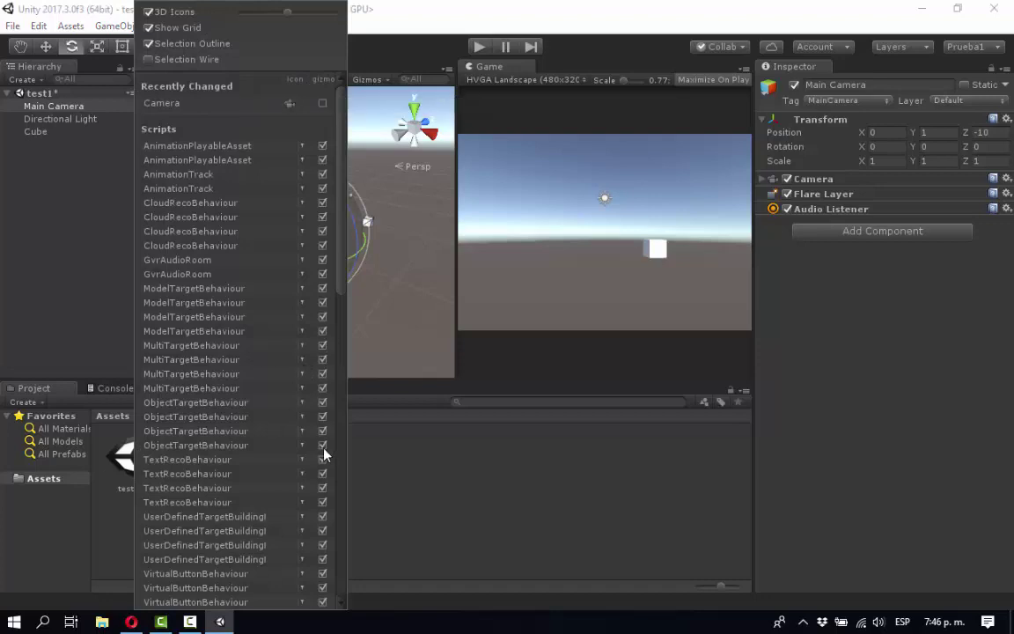
scroll(317, 400, down, 2)
scroll(313, 416, up, 3)
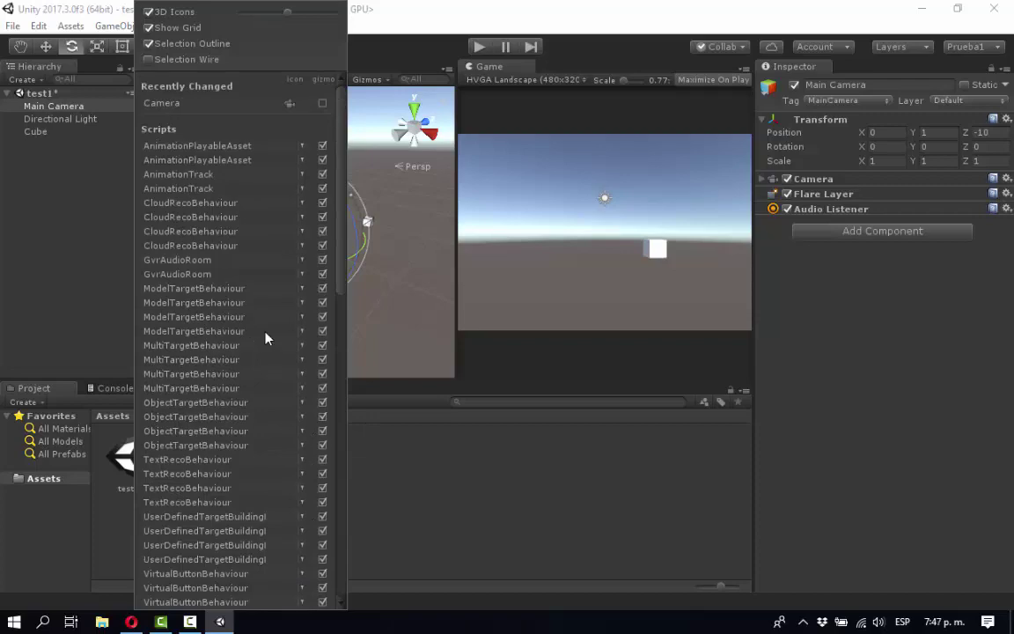
scroll(267, 338, down, 1)
scroll(266, 338, down, 5)
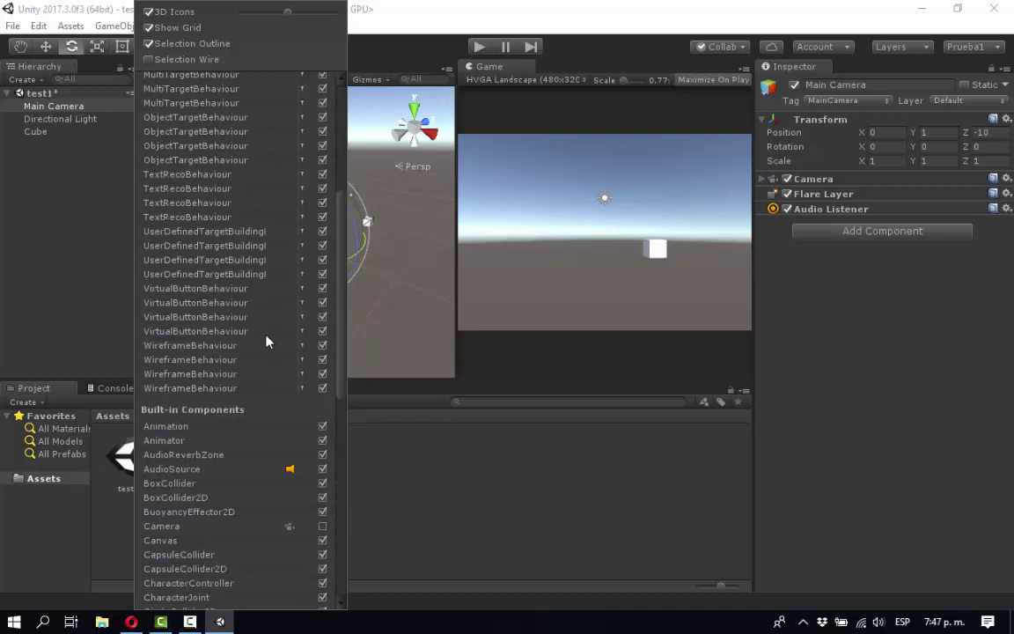
click(322, 526)
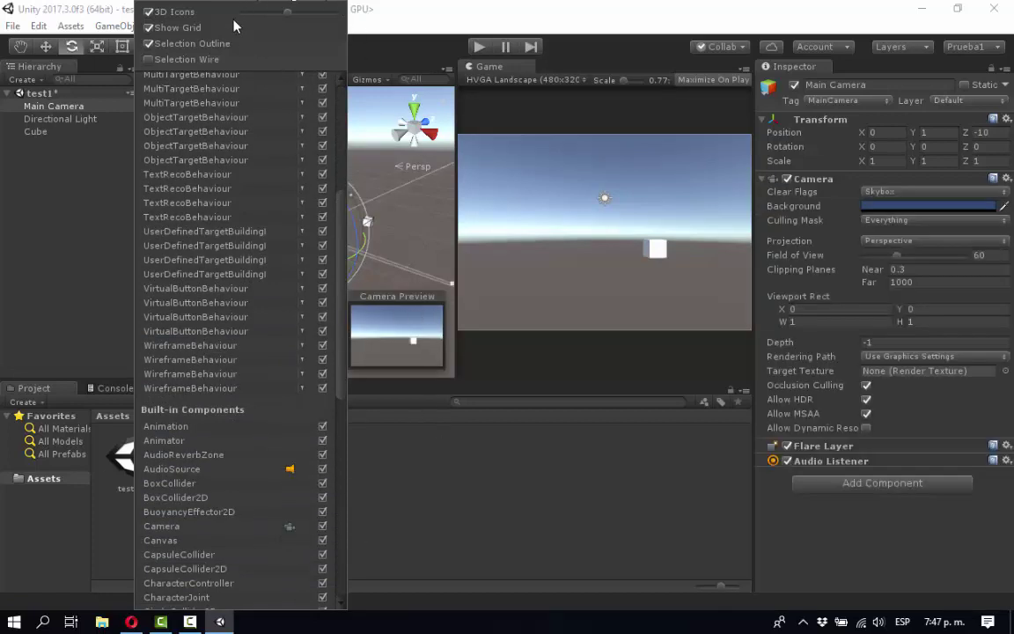
click(414, 62)
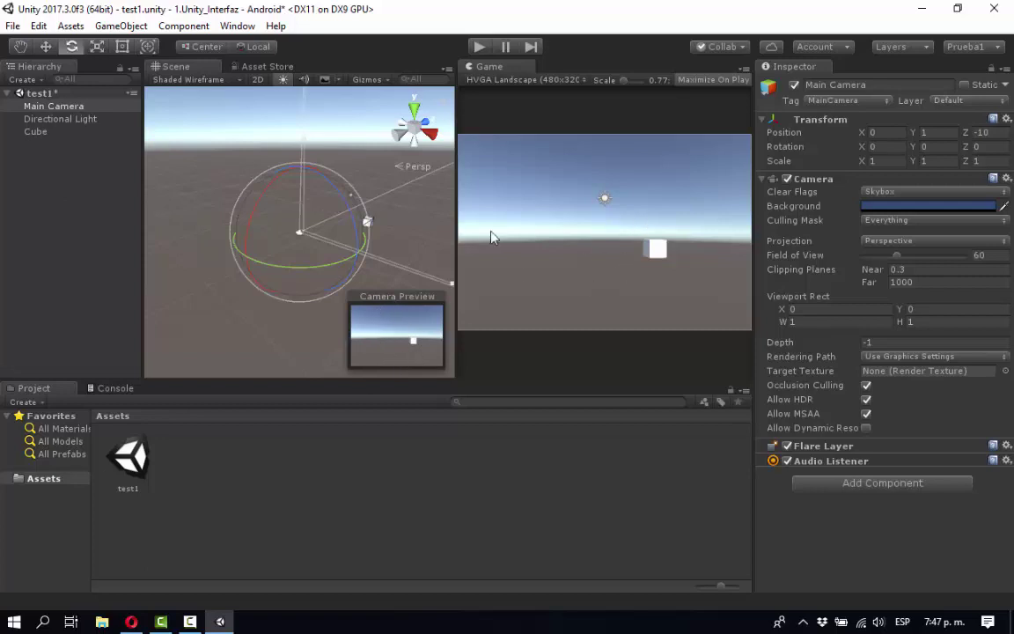
click(50, 184)
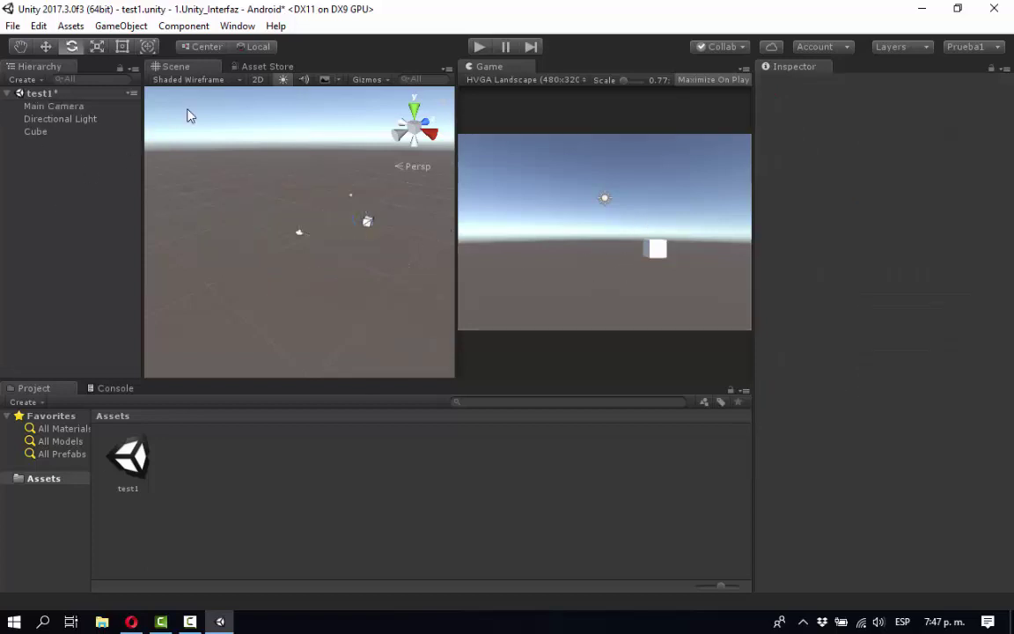
click(33, 106)
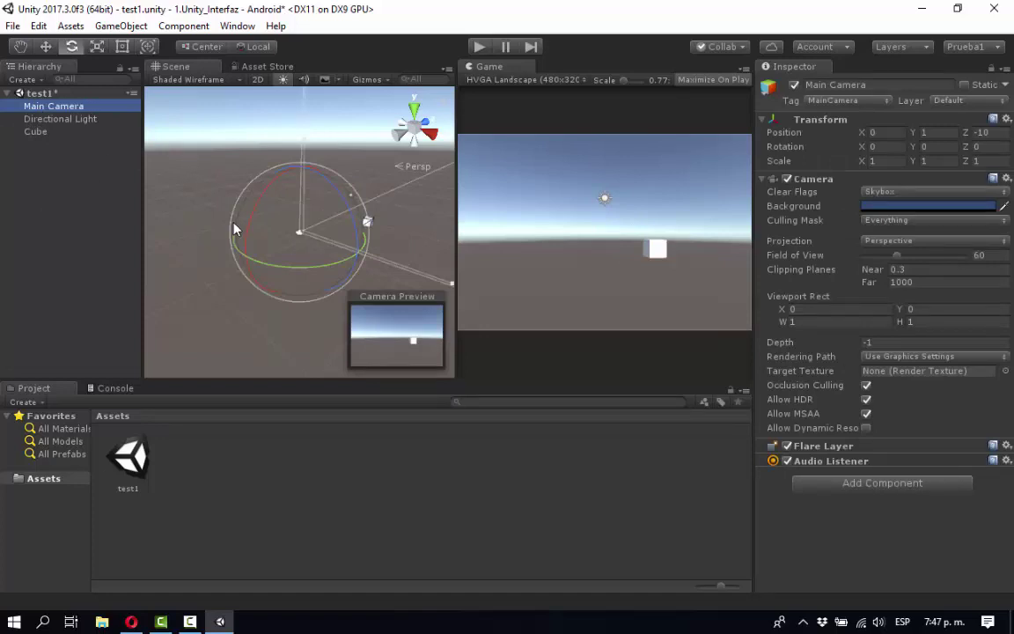
Step: Set the Main Camera's Field of View to 59
click(654, 73)
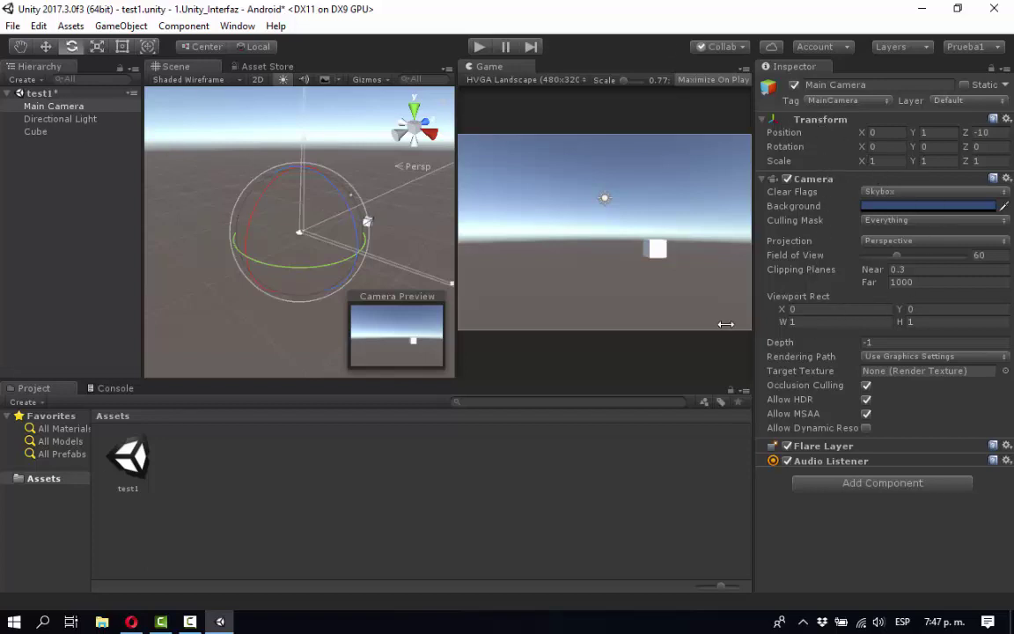
click(85, 107)
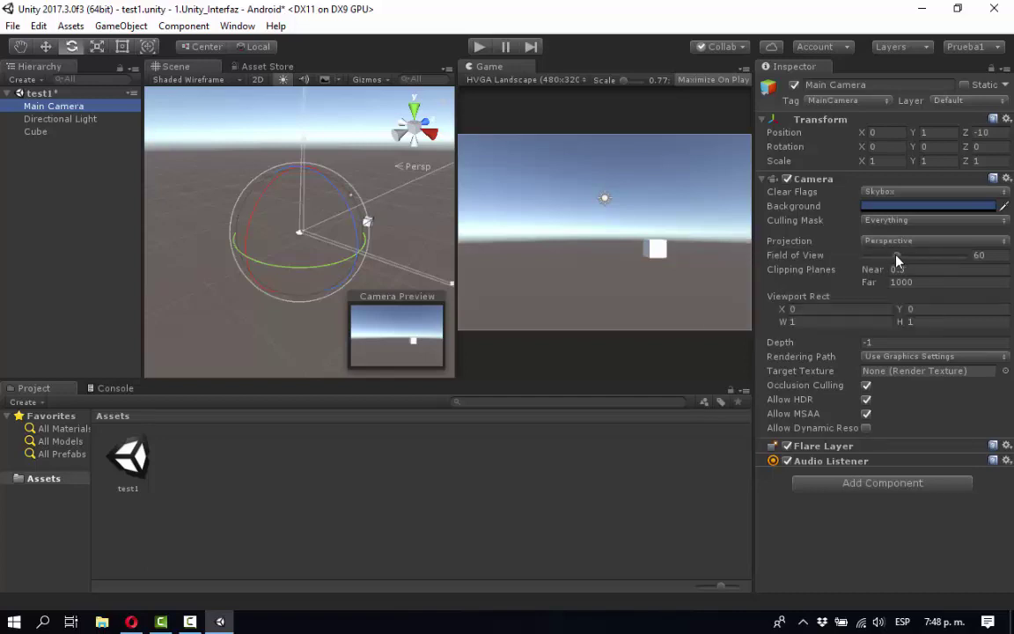
mouse_move(897, 258)
mouse_down()
mouse_move(916, 261)
mouse_move(884, 264)
mouse_move(897, 263)
mouse_up()
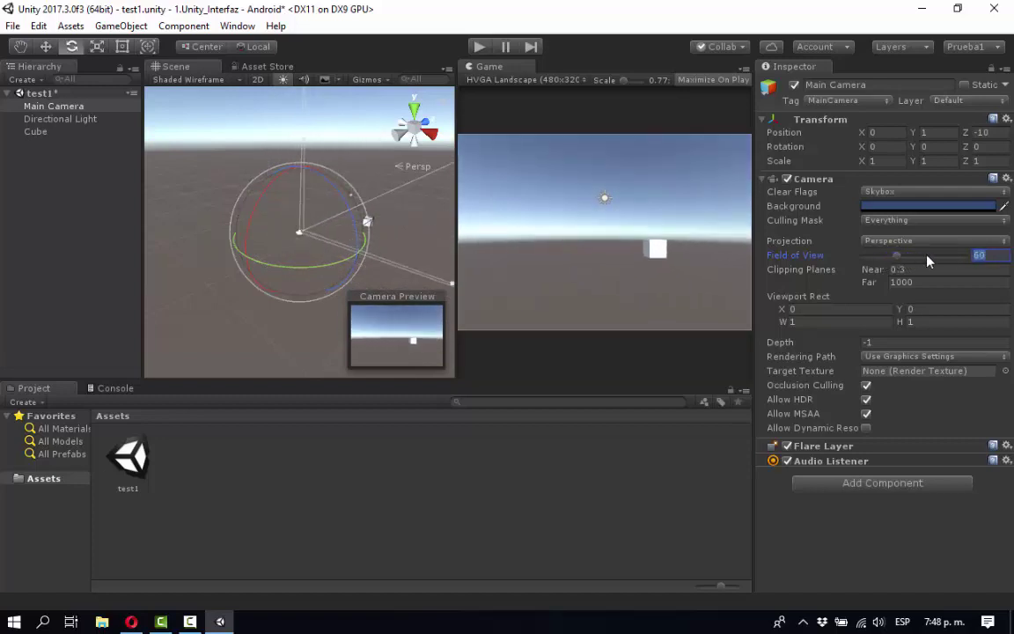
text(59)
key(Return)
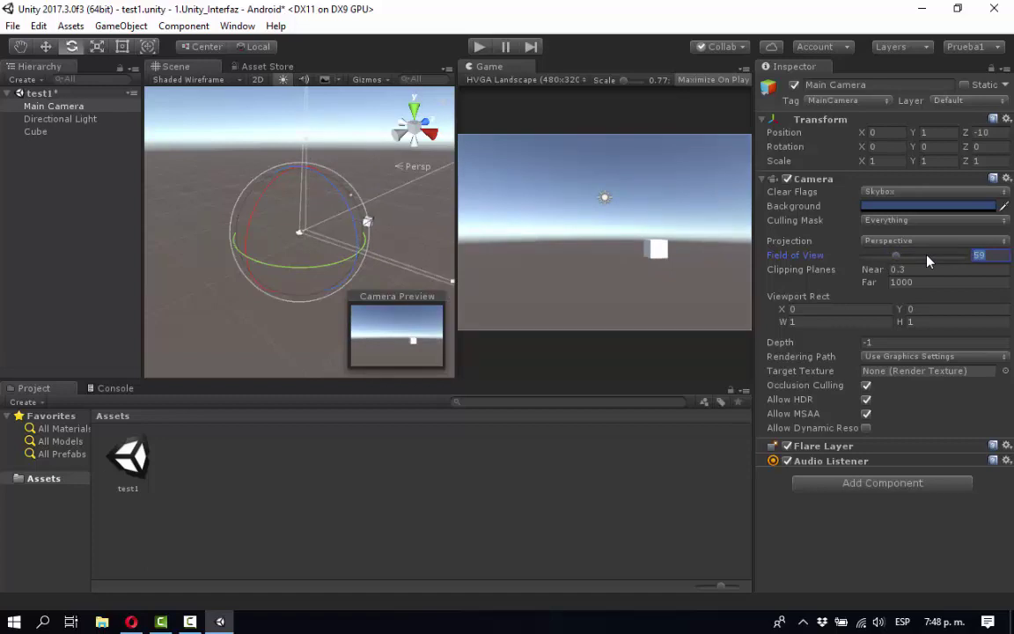
Step: Try several Field of View values on the Main Camera to compare the framing, finishing at 63
text(57)
key(Return)
text(48)
key(Return)
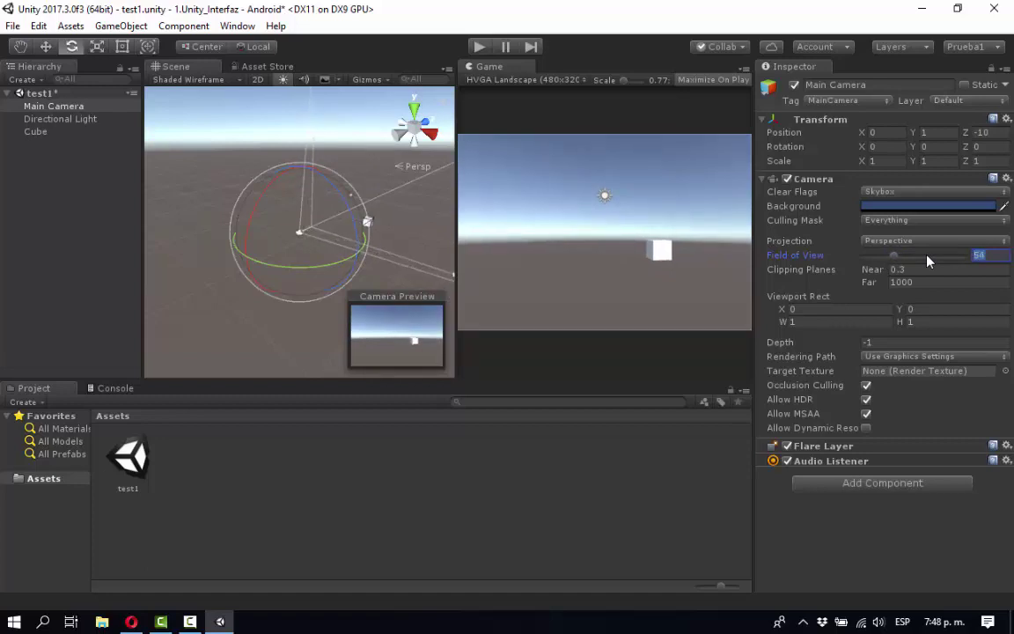
text(49)
key(Return)
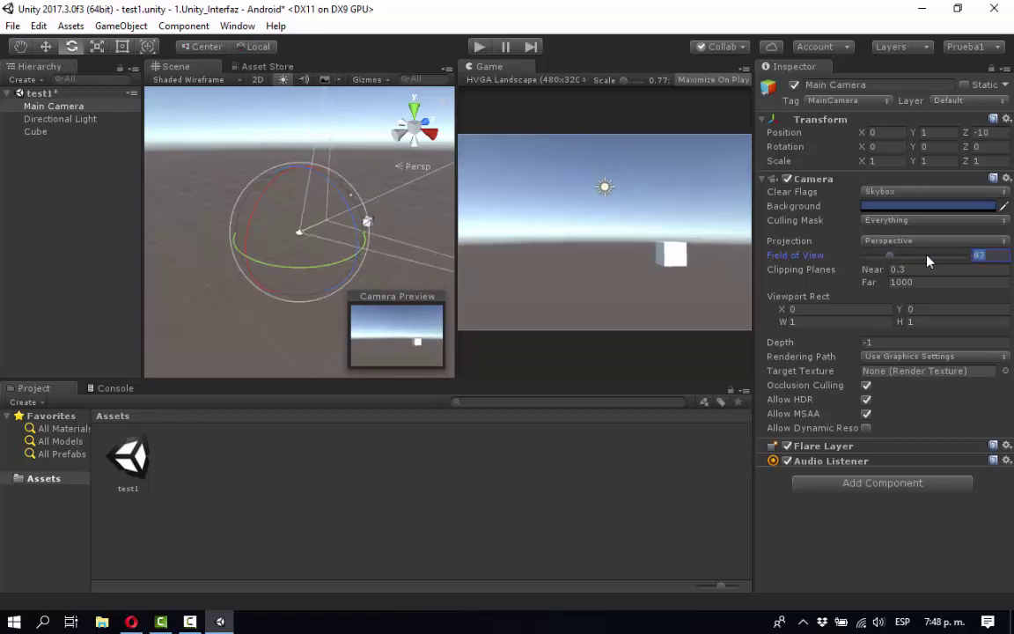
text(56)
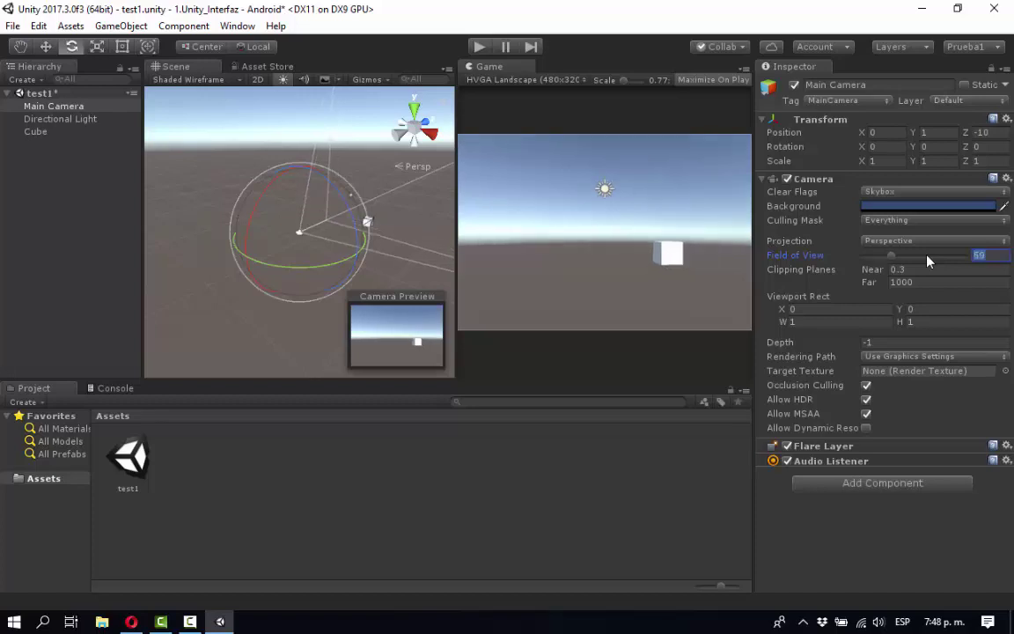
key(Return)
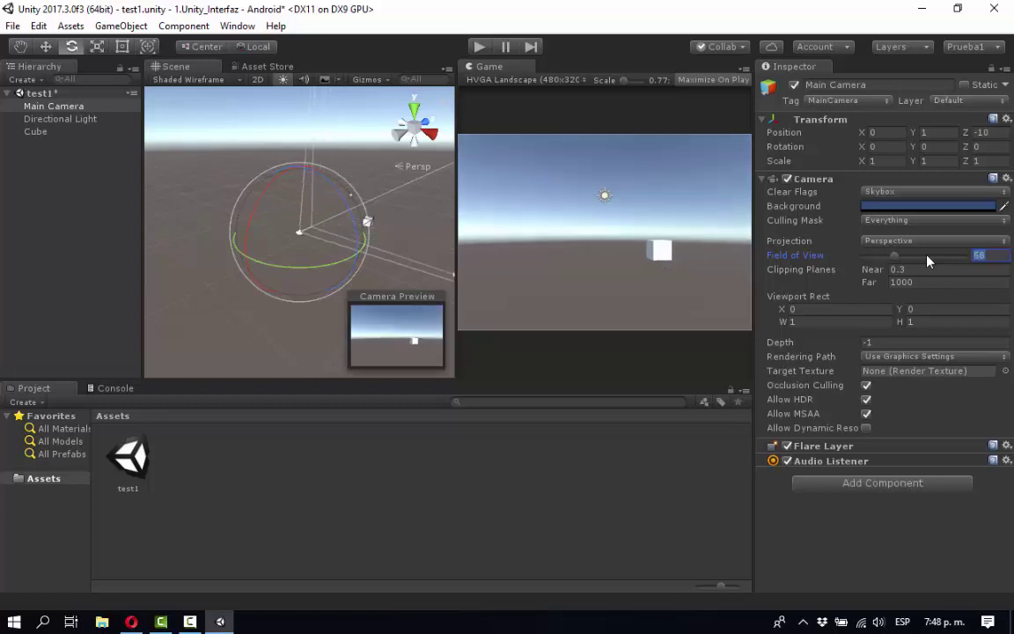
text(59)
key(Return)
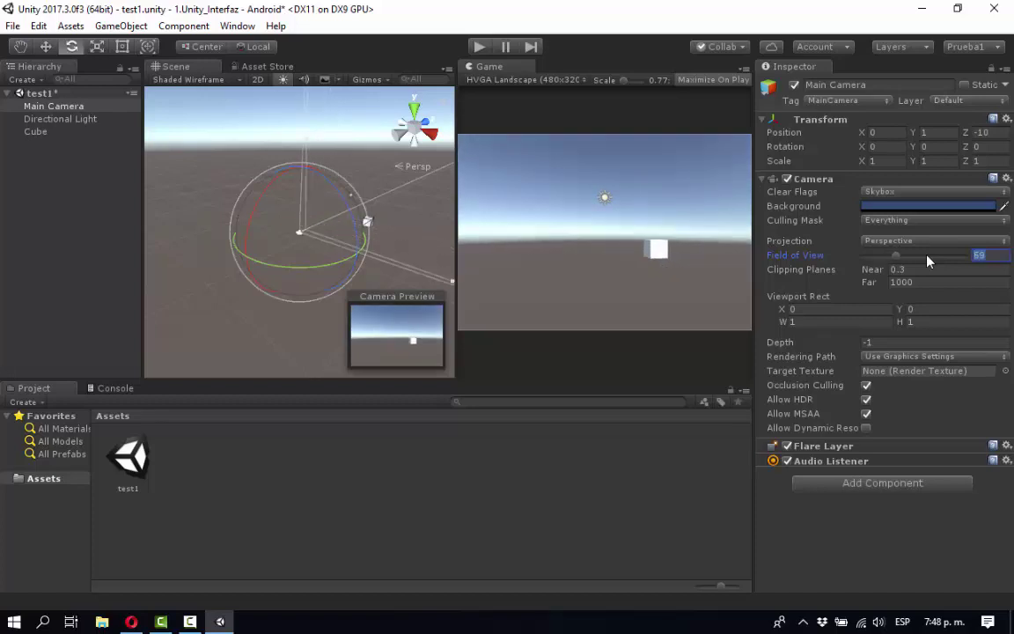
text(63)
key(Return)
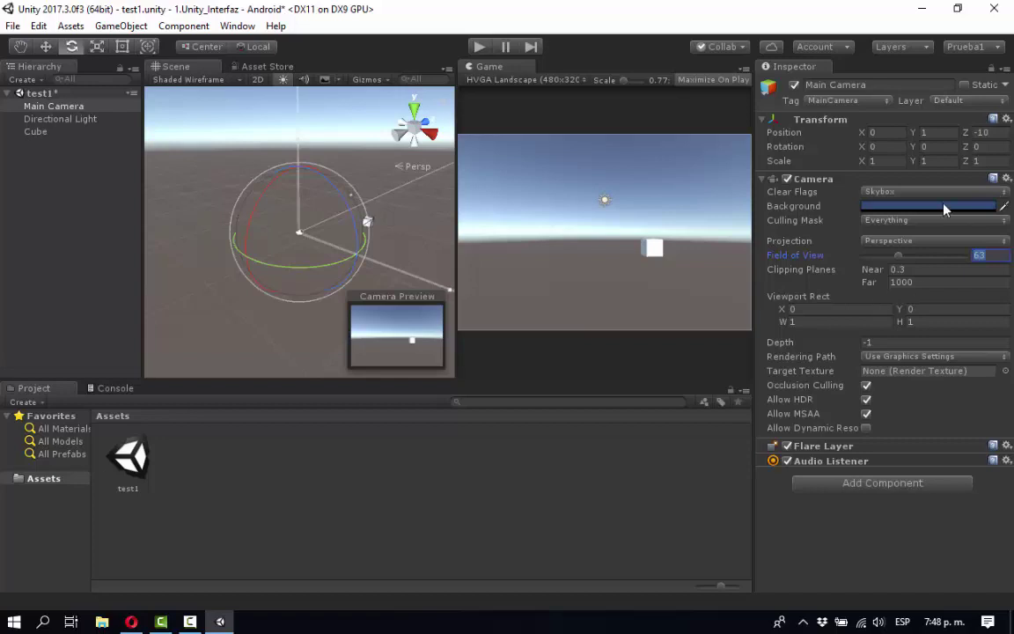
Step: Reset the Main Camera's Camera component to its default values
click(1008, 179)
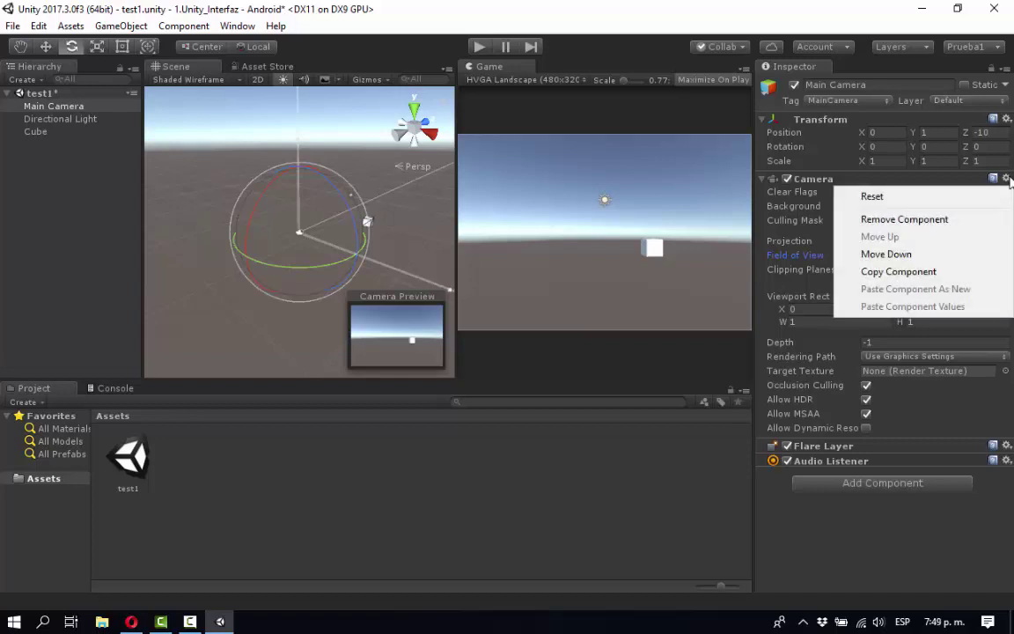
click(942, 199)
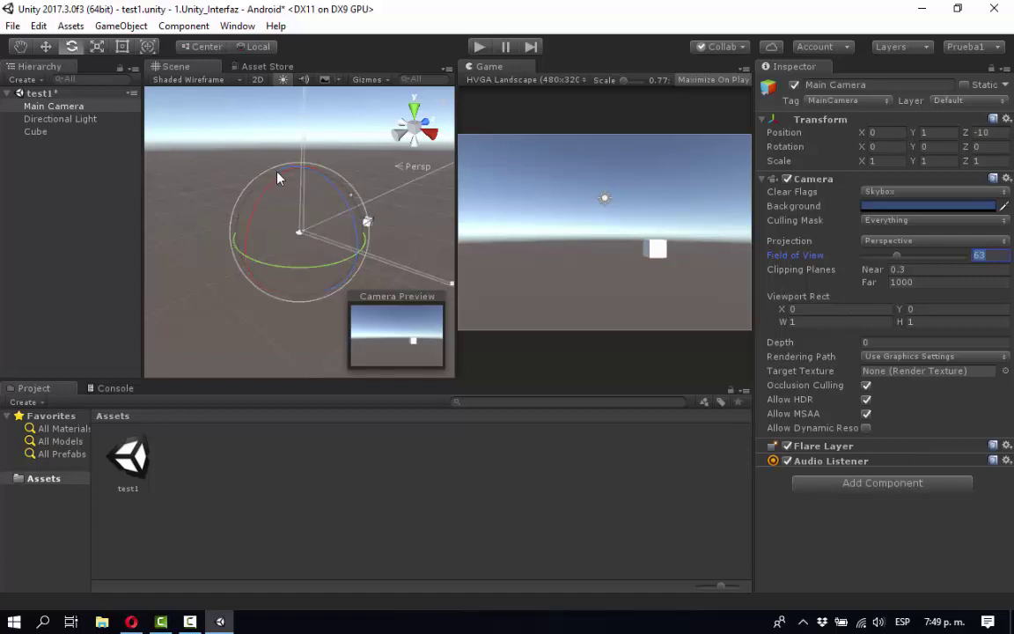
key(Escape)
Step: Raise the Main Camera to about Y 2.62 with the Move tool, and undo the move
click(46, 47)
mouse_move(291, 163)
mouse_down()
mouse_move(289, 145)
mouse_move(300, 169)
mouse_up()
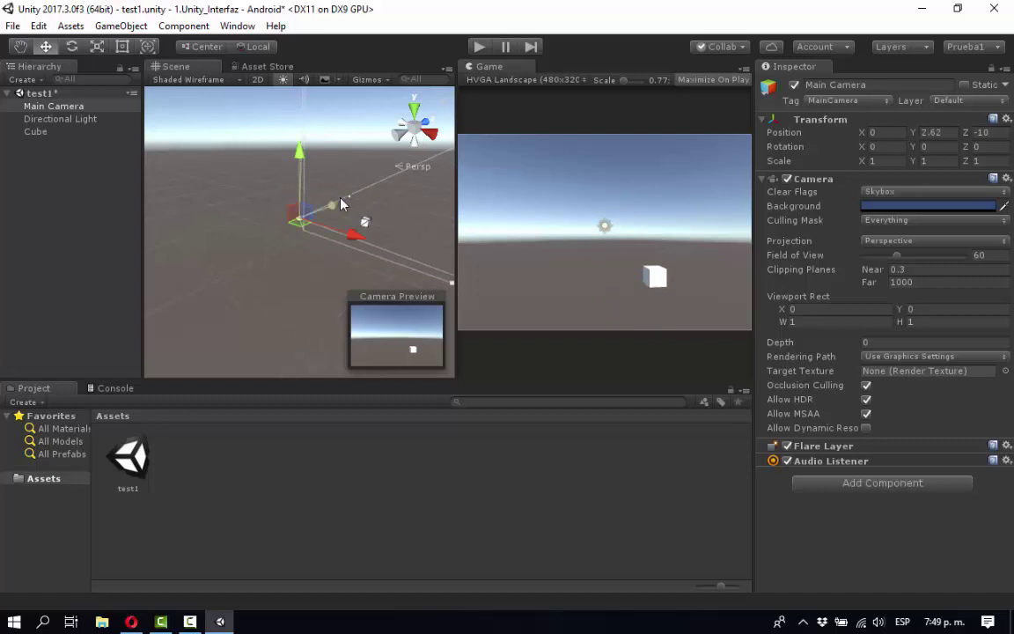
key(ctrl+z)
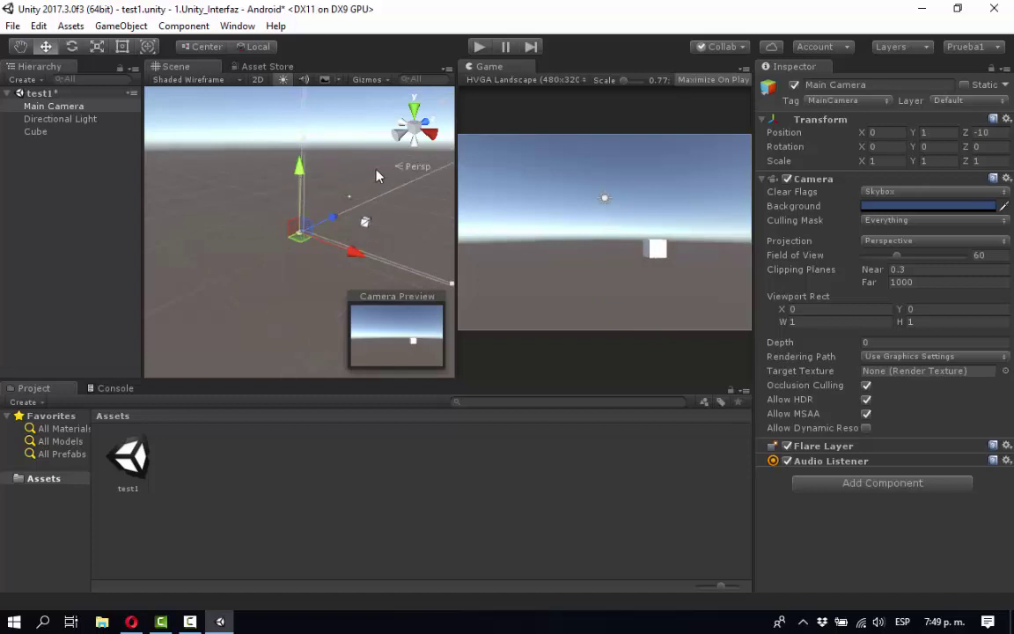
Step: Select the Cube and raise it vertically to about Y 9.52 in the Scene view
alt+drag(352, 176, 173, 191)
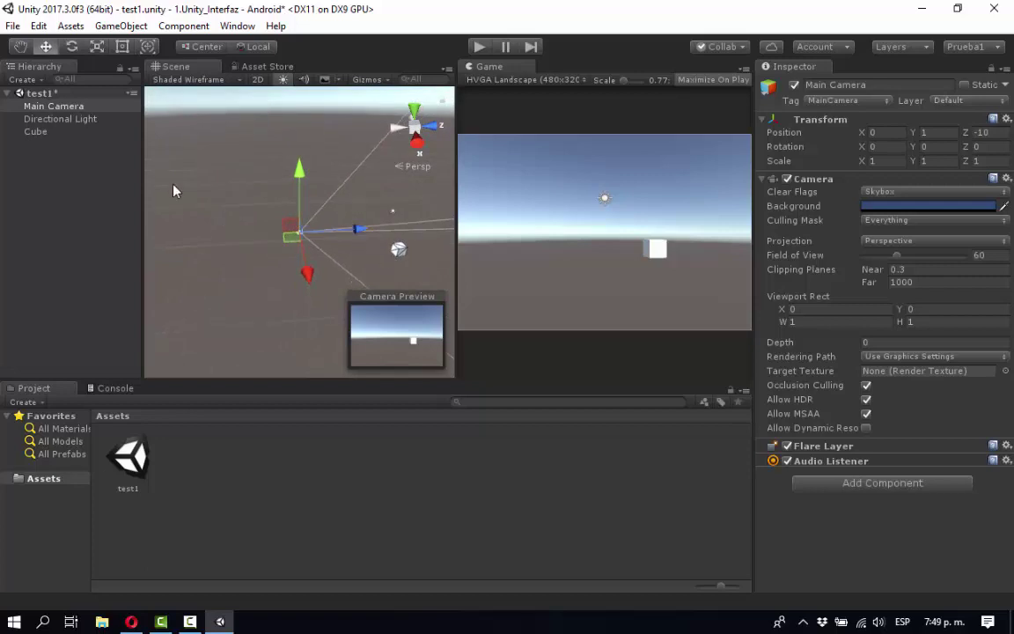
click(35, 131)
drag(417, 199, 450, 84)
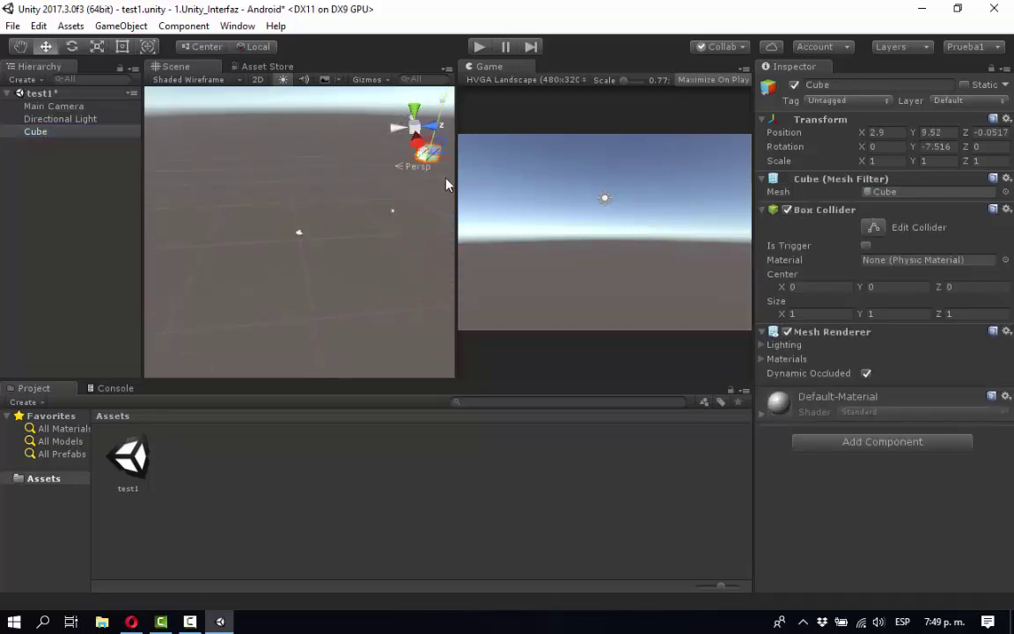
Step: Add a Rigidbody physics component to the Cube
click(837, 441)
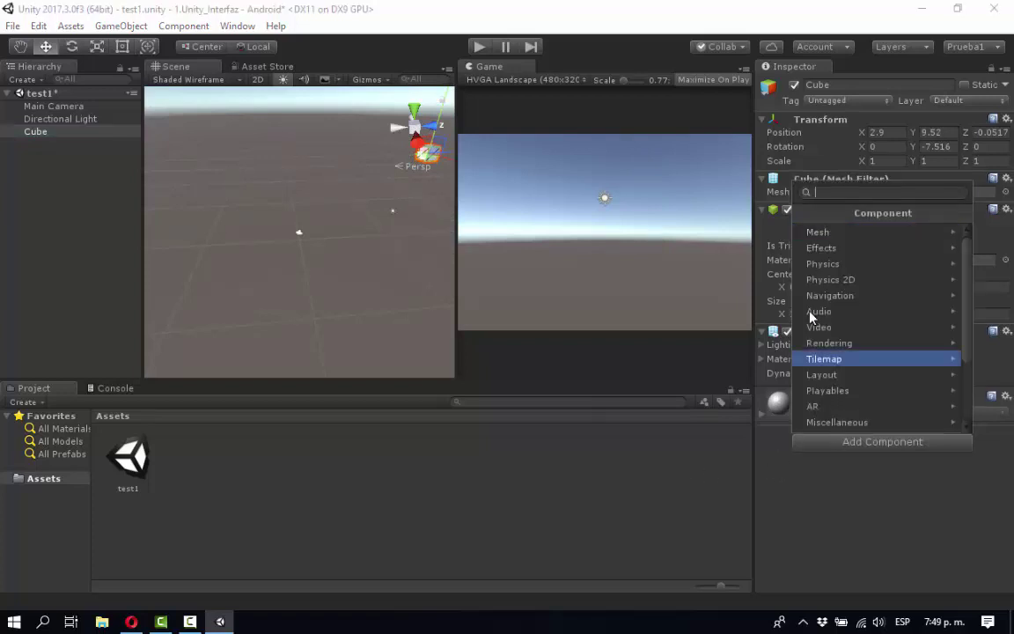
click(829, 263)
click(823, 233)
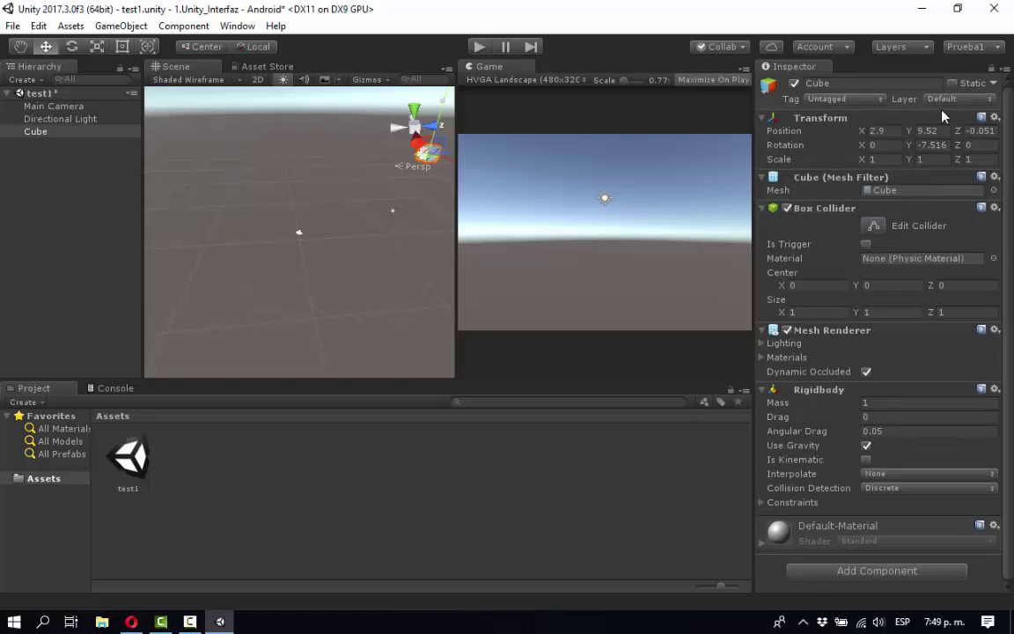
Step: Run the scene in Play mode to test the Cube's Rigidbody, and stop it
click(480, 48)
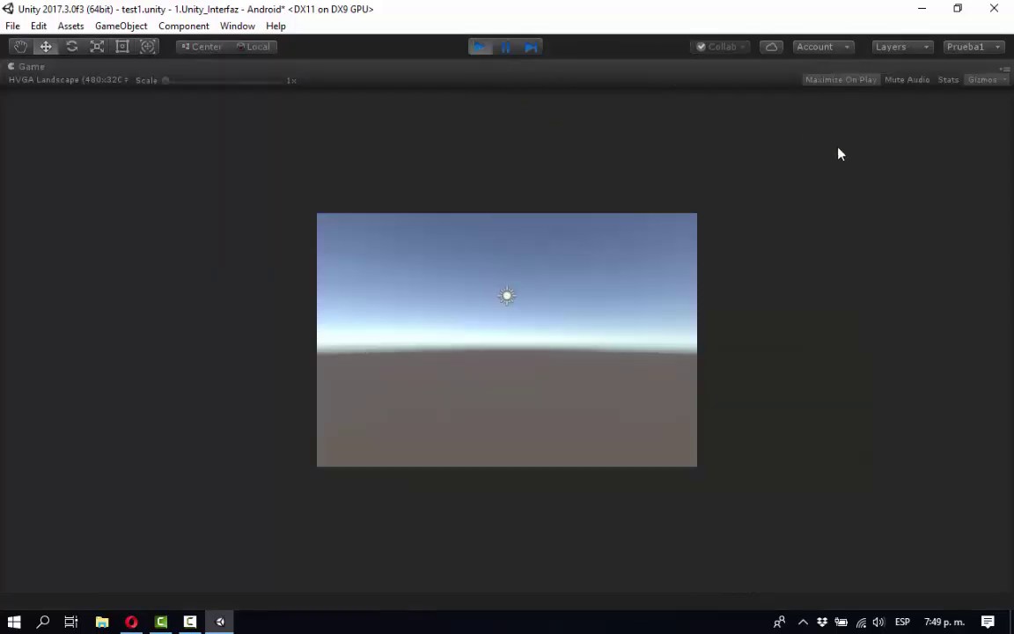
click(480, 48)
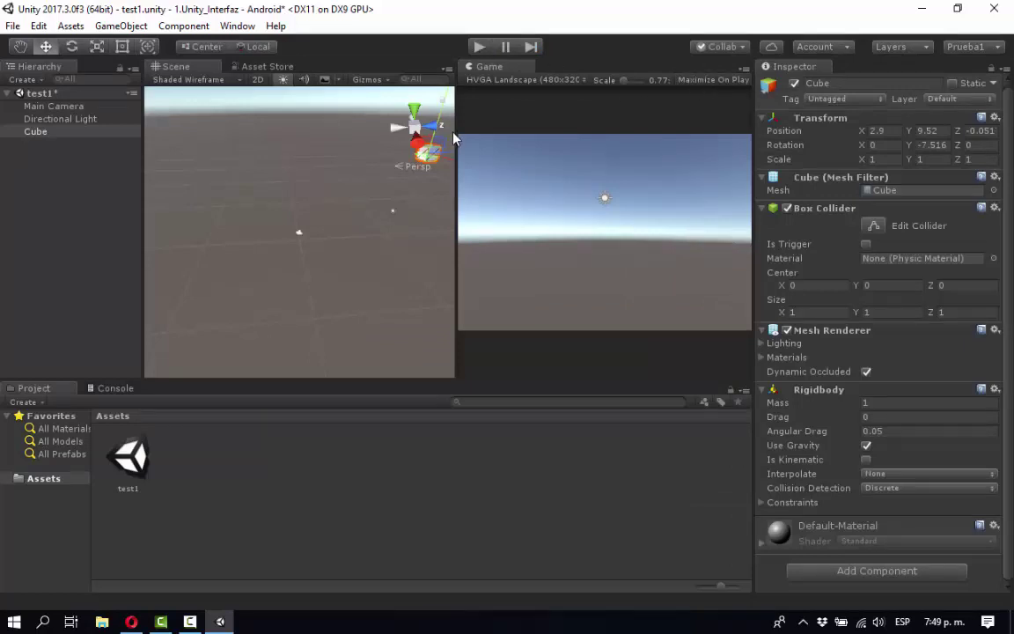
Step: Widen the Game view with Maximize On Play off, and play and stop the scene twice to watch the Cube's Y position
drag(456, 134, 371, 118)
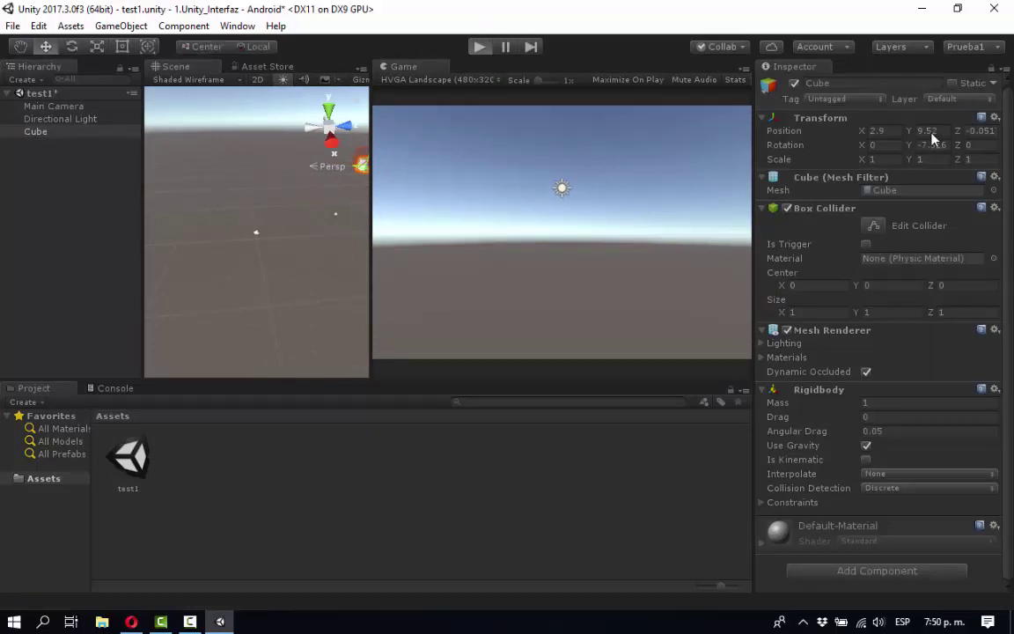
key(ctrl+p)
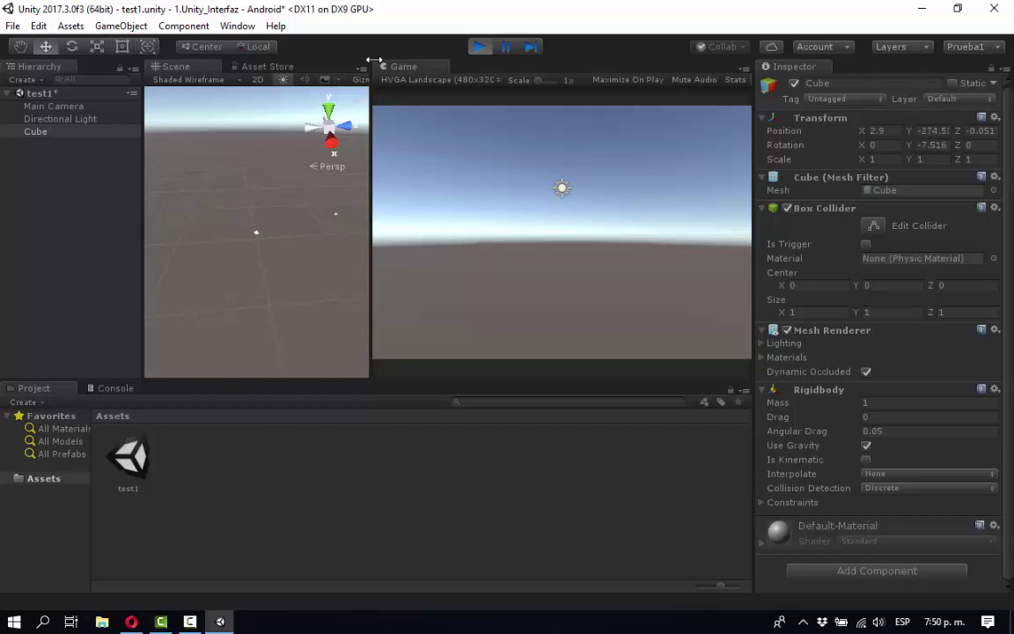
click(481, 48)
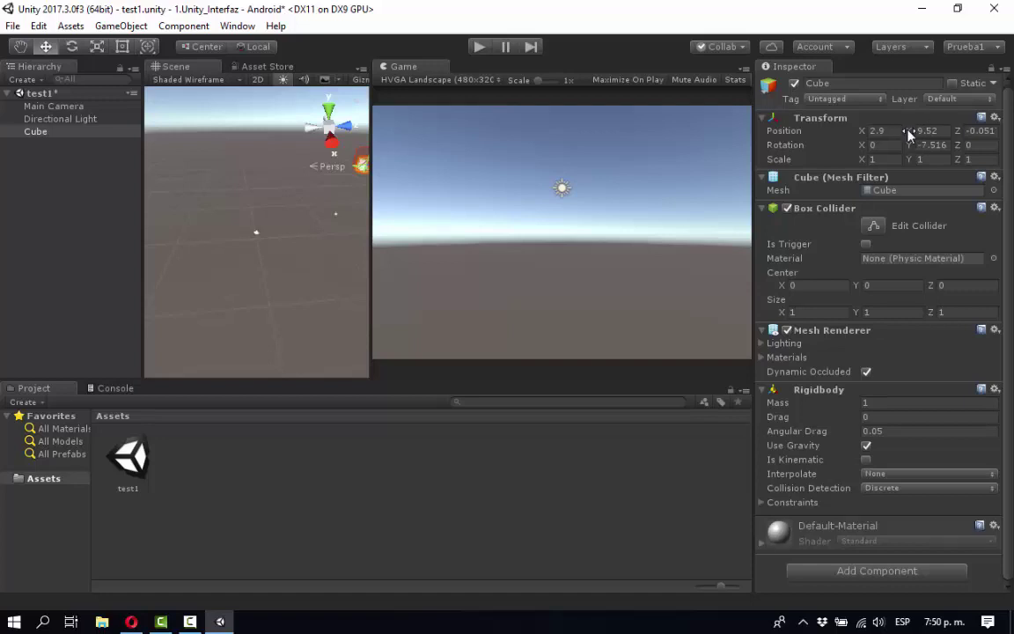
click(481, 49)
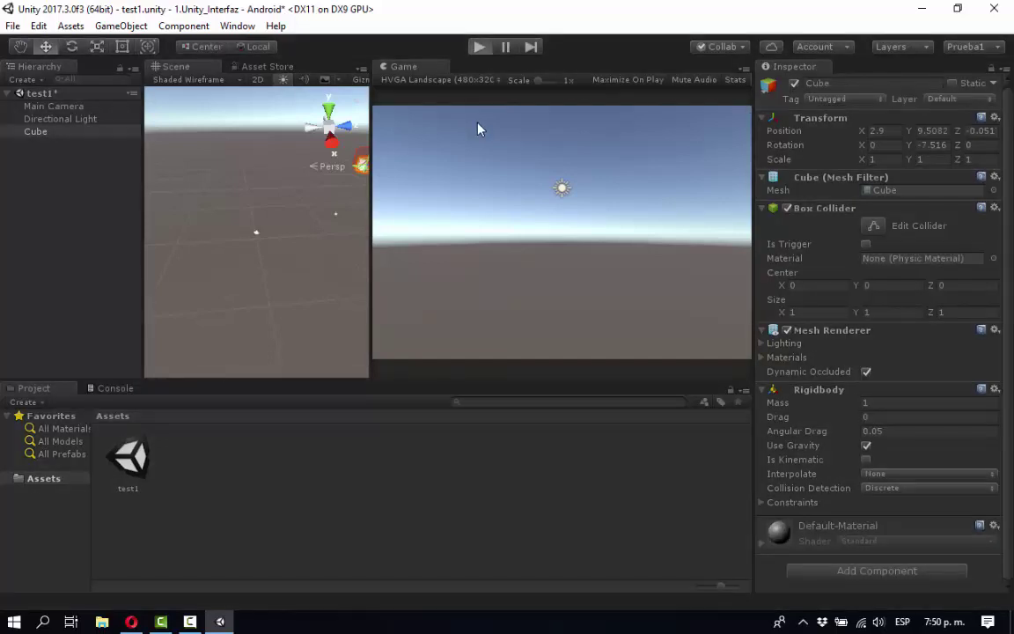
click(479, 47)
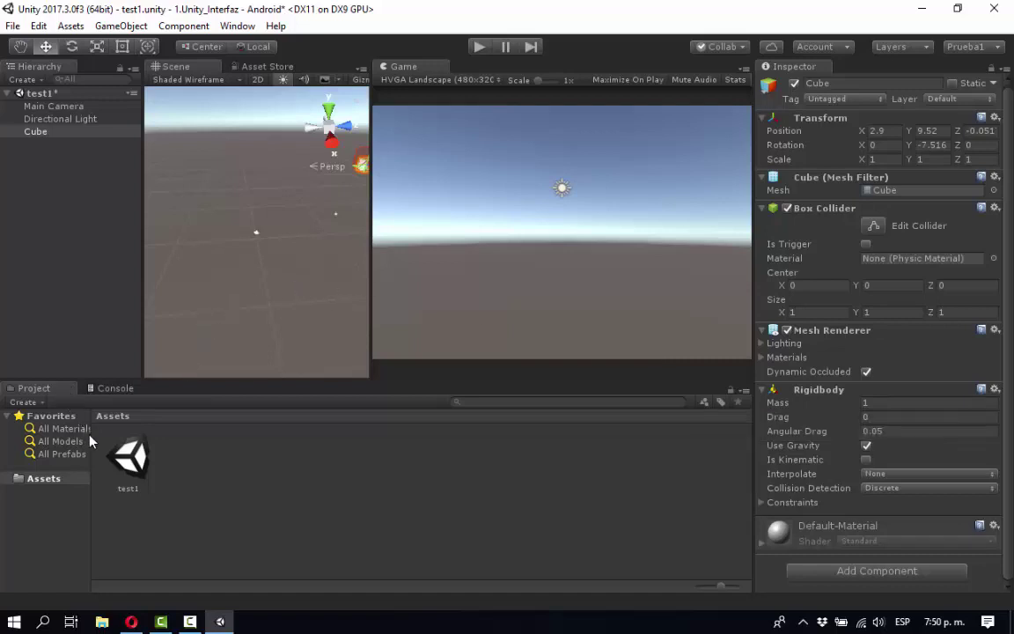
Step: Widen the folder column of the Project panel and select the Assets folder
mouse_move(90, 438)
mouse_down()
mouse_move(140, 437)
mouse_move(107, 442)
mouse_up()
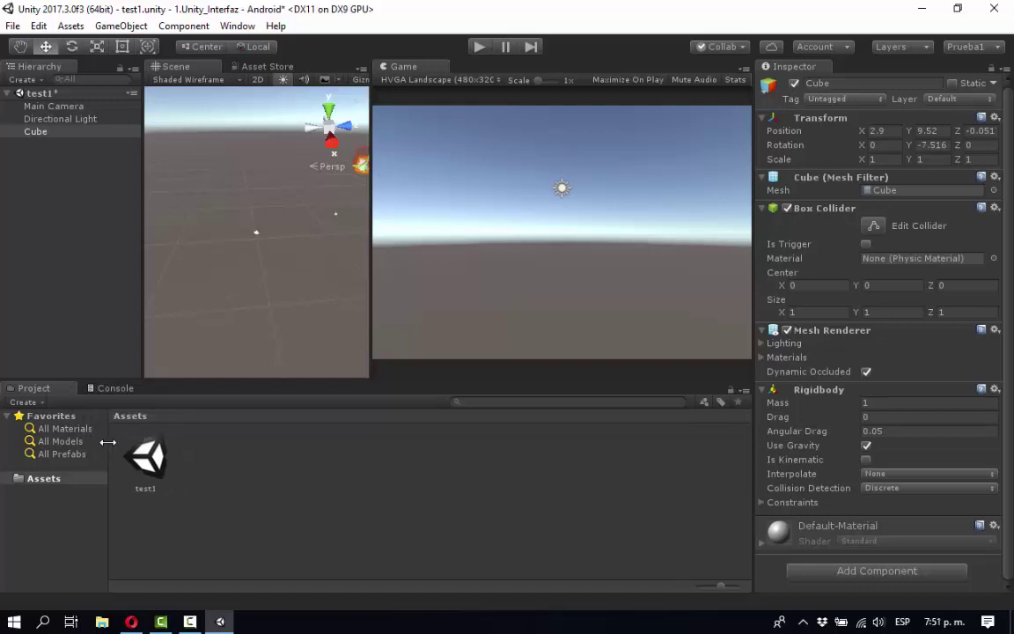
click(146, 520)
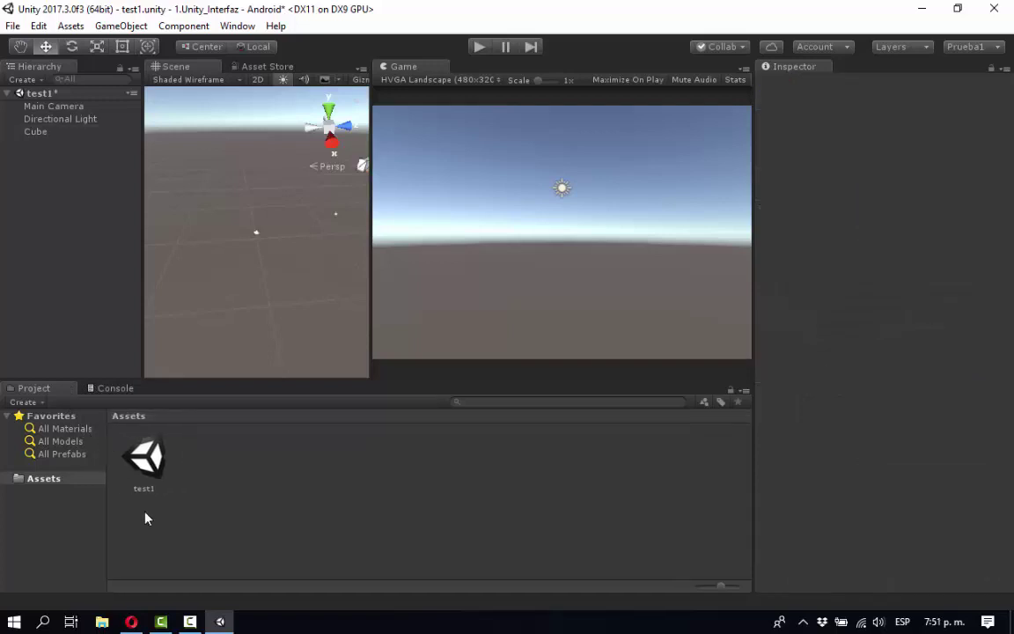
click(50, 481)
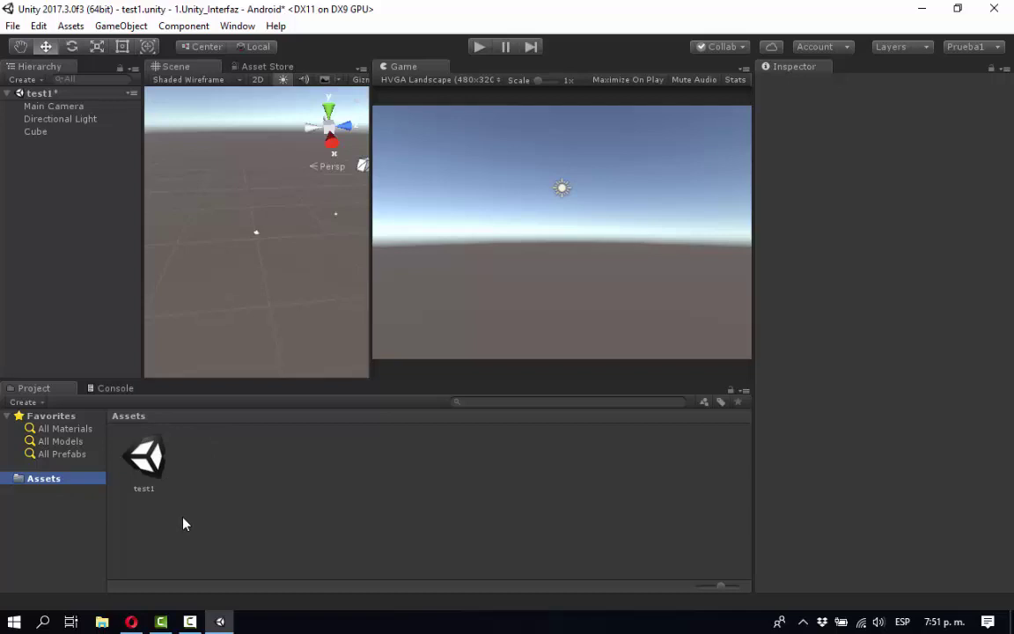
Step: Show the project's Assets folder in File Explorer, open it to view its files, and close the window
right_click(53, 486)
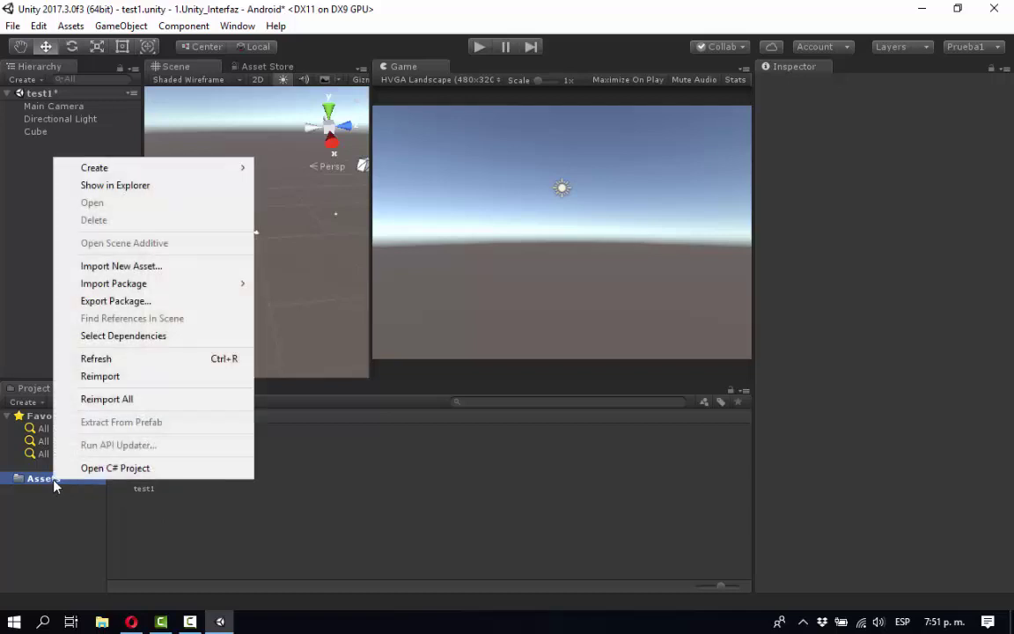
click(130, 185)
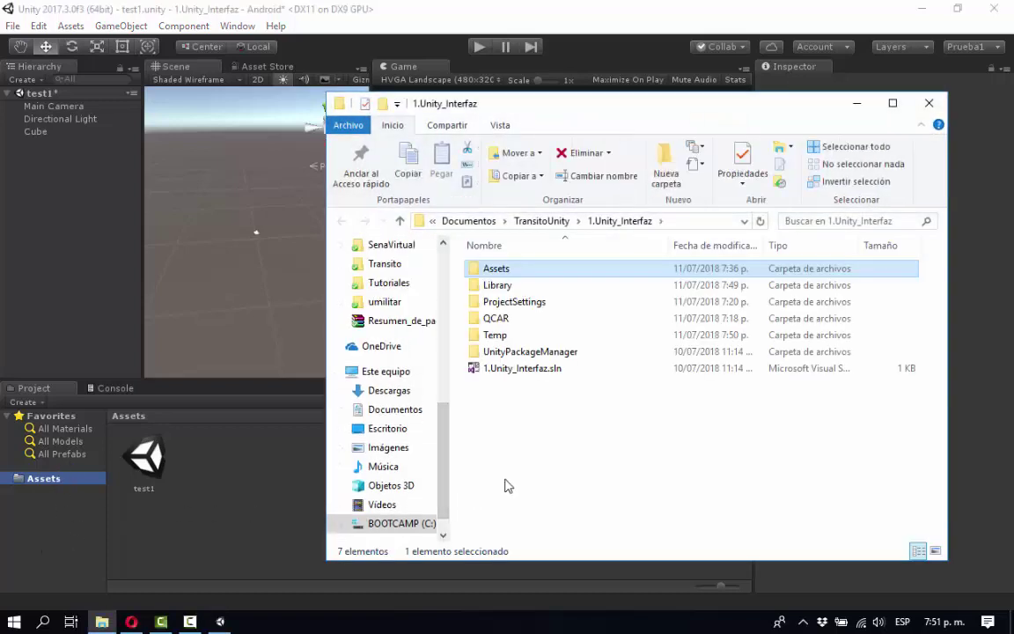
double_click(517, 272)
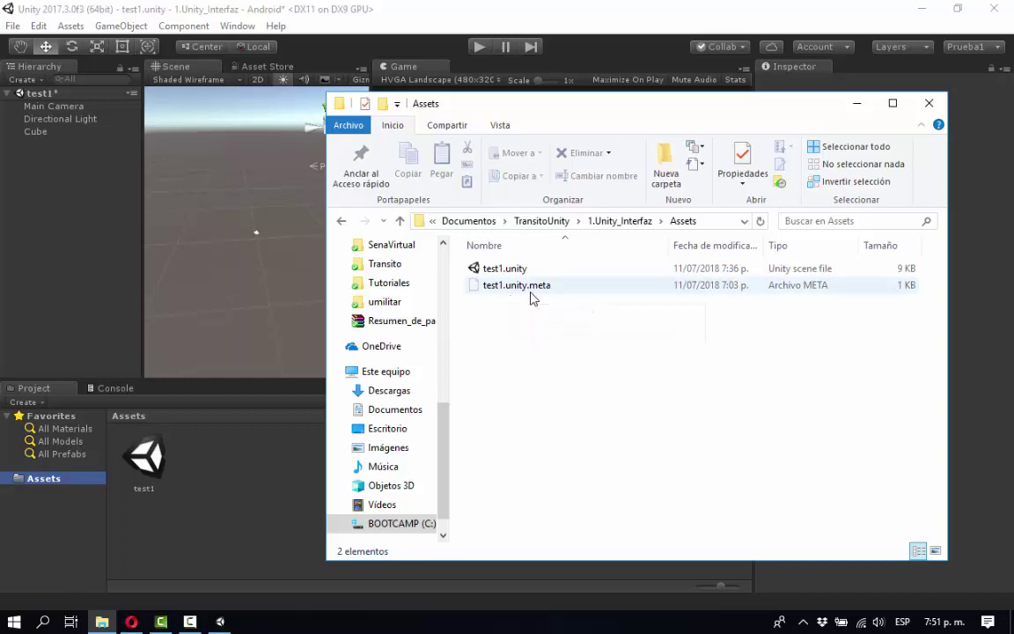
click(928, 105)
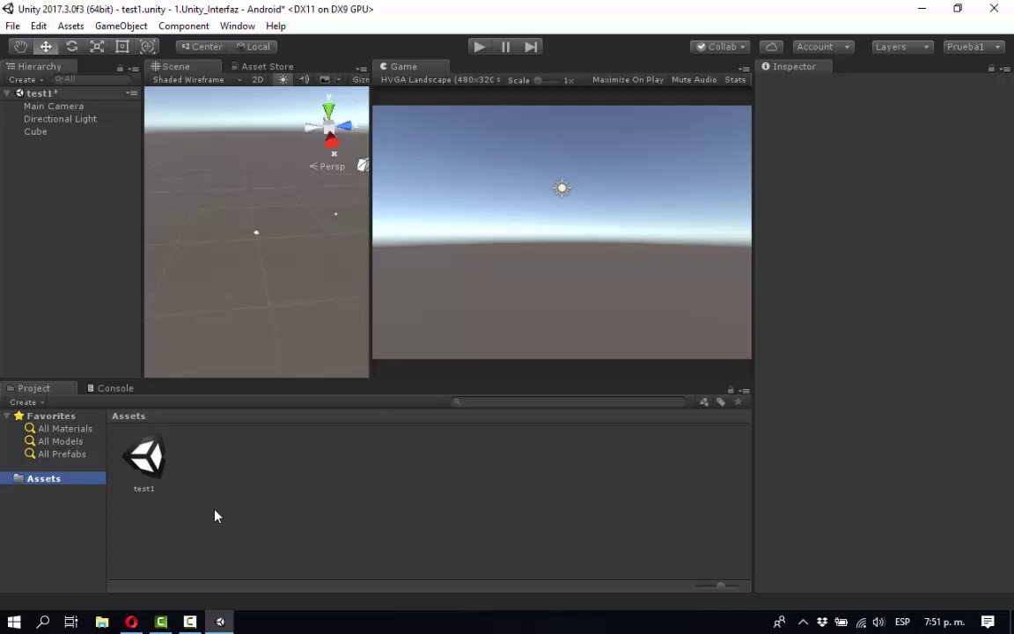
Step: Save the test1 scene, and select and frame the Cube in the Scene view
click(13, 25)
click(38, 84)
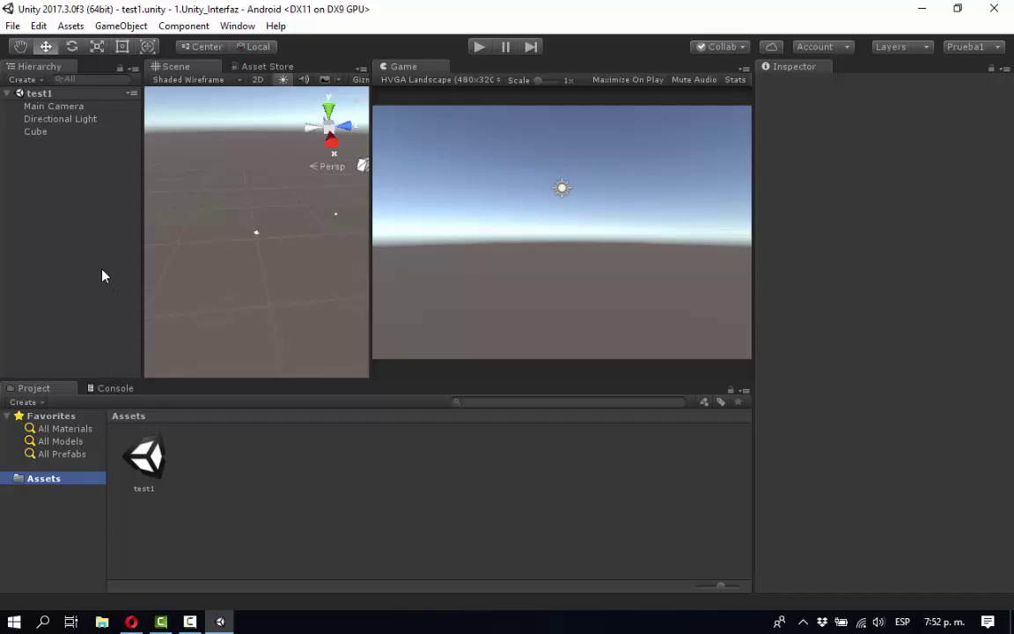
click(33, 132)
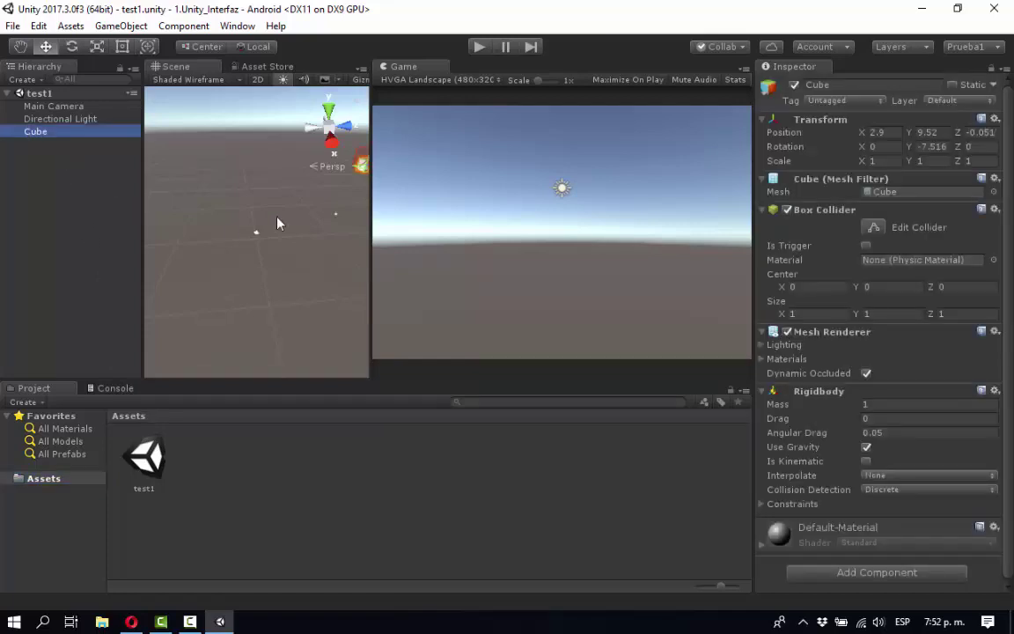
key(f)
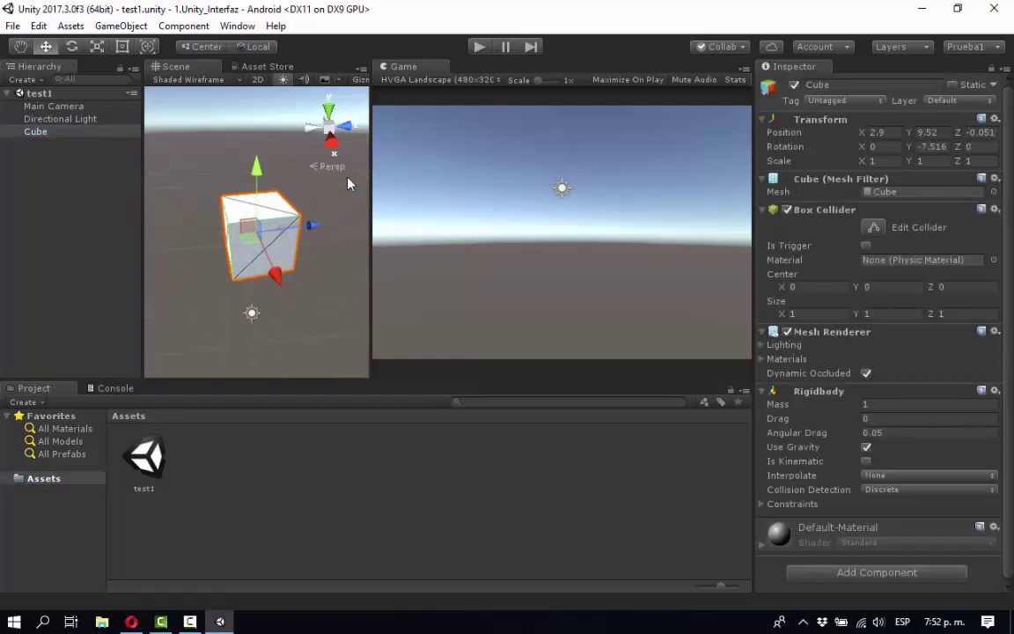
Step: Create an empty prefab in the Assets folder and name it Prefab_Cubo
click(168, 521)
click(274, 268)
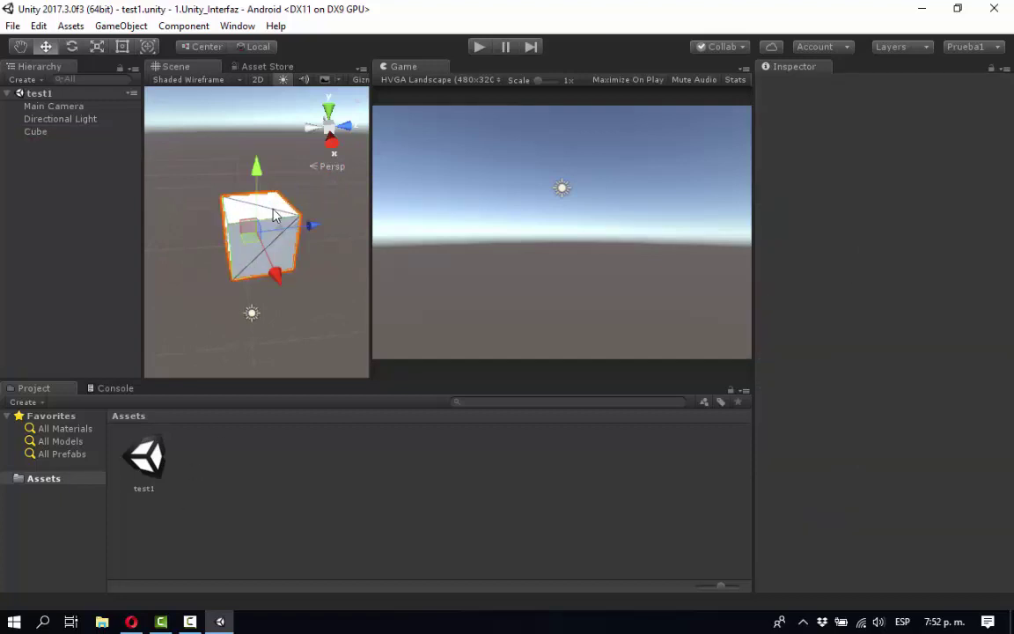
click(184, 536)
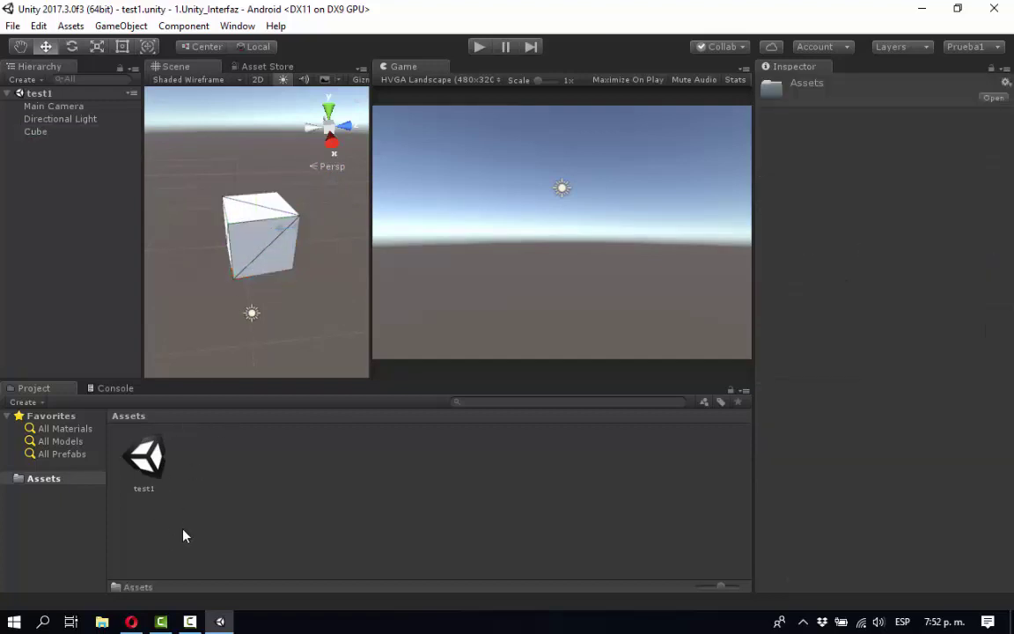
right_click(184, 535)
mouse_move(257, 220)
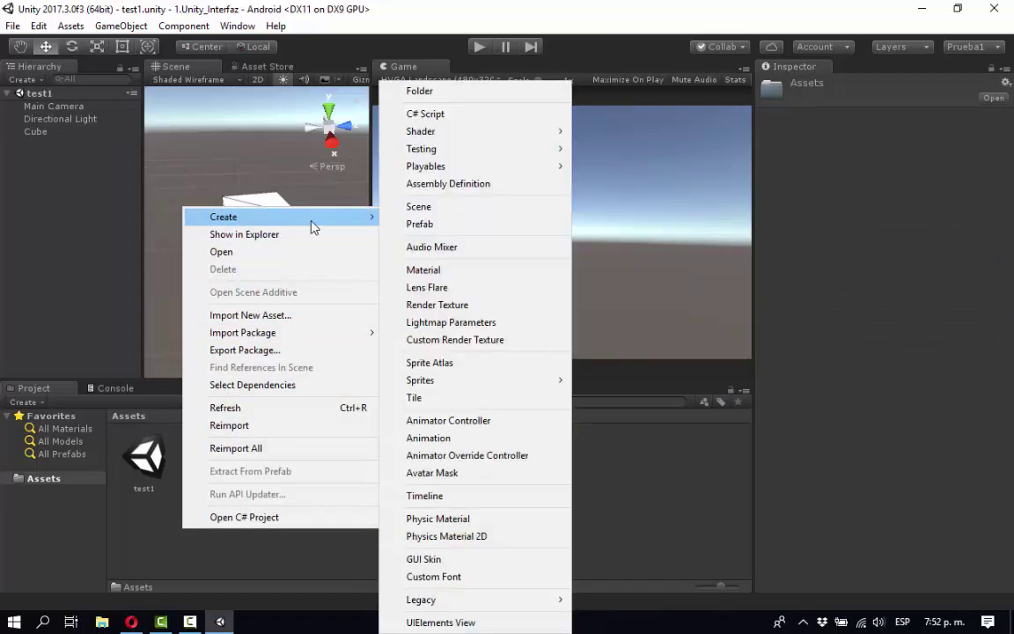
click(407, 225)
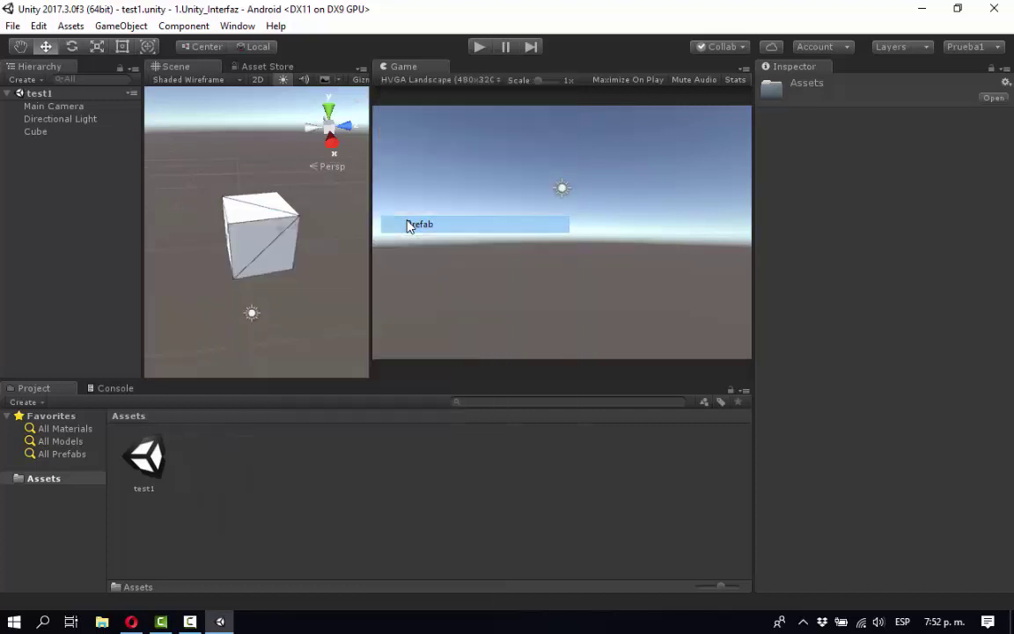
text(Pr)
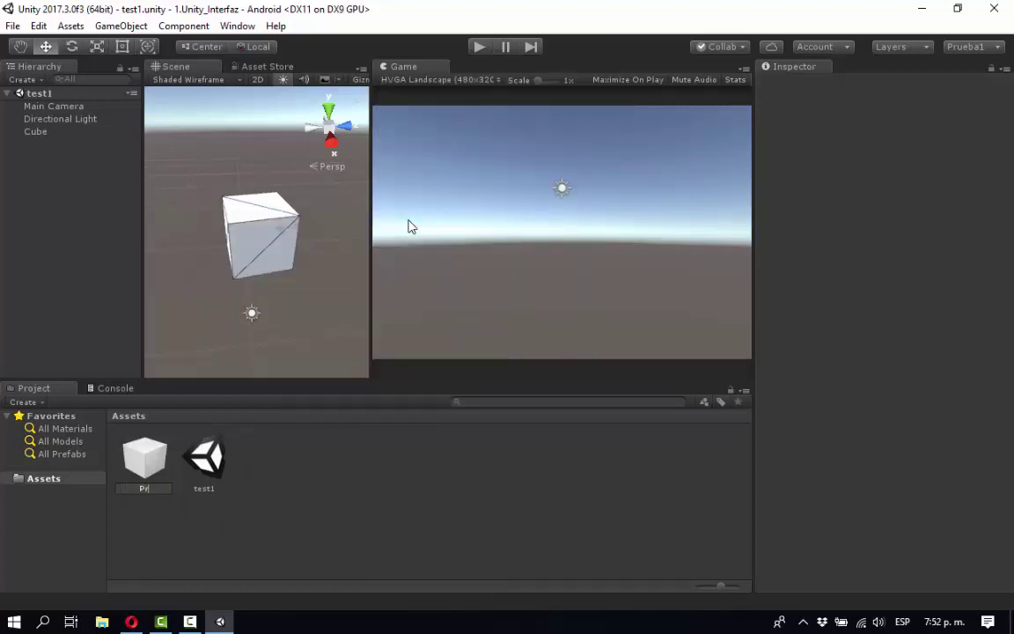
text(efab_Cubo)
key(Return)
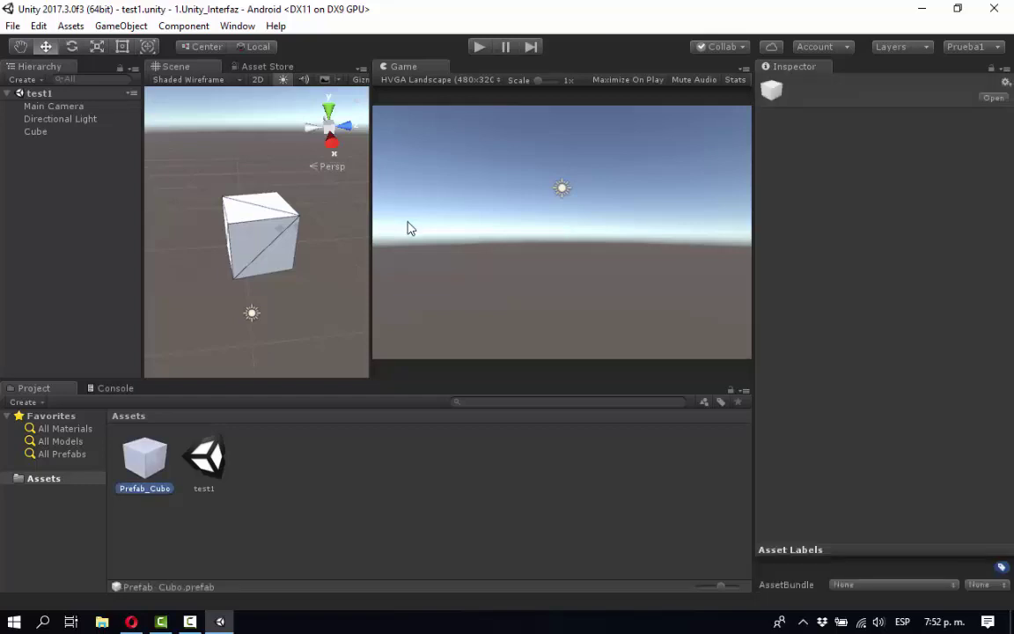
Step: Store the Cube from the scene hierarchy in the Prefab_Cubo prefab and select the prefab to inspect its components
click(36, 133)
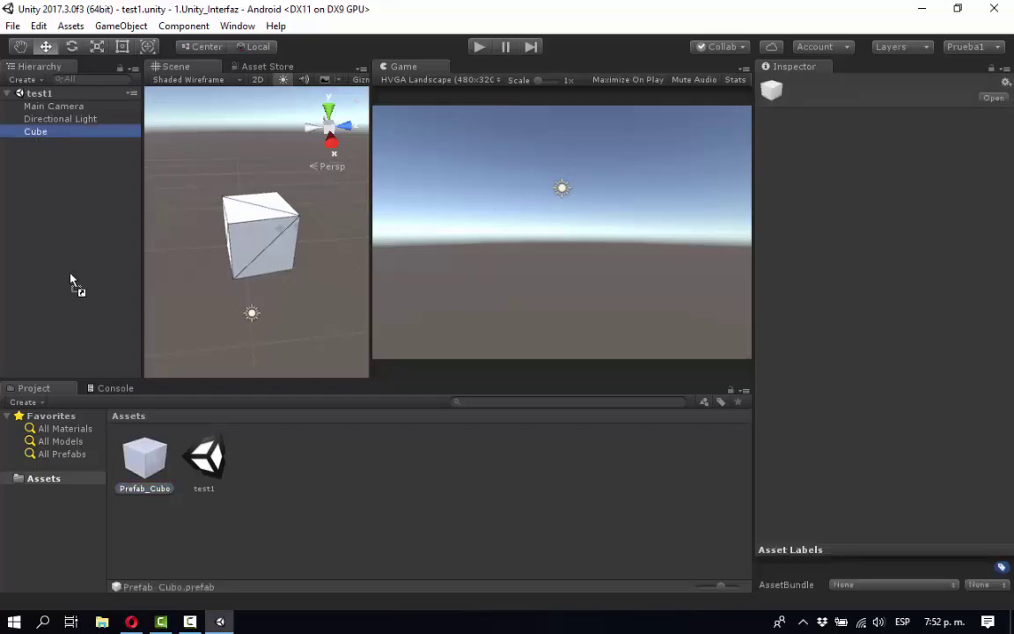
drag(71, 280, 146, 464)
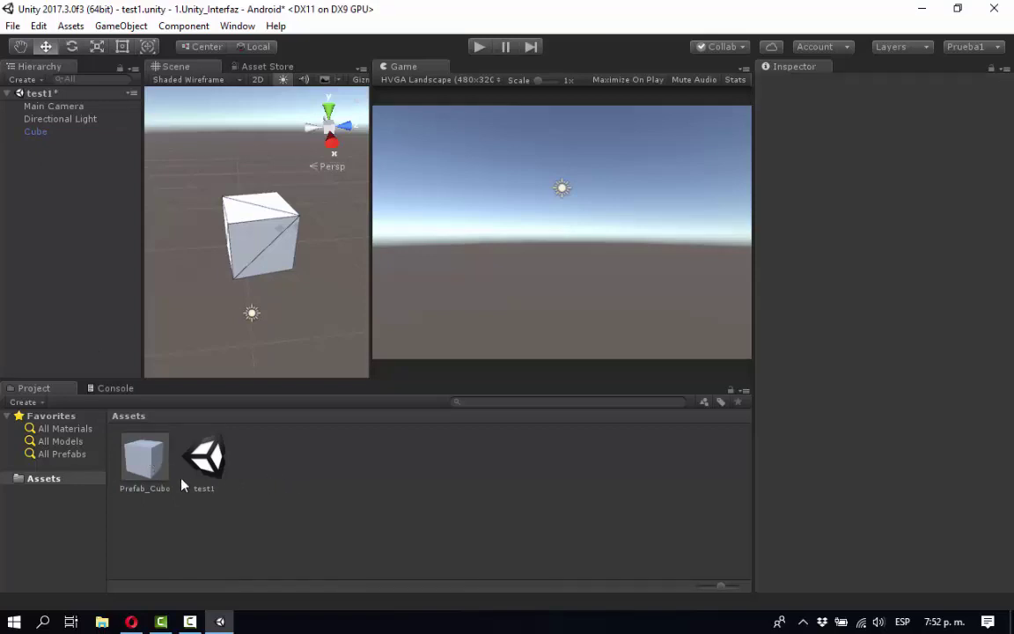
click(157, 461)
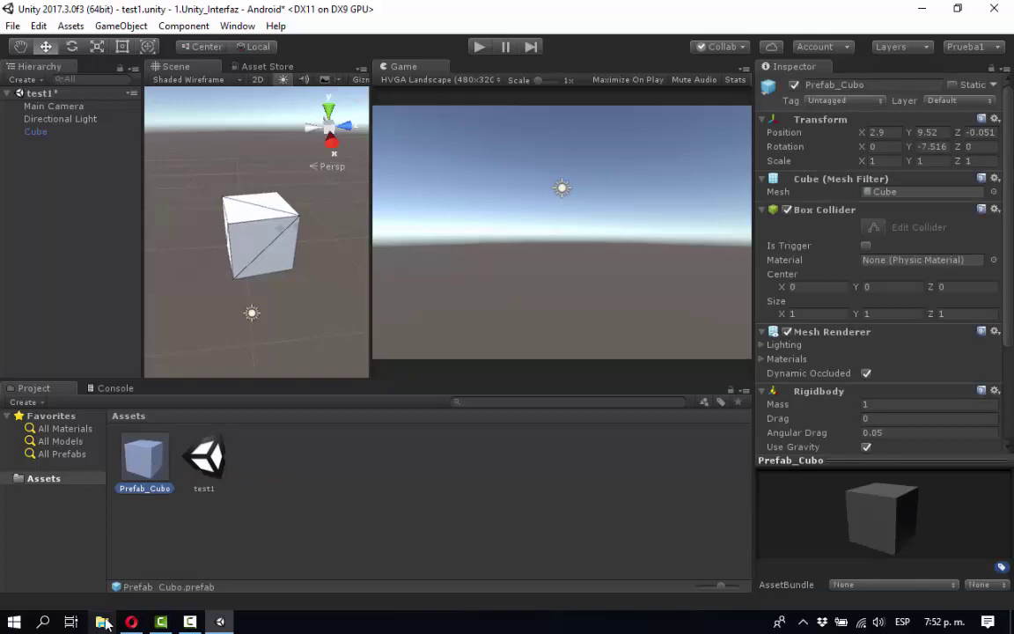
Step: Show the Assets folder in File Explorer, open it to view the prefab files, and return to Unity
right_click(296, 511)
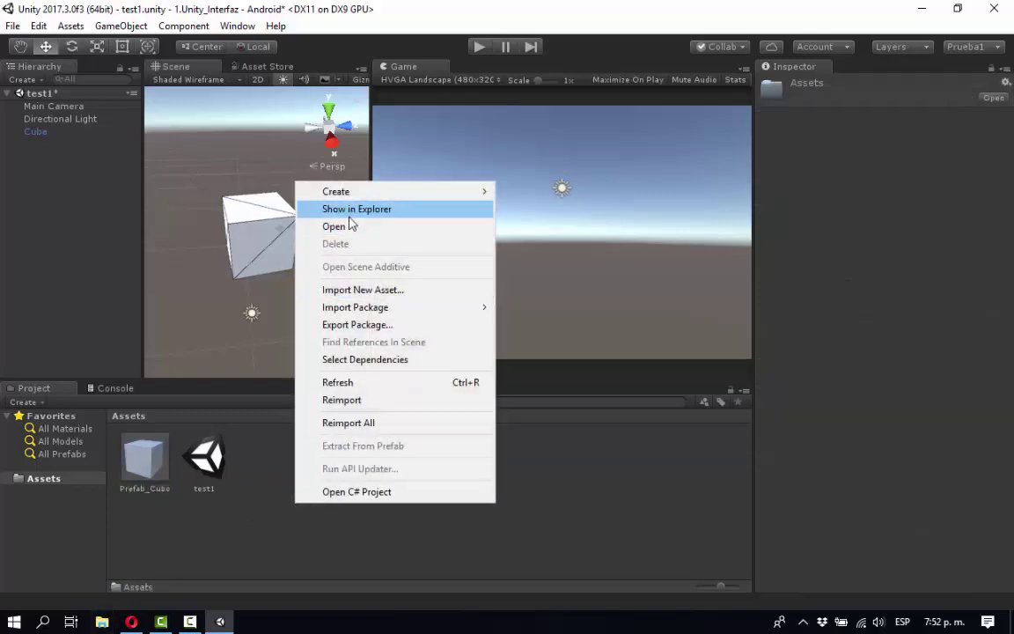
click(350, 211)
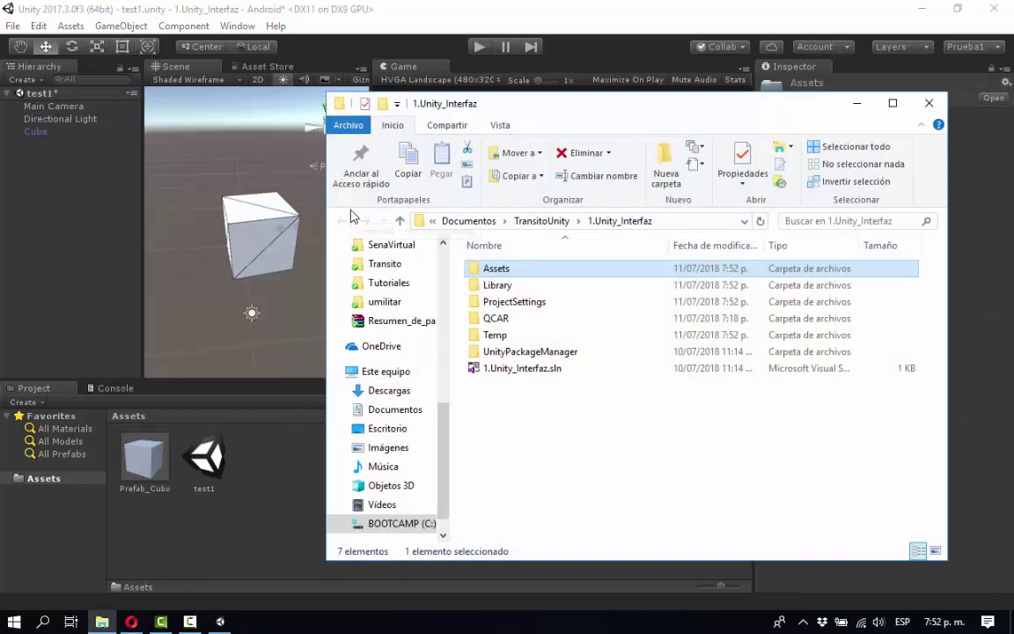
double_click(493, 270)
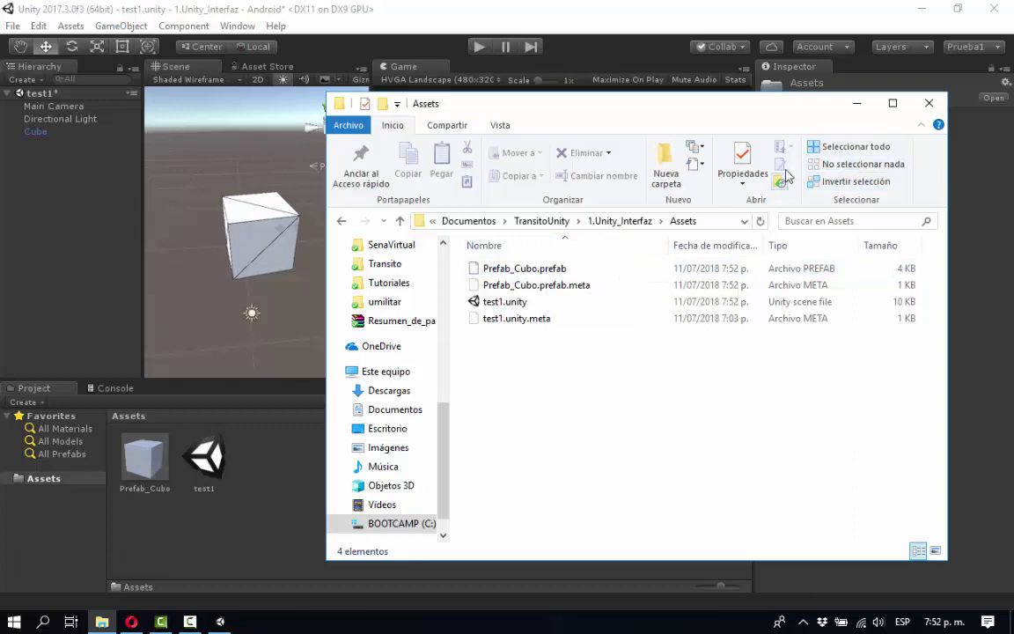
click(770, 86)
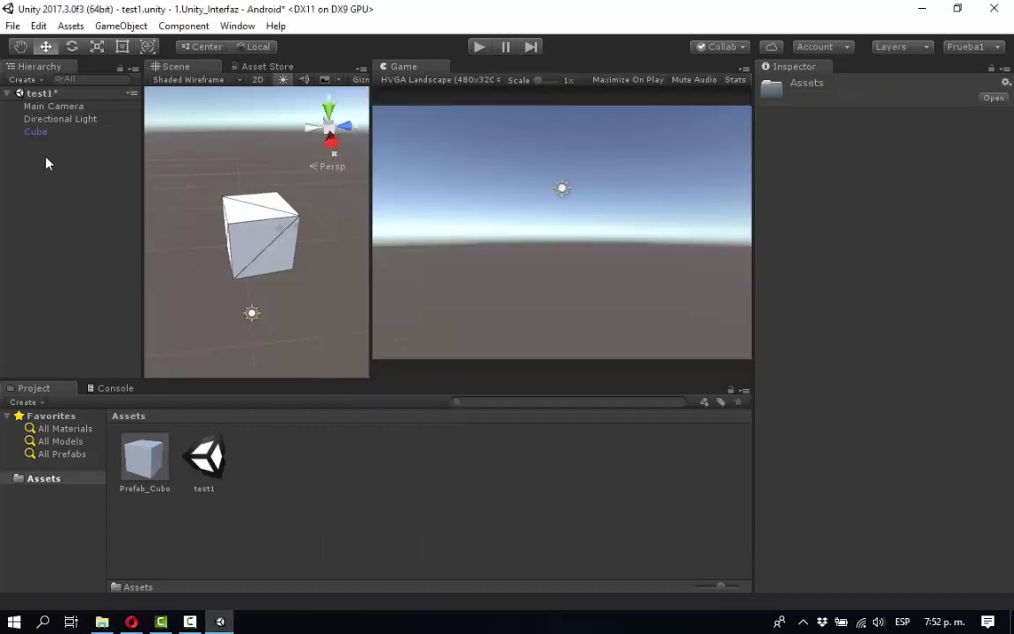
Step: Inspect the Cube and the Prefab_Cubo asset in turn, and save the test1 scene
click(39, 131)
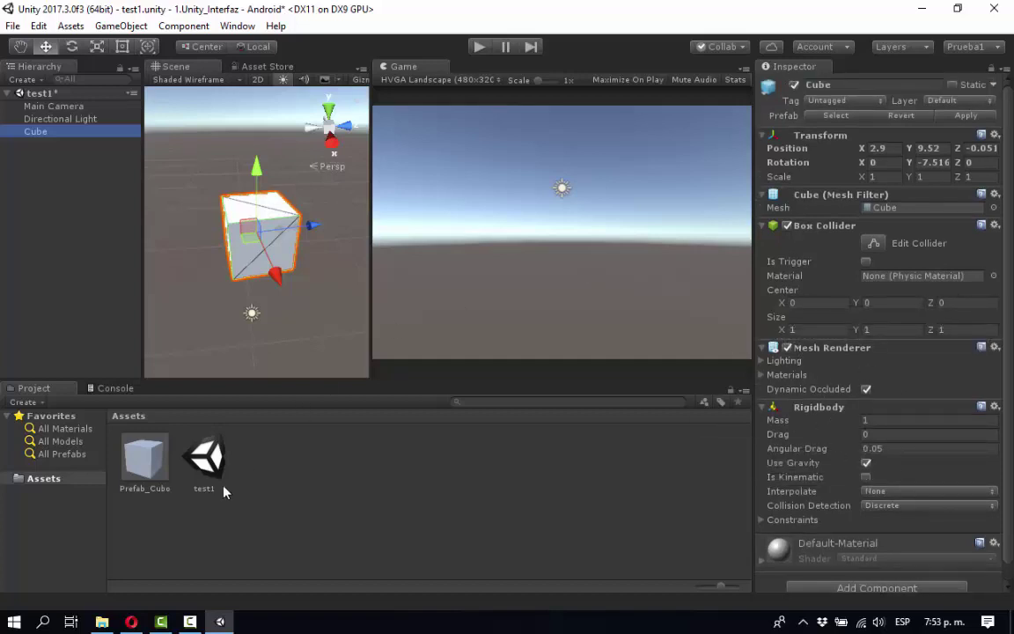
click(172, 533)
click(138, 466)
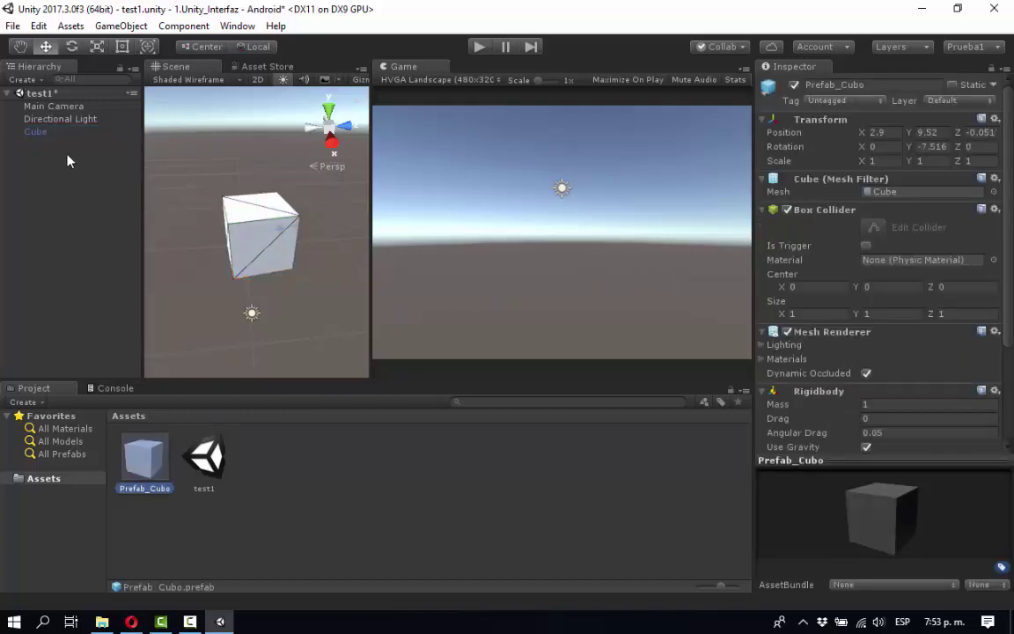
click(14, 27)
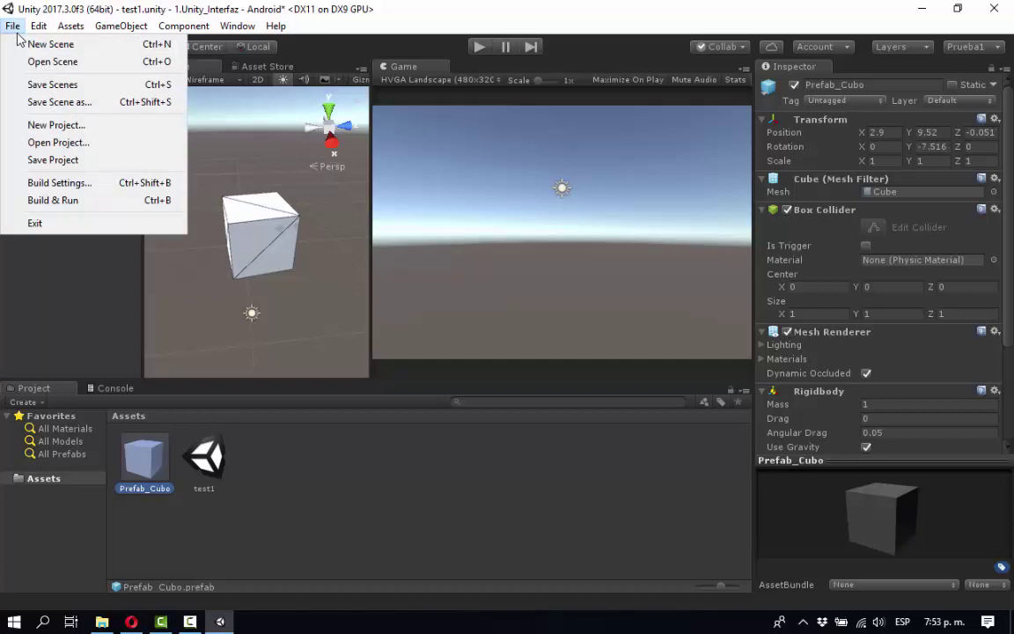
click(53, 85)
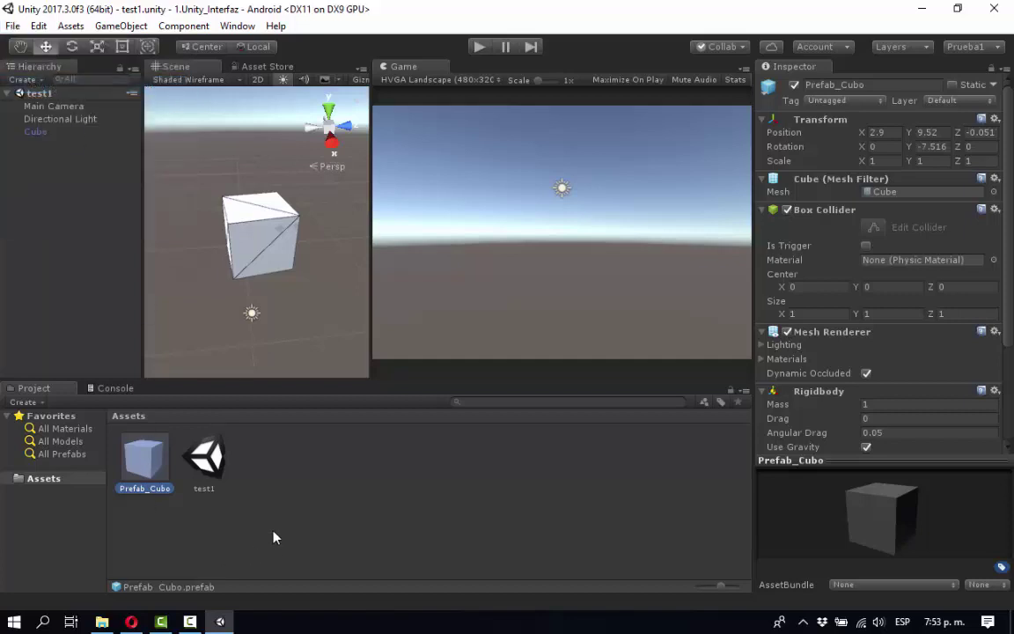
Step: Show the Console while playing and stopping the scene, and return to the project assets
click(122, 390)
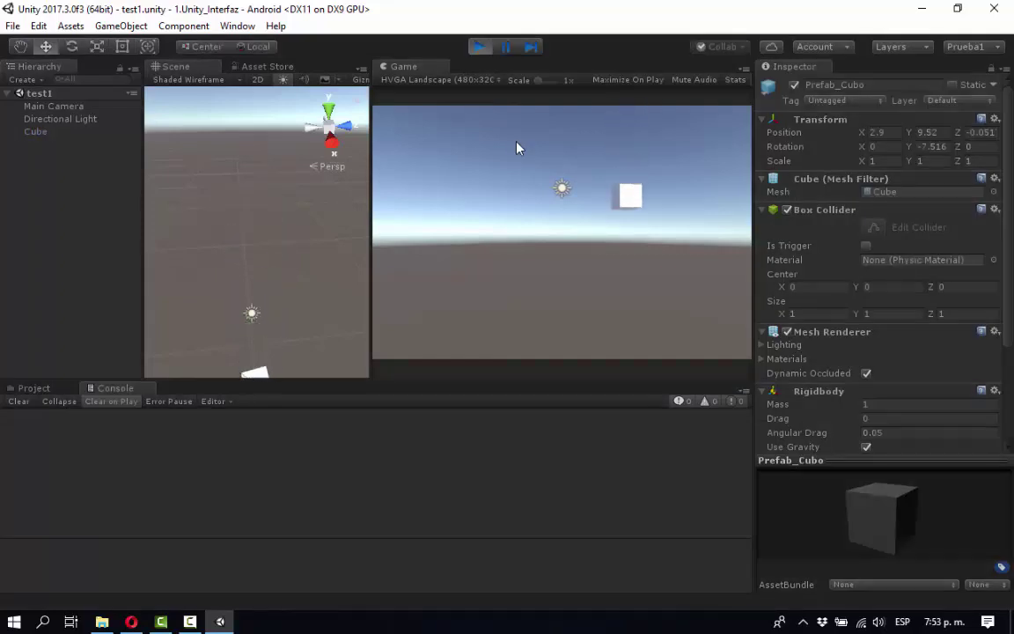
click(479, 45)
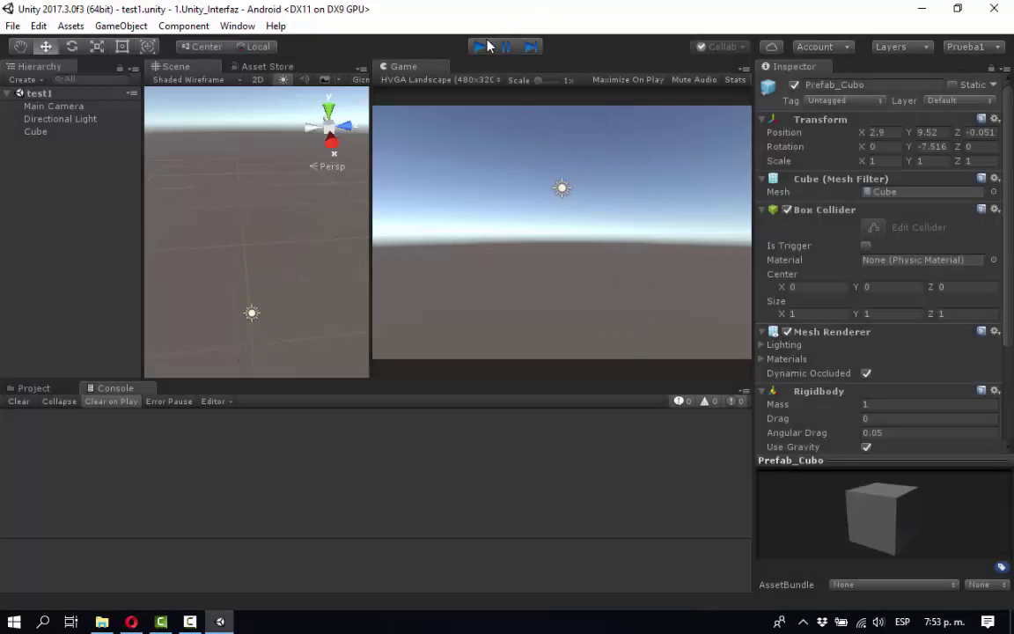
click(35, 388)
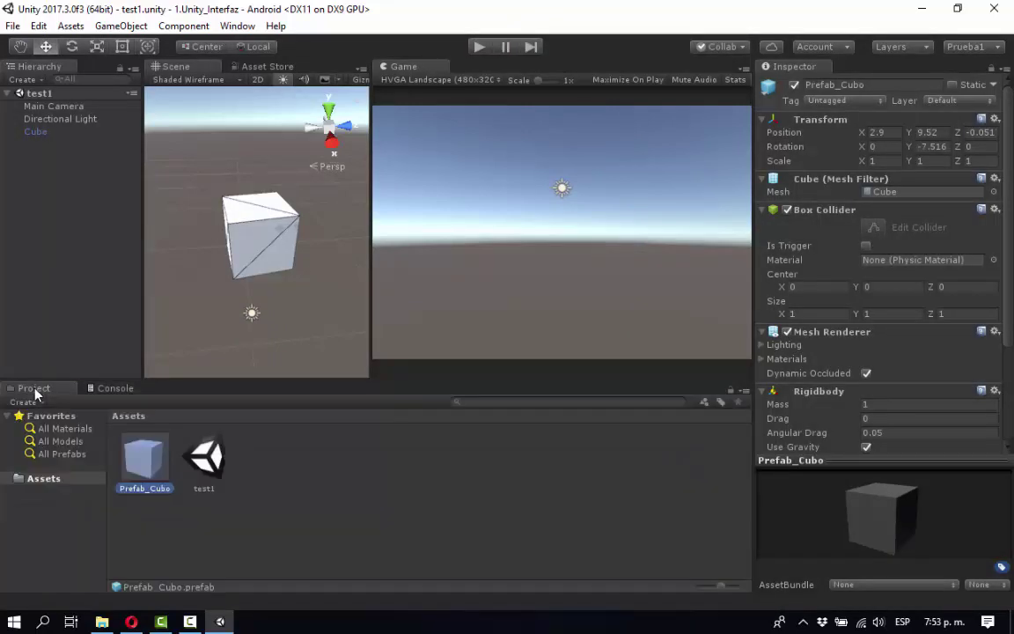
Step: Create a C# script named prueba in the Assets folder and open it for editing
right_click(234, 528)
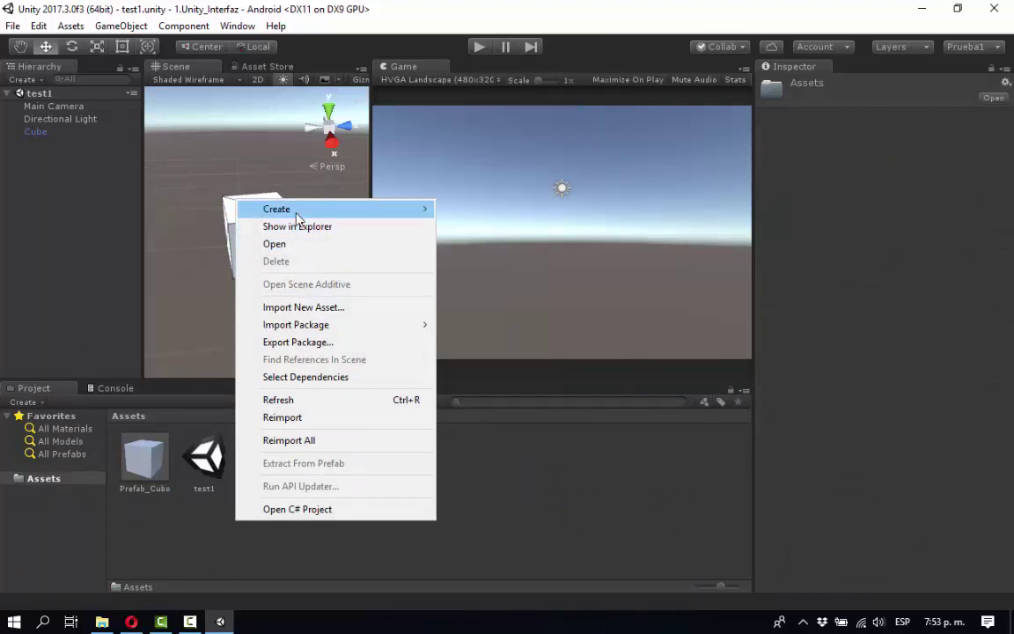
click(488, 114)
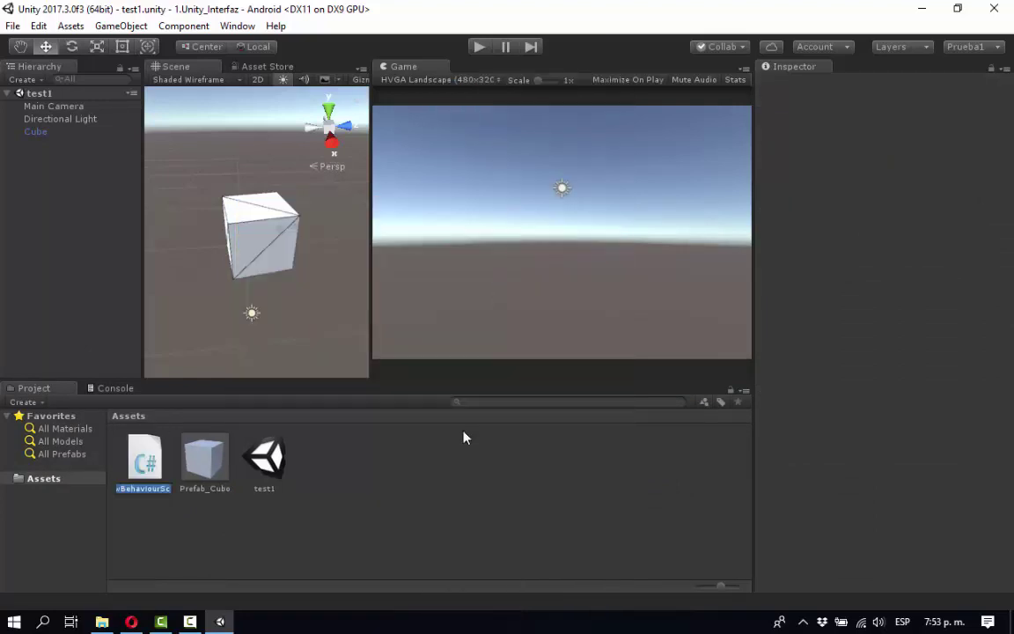
text(prueba)
key(Return)
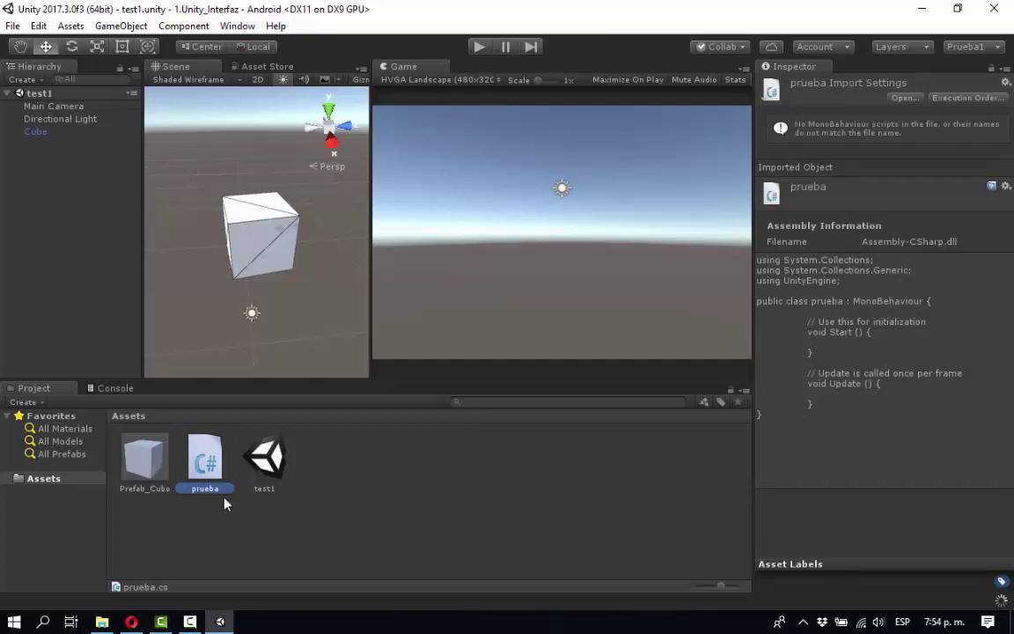
double_click(210, 473)
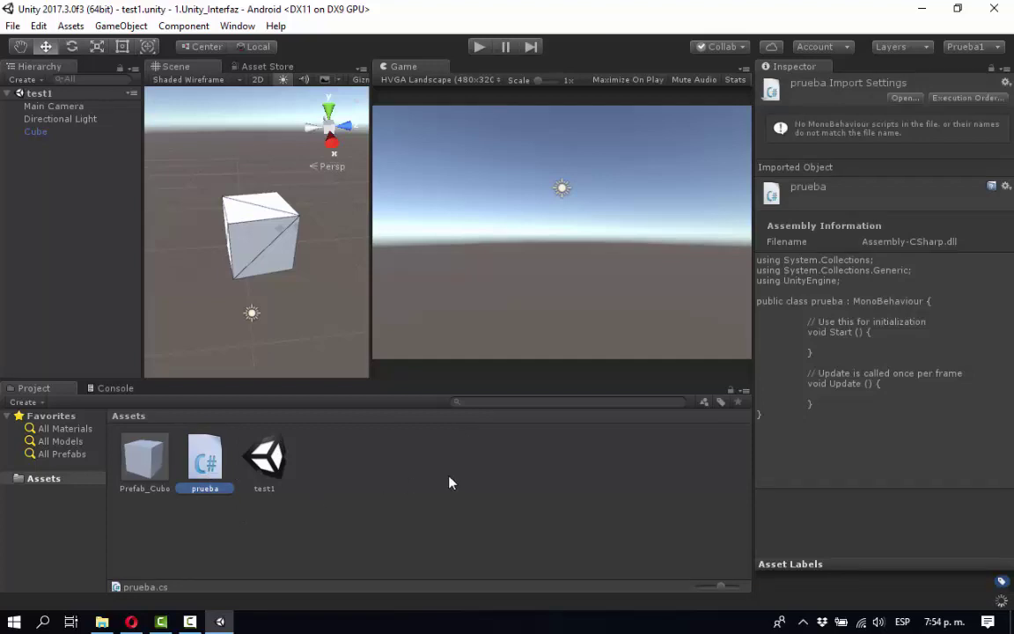
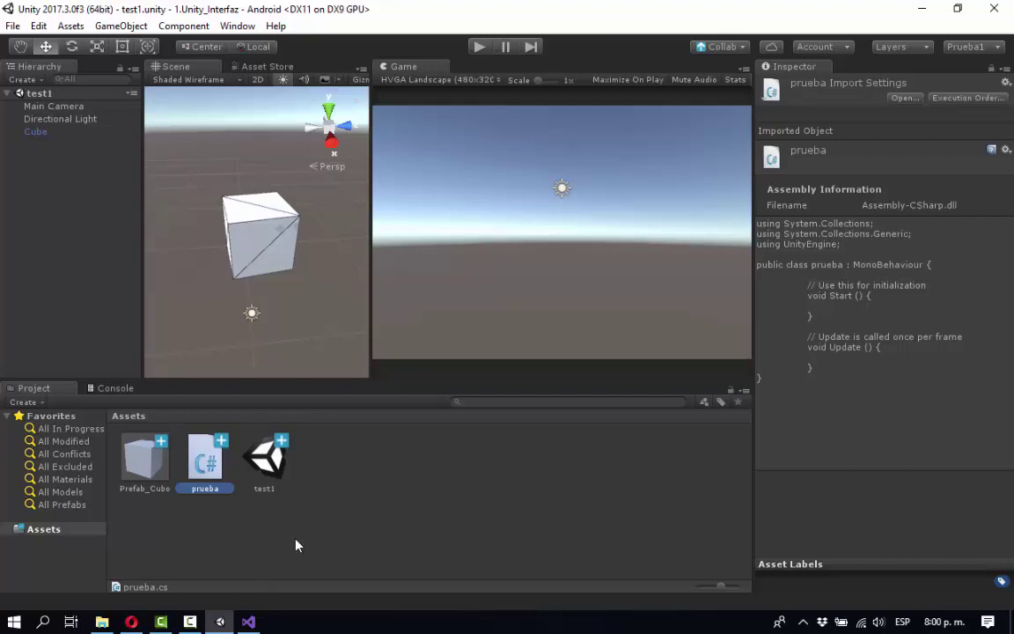
Step: Switch to Visual Studio, rename the script's class to prueba1, and save prueba.cs
click(249, 621)
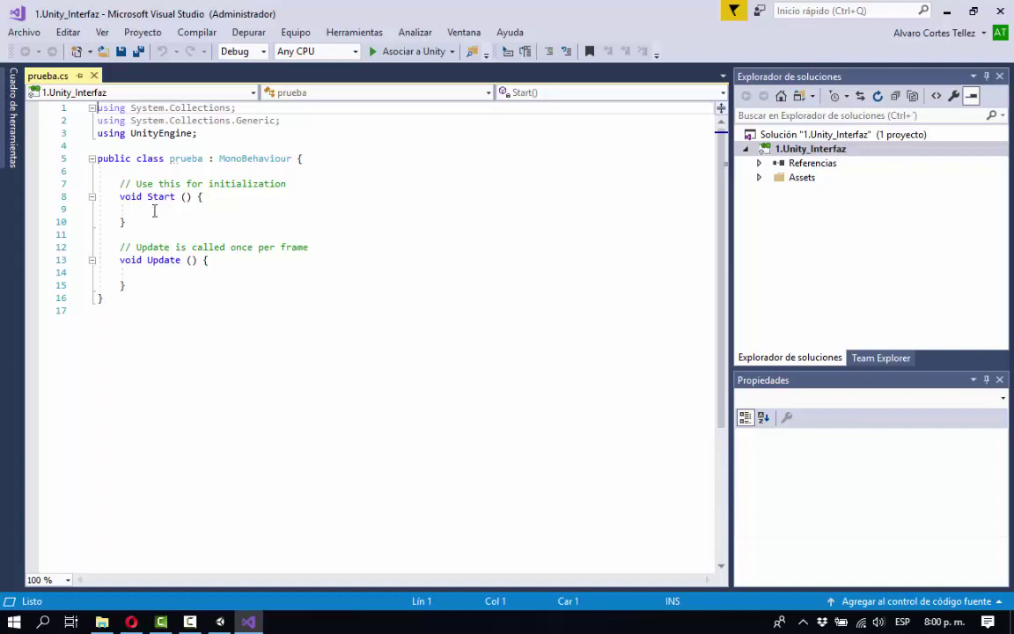
click(204, 158)
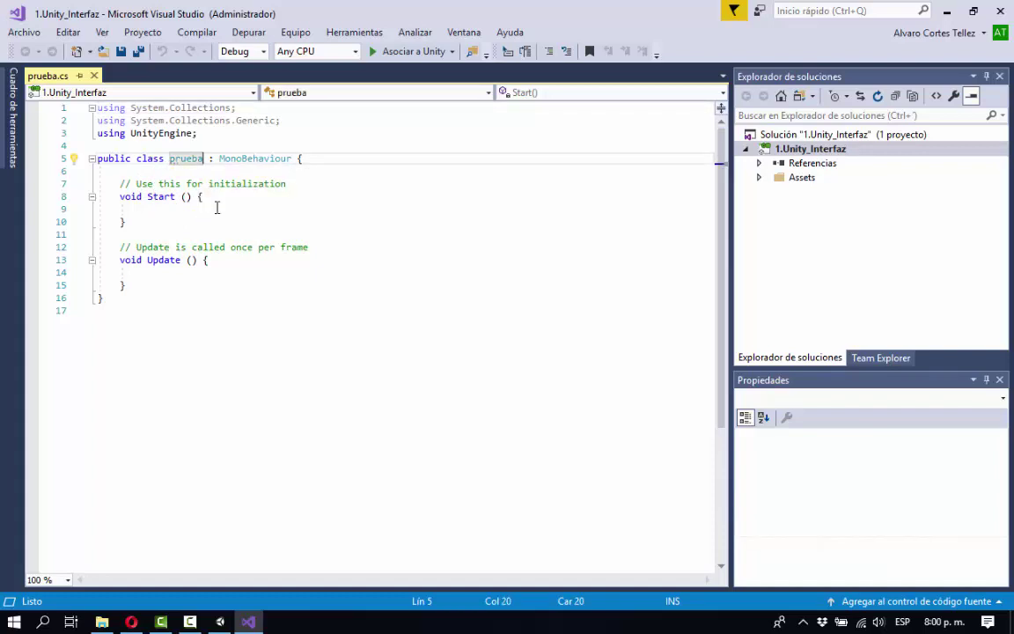
text(1)
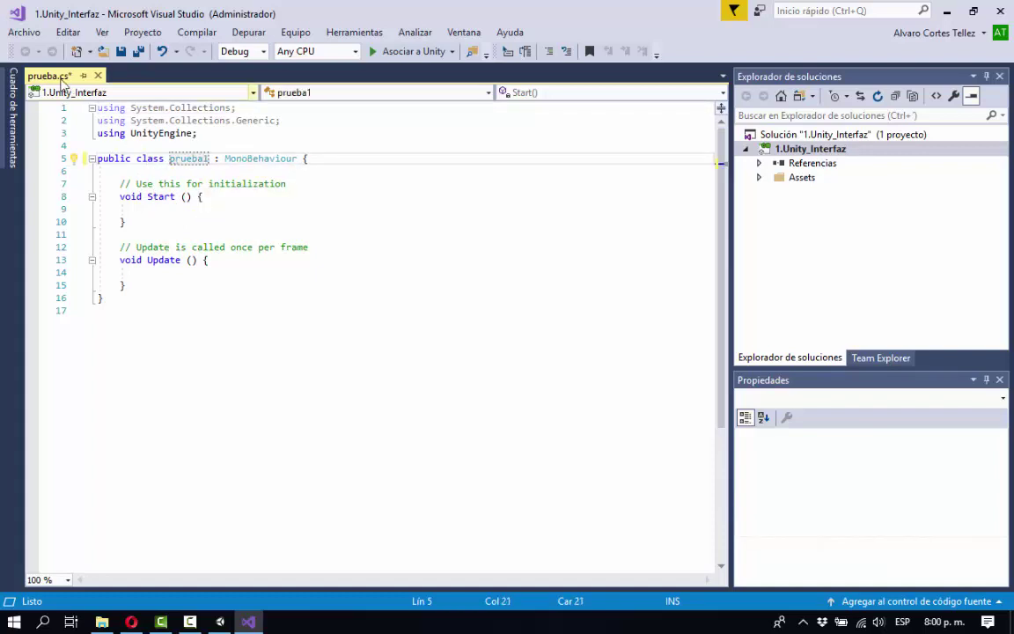
mouse_move(178, 158)
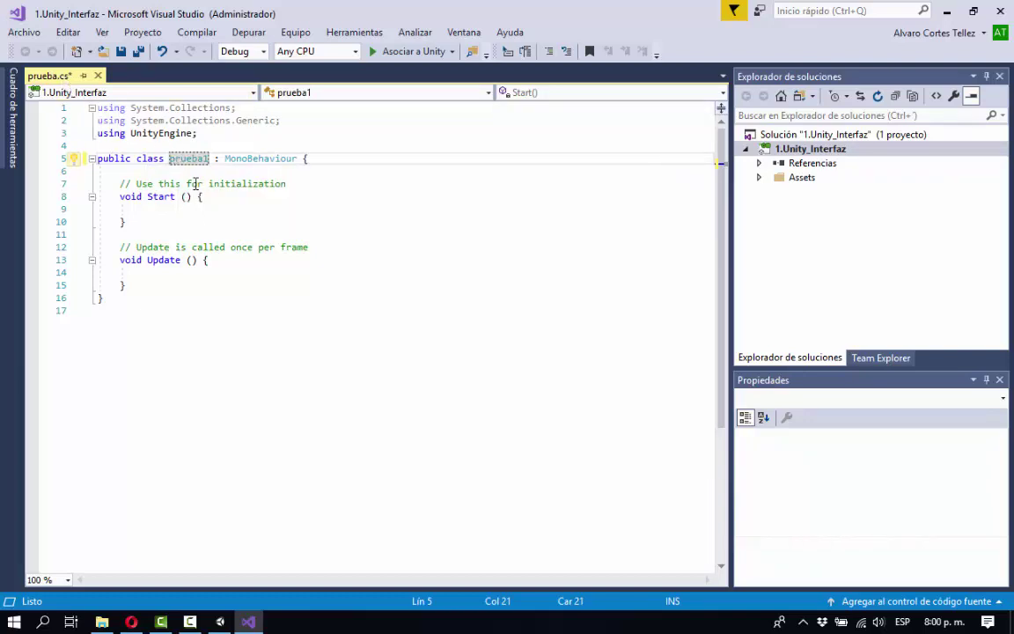
key(ctrl+s)
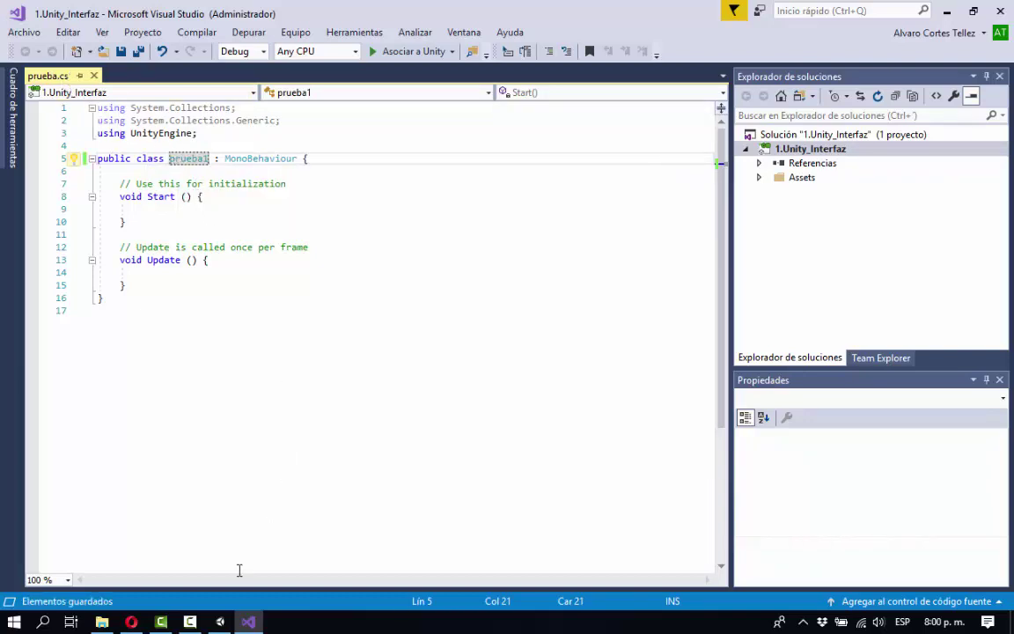
Step: Switch back to Unity, check the Console while playing and stopping the scene, and return to the project assets
click(220, 622)
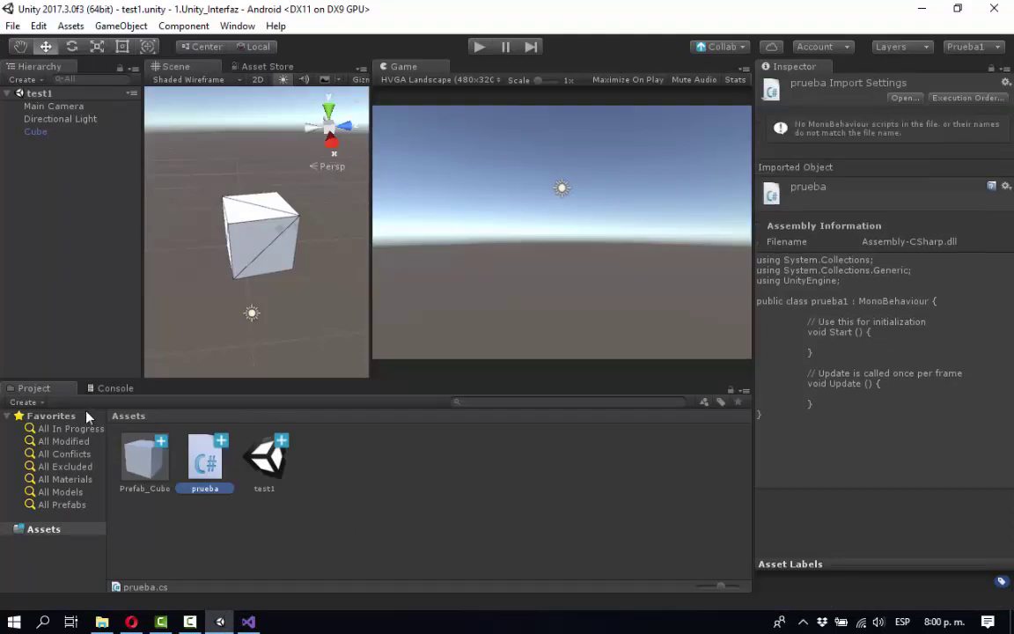
click(112, 389)
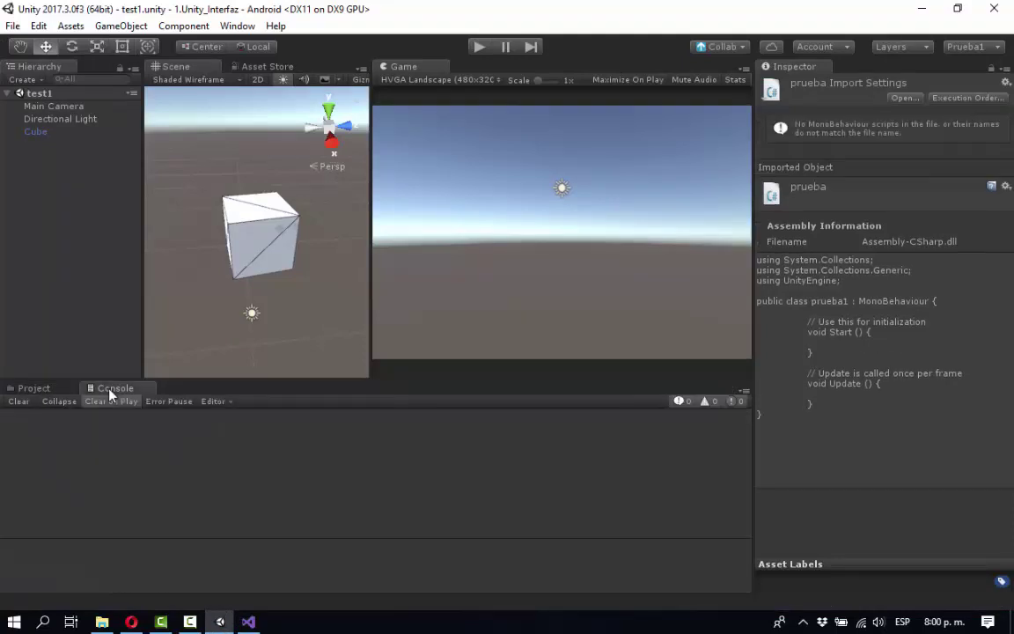
click(478, 45)
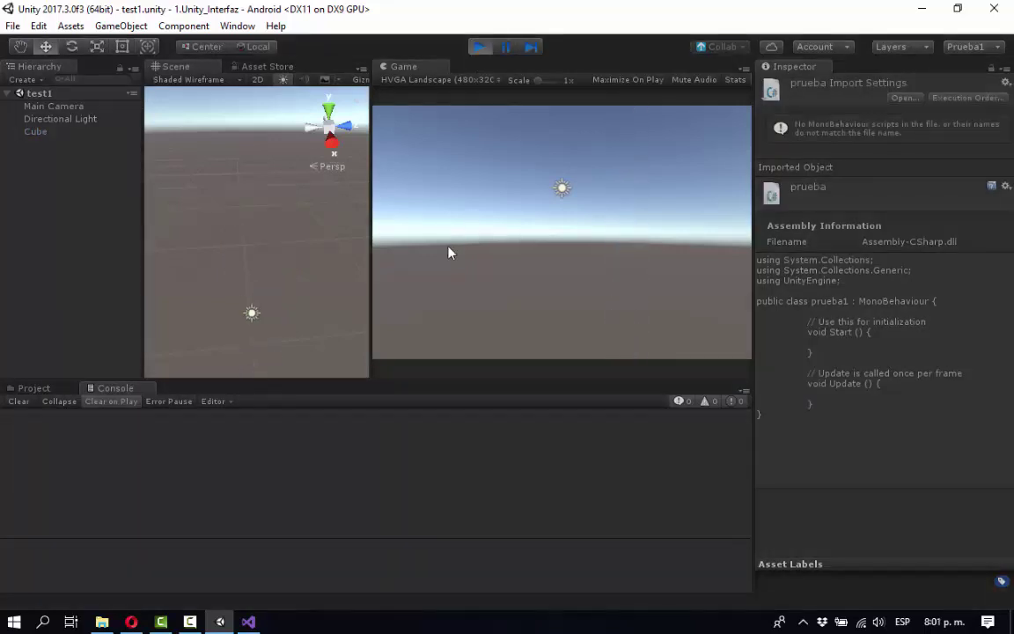
click(478, 46)
click(33, 388)
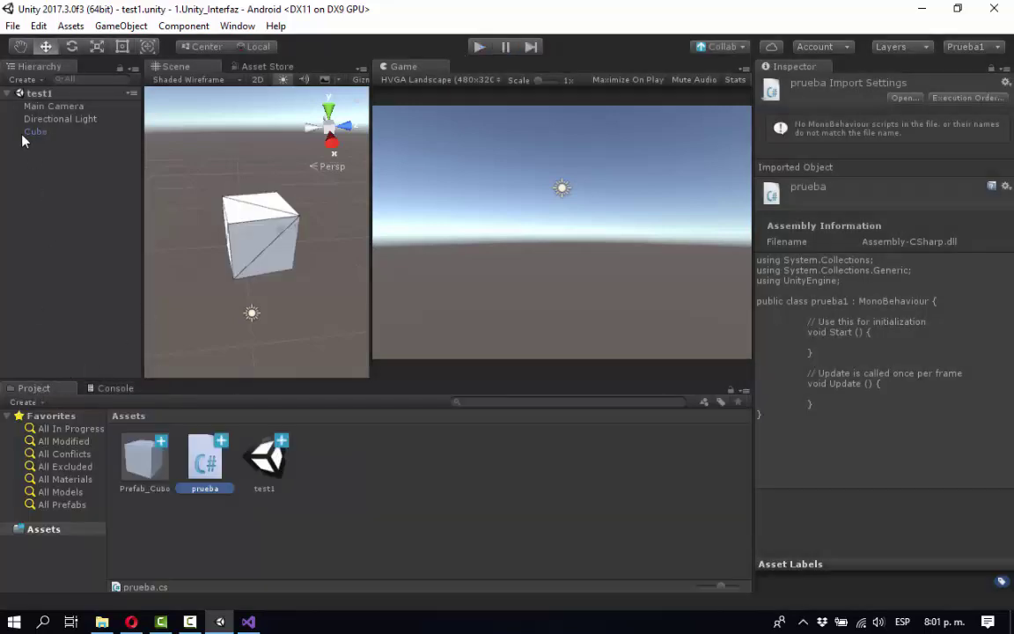
Step: Try to attach the prueba script to the Cube as a component, and dismiss the error dialog
drag(27, 133, 827, 574)
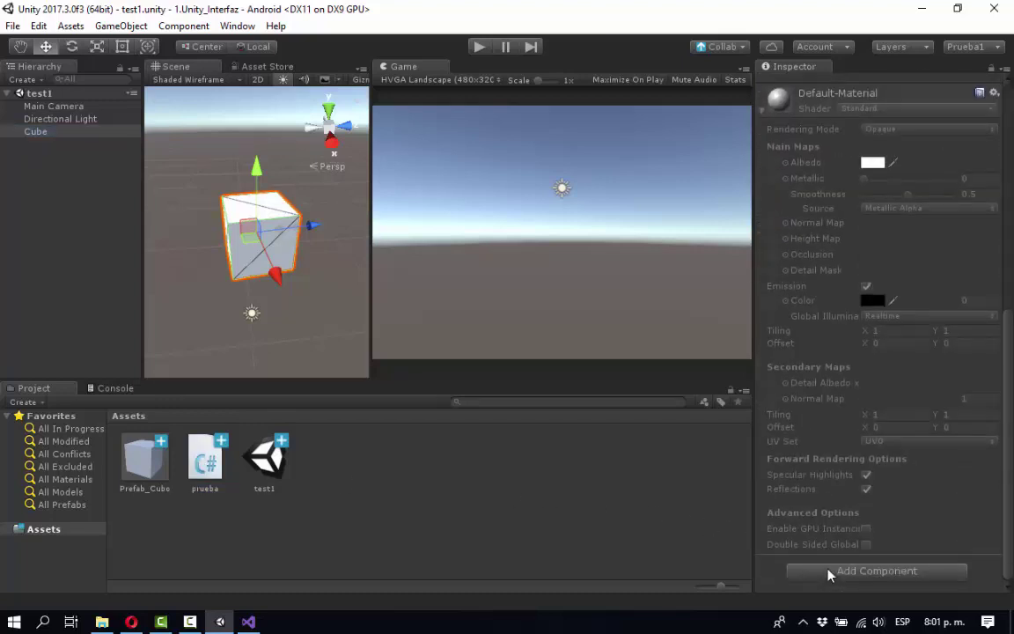
drag(205, 458, 810, 597)
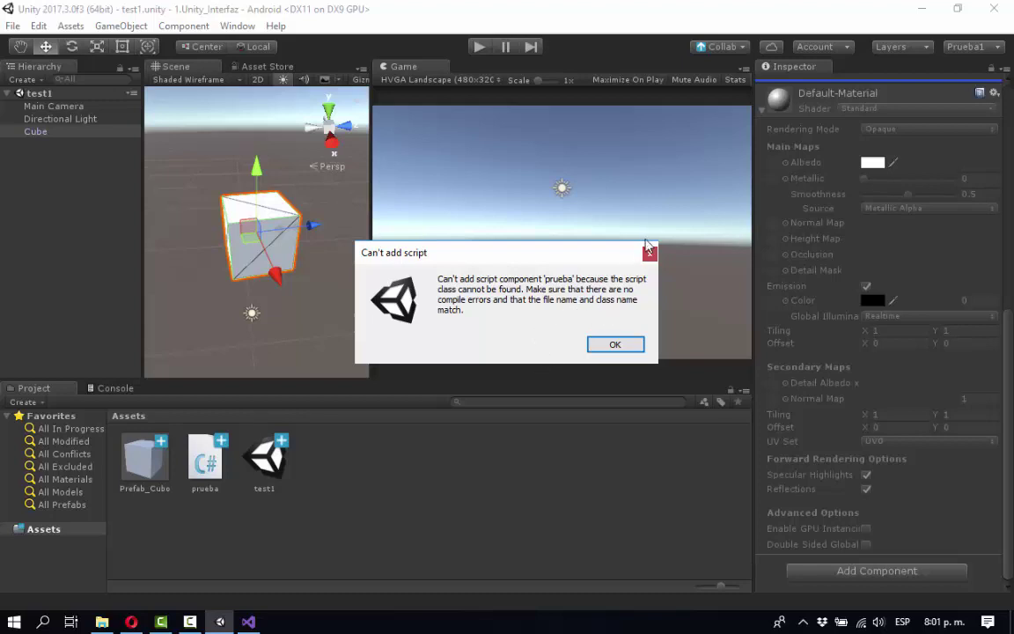
click(615, 344)
Step: Switch to Visual Studio, rename the script's class back to prueba, and save prueba.cs
click(249, 621)
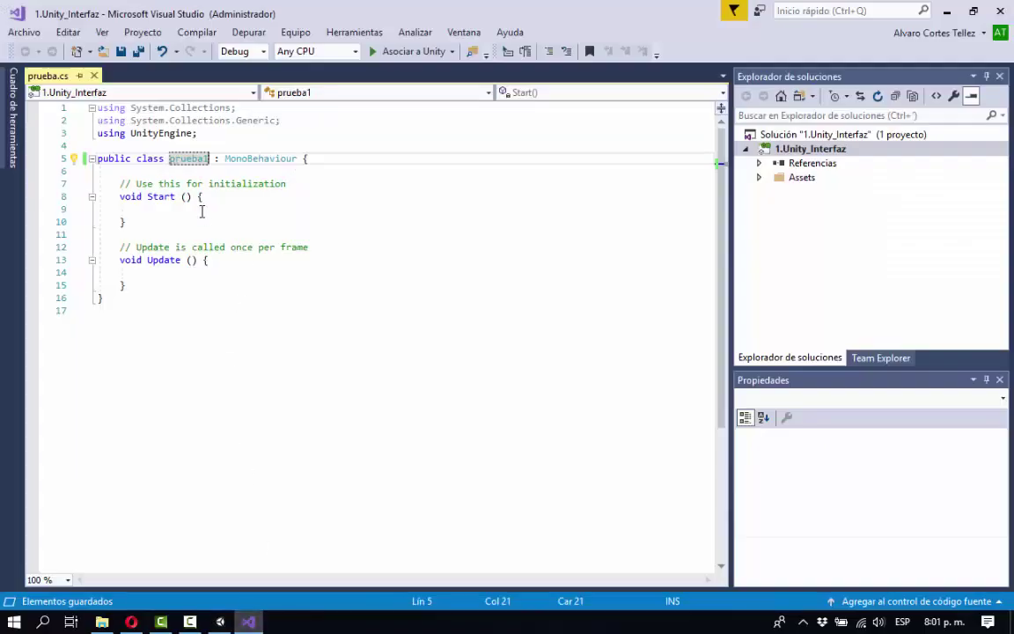
click(205, 160)
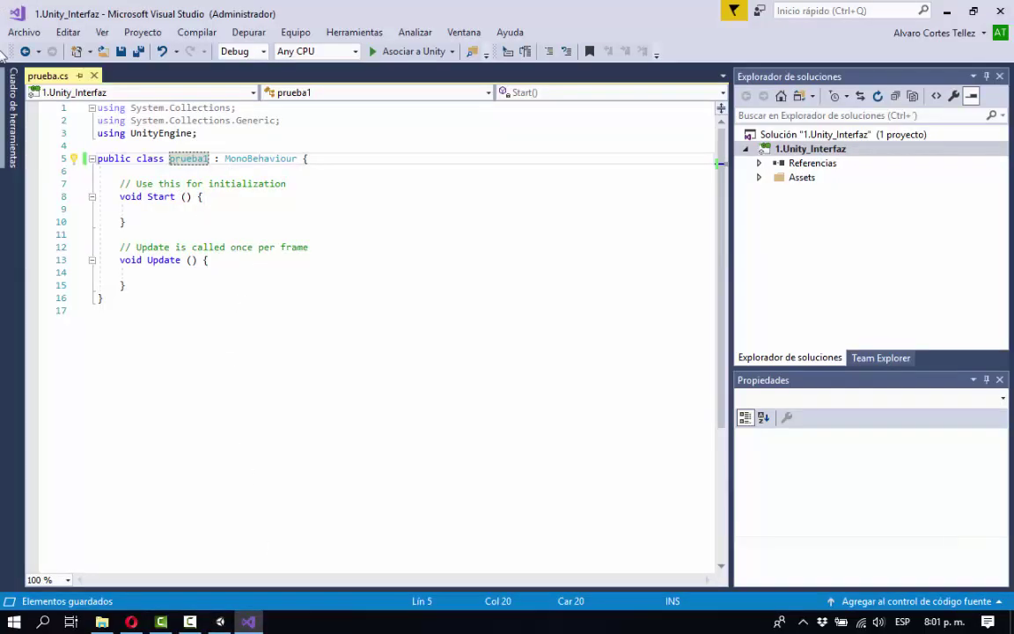
key(Right)
key(BackSpace)
key(ctrl+s)
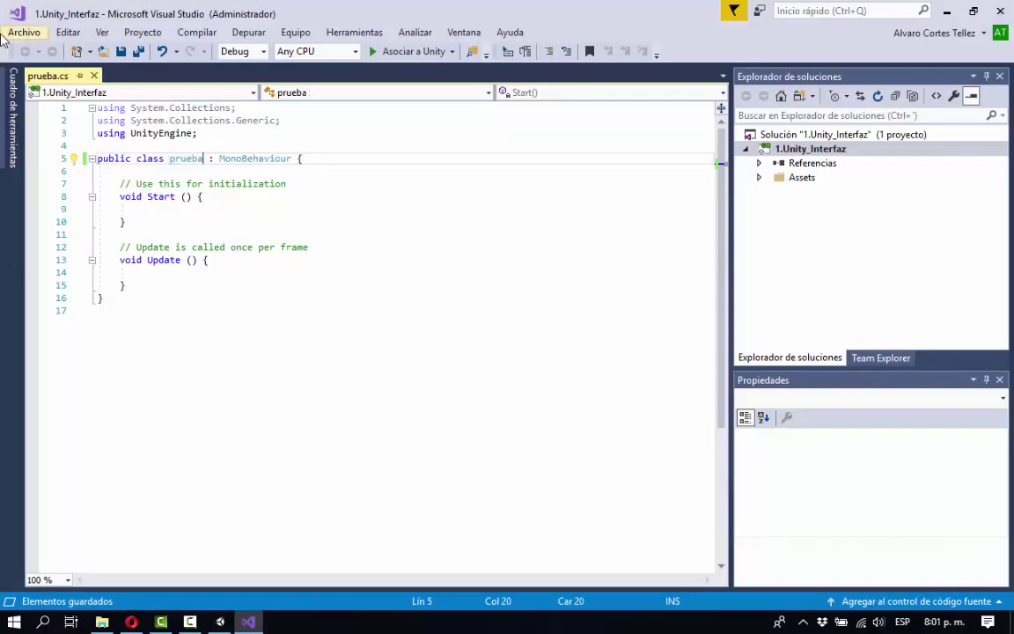
Step: Switch back to Unity, attach the prueba script to the Cube, and collapse its Default-Material settings in the Inspector
click(220, 621)
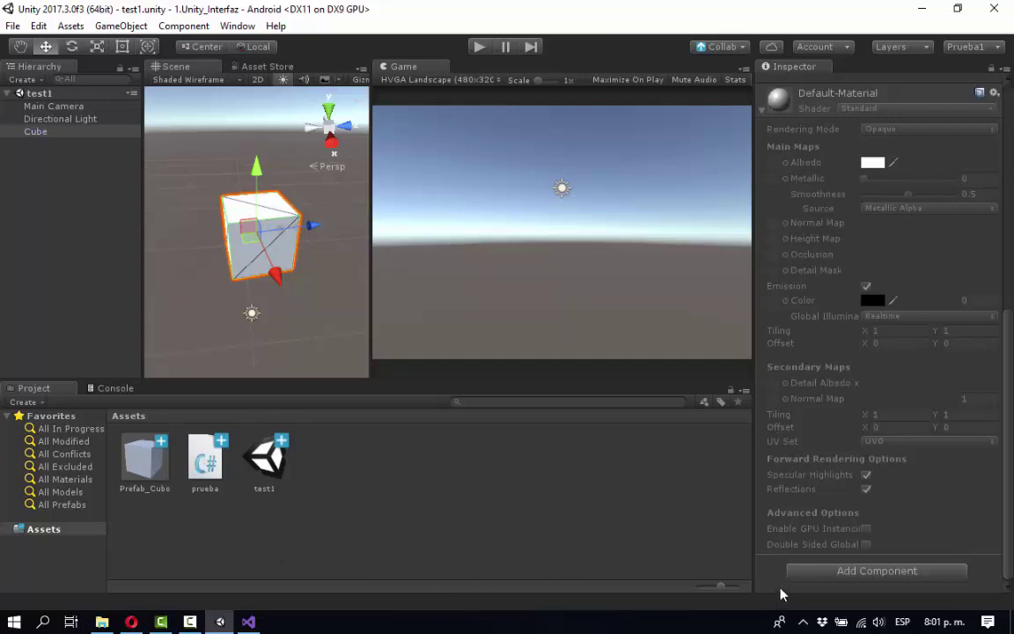
click(322, 526)
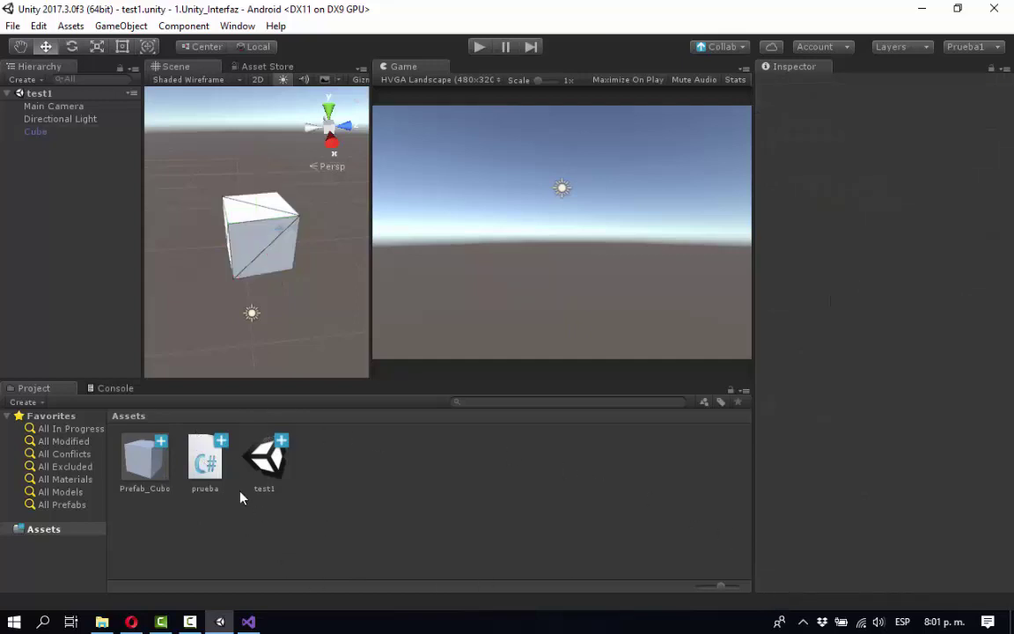
click(28, 131)
drag(209, 450, 55, 134)
scroll(790, 463, down, 5)
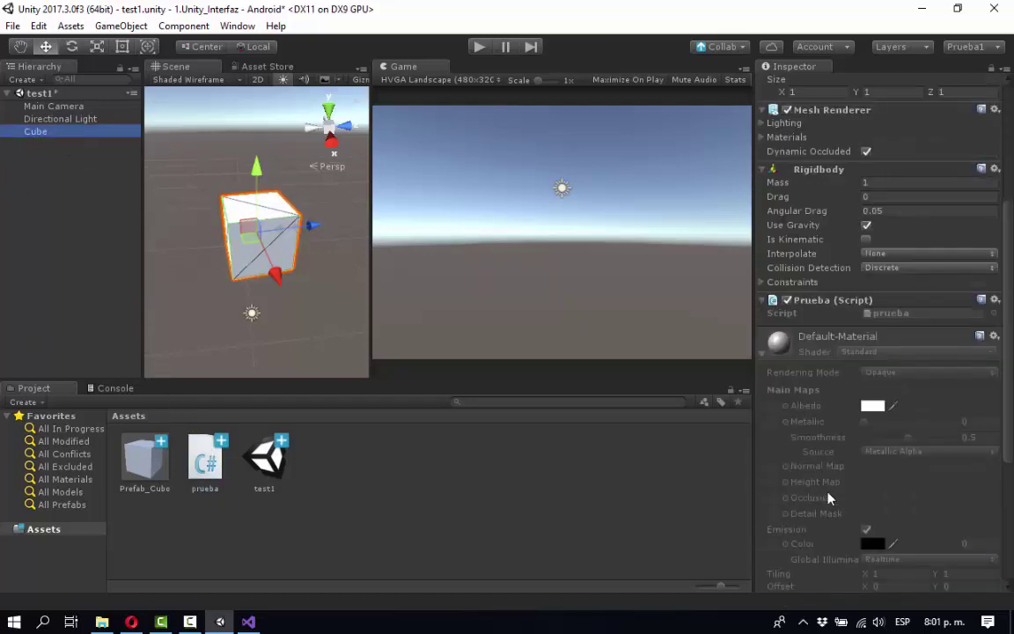
click(766, 355)
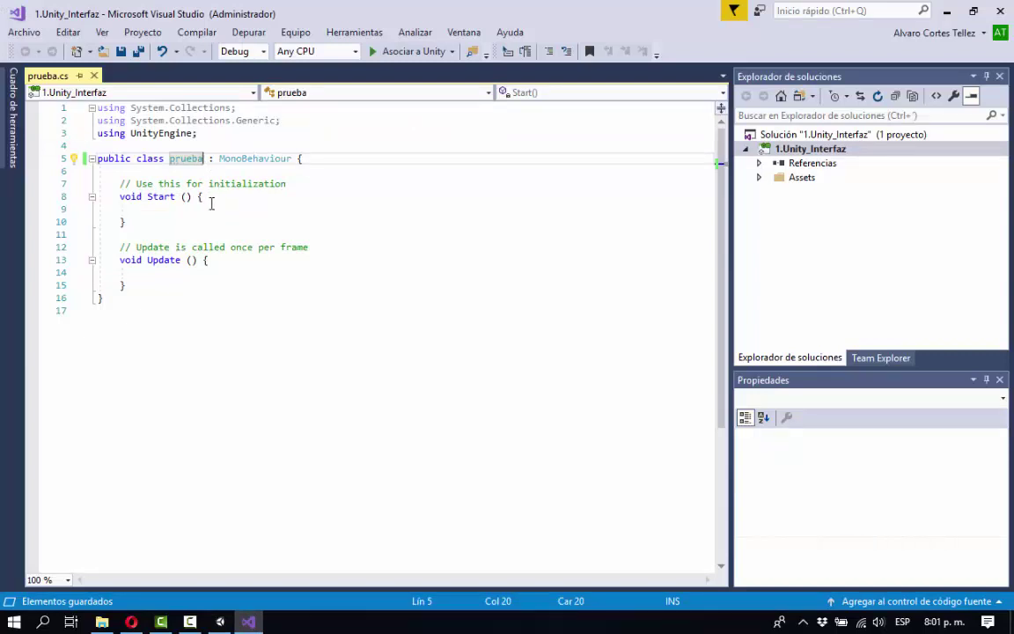
Step: In Visual Studio, rename the Start method of the prueba class to Star and save prueba.cs
click(211, 202)
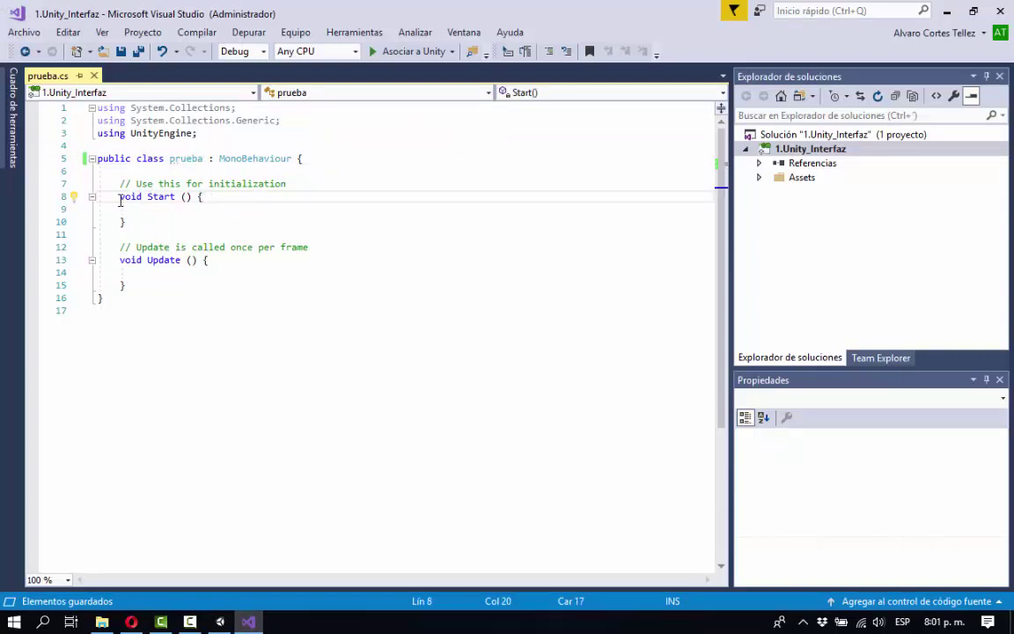
drag(121, 201, 175, 198)
click(186, 197)
key(Left)
key(BackSpace)
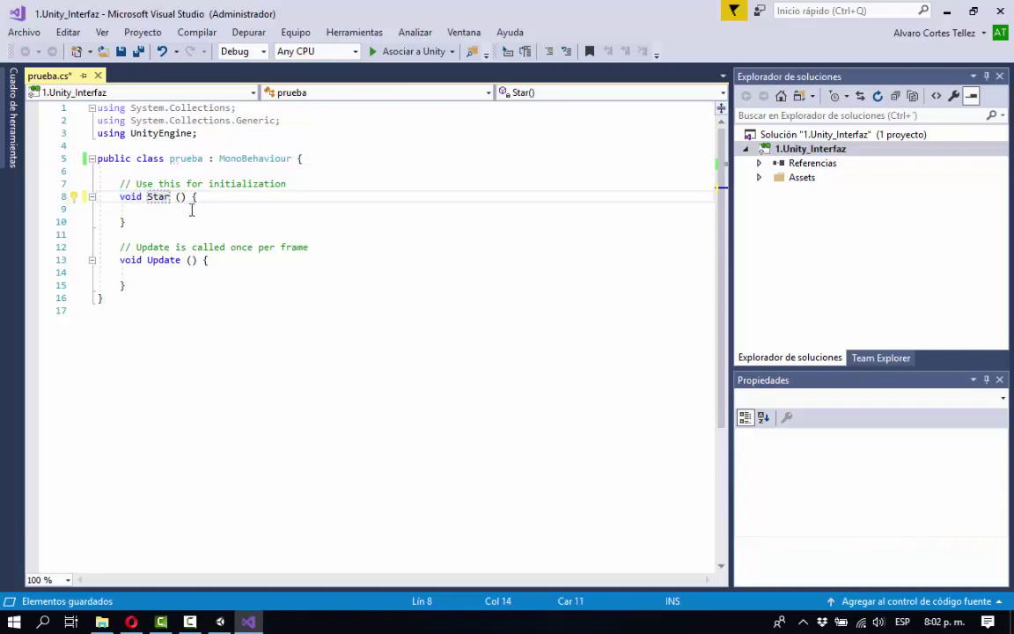
key(ctrl+s)
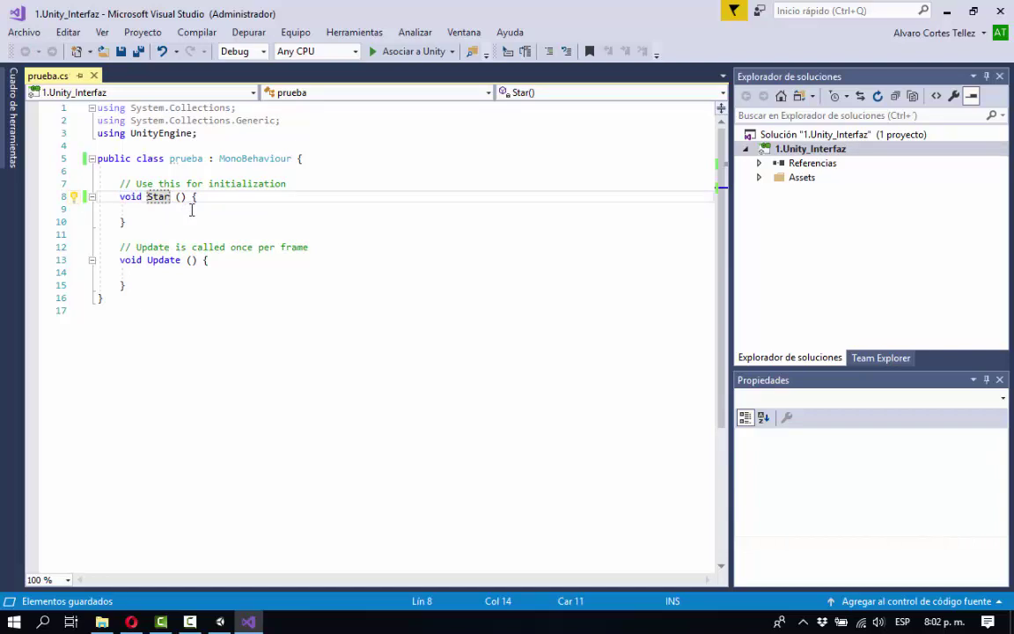
Step: Switch back to Unity and check the Console for errors while playing and stopping the scene
click(220, 622)
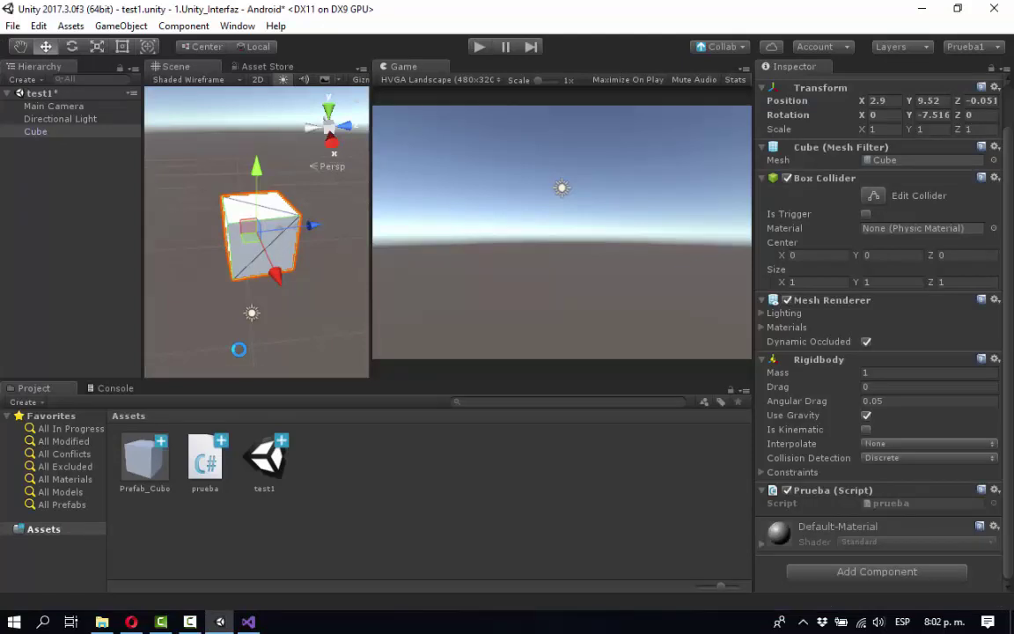
click(113, 388)
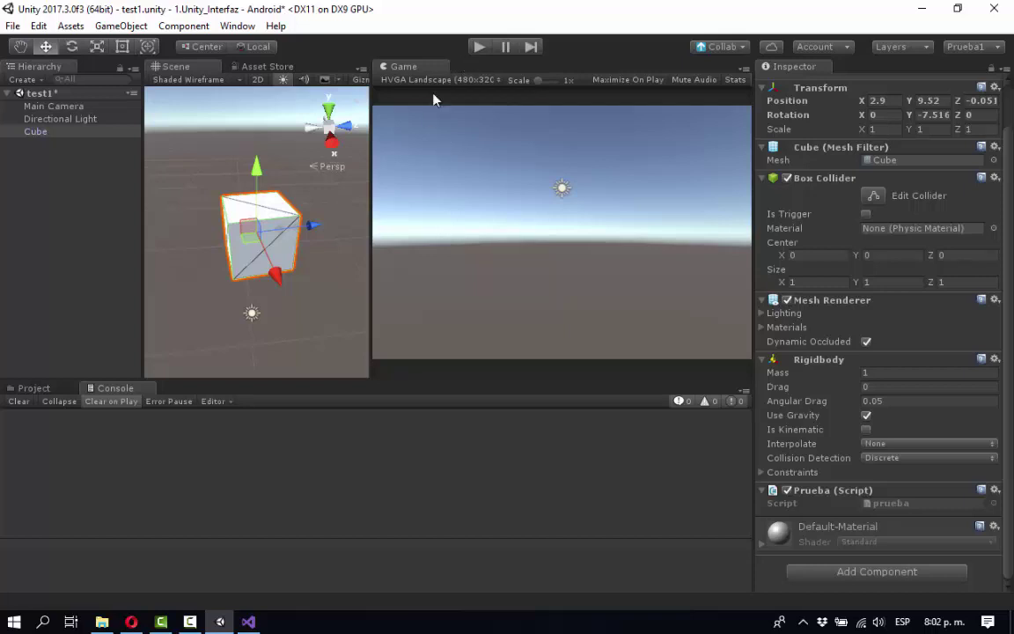
click(479, 46)
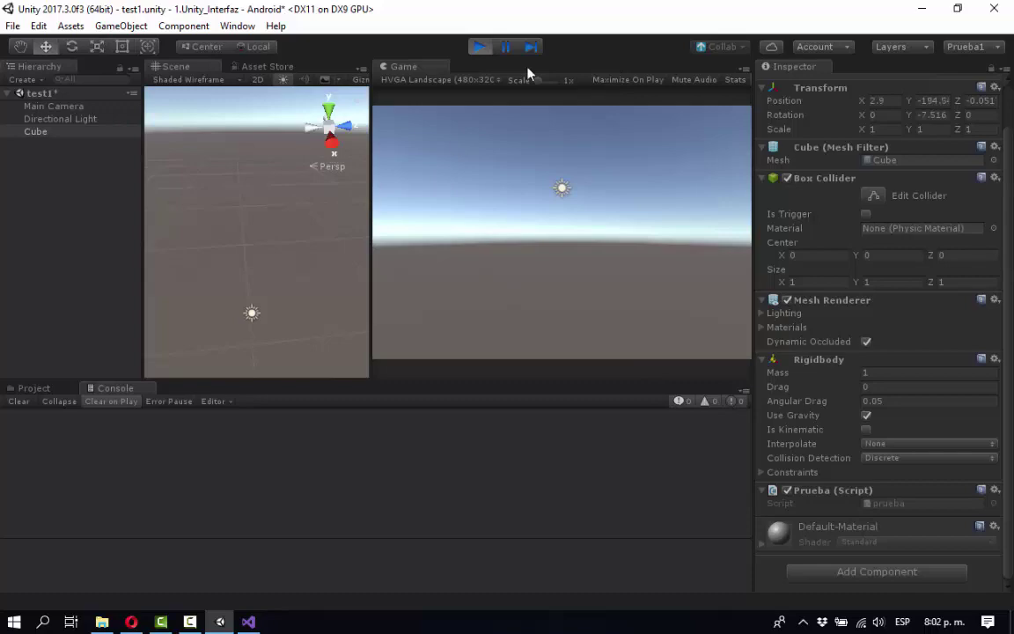
click(480, 49)
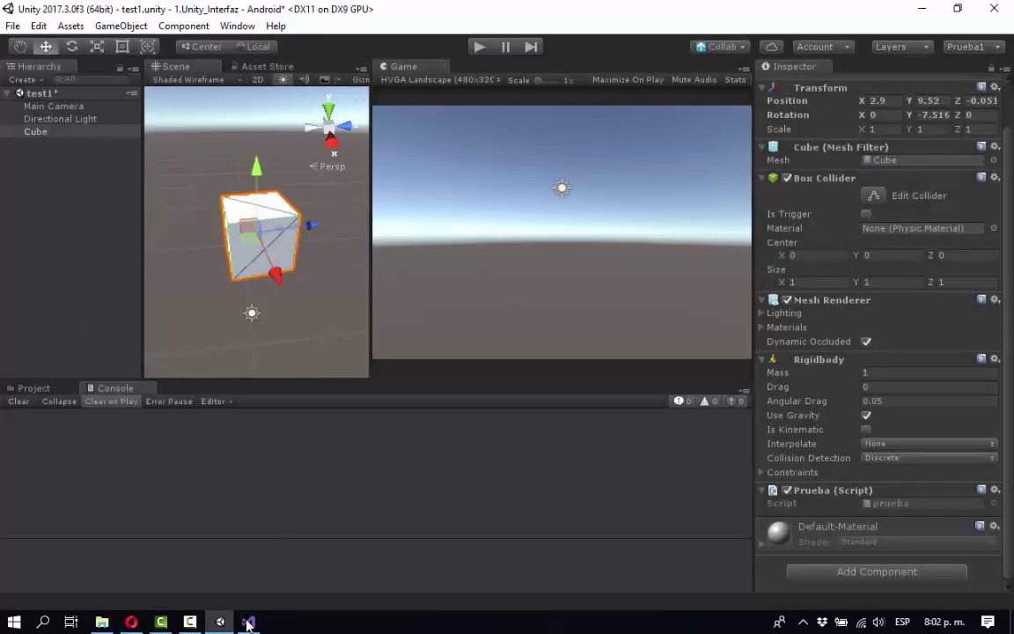
Step: Switch to Visual Studio and restore the Star method's name to Start
click(249, 622)
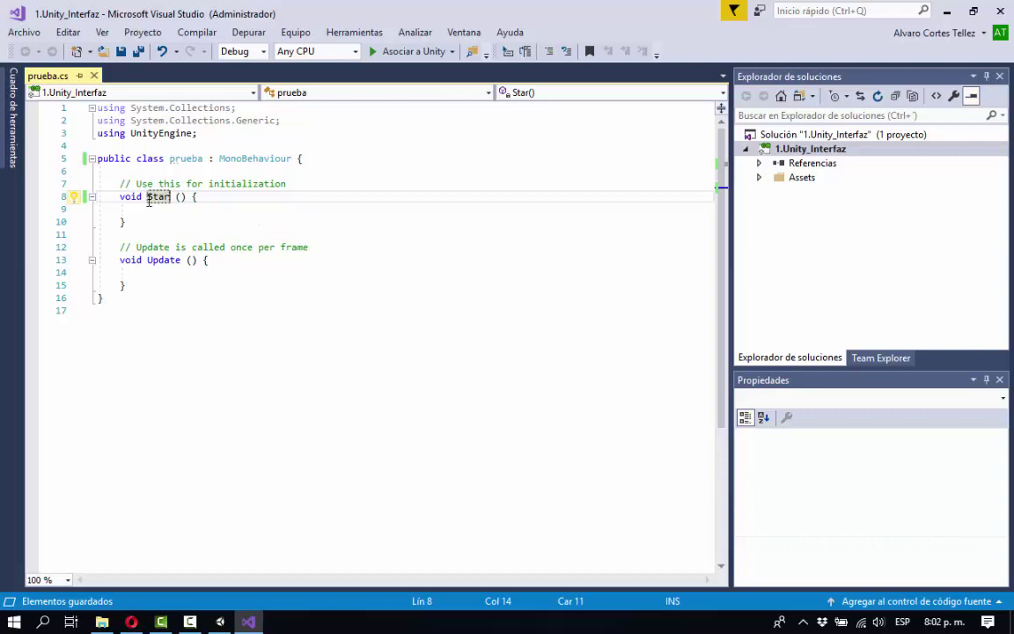
click(175, 197)
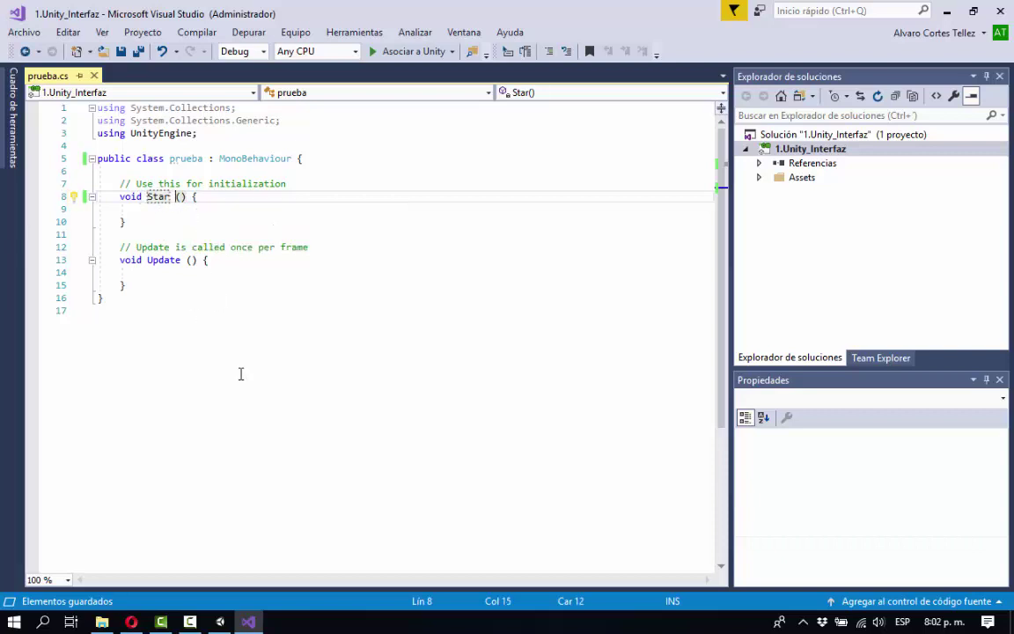
key(Left)
text(t)
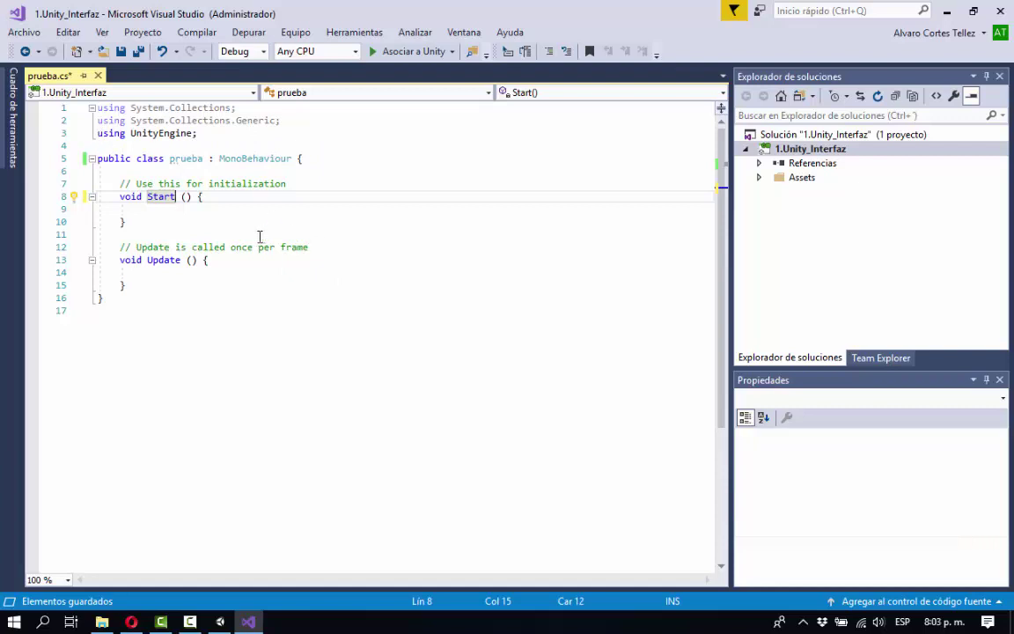
Step: Comment out the closing brace of the prueba class with // and save prueba.cs
click(109, 300)
click(98, 298)
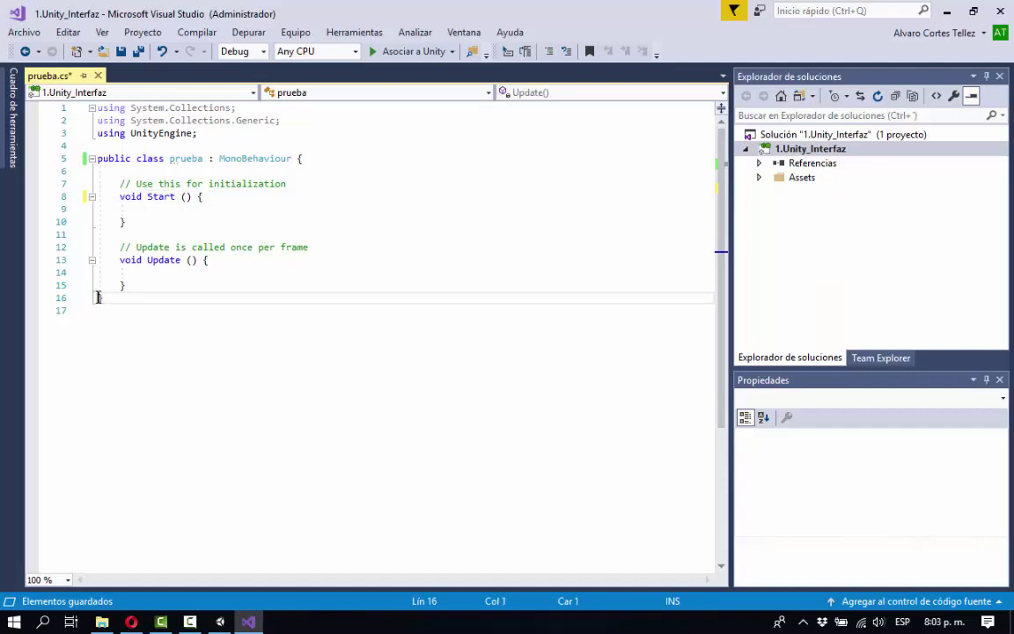
text(//)
key(ctrl+s)
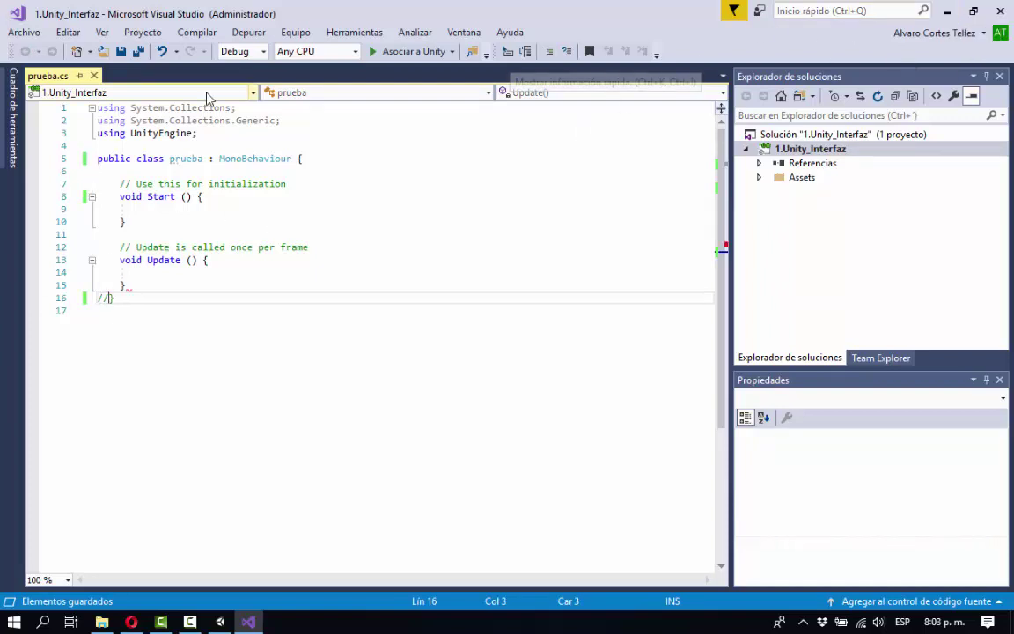
Step: Point out the class's opening brace, return to Unity, and show the details of the prueba.cs compile error in the Console
click(300, 159)
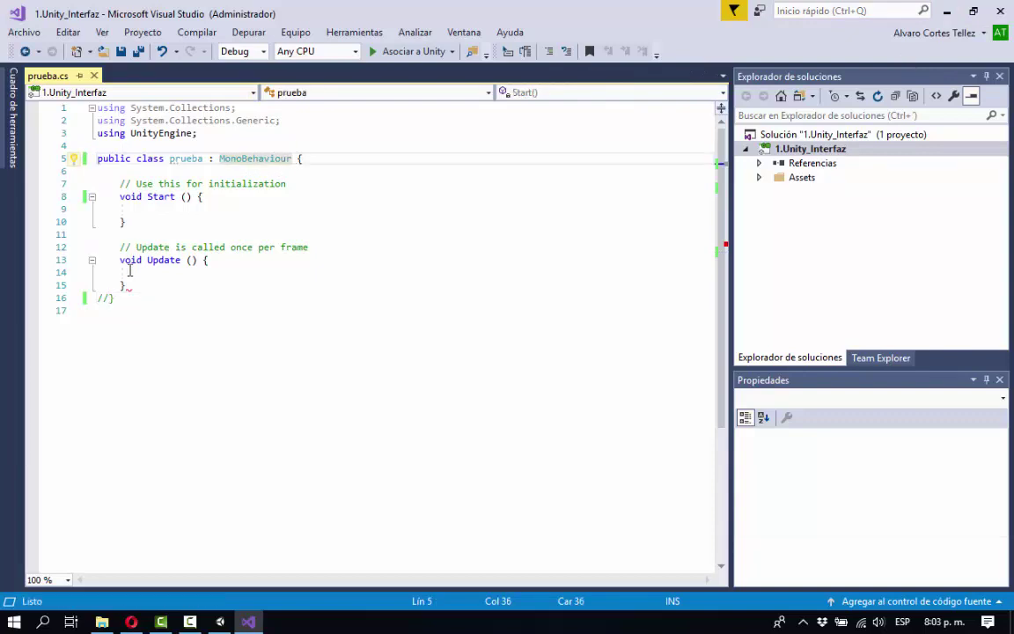
click(948, 13)
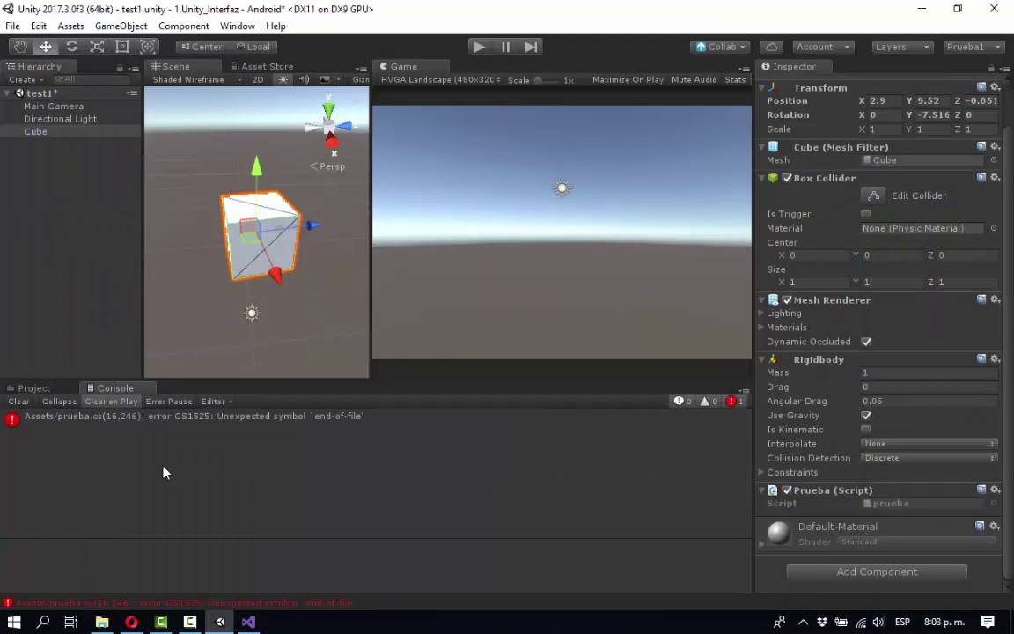
click(77, 422)
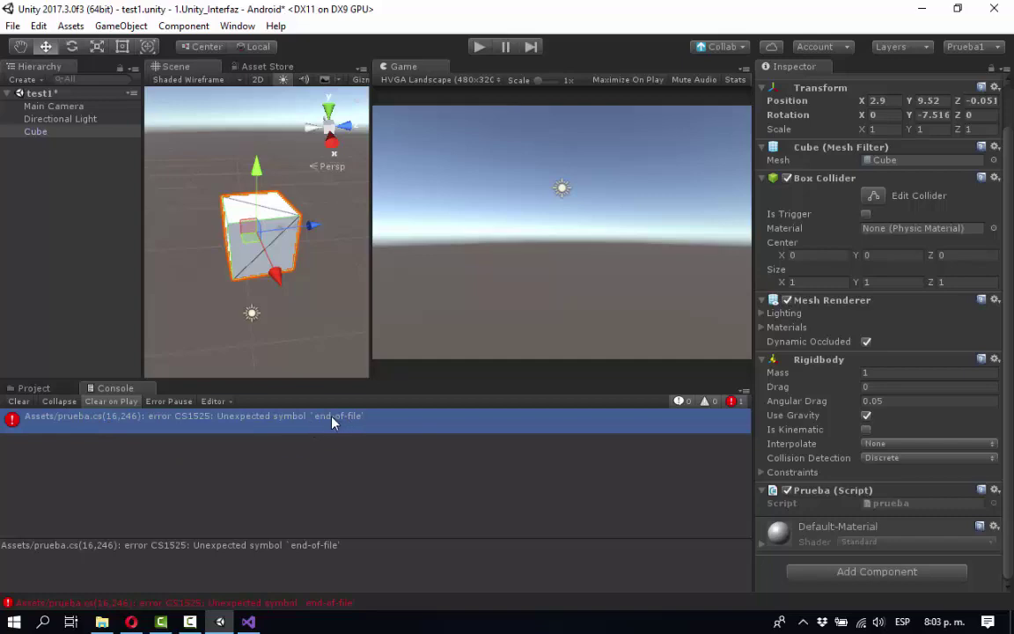
Step: Switch to Visual Studio, remove the // before the class's closing brace, and save prueba.cs
click(249, 622)
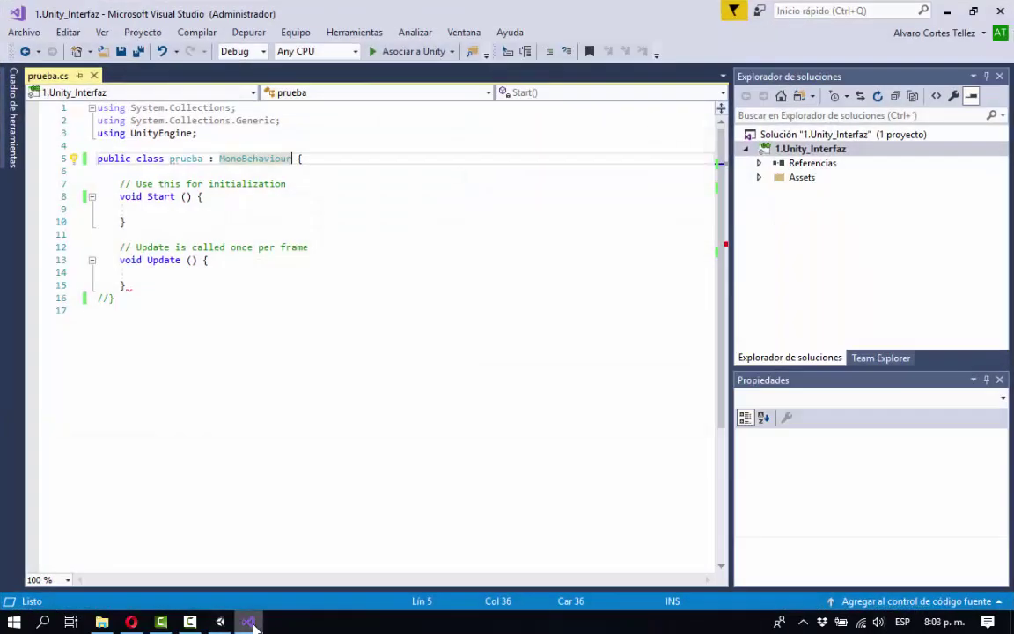
click(110, 298)
key(Delete)
key(BackSpace)
key(BackSpace)
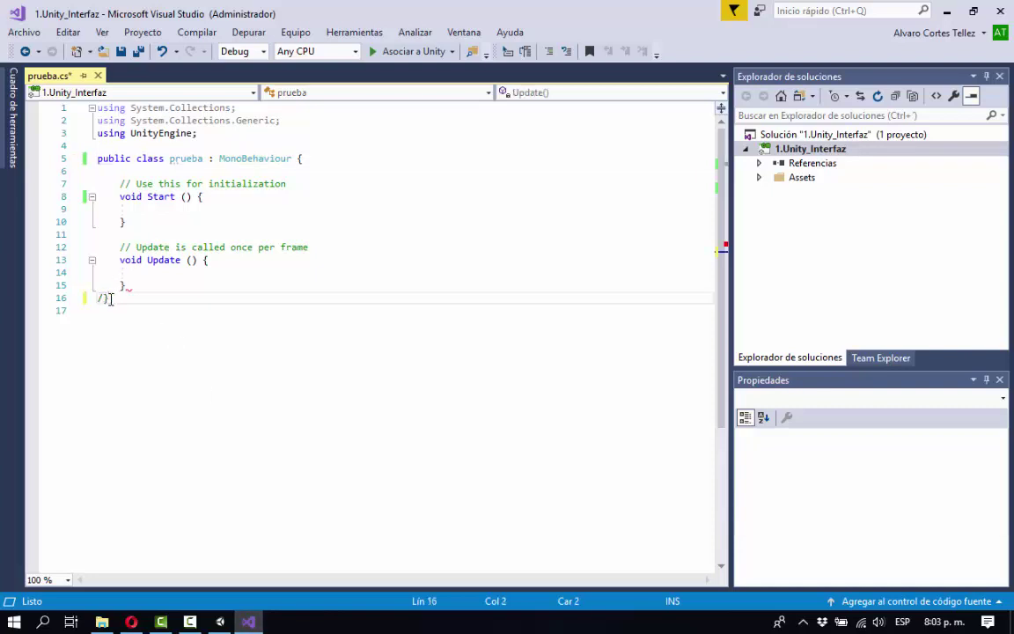
key(ctrl+s)
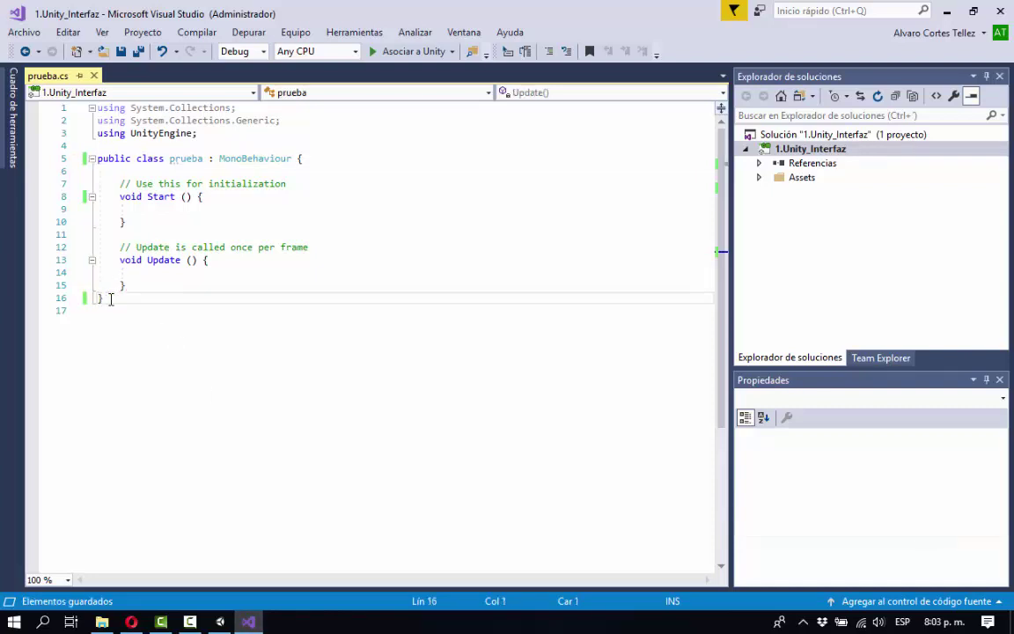
Step: Switch back to Unity, return from the Console to the project assets, and save the test1 scene
click(221, 621)
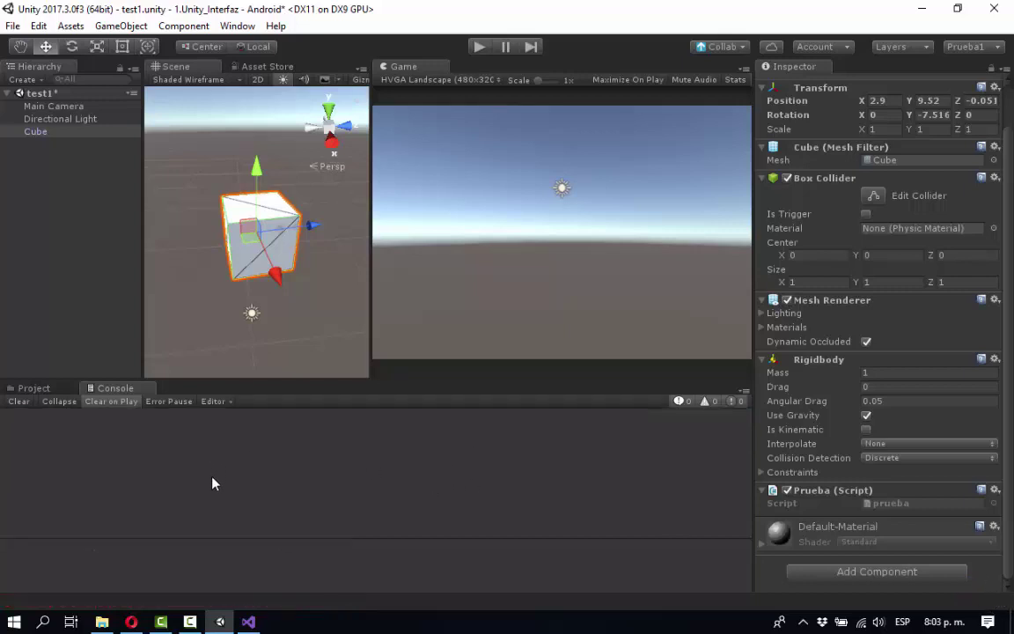
click(35, 389)
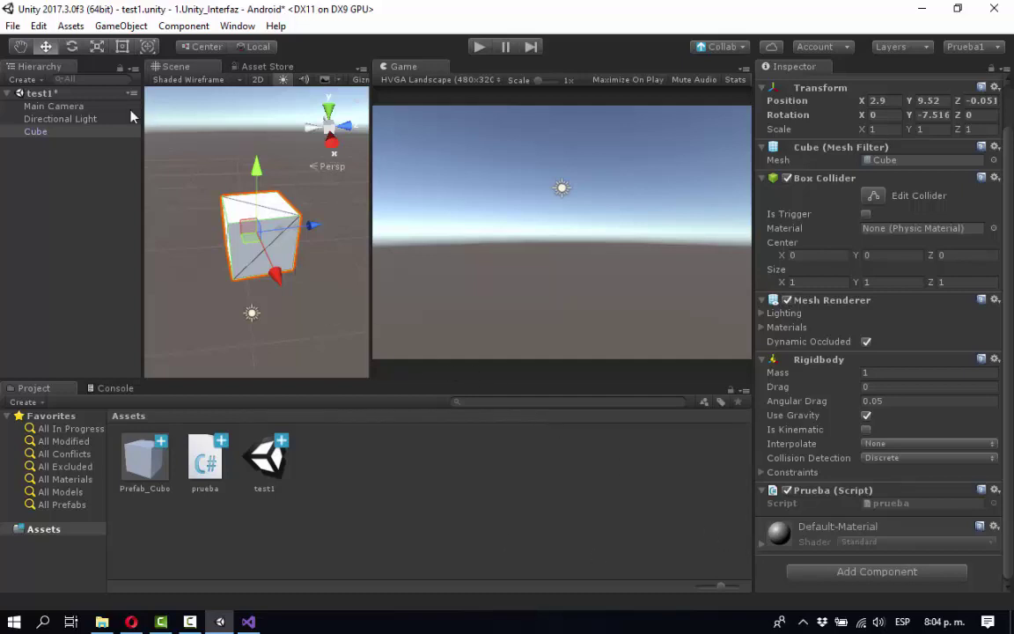
click(12, 27)
click(52, 84)
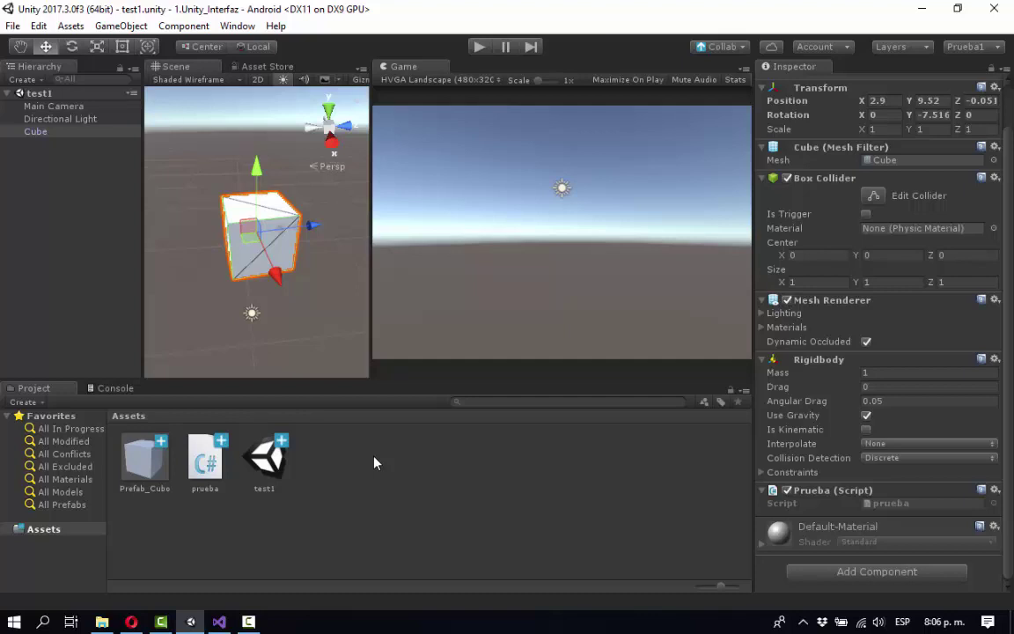
Step: Create a new empty scene in the project
click(35, 185)
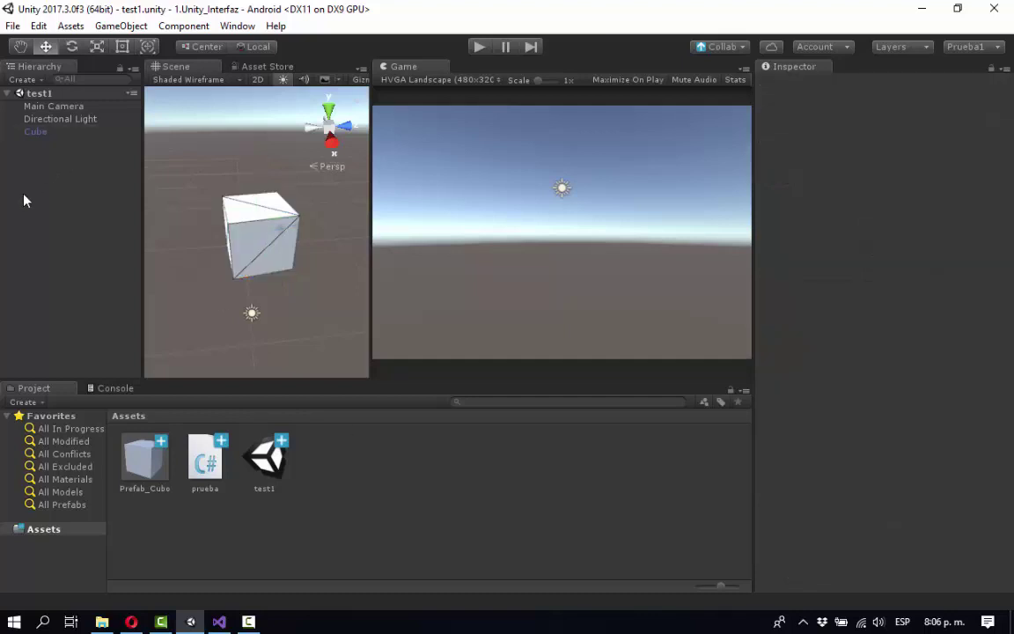
click(12, 26)
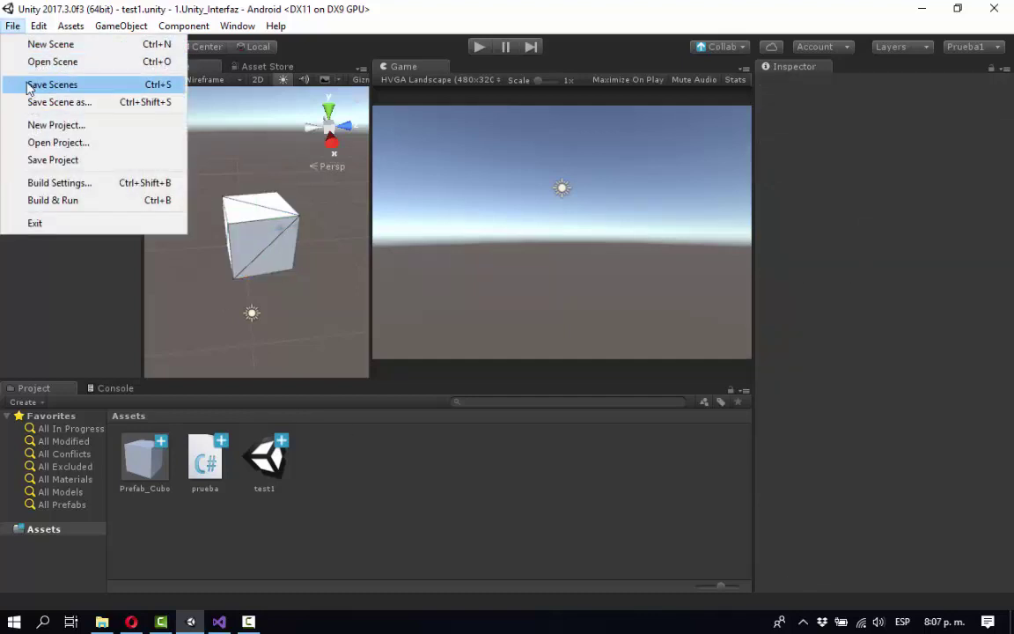
click(37, 44)
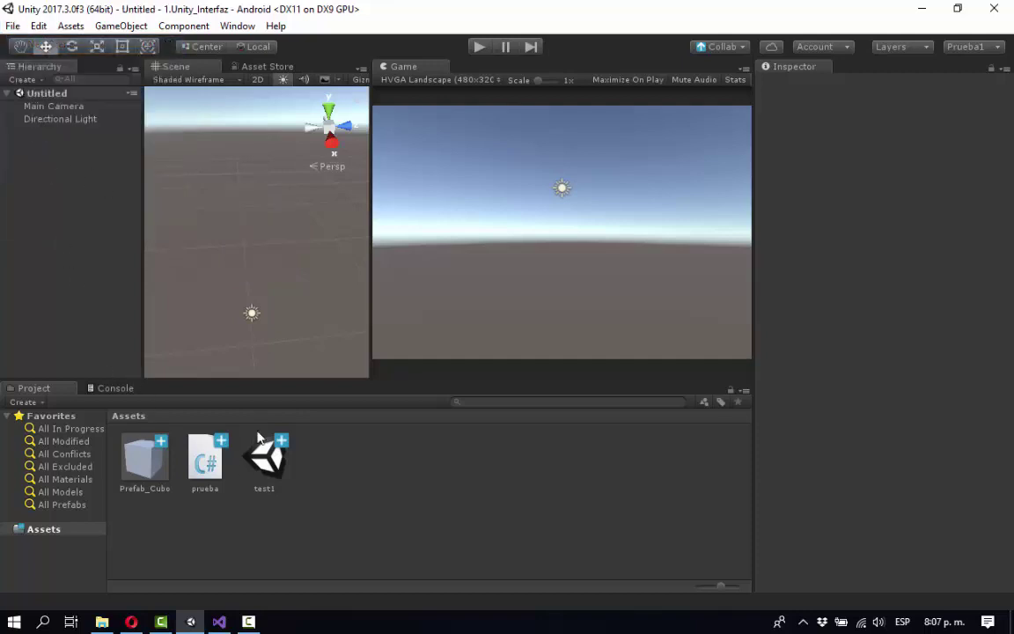
Step: Delete the Prefab_Cubo, prueba and test1 assets from the Assets folder
click(273, 471)
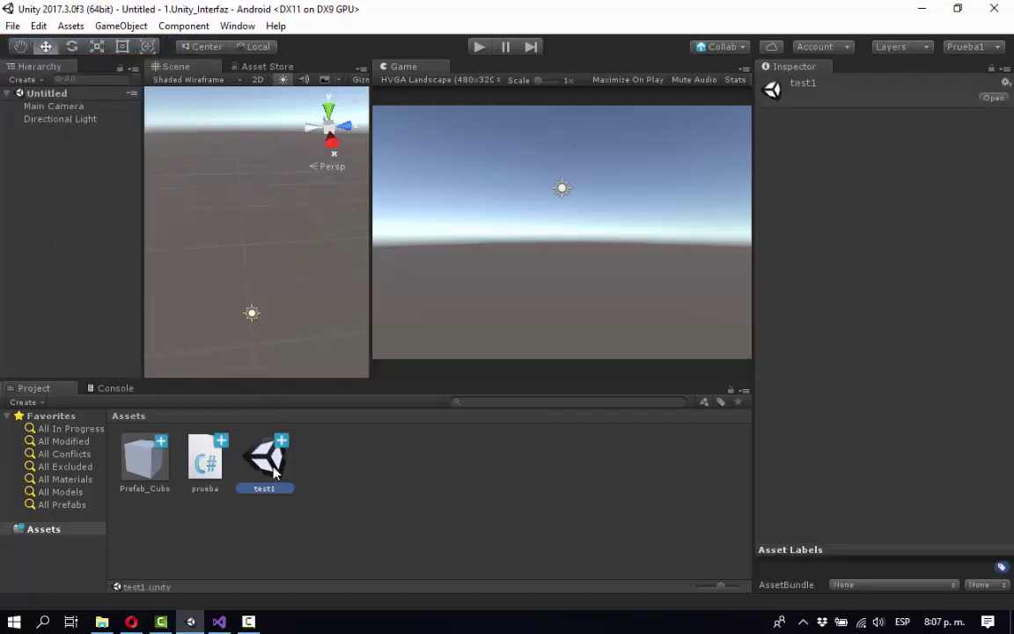
click(246, 511)
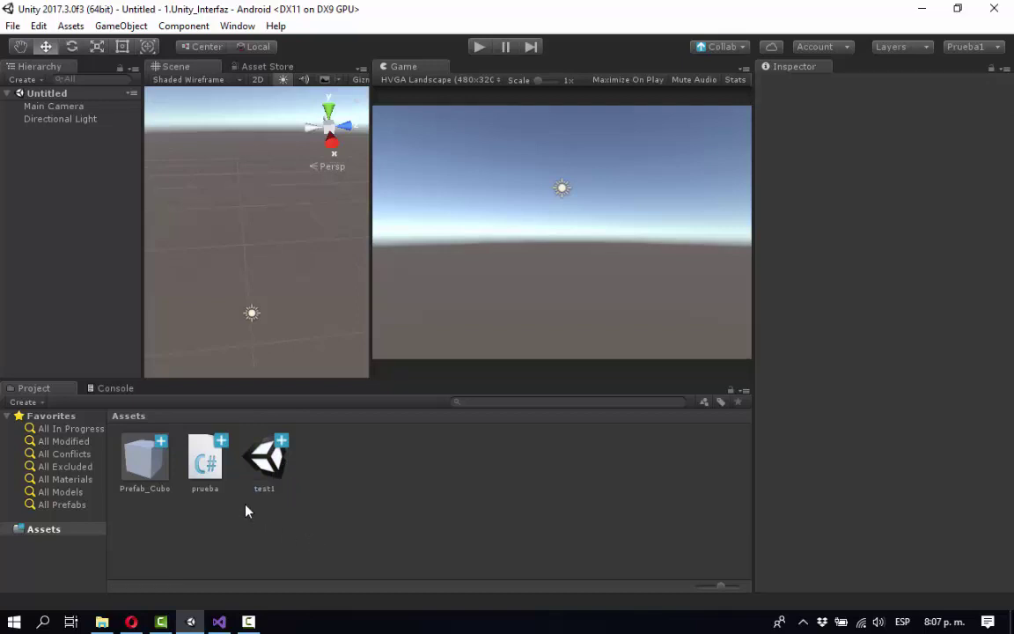
click(130, 456)
ctrl+click(205, 456)
ctrl+click(264, 458)
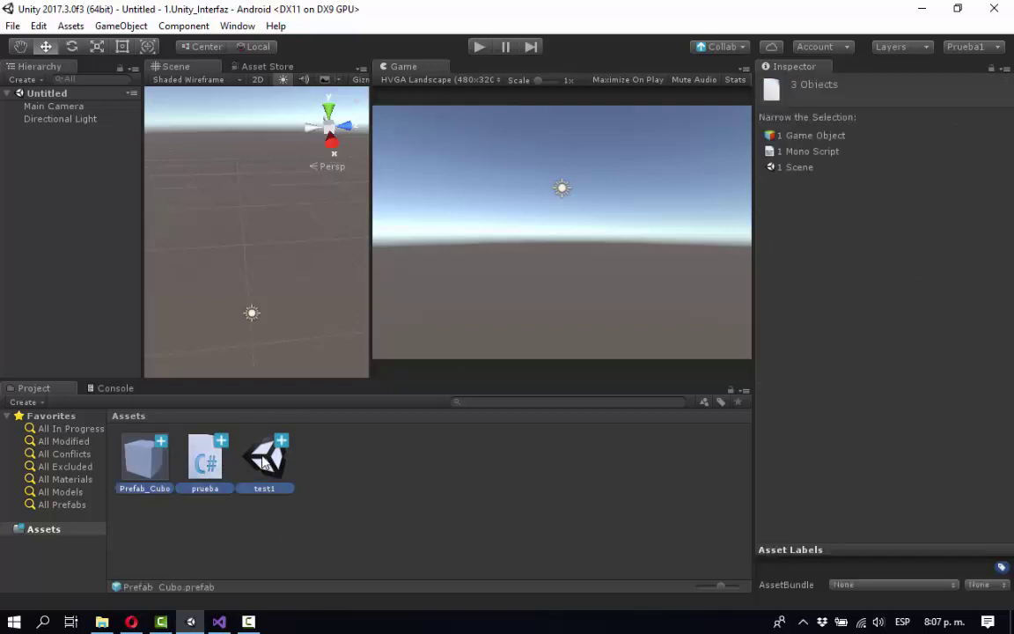
right_click(264, 462)
click(275, 196)
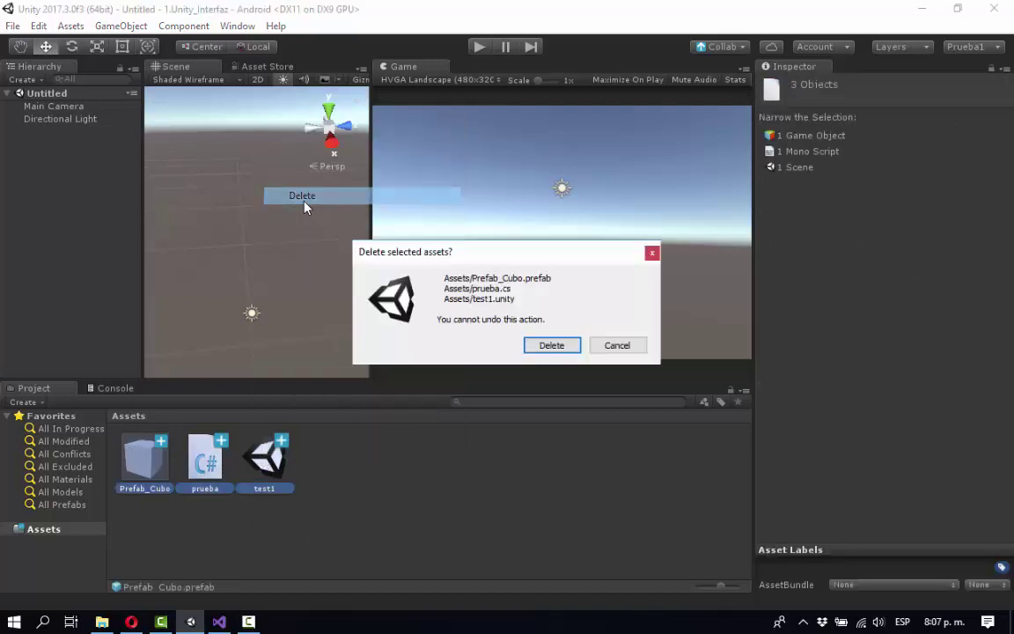
click(552, 346)
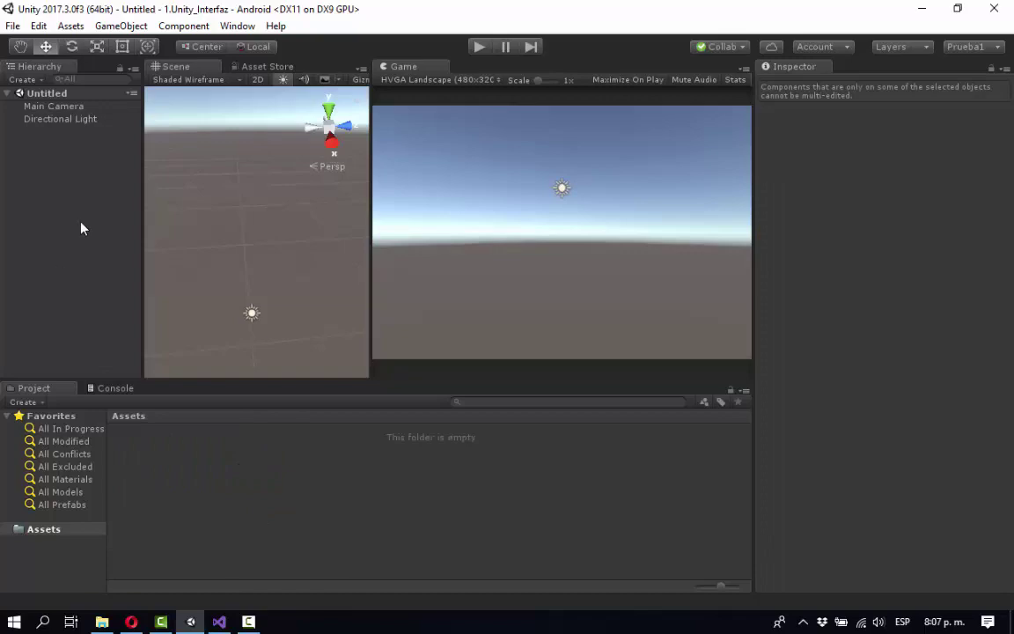
Step: Start saving the scene and create a folder named escenas inside Assets
key(ctrl+s)
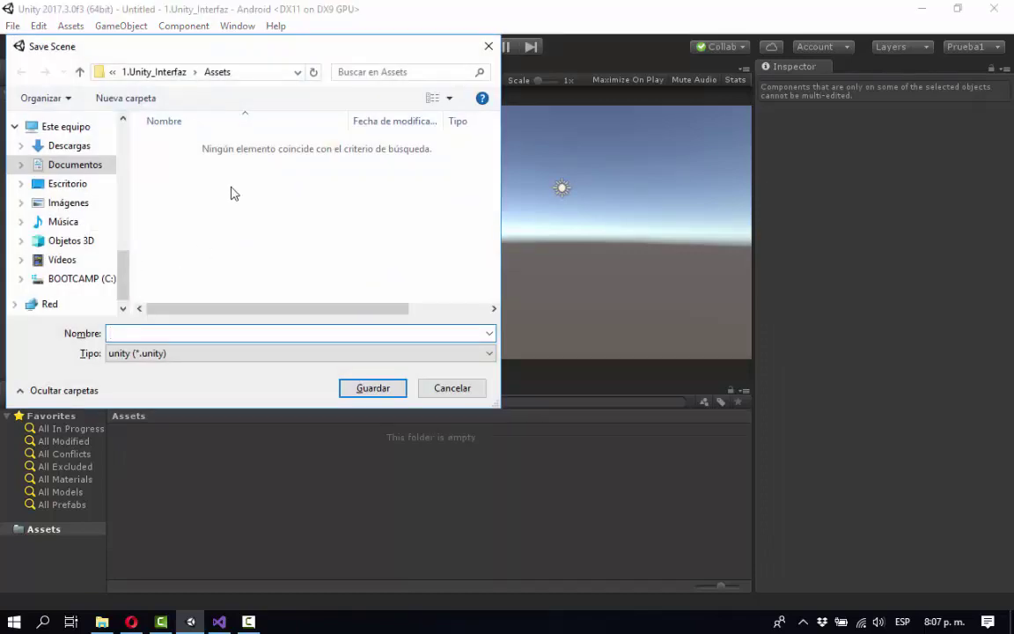
drag(206, 57, 304, 155)
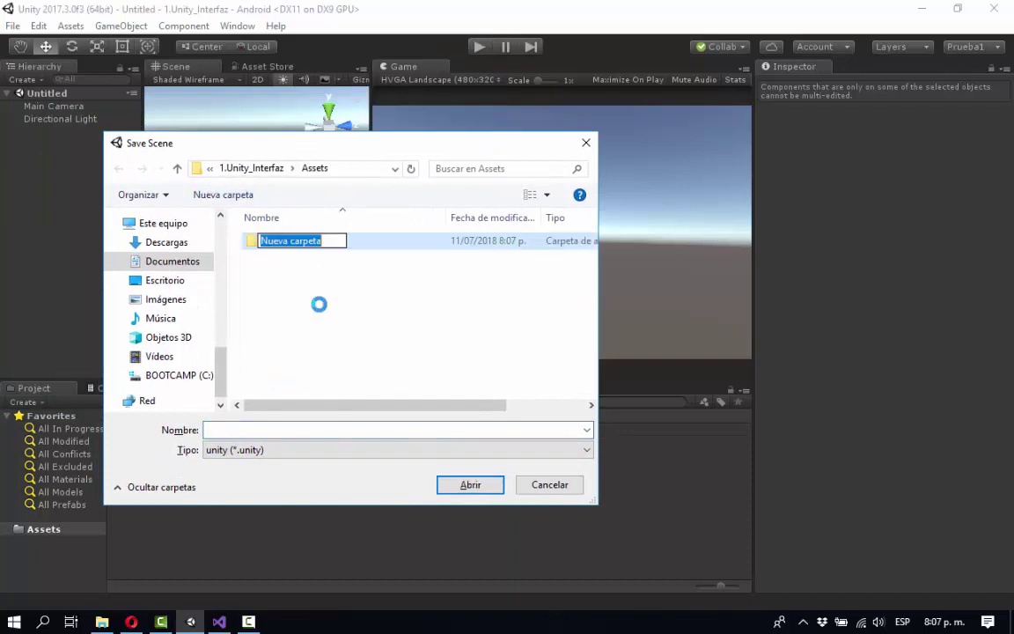
text(escenas)
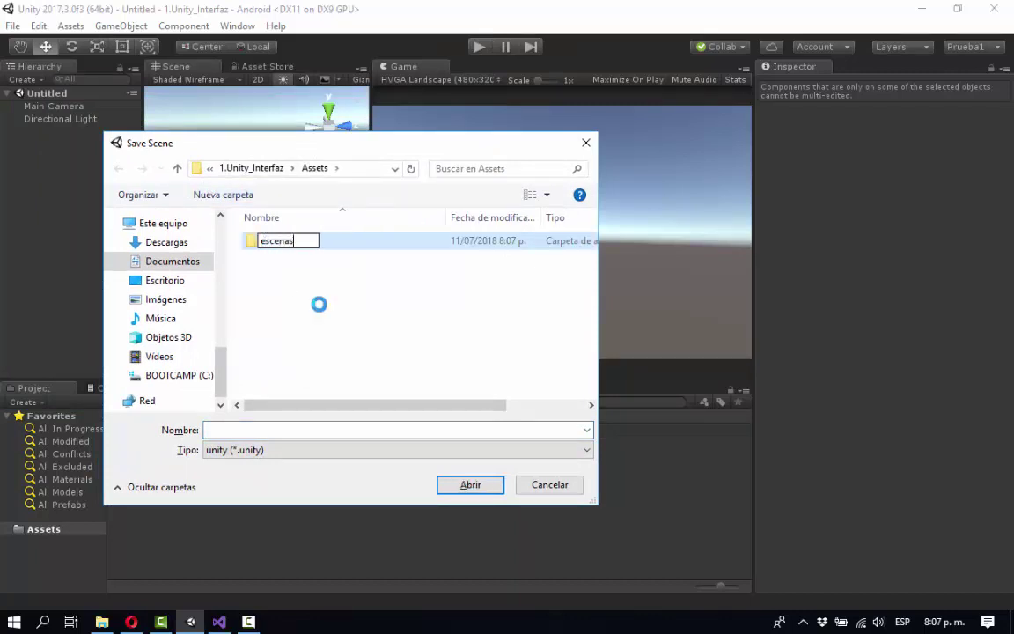
key(Return)
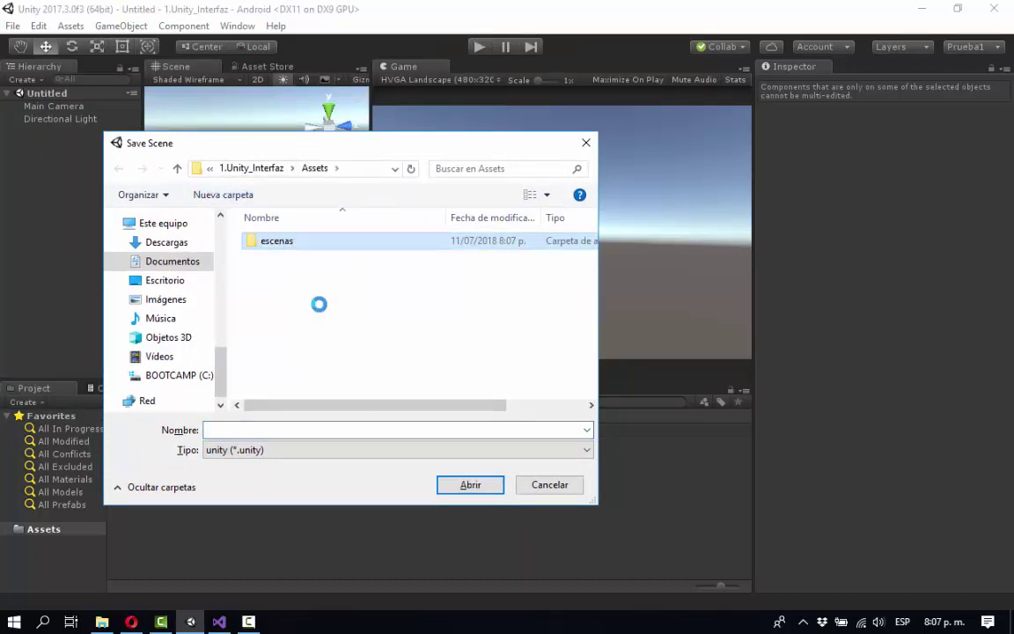
Step: Save the scene as nivel_1 in the escenas folder and show that folder's contents in the project
double_click(282, 243)
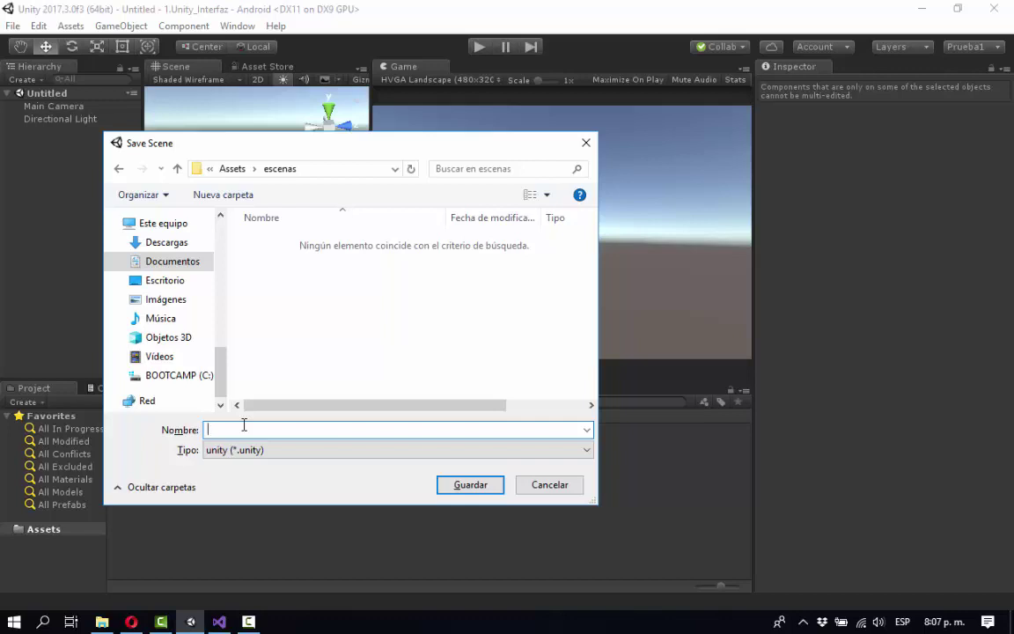
text(nivel_1)
key(Return)
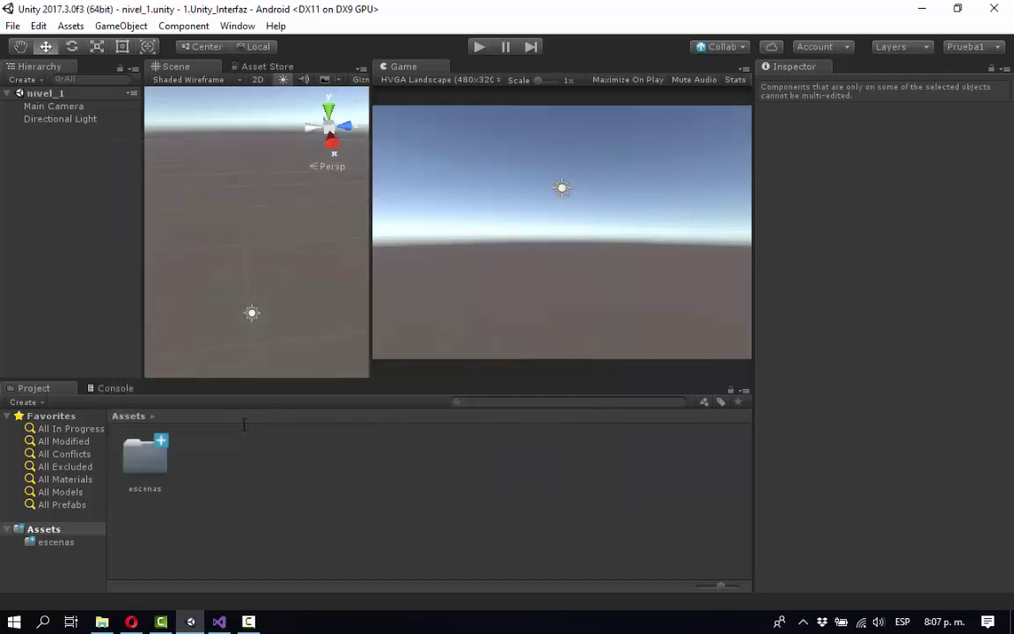
double_click(135, 467)
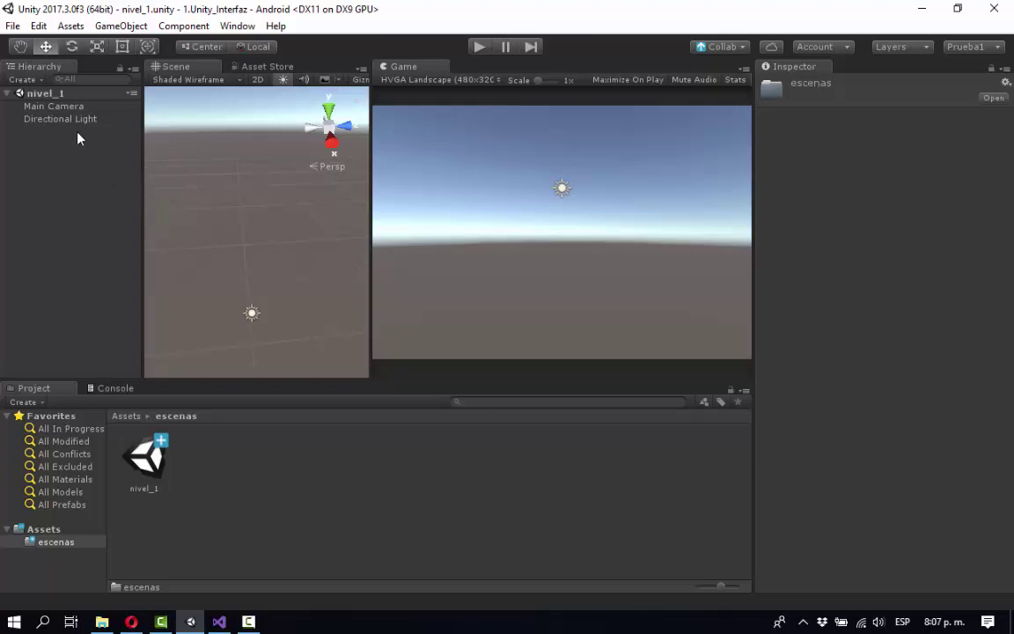
Step: Set the Main Camera's Z position to -20
click(54, 106)
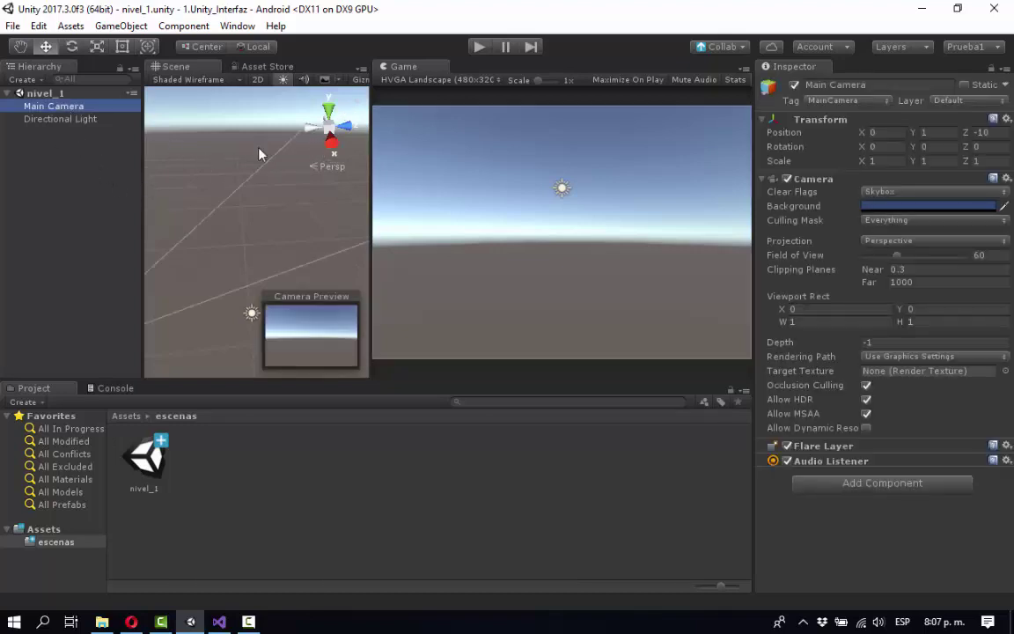
key(f)
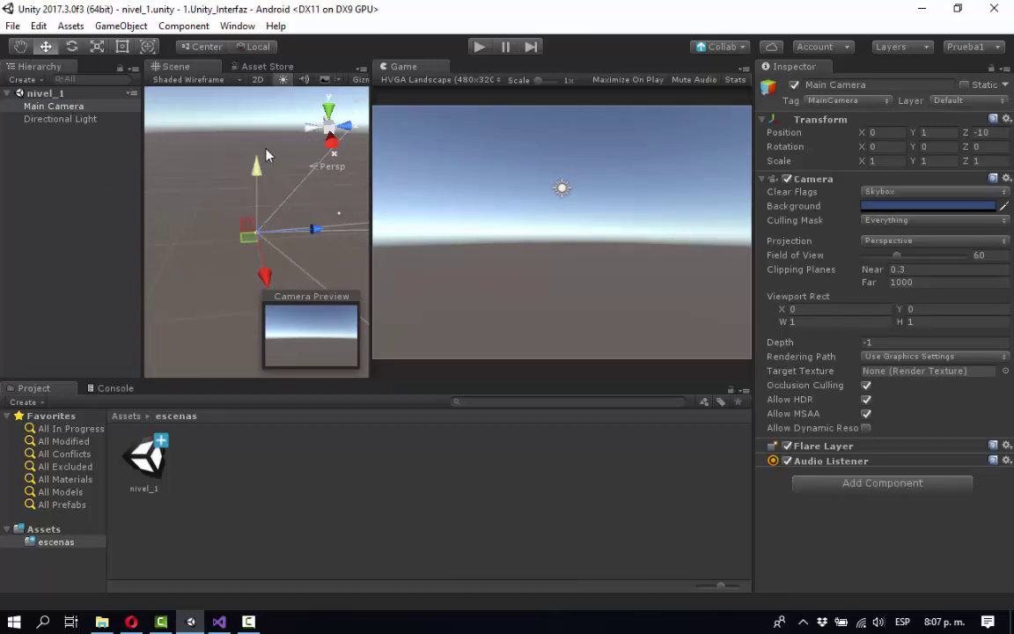
click(328, 112)
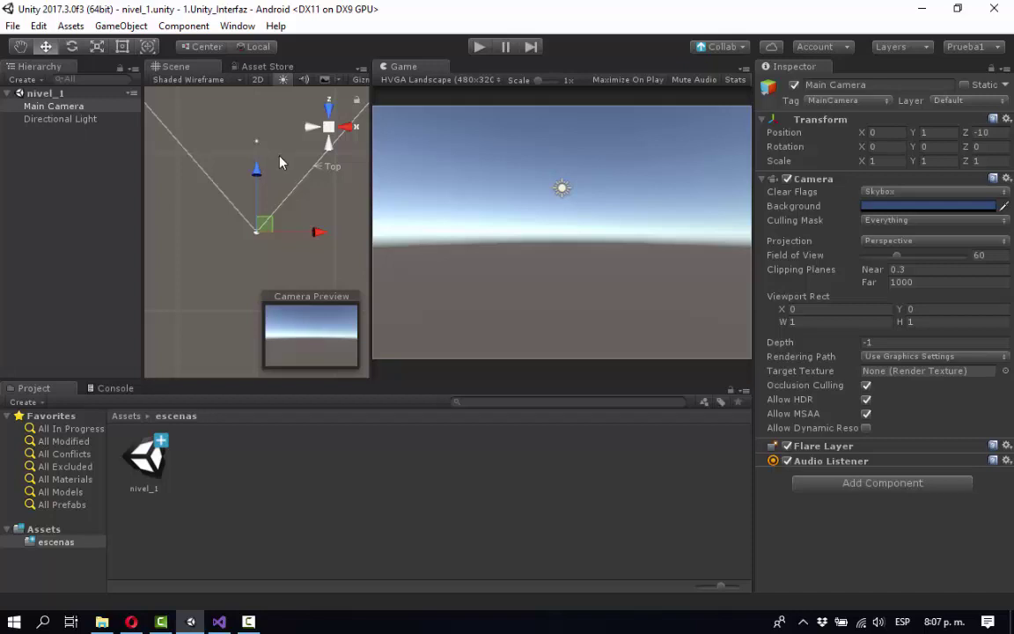
key(shift+space)
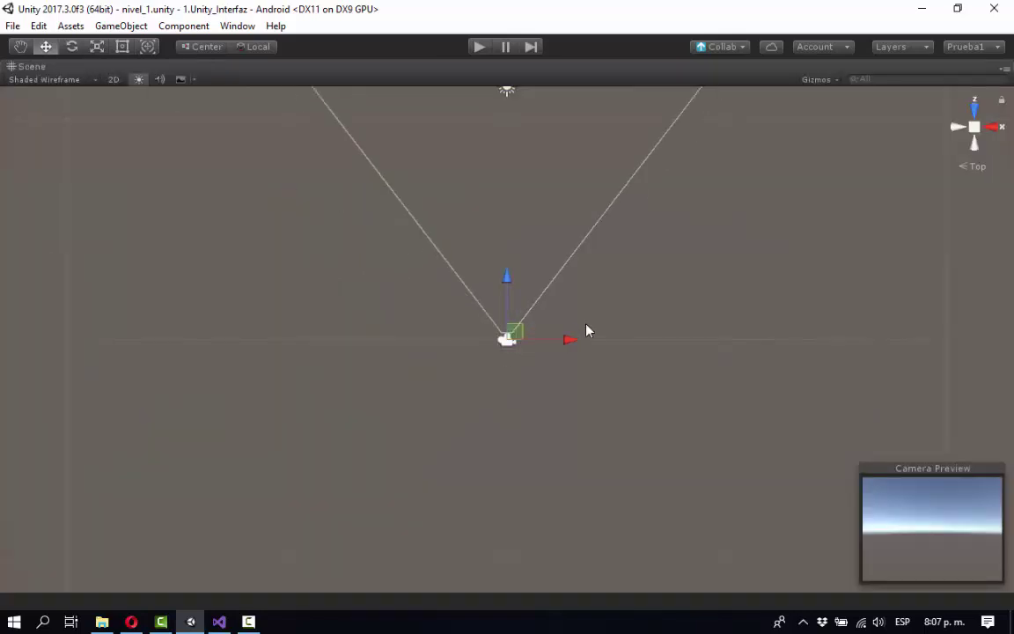
click(974, 129)
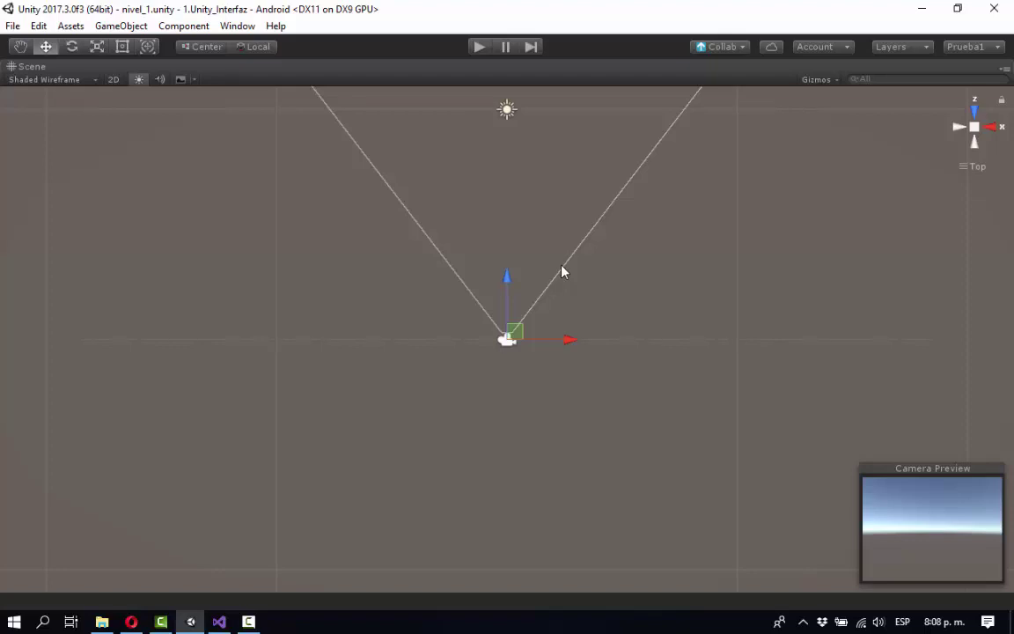
key(shift+space)
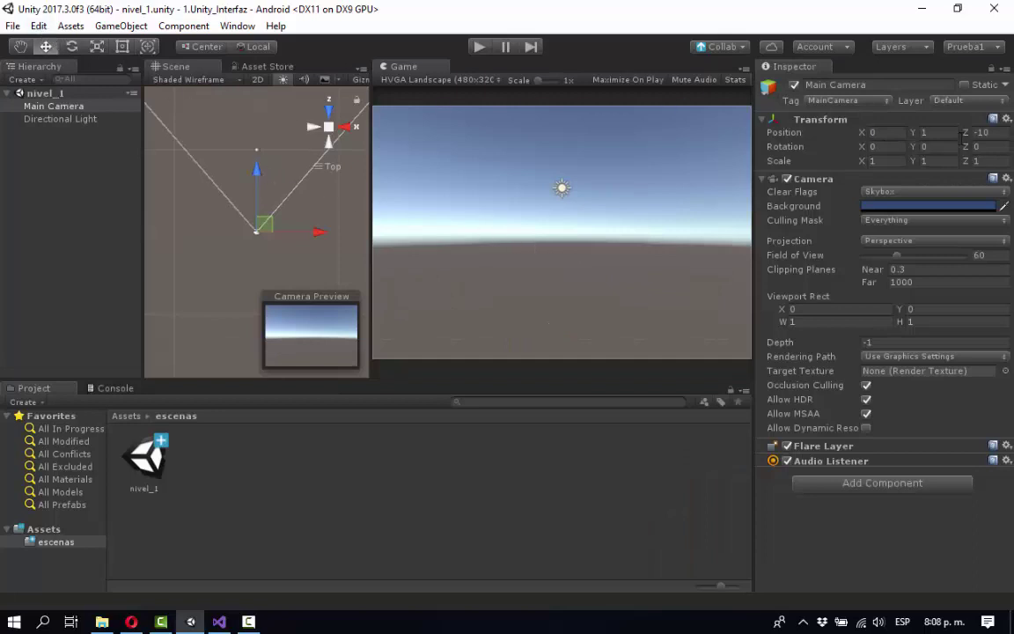
click(980, 132)
text(-20)
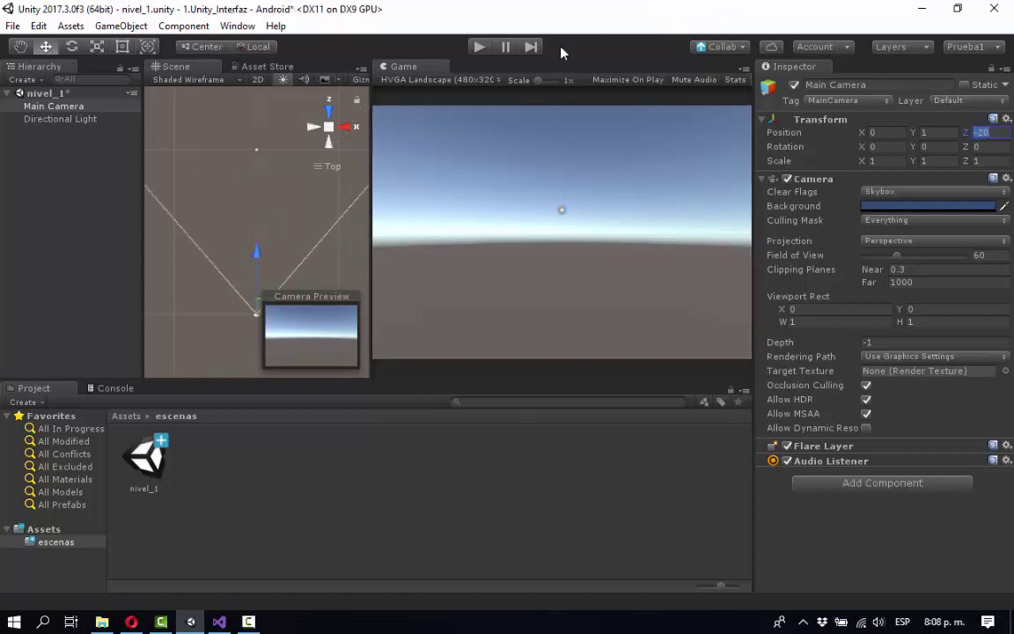
Step: Add a 3D cube to the nivel_1 scene
click(121, 26)
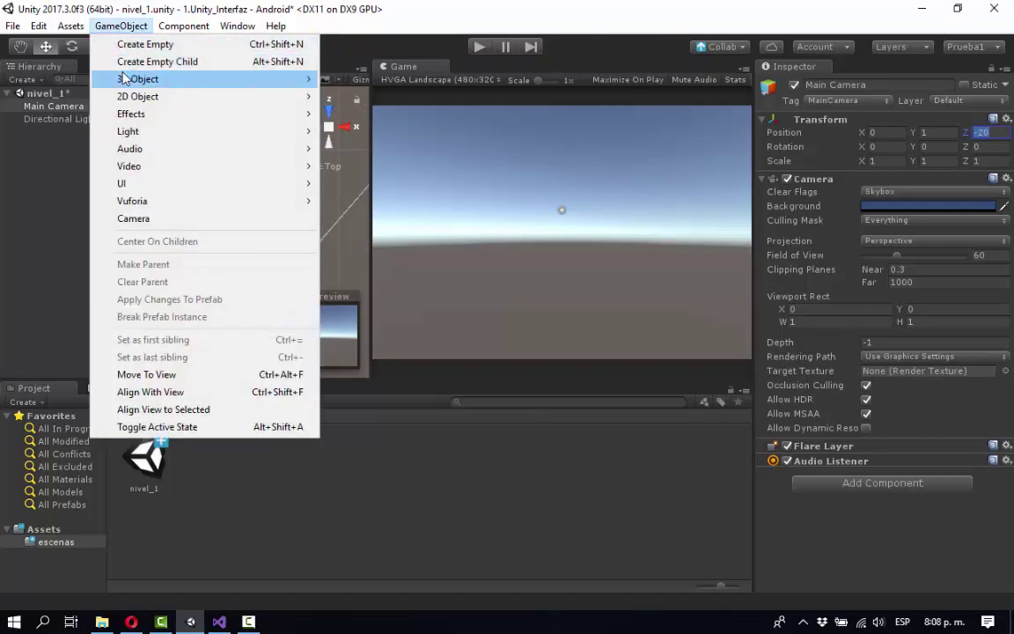
mouse_move(132, 78)
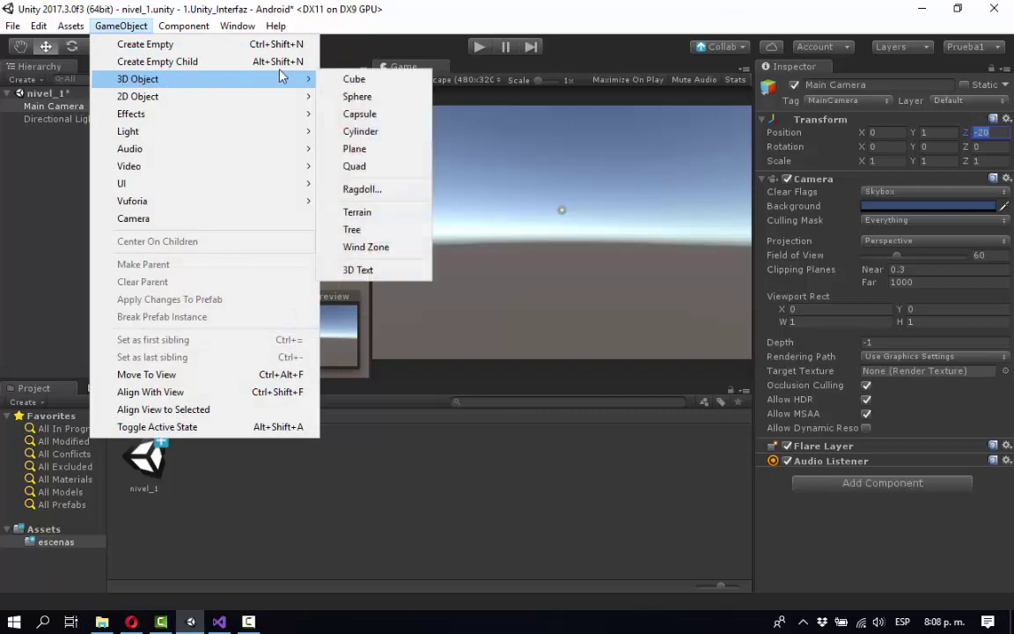
click(348, 80)
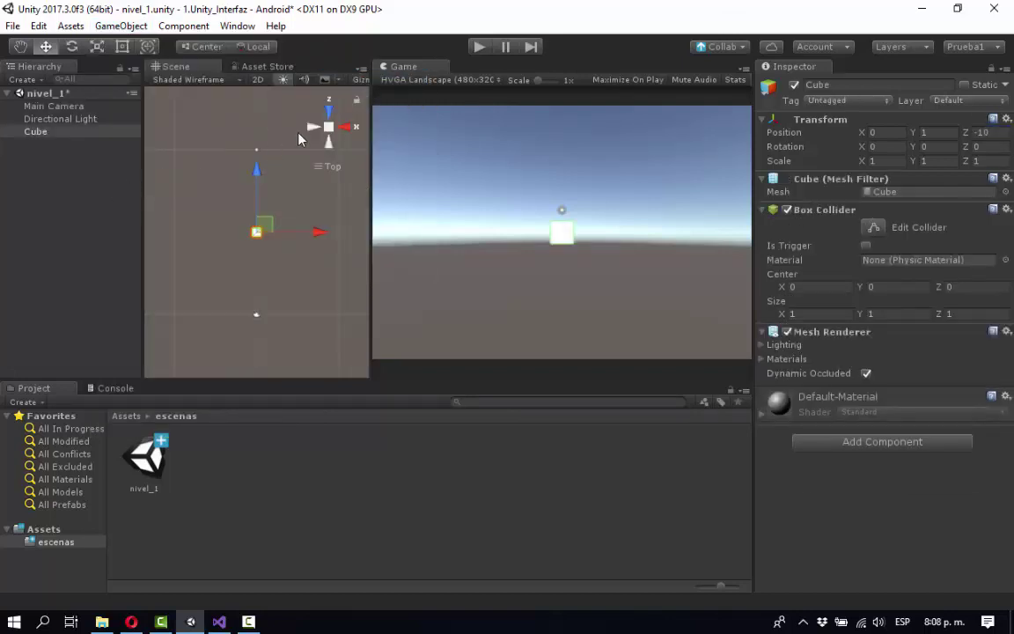
Step: Move the cube down below the camera's height by setting its Y position to -3
click(347, 127)
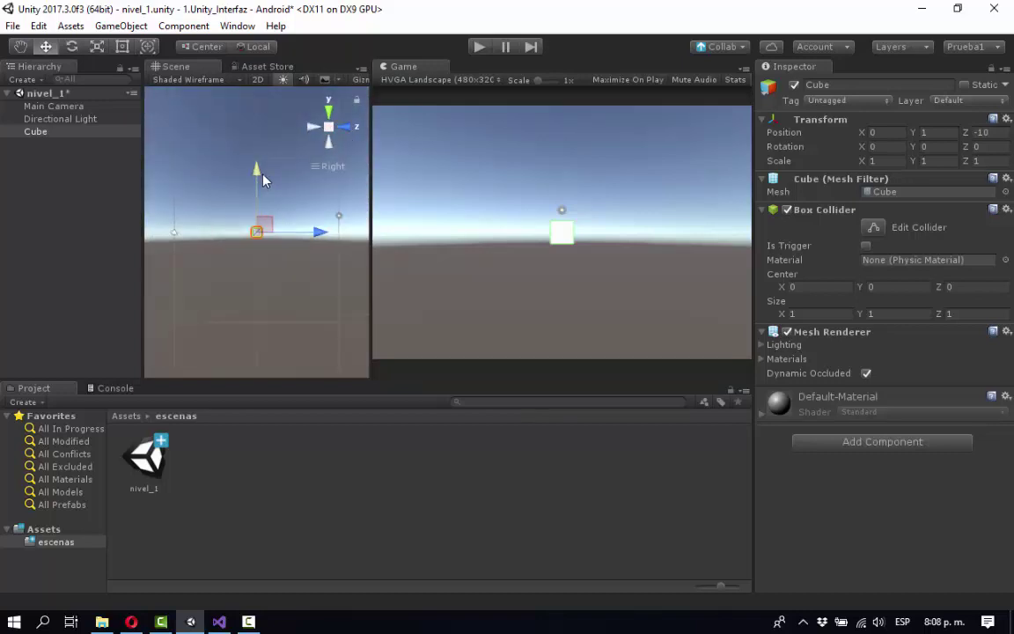
drag(256, 172, 256, 194)
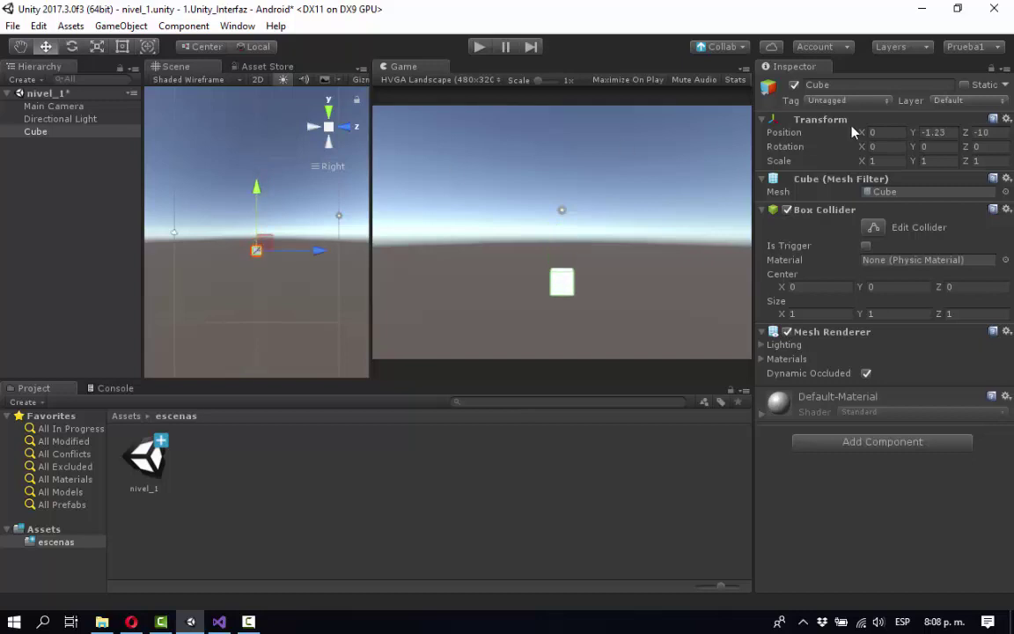
click(934, 133)
text(-5)
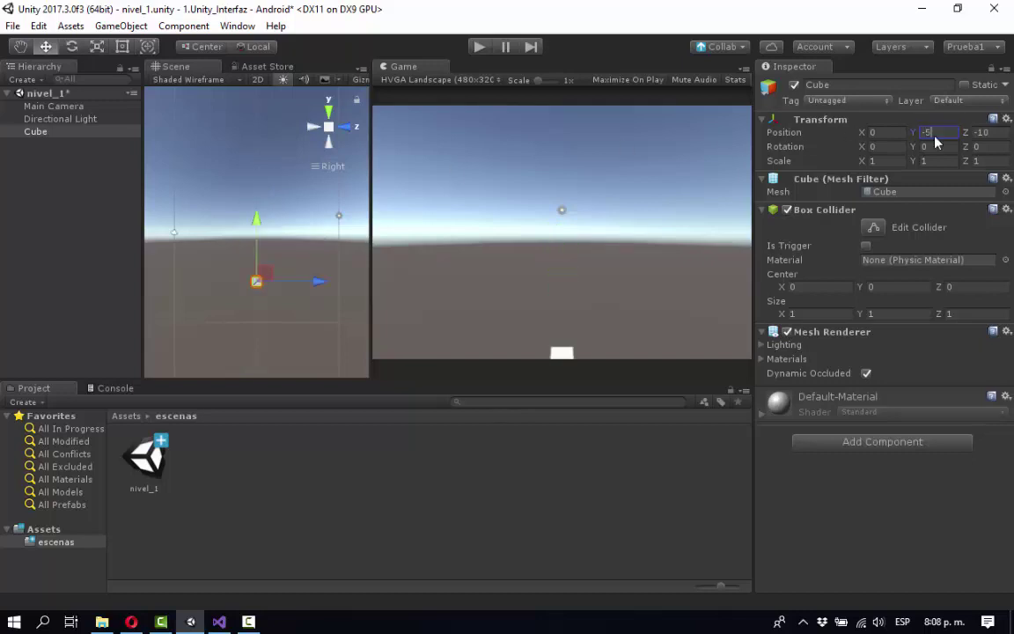
key(BackSpace)
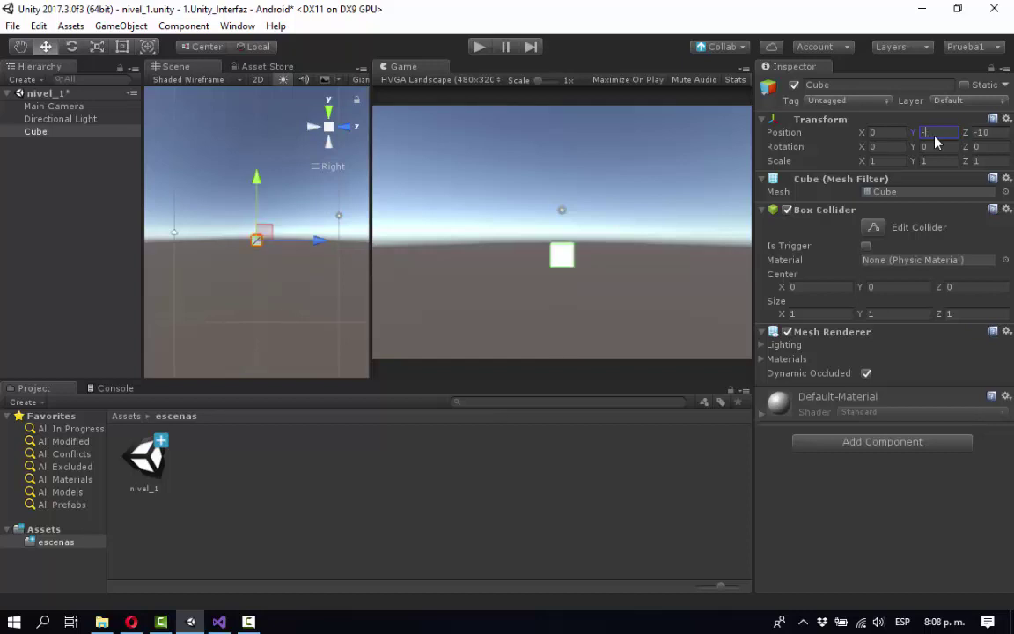
text(3)
key(Return)
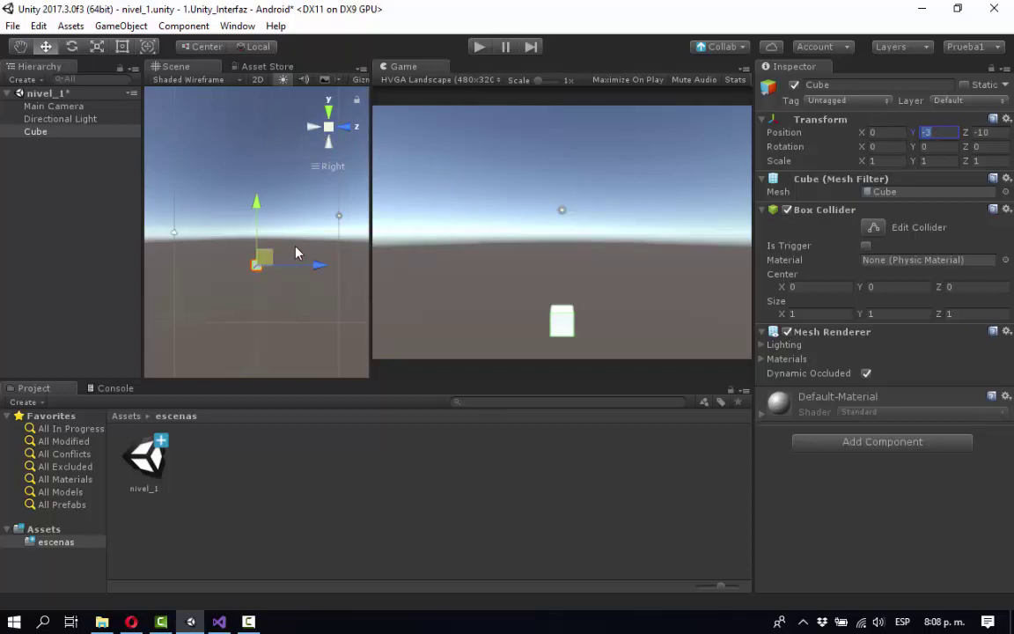
Step: Stretch the cube into a wide block by setting its X scale to 3
alt+drag(317, 222, 213, 270)
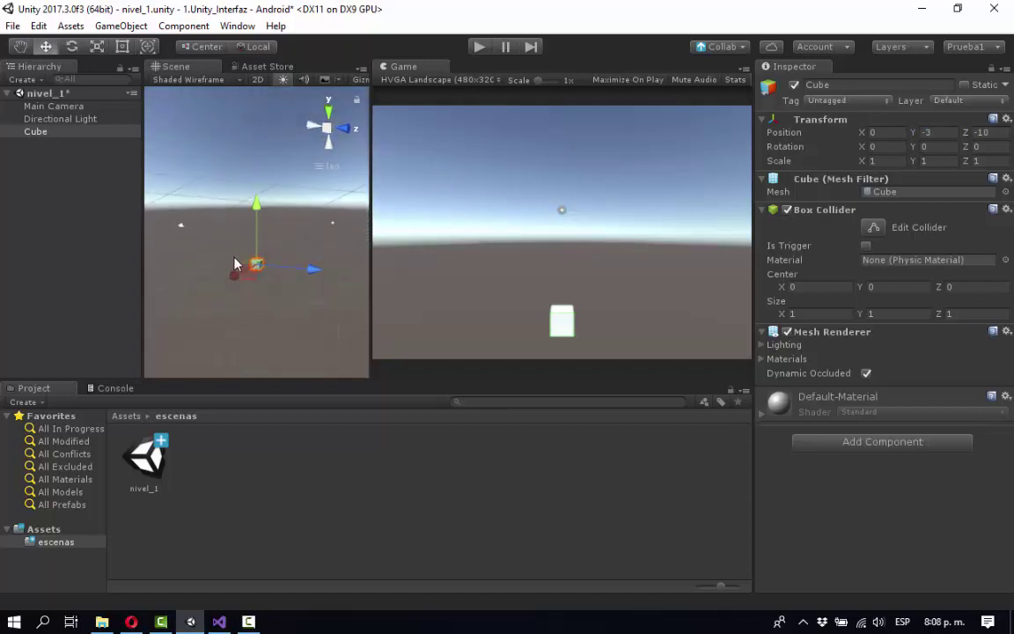
key(f)
alt+drag(296, 209, 267, 245)
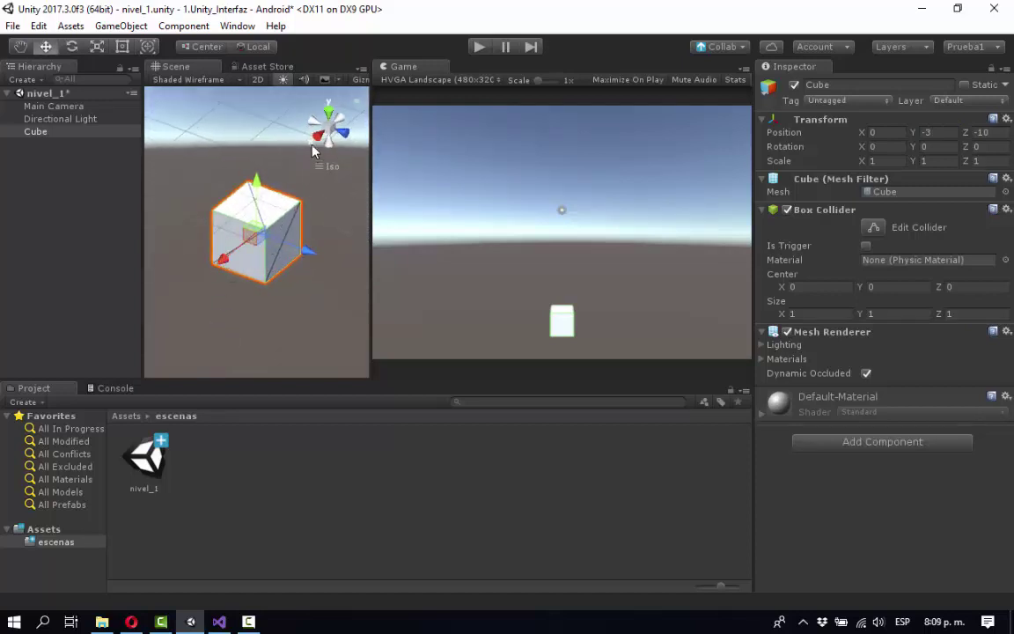
click(881, 163)
text(3)
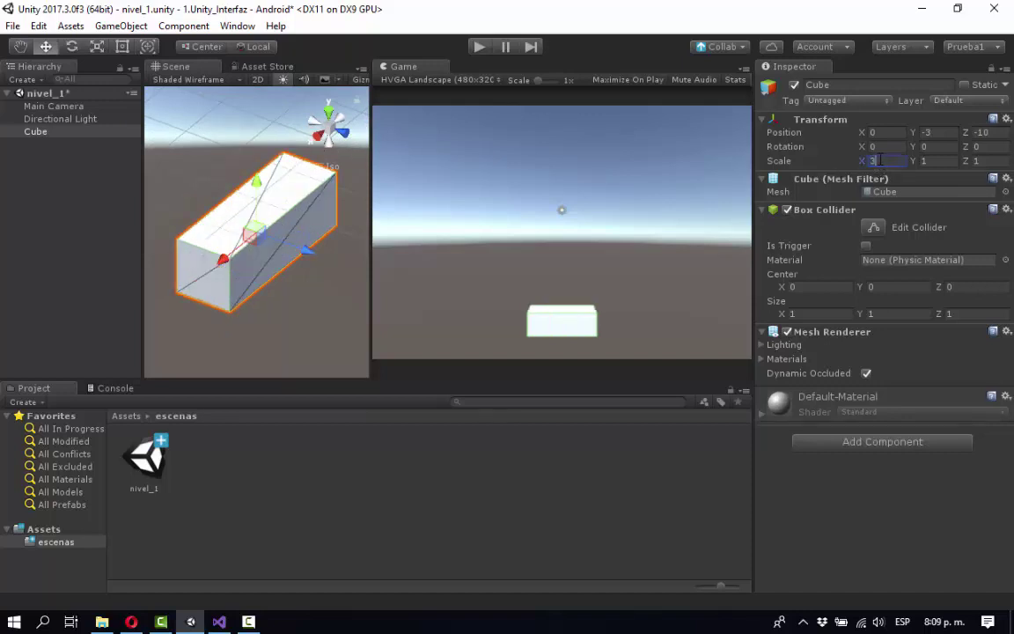
Step: Rename the stretched cube to avion
click(39, 154)
click(35, 131)
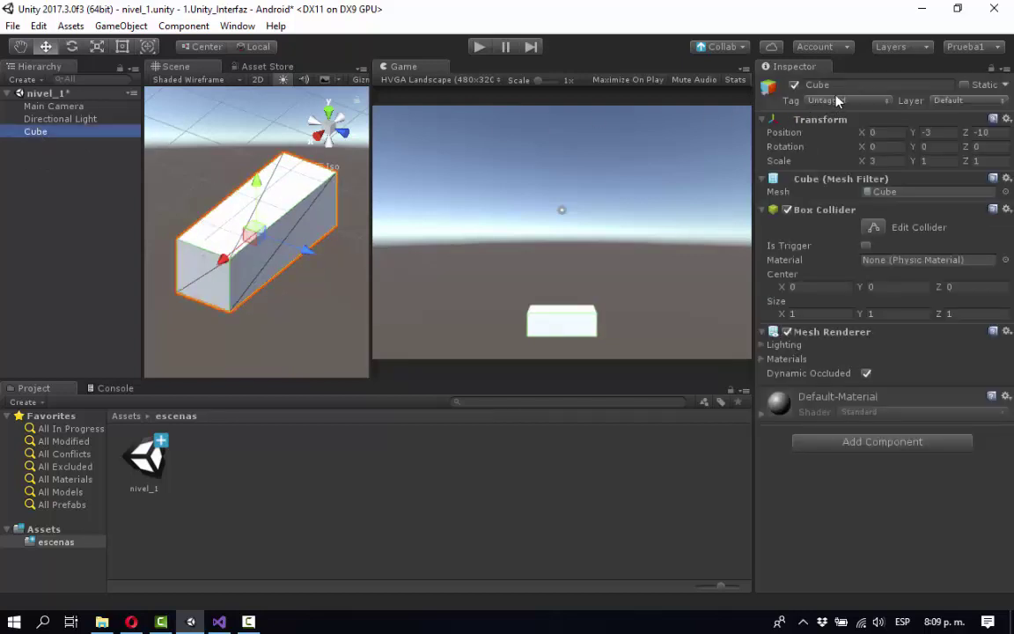
click(833, 85)
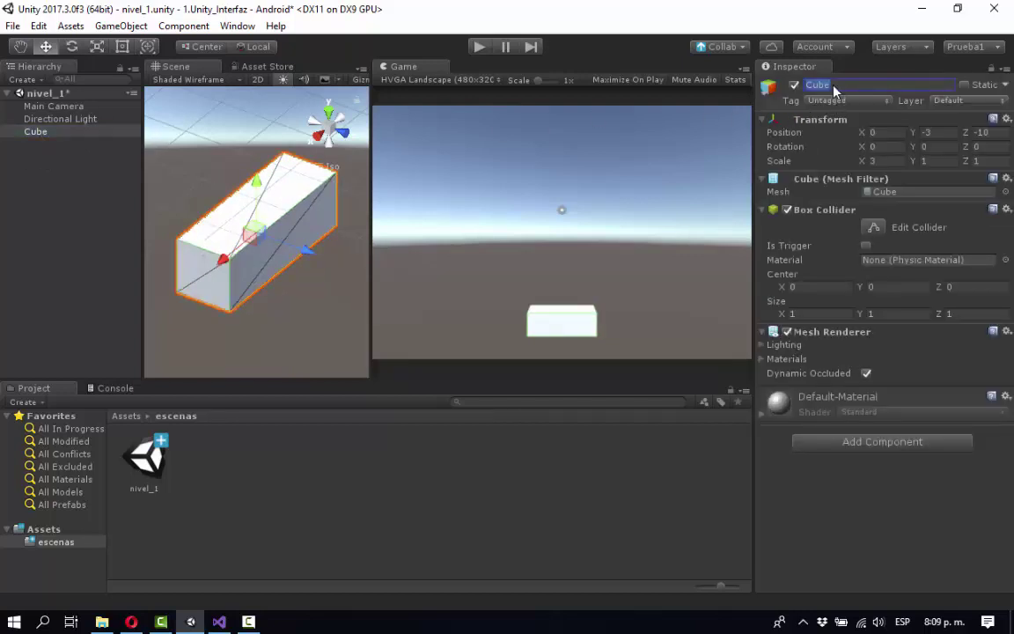
text(avion)
key(Return)
click(75, 179)
Step: Make a duplicate of avion named alas and parent it under avion
click(49, 131)
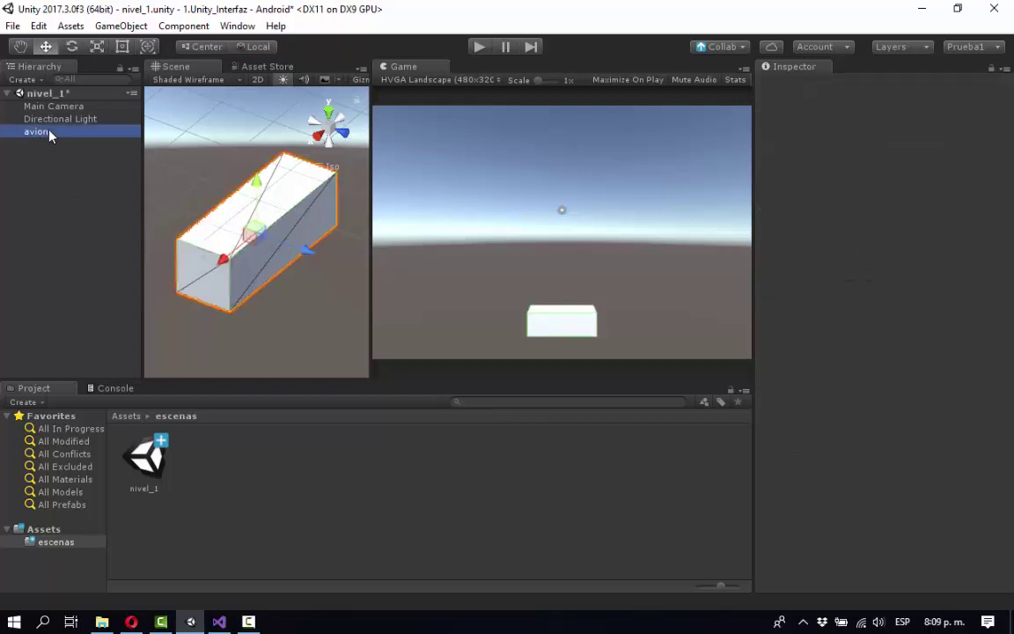
key(ctrl+d)
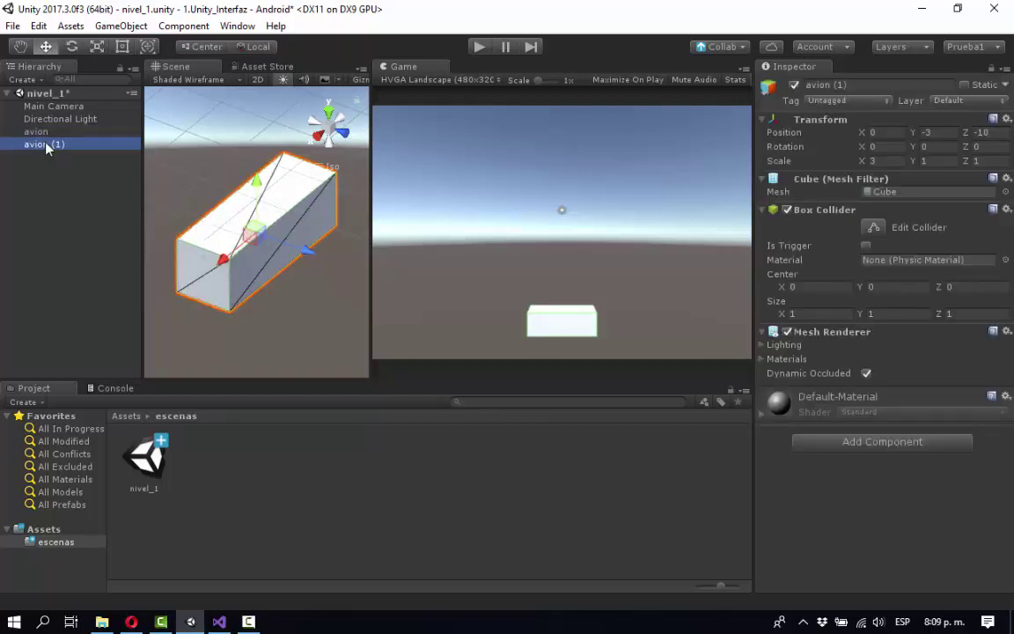
click(877, 84)
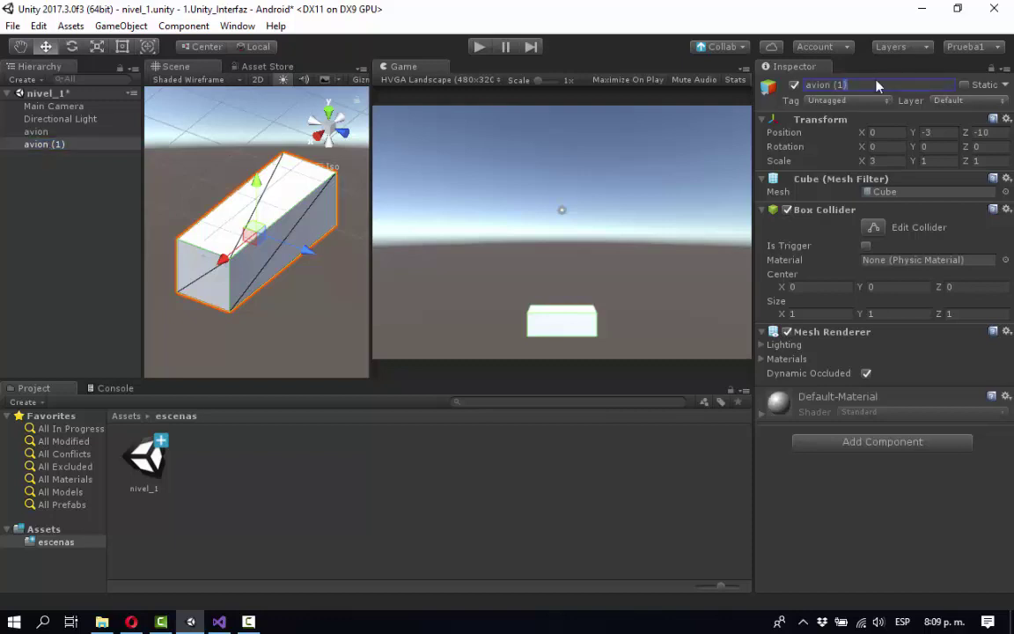
text(alas)
key(Return)
drag(31, 151, 33, 134)
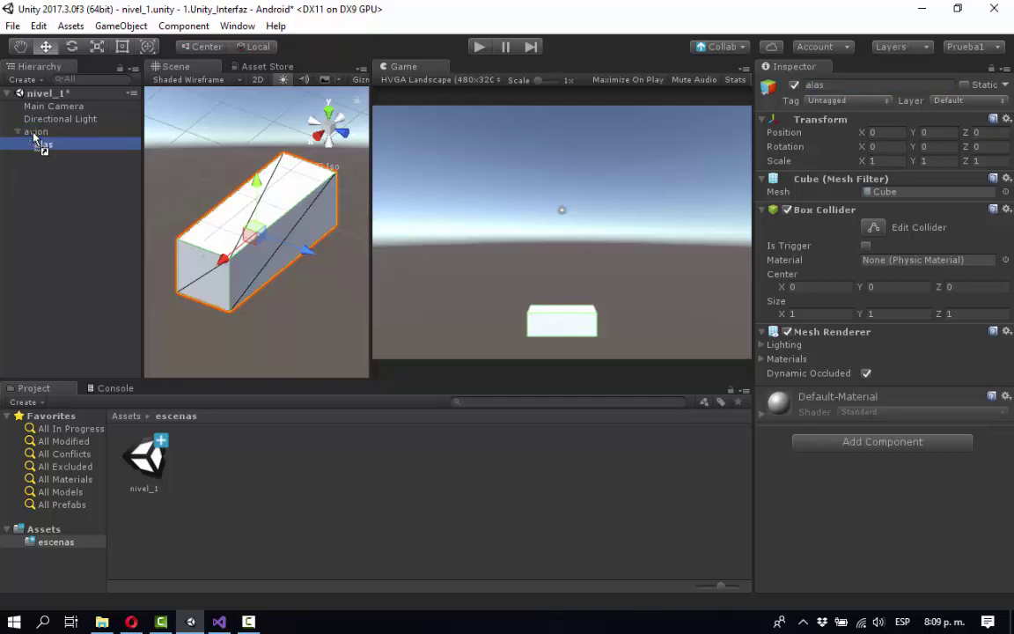
Step: Reshape alas into a long flat wing bar with a scale of X 0.2, Y 0.2 and Z 3
click(884, 163)
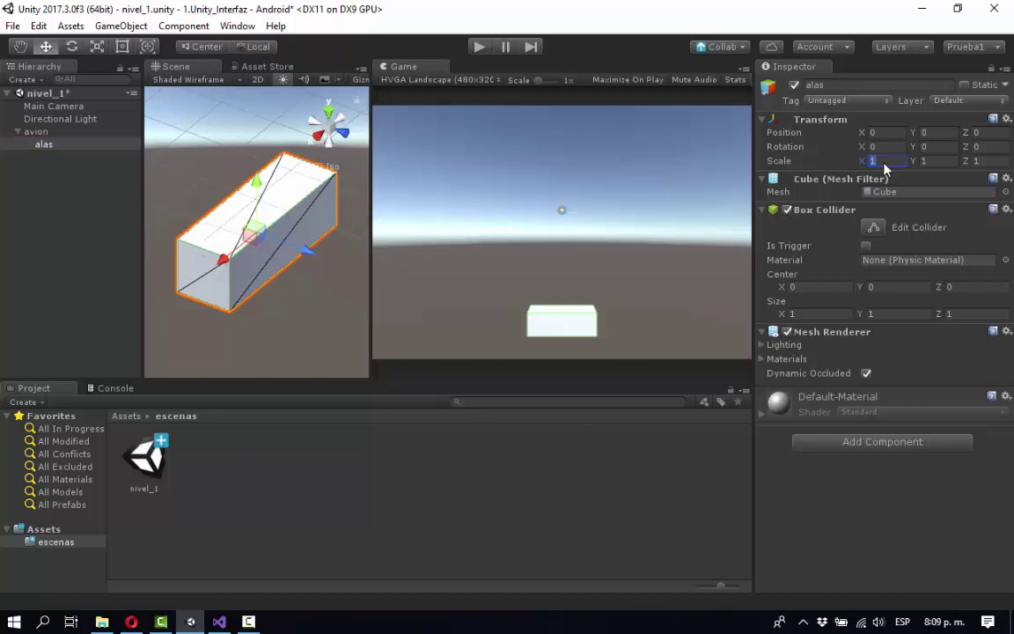
key(BackSpace)
text(0.7)
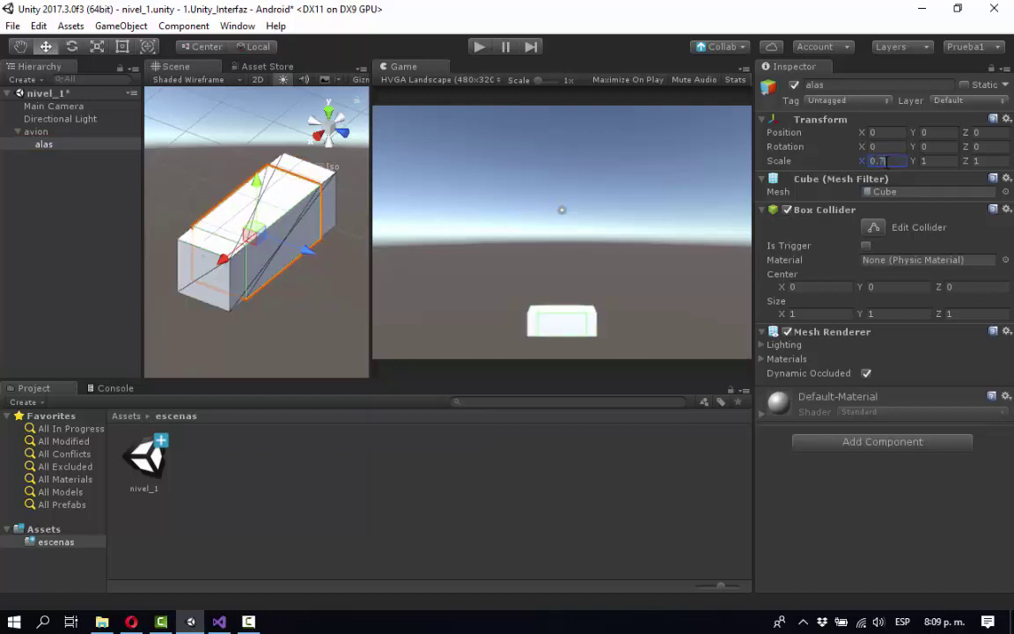
key(BackSpace)
text(5)
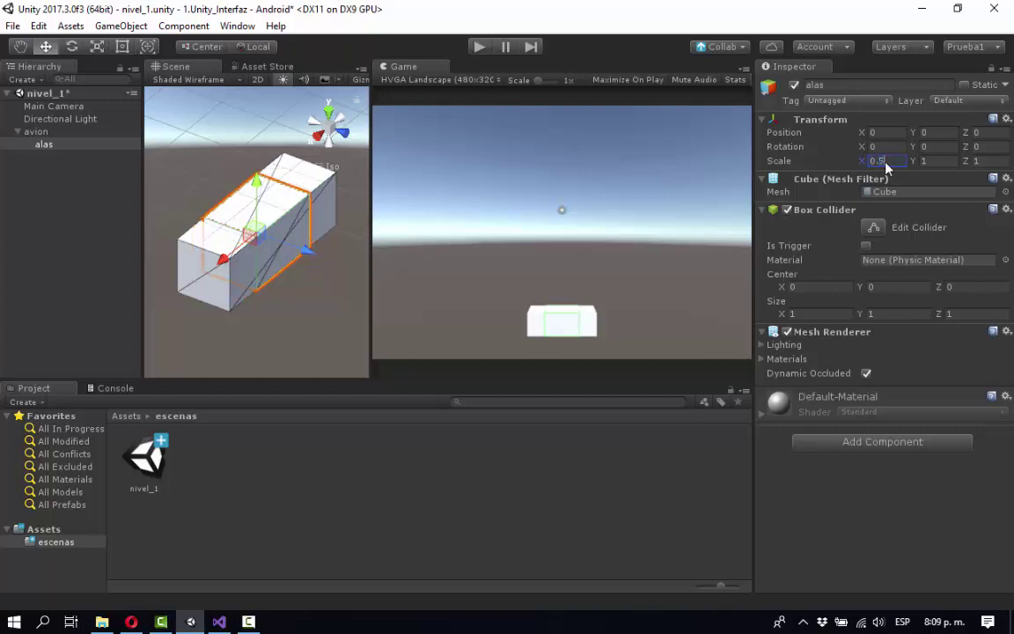
key(BackSpace)
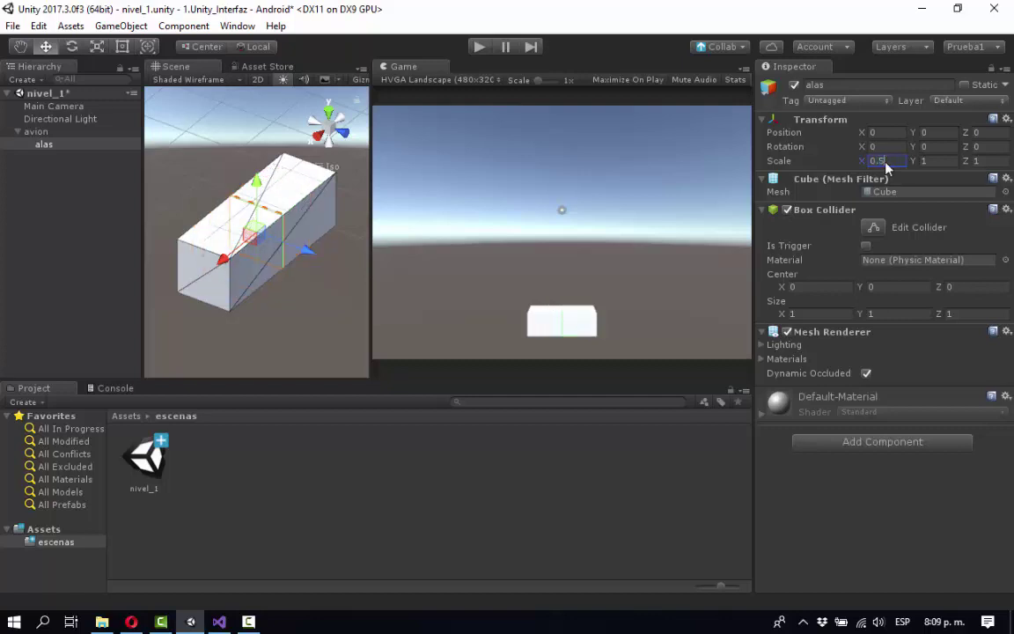
text(3)
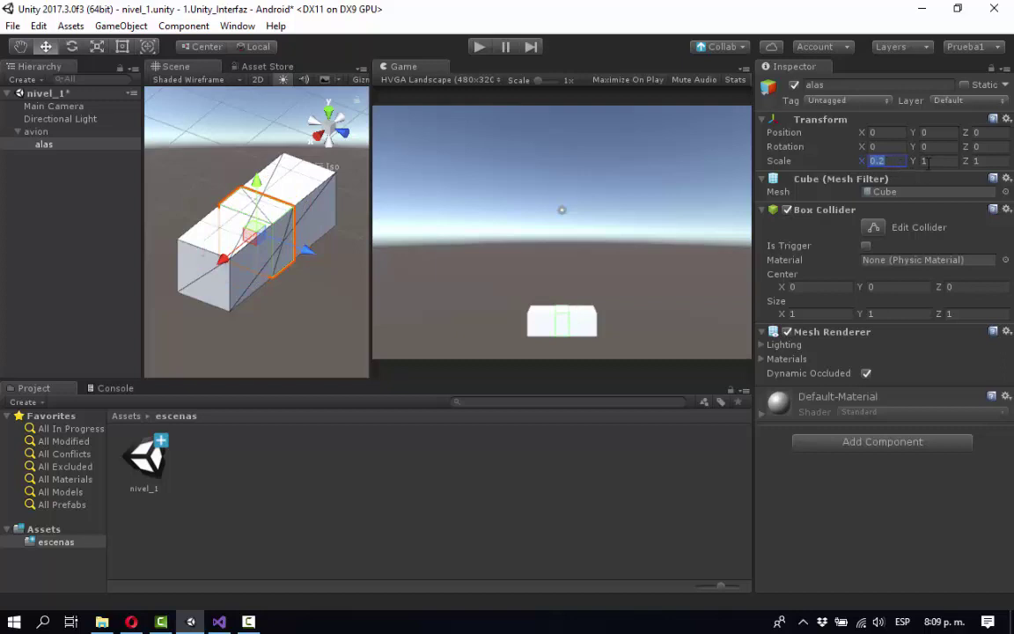
click(933, 164)
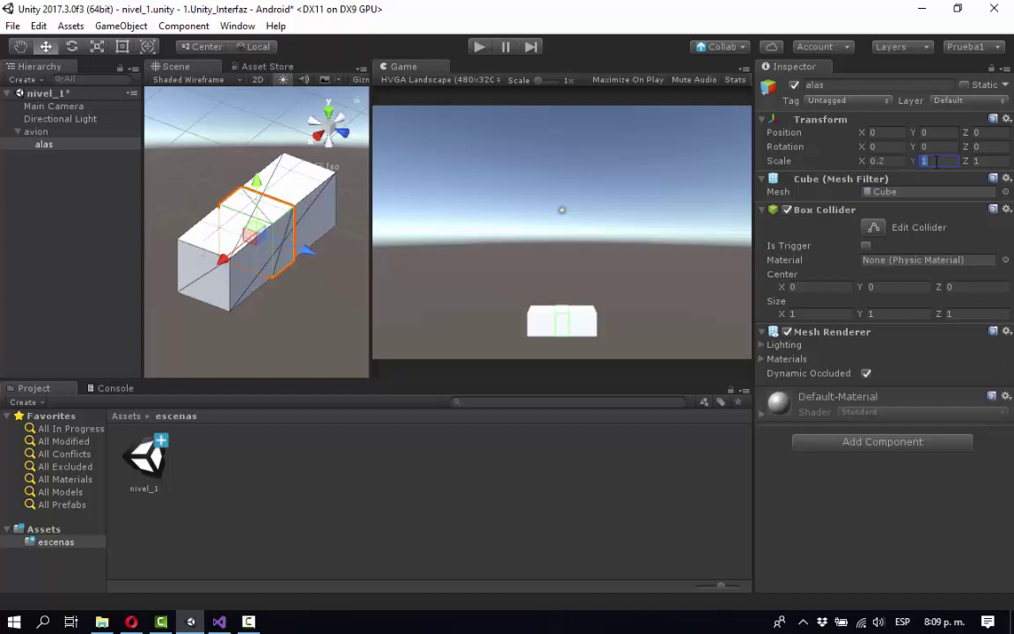
text(0.2)
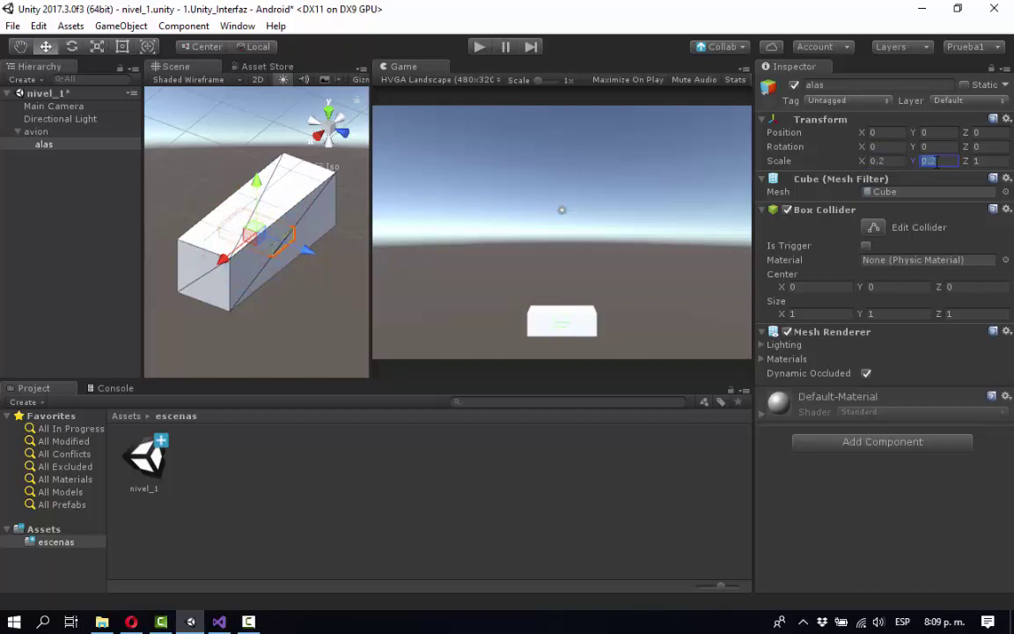
click(979, 162)
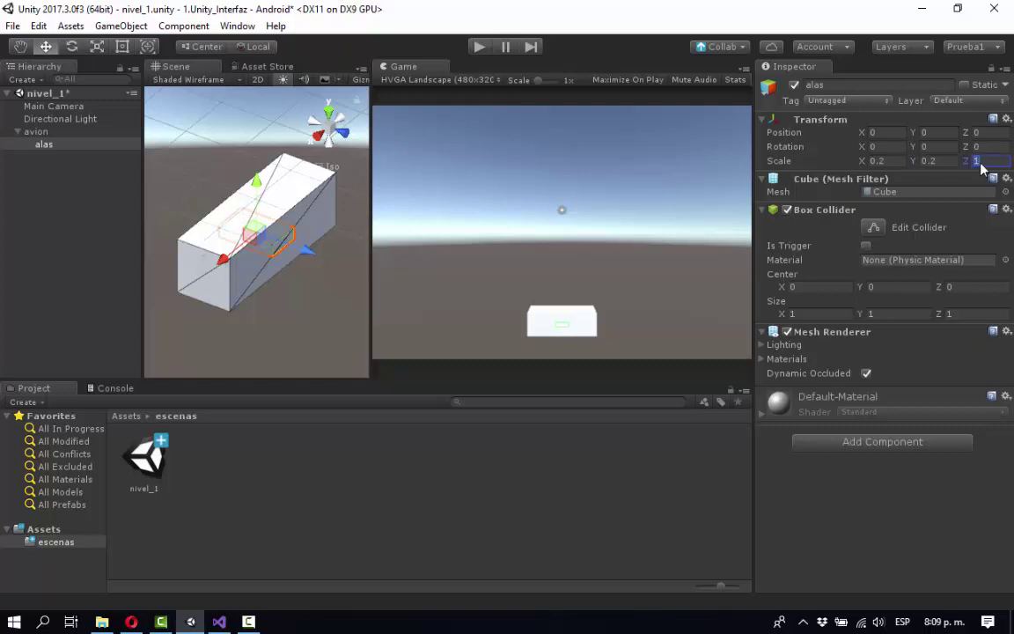
text(2)
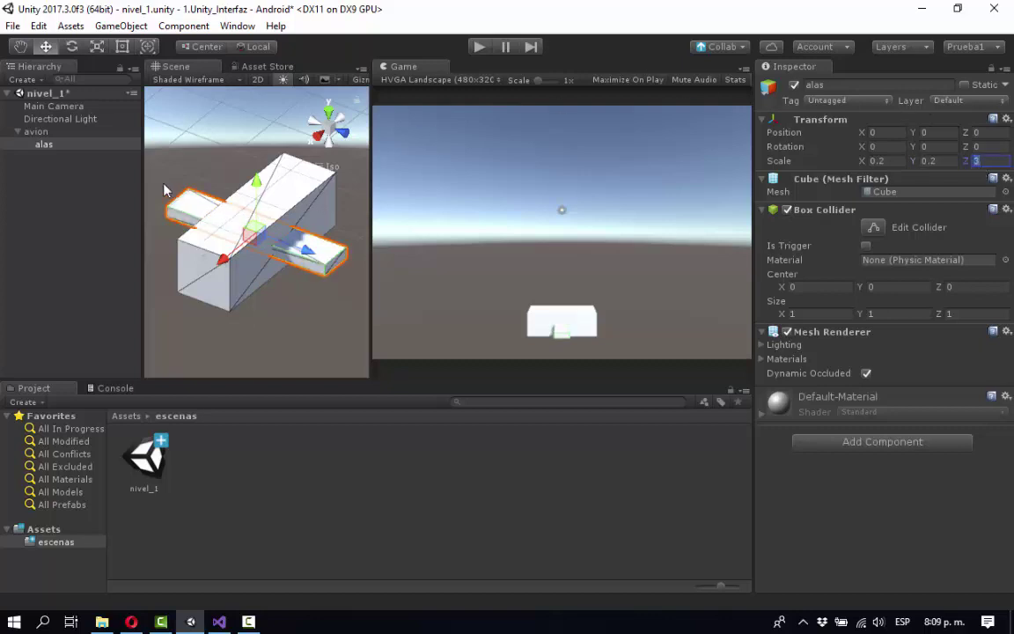
Step: Move alas upward and along the fuselage to about X -0.143, Y 0.26
drag(246, 179, 247, 163)
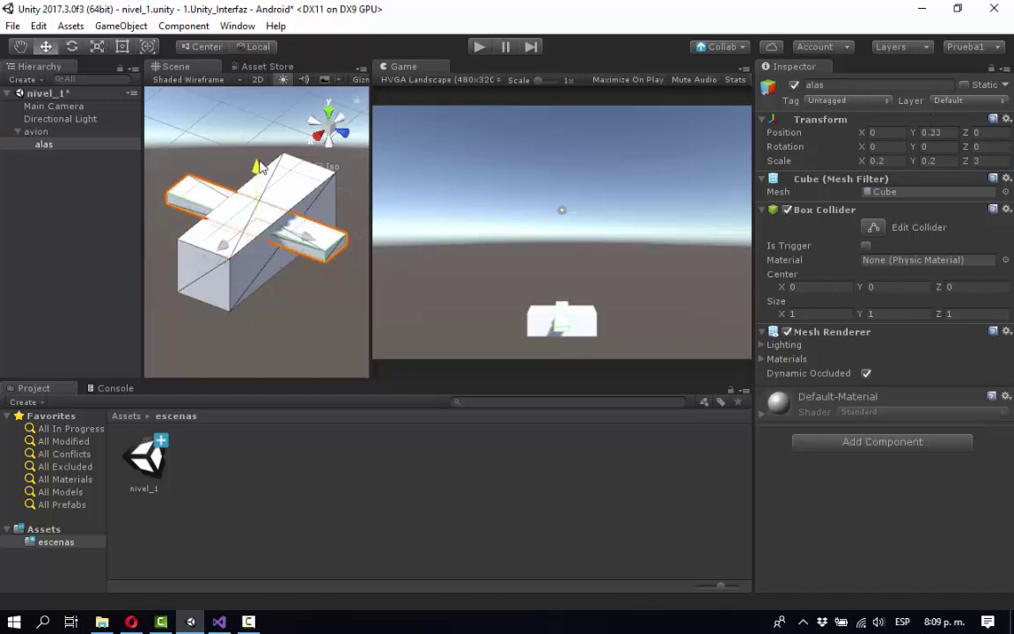
drag(223, 239, 238, 225)
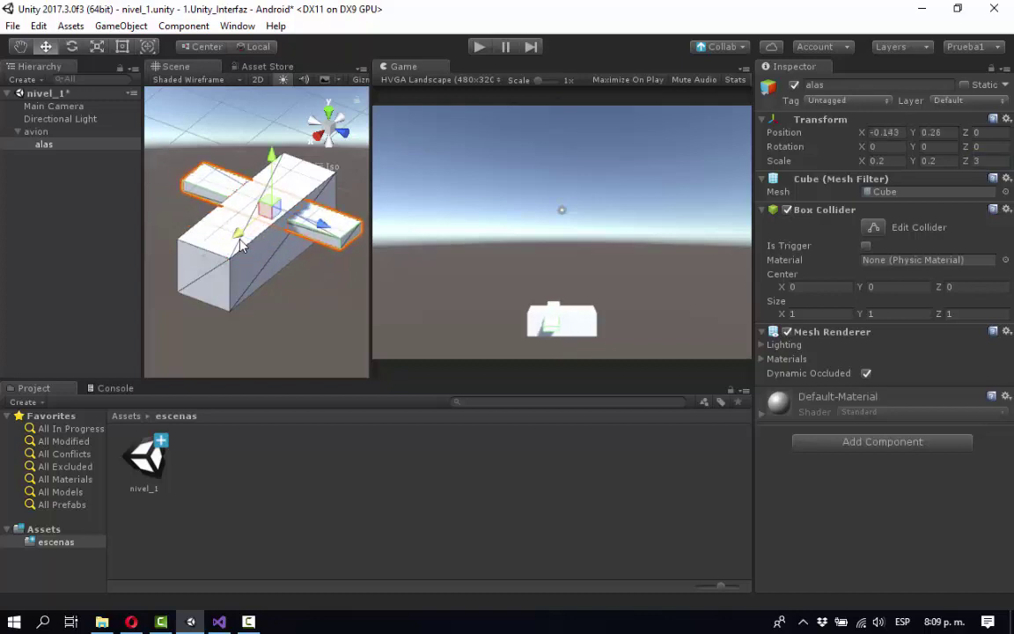
click(204, 246)
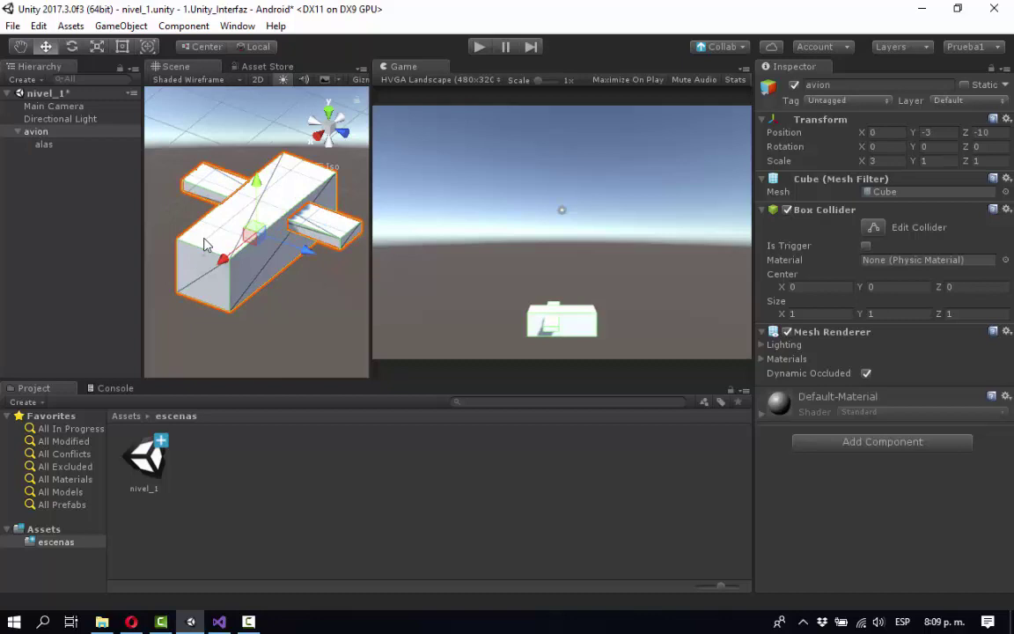
Step: Duplicate the alas wing piece and name the copy cola
click(44, 147)
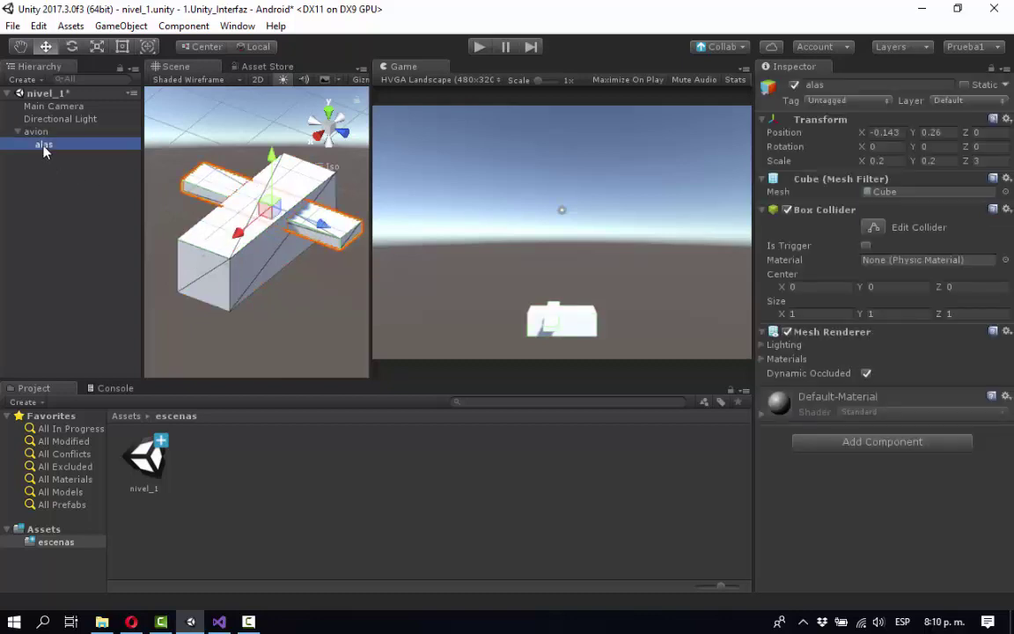
key(ctrl+d)
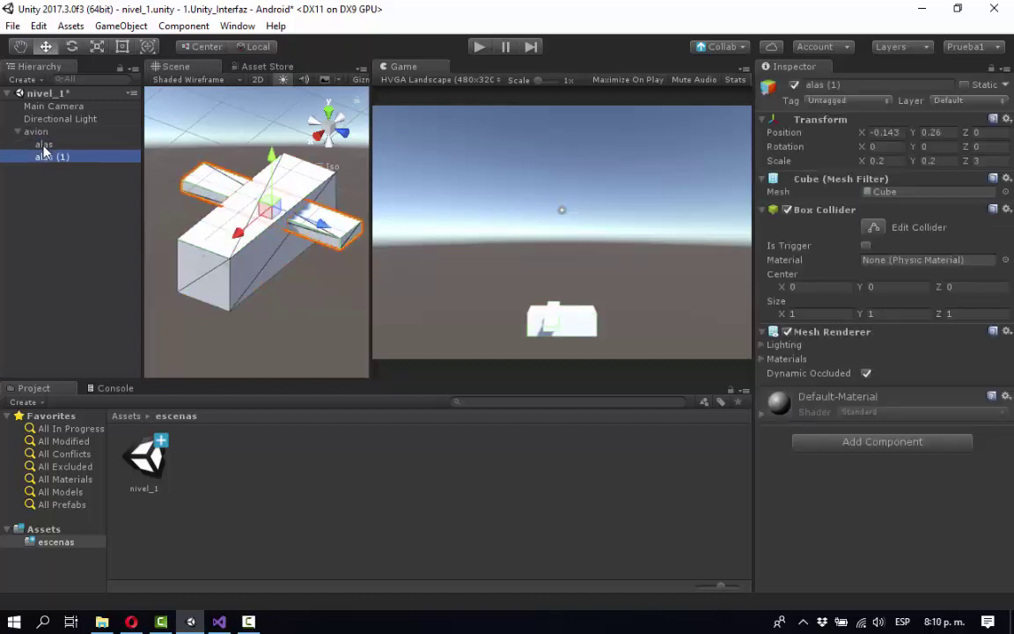
click(842, 85)
text(col)
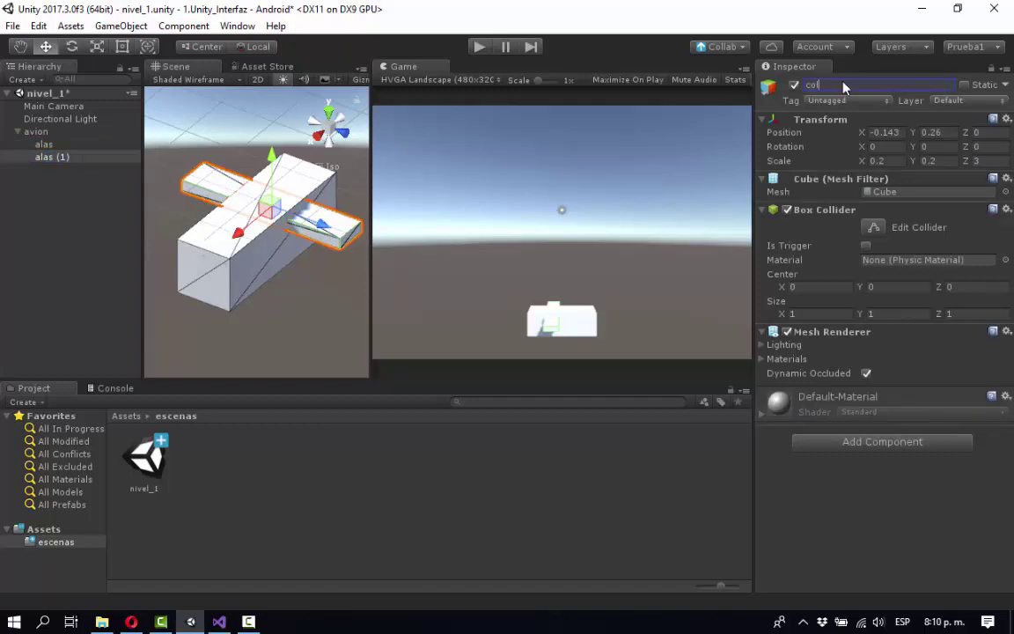
text(a)
key(Return)
Step: Shift cola along the fuselage to about X 0.294 and make it an upright fin with scale Y 2 and Z 0.2
drag(233, 248, 186, 271)
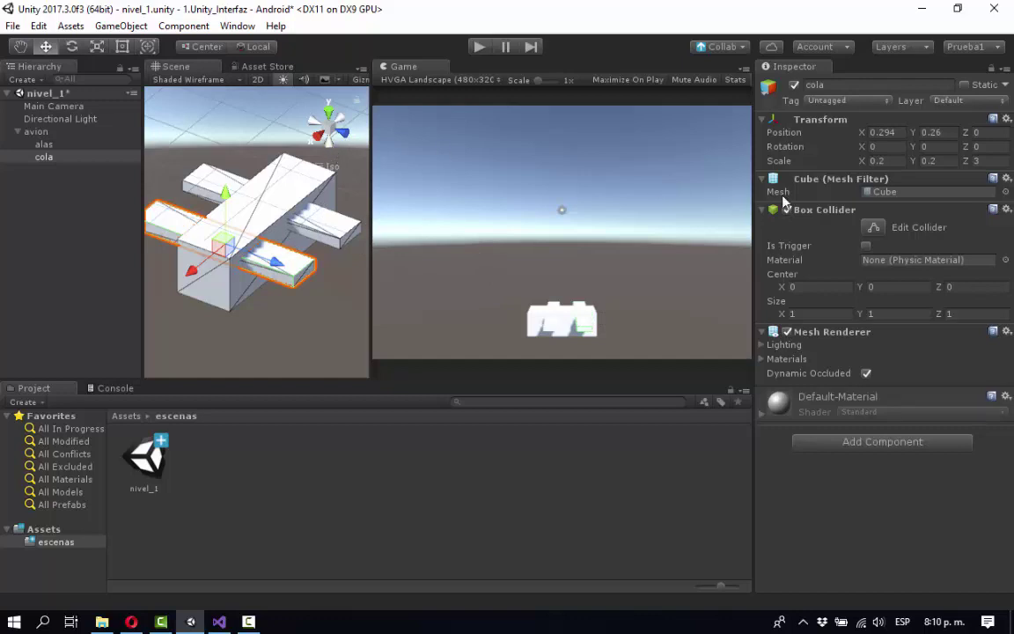
click(977, 161)
text(0)
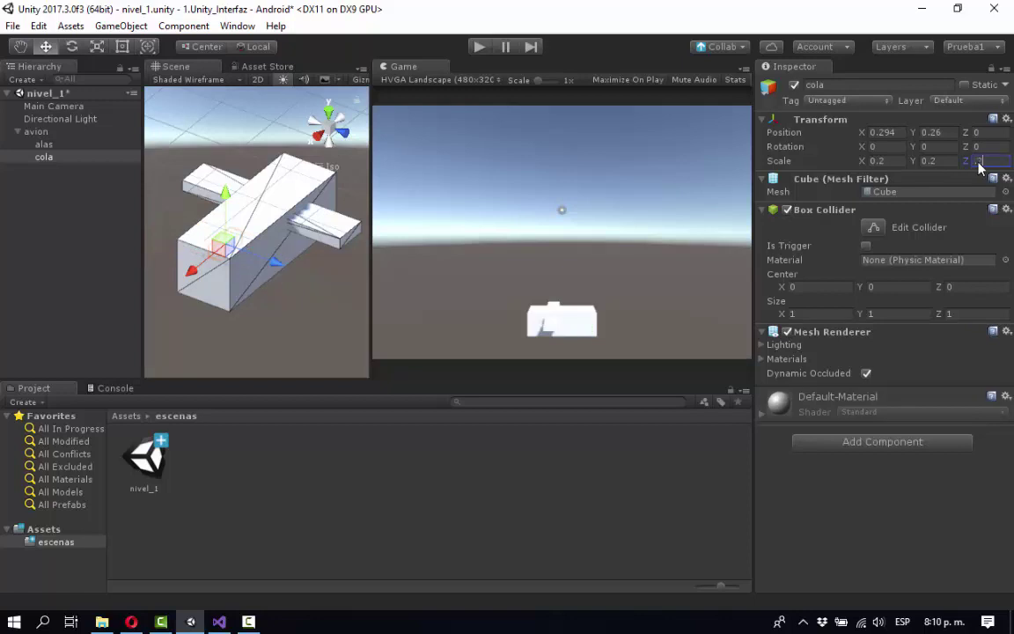
text(.2)
click(949, 162)
text(2)
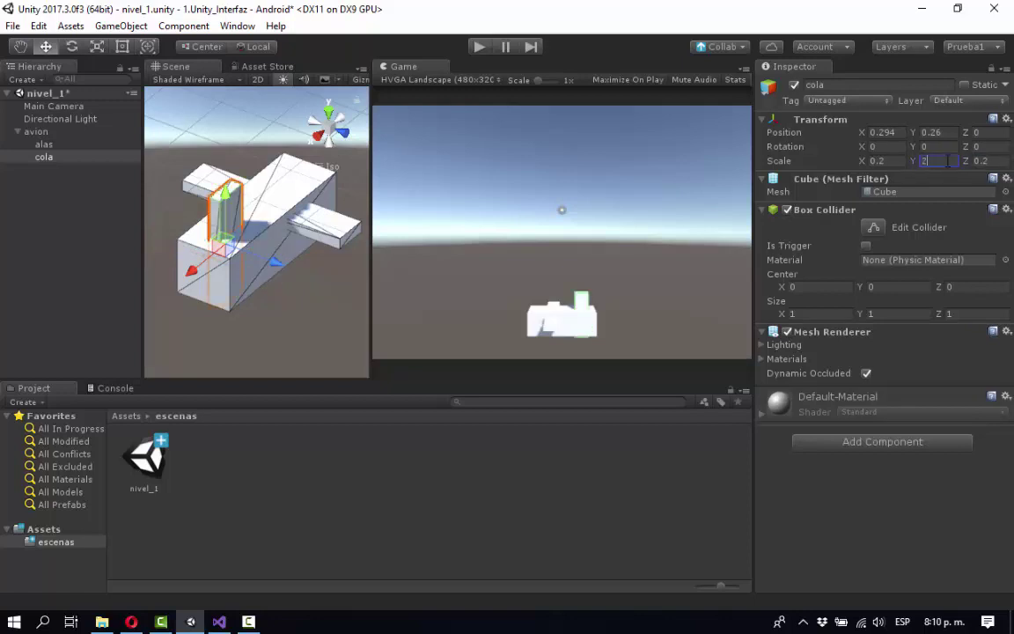
Step: Raise the cola fin above the fuselage and nudge it farther toward the tail end
drag(225, 201, 225, 179)
drag(193, 254, 187, 256)
click(67, 173)
Step: Try moving the whole avion upward together with its child parts, and undo the move
click(32, 132)
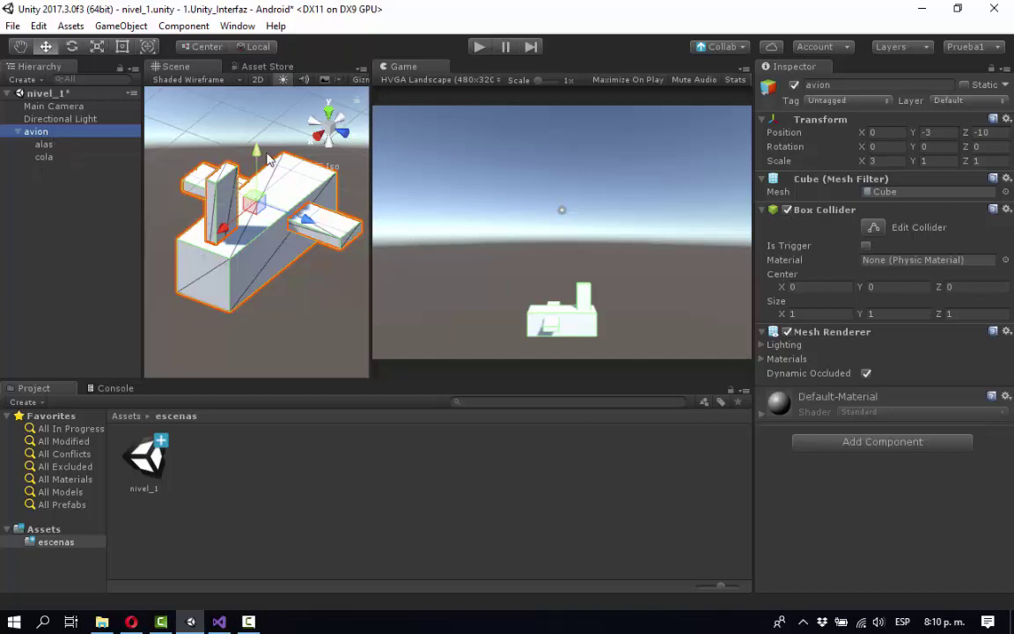
mouse_move(257, 152)
mouse_down()
mouse_move(255, 132)
mouse_move(245, 175)
mouse_move(257, 136)
mouse_up()
key(ctrl+z)
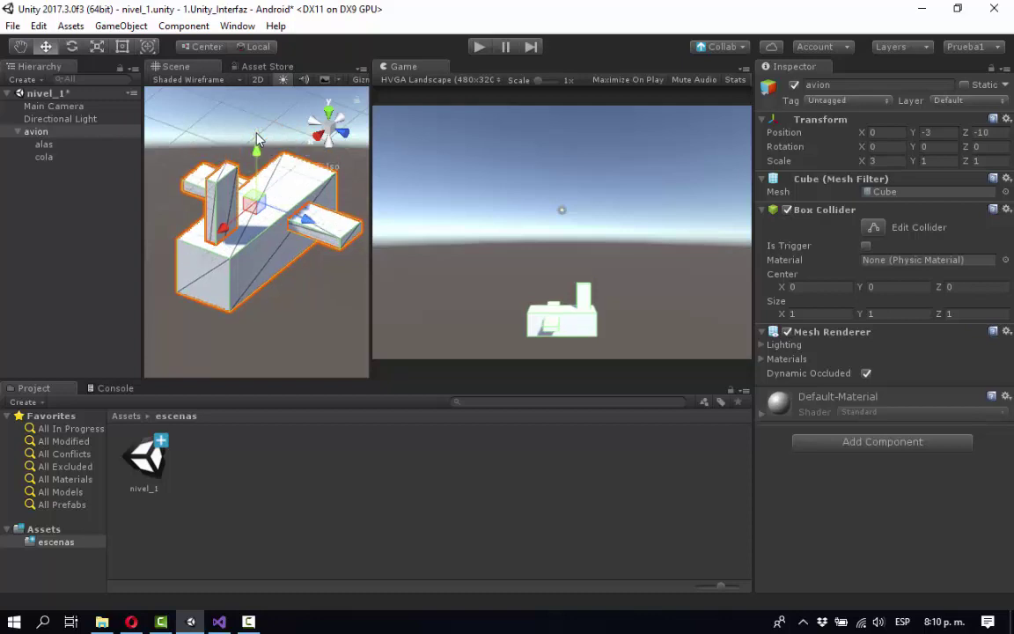
key(ctrl+z)
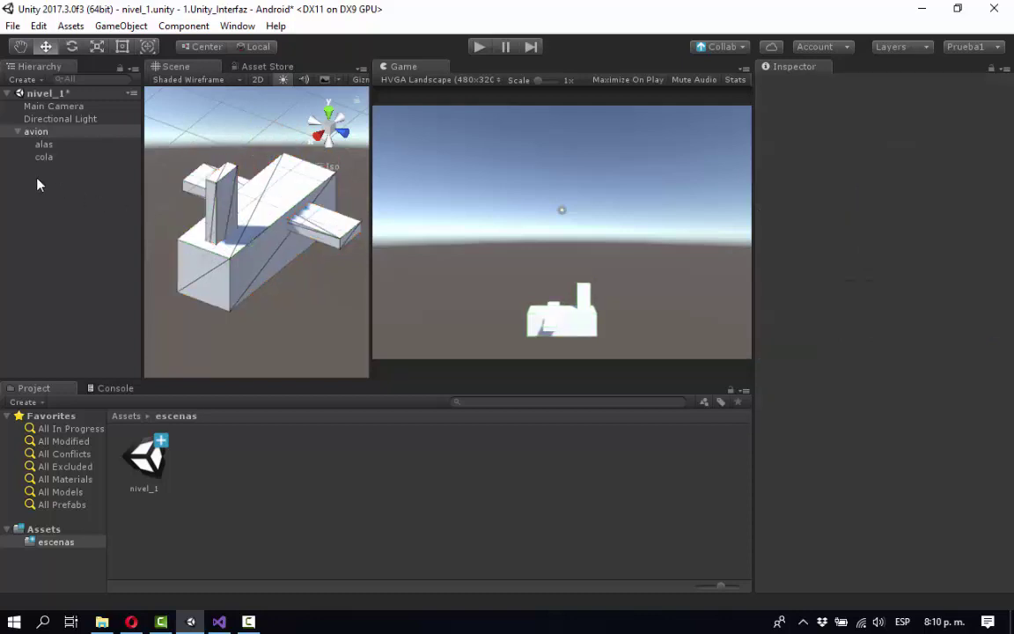
Step: Take alas and cola out of the avion parent, and undo the unparenting
click(35, 133)
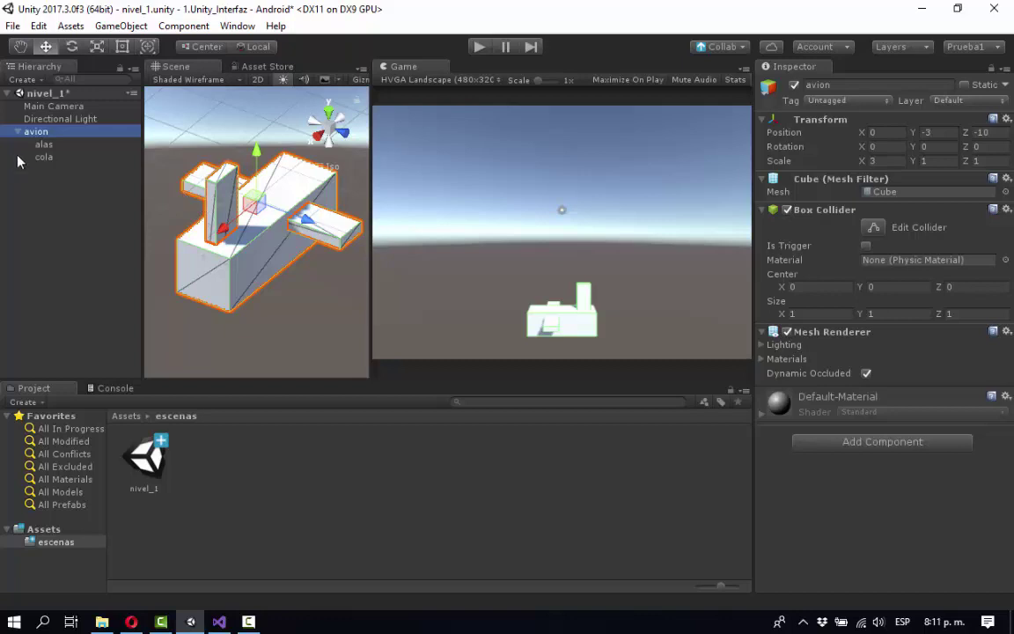
click(43, 145)
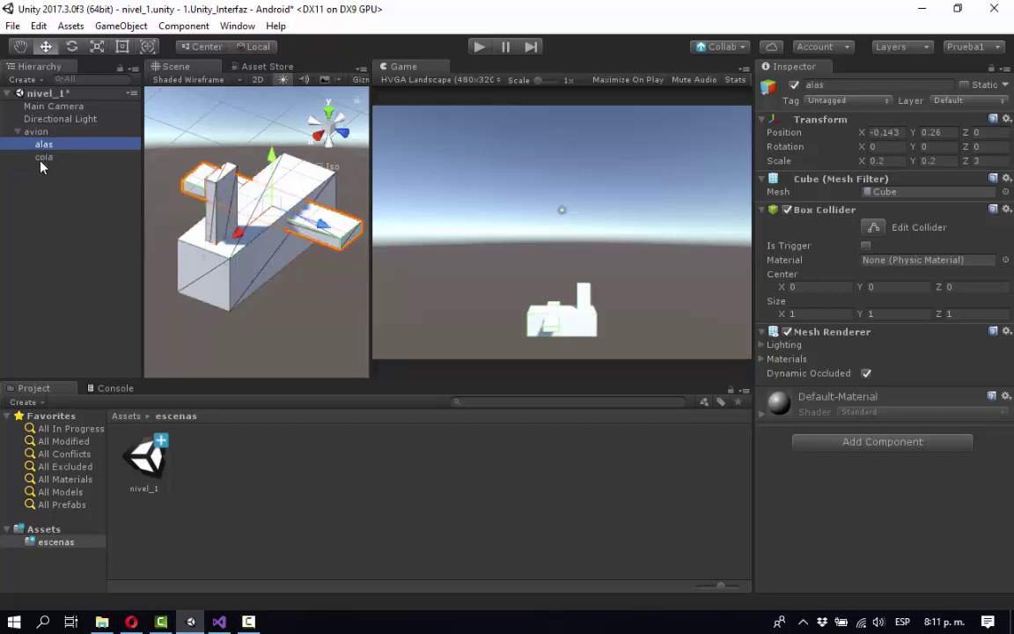
ctrl+click(43, 155)
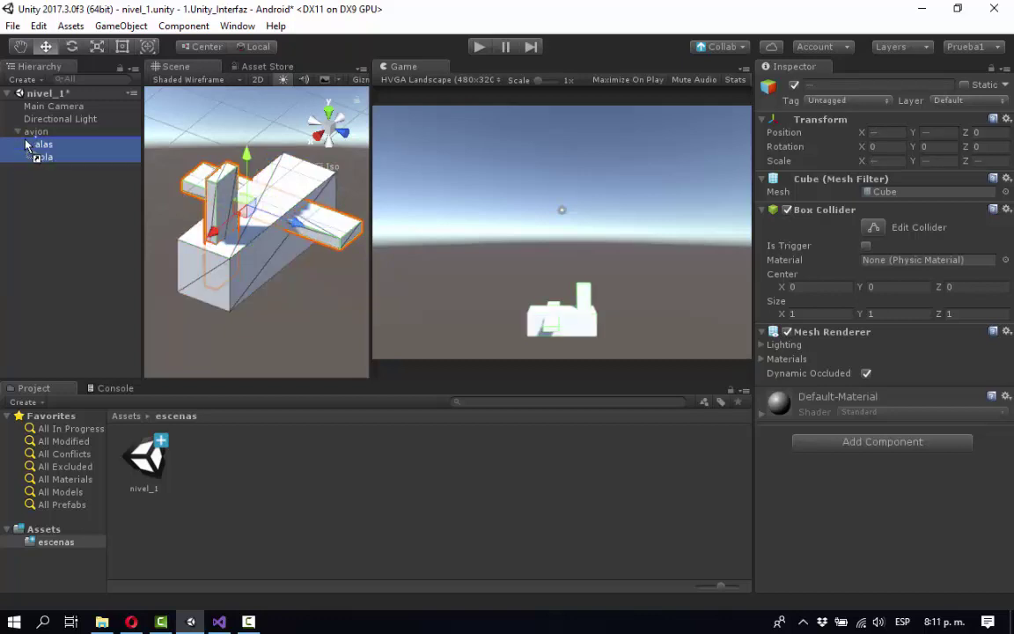
drag(42, 151, 35, 186)
click(35, 211)
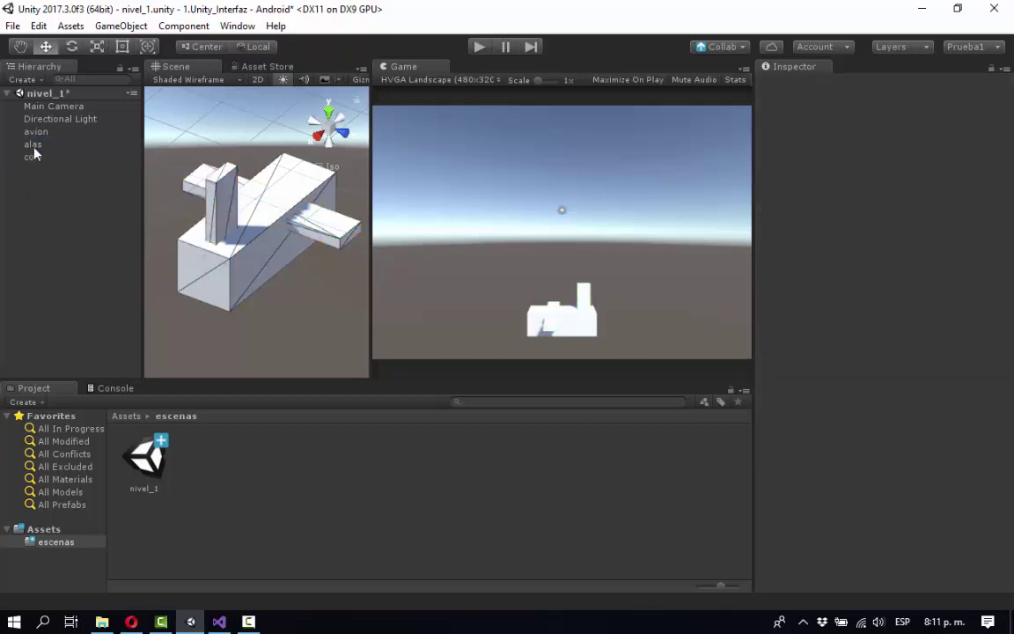
click(32, 144)
click(34, 155)
key(ctrl+z)
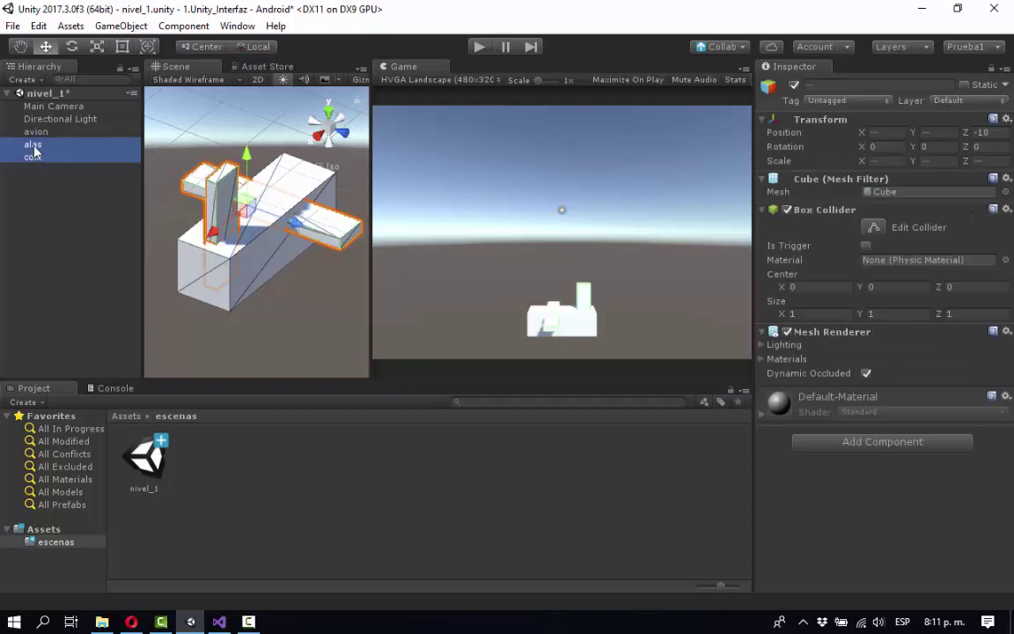
Step: Move alas and cola out of avion to the scene's root level and select avion alone
click(37, 143)
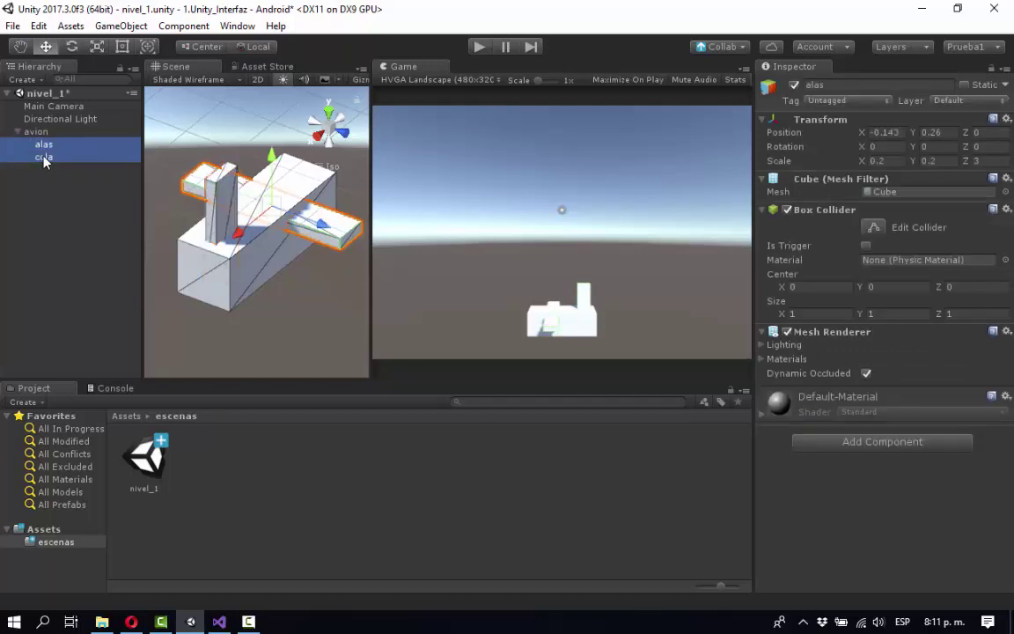
ctrl+click(43, 155)
drag(40, 144, 37, 234)
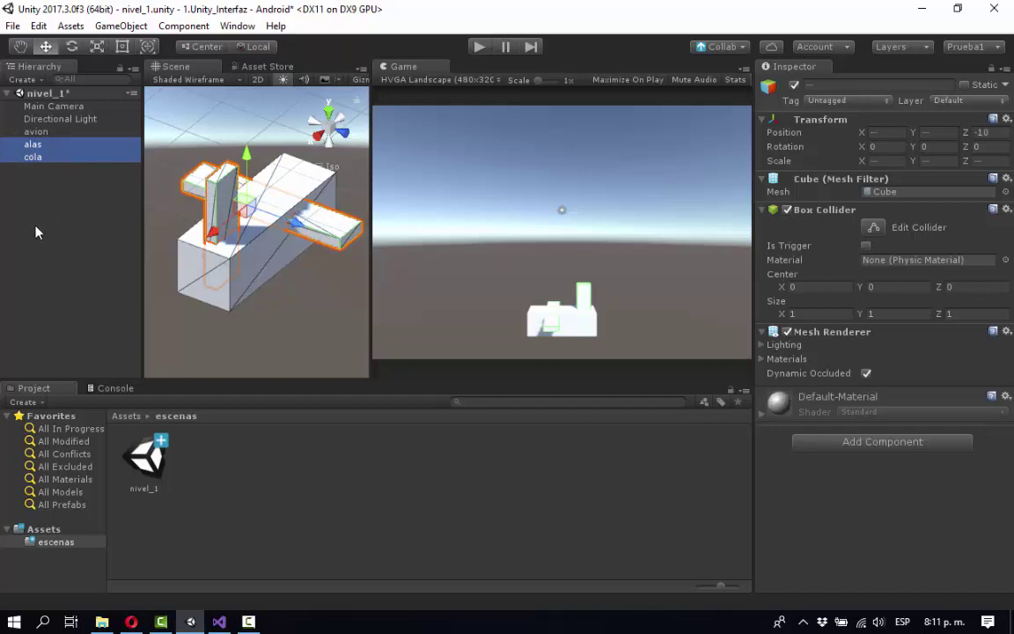
click(36, 232)
click(37, 131)
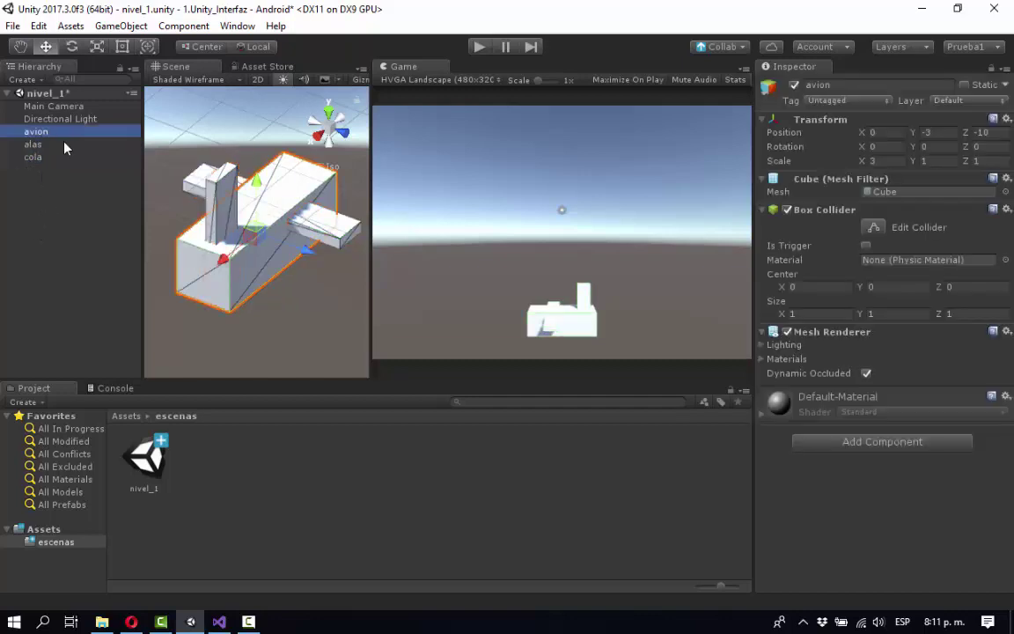
Step: Create an empty game object at the root level of the nivel_1 scene
scroll(297, 213, down, 1)
scroll(296, 214, down, 2)
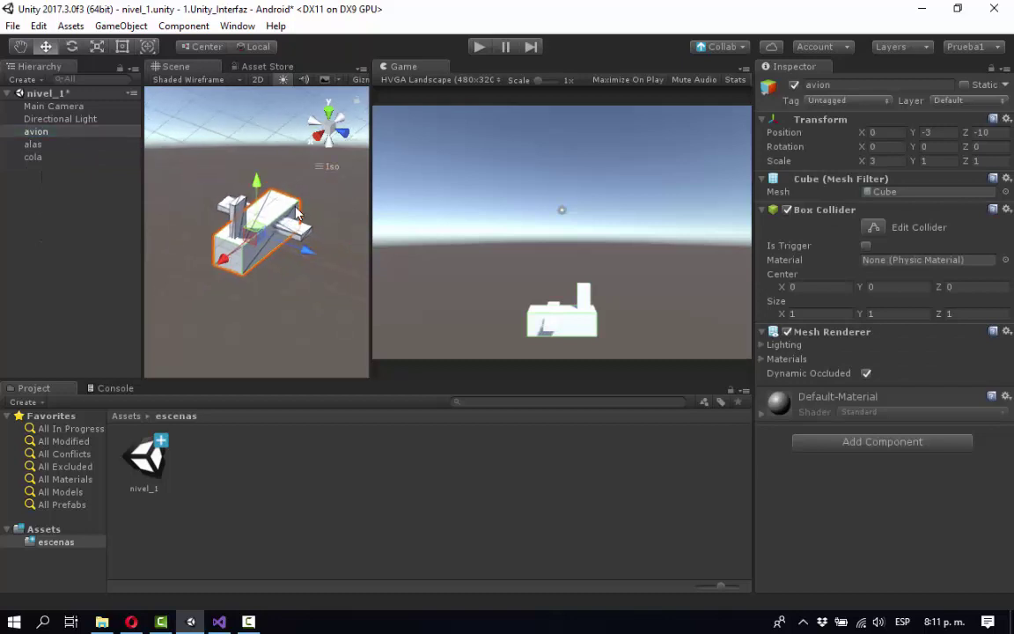
click(110, 27)
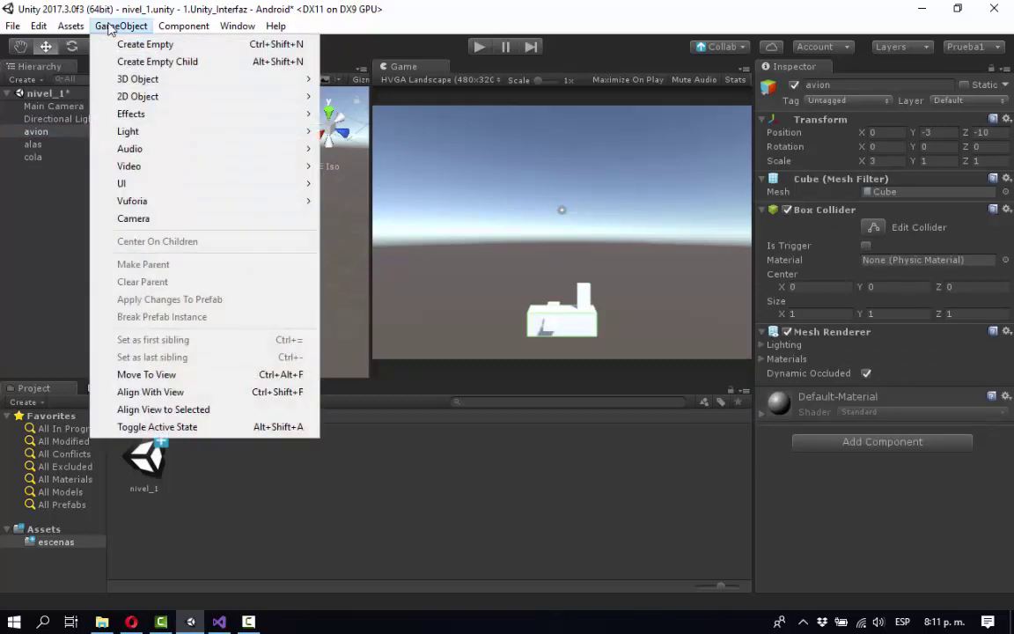
mouse_move(67, 25)
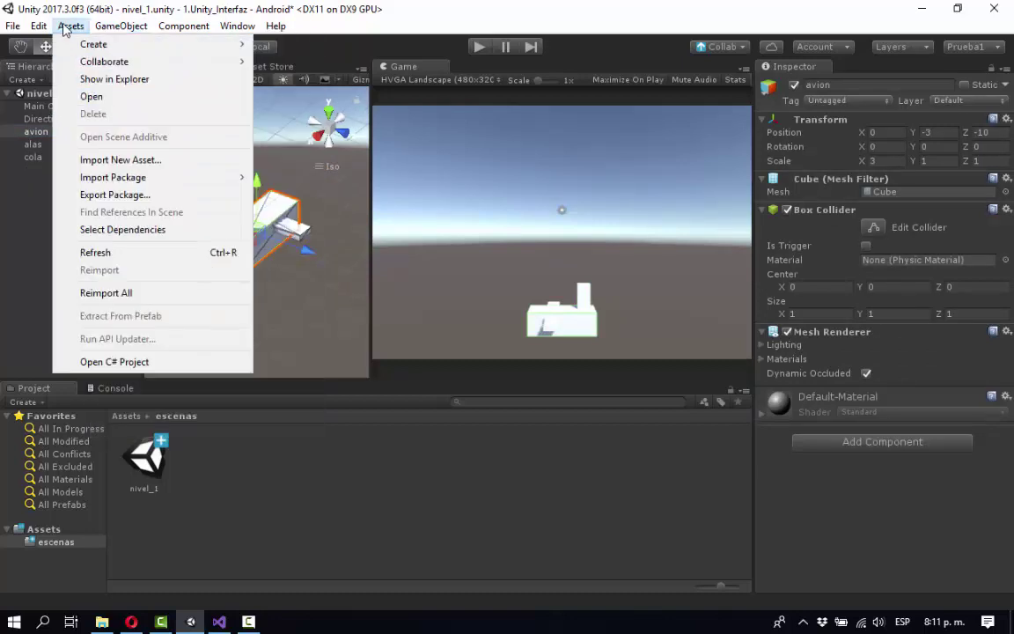
mouse_move(87, 43)
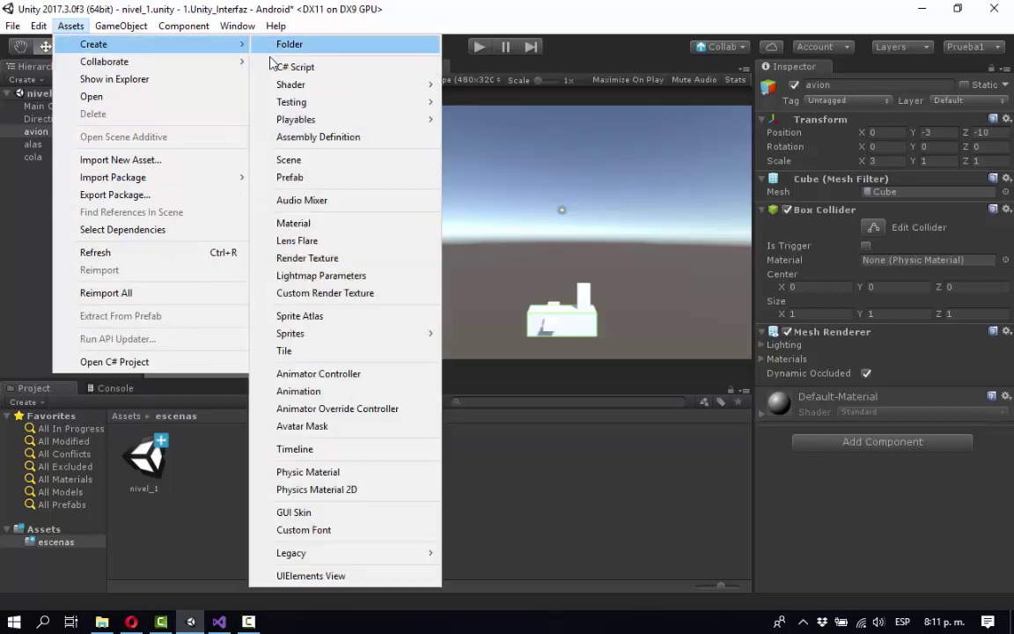
mouse_move(308, 104)
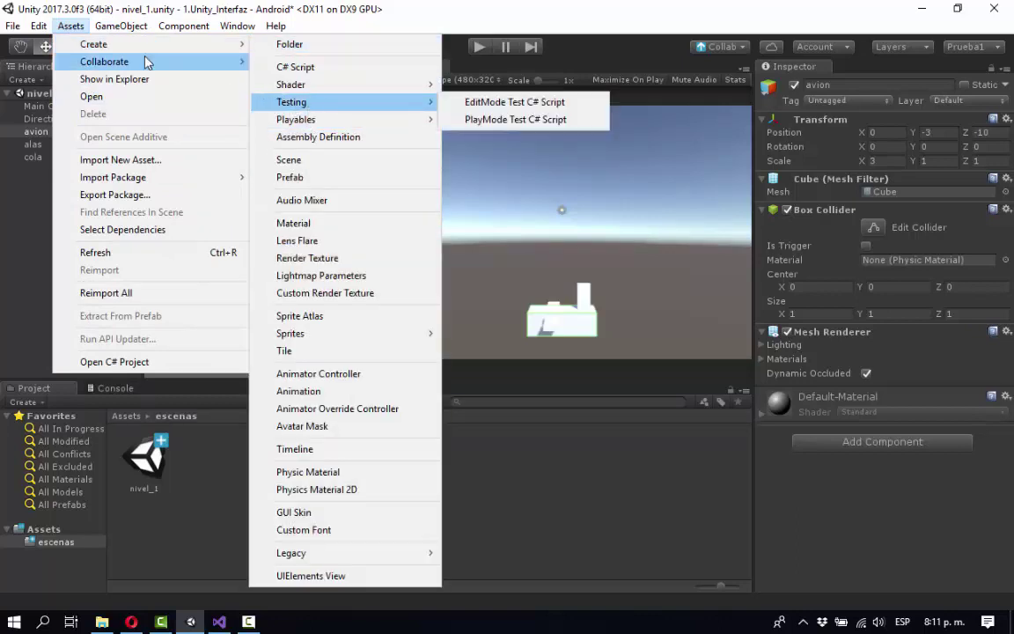
mouse_move(110, 26)
mouse_move(152, 82)
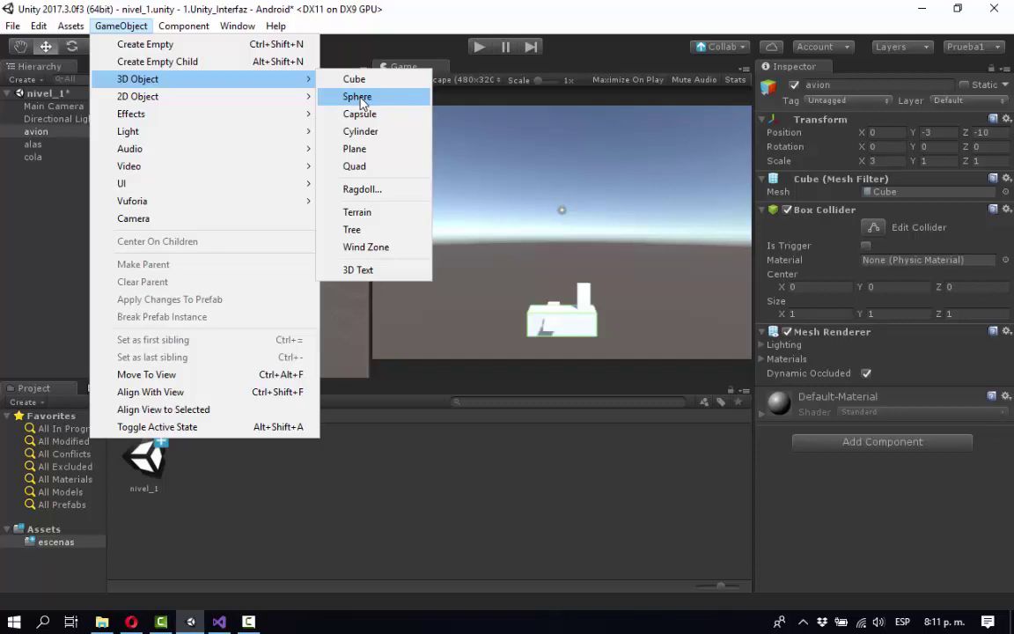
click(209, 46)
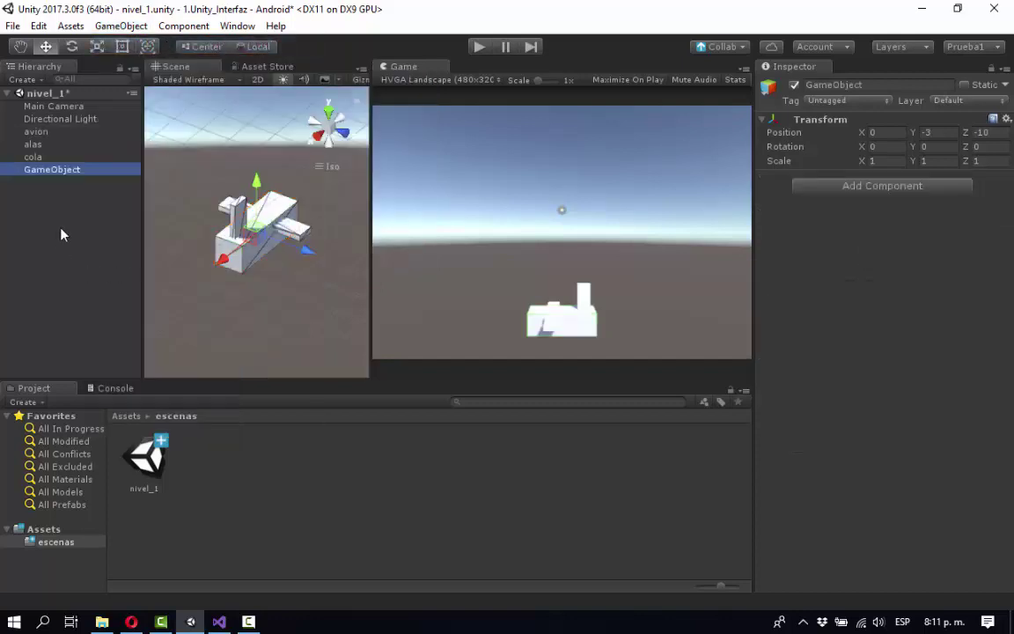
Step: Rename the new empty game object as AvionPrefab
click(887, 85)
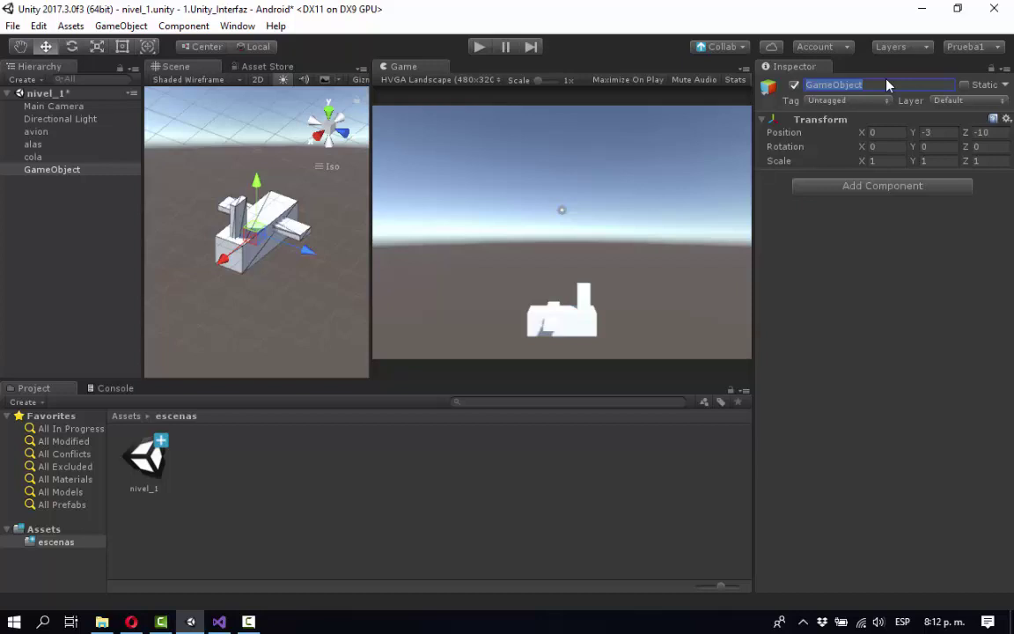
text(Avion)
text(refab)
key(Return)
Step: Try moving the empty AvionPrefab object along X while the airplane parts are still separate, and undo the move
click(33, 156)
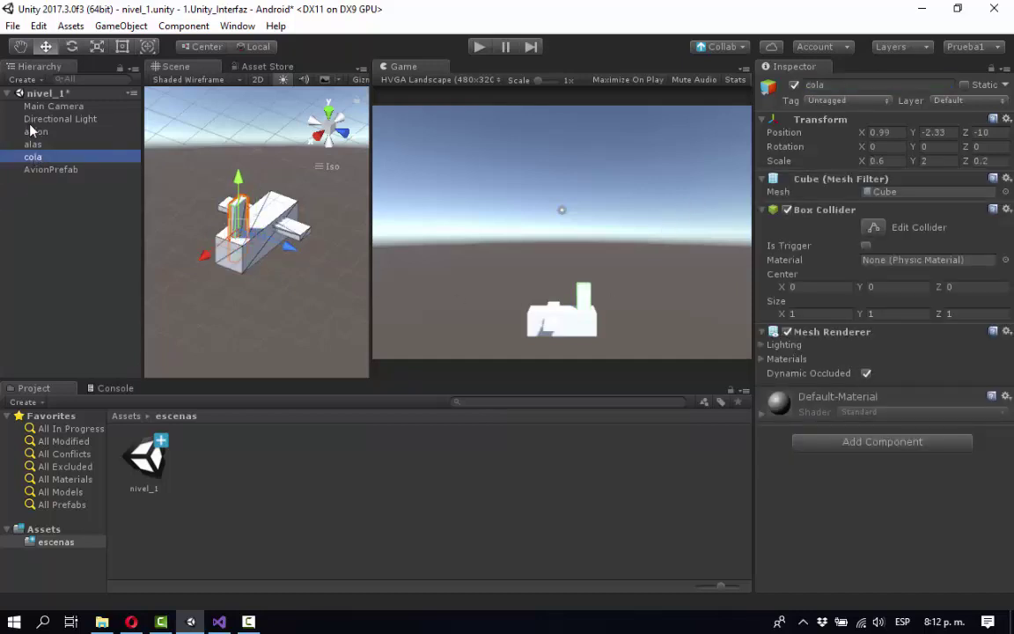
click(33, 132)
shift+click(39, 156)
click(79, 169)
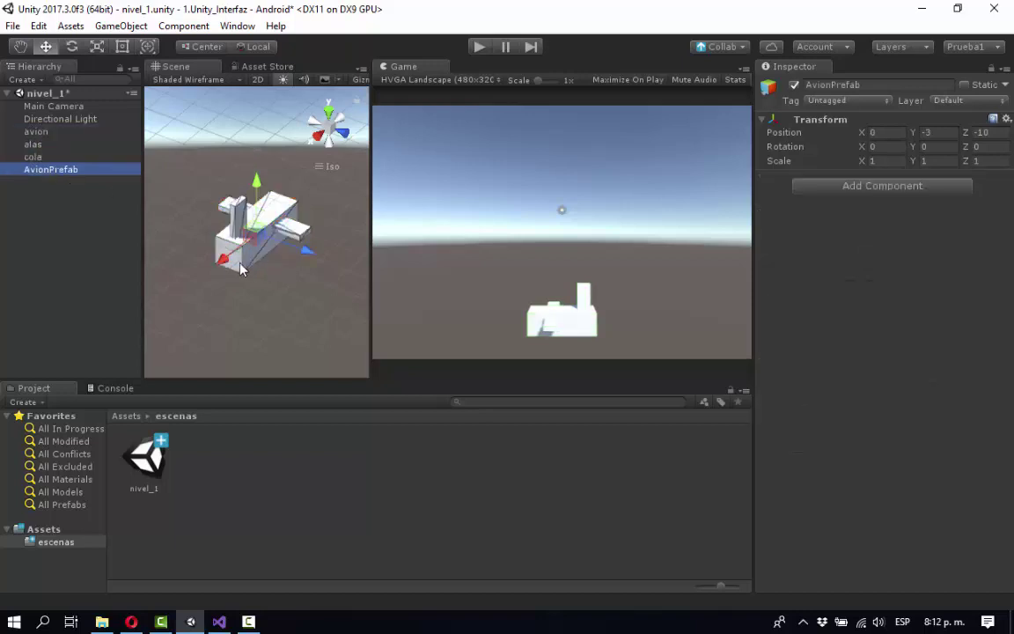
drag(241, 264, 172, 300)
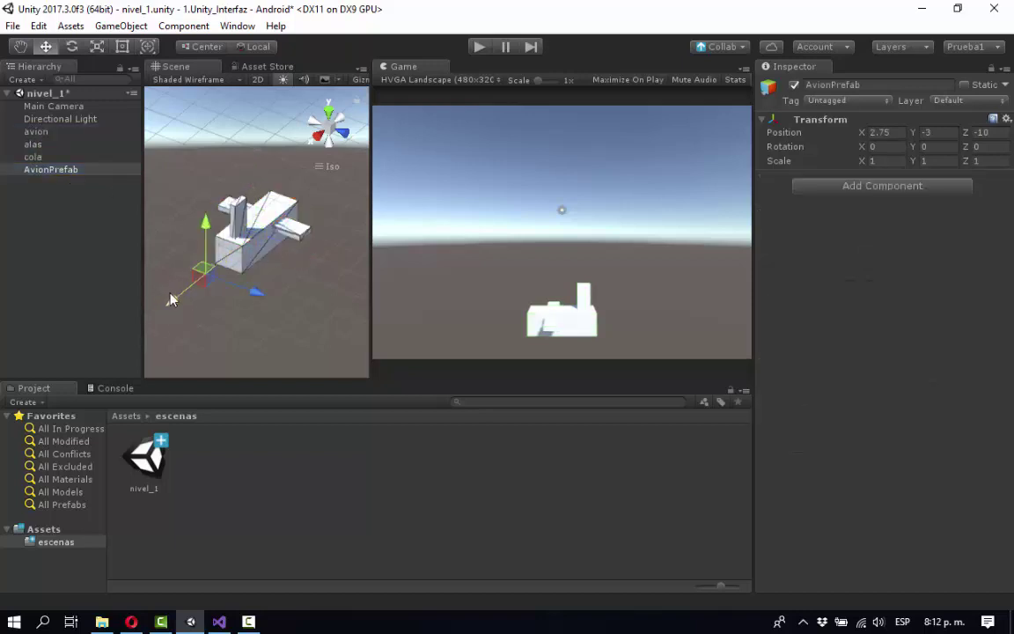
key(ctrl+z)
Step: Make avion, alas and cola children of AvionPrefab and select the parent
click(39, 157)
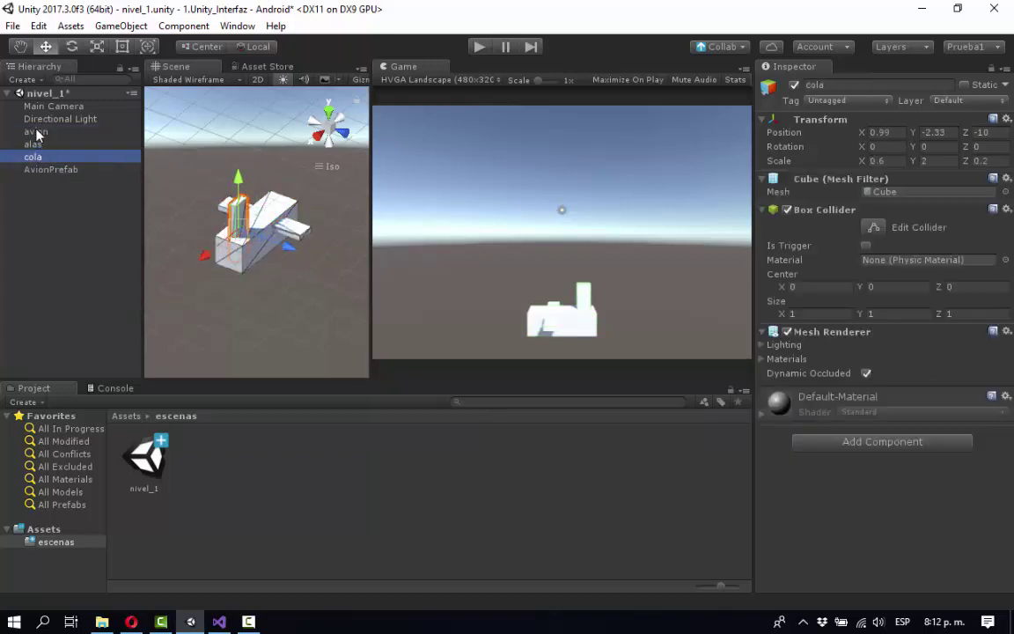
shift+click(35, 132)
drag(35, 139, 51, 170)
click(41, 131)
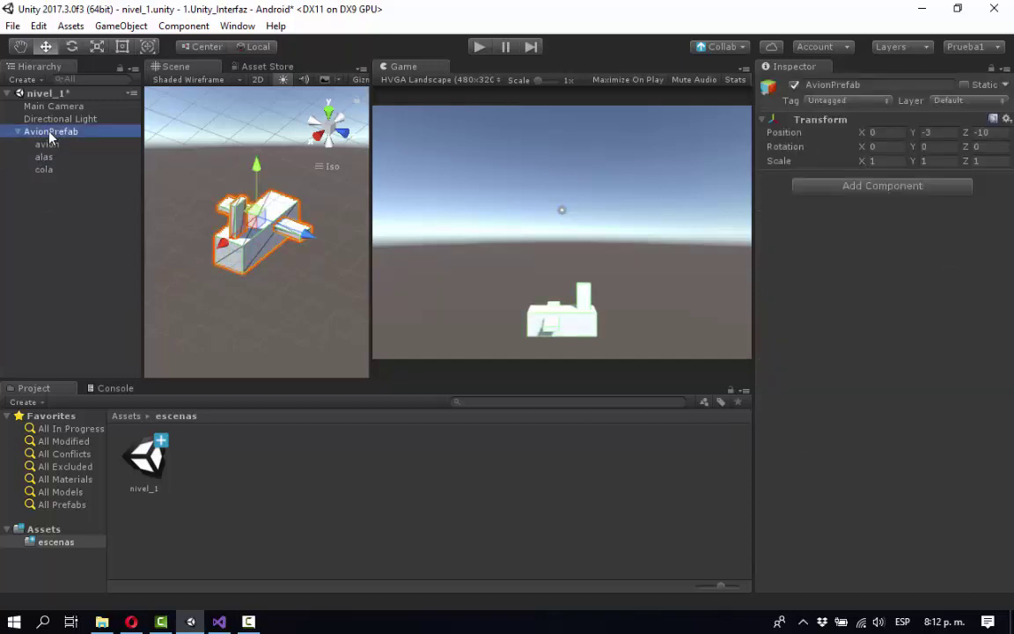
Step: Move only the cola part along X to the opposite end of the fuselage
click(37, 144)
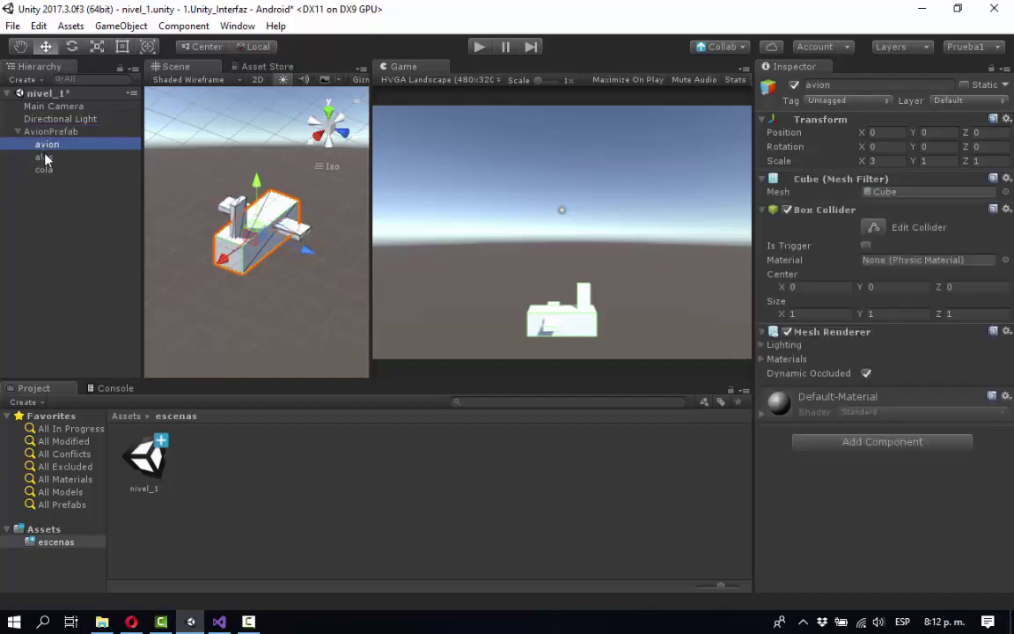
click(44, 169)
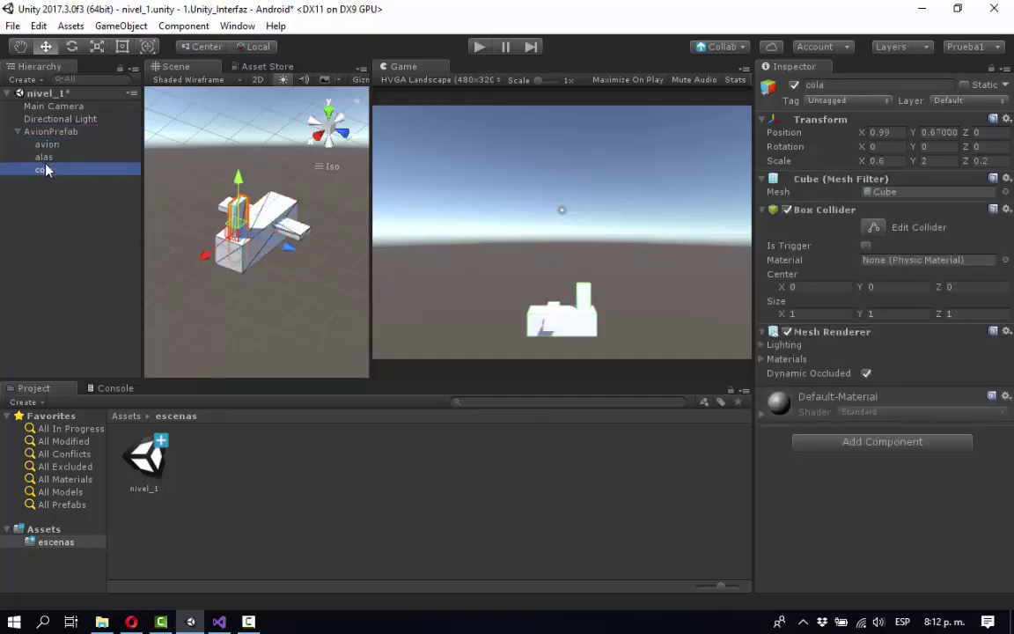
drag(213, 275, 299, 233)
Step: Reposition alas along the fuselage and slightly lower, at about X 0.43 and Y 0.14
click(44, 157)
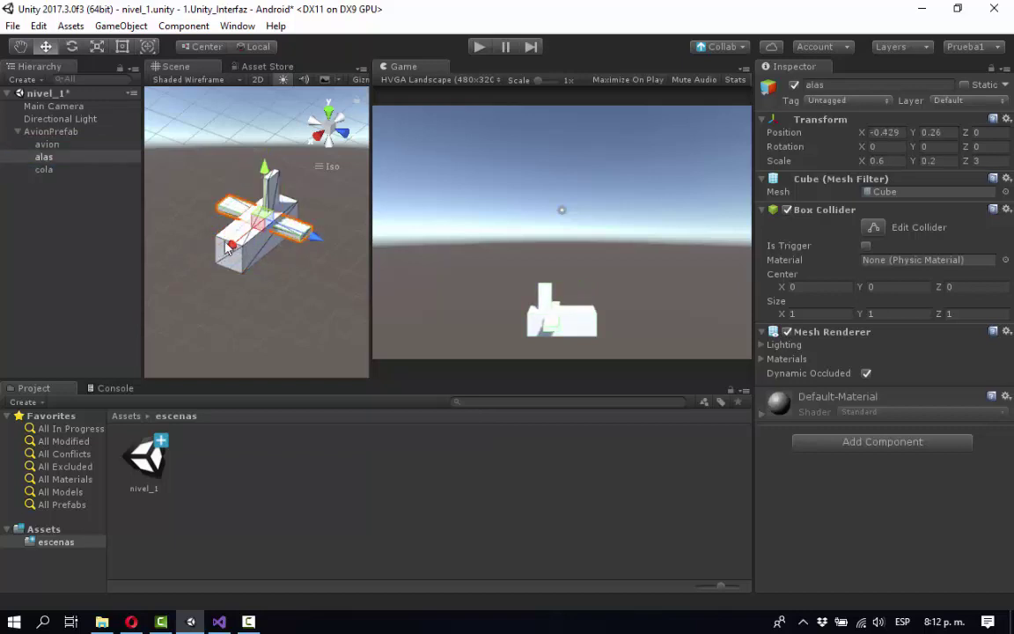
drag(231, 239, 211, 257)
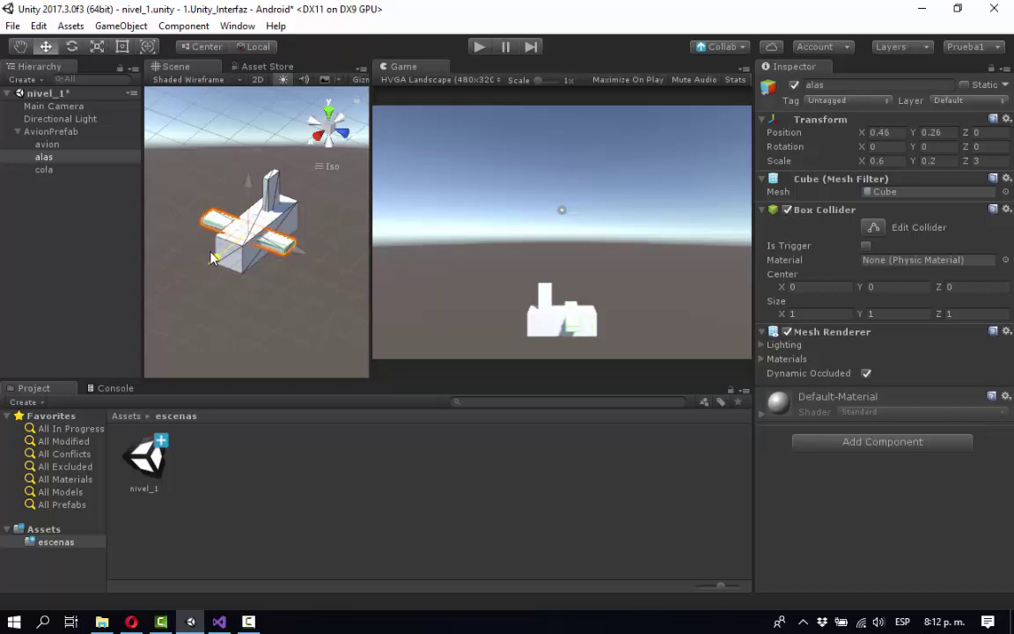
drag(253, 211, 253, 239)
Step: Shift the whole AvionPrefab to about X 0.16 and Y -2.97, and save the scene
click(53, 131)
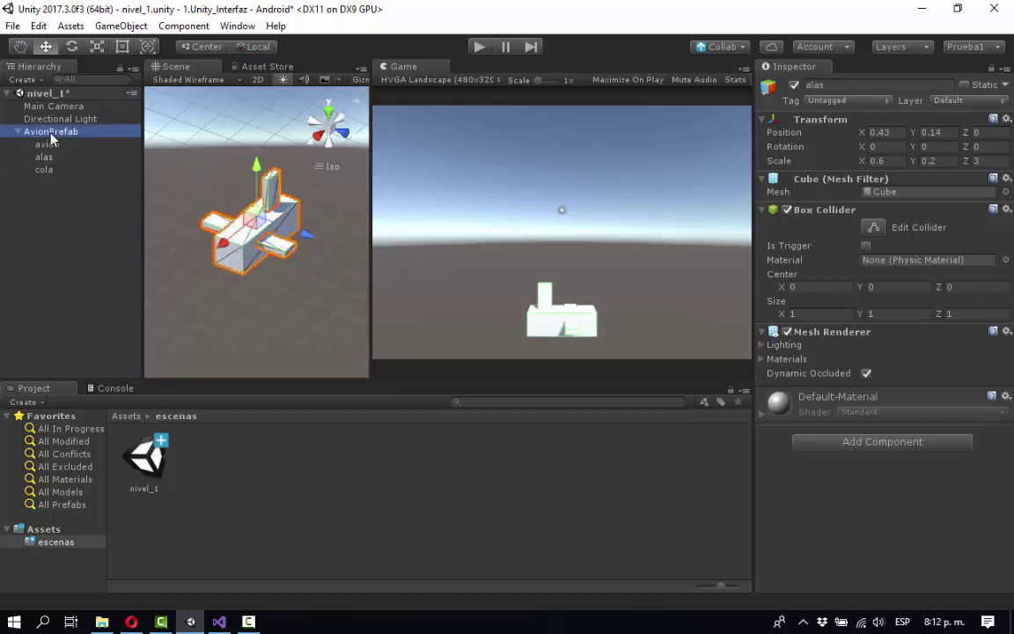
drag(229, 251, 231, 179)
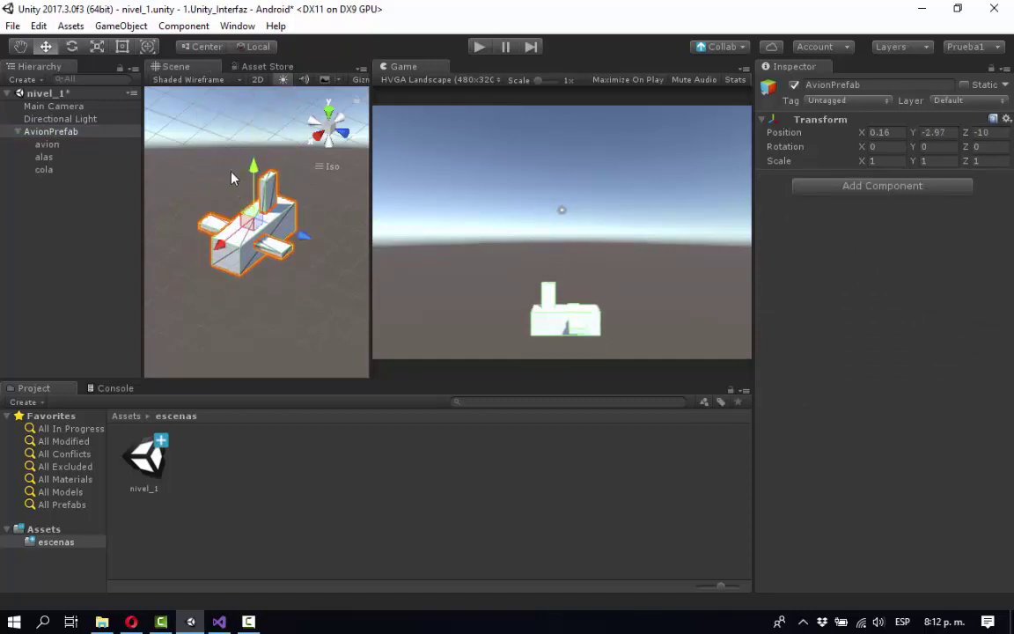
key(ctrl+s)
click(187, 501)
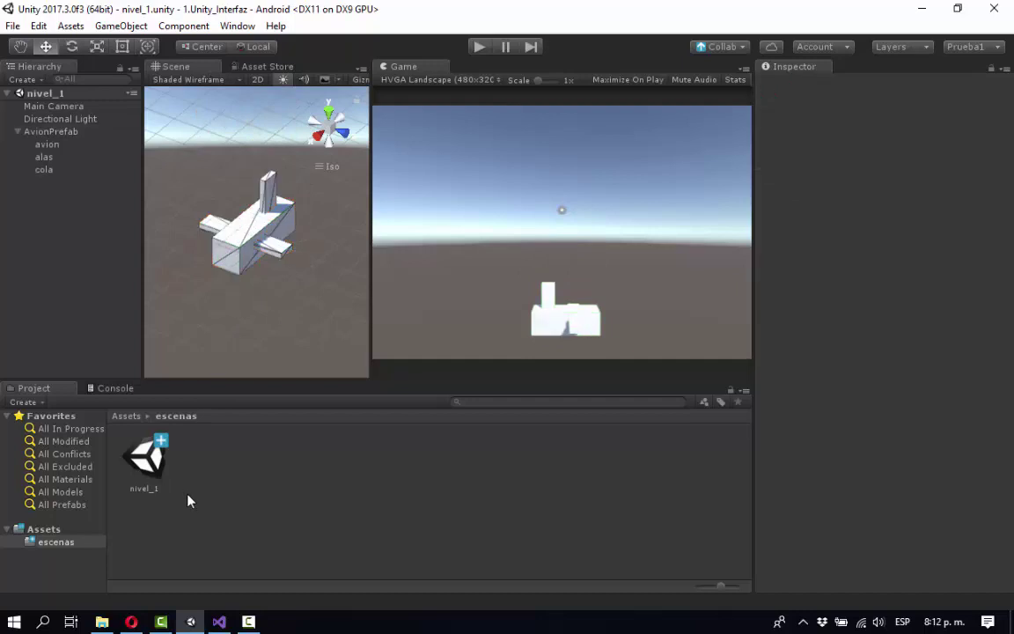
Step: Create a folder named prefabs in the project's Assets folder
click(37, 529)
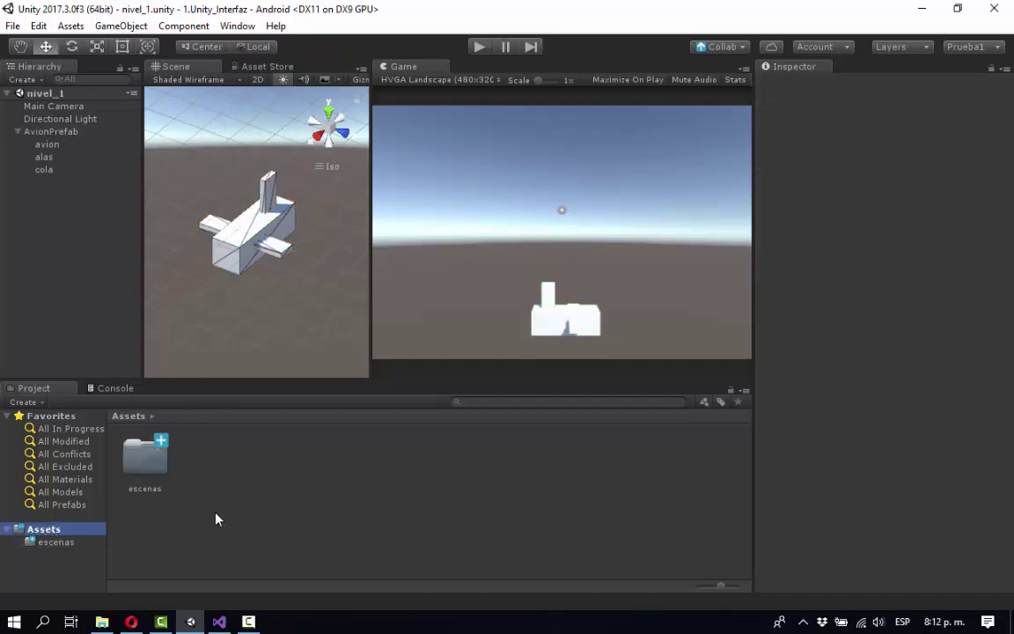
right_click(216, 519)
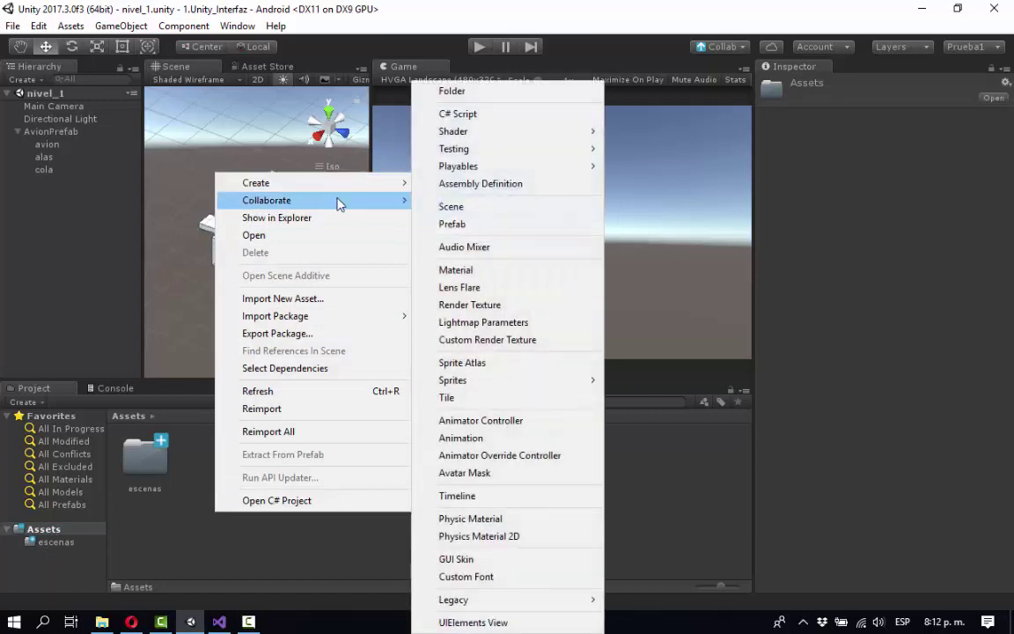
click(457, 92)
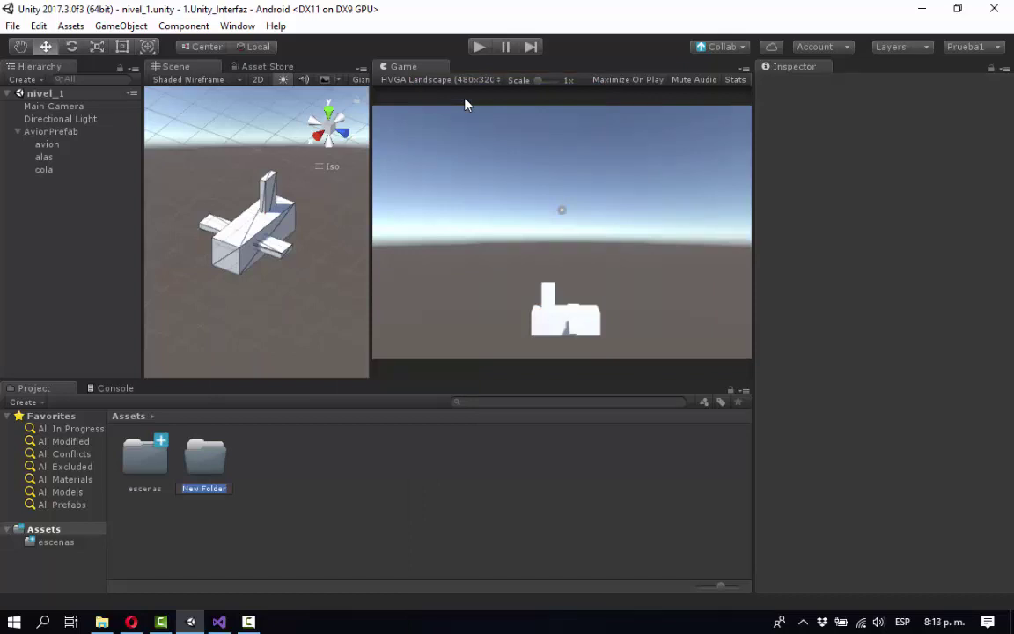
text(prefabs)
key(Return)
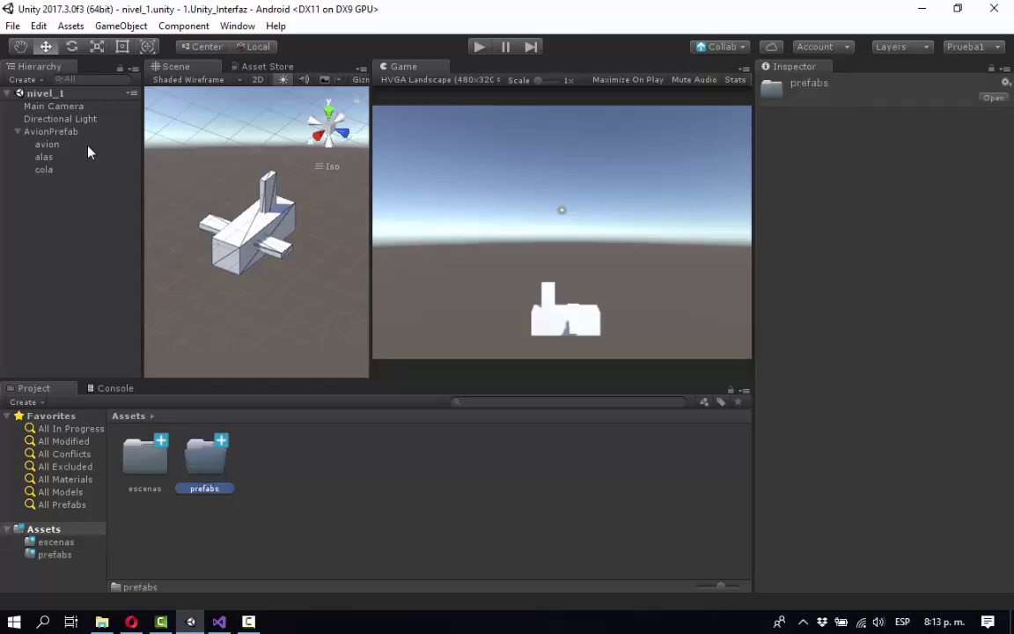
Step: Create a prefab named Prefab_Avion in the prefabs folder and assign the AvionPrefab hierarchy to it
double_click(195, 457)
right_click(190, 455)
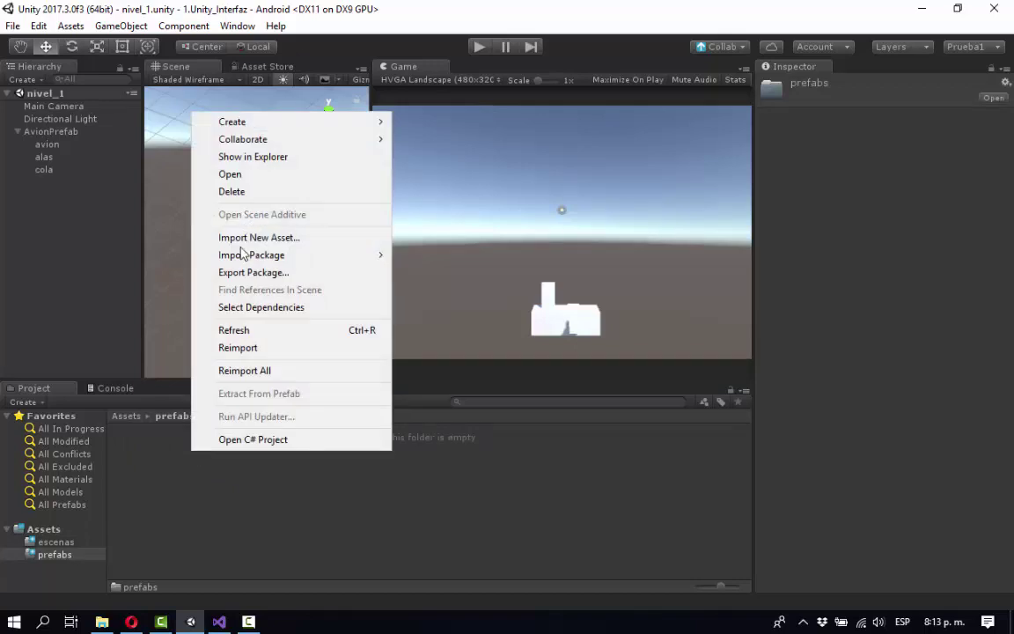
mouse_move(234, 122)
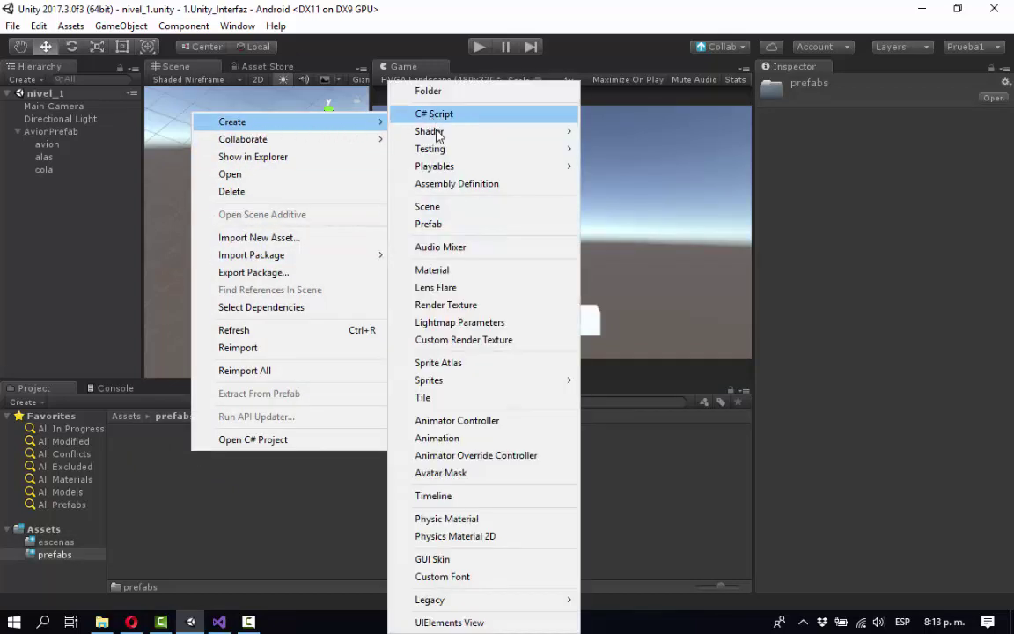
click(447, 225)
text(Pr)
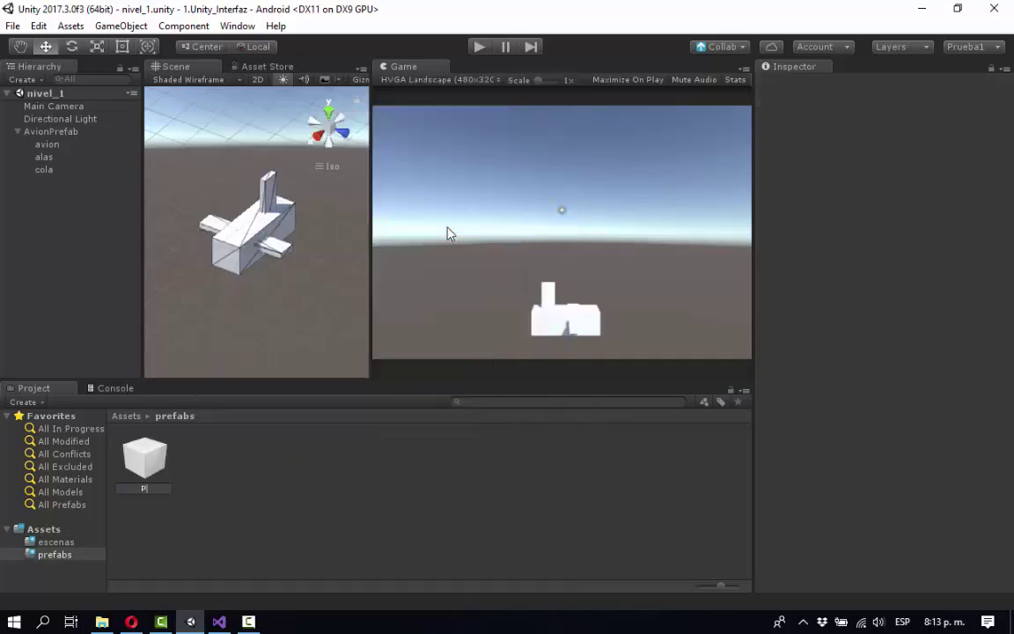
text(efab_Avion)
key(Return)
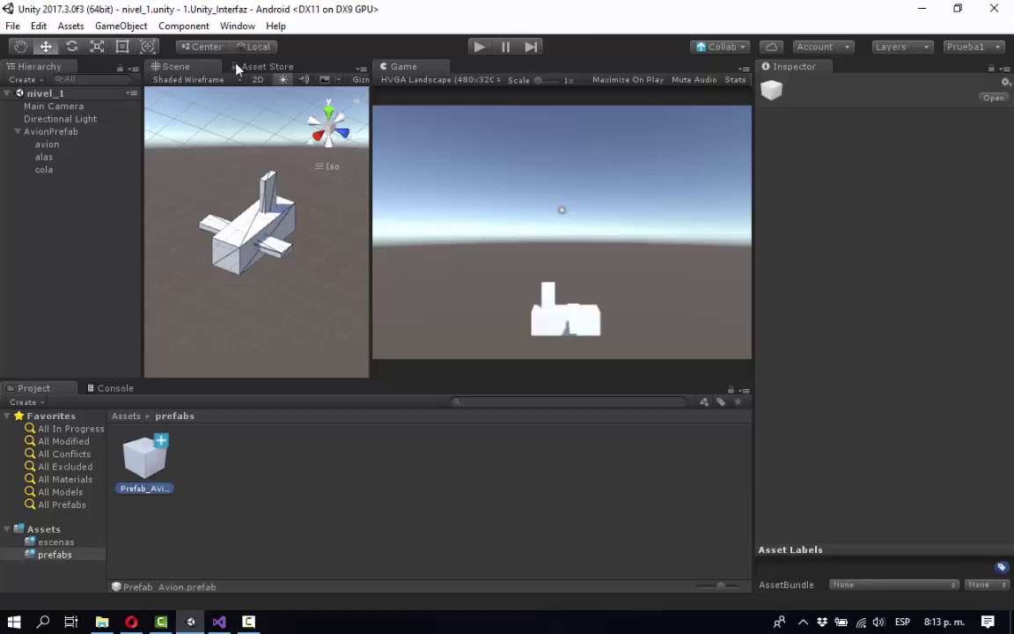
drag(46, 132, 146, 454)
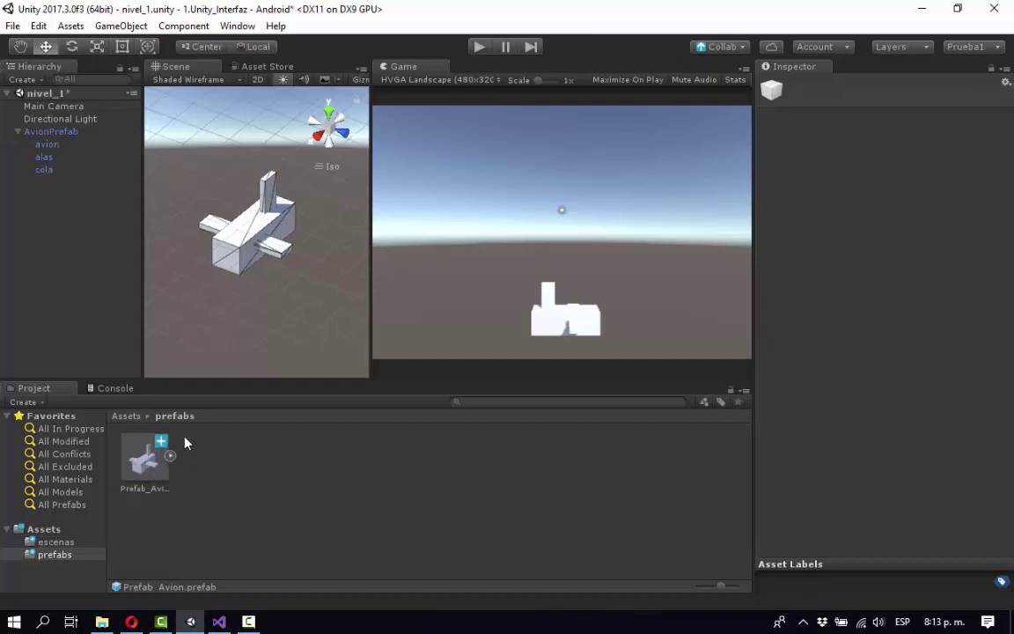
Step: Add a new C# script component named mover to the Prefab_Avion prefab
click(139, 465)
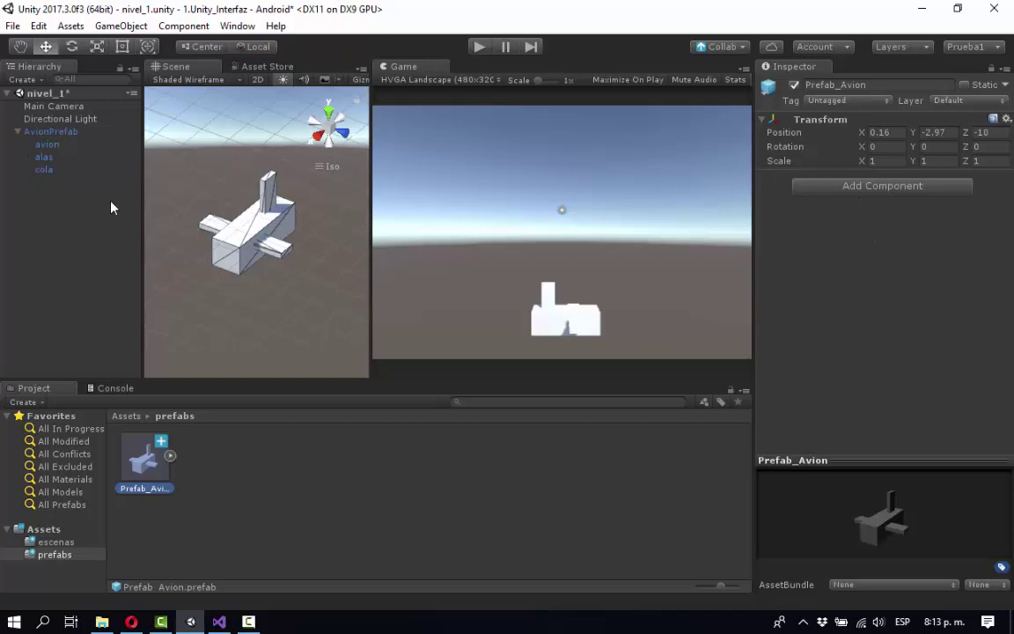
click(827, 191)
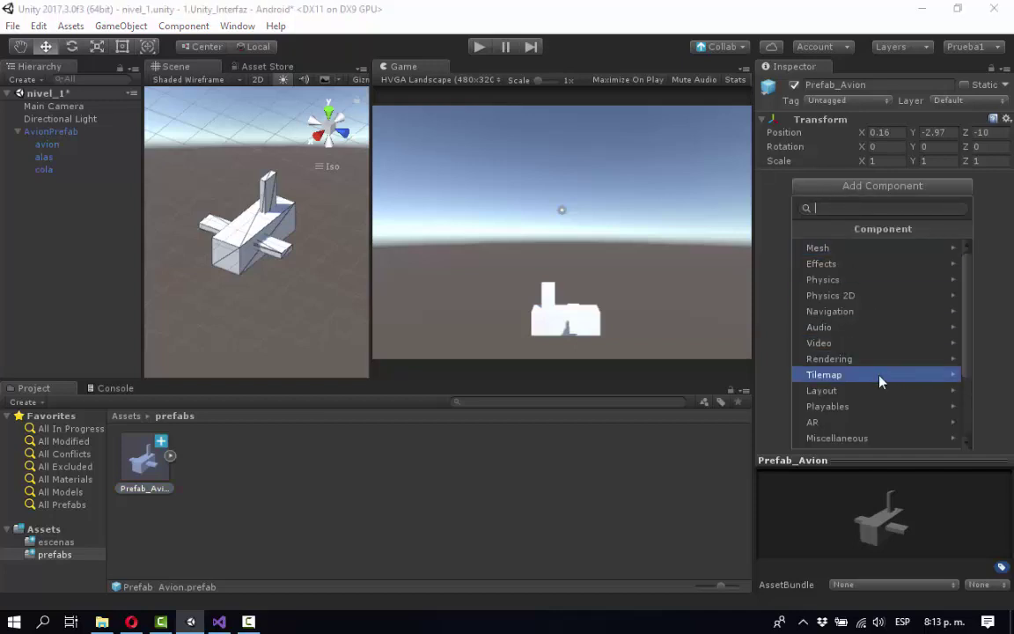
scroll(864, 407, down, 3)
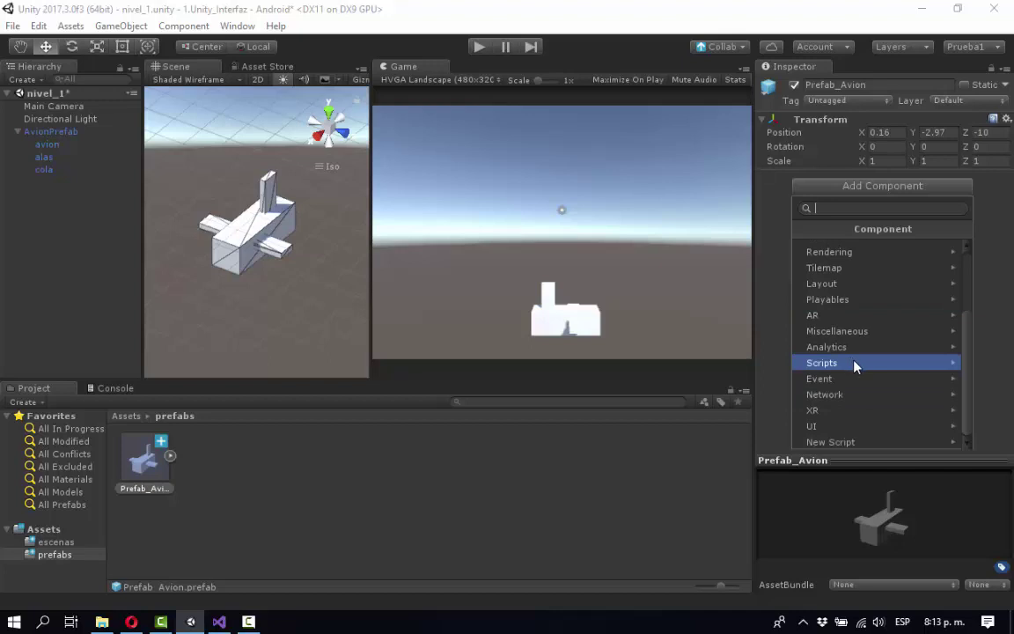
click(854, 363)
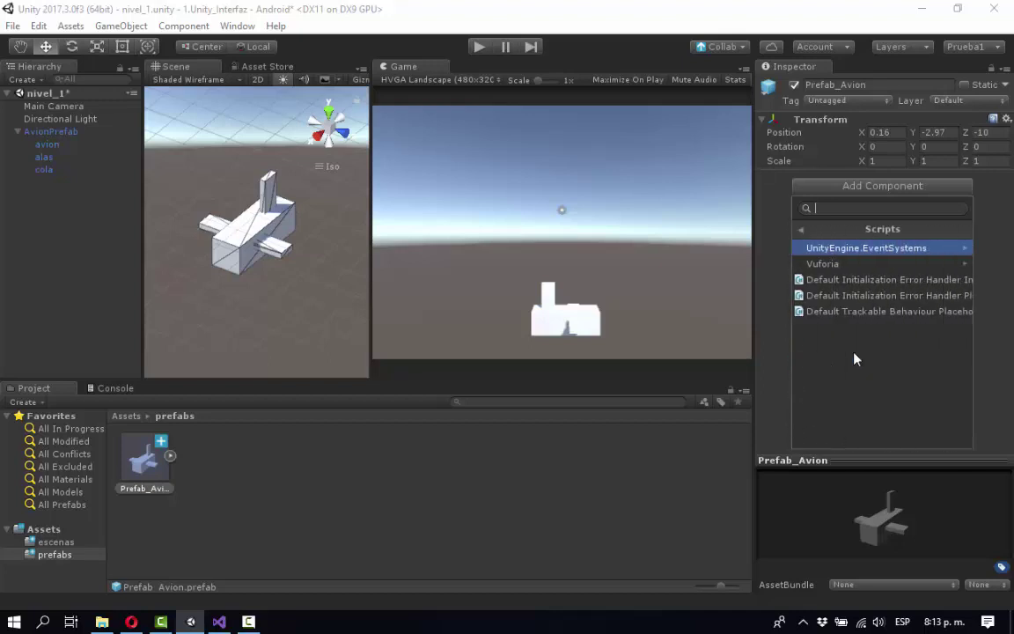
click(804, 231)
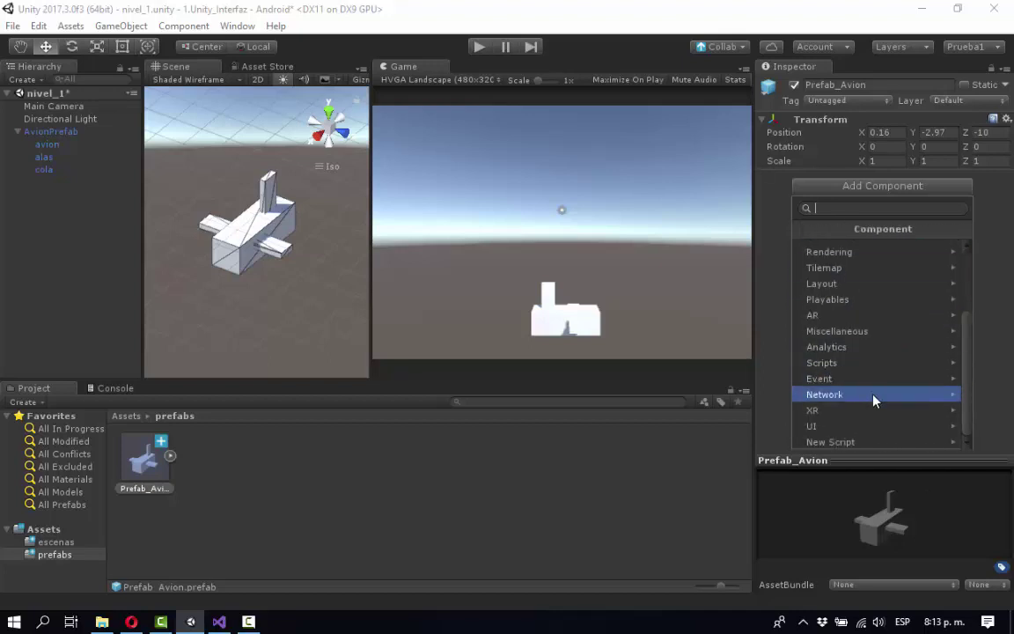
click(873, 443)
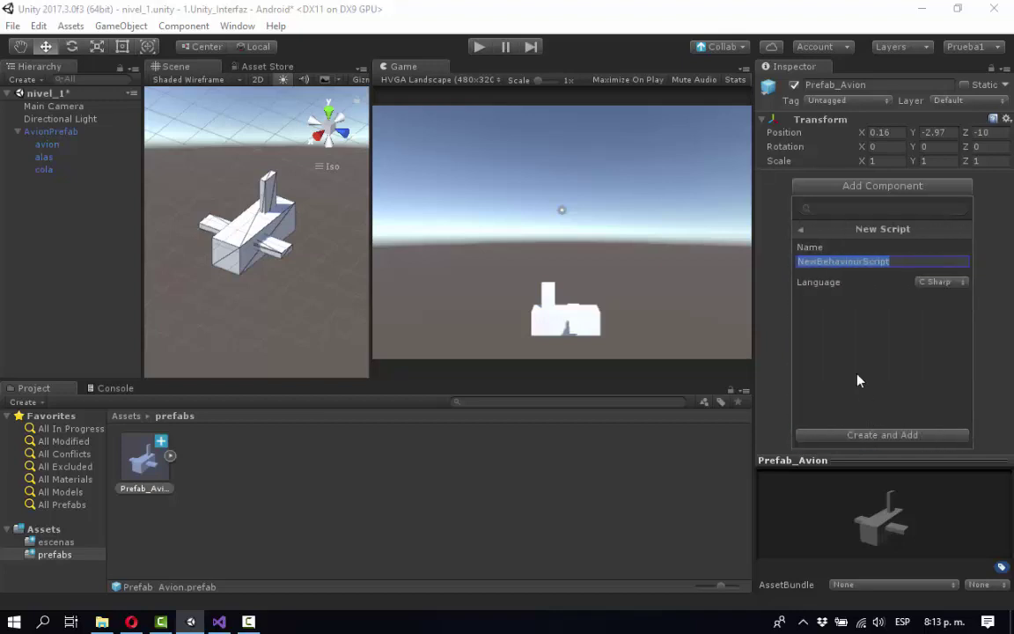
click(831, 261)
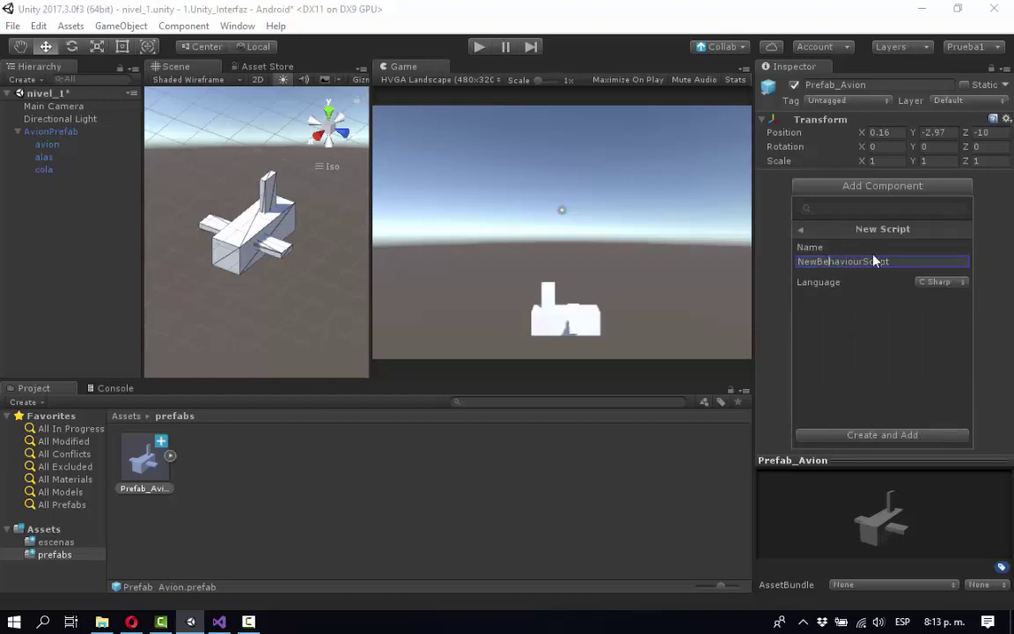
drag(889, 257, 810, 263)
text(mover)
key(Return)
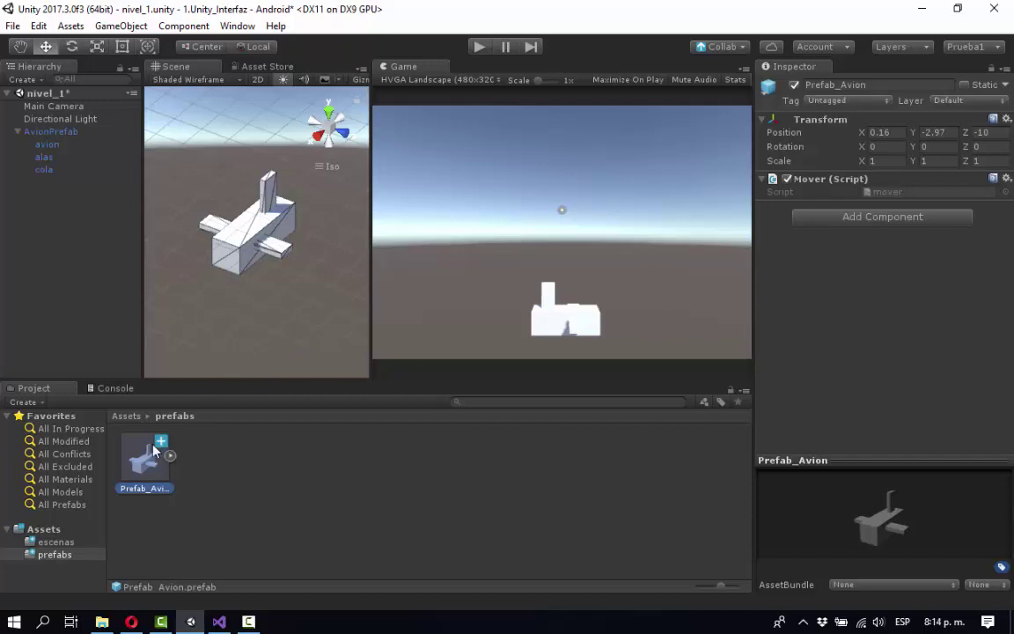
Step: Check the Mover component on AvionPrefab, then open the mover script in Visual Studio, reloading the modified solution
click(54, 135)
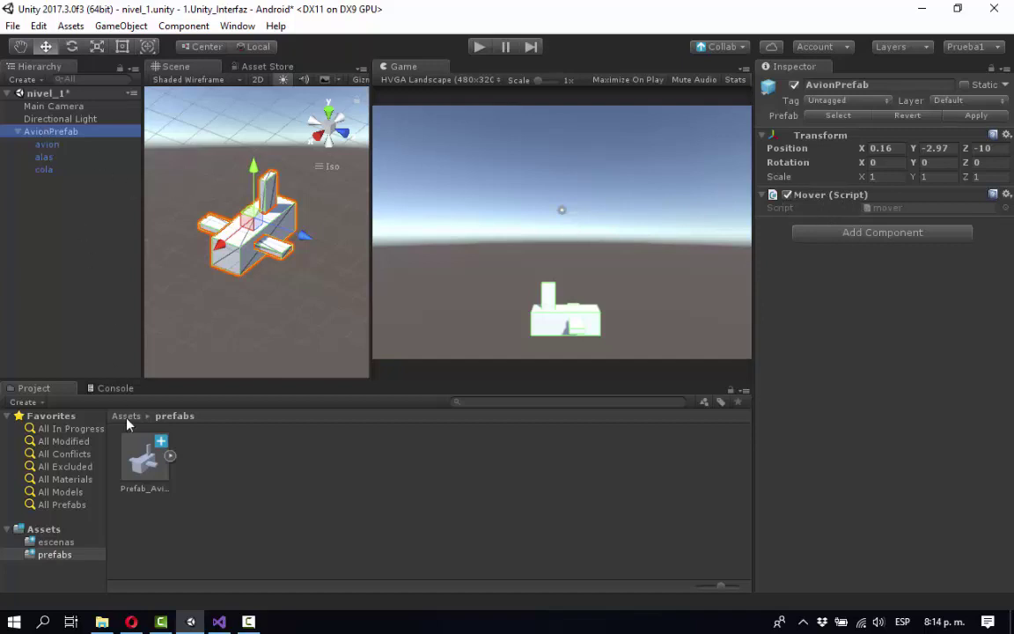
click(132, 475)
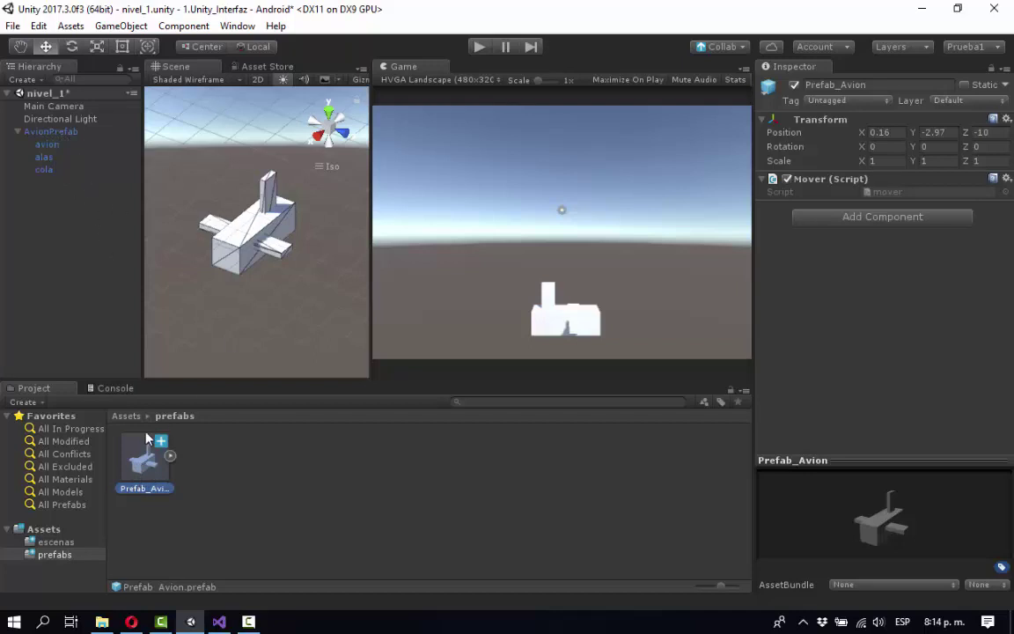
click(50, 131)
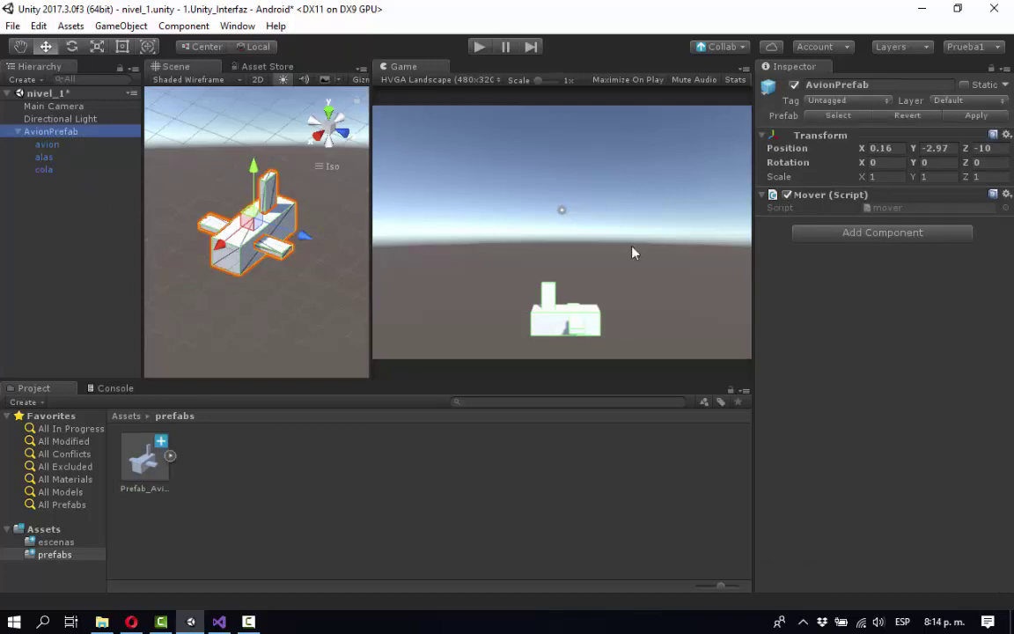
click(887, 209)
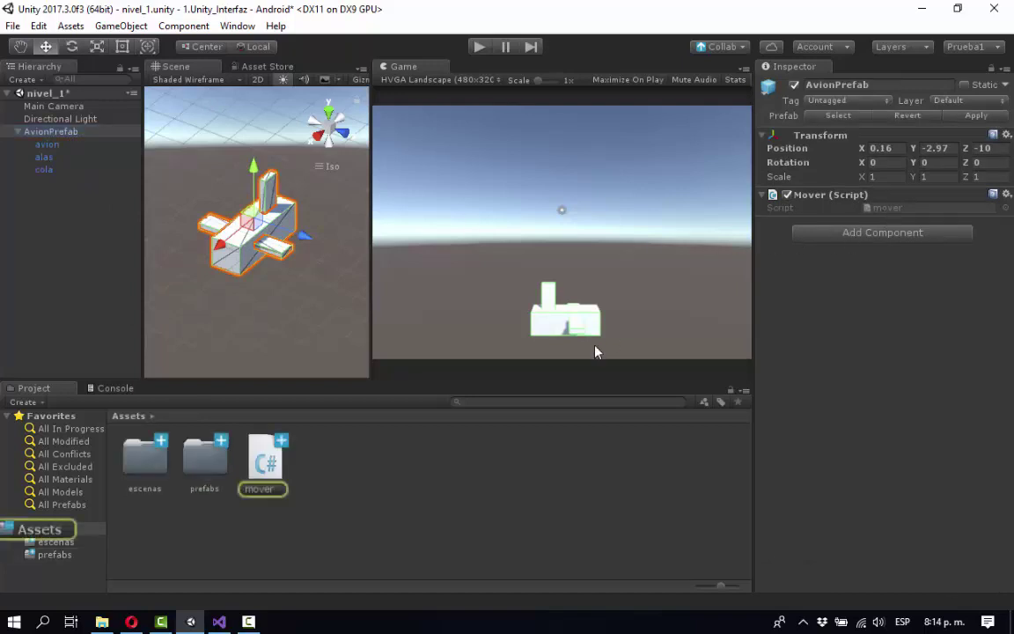
click(219, 621)
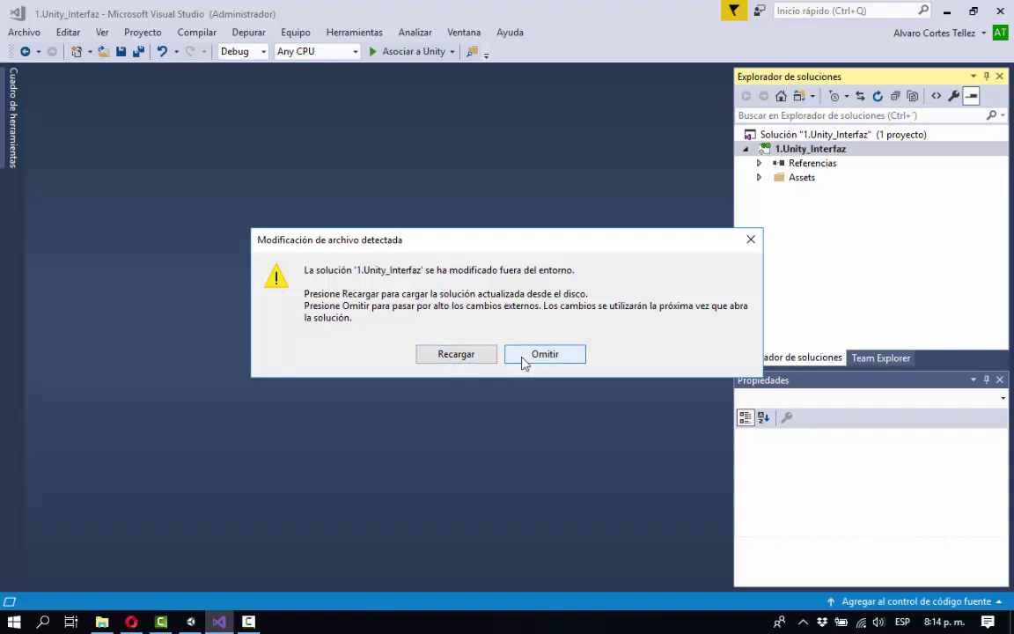
click(449, 354)
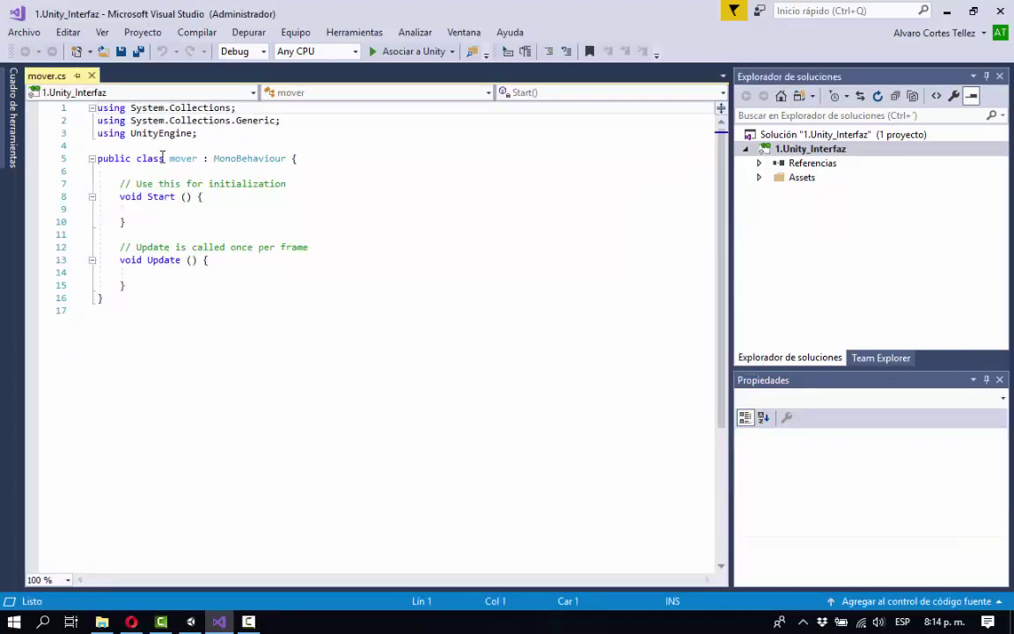
Step: Write an empty transform.Translate(); call inside the Update method of mover.cs
click(141, 272)
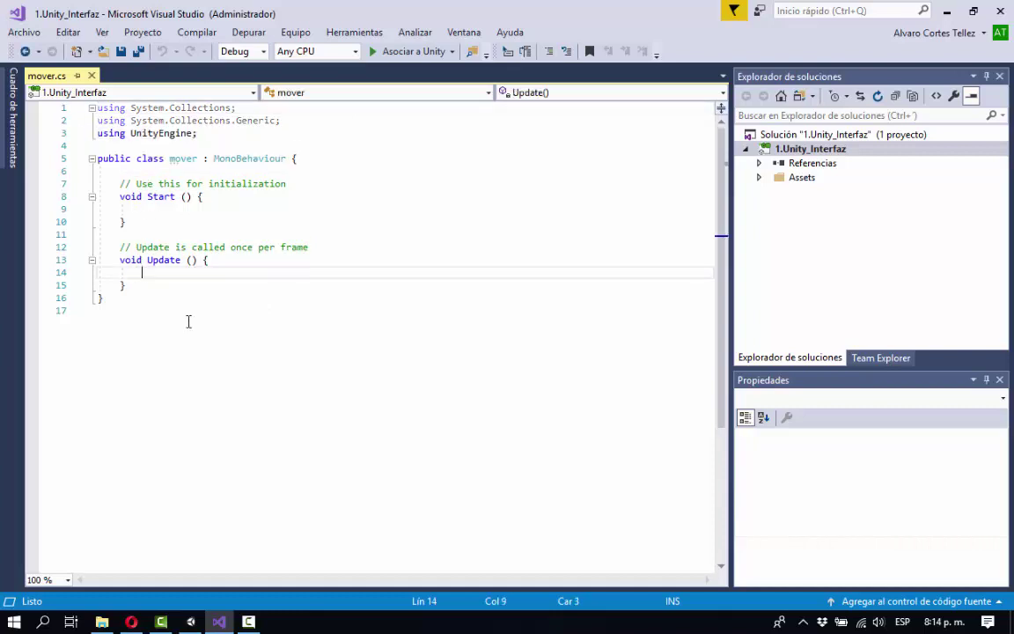
text(transfo)
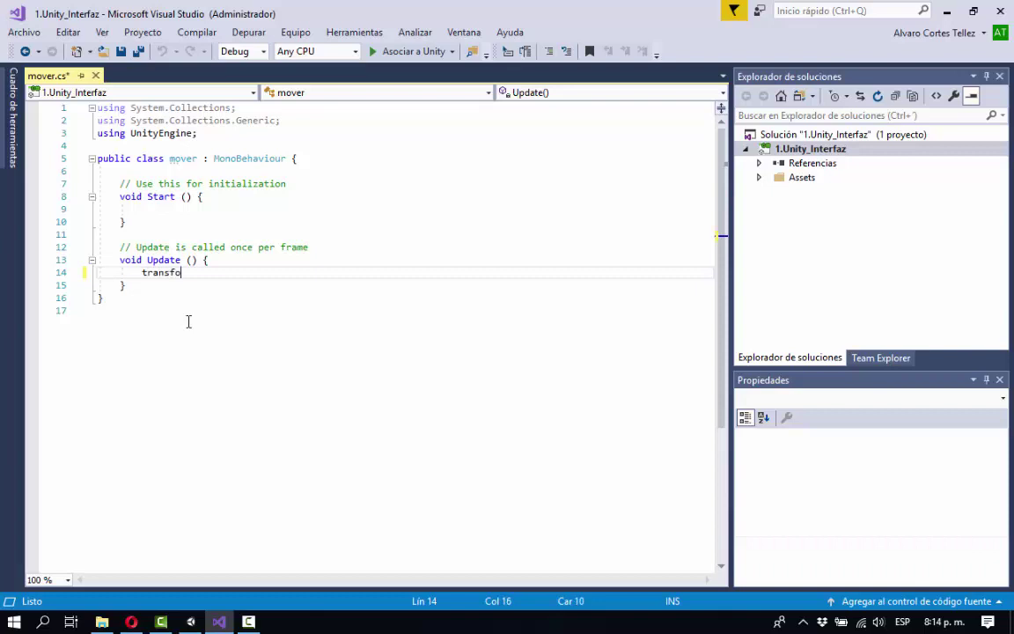
text(rm.T)
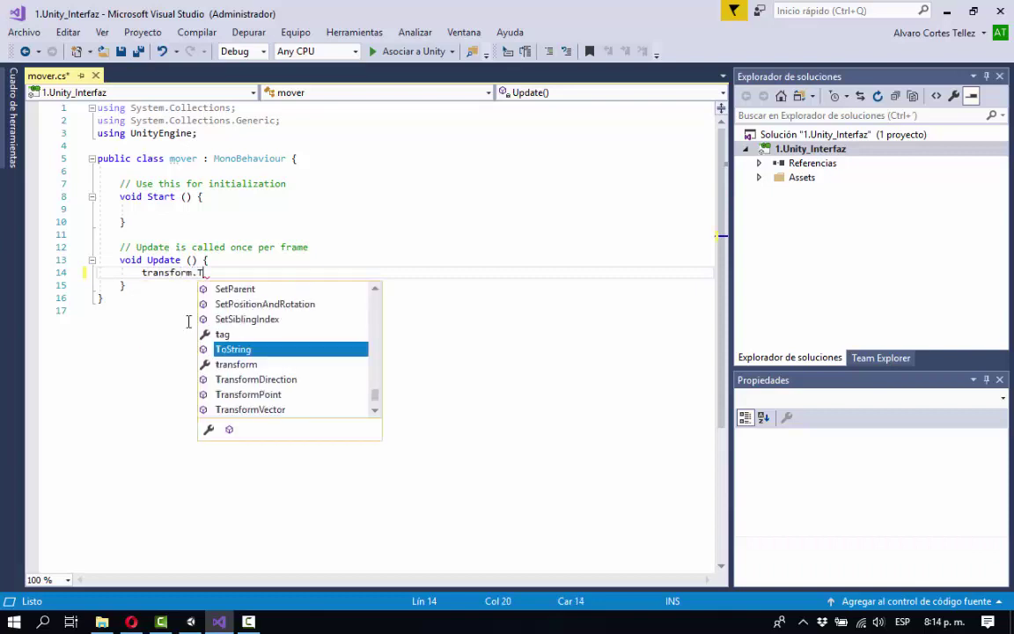
text(ransla)
key(Tab)
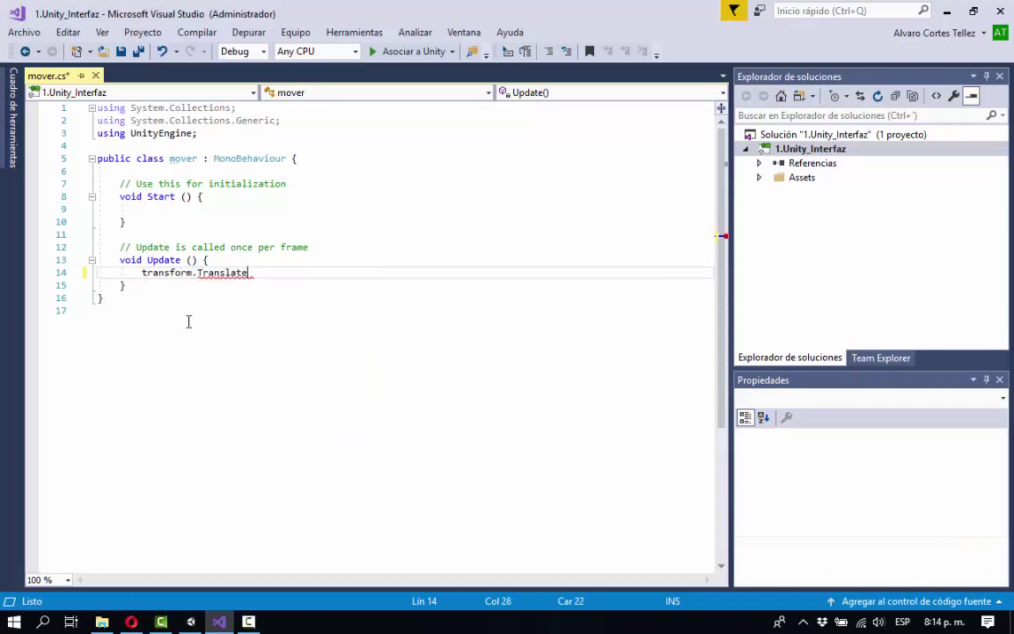
text(();)
key(Left)
key(Left)
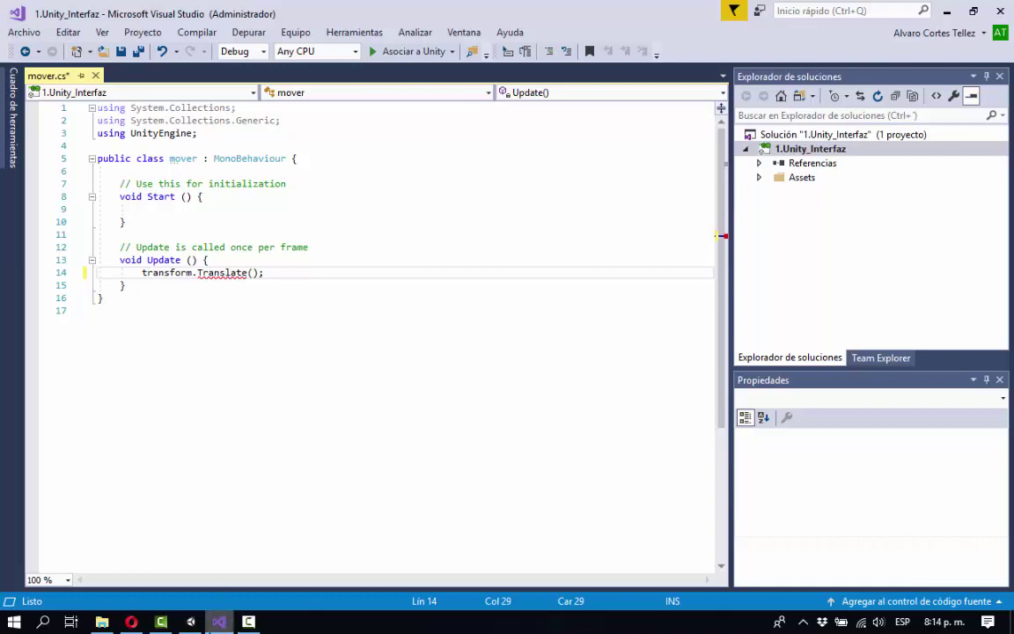
Step: Check the plane's axes in Unity, then give the Translate call in Visual Studio the arguments 0.5, 0.0, 0.0 and save mover.cs
click(190, 621)
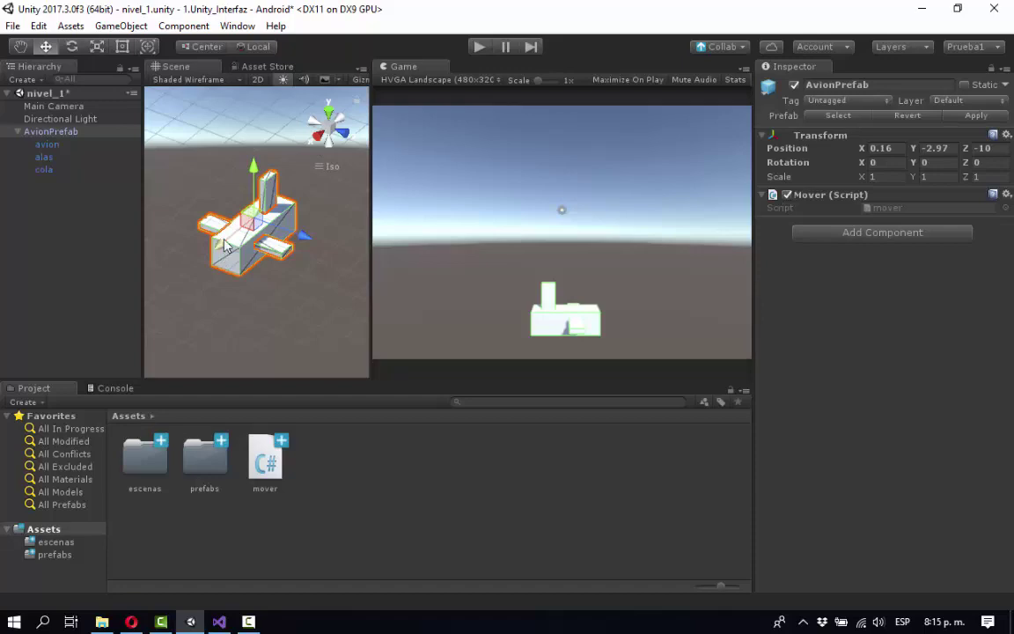
click(219, 622)
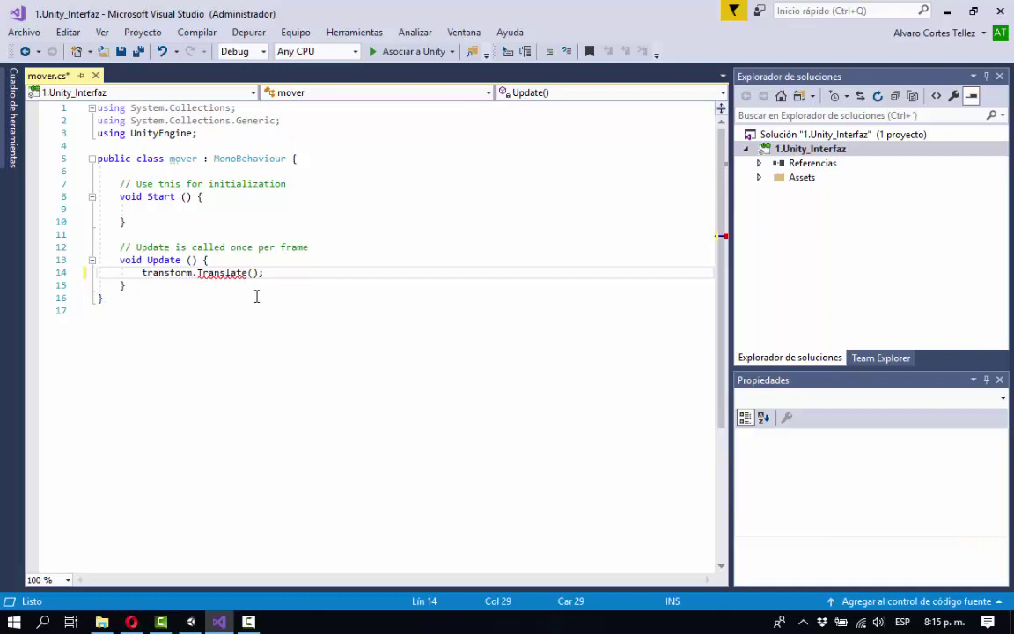
text(0.5)
text(, 0)
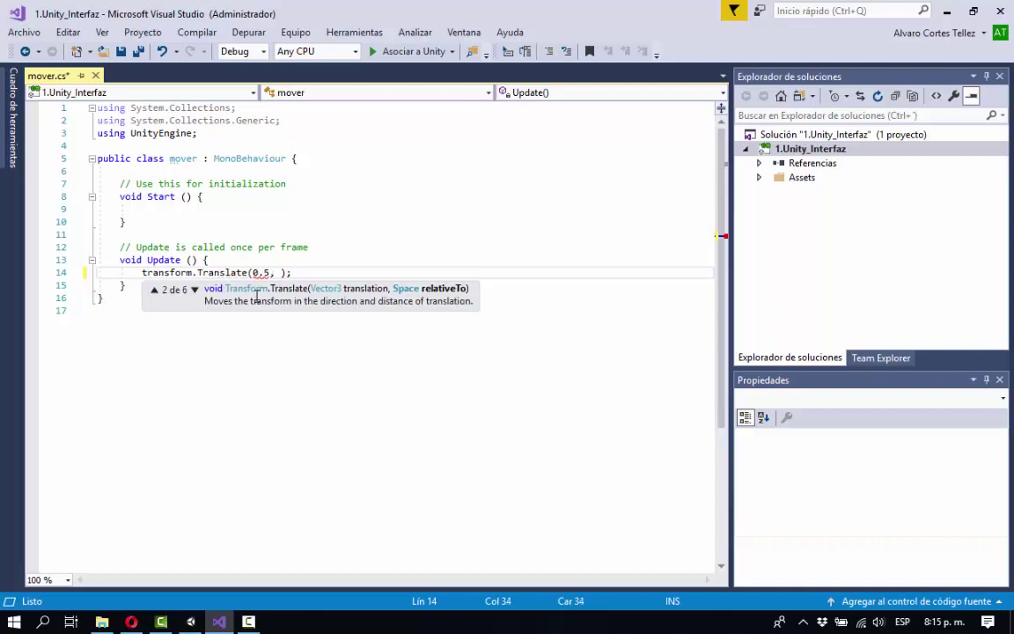
text(.0)
key(Left)
text(, 0.0)
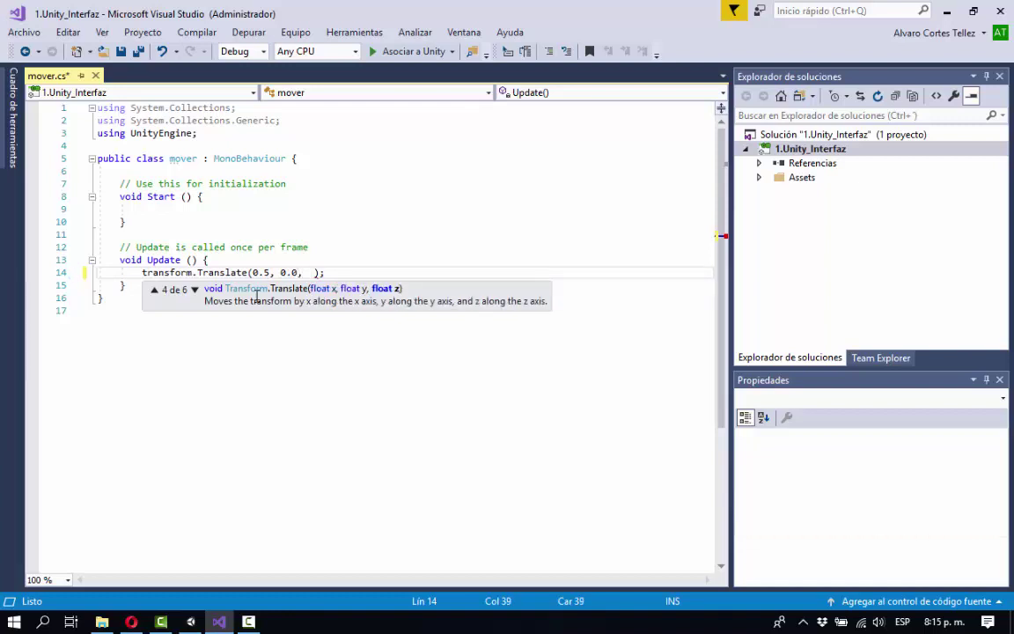
click(333, 247)
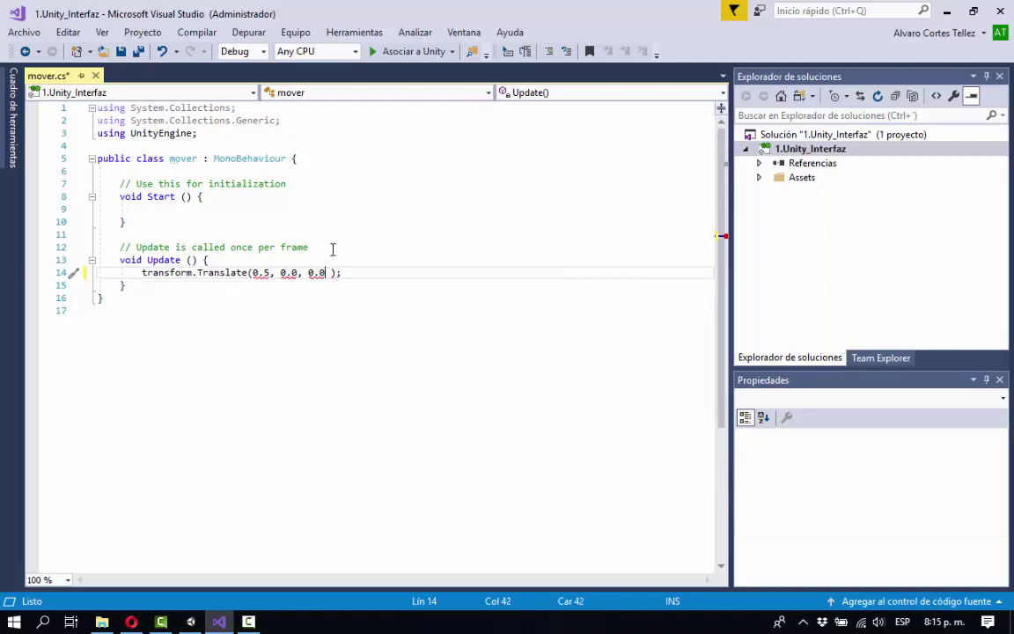
click(366, 273)
key(ctrl+s)
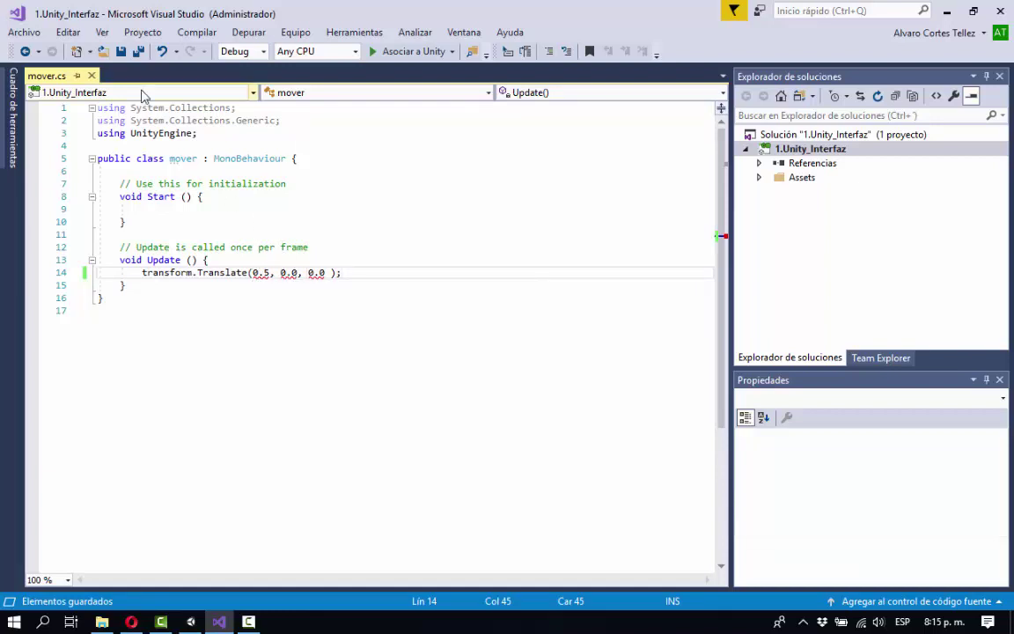
Step: Switch to Unity, try to run the scene and view the compiler errors in the console
key(alt+Tab)
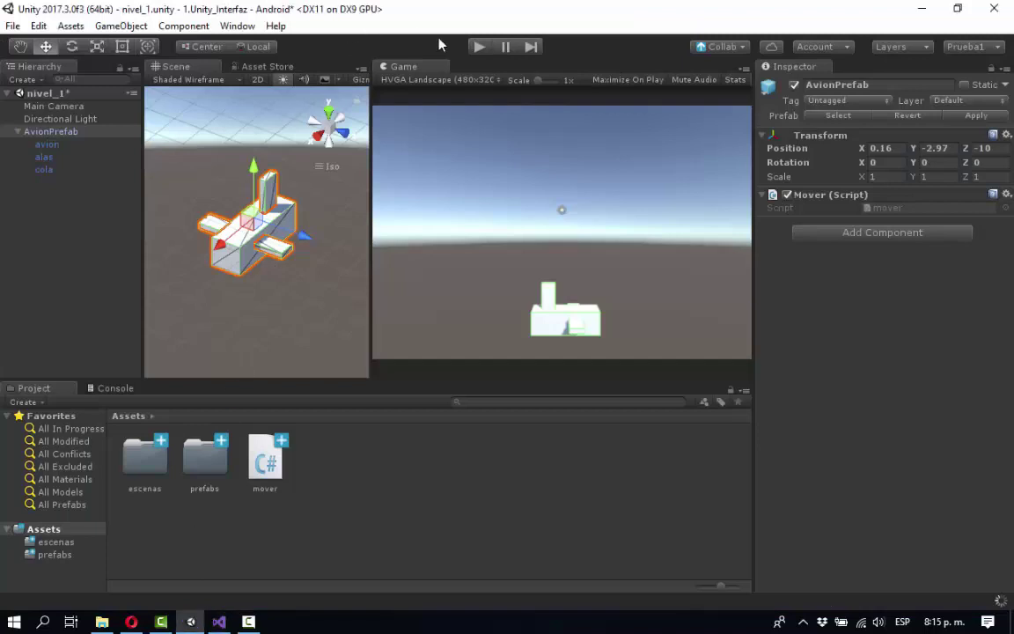
click(478, 49)
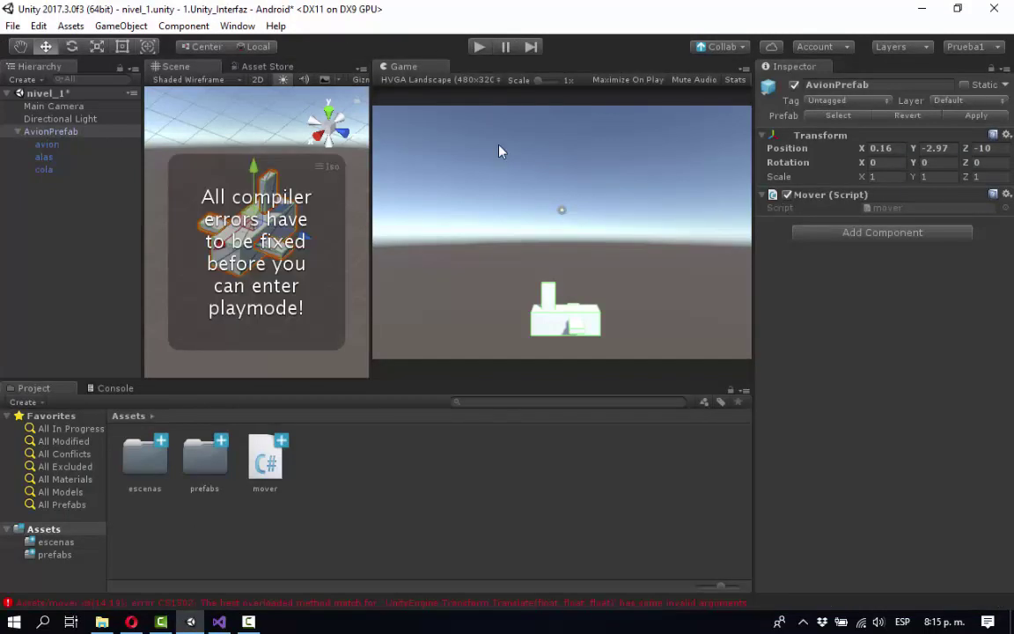
click(248, 604)
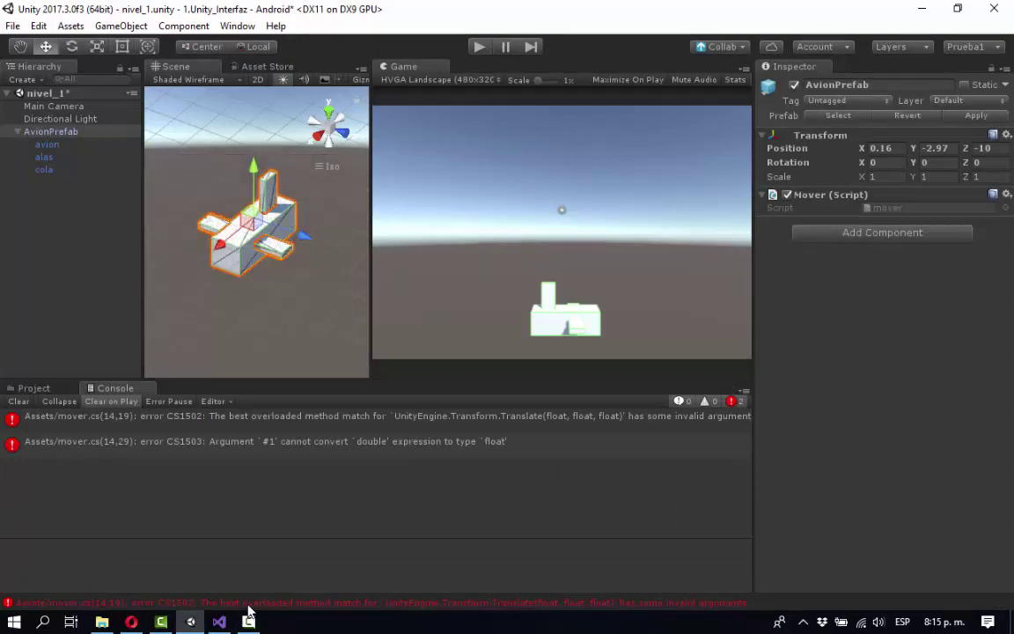
Step: In Visual Studio, make the Translate arguments float literals 0.5f, 0.0f, 0.0f and save mover.cs
click(224, 623)
click(270, 273)
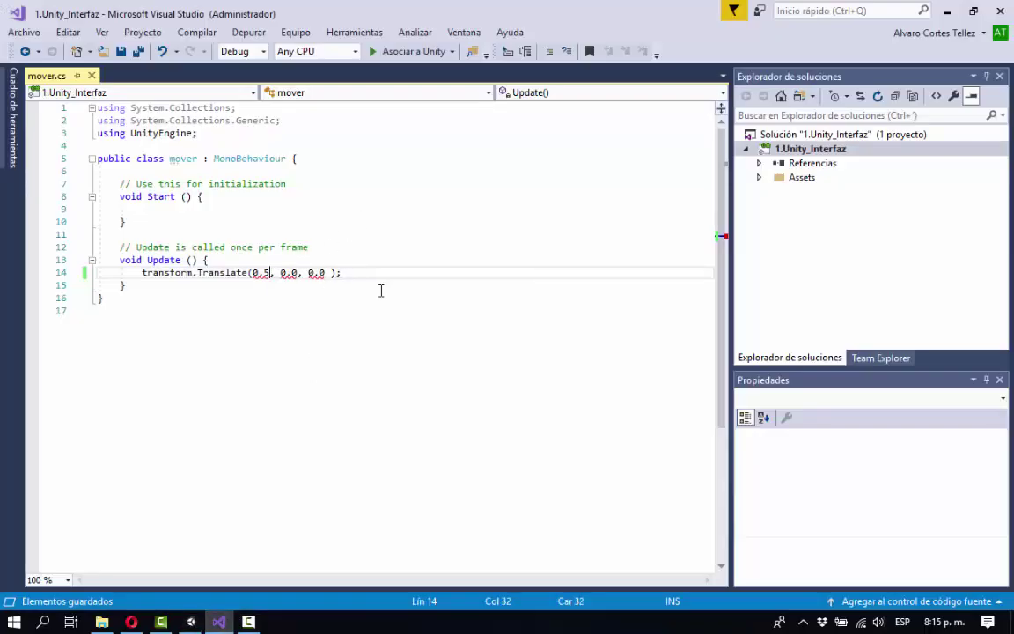
text(f)
key(Right)
key(Right)
key(Right)
key(Right)
key(Right)
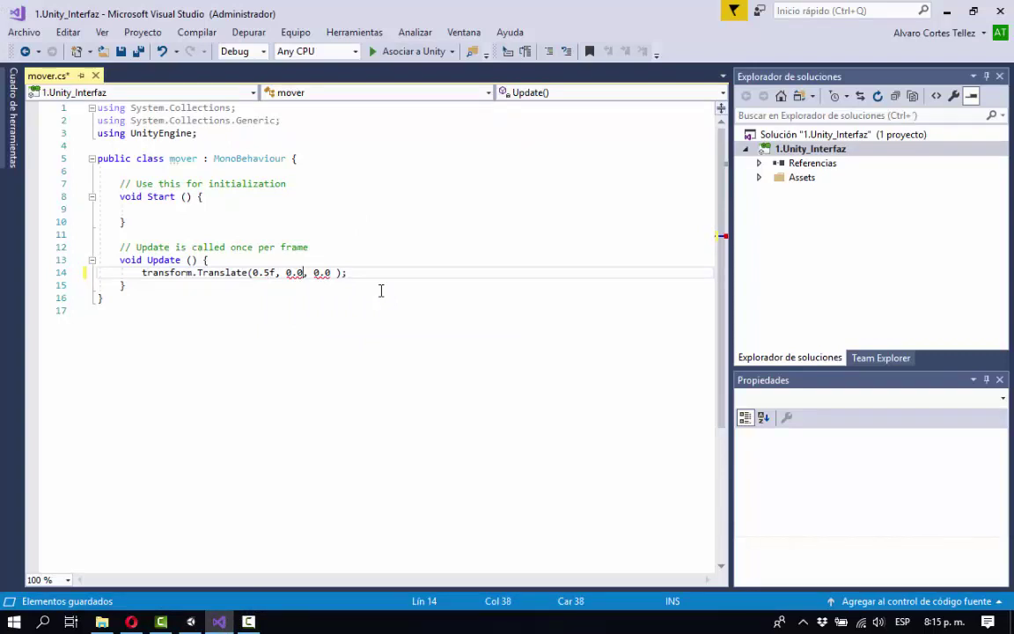
text(f)
key(Right)
key(Right)
key(Right)
key(Right)
key(Right)
text(f)
key(ctrl+s)
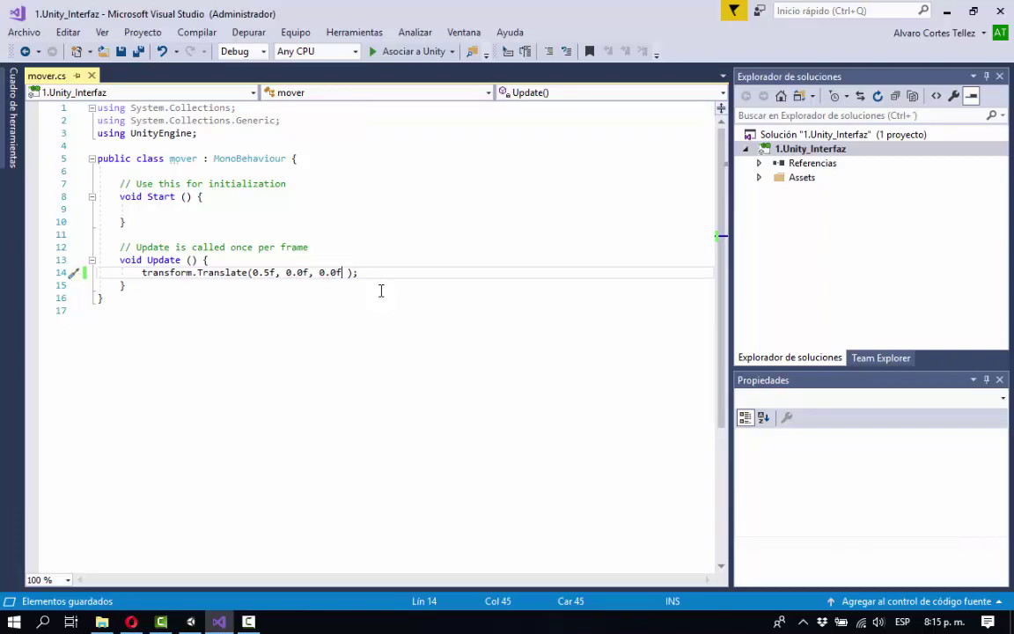
Step: Return to Unity, clear the console messages and test-run the scene briefly to check the plane's movement
click(190, 621)
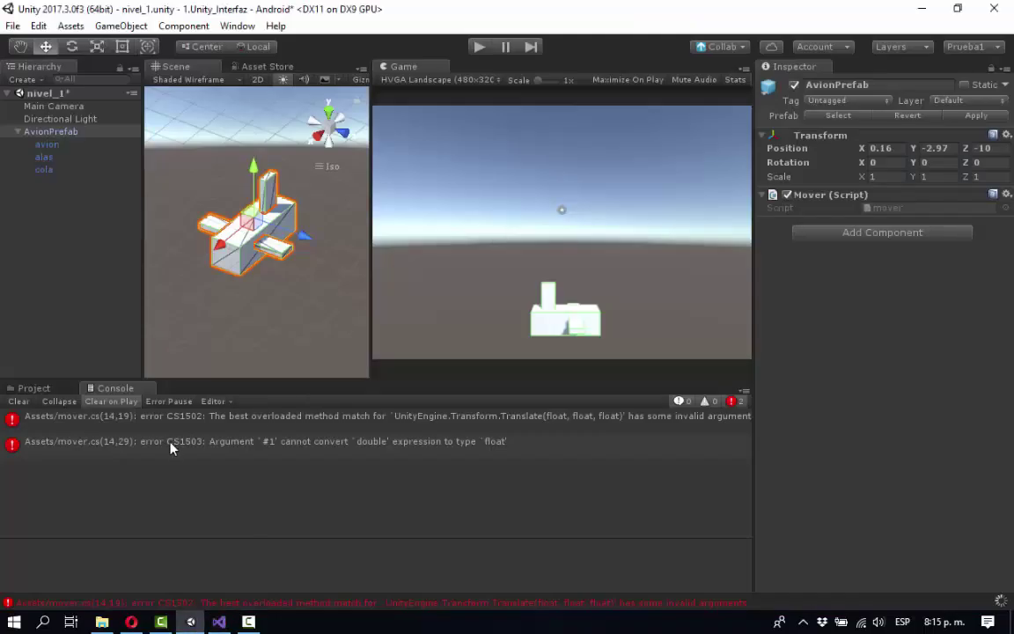
click(19, 402)
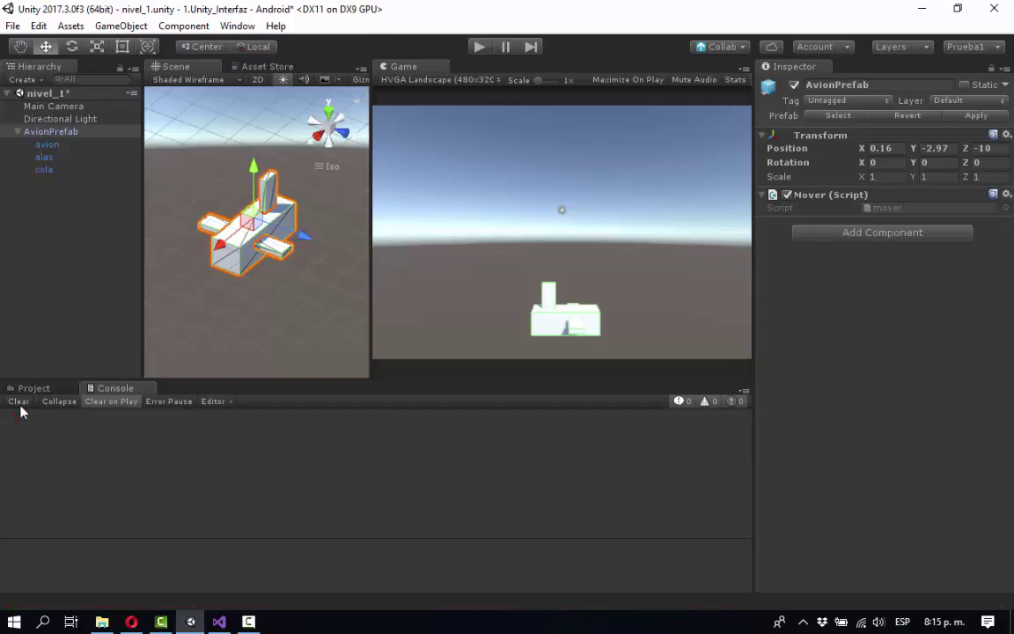
click(479, 46)
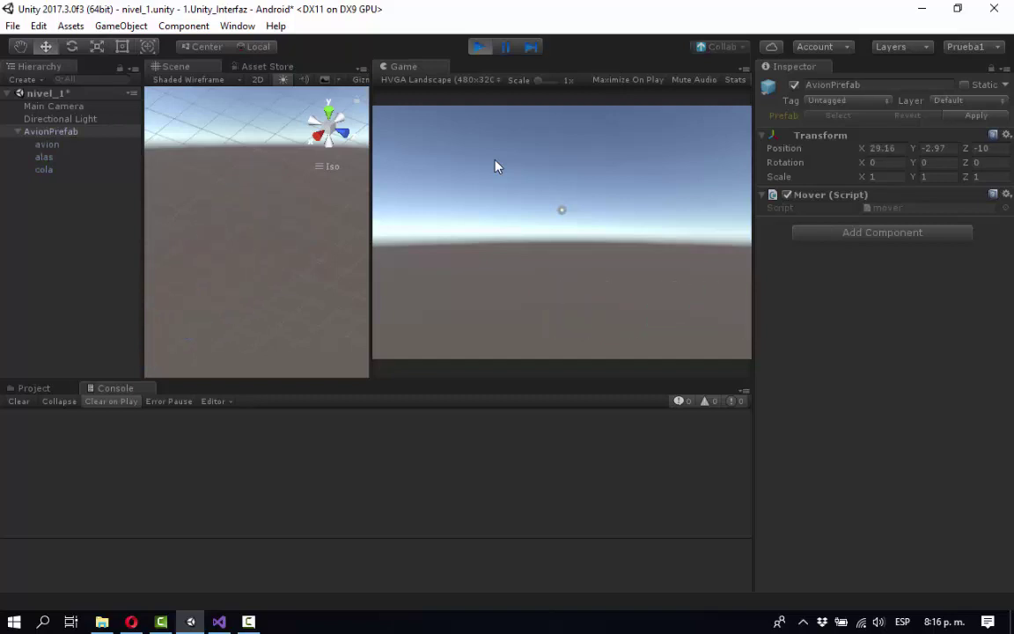
click(479, 46)
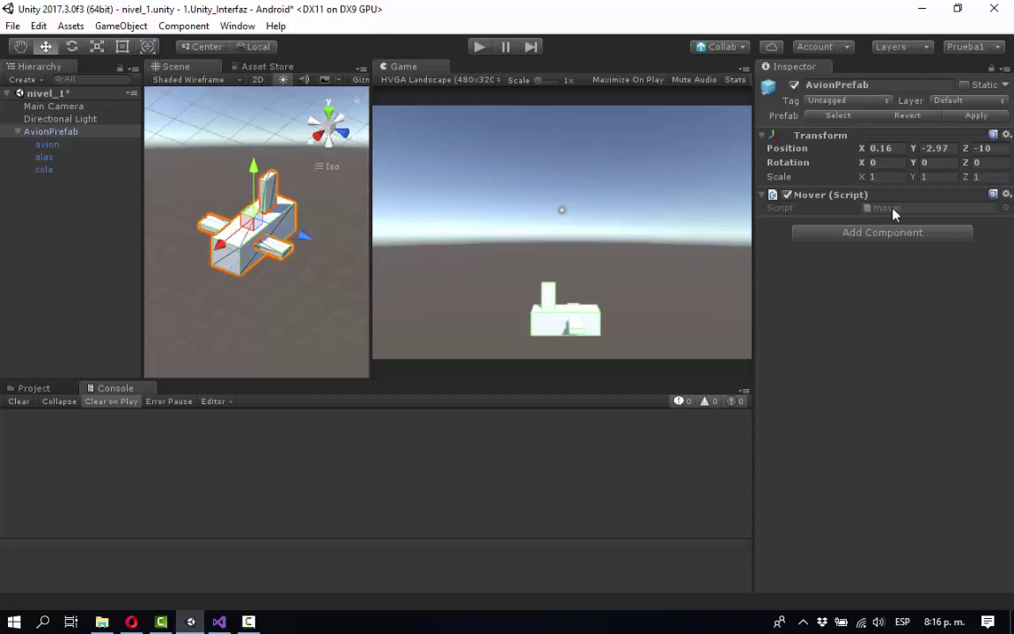
Step: Switch to Visual Studio and declare a public float field velocidad at the start of the mover class
click(219, 621)
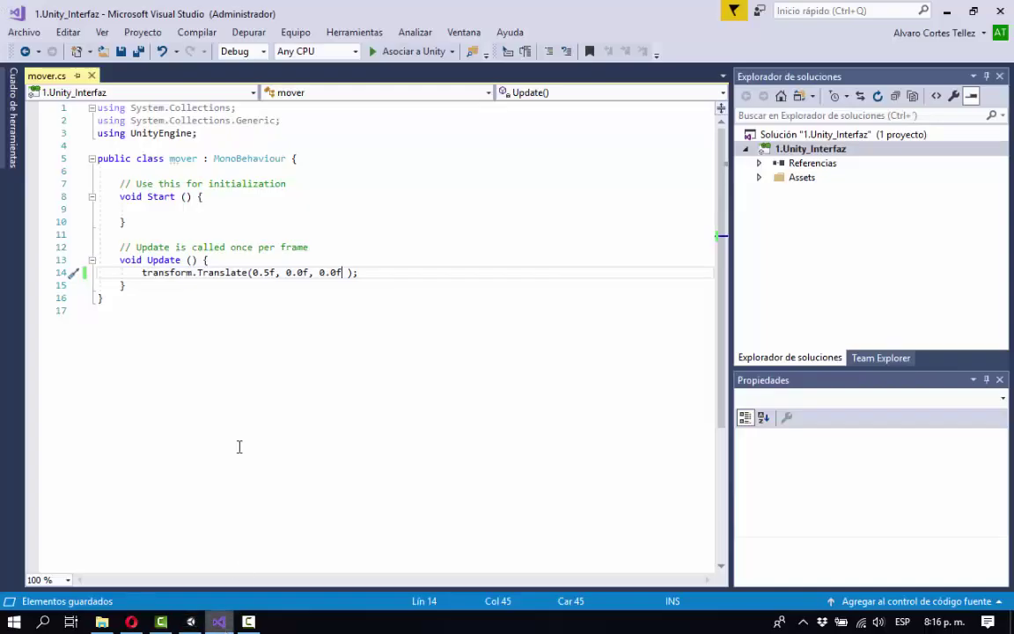
click(298, 167)
key(Return)
key(Return)
key(Up)
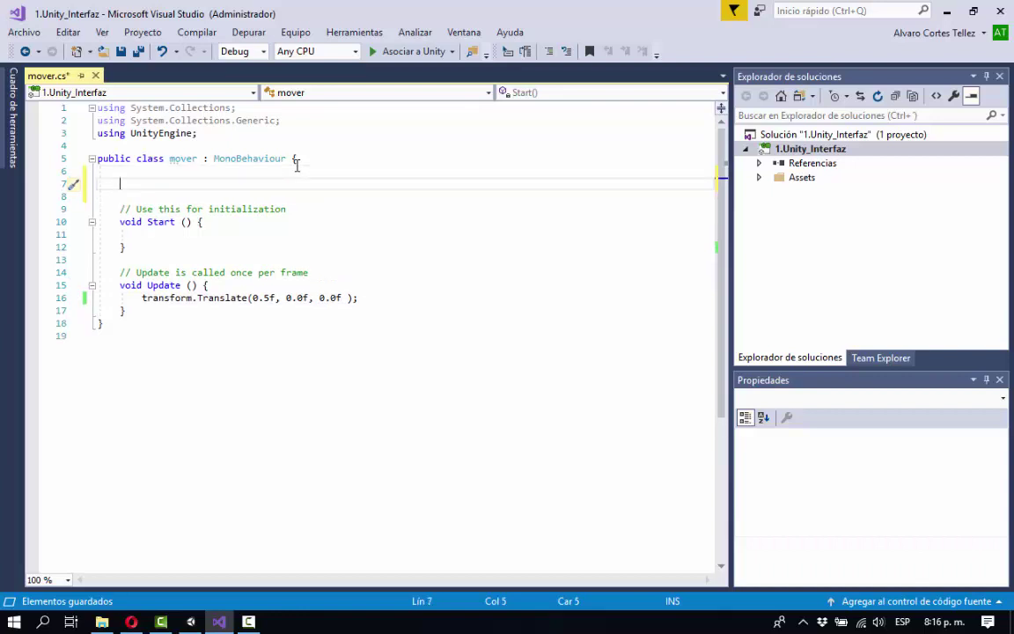
text(public)
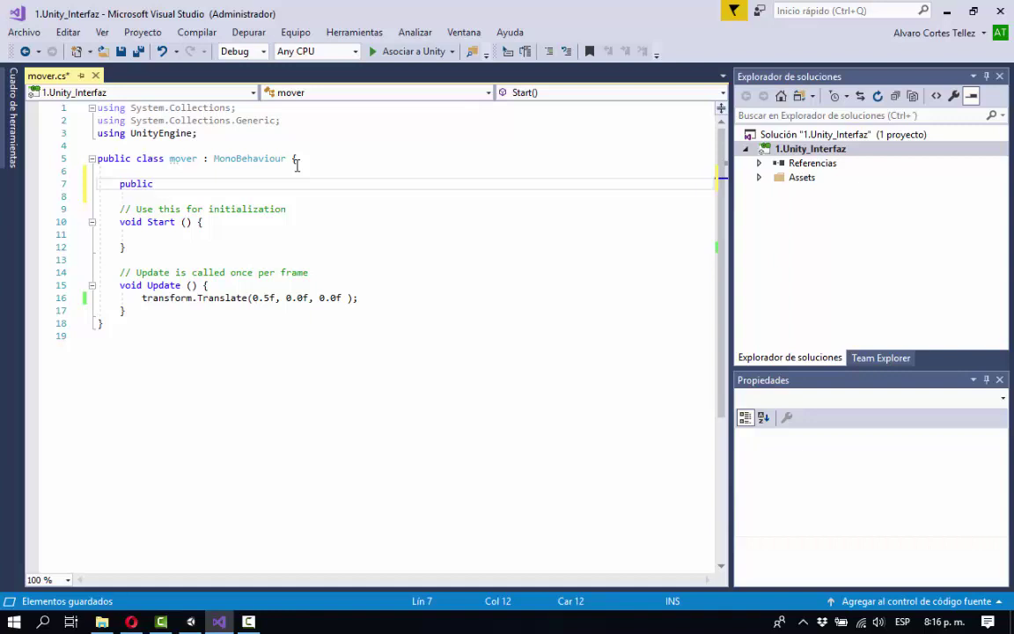
text(ve)
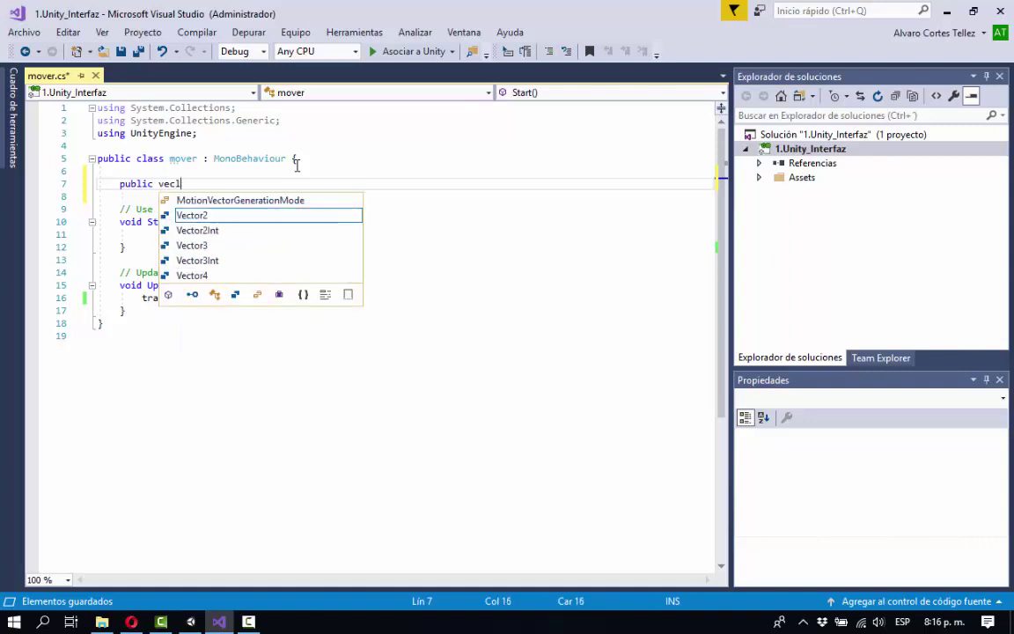
text(locidad)
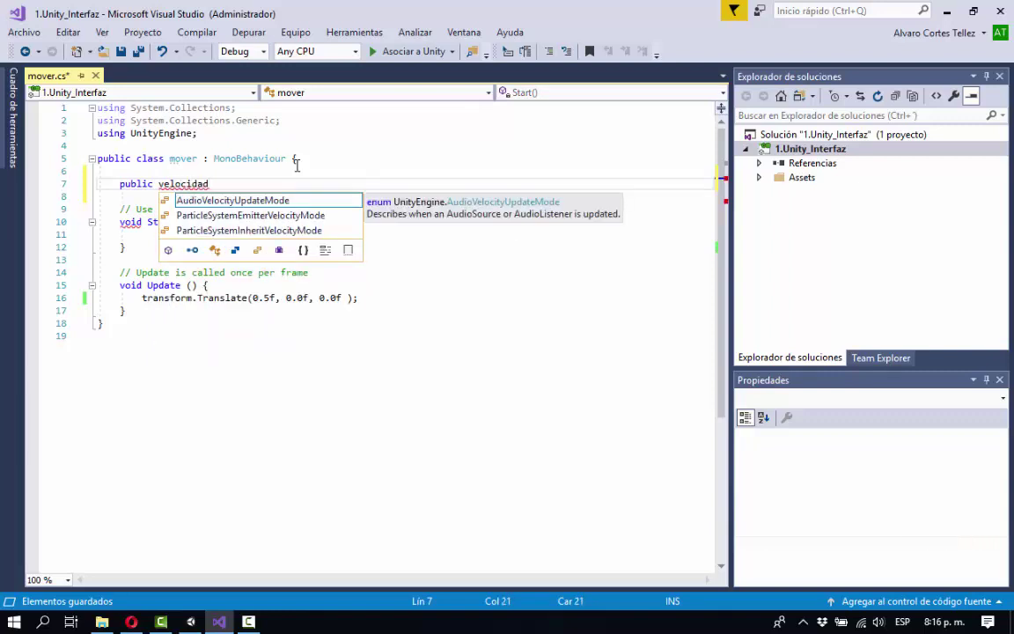
key(Left)
key(Left)
key(Left)
key(Left)
key(Left)
key(Left)
key(Left)
key(Left)
key(Left)
key(Left)
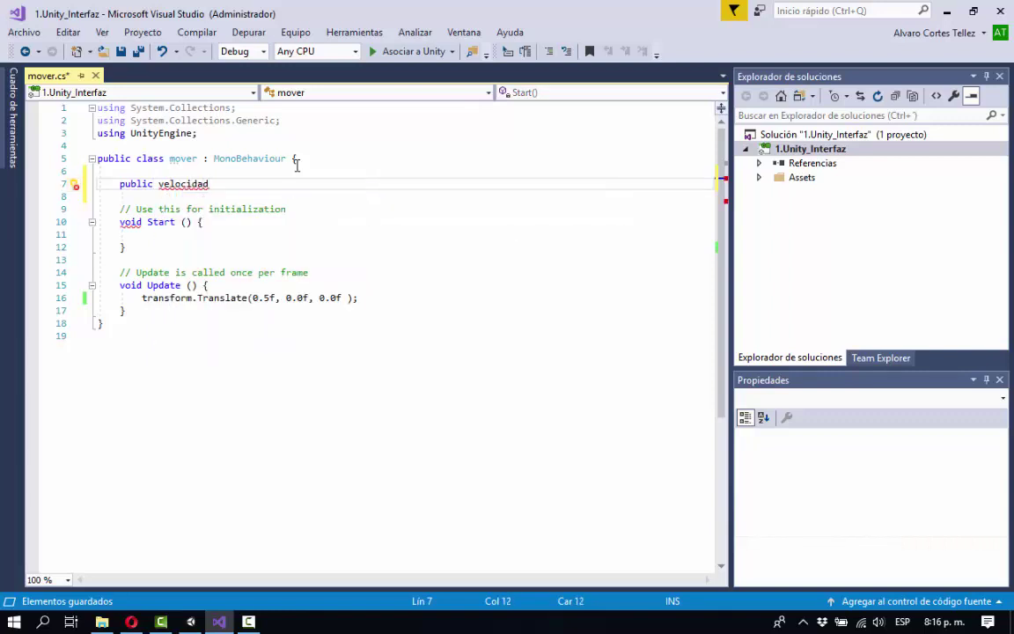
key(Right)
text(float)
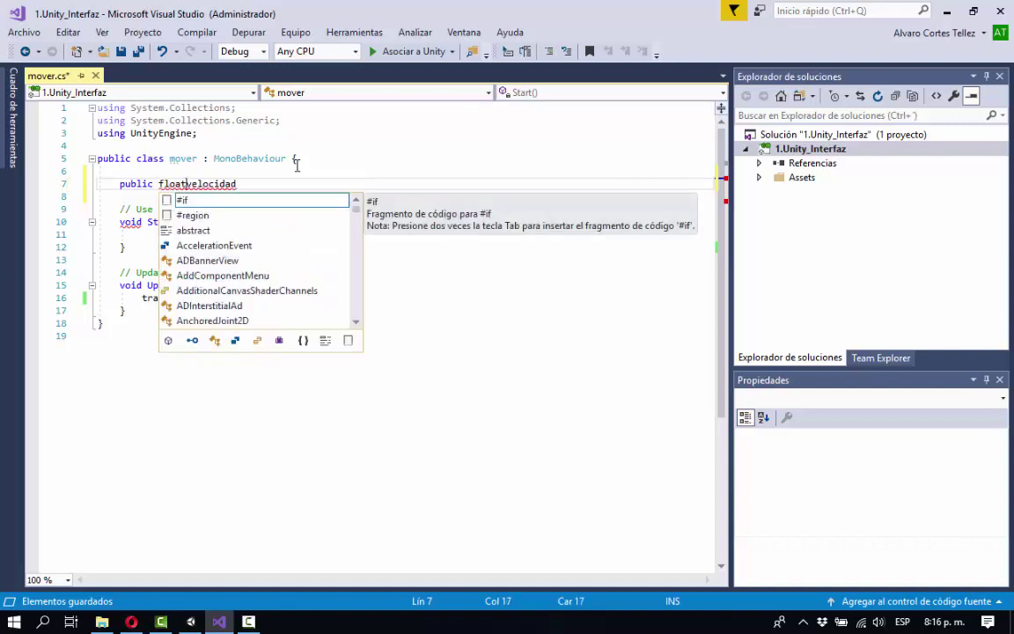
key(Right)
key(Right)
key(Right)
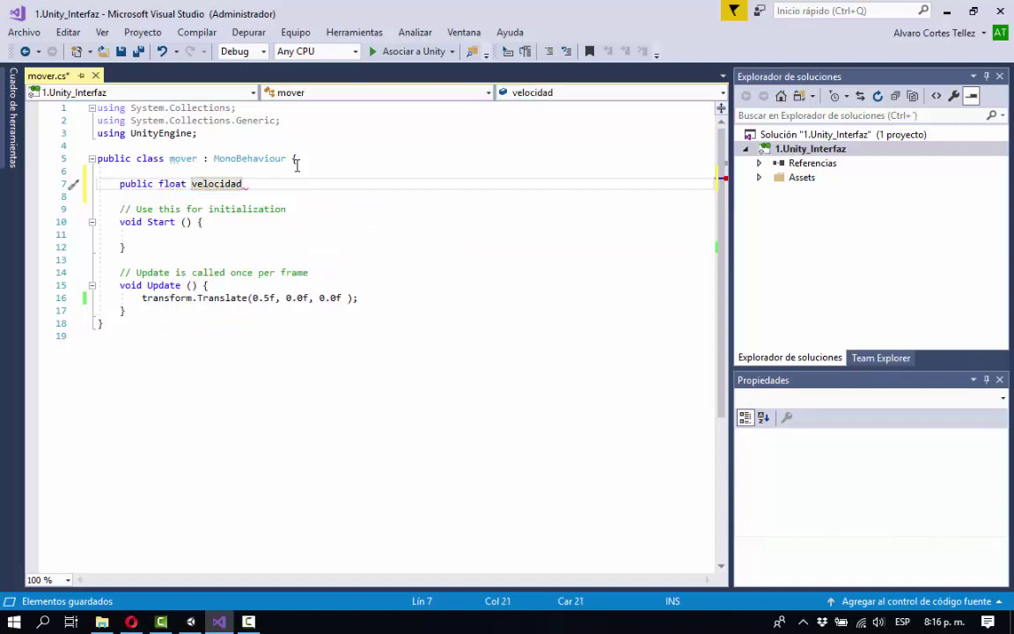
Step: Rename the velocidad field to vel and initialise it to 0.3f
key(ctrl+Left)
key(shift+Right)
key(shift+Right)
key(shift+Right)
key(shift+Right)
key(shift+Right)
key(shift+Right)
key(shift+Right)
key(shift+Right)
key(shift+Right)
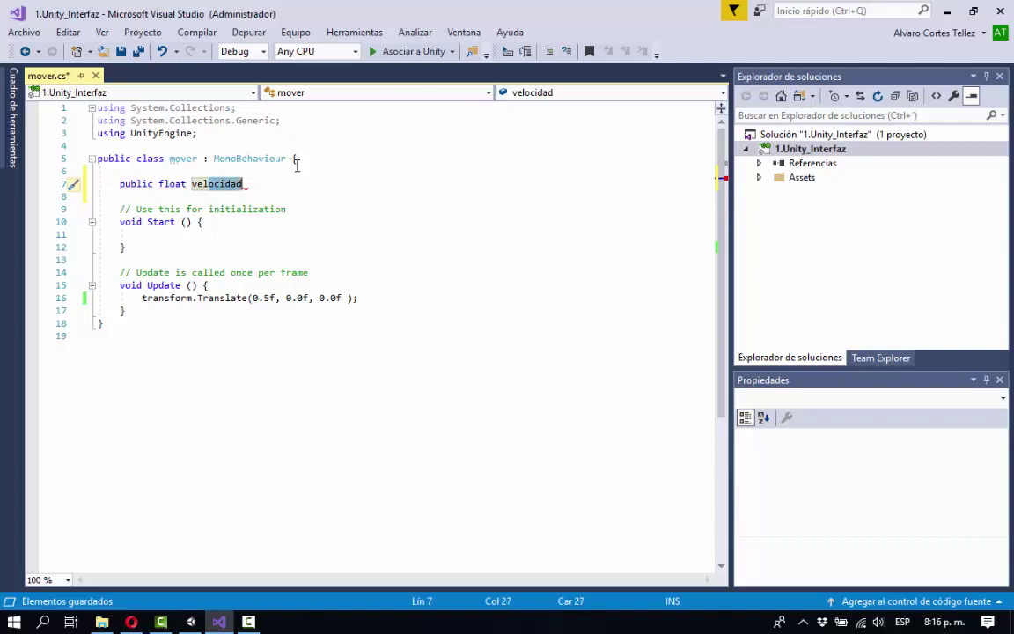
text(vel;)
key(Left)
text(= )
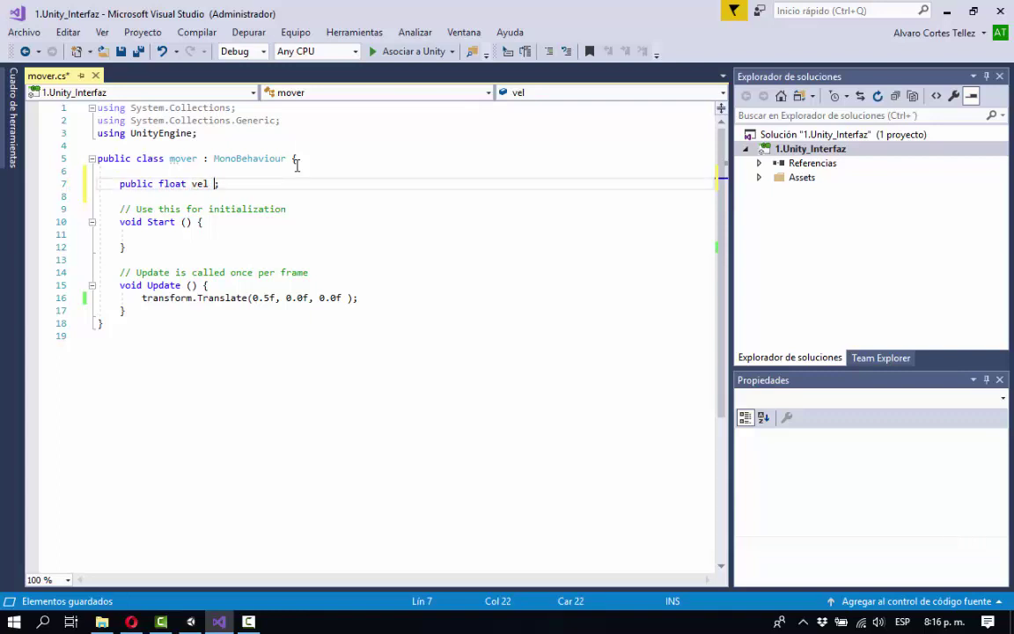
text(0.3f)
Step: Replace the first argument of the Translate call with vel and save mover.cs
drag(252, 298, 277, 297)
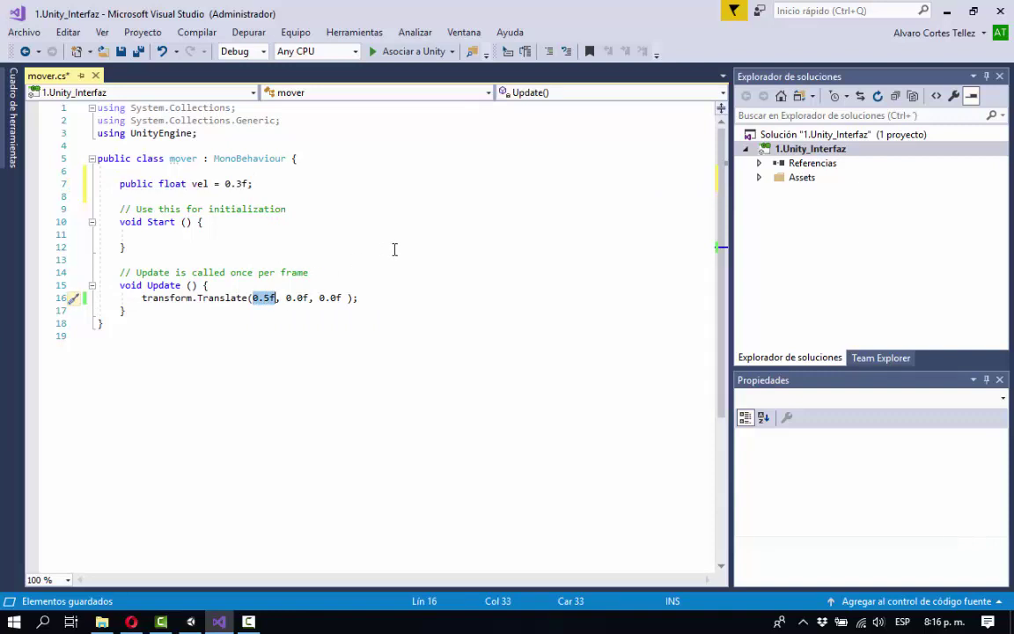
text(vel)
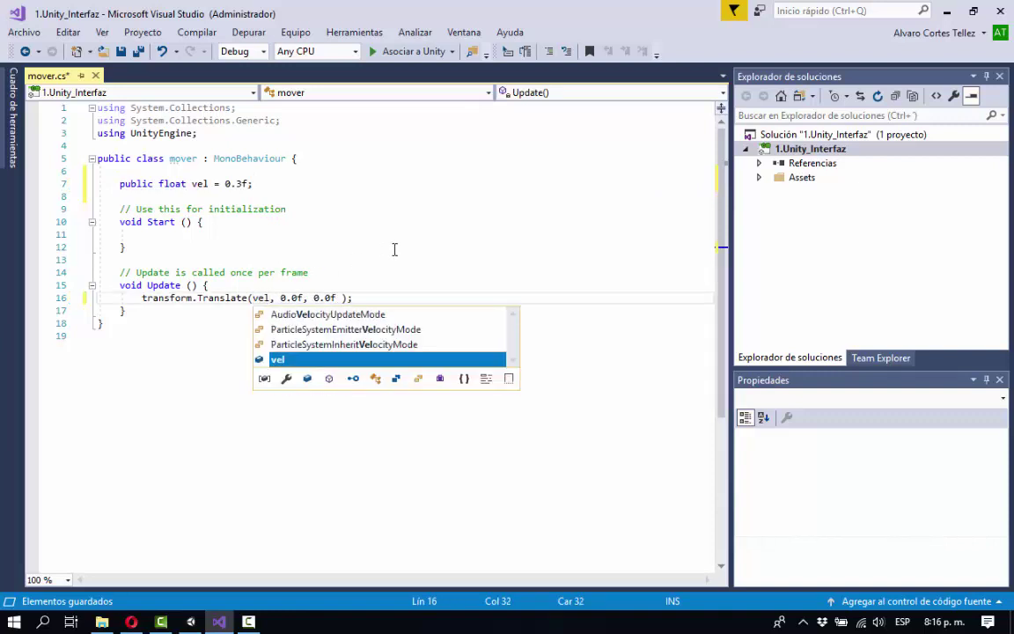
key(Escape)
Step: Switch to Unity, check the Mover script's Vel property on AvionPrefab and test-run the scene briefly
click(191, 621)
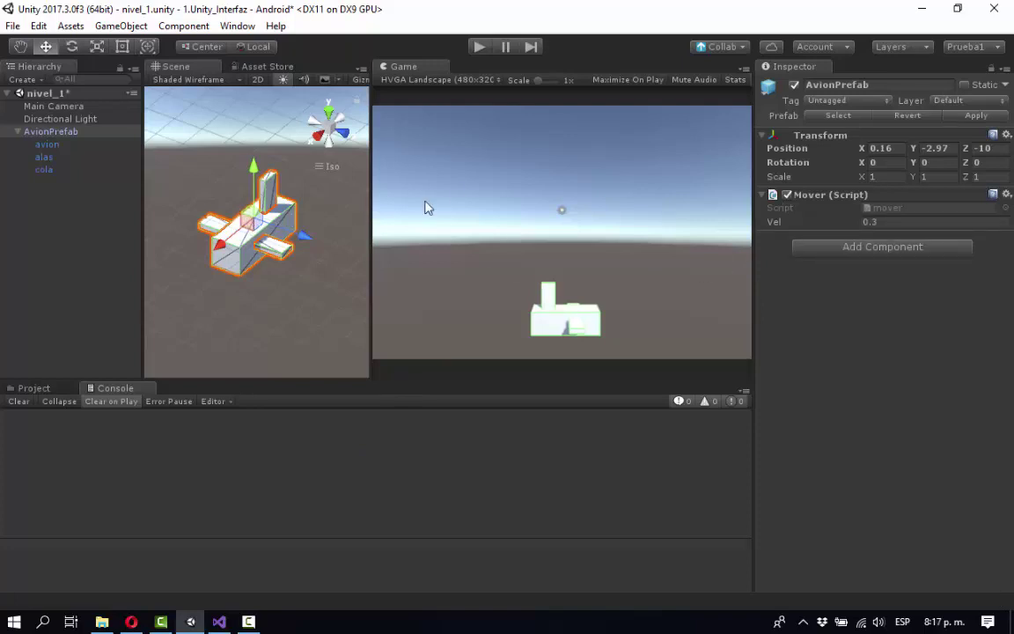
click(901, 223)
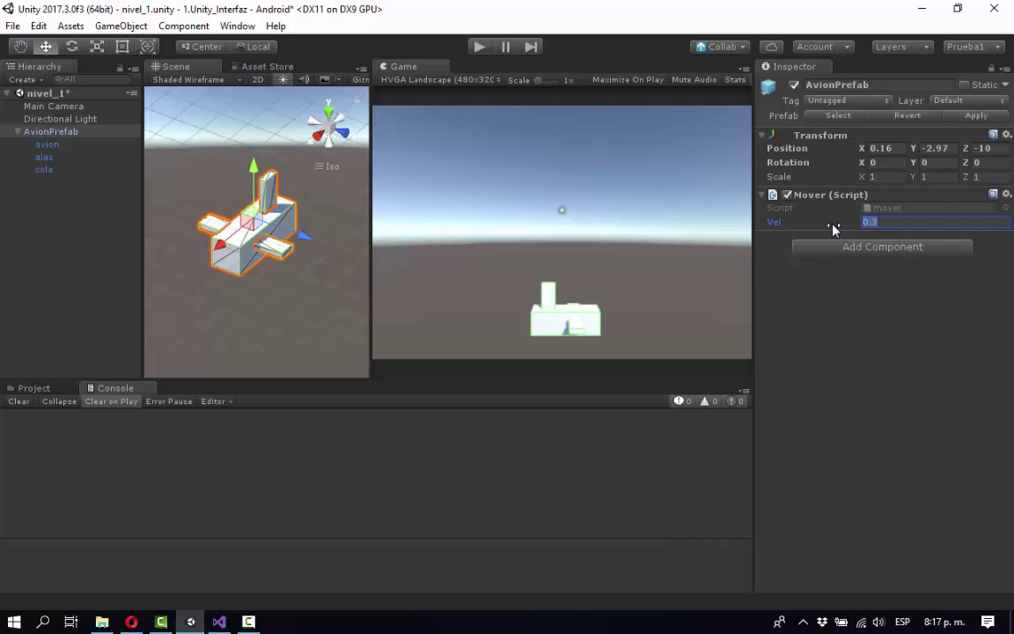
click(890, 223)
click(479, 47)
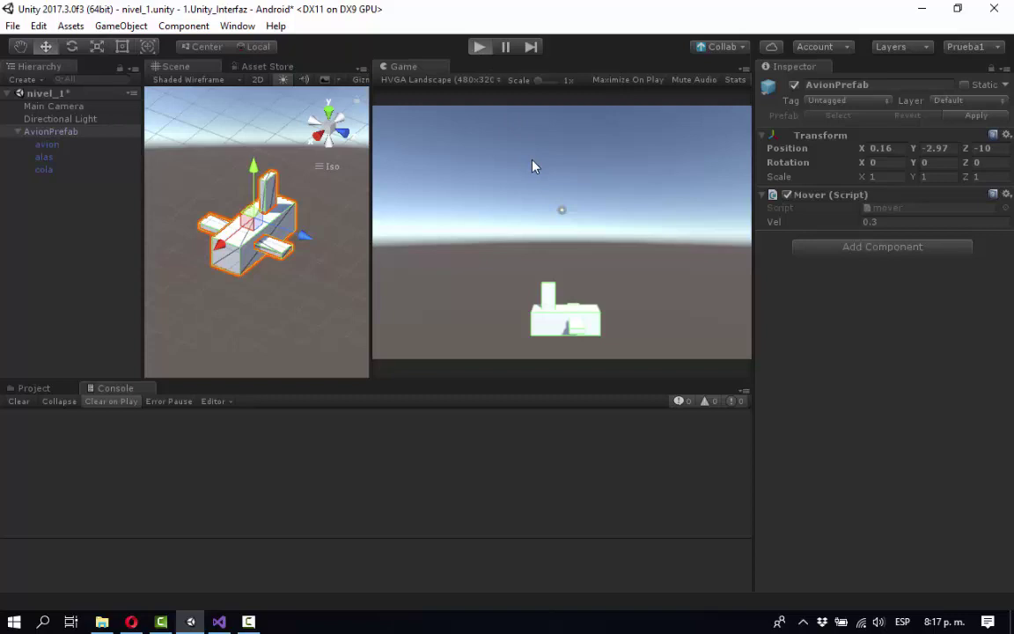
click(484, 48)
Step: Move the plane back along X to -10.95 and test-run the scene with the Mover script's Vel set to 0.05
drag(253, 257, 428, 83)
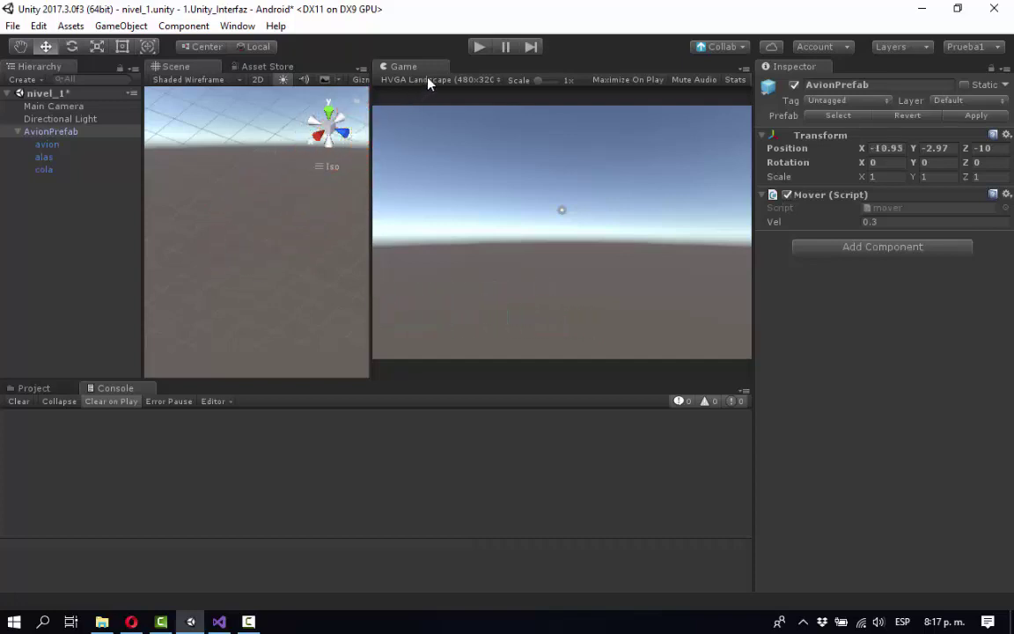
click(881, 224)
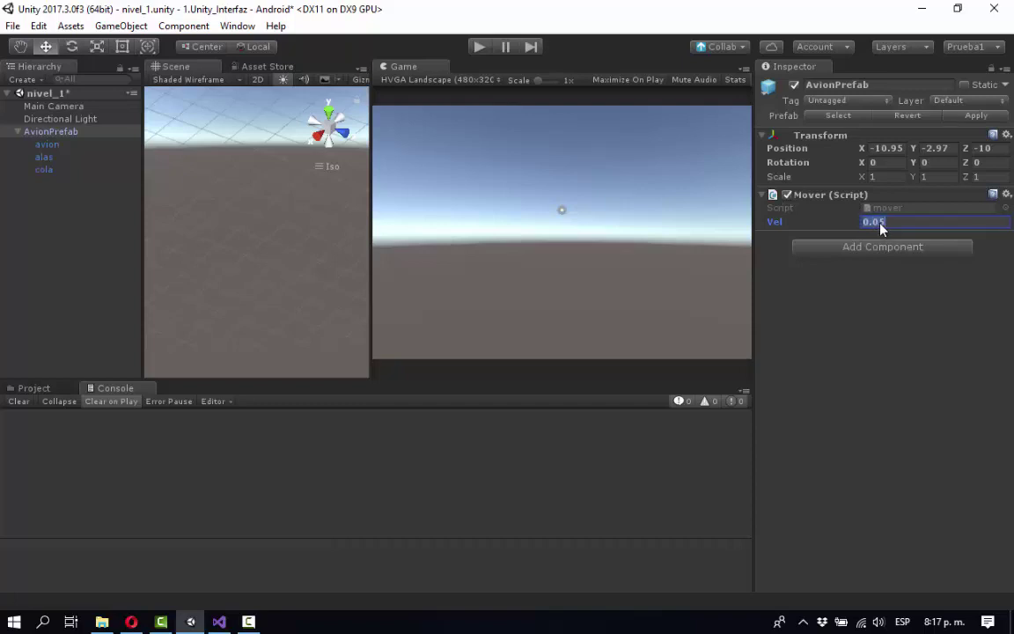
click(480, 49)
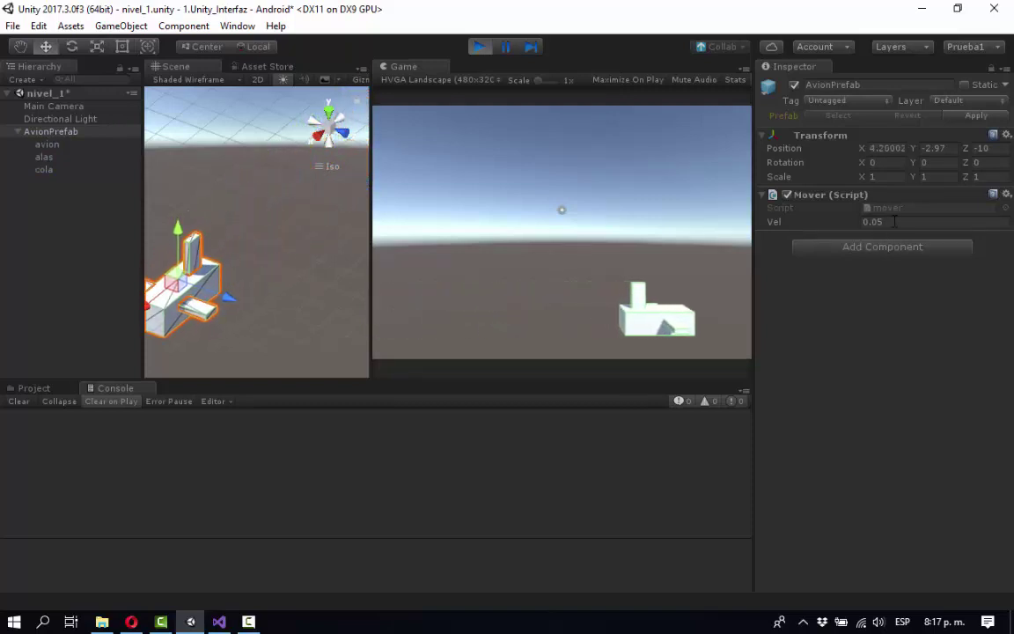
click(479, 46)
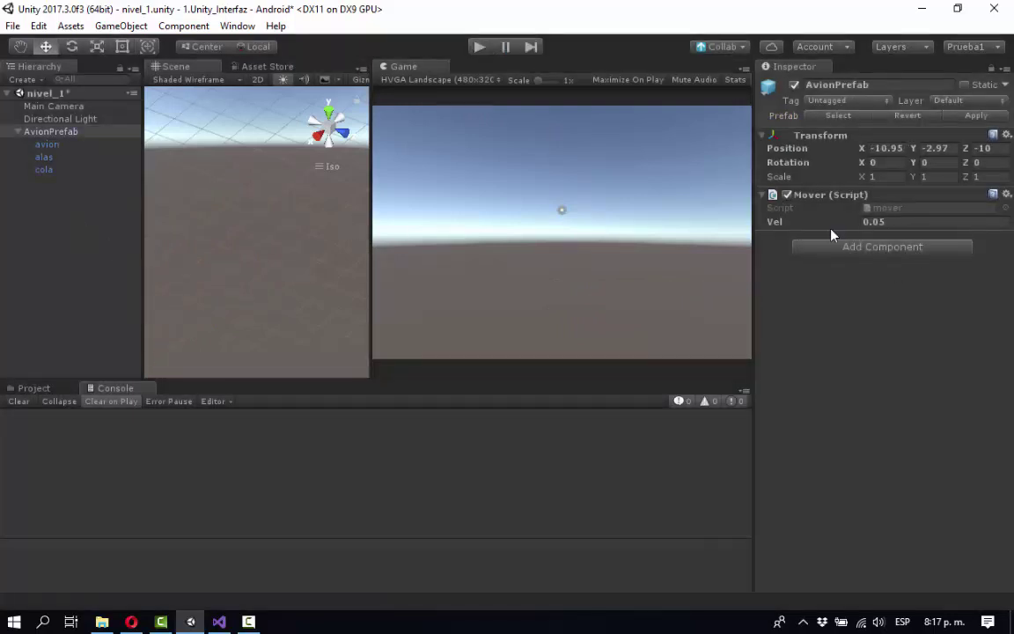
Step: Compare the Vel value of AvionPrefab in the scene with that of Prefab_Avion in the prefabs folder
click(51, 132)
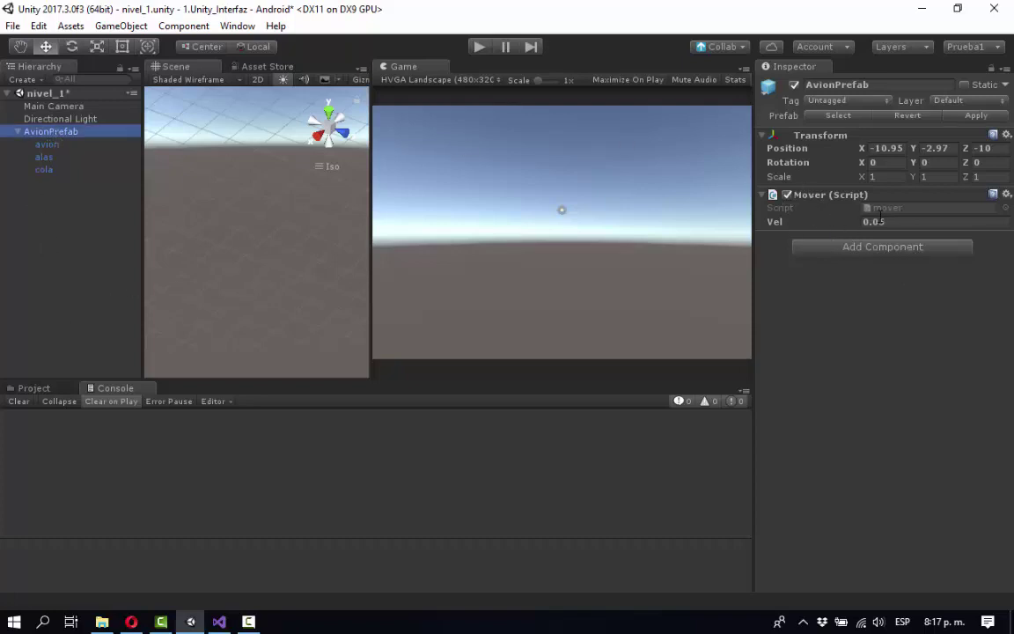
click(40, 389)
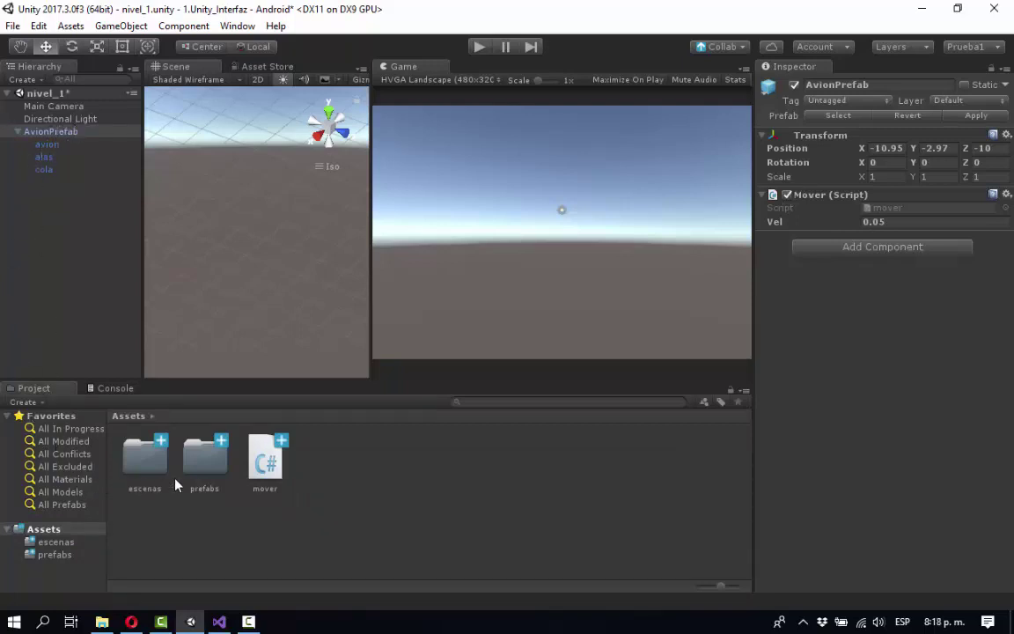
double_click(205, 465)
click(154, 462)
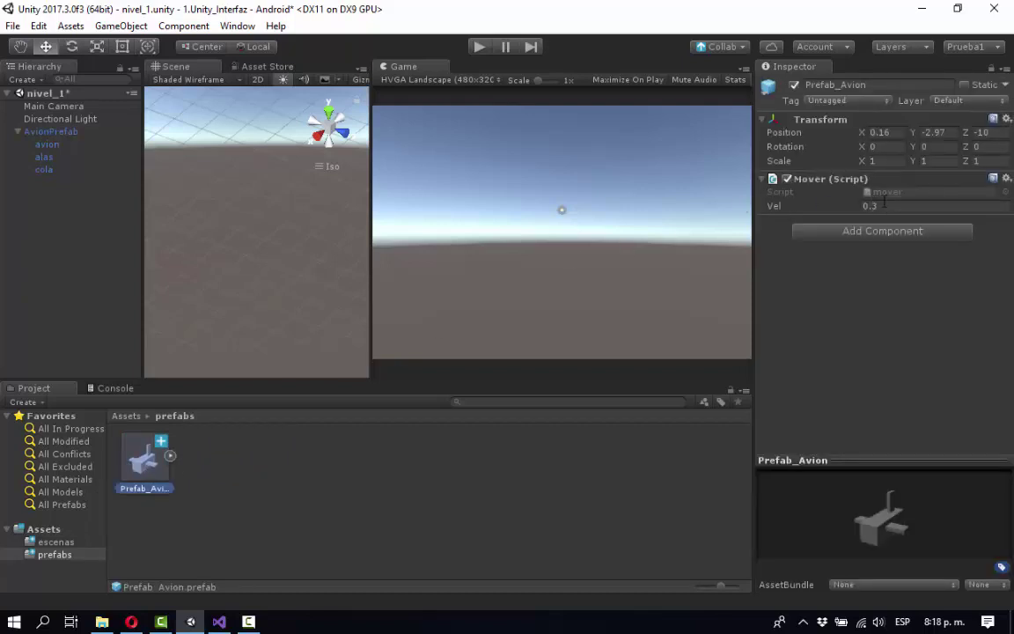
Step: Apply the scene plane's changes to its prefab, check Prefab_Avion and save the nivel_1 scene
click(70, 132)
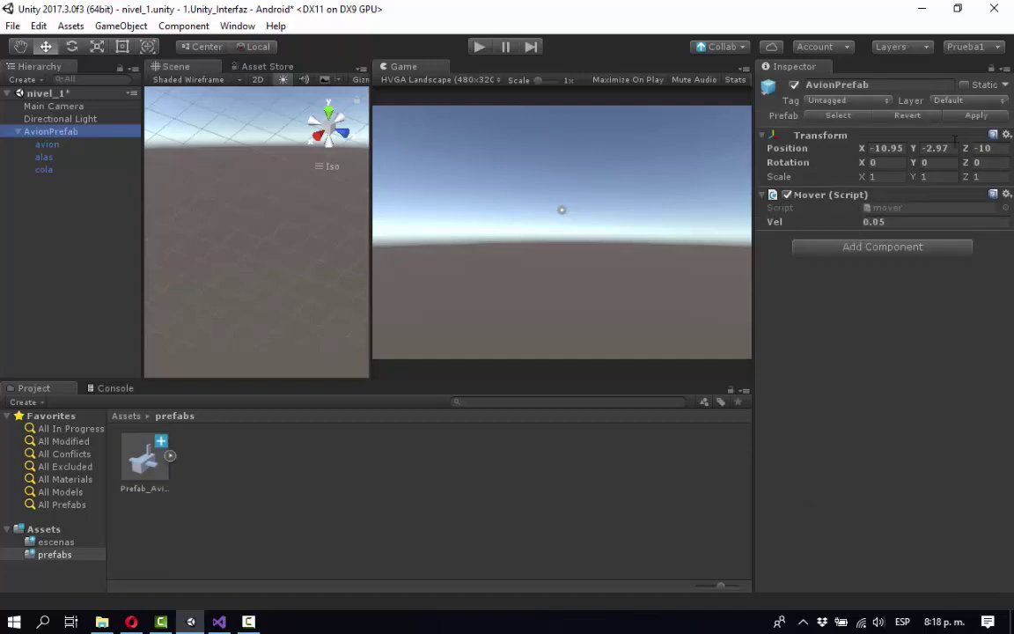
click(976, 117)
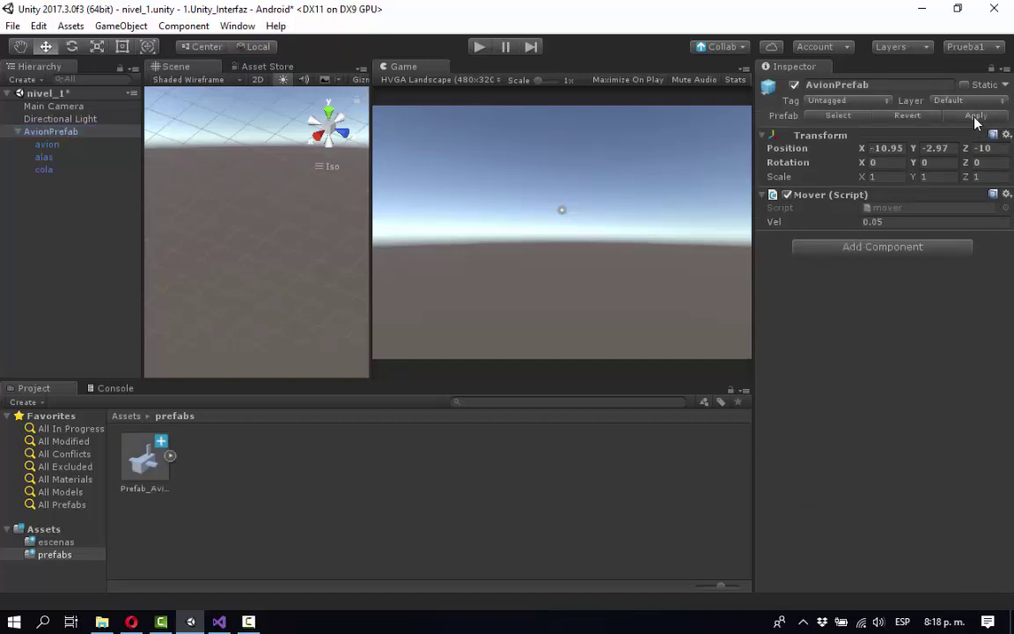
click(146, 458)
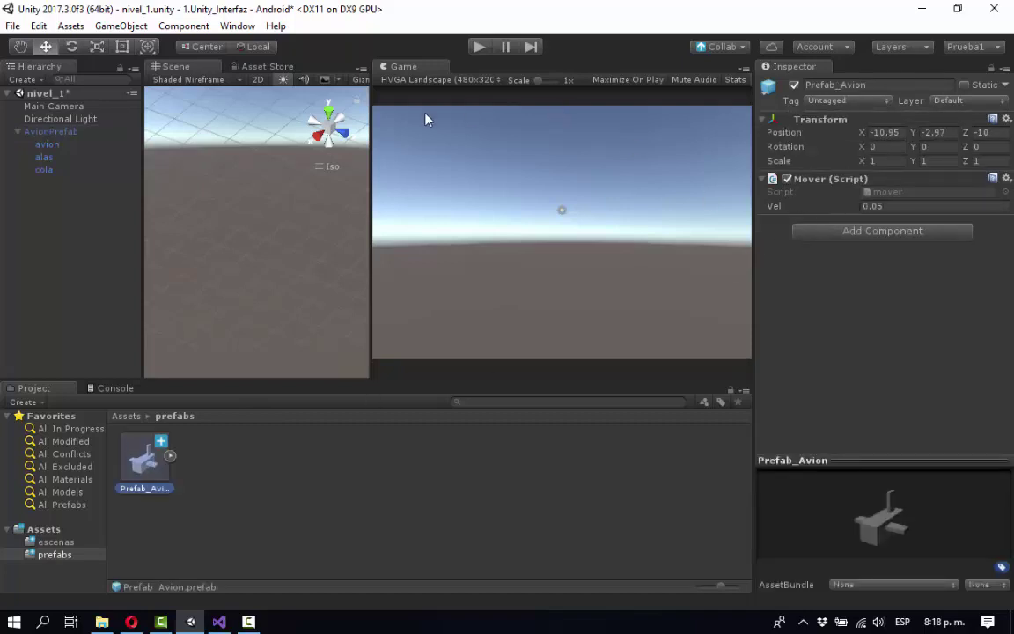
click(13, 27)
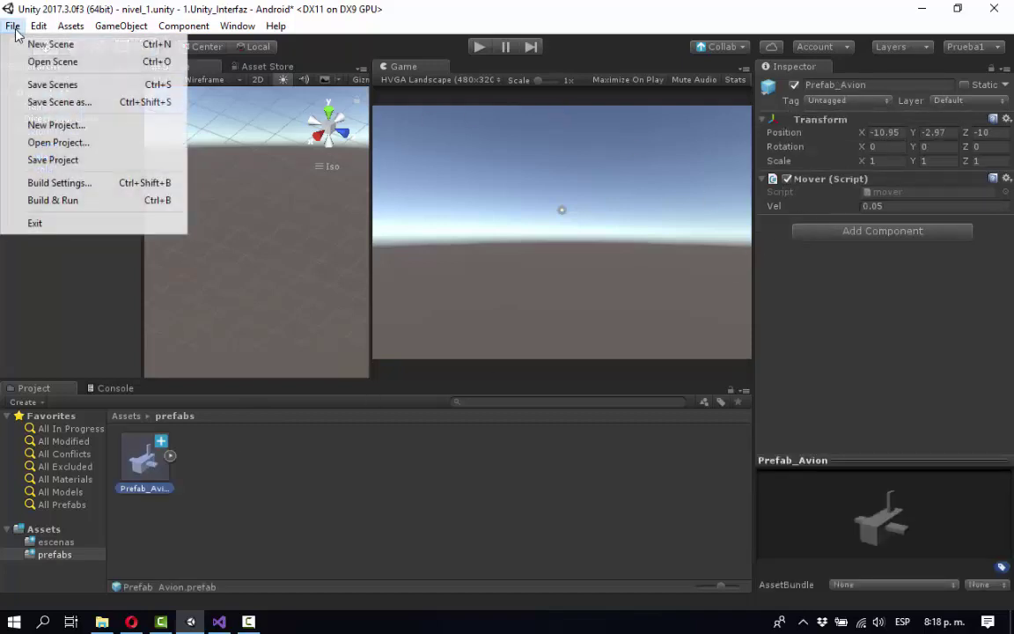
click(51, 84)
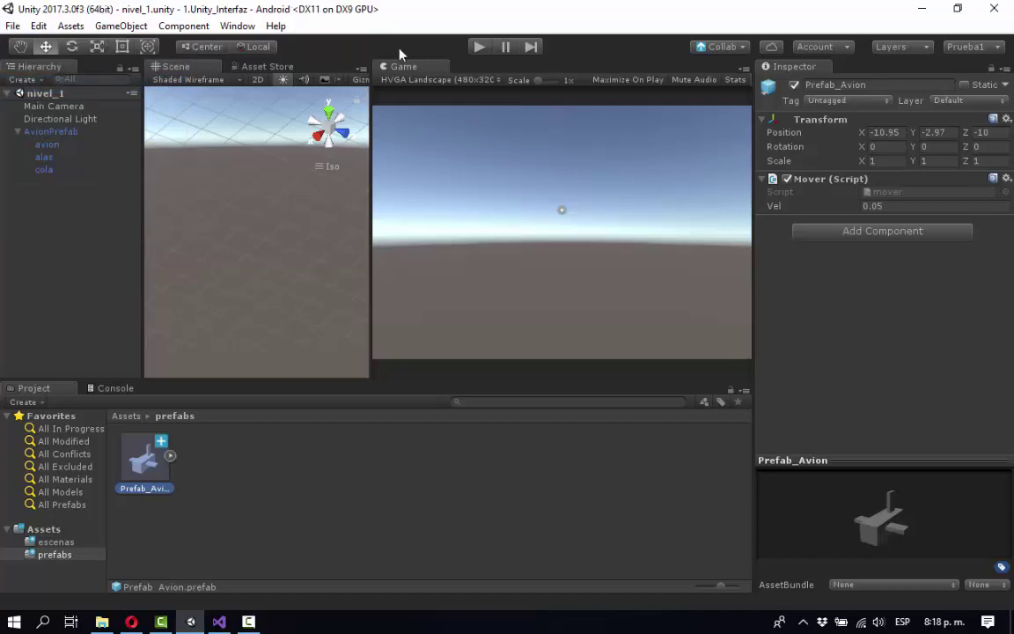
Step: Select AvionPrefab, then switch to Visual Studio and add an empty line below the Translate call in Update
click(51, 132)
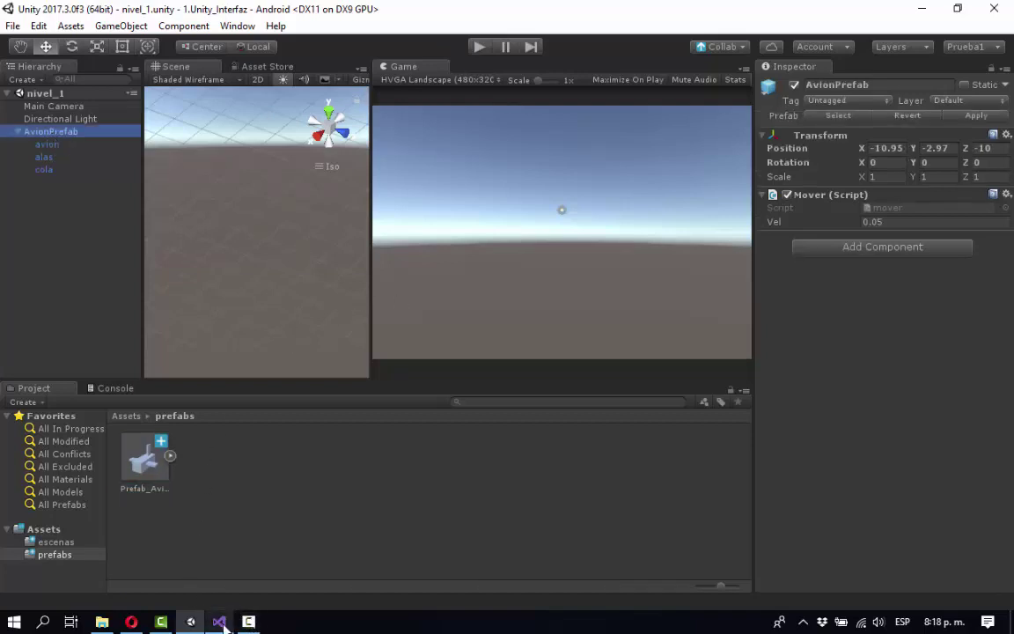
mouse_move(222, 622)
click(253, 554)
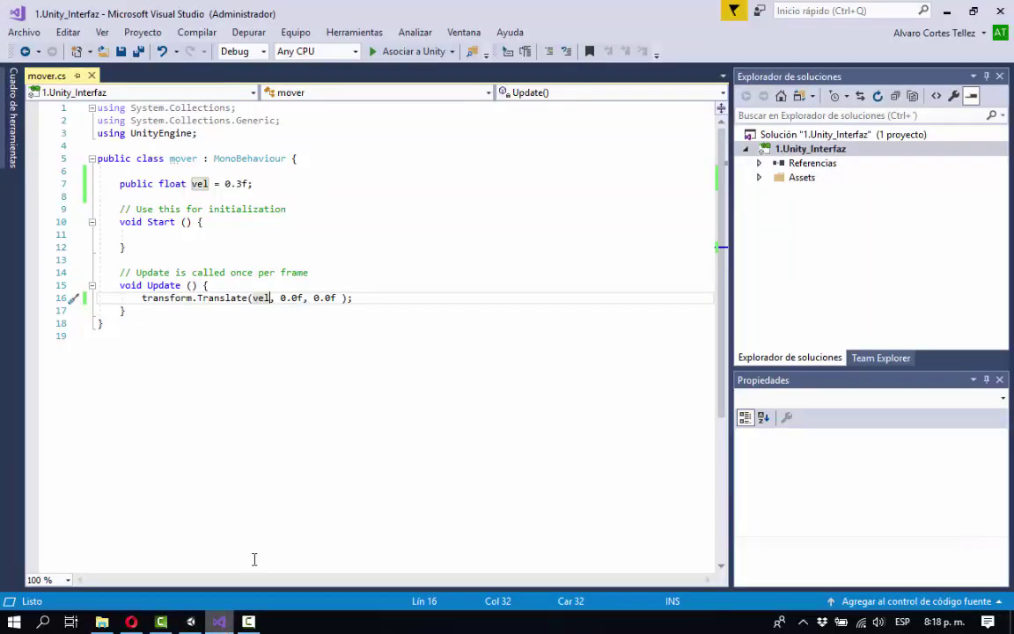
click(368, 297)
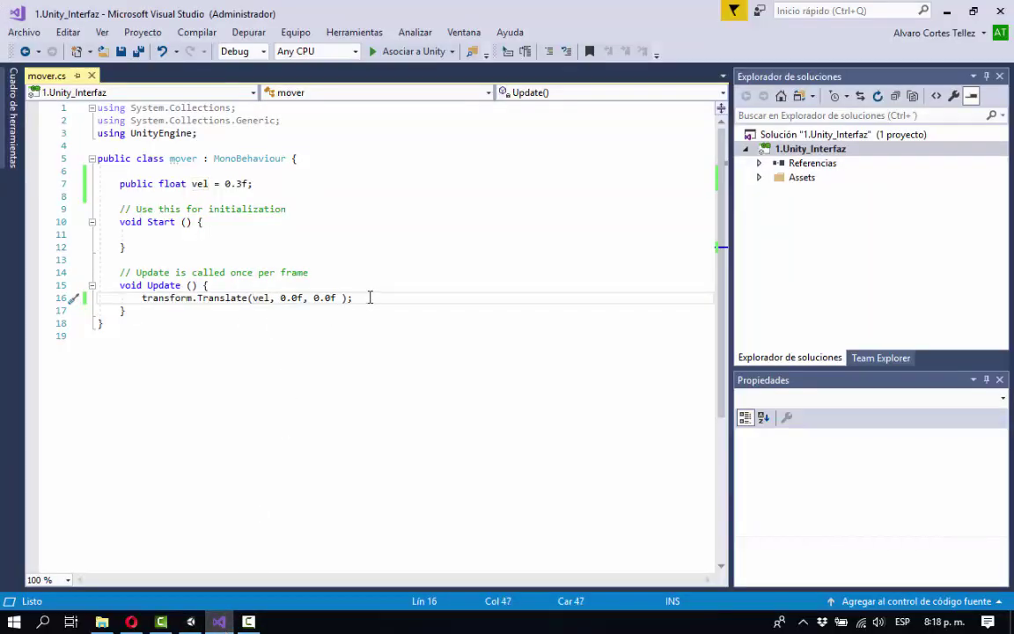
key(Return)
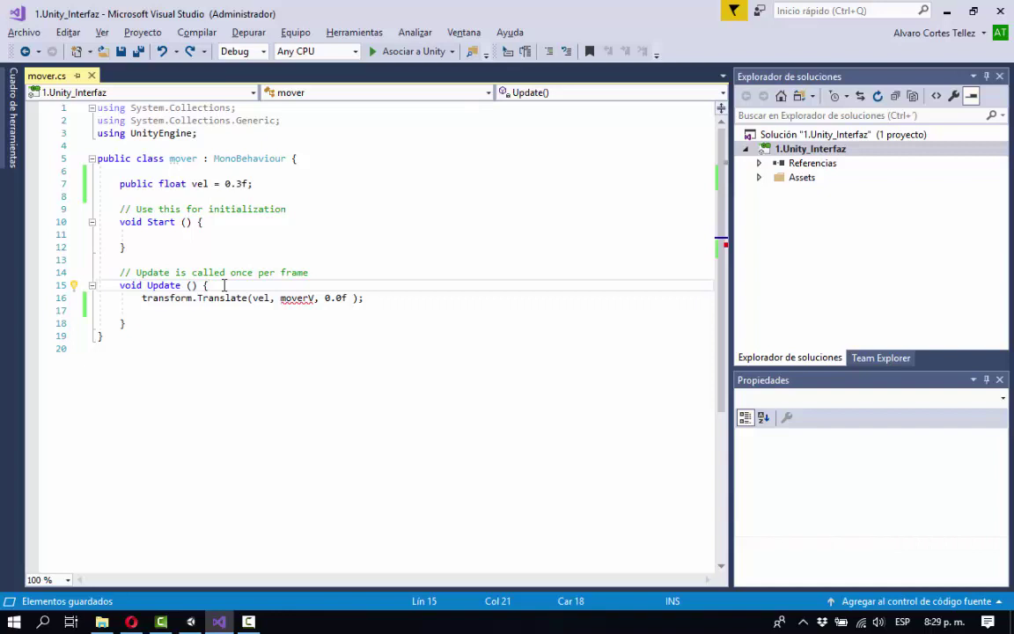
Step: Declare a float moverV from an empty Input.GetAxis() call on a new line above the Translate call in Update
key(Return)
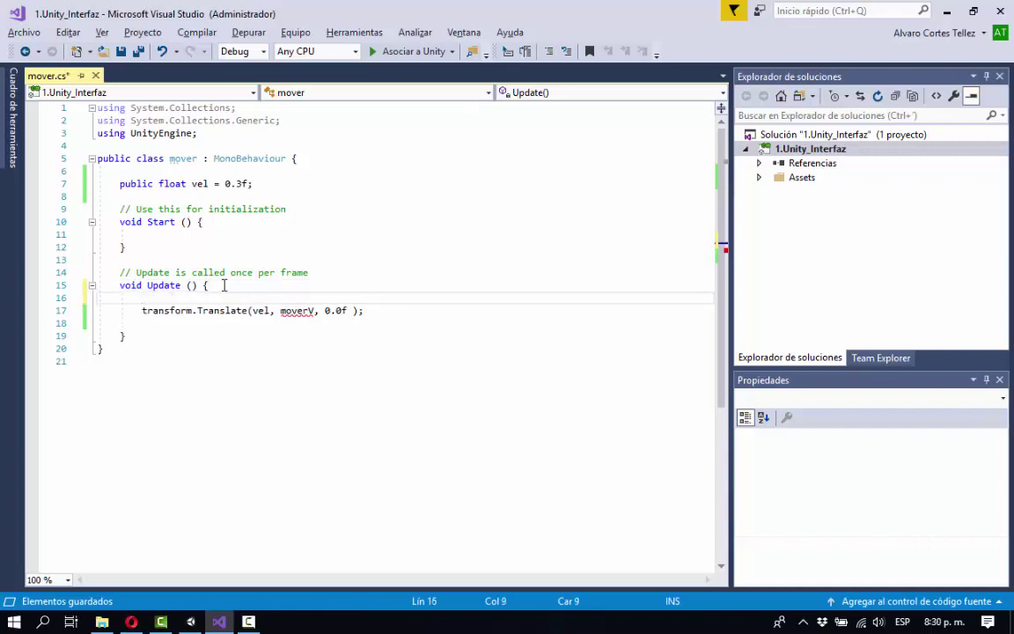
text(float)
text(moverV = Input)
key(Escape)
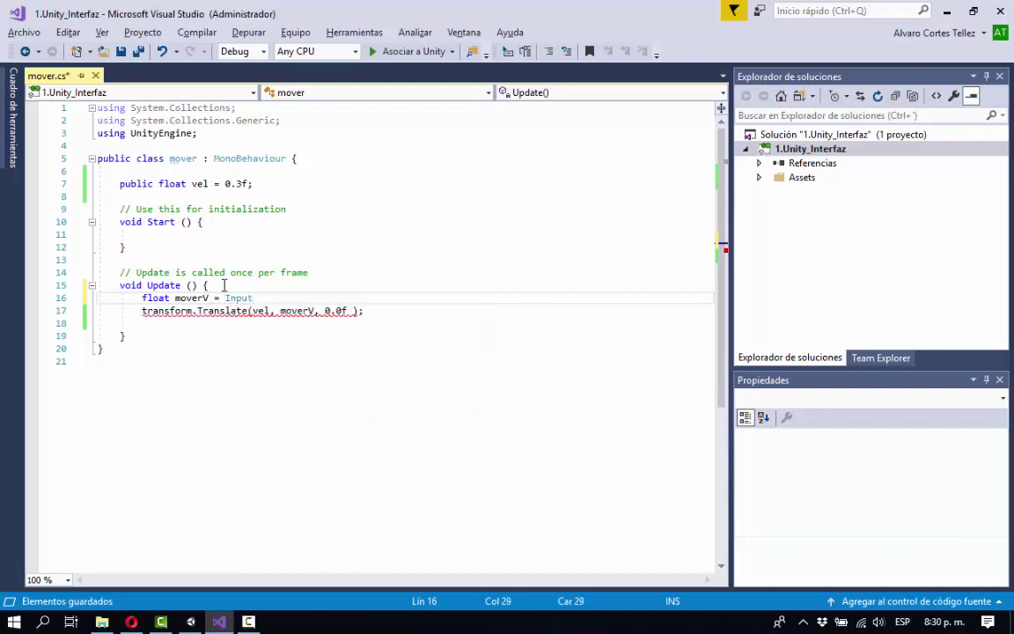
text(.Get)
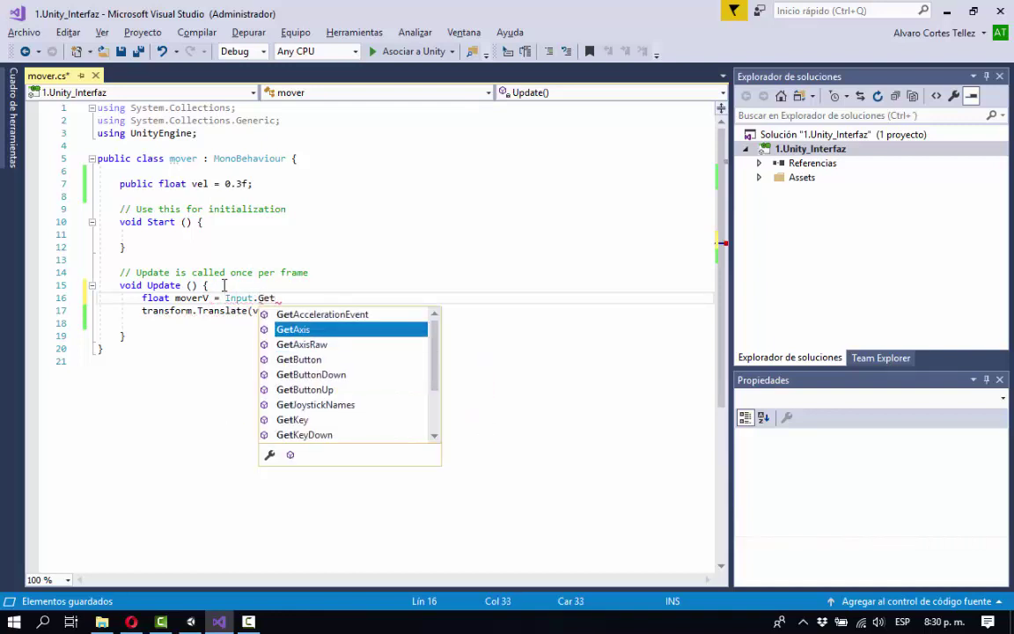
key(Tab)
text(())
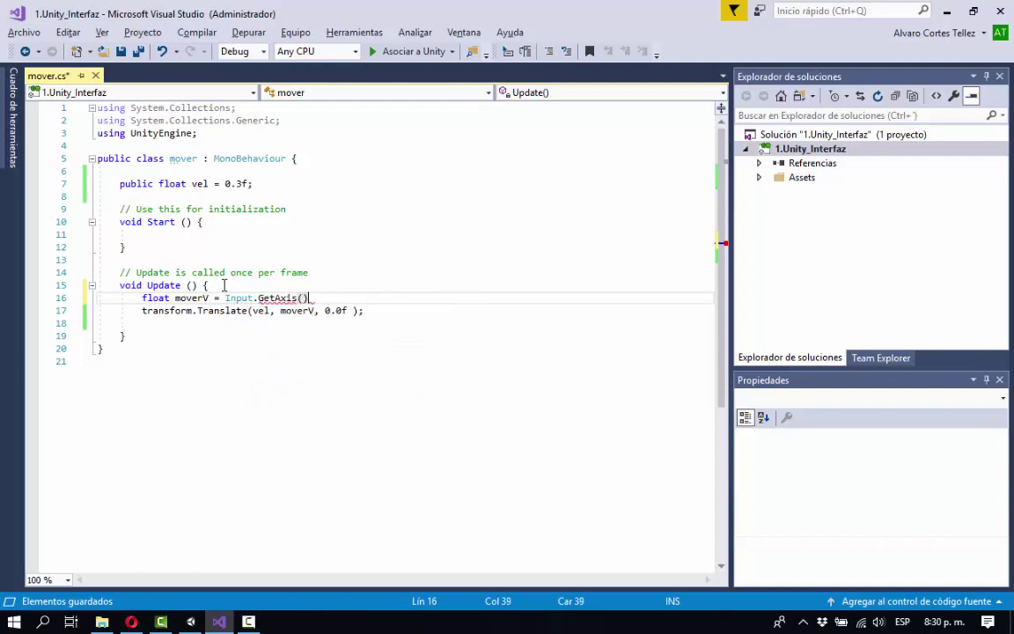
Step: Fill the GetAxis parentheses with "Vertical" * Time.deltaTime
key(Left)
text("")
key(Left)
text(Vertical" )
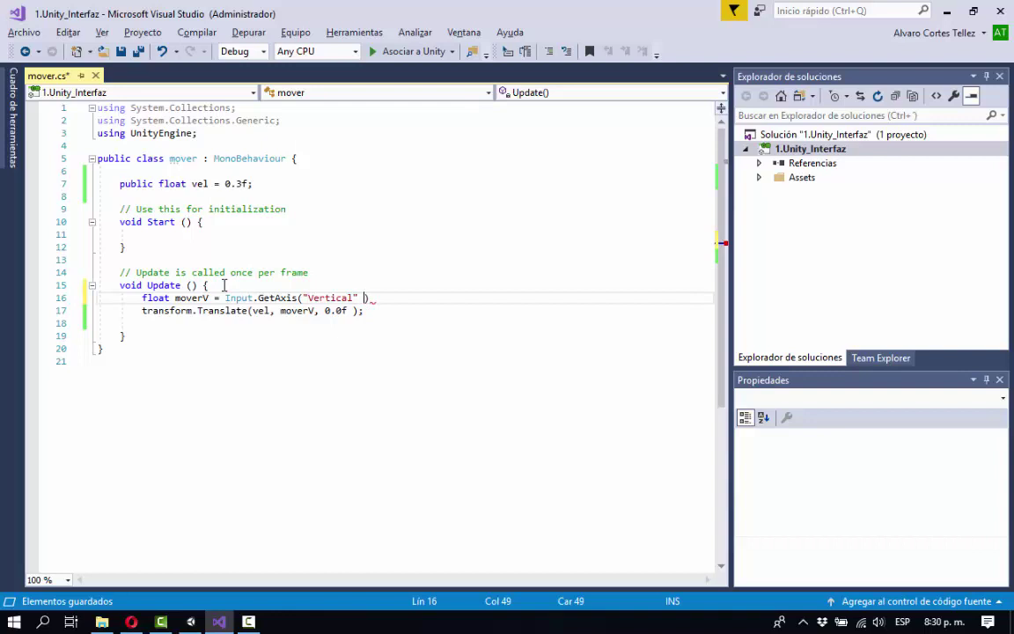
text(* Time)
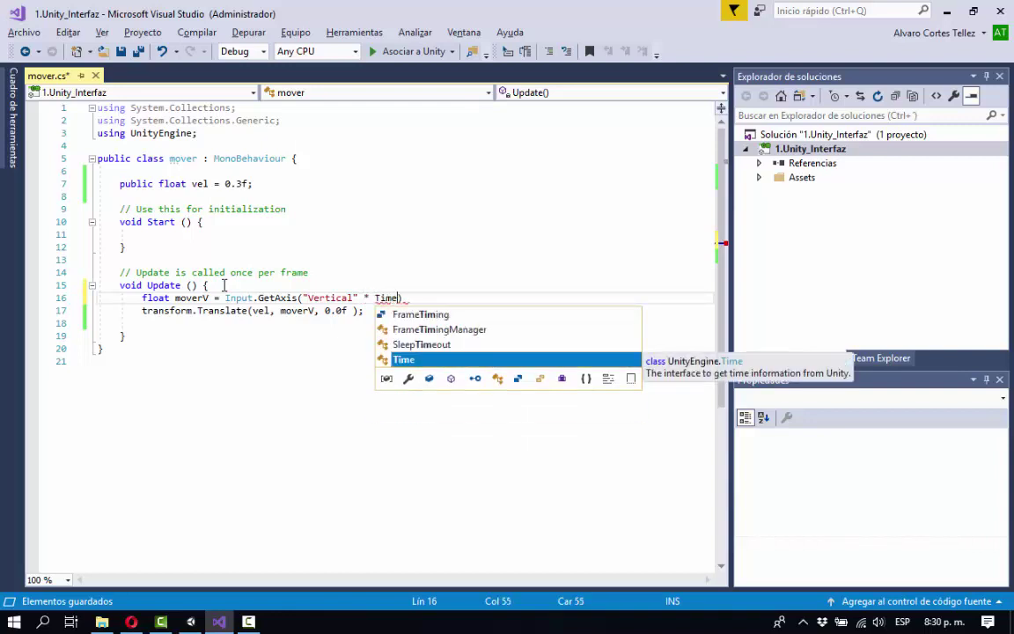
text(.del)
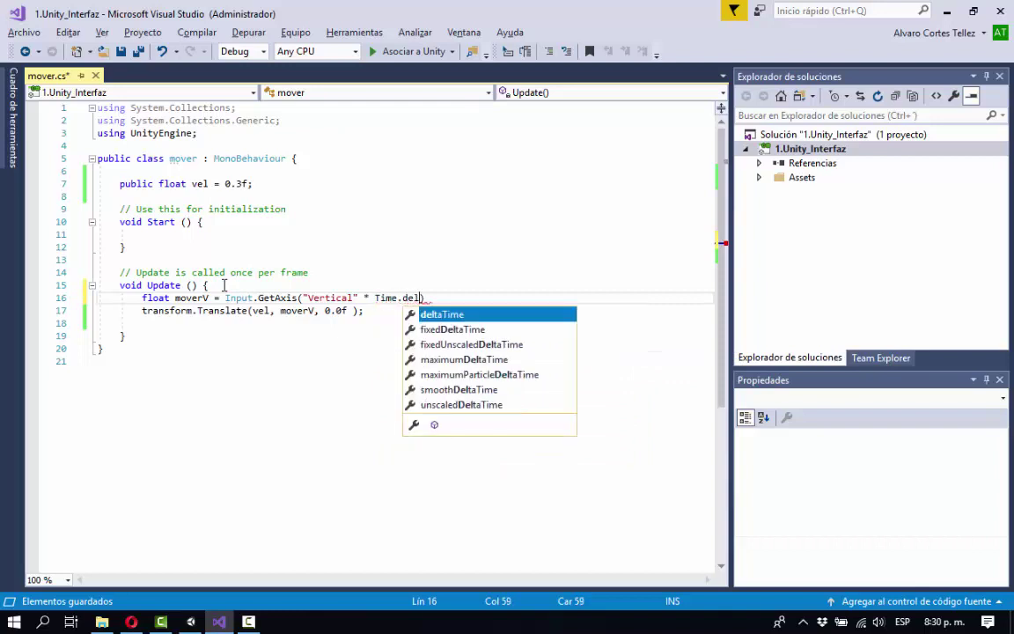
key(Tab)
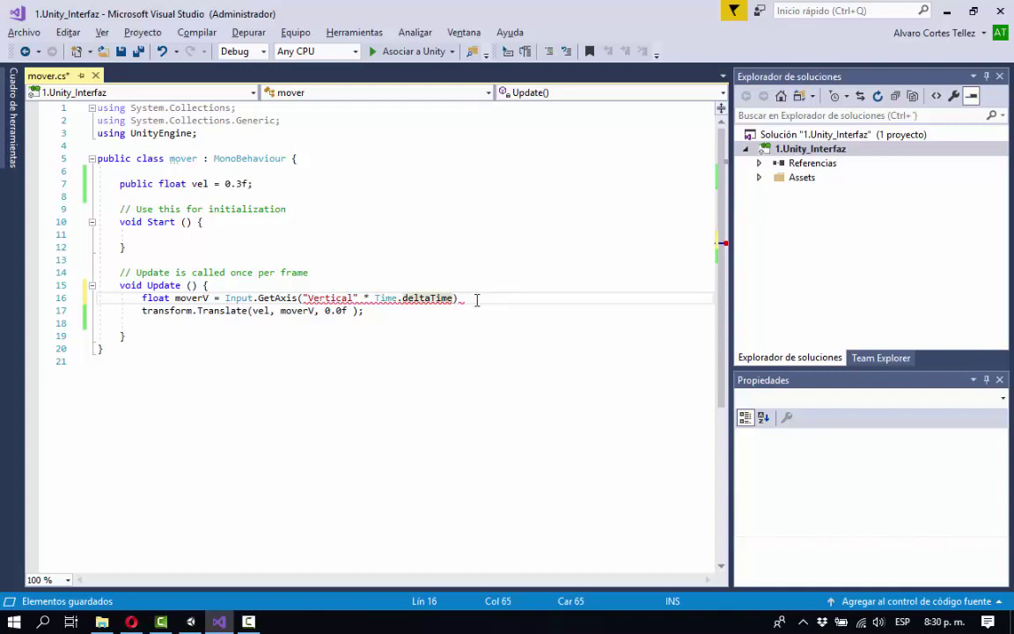
Step: Take the Time.deltaTime factor out of the GetAxis parentheses so the line reads Input.GetAxis("Vertical") * Time.deltaTime; and save mover.cs
key(shift+Left)
key(shift+Left)
key(shift+Left)
key(shift+Left)
key(shift+Left)
key(shift+Left)
key(shift+Left)
key(shift+Left)
key(shift+Left)
key(shift+Left)
key(shift+Left)
key(shift+Left)
key(shift+Left)
key(shift+Left)
key(shift+Left)
key(shift+Left)
key(shift+Left)
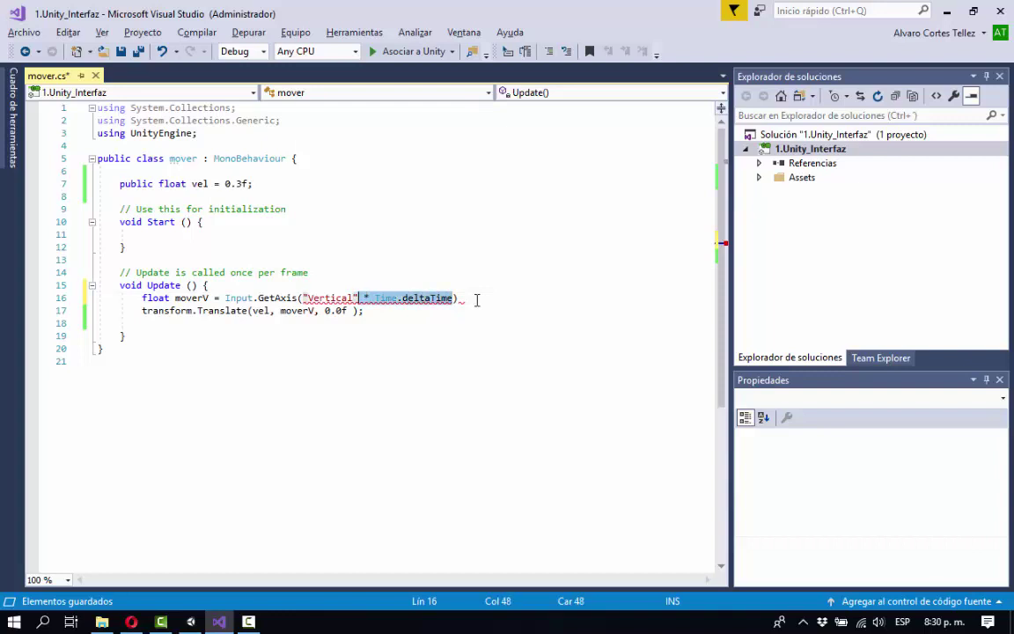
key(Delete)
key(Delete)
text() )
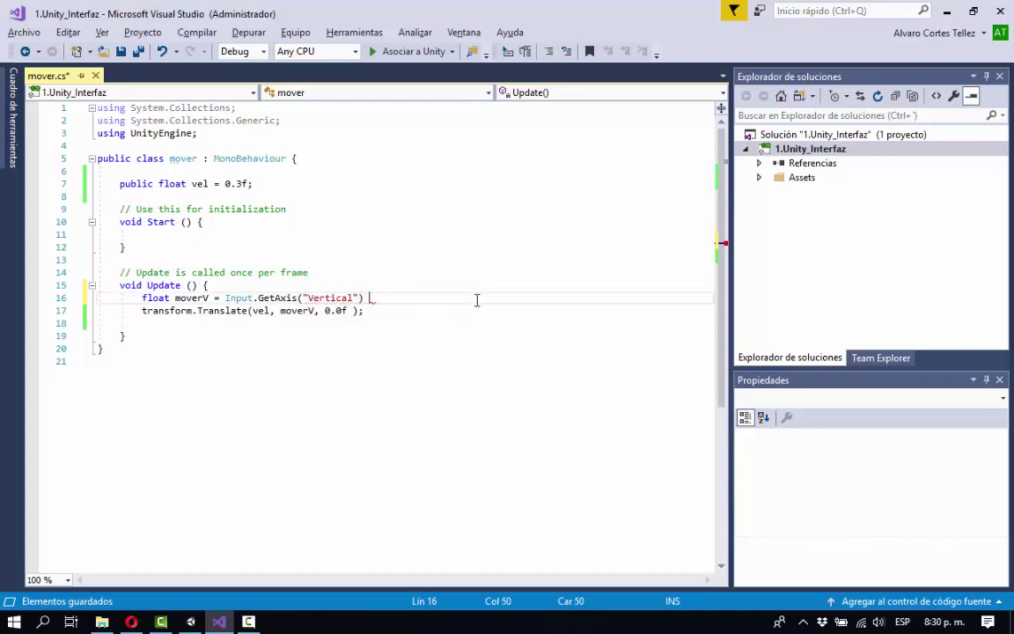
text(* Time.deltaTime;)
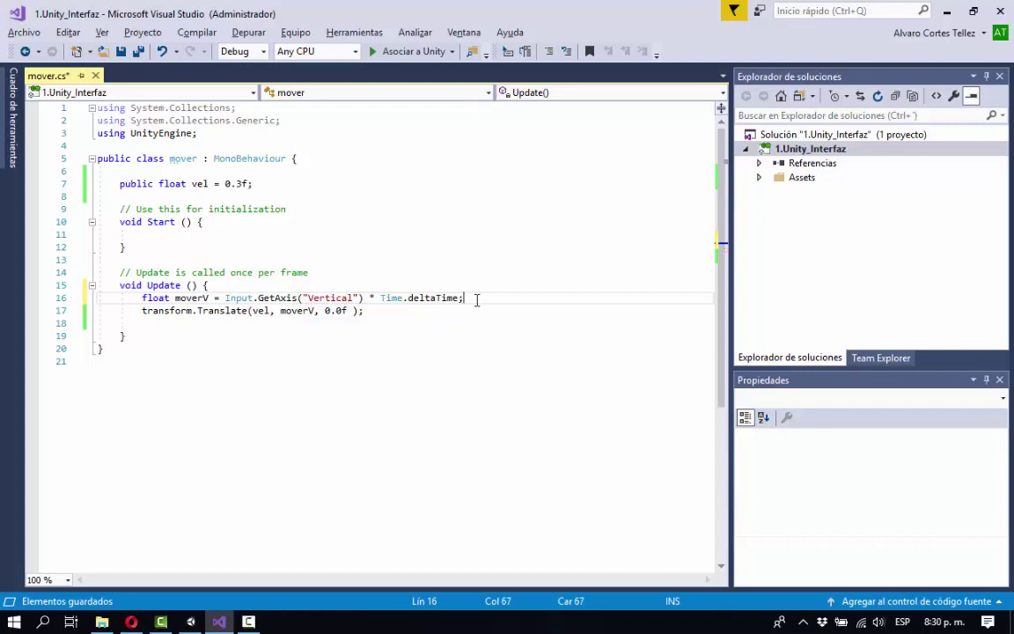
key(ctrl+s)
Step: Switch to Unity and check the mover script in the Assets folder against its code in Visual Studio
key(alt+Tab)
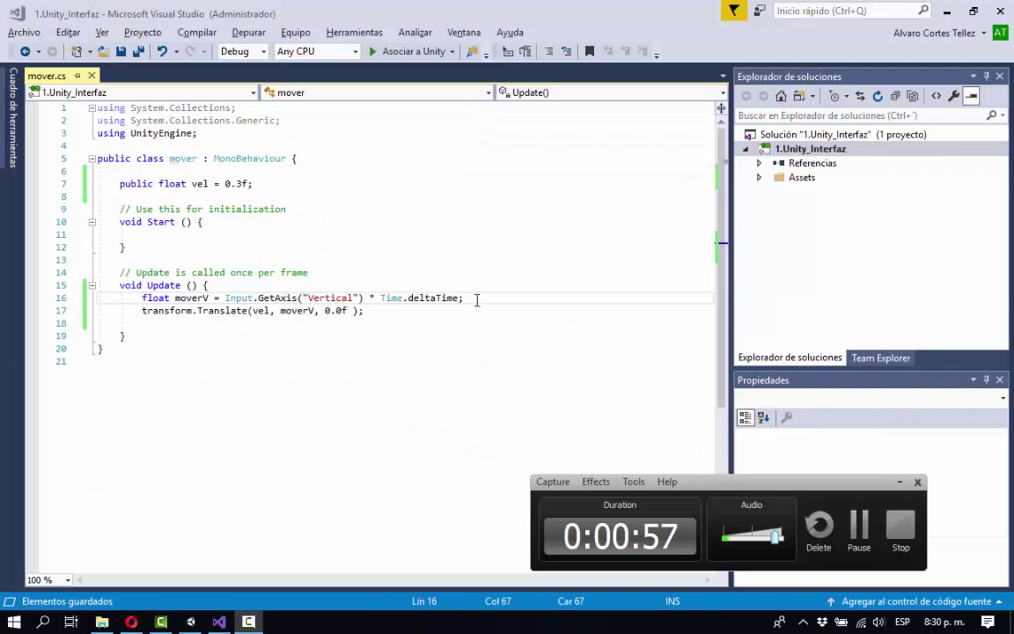
key(alt+Tab)
click(899, 481)
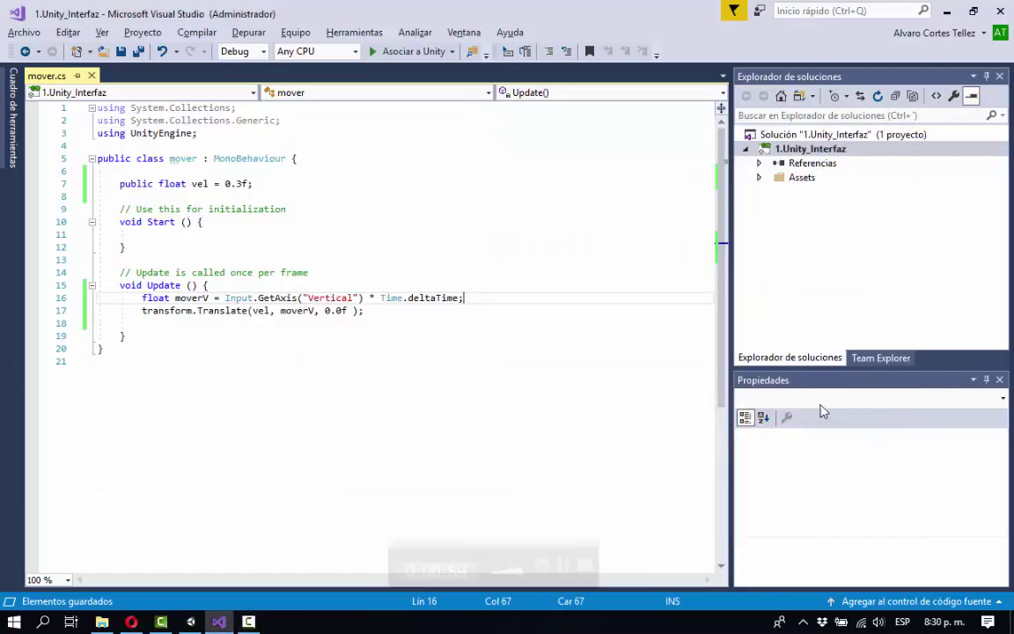
key(alt+Tab)
key(Tab)
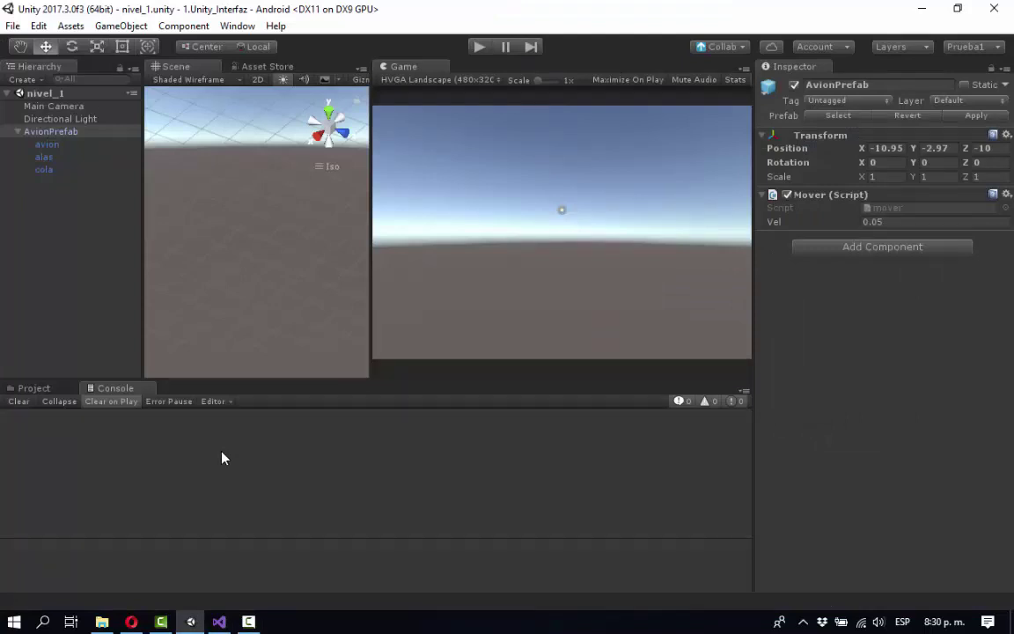
click(35, 389)
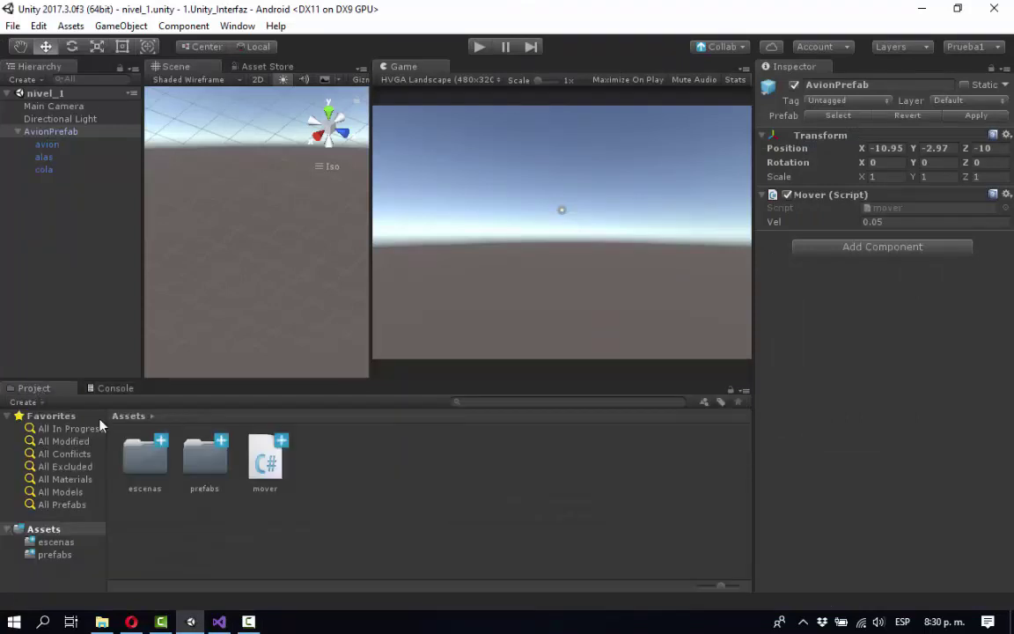
click(265, 476)
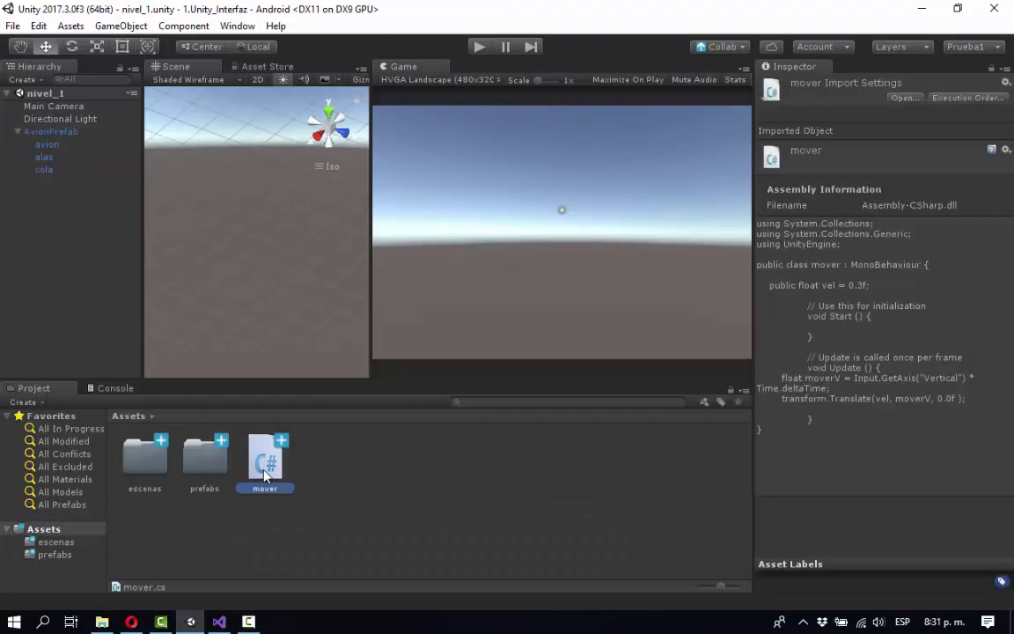
click(221, 622)
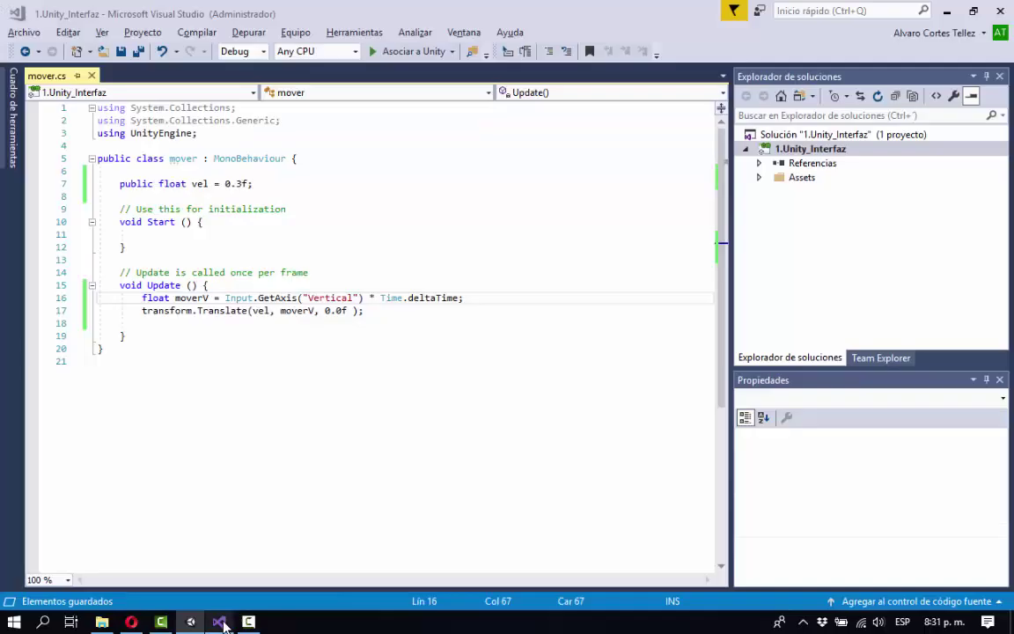
click(320, 469)
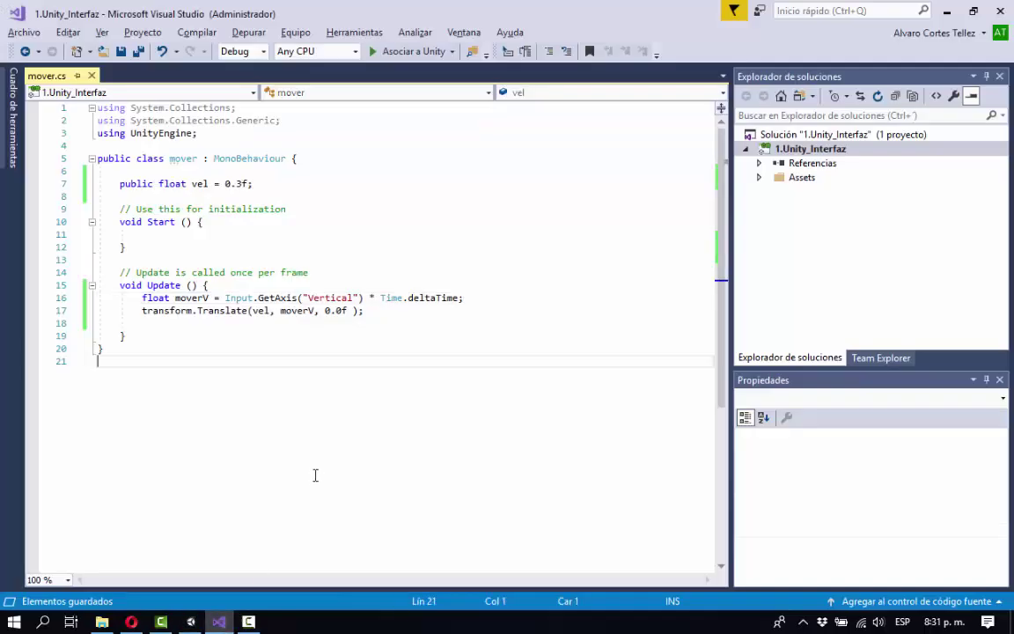
click(191, 622)
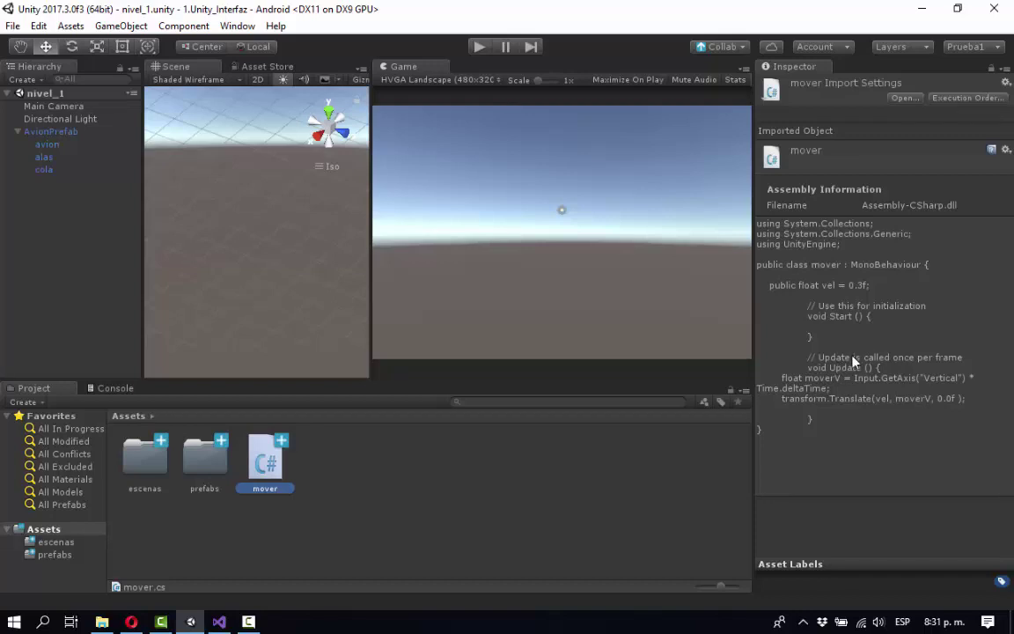
Step: Test-run the scene with the vertical input code, then review AvionPrefab's Mover component and the mover script
click(480, 48)
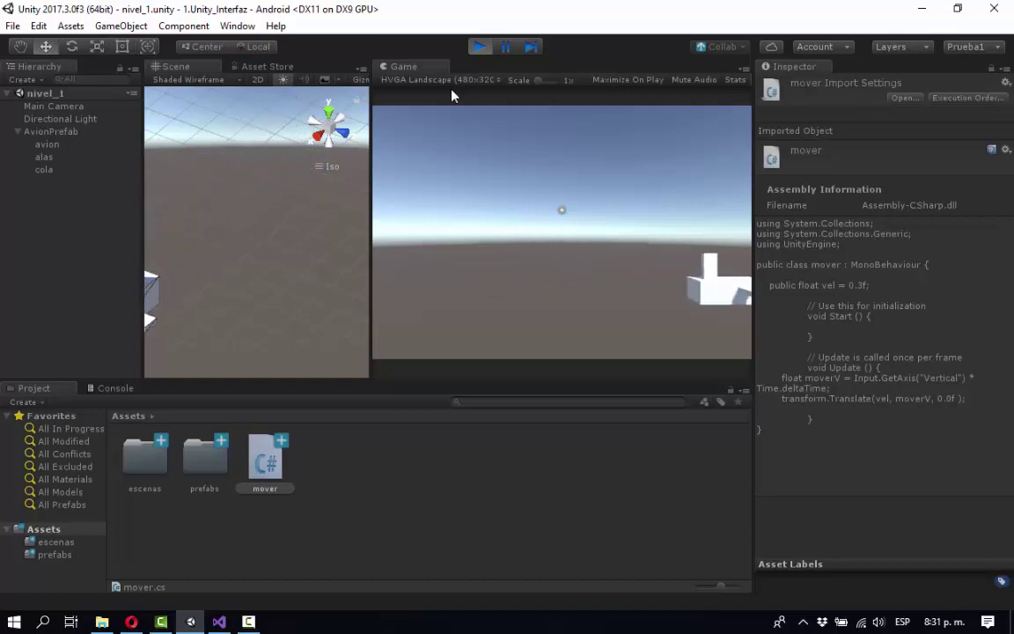
click(478, 47)
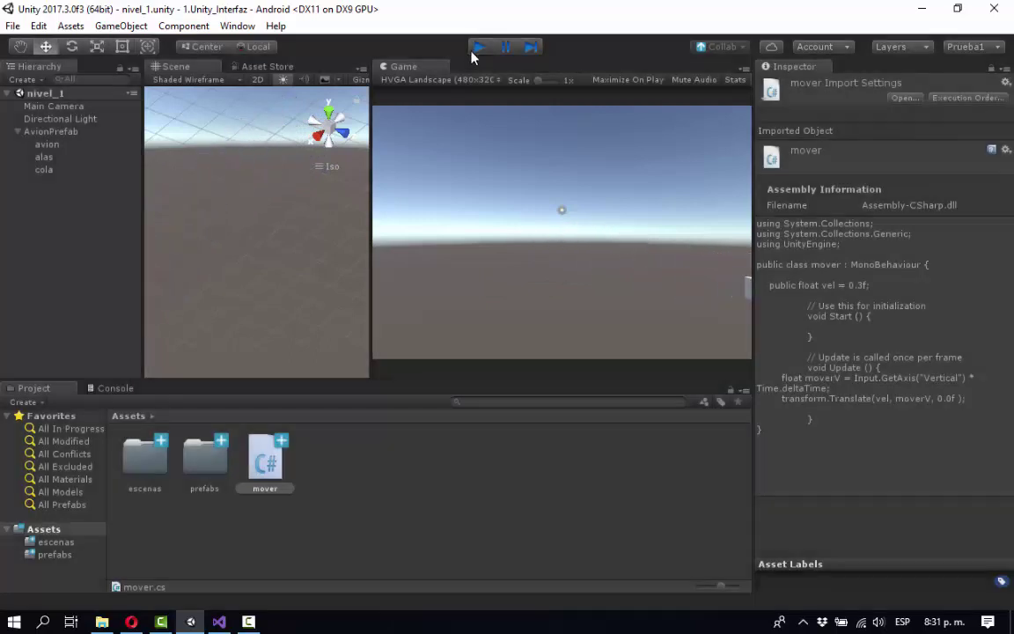
click(53, 132)
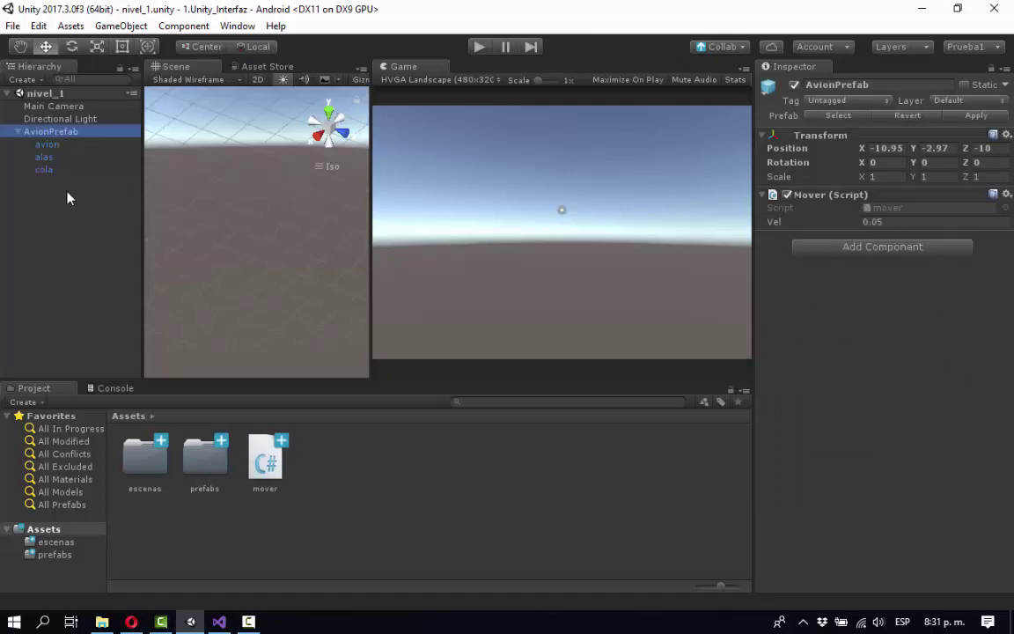
click(265, 458)
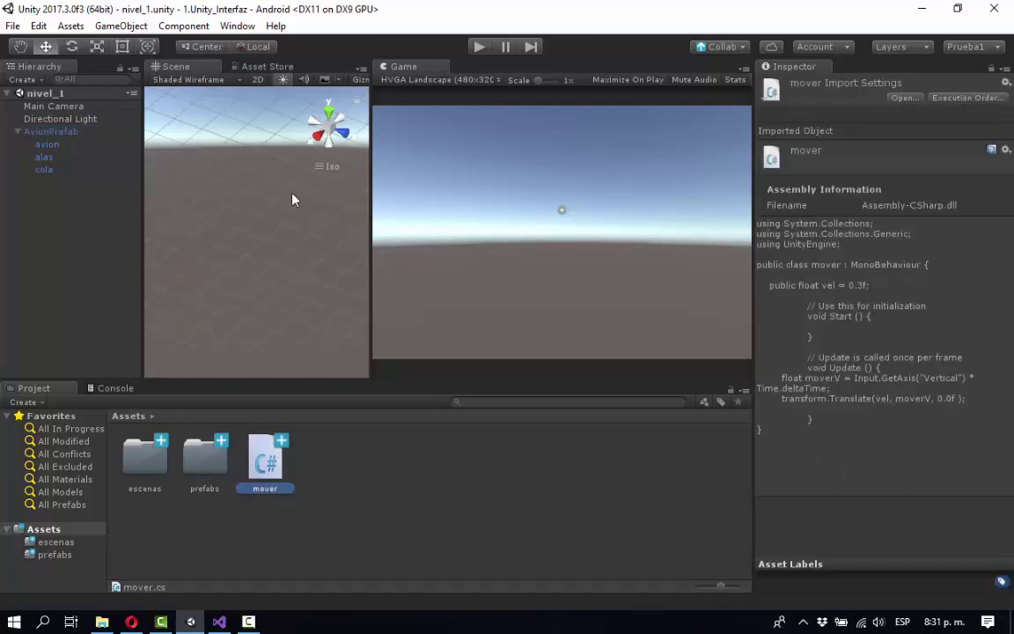
click(49, 132)
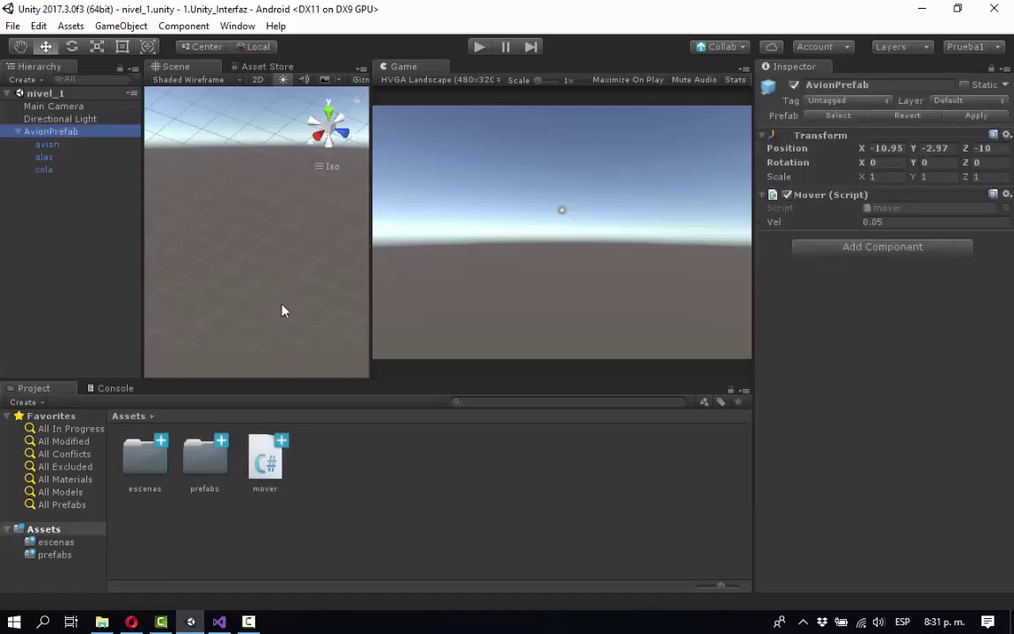
Step: Create a folder named scripts in Assets and move the mover script into it
right_click(227, 548)
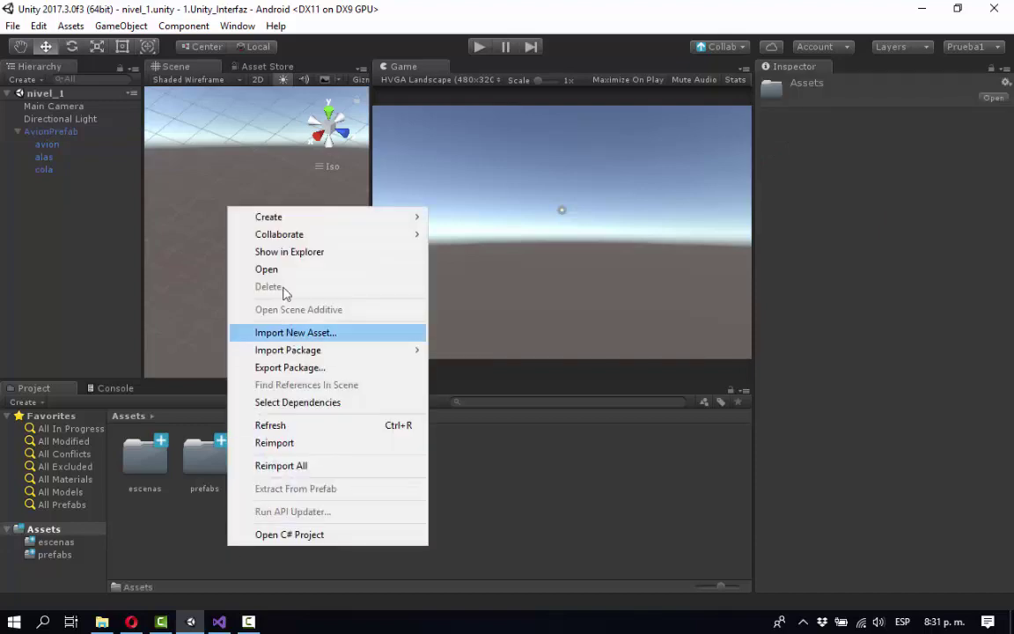
mouse_move(283, 225)
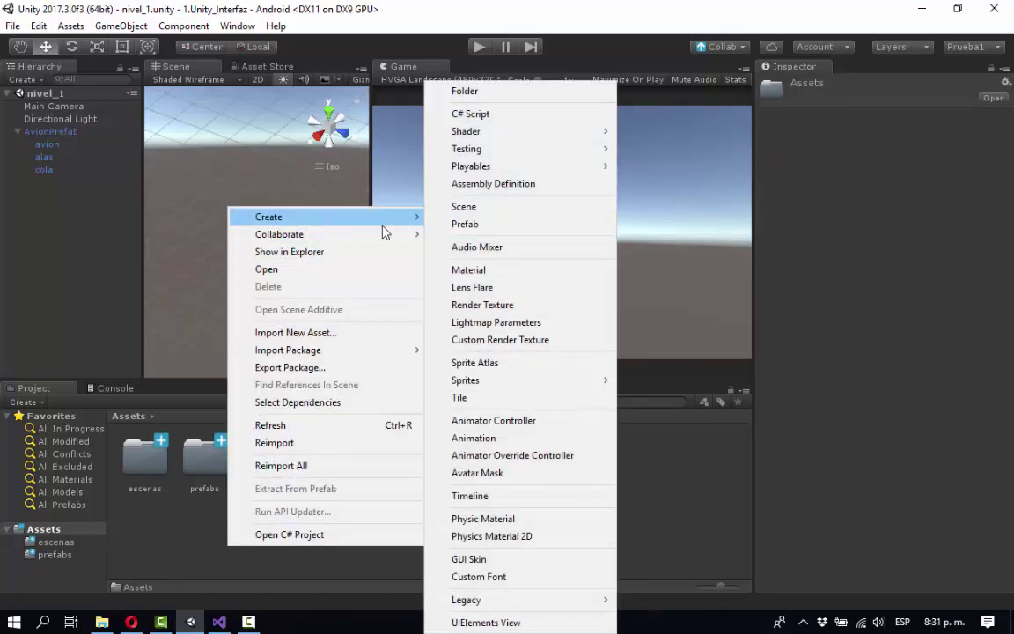
click(464, 92)
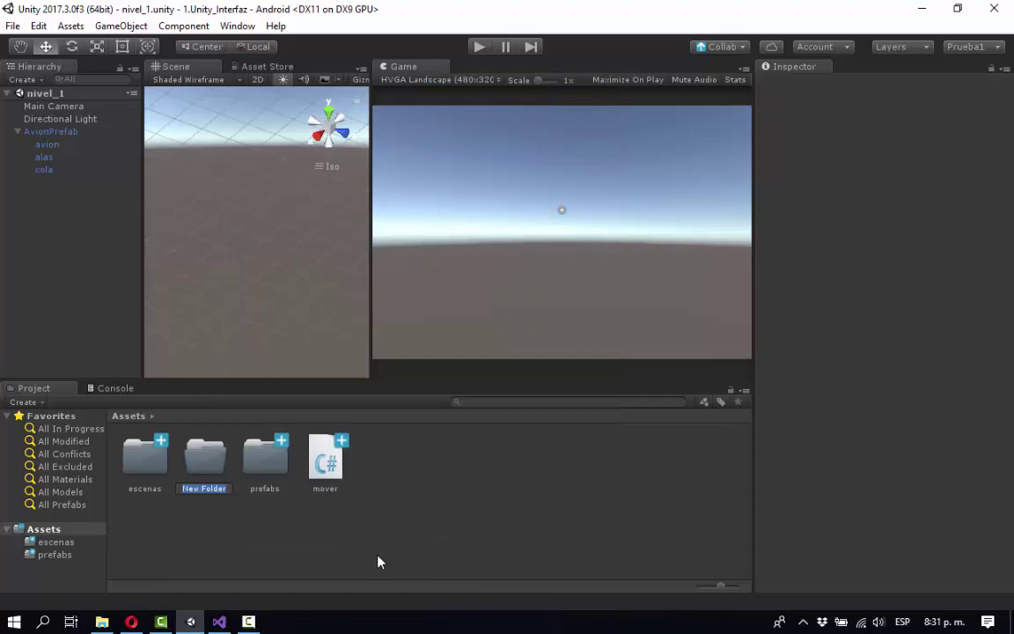
text(scripts)
key(Return)
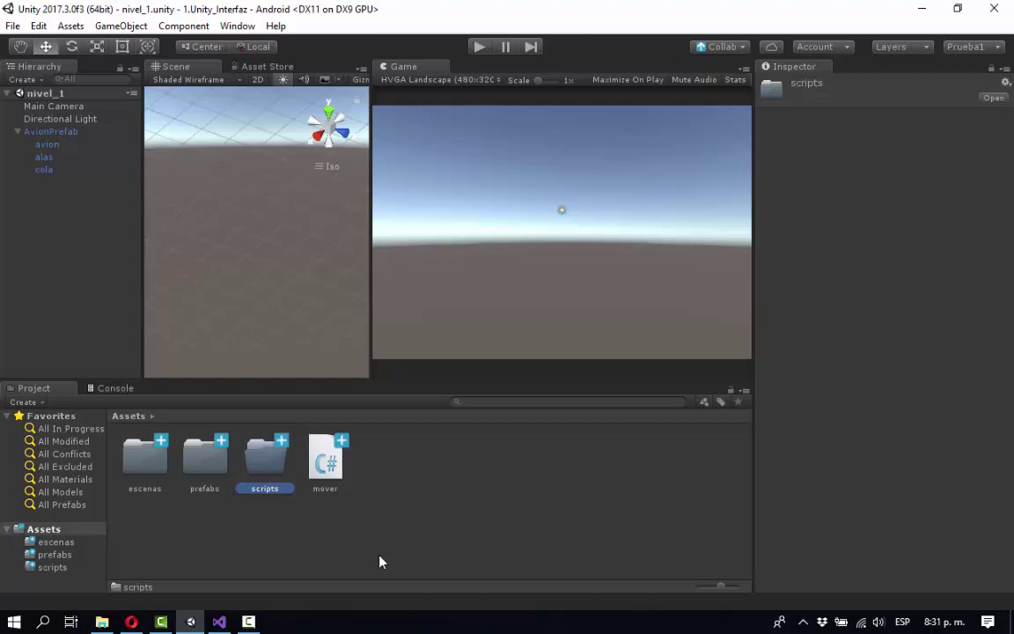
click(380, 561)
drag(344, 490, 256, 462)
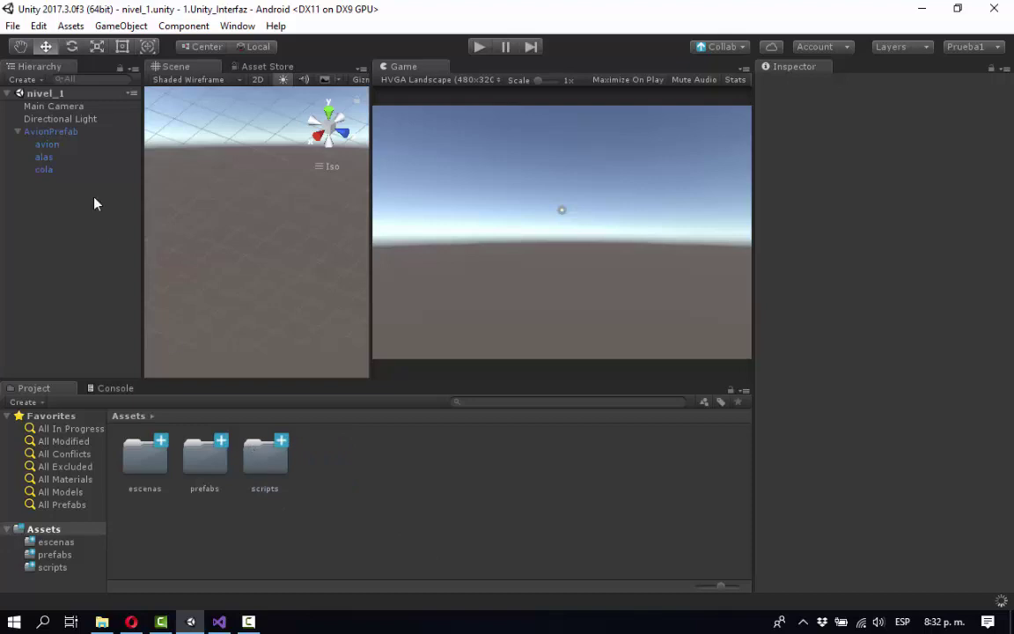
Step: Test-run the scene with the mover script in the scripts folder, then select AvionPrefab
click(476, 50)
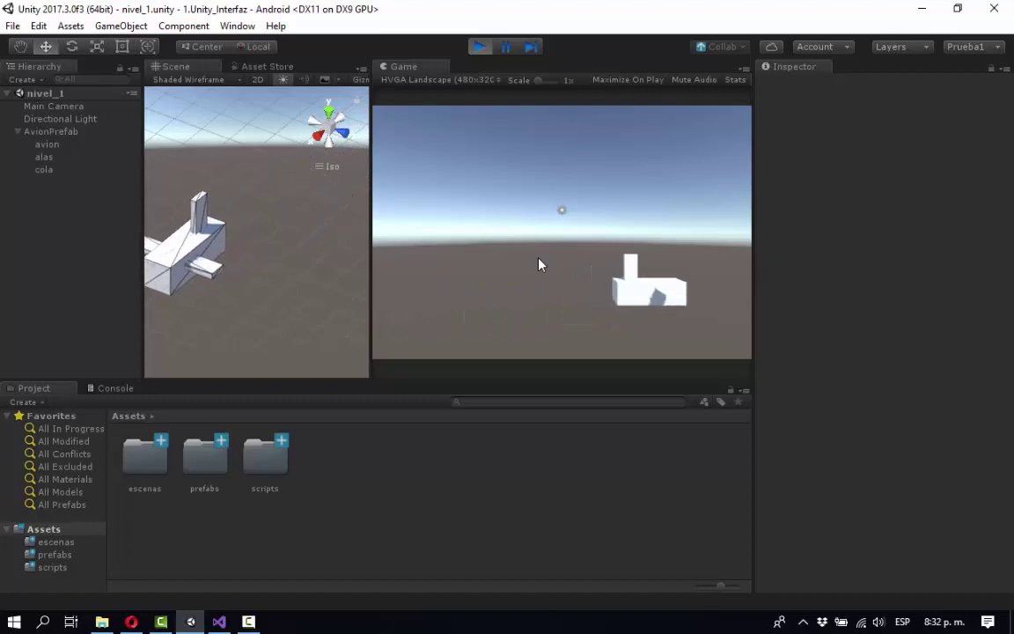
click(479, 47)
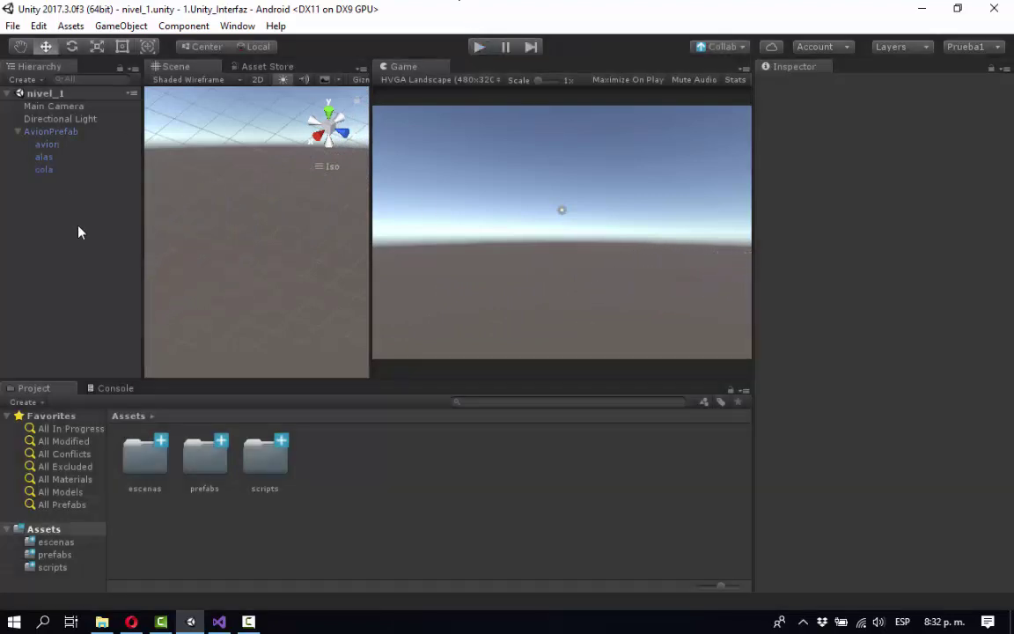
click(71, 132)
Step: Create a new material named mat_avion in the Assets folder
right_click(148, 539)
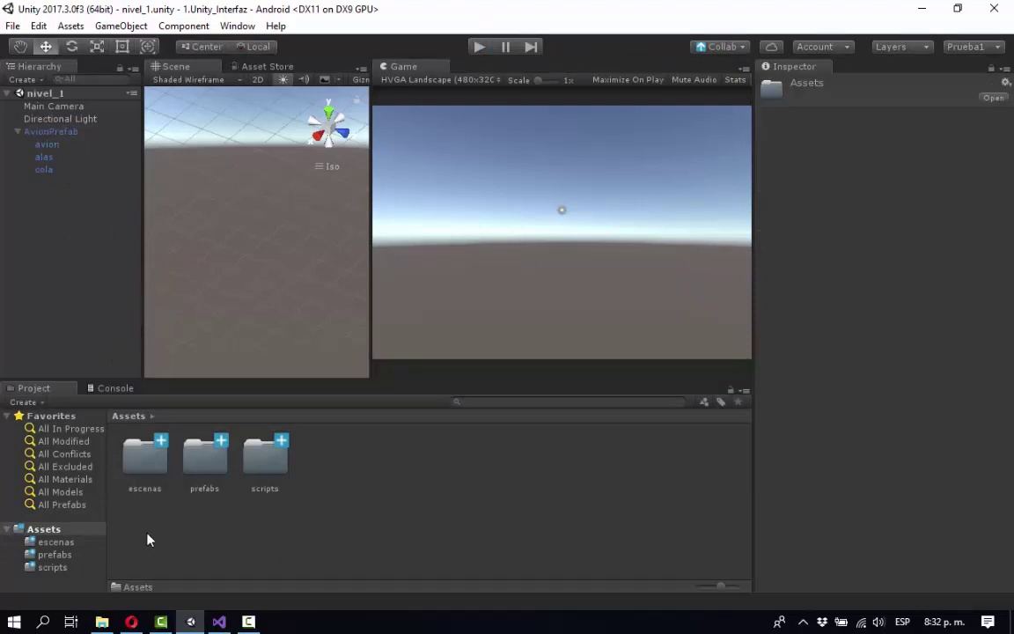
mouse_move(231, 206)
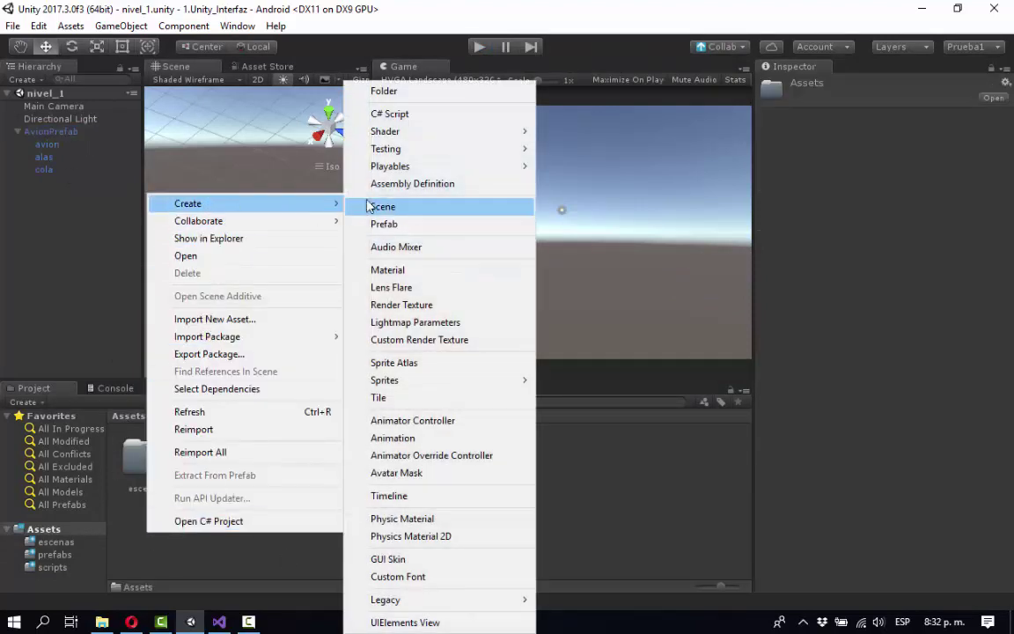
click(411, 271)
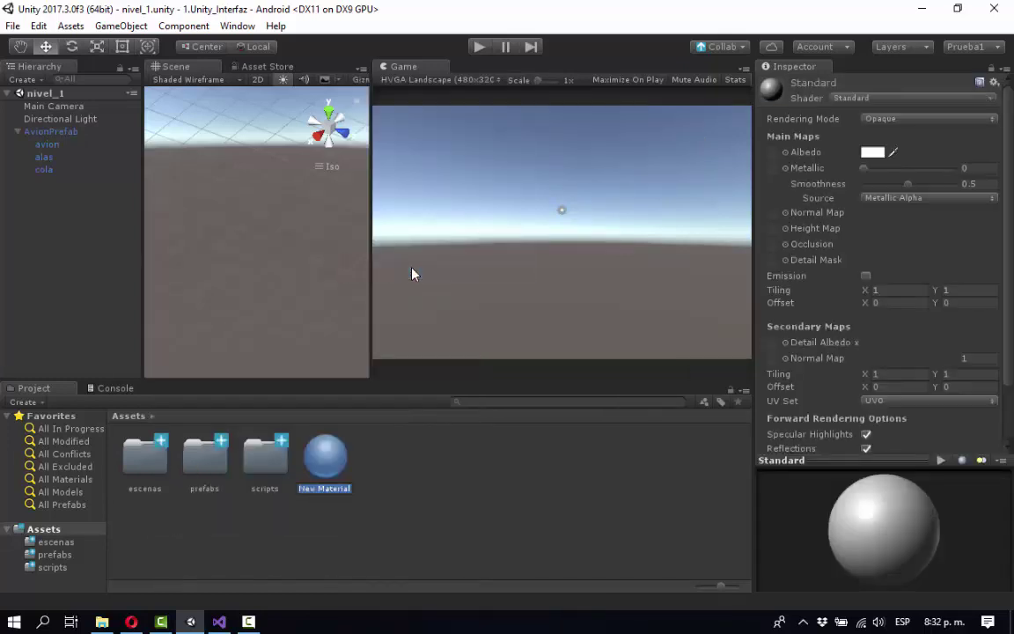
text(mat-avion)
key(BackSpace)
text(_)
key(Return)
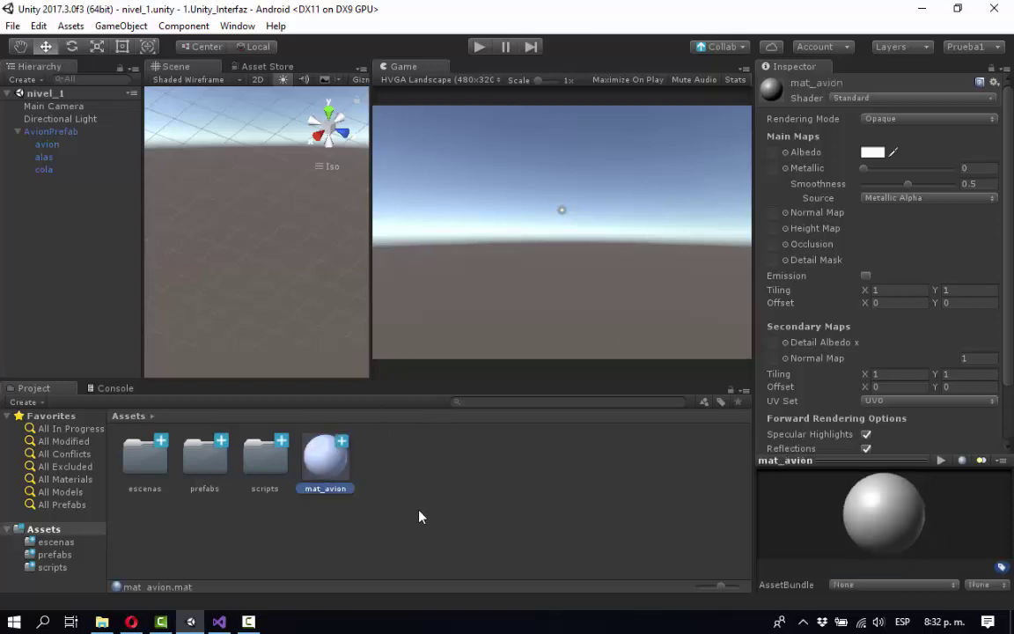
Step: Create a folder named materiales in Assets and move the mat_avion material into it
right_click(410, 546)
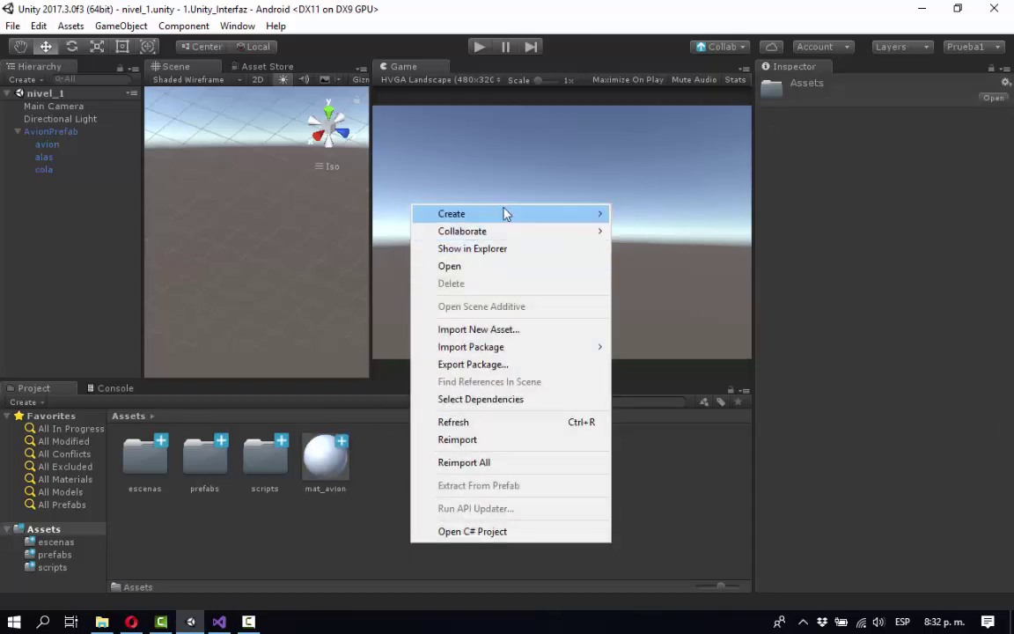
mouse_move(509, 213)
click(652, 91)
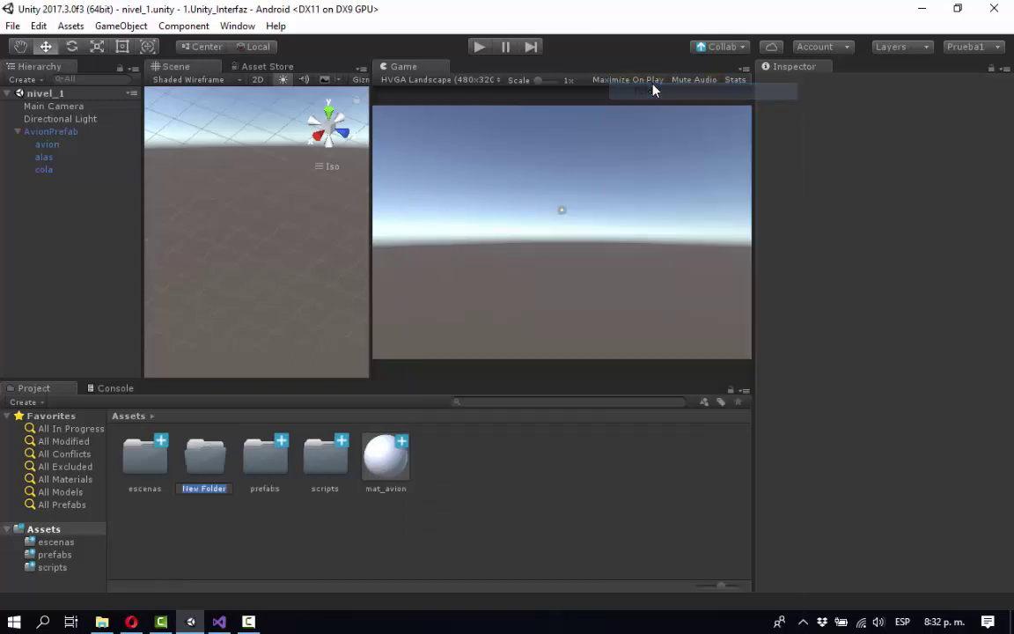
text(materiales)
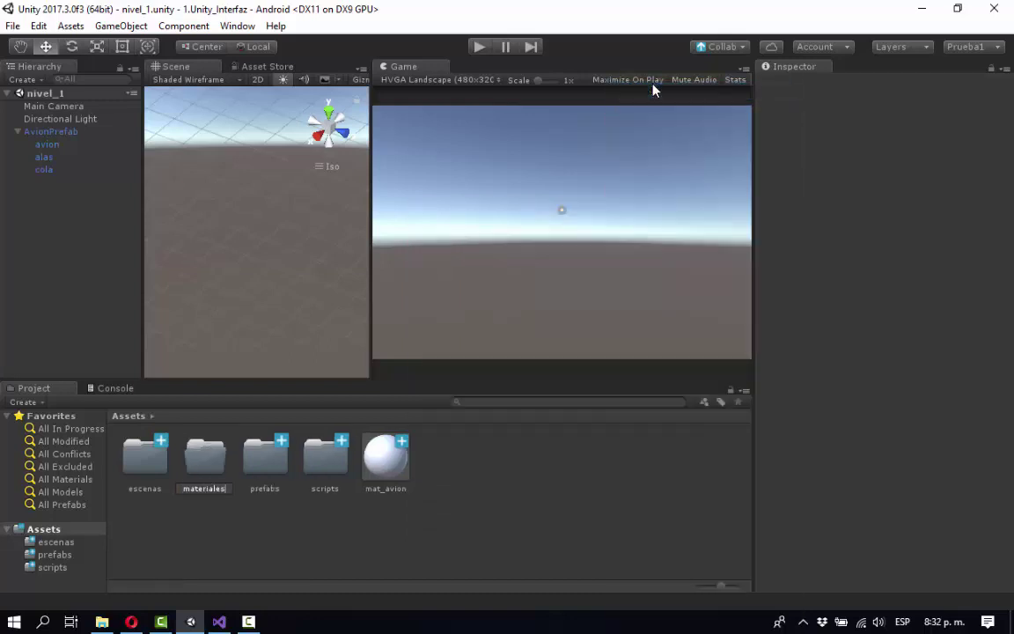
key(Return)
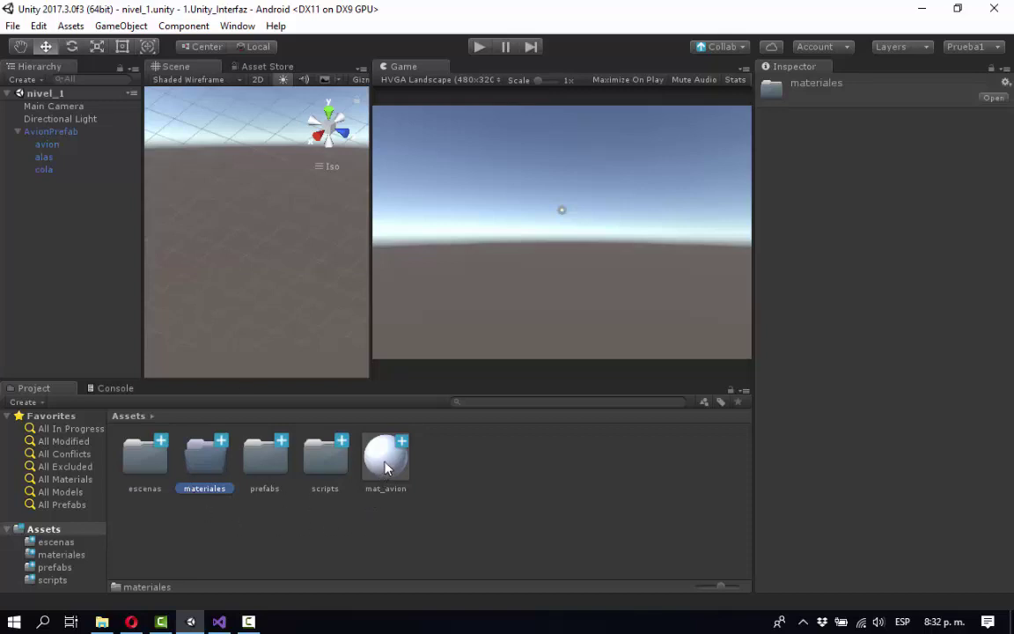
drag(386, 469, 209, 467)
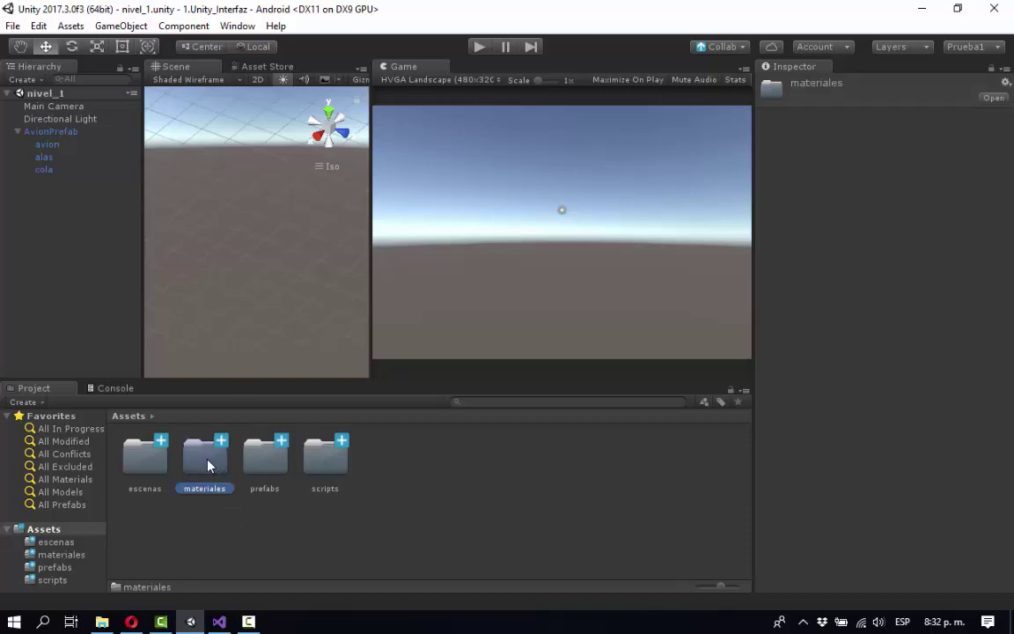
Step: Apply mat_avion from the materiales folder to avion, alas and cola together, and check the material on the individual parts
double_click(209, 467)
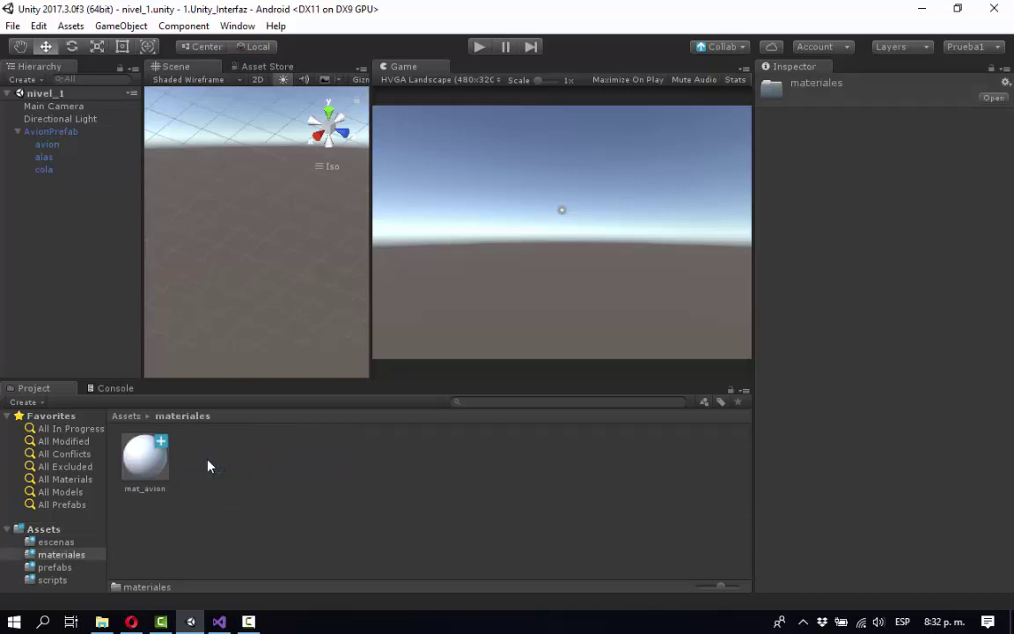
click(55, 145)
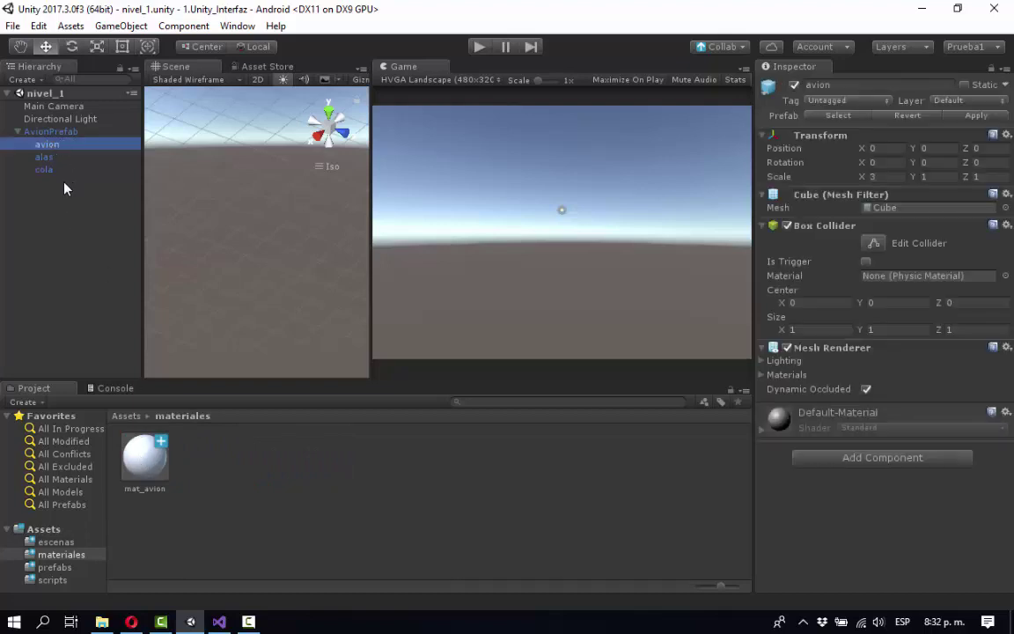
ctrl+click(44, 157)
ctrl+click(44, 169)
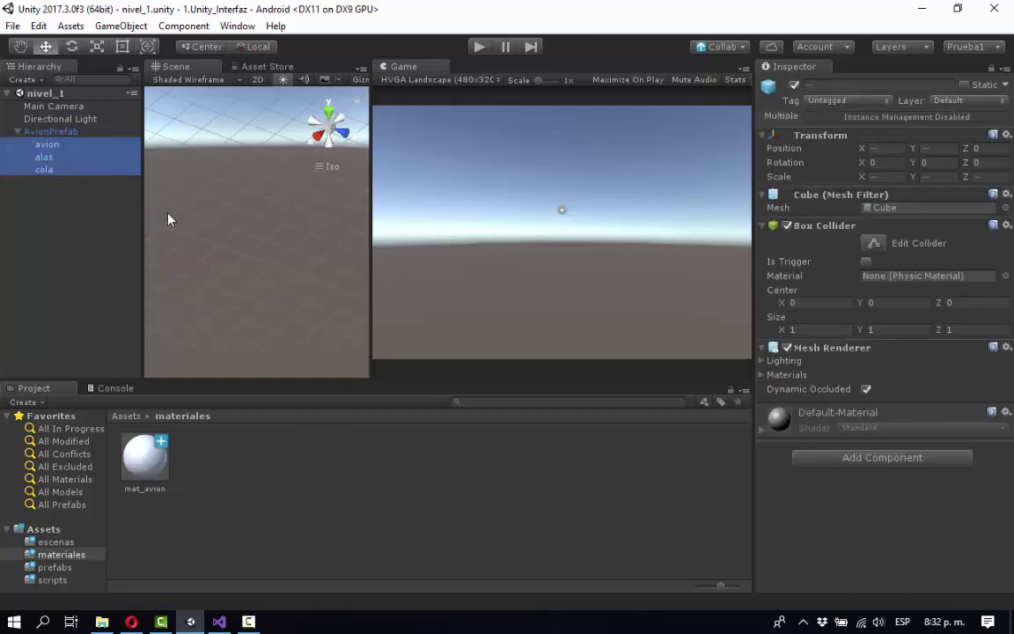
key(f)
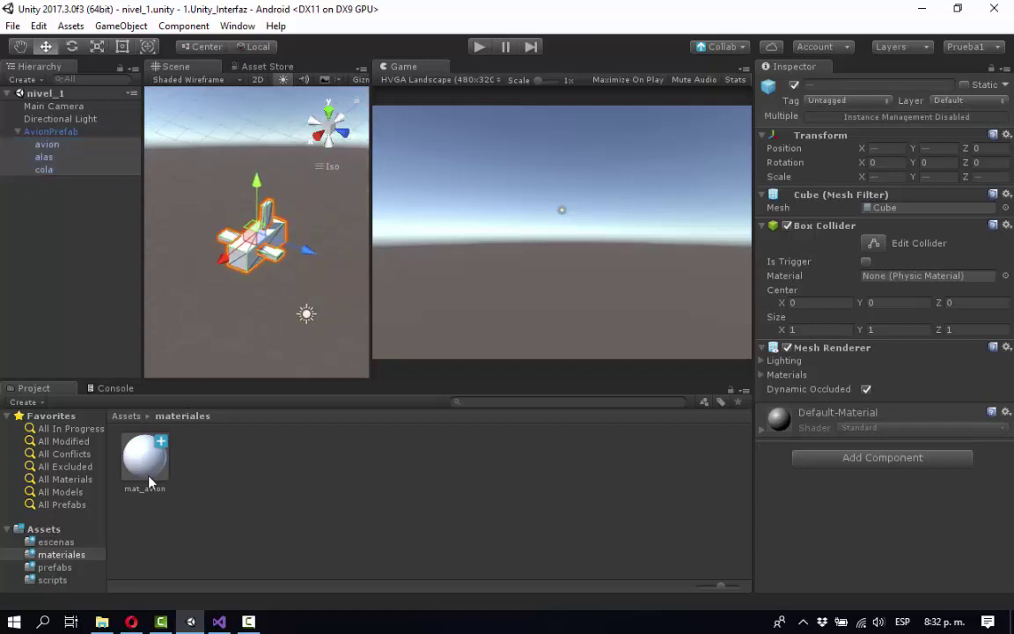
drag(150, 481, 817, 553)
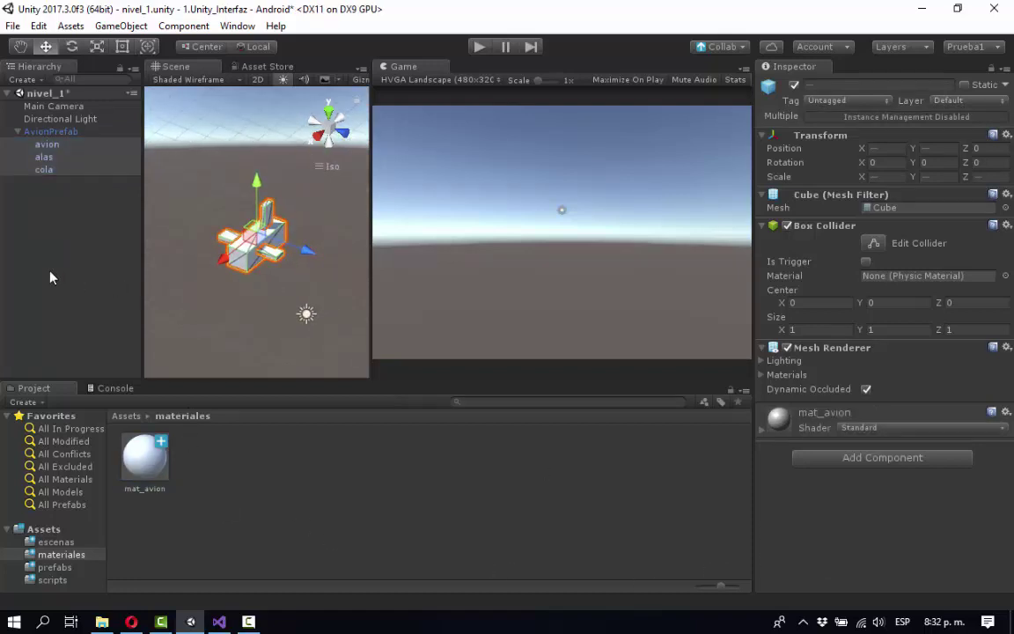
click(45, 185)
click(44, 172)
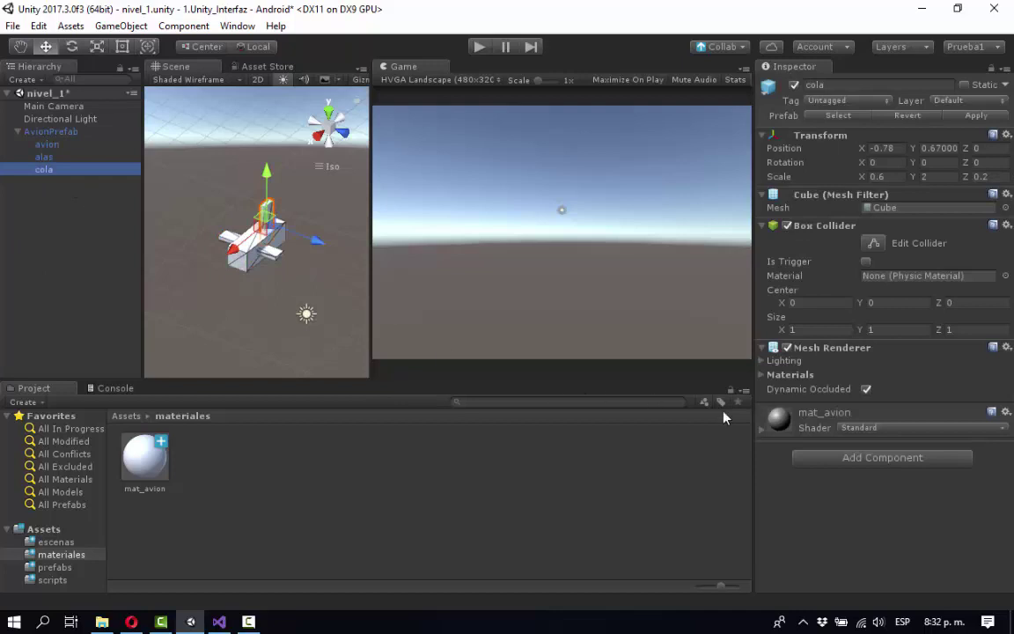
click(41, 158)
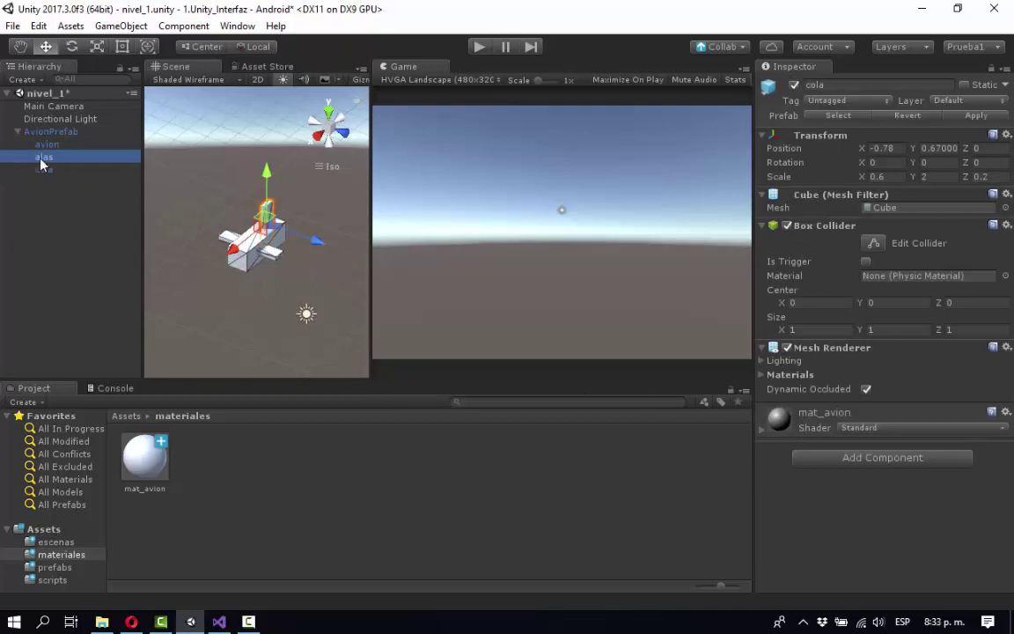
Step: Set the Albedo color of mat_avion to red (F80505FF) from the avion part's material settings
click(44, 147)
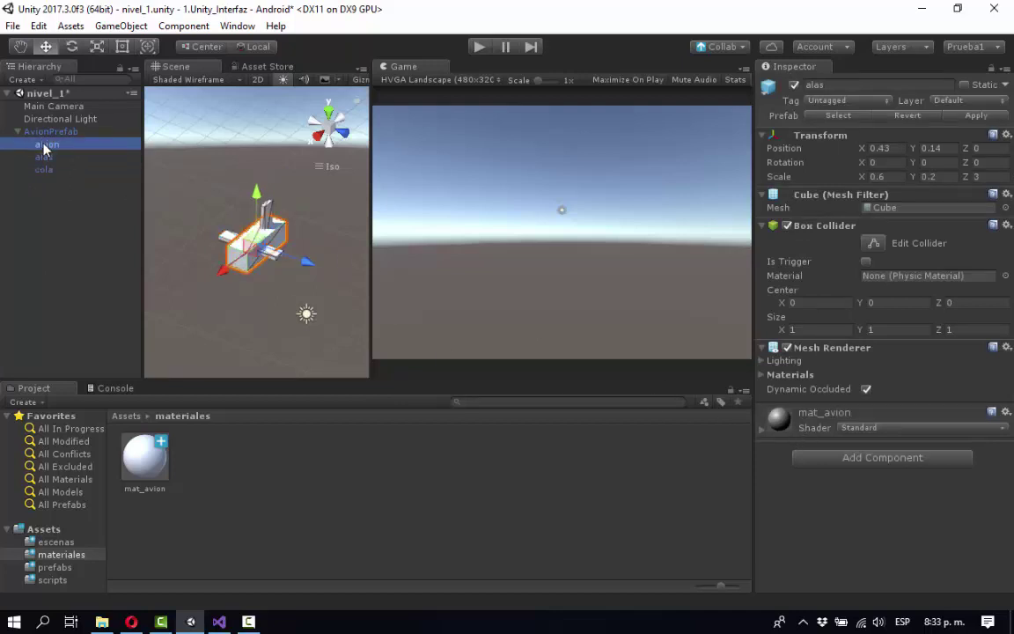
click(763, 430)
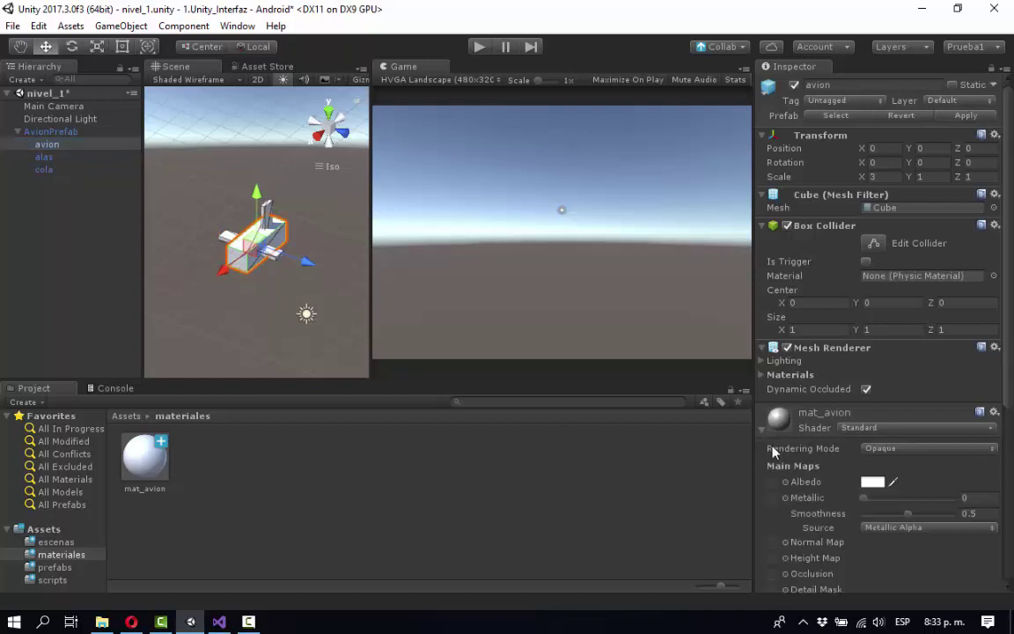
click(872, 483)
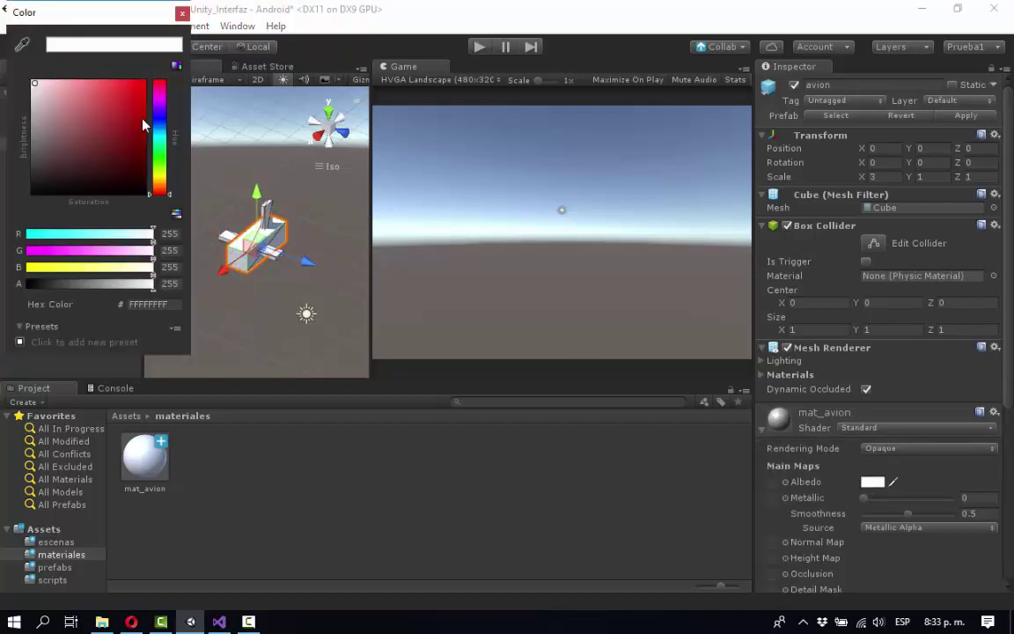
click(141, 99)
drag(141, 100, 139, 86)
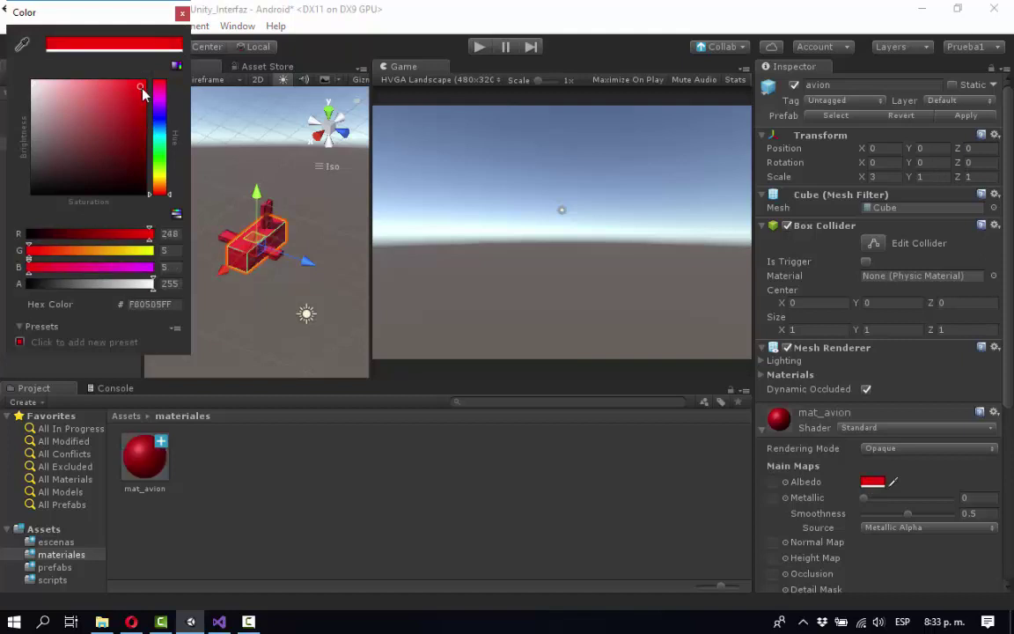
click(181, 15)
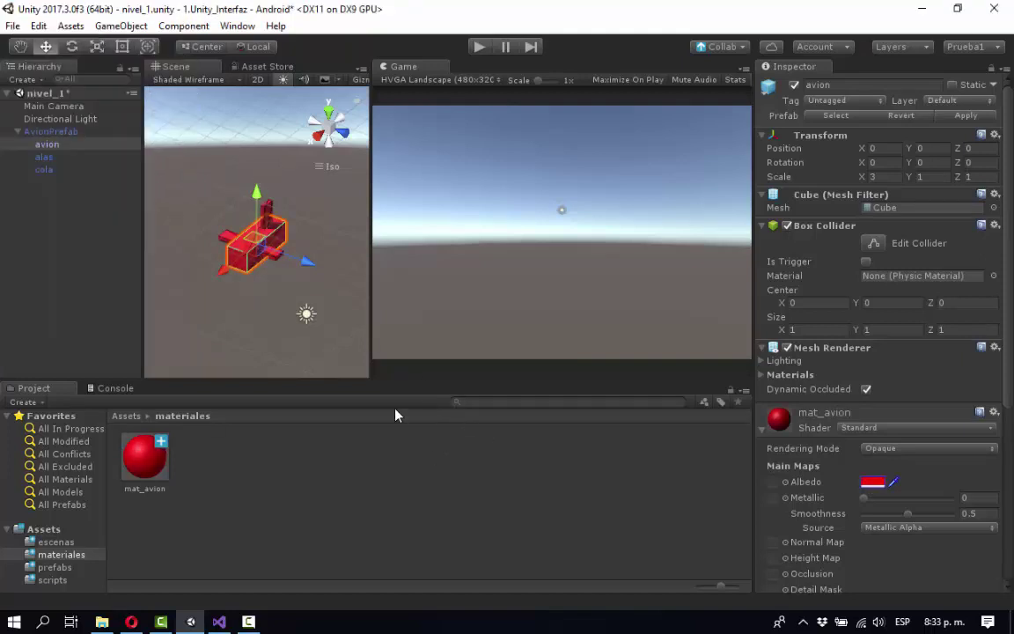
Step: Collapse avion's material and Mesh Renderer settings and save the scene
click(763, 431)
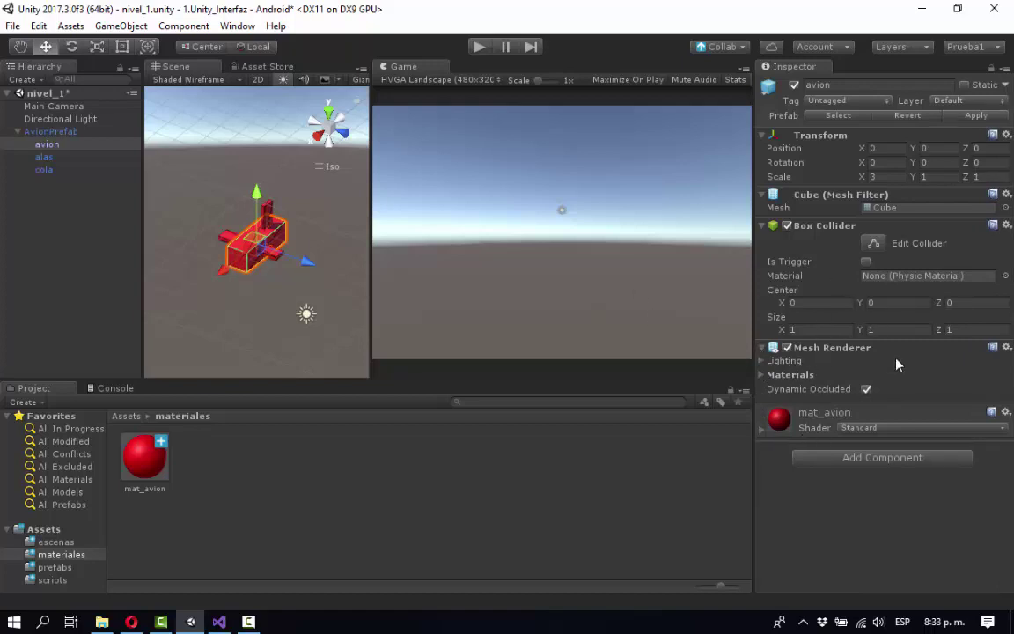
click(763, 349)
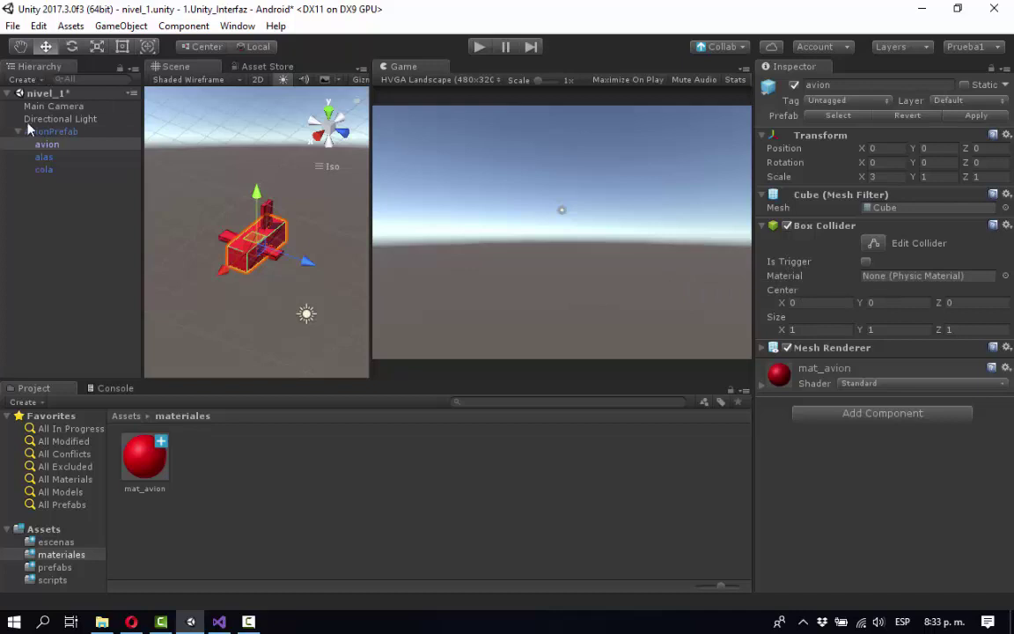
click(14, 27)
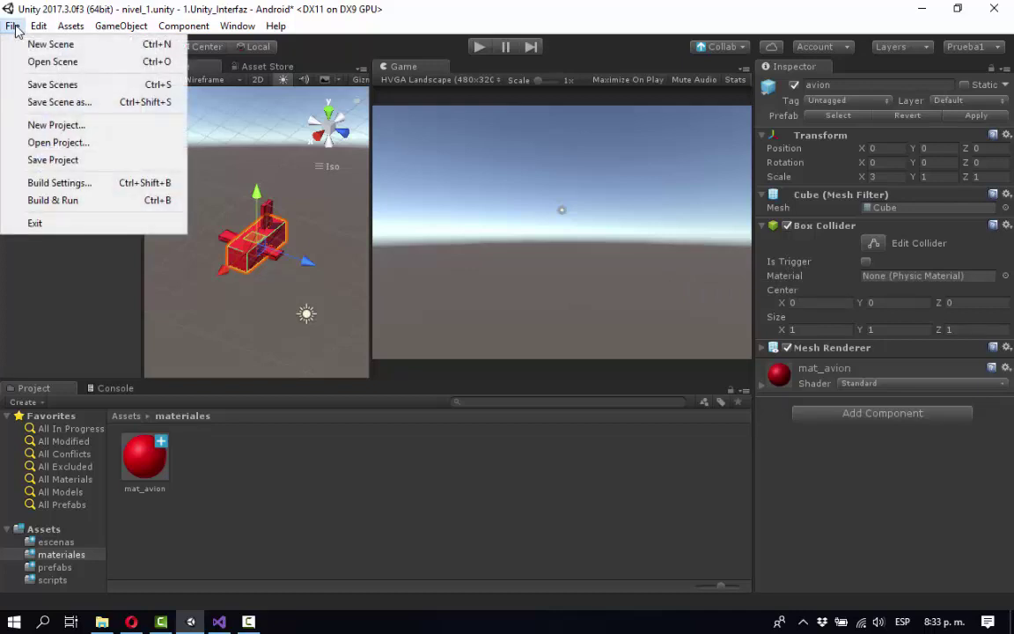
click(39, 85)
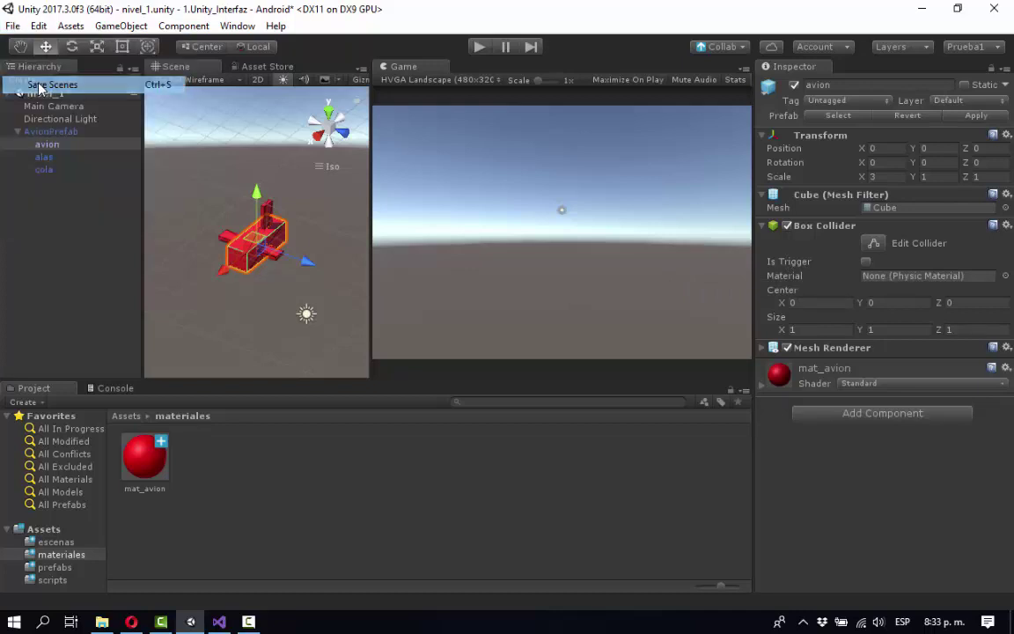
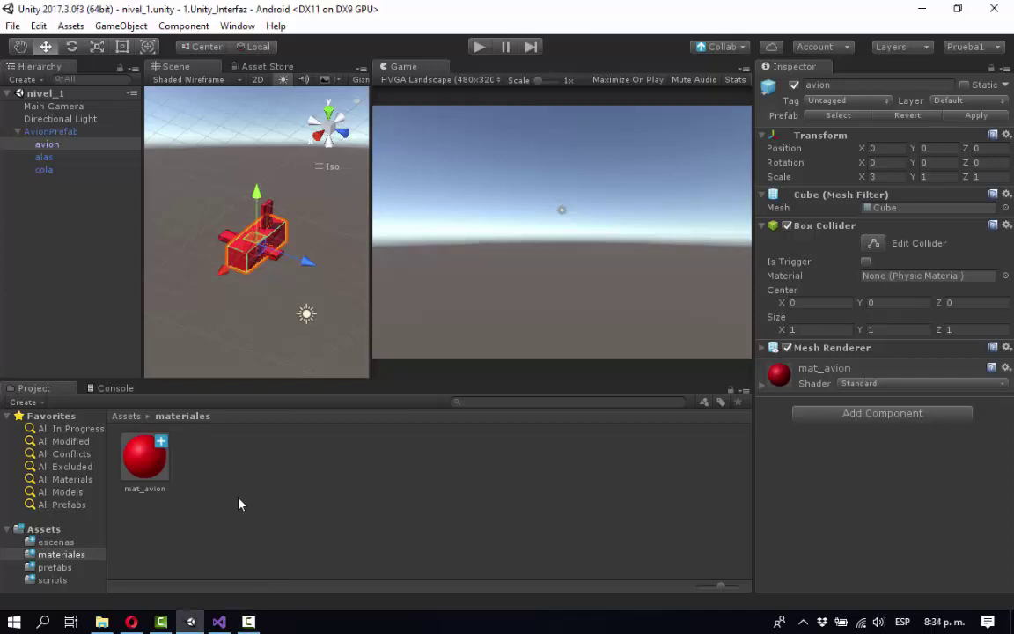
Step: Open the Build Settings and remove the deleted test1 scene from Scenes In Build
click(14, 26)
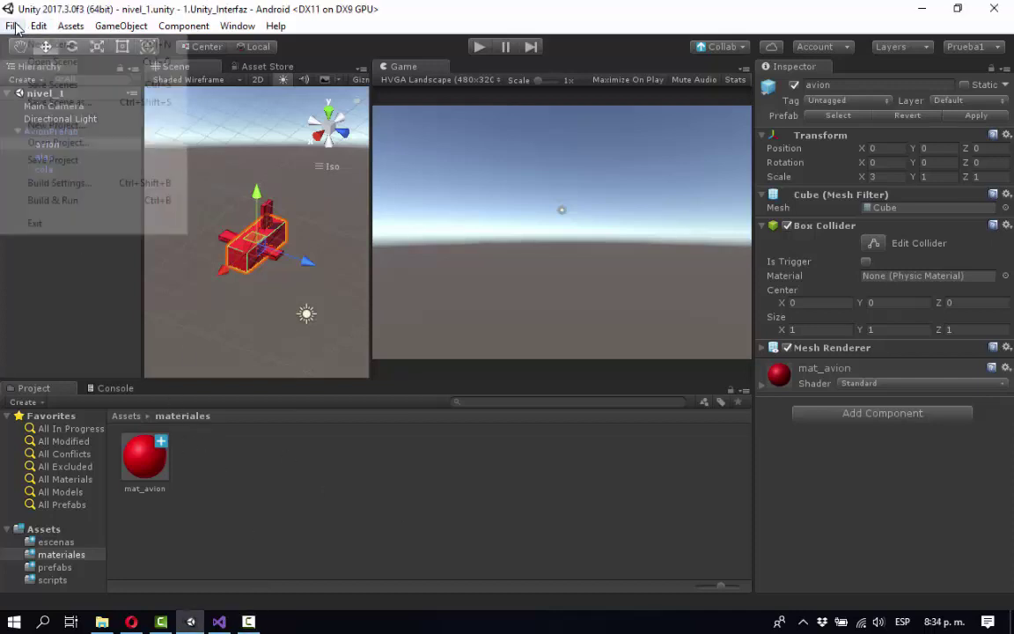
click(40, 182)
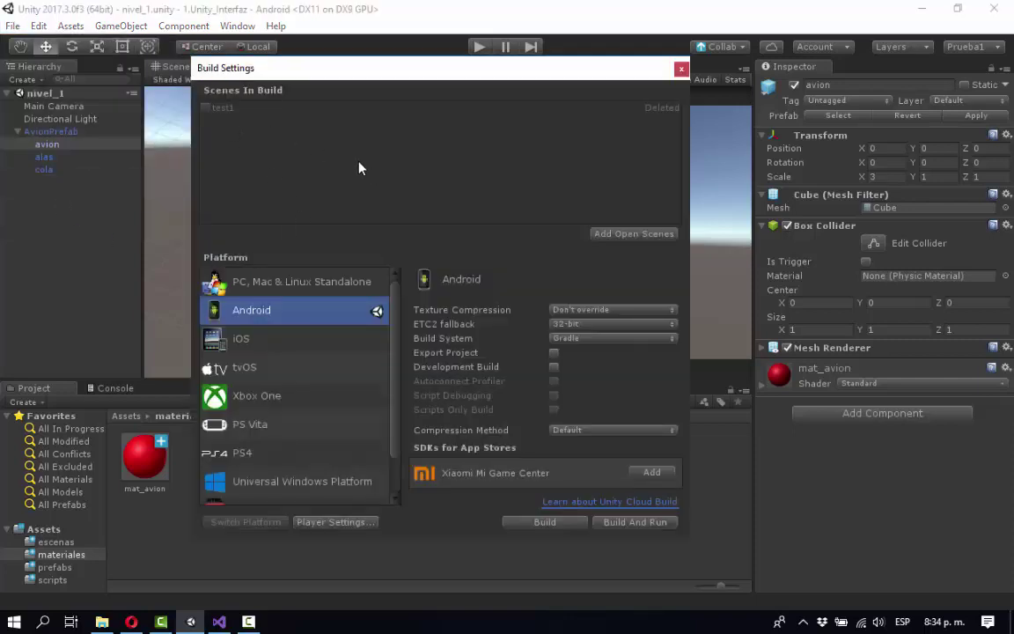
click(230, 108)
right_click(235, 109)
click(265, 115)
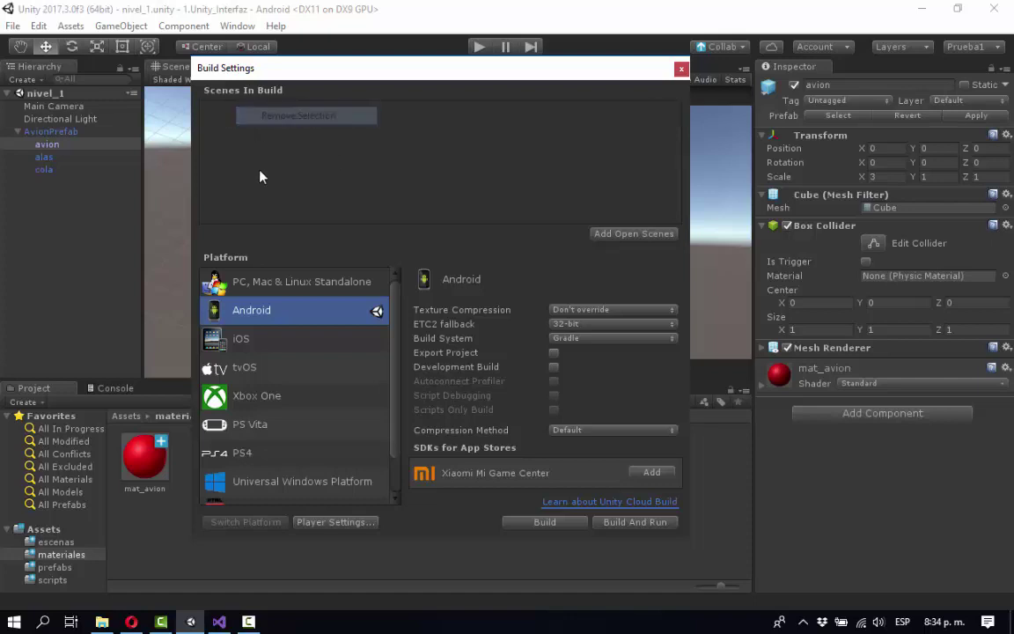
Step: Switch the build platform to PC, Mac & Linux Standalone and add the open nivel_1 scene to the build
click(265, 287)
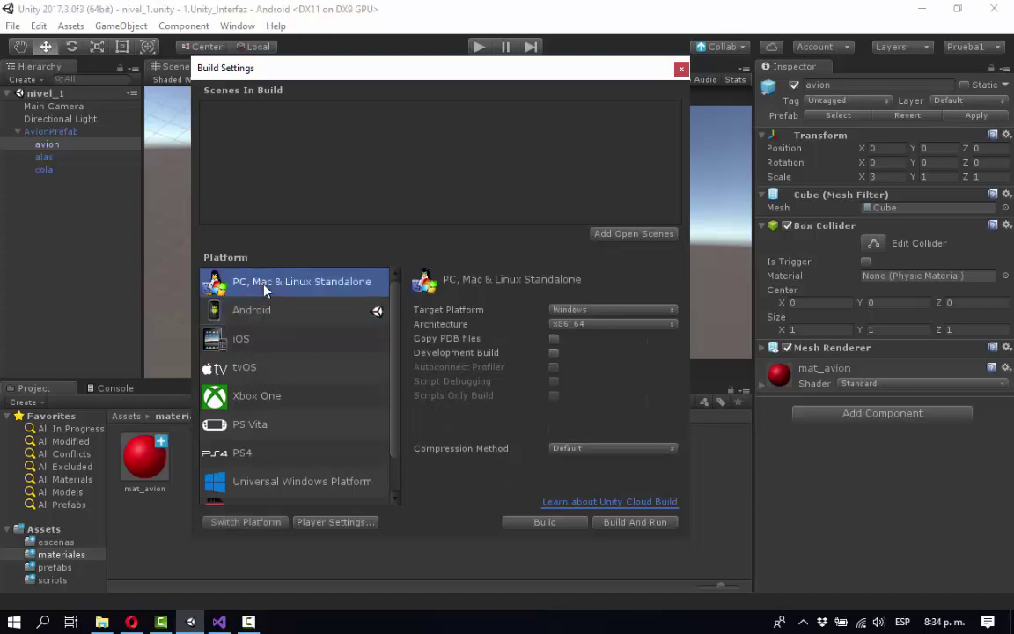
click(244, 522)
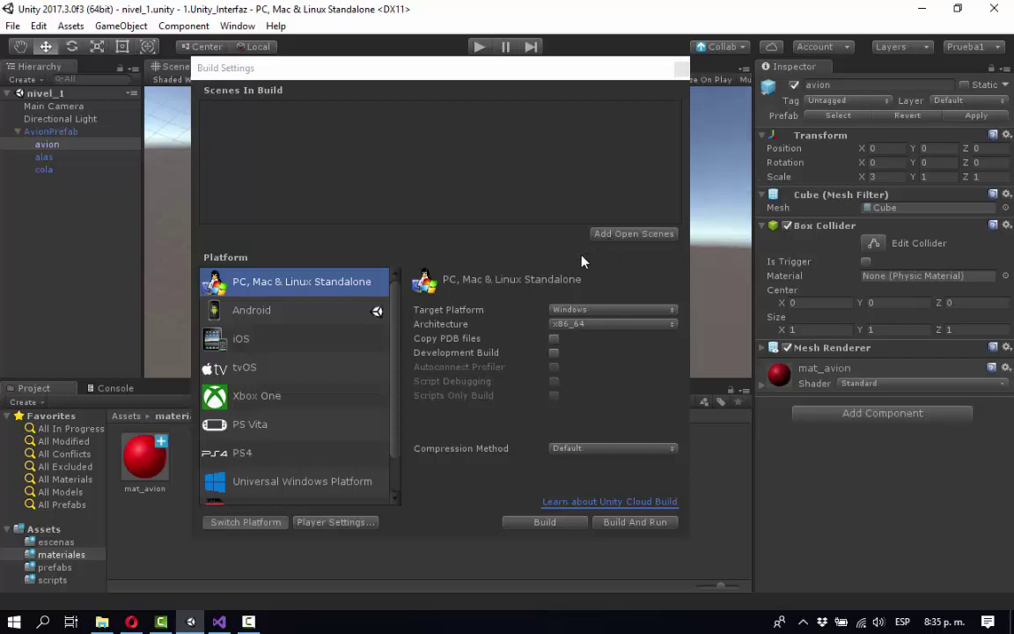
drag(550, 68, 509, 95)
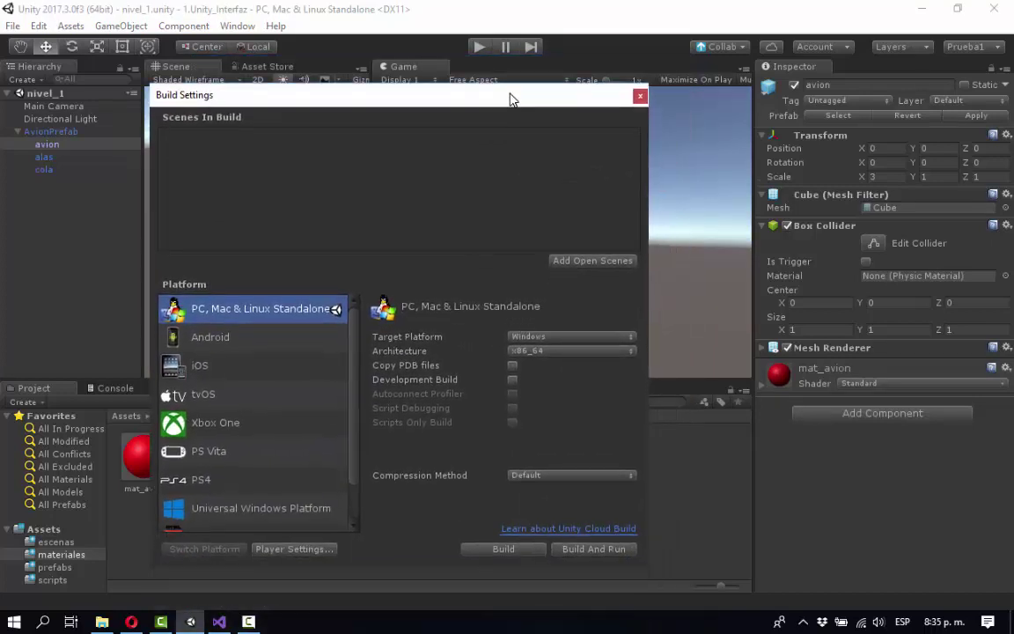
click(565, 262)
Step: Open the Resolution and Presentation player settings and set the Game view resolution to Standalone (1024x768)
click(263, 551)
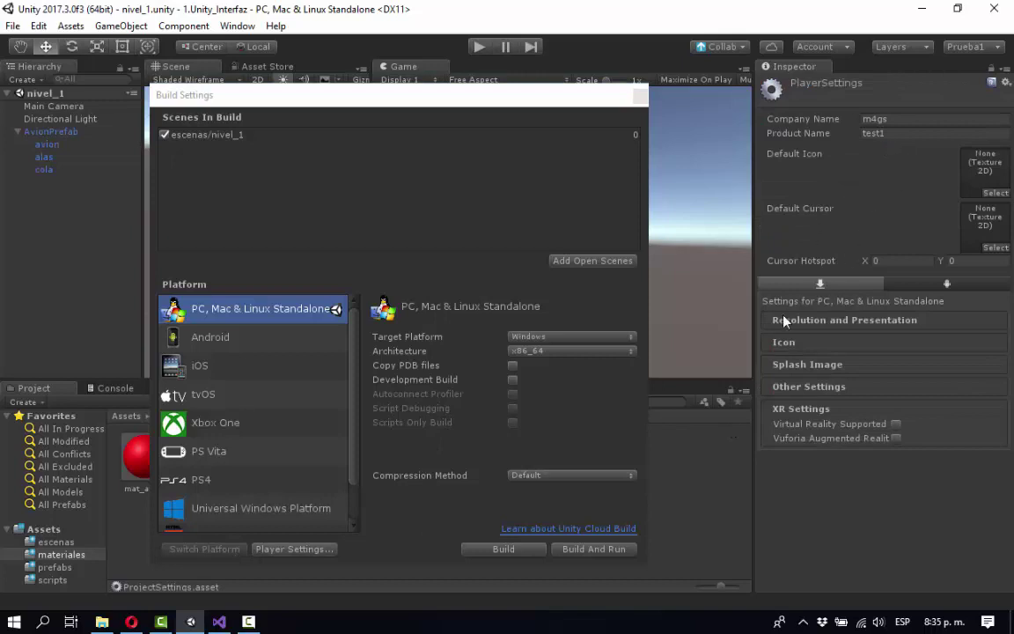
click(810, 322)
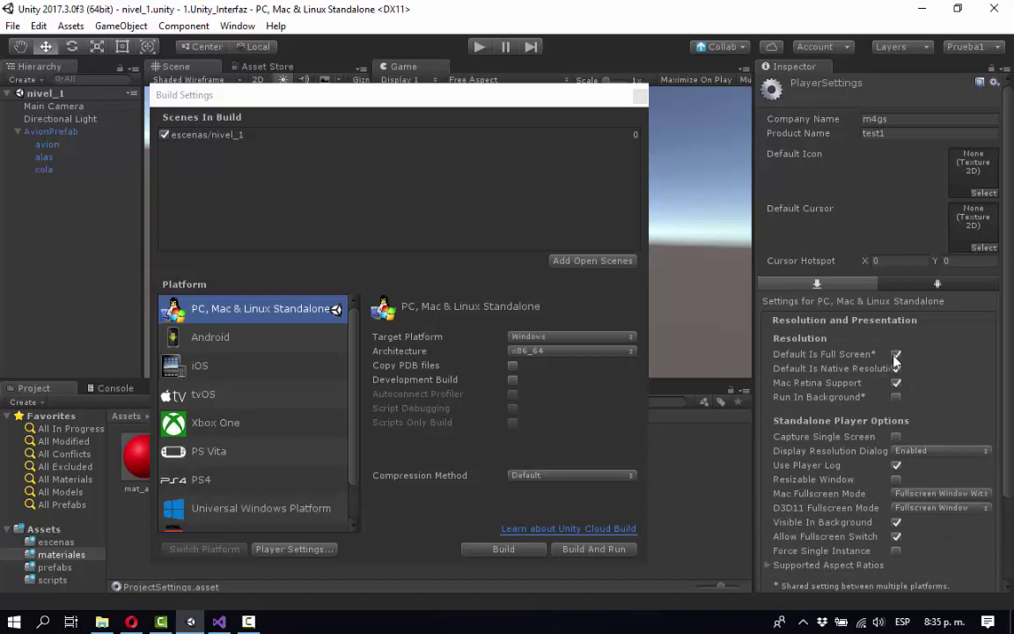
drag(464, 97, 477, 163)
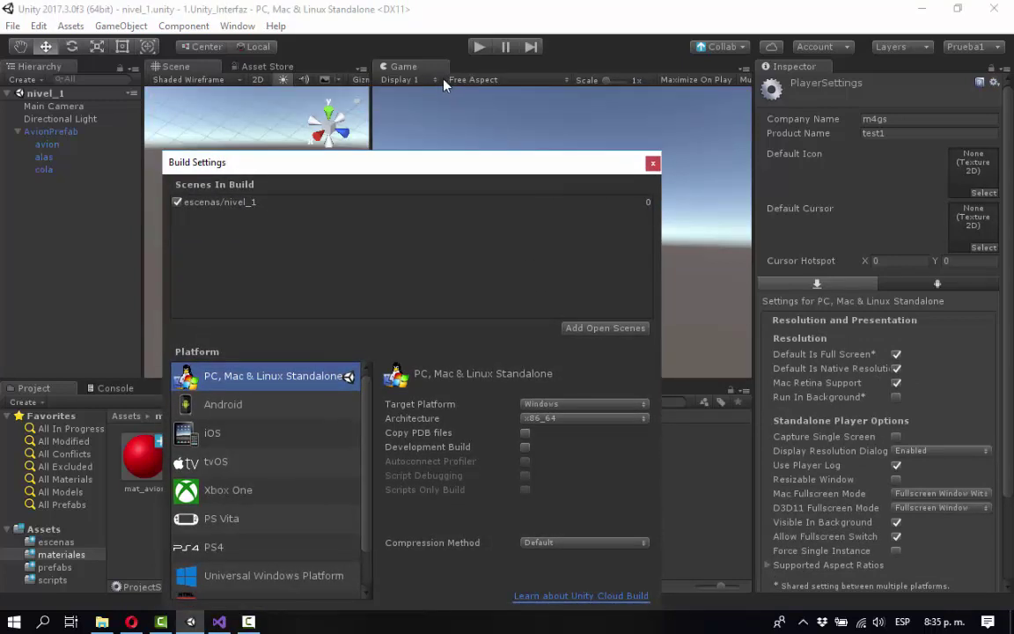
click(441, 80)
click(480, 81)
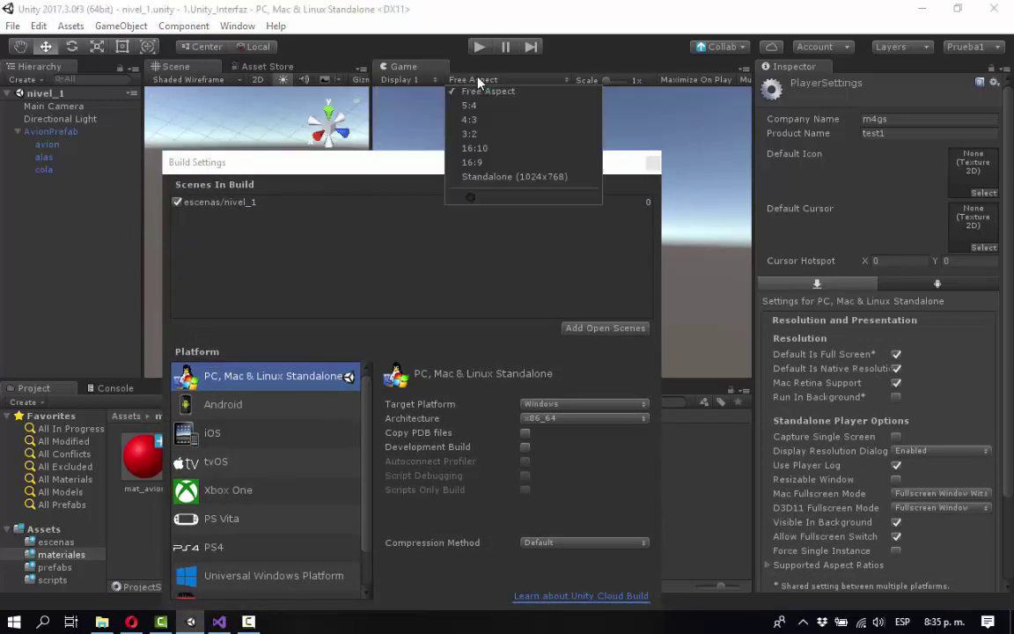
click(488, 177)
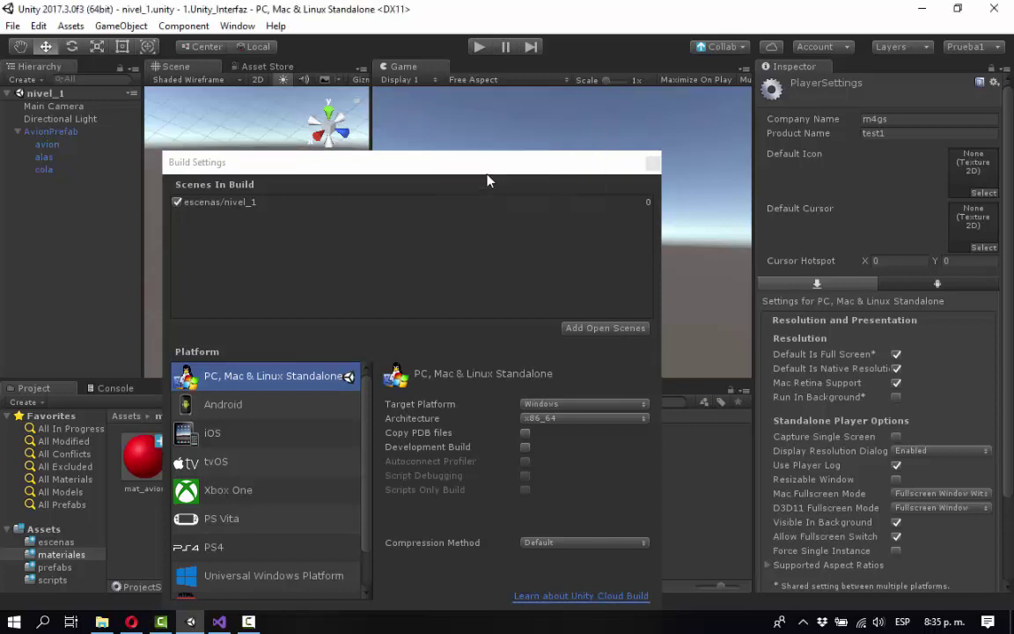
Step: Disable Default Is Full Screen and set the default screen size to 480 wide by 320 high
click(896, 354)
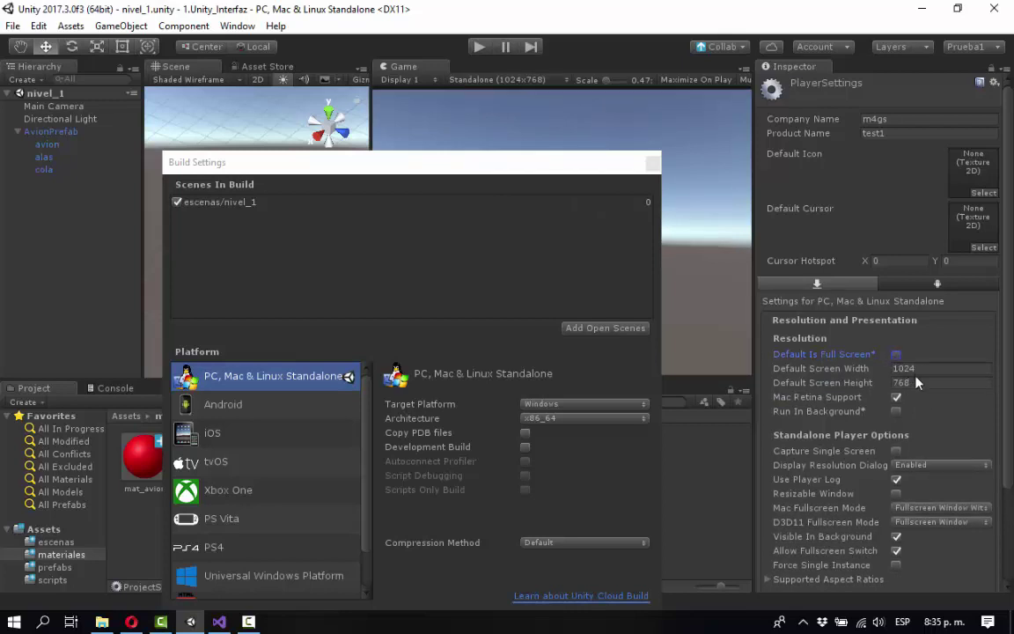
click(912, 370)
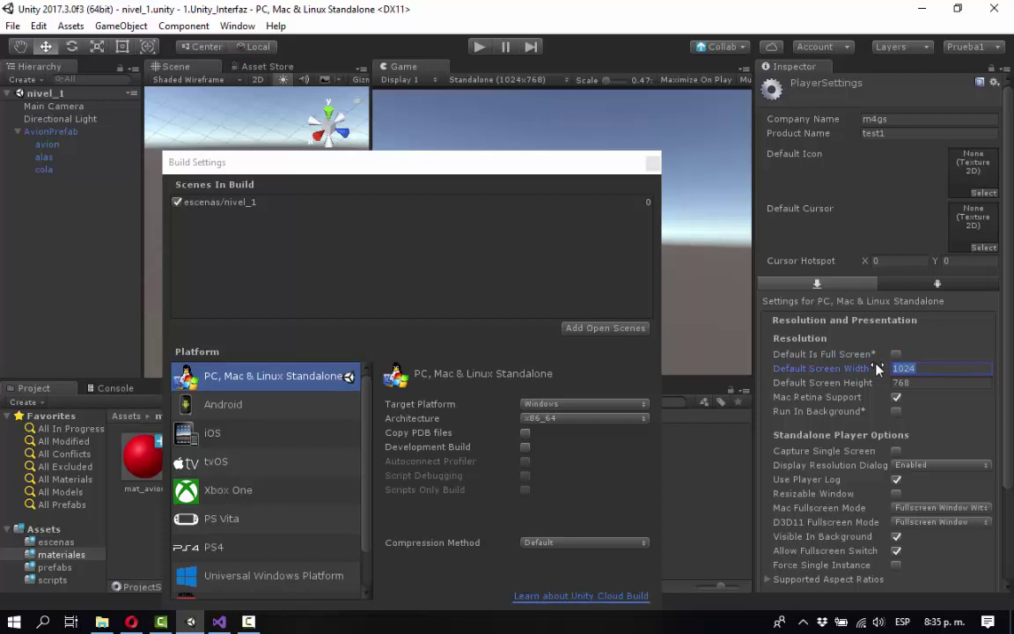
text(480)
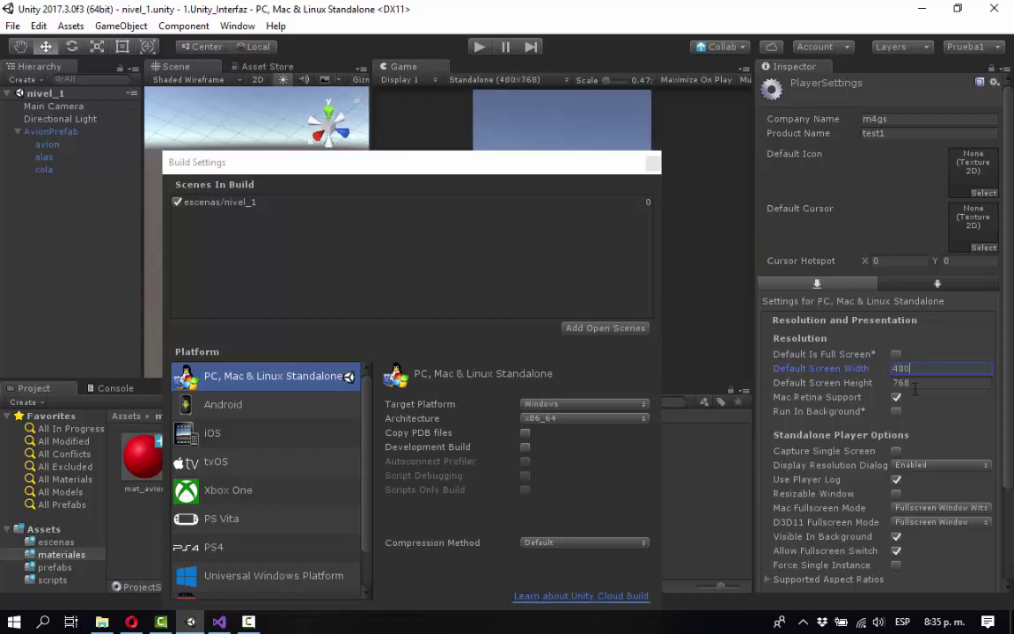
click(899, 384)
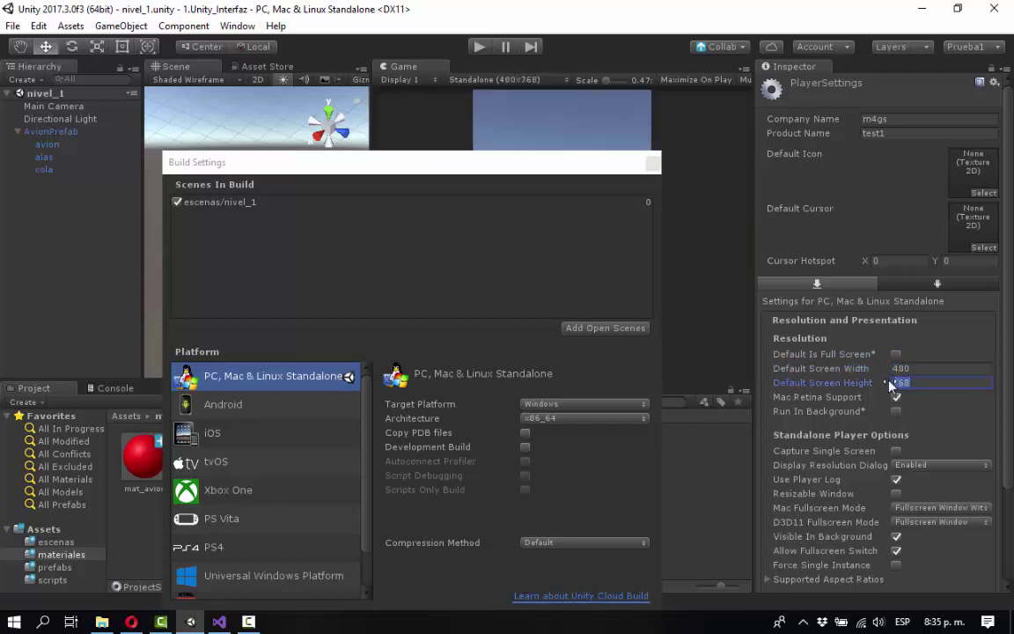
text(320)
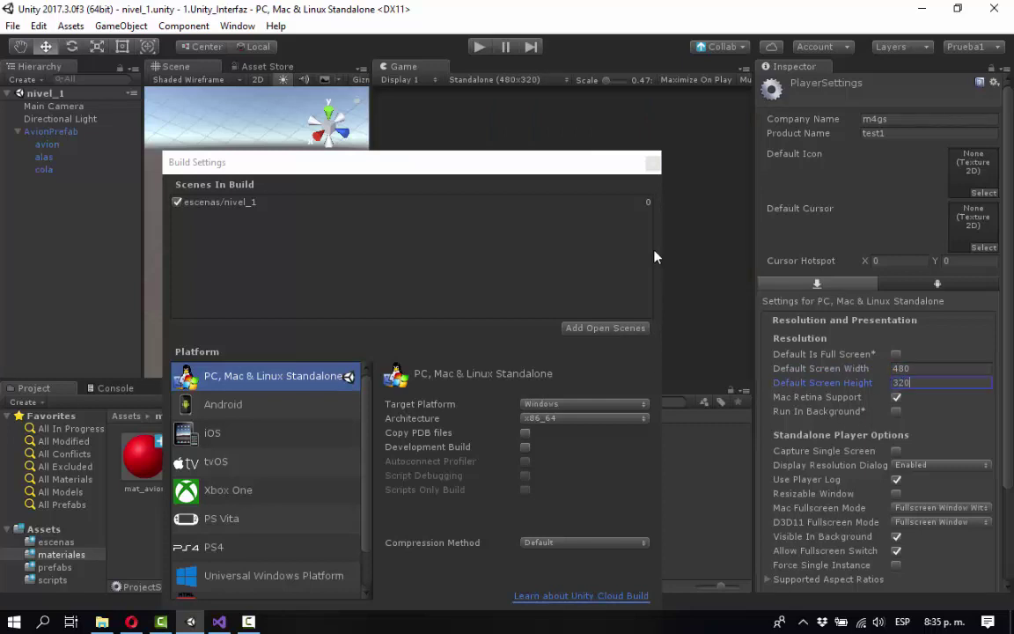
drag(622, 170, 412, 156)
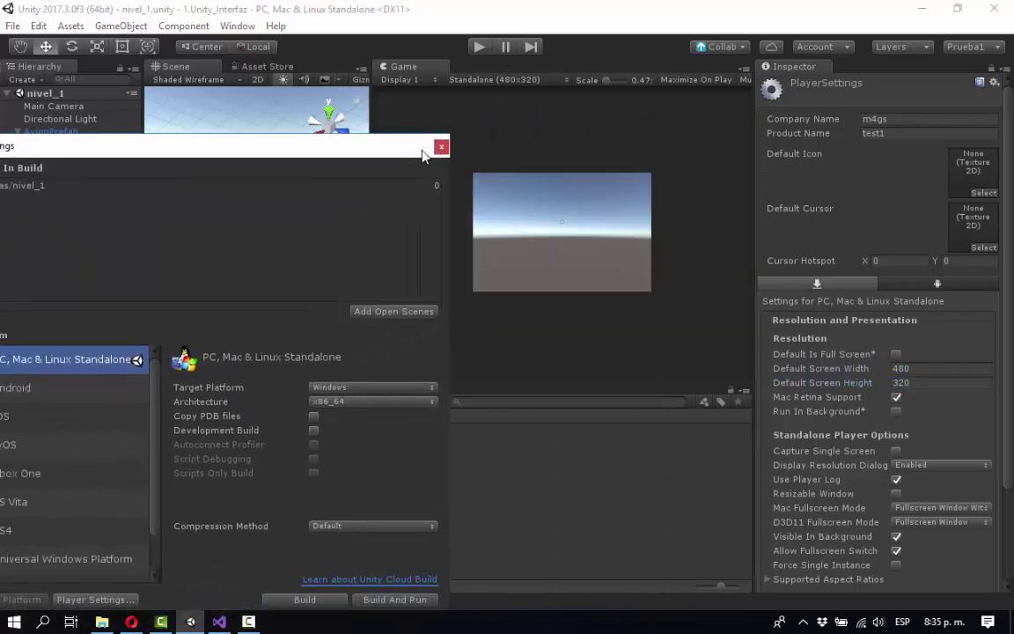
drag(368, 155, 649, 122)
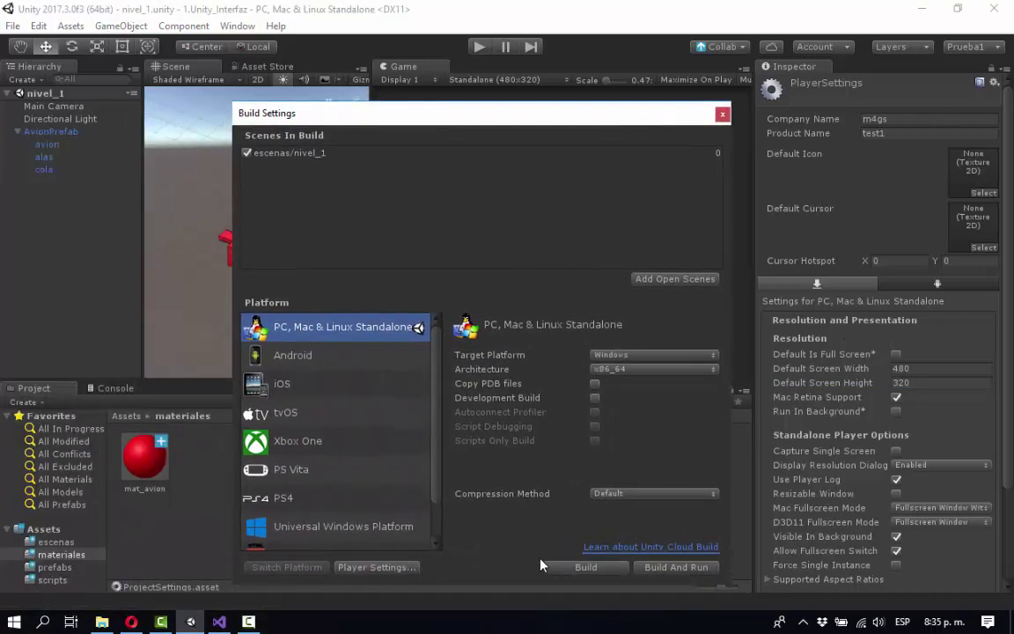
Step: Enable Run In Background in the standalone player settings and save the project
click(896, 411)
scroll(932, 413, down, 3)
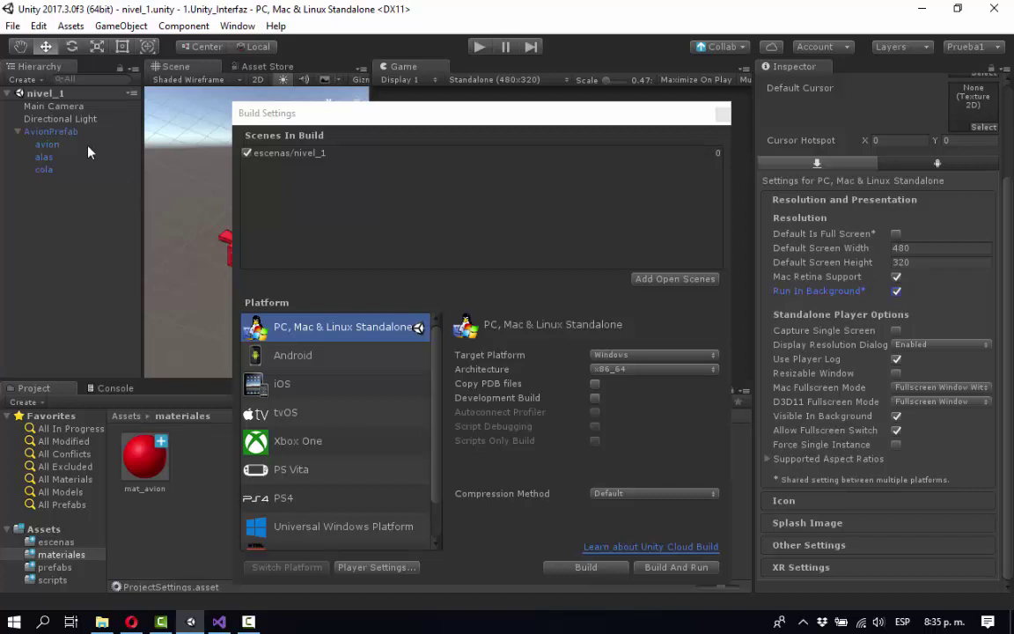
click(12, 26)
click(35, 159)
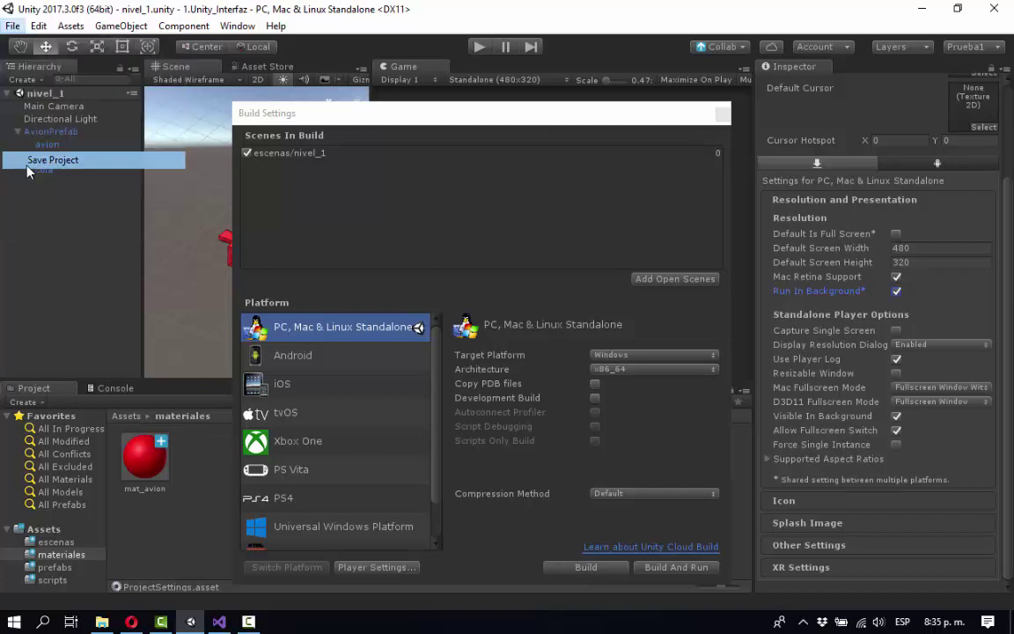
Step: Start the Windows build and create and open a folder named Builds in 1.Unity_Interfaz as its destination
drag(493, 120, 394, 123)
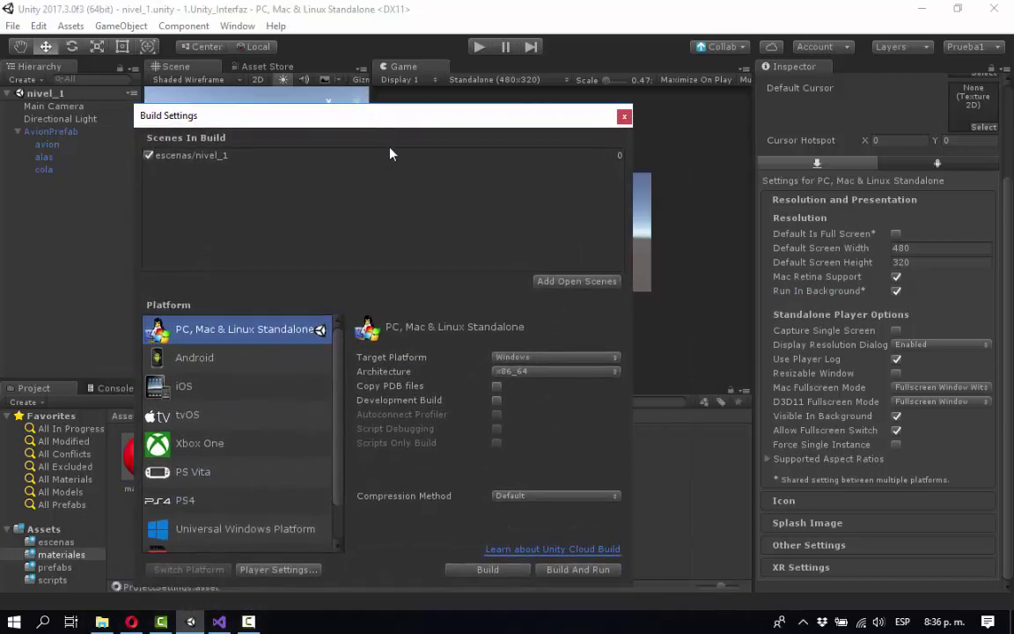
click(471, 570)
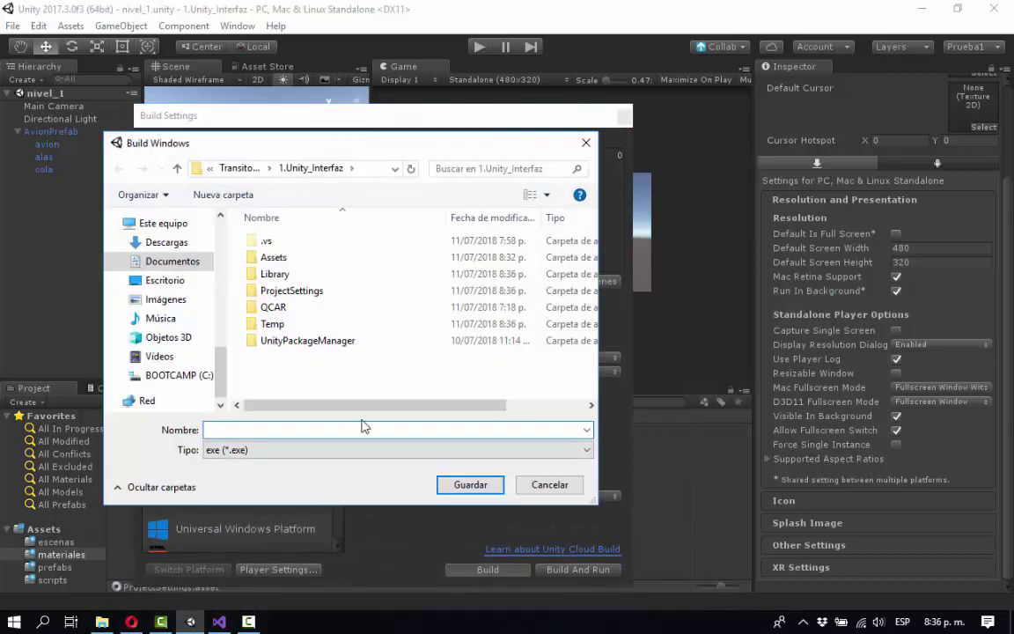
click(229, 195)
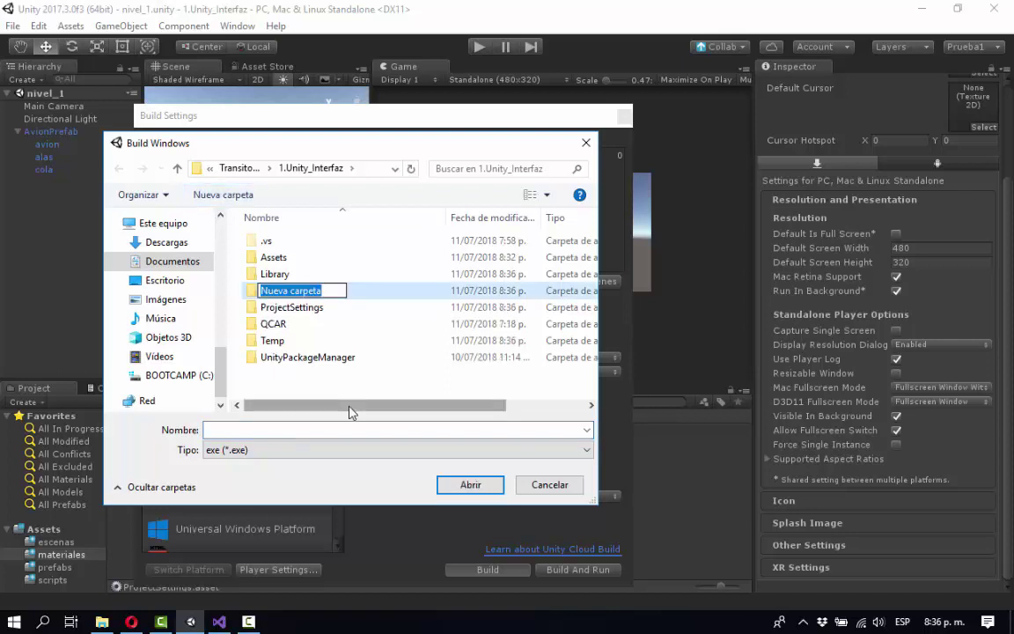
text(Builds)
key(Return)
key(Return)
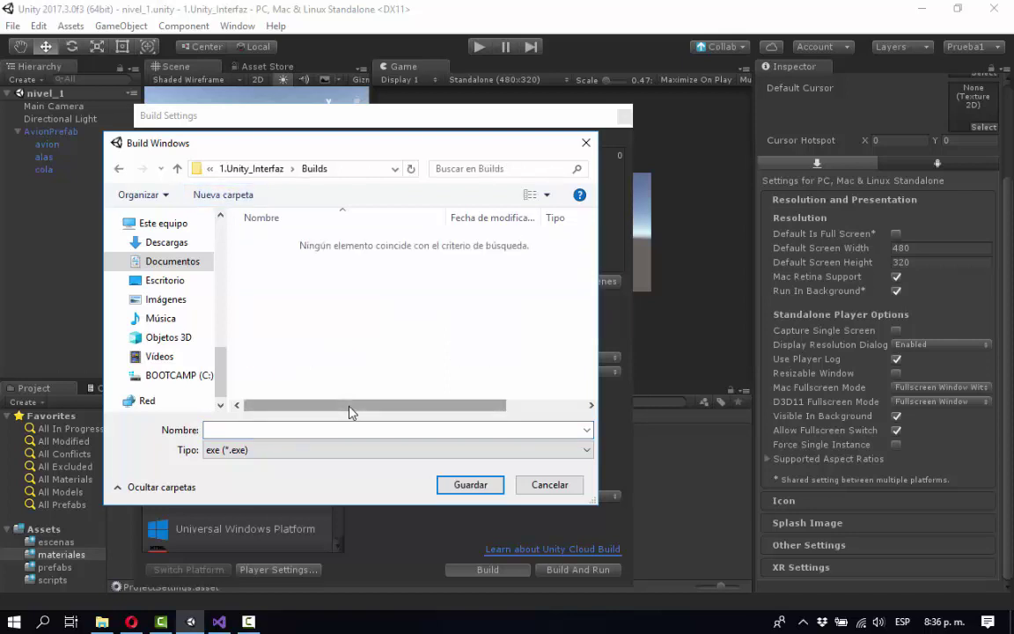
Step: Create a Windows folder inside Builds and open it
click(221, 195)
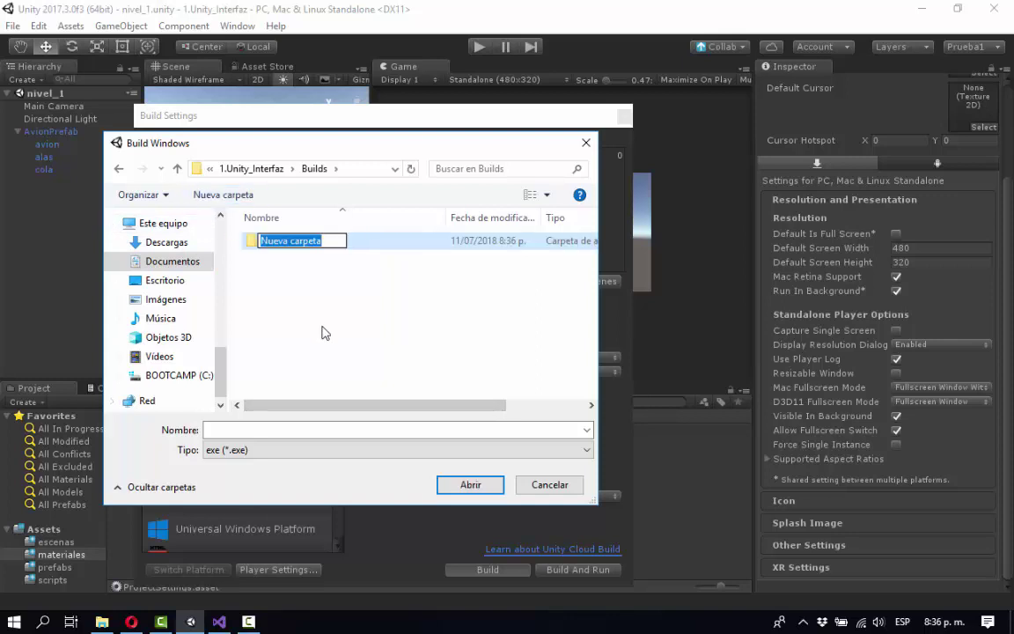
text(Windows)
key(Return)
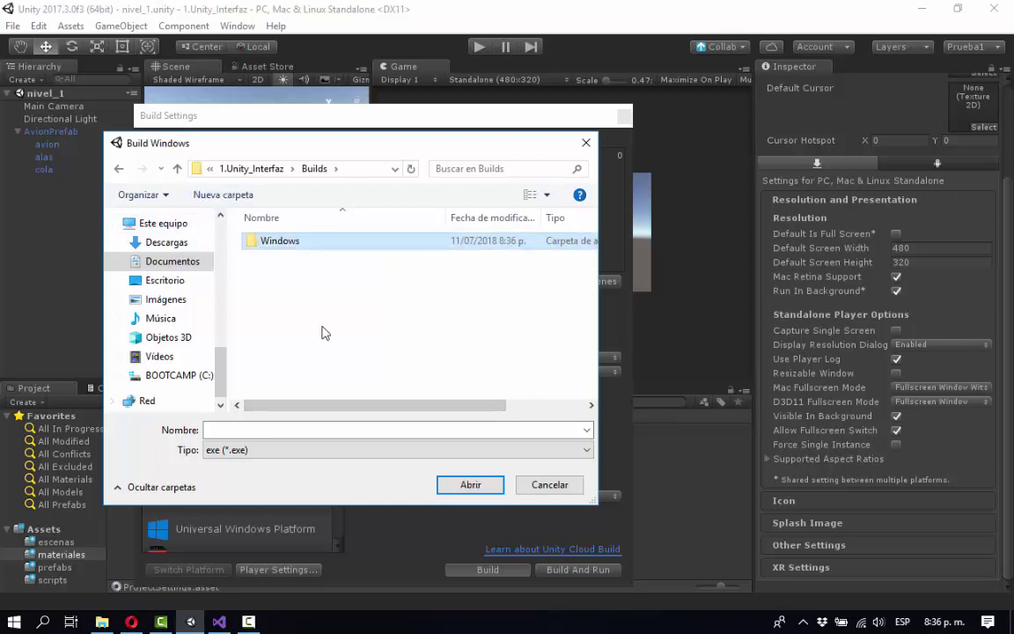
double_click(280, 240)
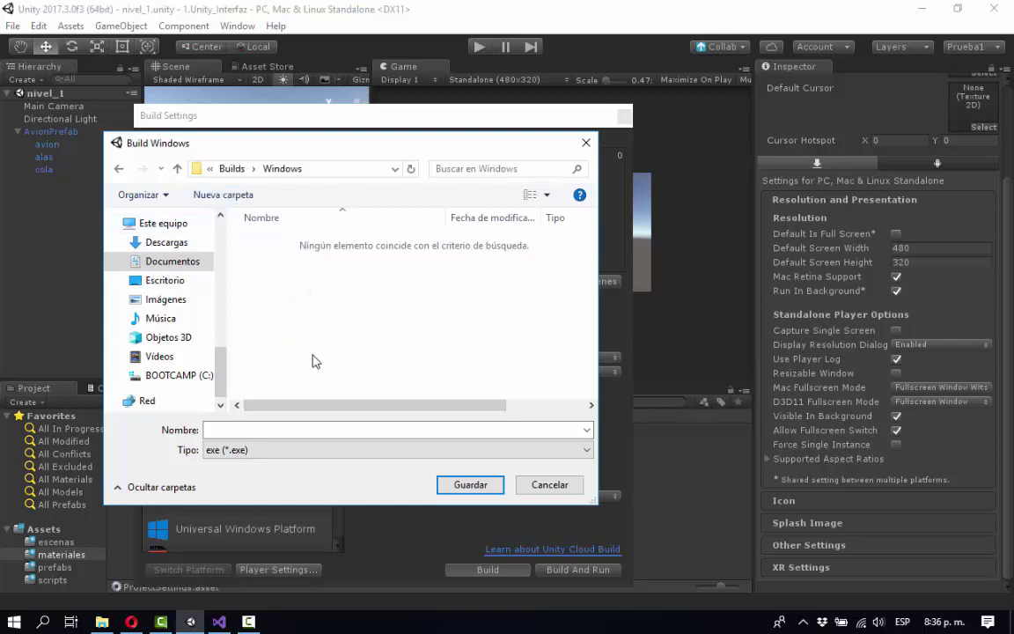
Step: Name the executable test1_v1 and build it into the Windows folder
click(293, 428)
text(test1)
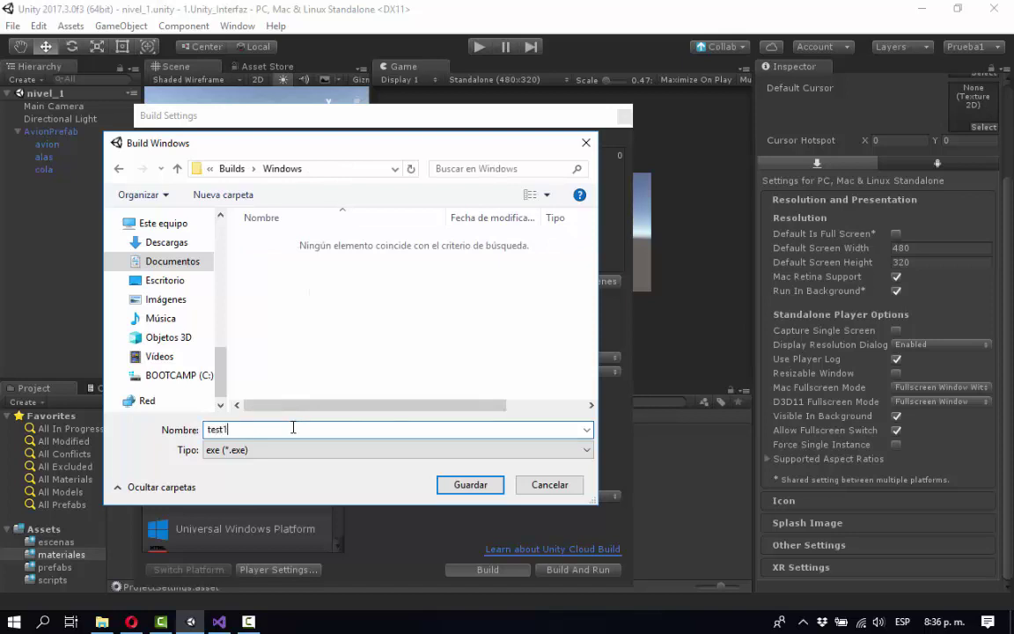
text(_v1)
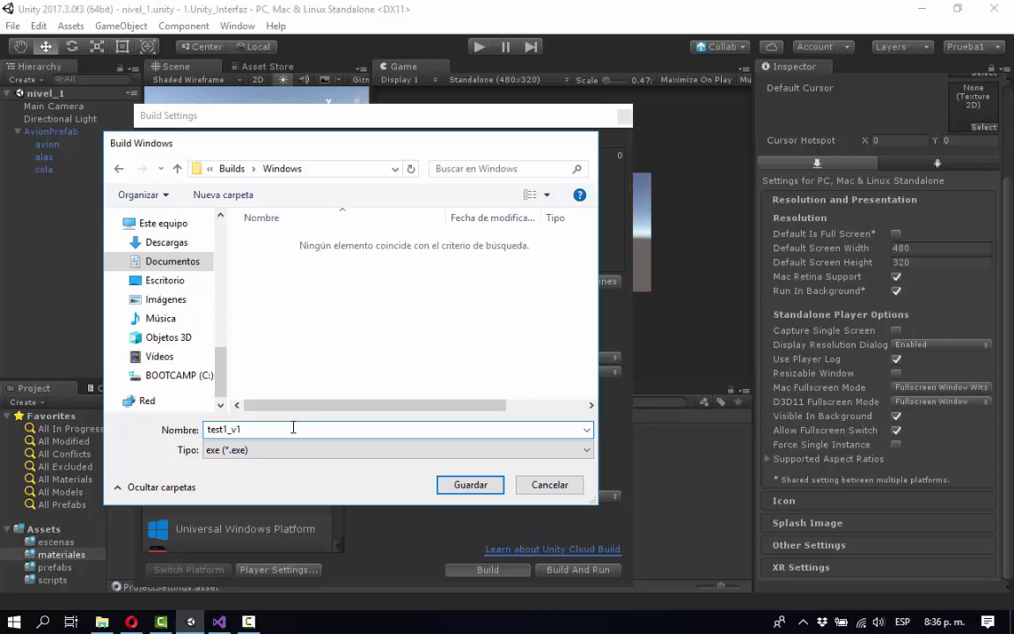
key(Return)
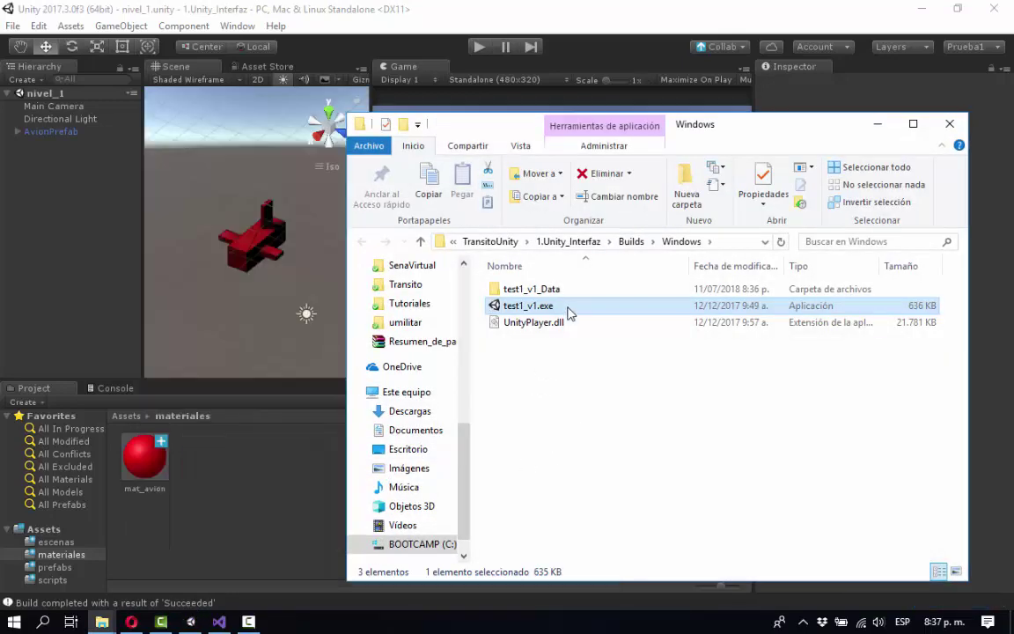
Step: Launch test1_v1.exe and inspect the contents of the test1_v1_Data folder, returning to the Windows folder
drag(743, 131, 532, 115)
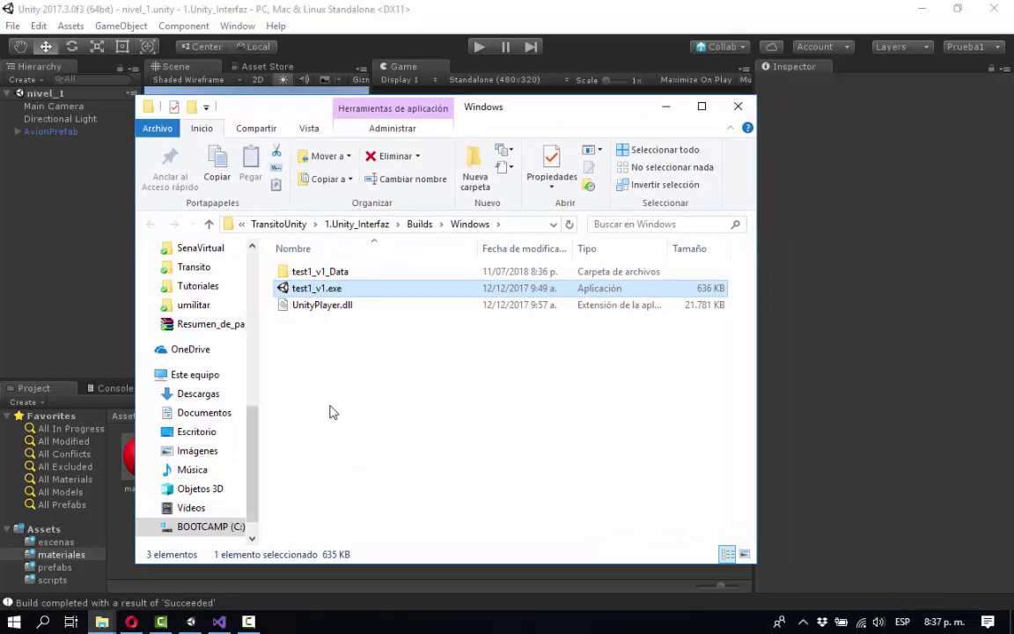
double_click(288, 291)
click(330, 273)
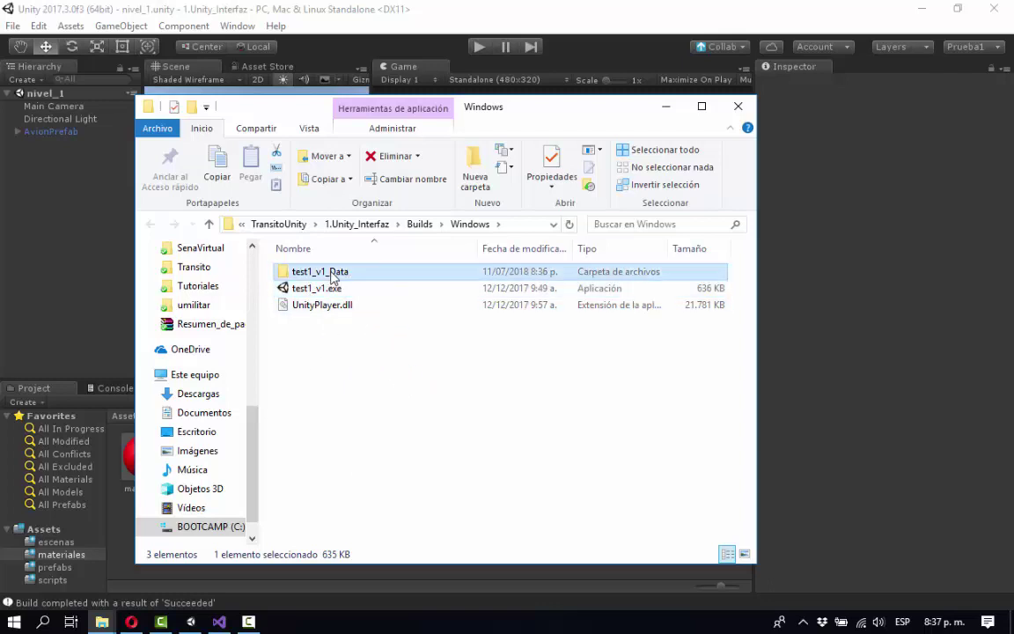
double_click(330, 272)
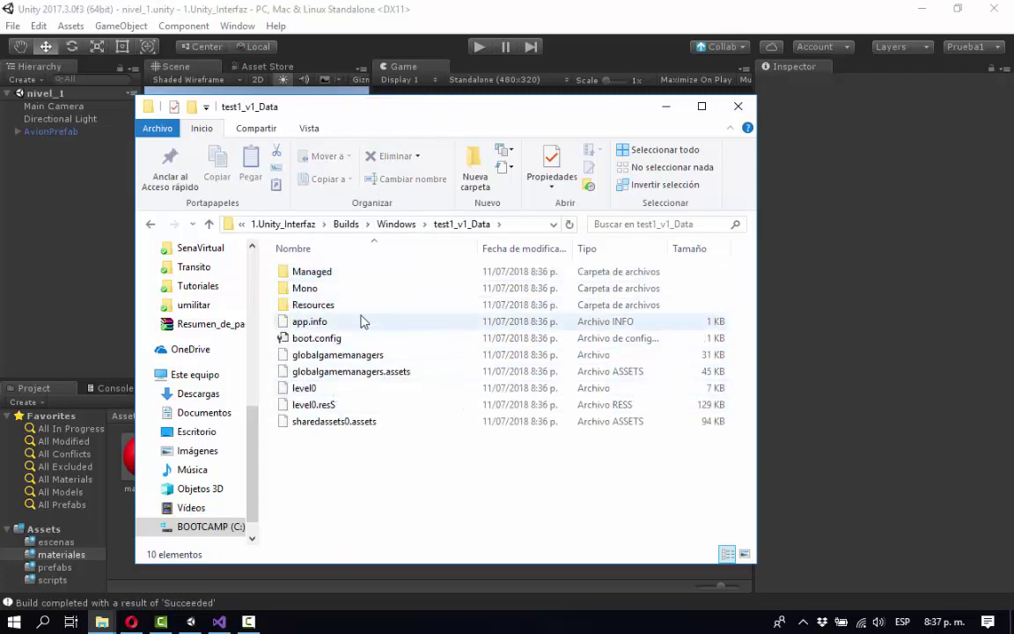
click(396, 225)
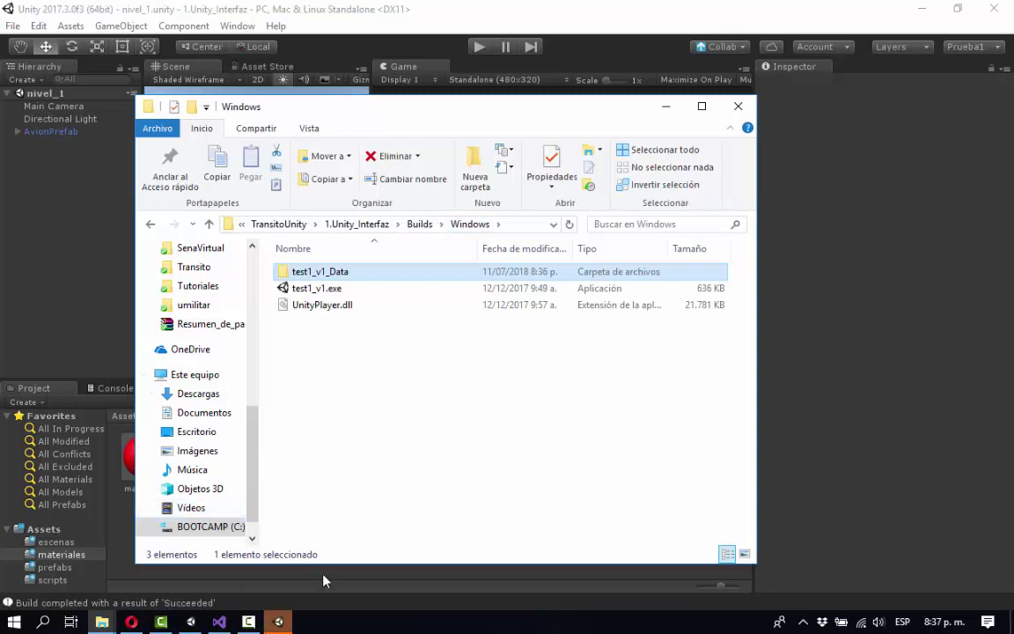
Step: Bring the test1 Configuration dialog to the front and minimize the file browser window behind it
click(281, 622)
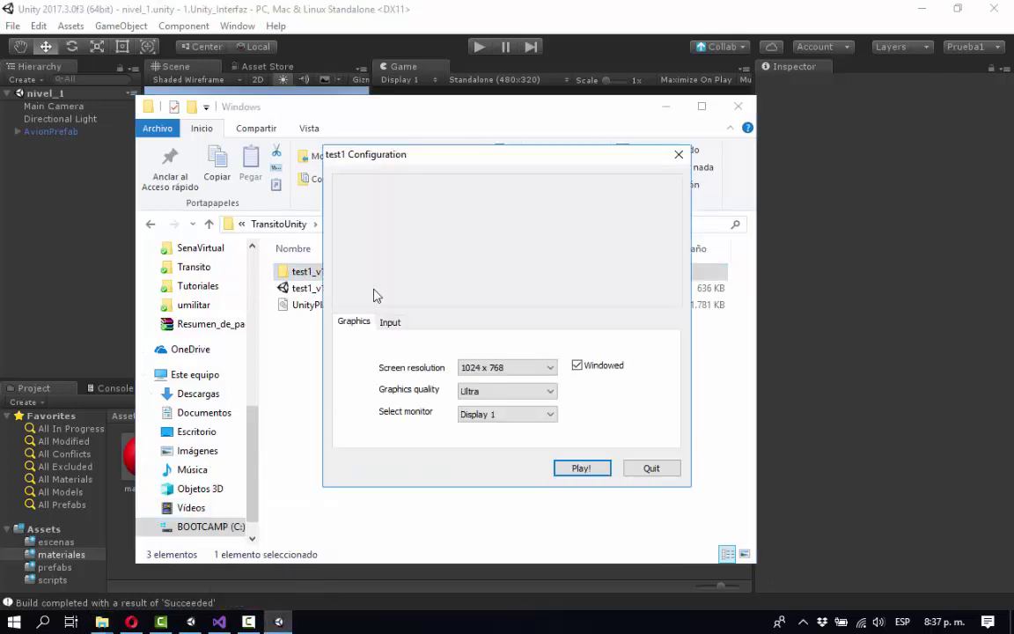
mouse_move(451, 188)
mouse_down()
mouse_move(331, 220)
mouse_move(438, 189)
mouse_up()
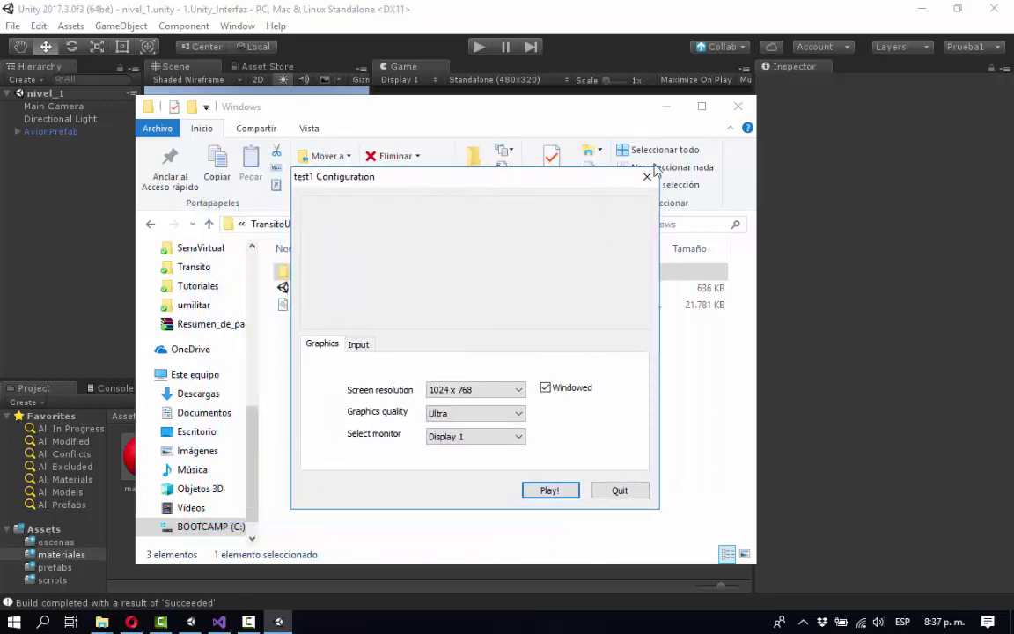
click(663, 106)
click(666, 105)
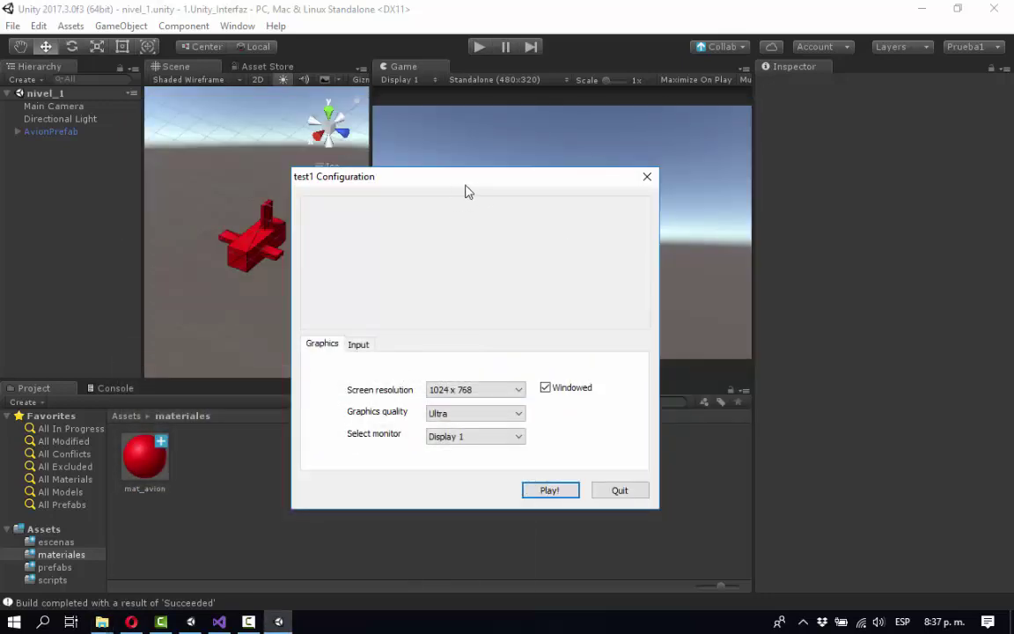
drag(467, 185, 487, 179)
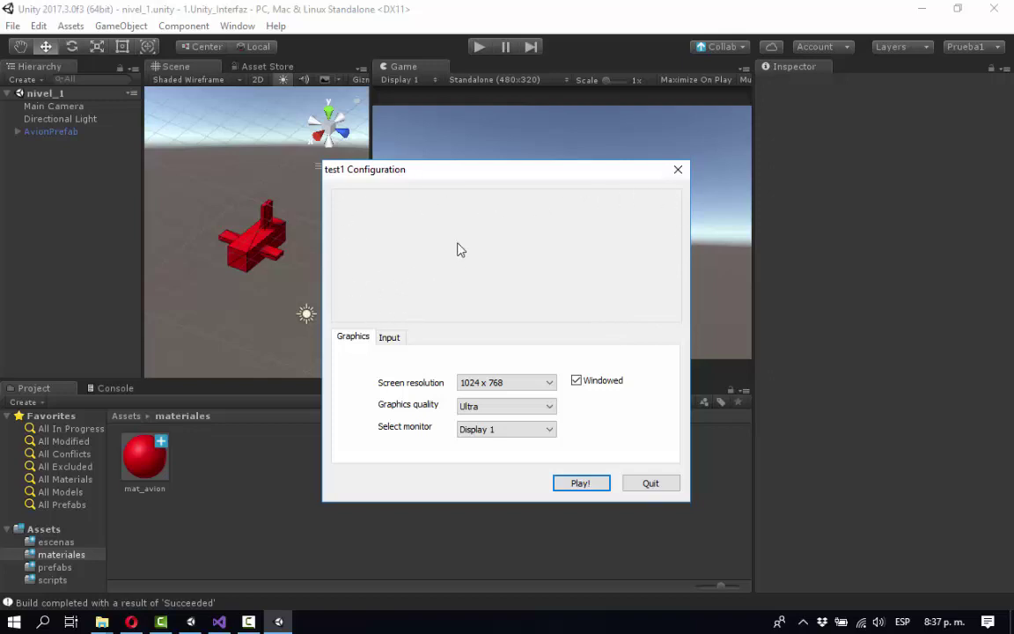
drag(483, 174, 480, 173)
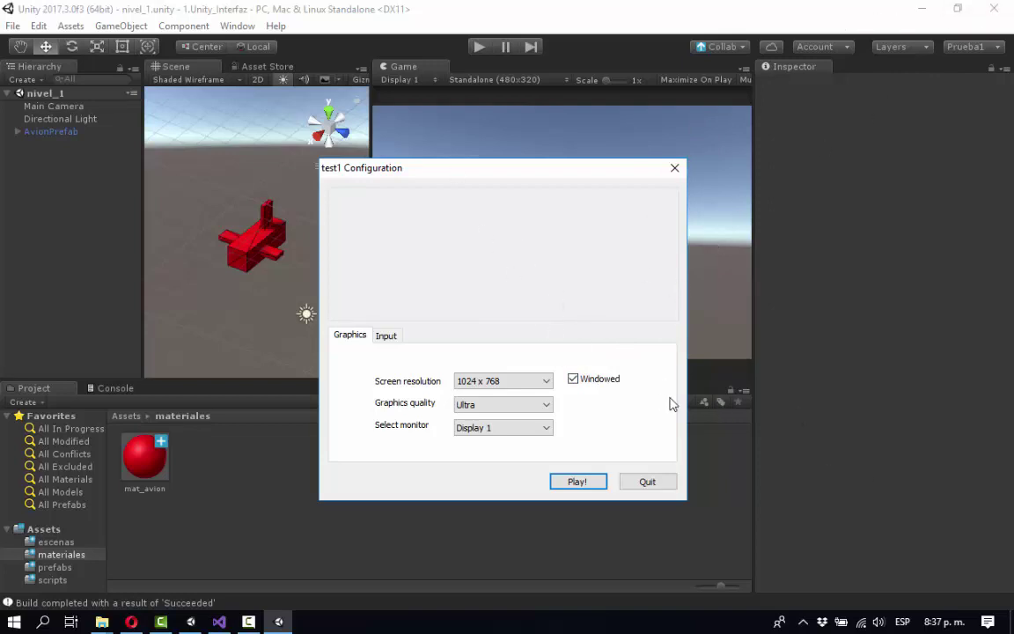
Step: Set the game's screen resolution to 400 x 300 and graphics quality to Medium, and start playing it
click(548, 384)
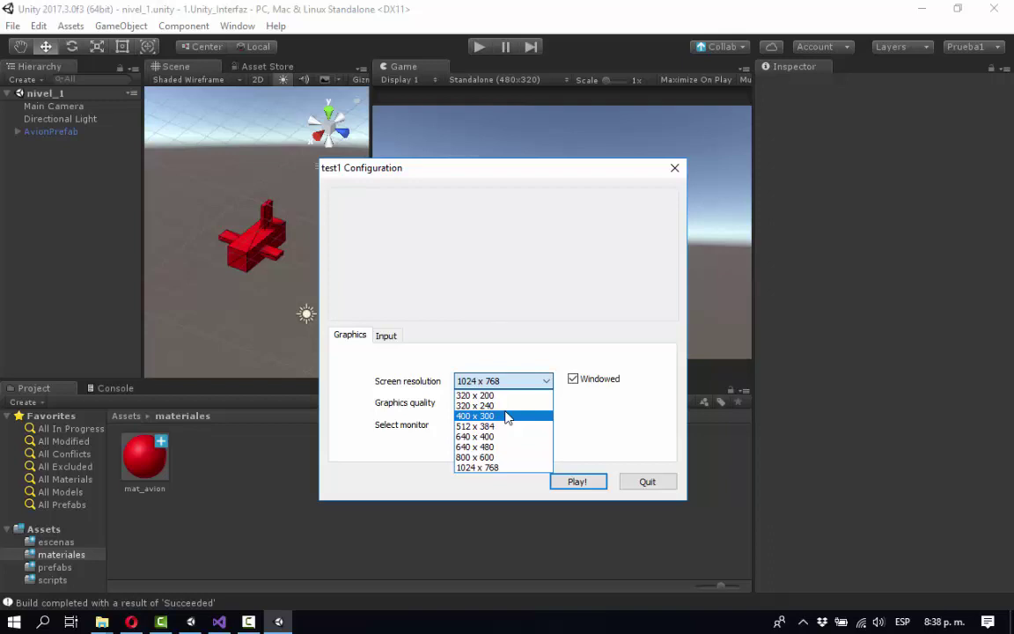
click(507, 415)
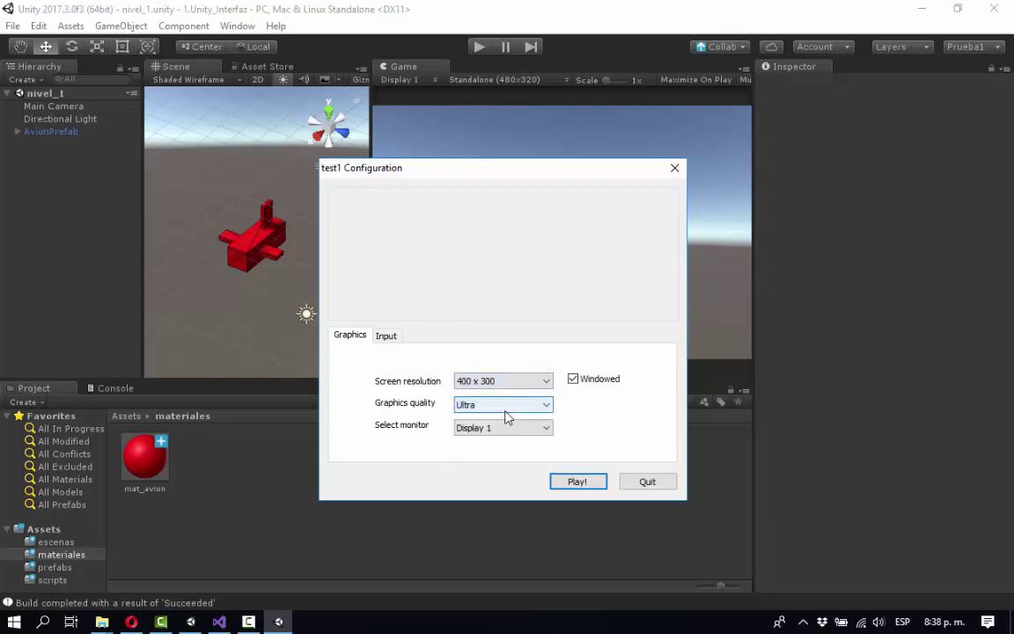
click(506, 408)
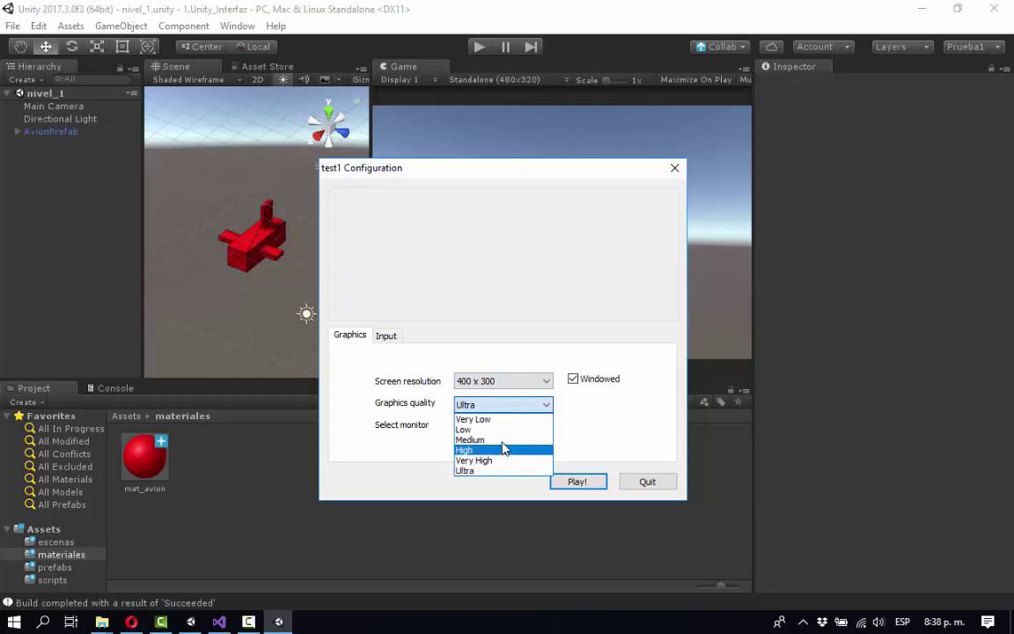
click(502, 440)
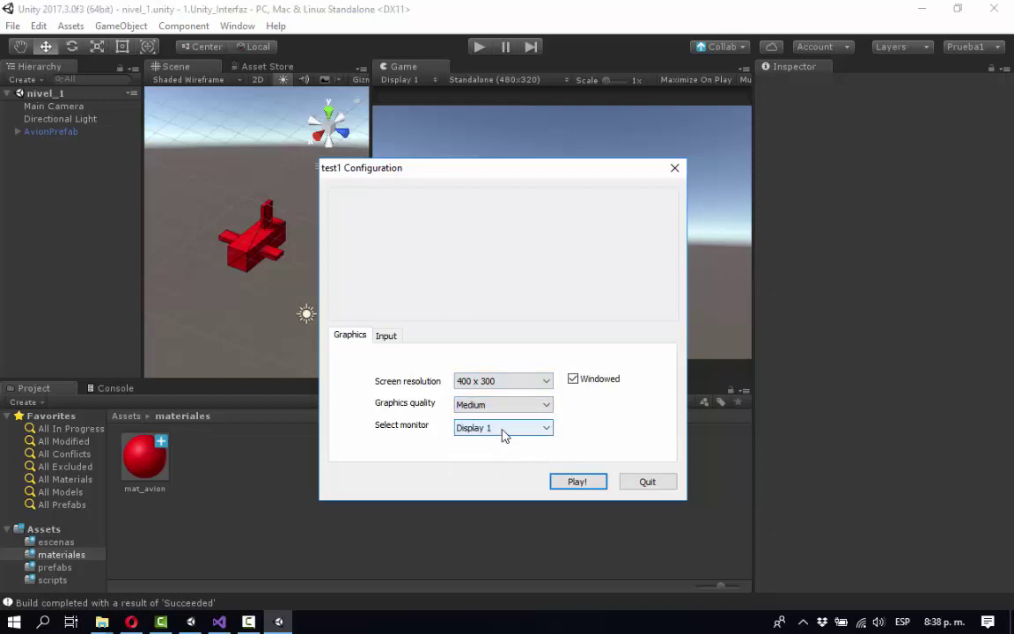
click(505, 429)
click(574, 420)
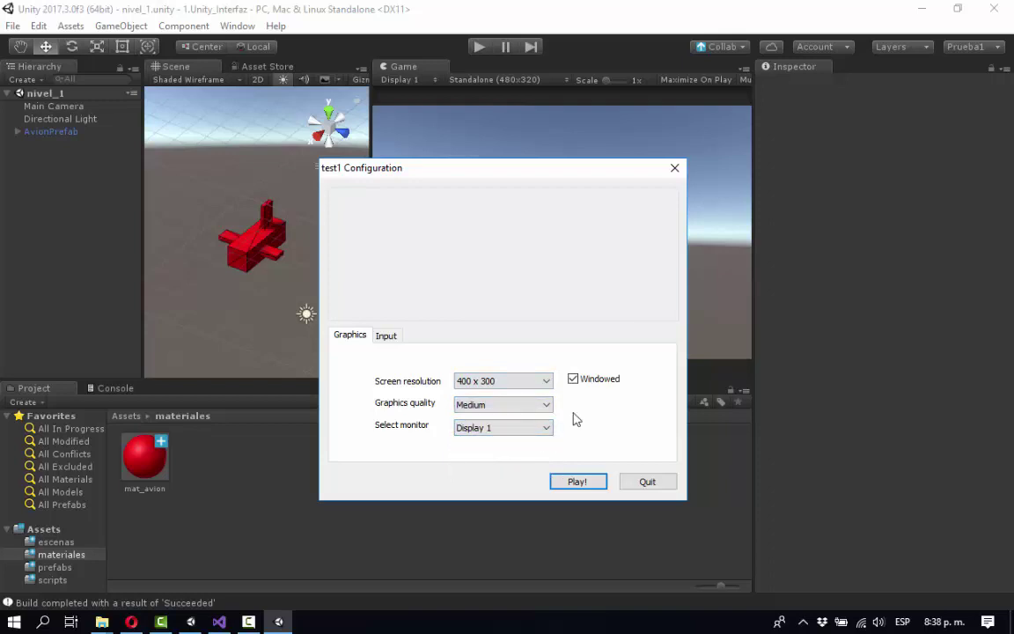
click(581, 482)
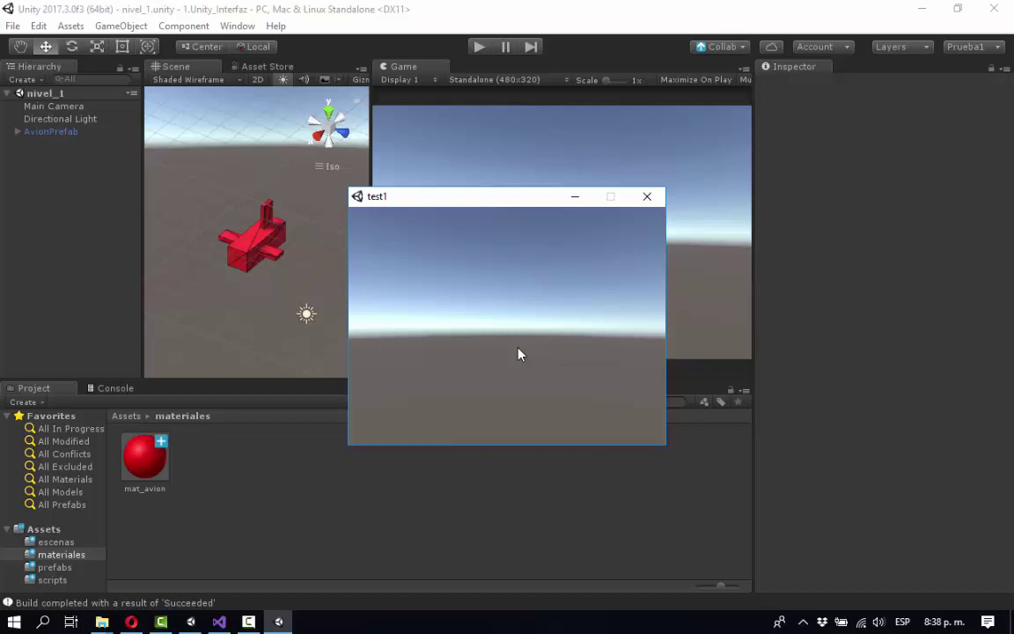
Step: Close the test1 game and Build Settings windows and select AvionPrefab in the scene
click(647, 198)
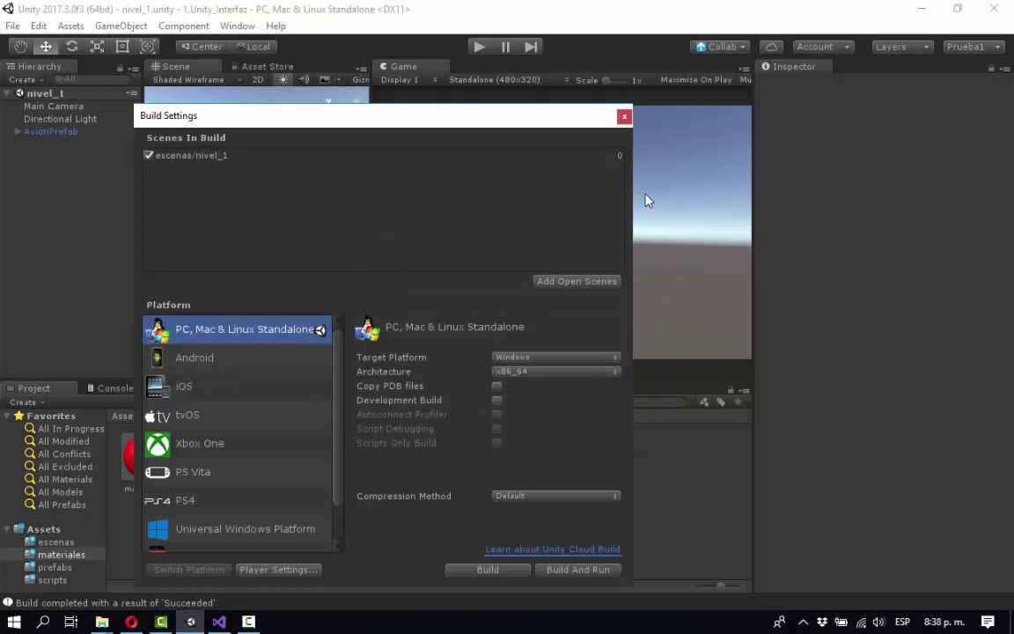
click(624, 117)
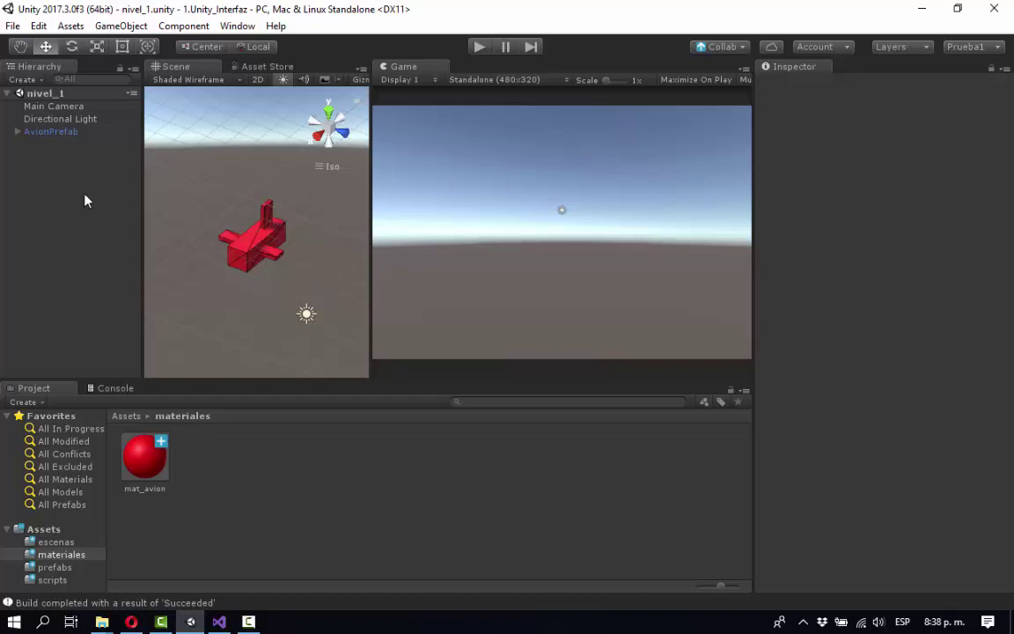
click(59, 135)
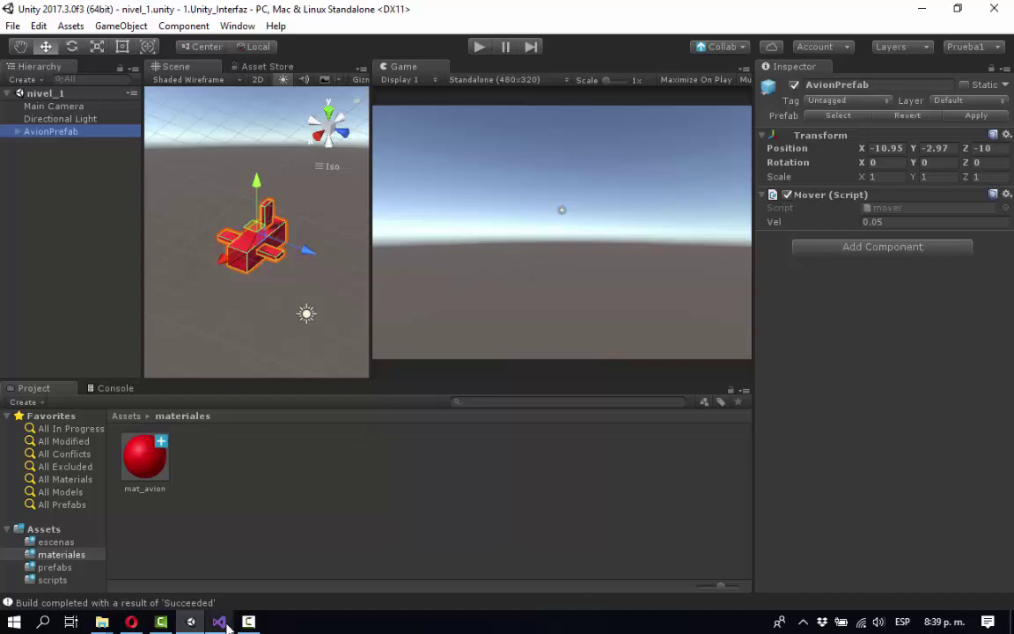
mouse_move(222, 623)
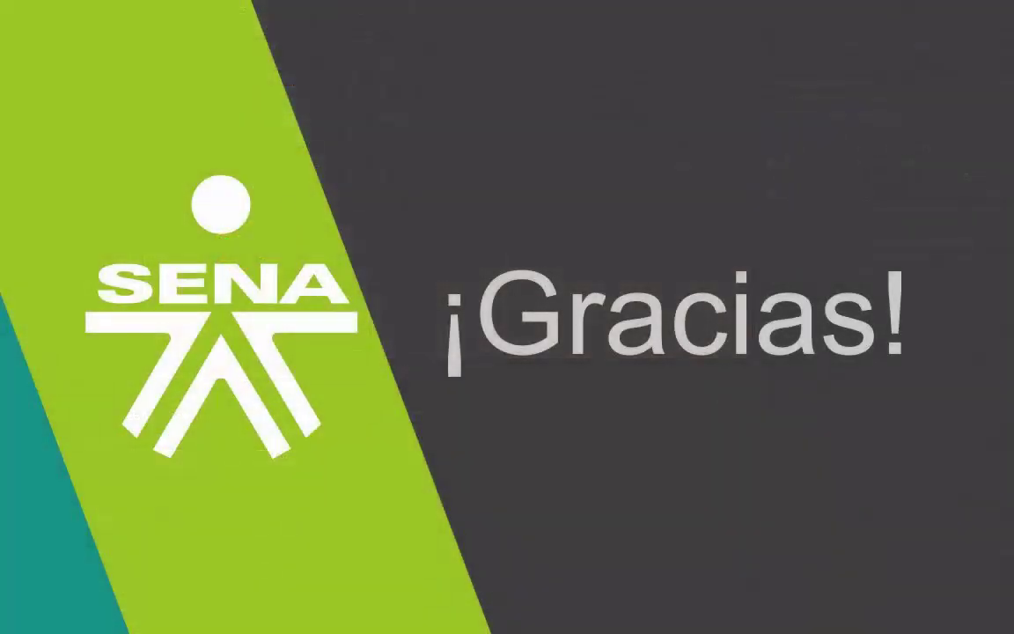